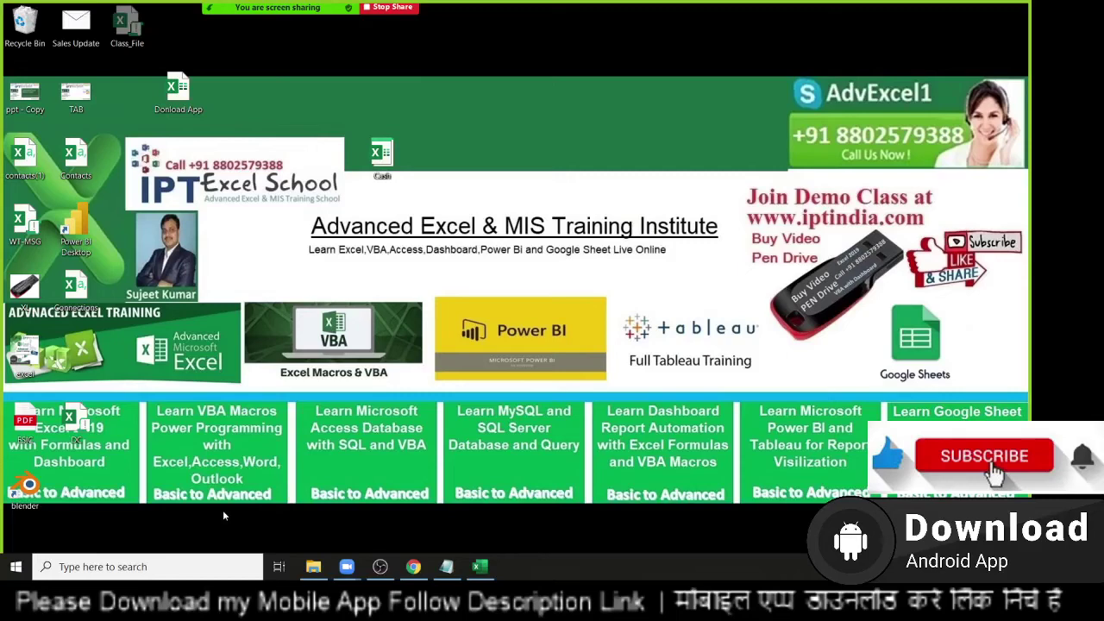
Step: Let a Zoom participant record the meeting, close the participants list, and bring up Excel
click(308, 14)
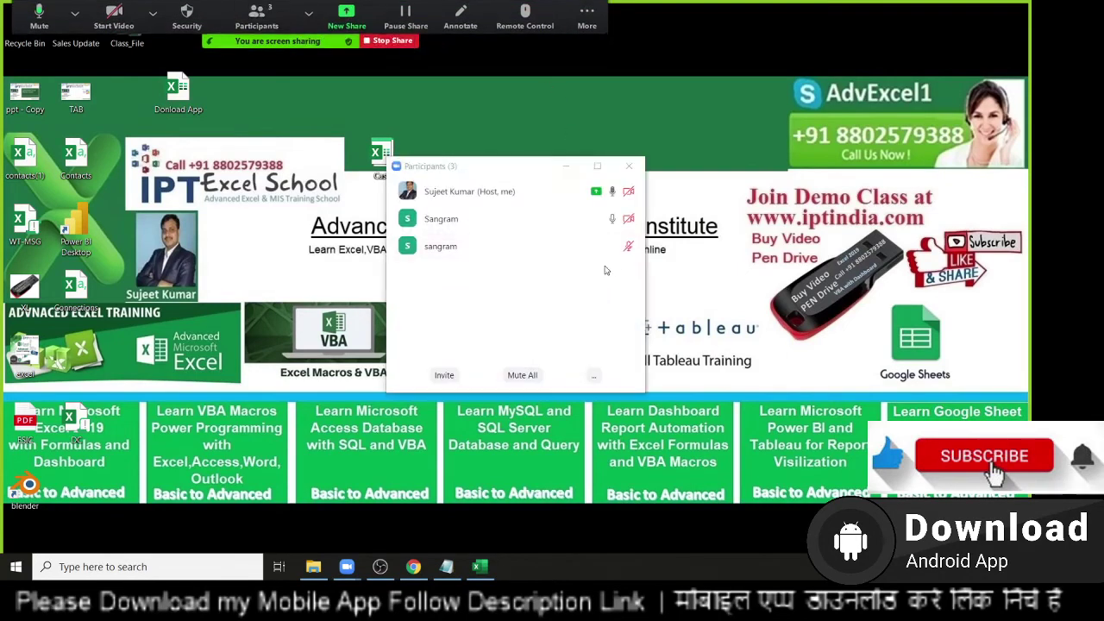
click(614, 246)
click(674, 290)
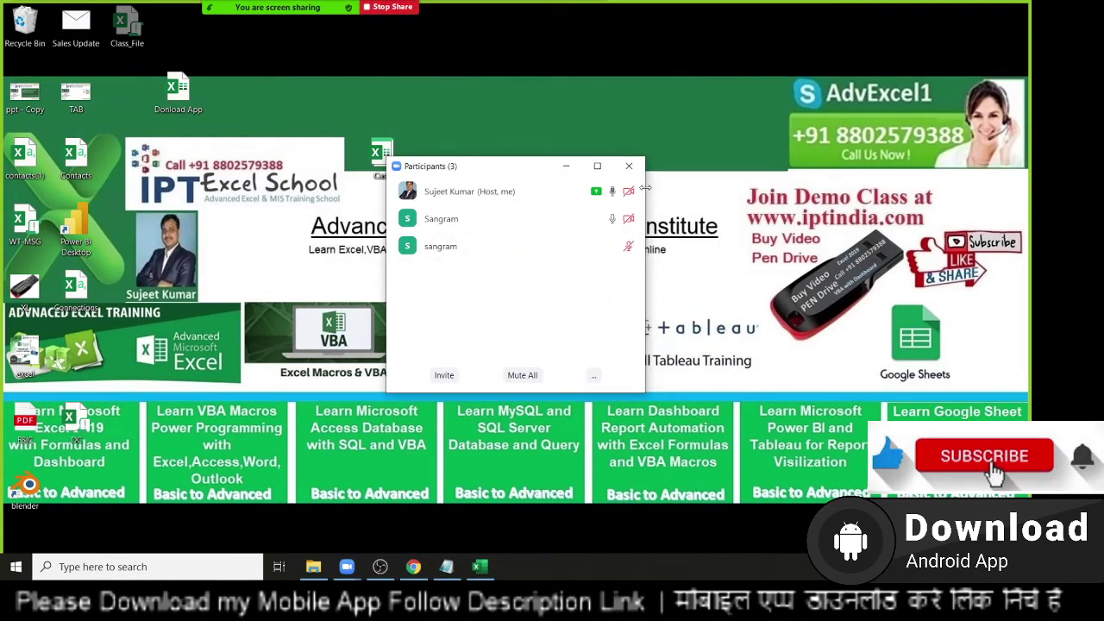
click(639, 171)
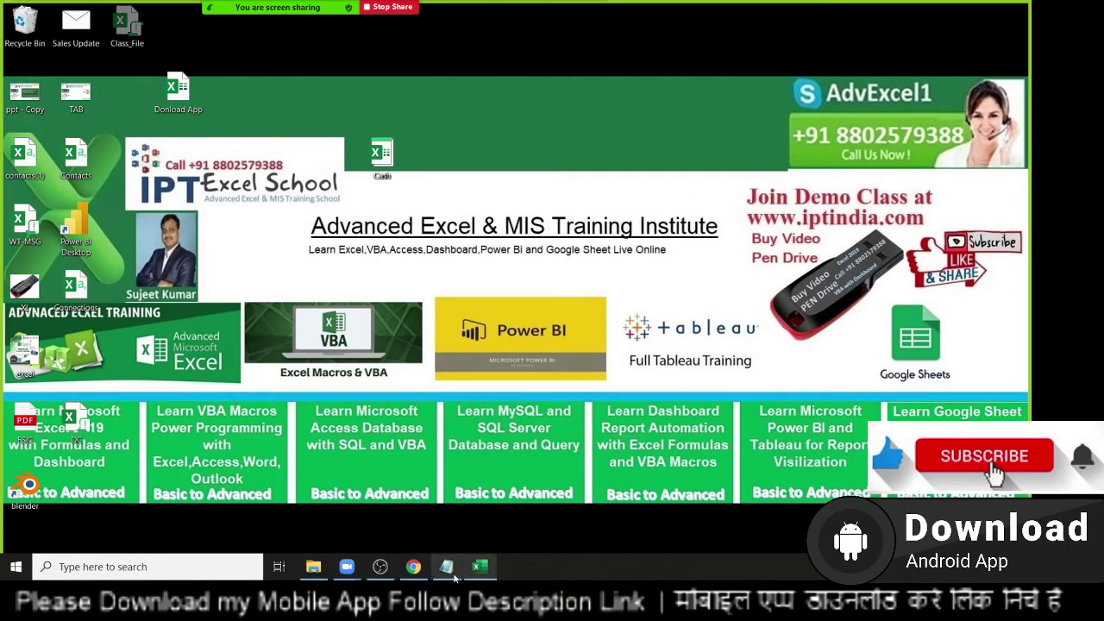
click(480, 575)
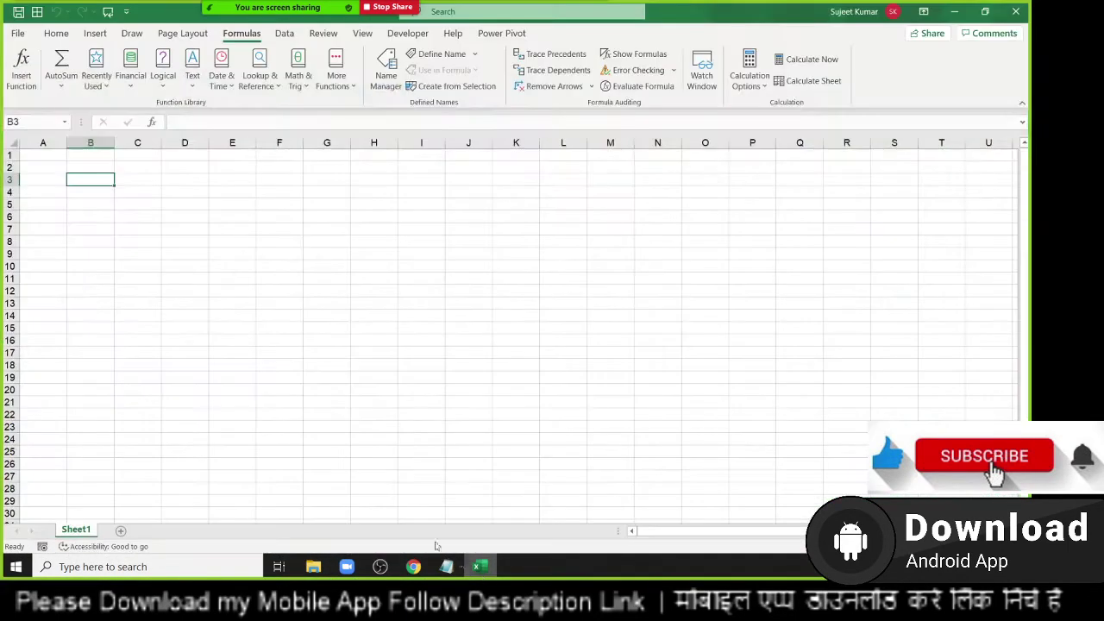
Step: Look around the blank sheet and view the Math & Trig function list without inserting anything
click(226, 255)
click(247, 203)
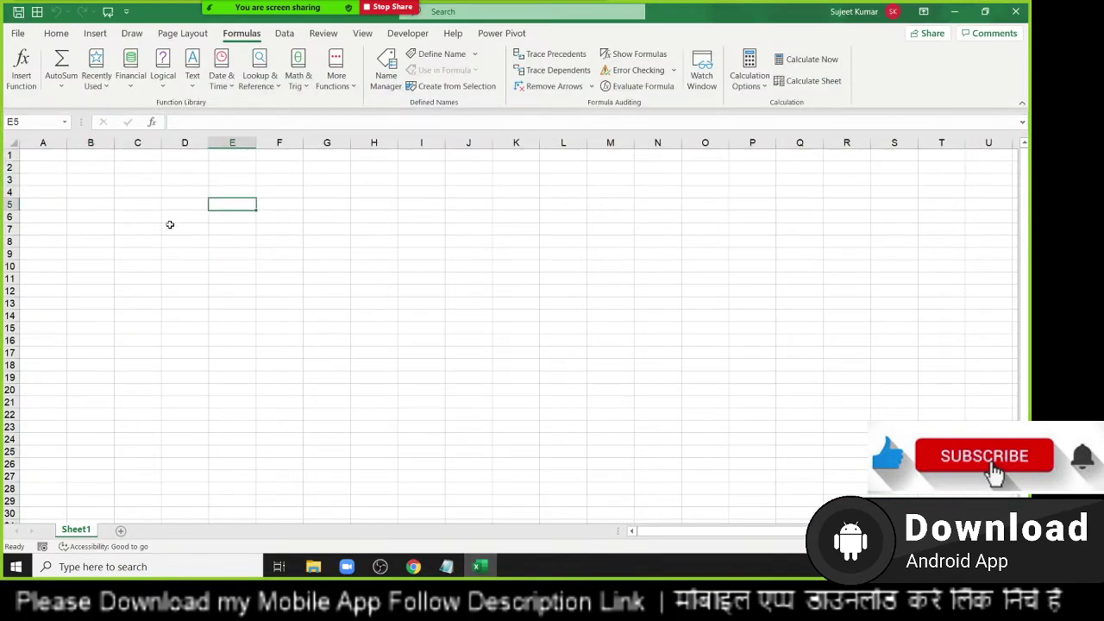
ctrl+scroll(164, 284, up, 6)
click(123, 242)
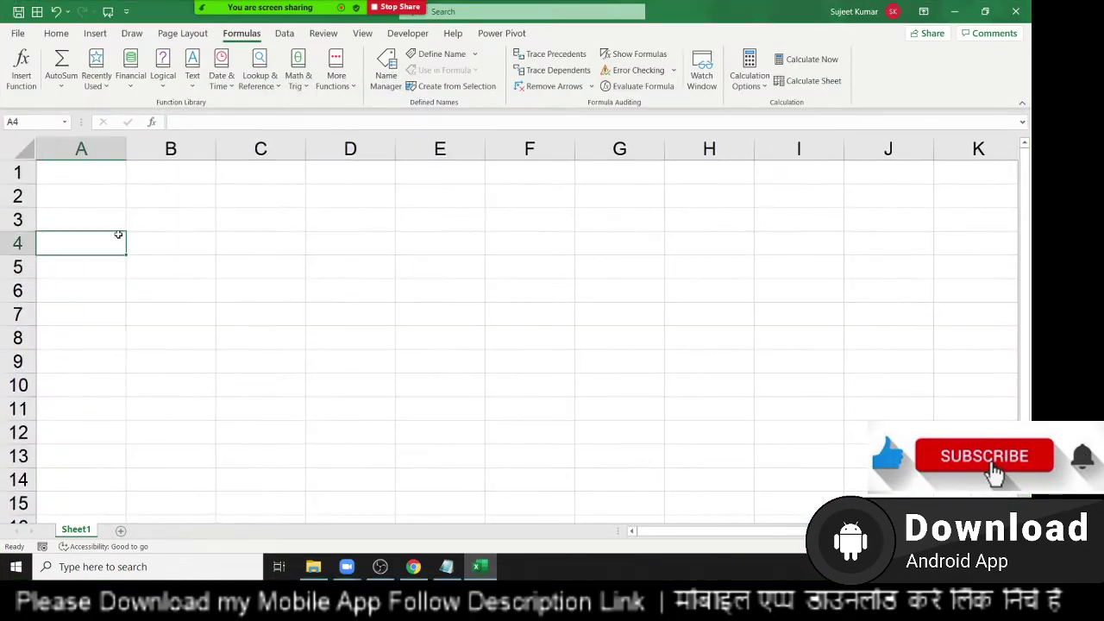
click(168, 179)
click(301, 93)
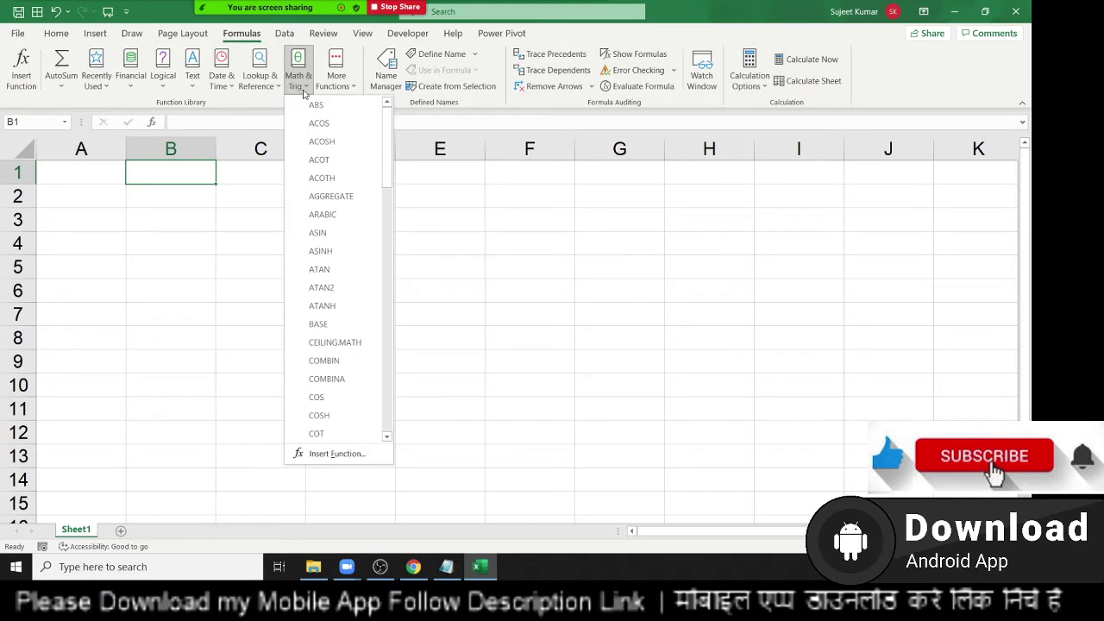
click(158, 189)
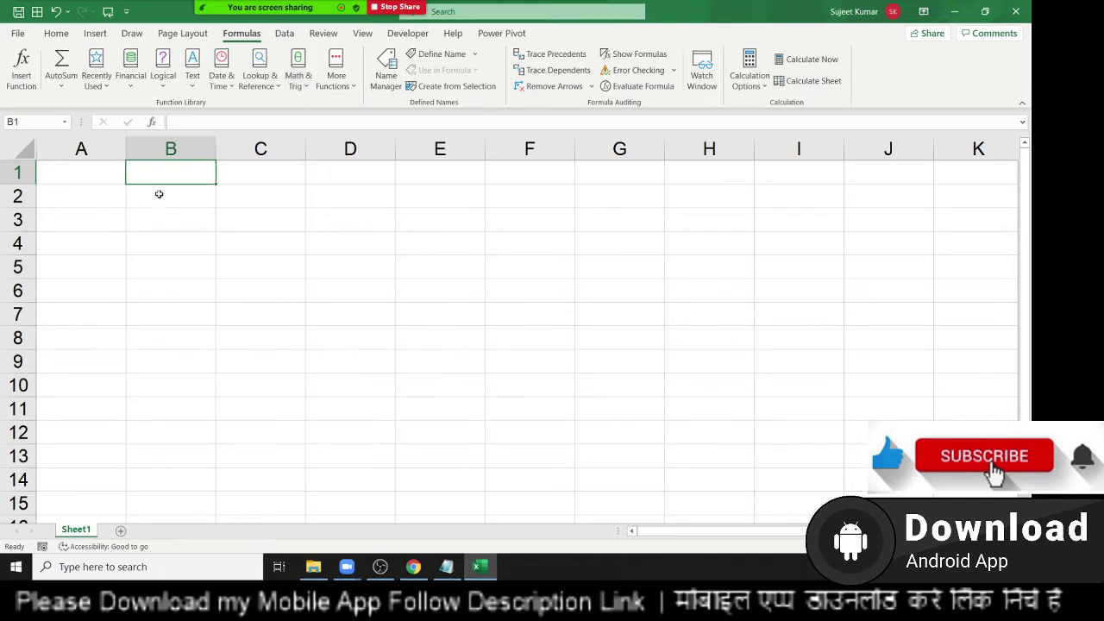
Step: Enter 1, -1, 20, -50 and 20 into B2:B6, ending beside them in C2
click(157, 188)
text(1)
key(Return)
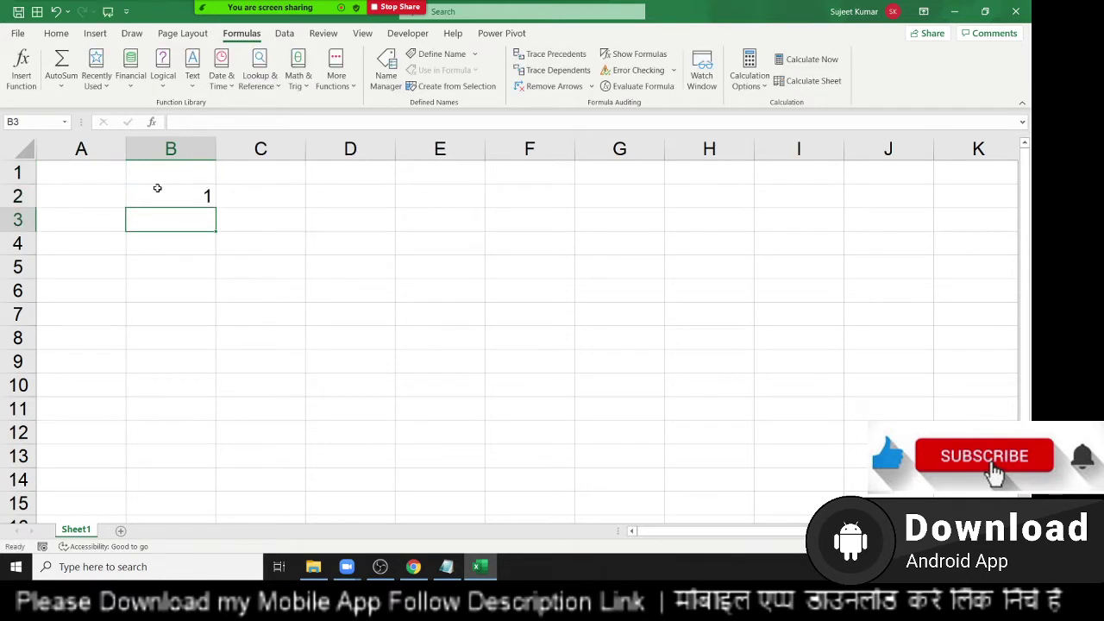
text(-1)
key(Return)
text(20)
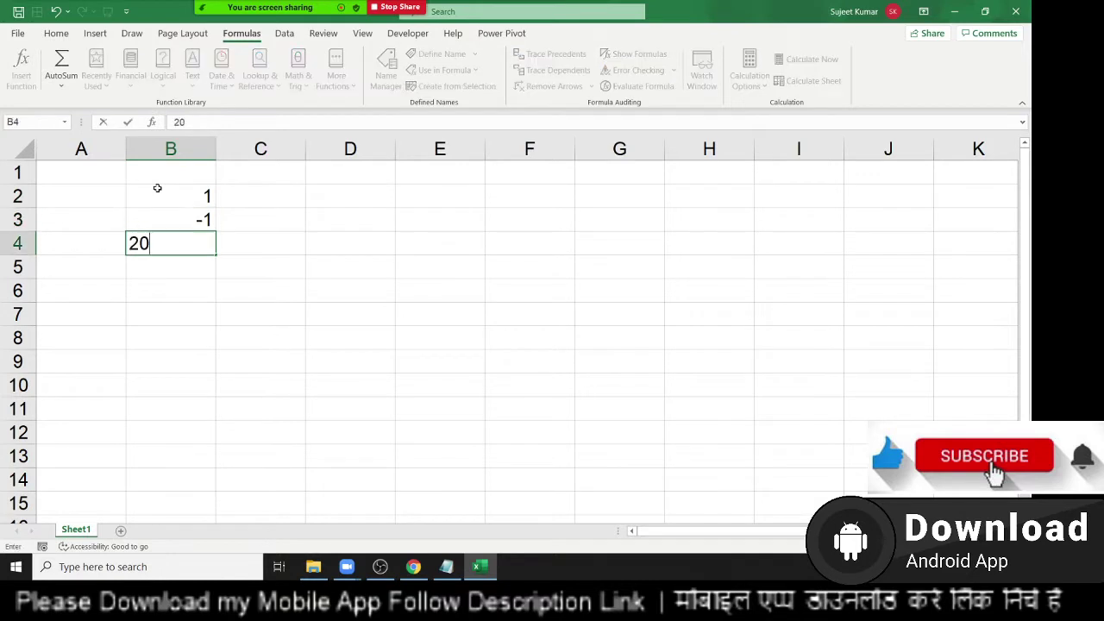
key(Return)
text(-5)
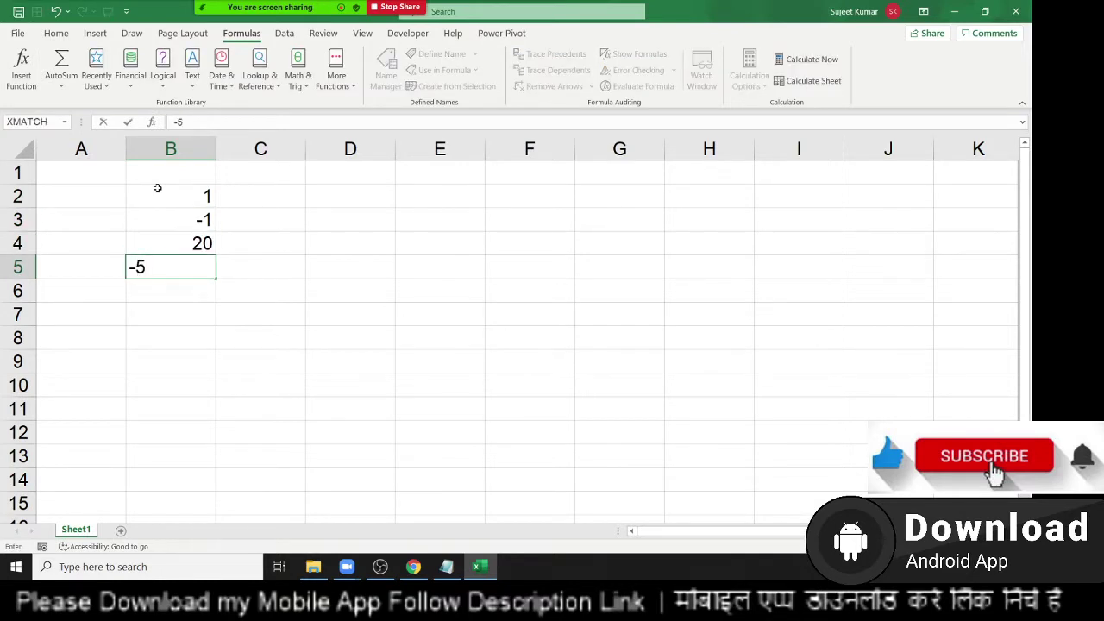
text(0)
key(Return)
text(20)
key(Return)
key(Up)
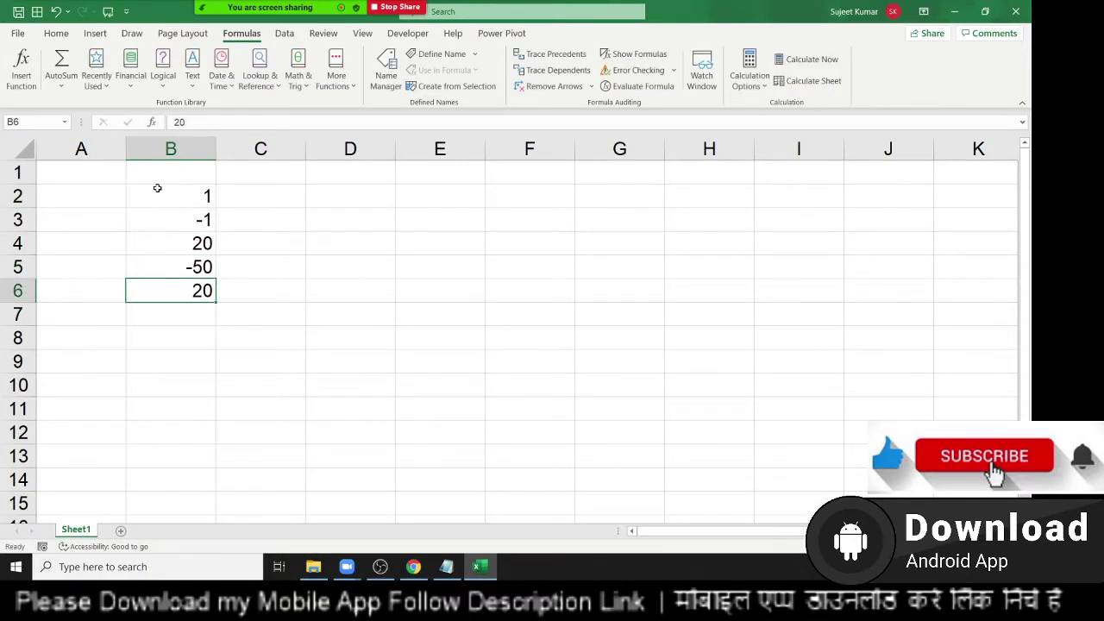
key(Up)
key(Up)
key(Up)
key(Up)
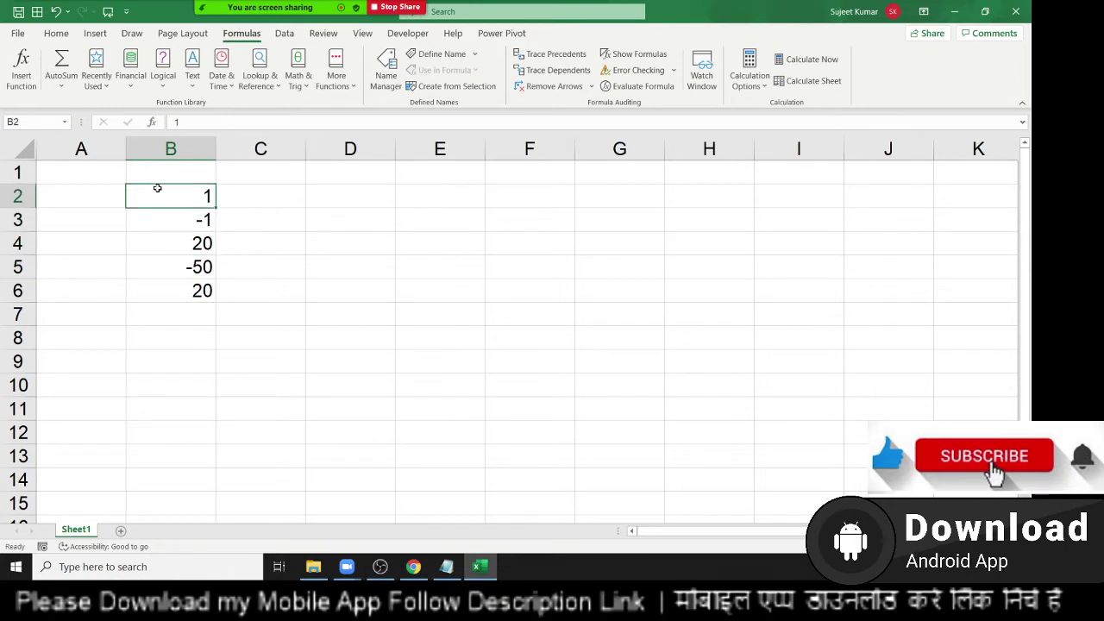
key(Right)
Step: Enter the formula =ABS(B2) in C2
text(=a)
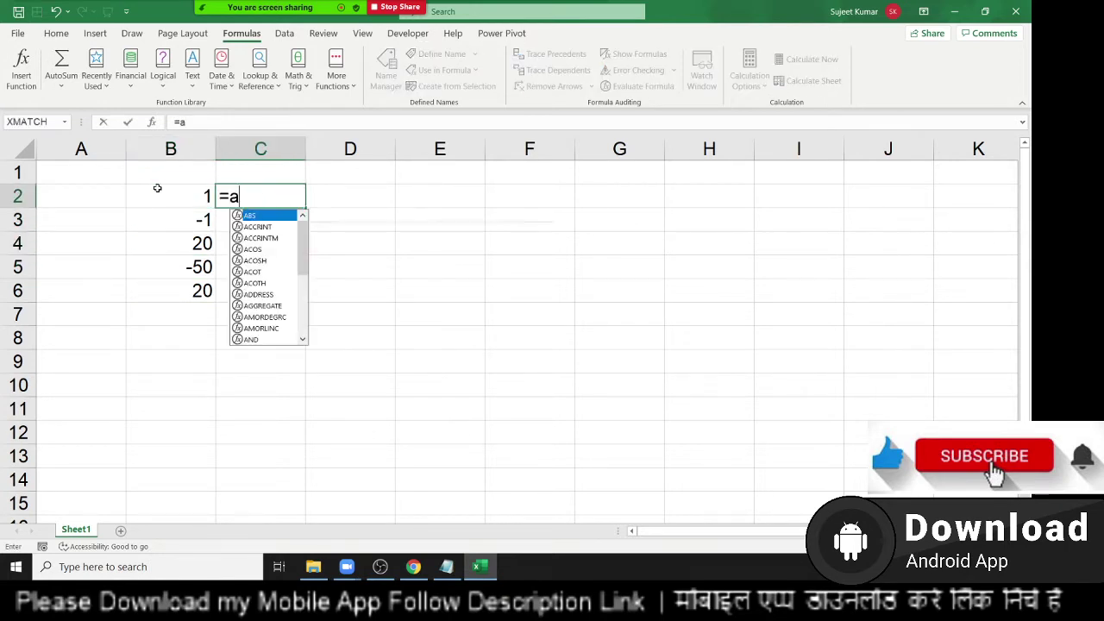
text(bs)
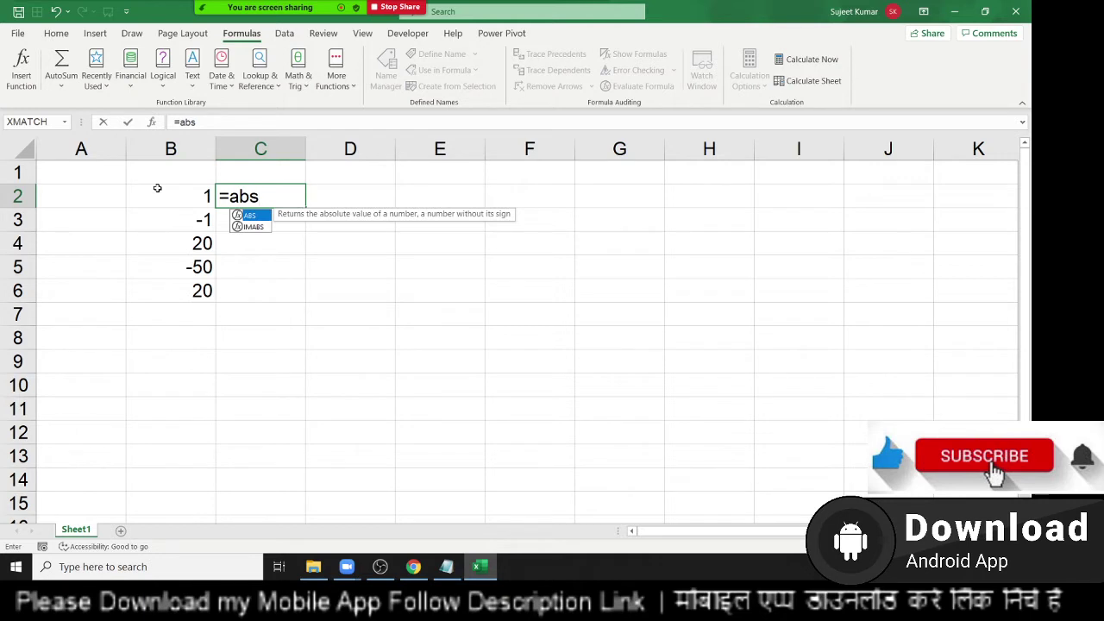
key(Tab)
key(Left)
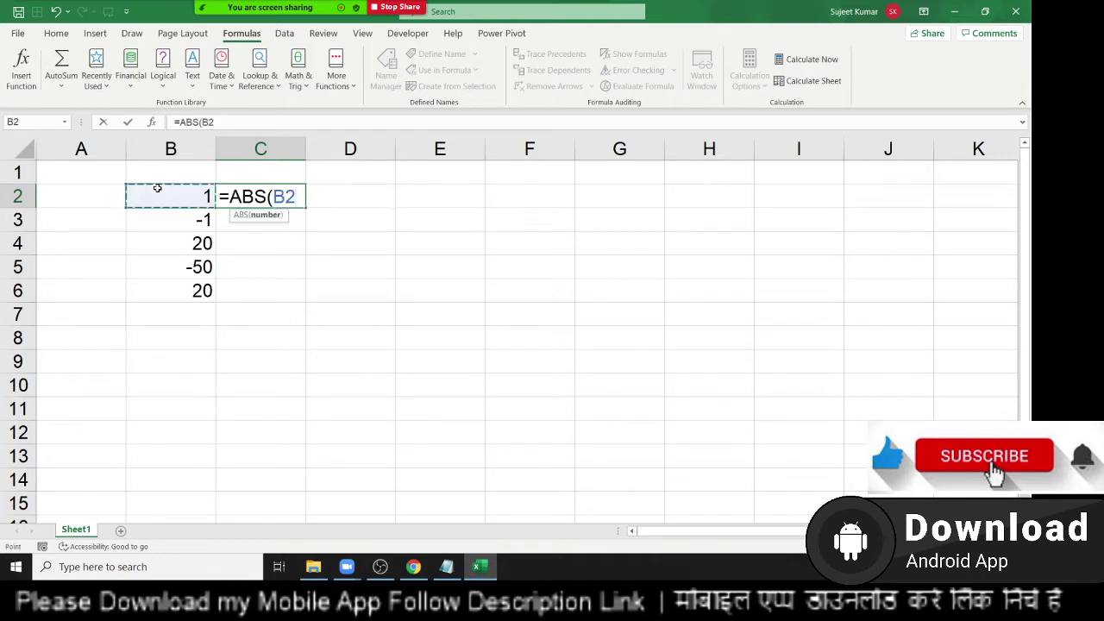
key(Return)
Step: Fill the ABS formula down C2:C6 so it returns 1, 1, 20, 50, 20, and check it
key(ctrl+Down)
key(Right)
key(ctrl+shift+Up)
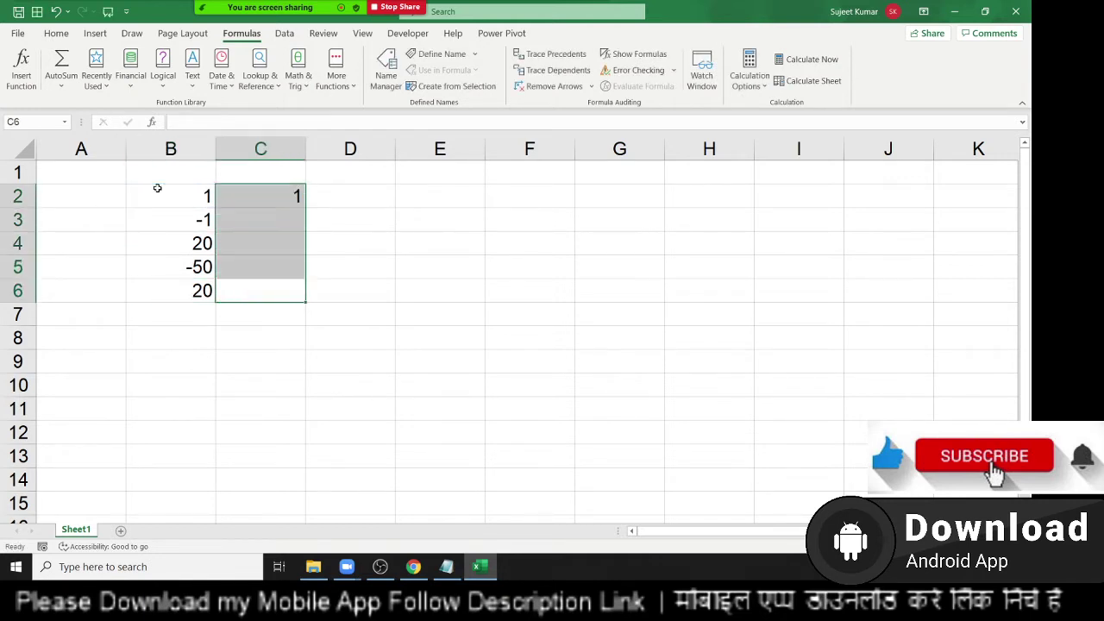
key(ctrl+s)
key(Escape)
key(ctrl+s)
key(Escape)
key(ctrl+d)
key(Right)
click(258, 243)
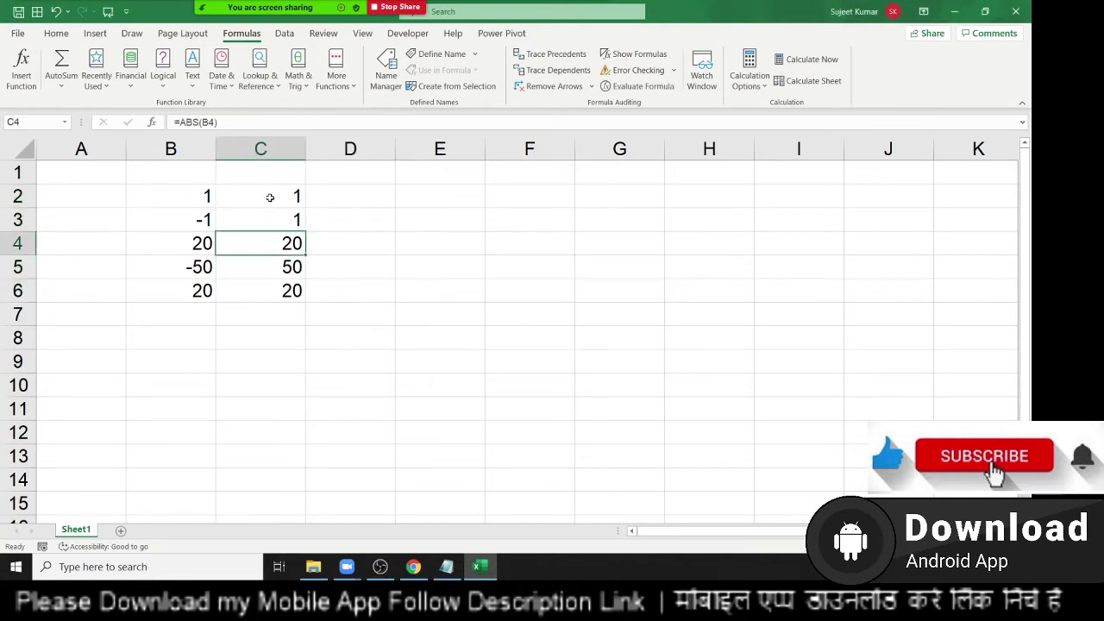
click(270, 197)
click(274, 79)
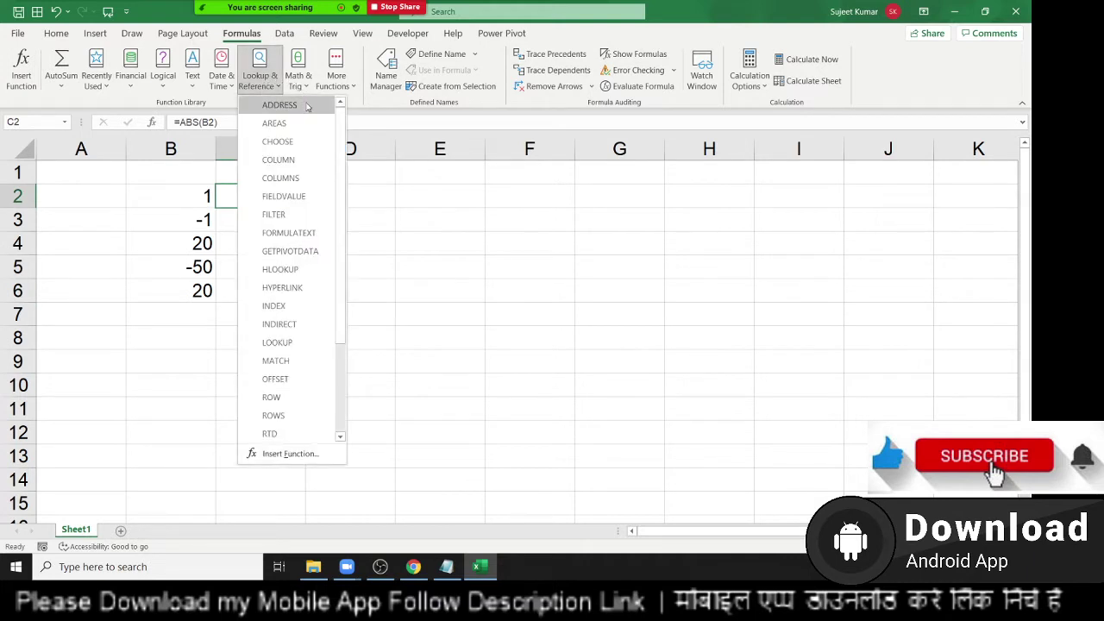
Step: Dismiss the Math & Trig list and open the recent DataP workbook via File > Open
click(306, 78)
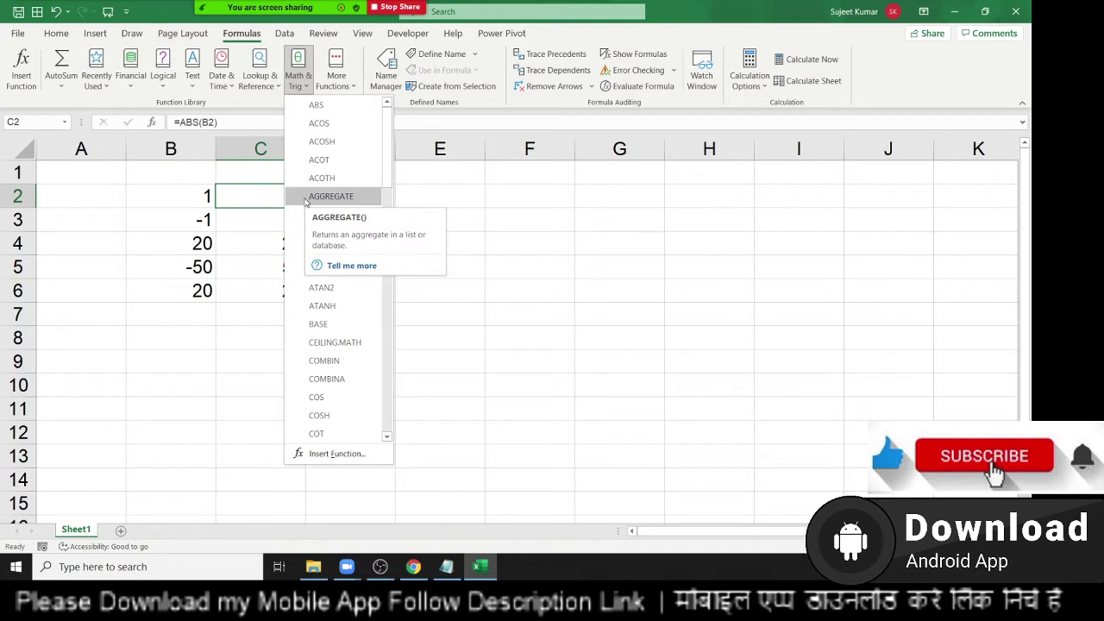
click(493, 242)
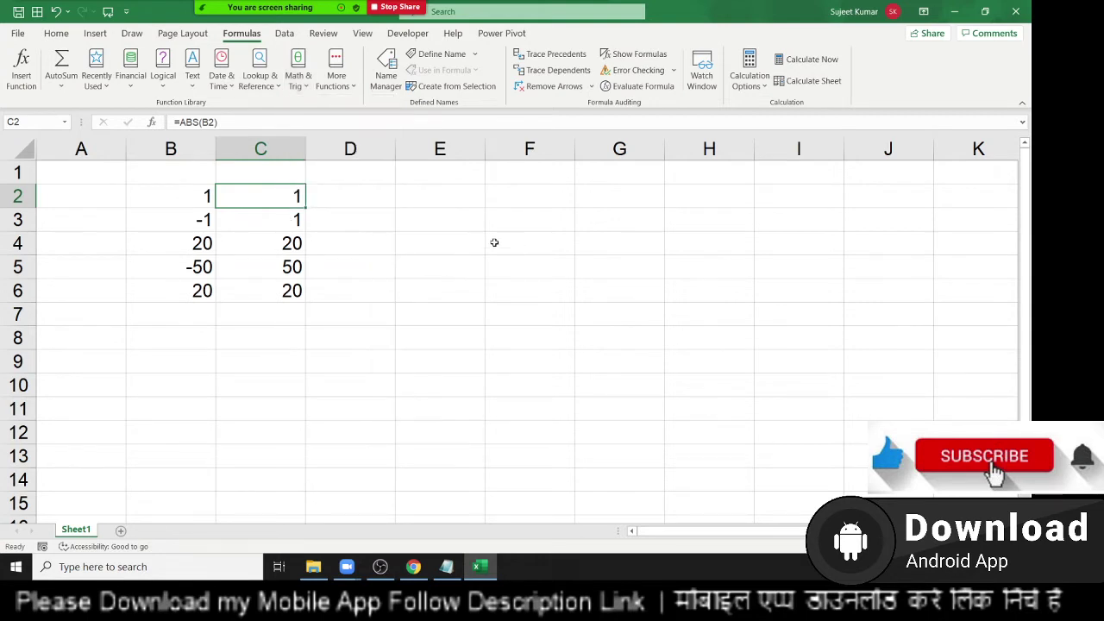
click(19, 35)
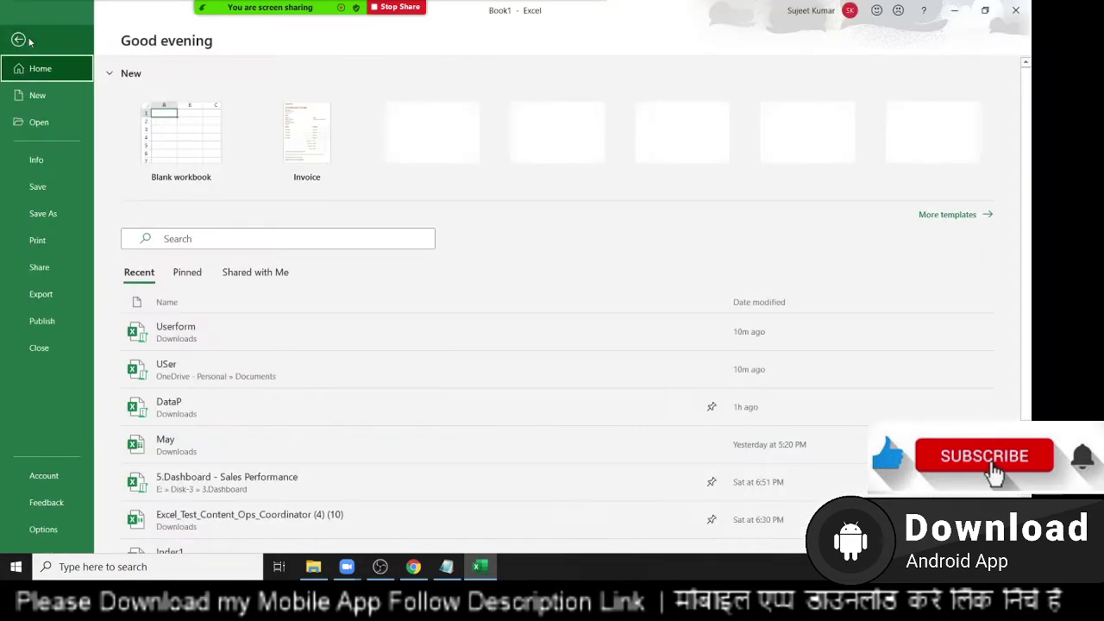
click(39, 122)
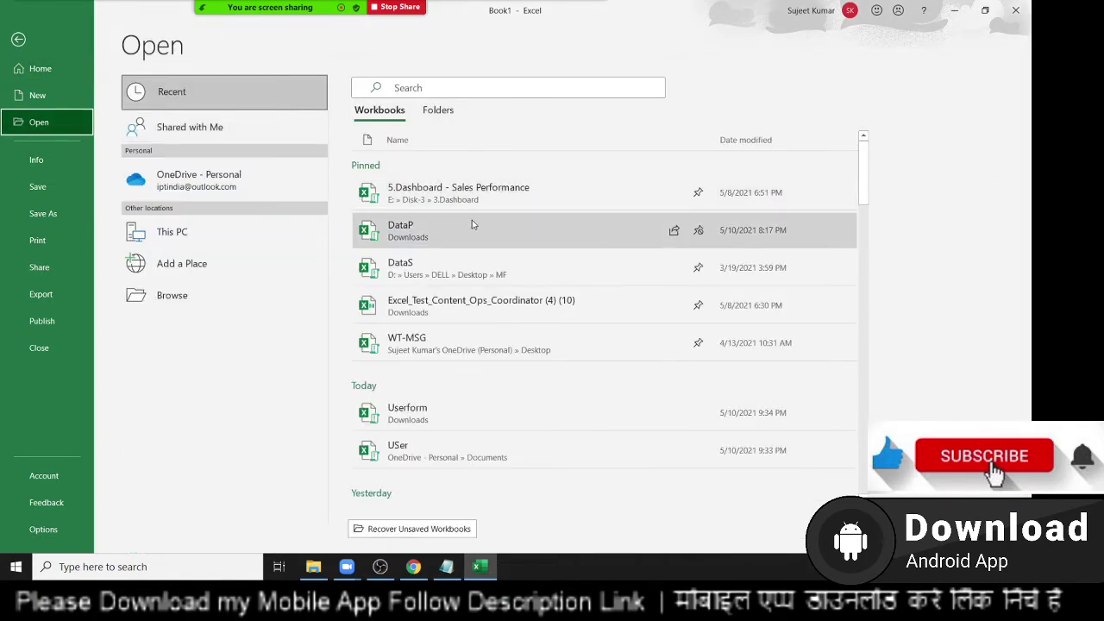
click(471, 225)
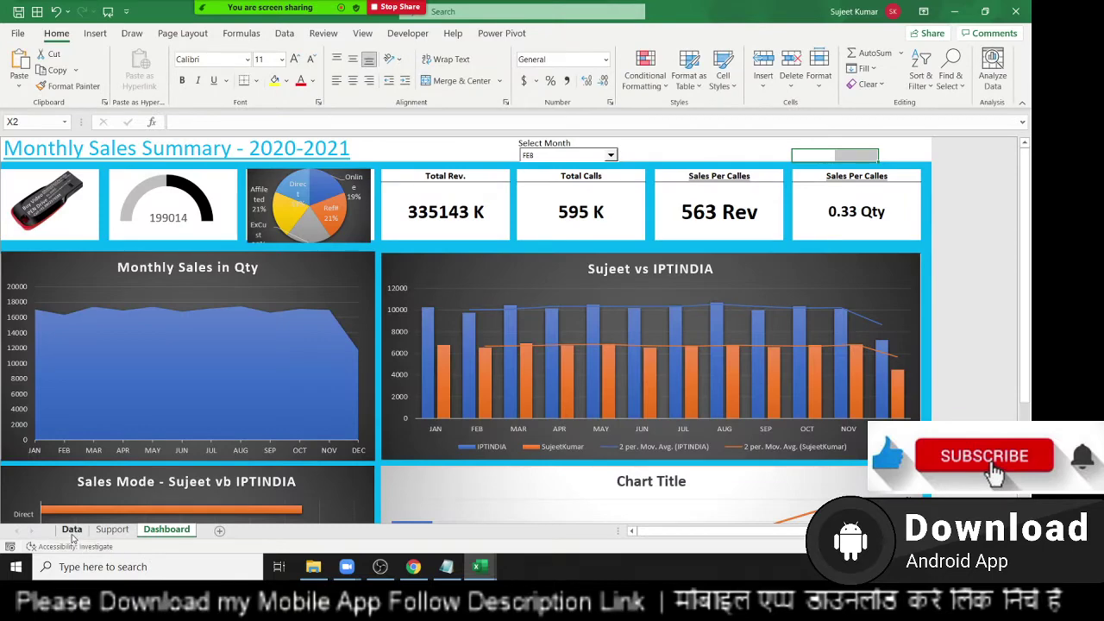
Step: On the Data sheet, type the label 'Total' in I3917 below the data
click(71, 529)
click(122, 337)
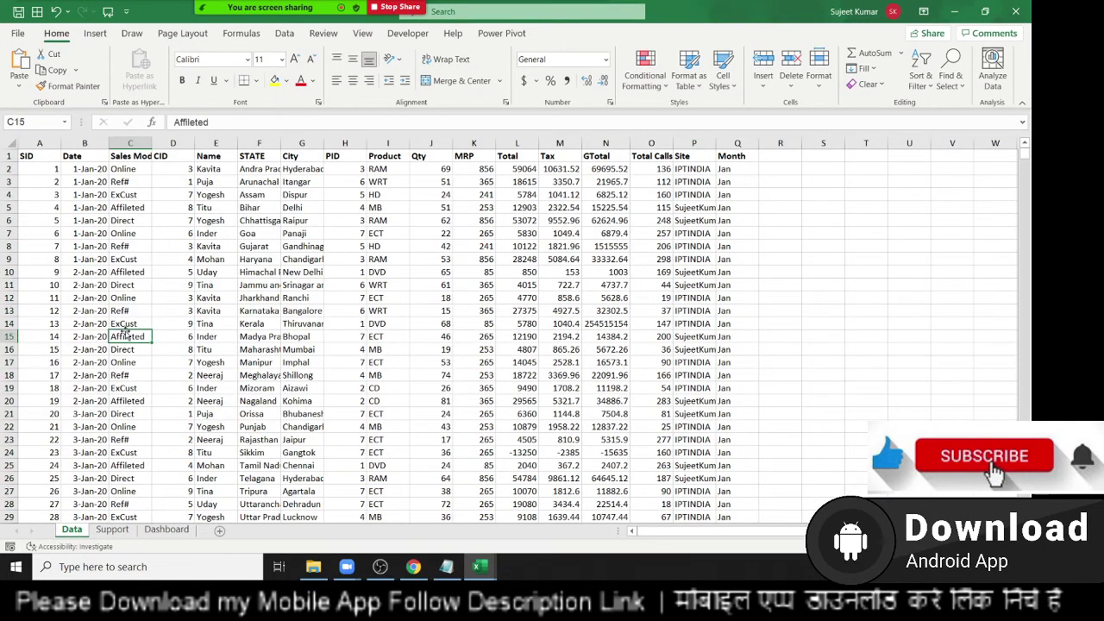
key(Right)
key(Right)
key(Left)
key(Right)
key(Right)
key(Right)
key(Right)
key(Right)
key(Right)
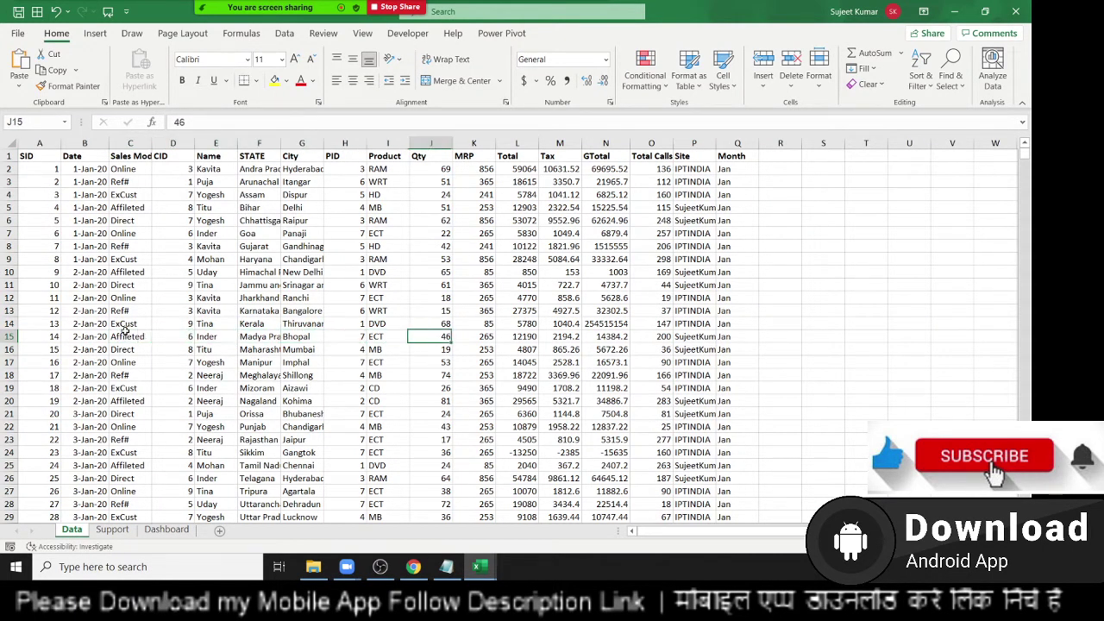
key(ctrl+Down)
key(Down)
key(Down)
key(Down)
key(Left)
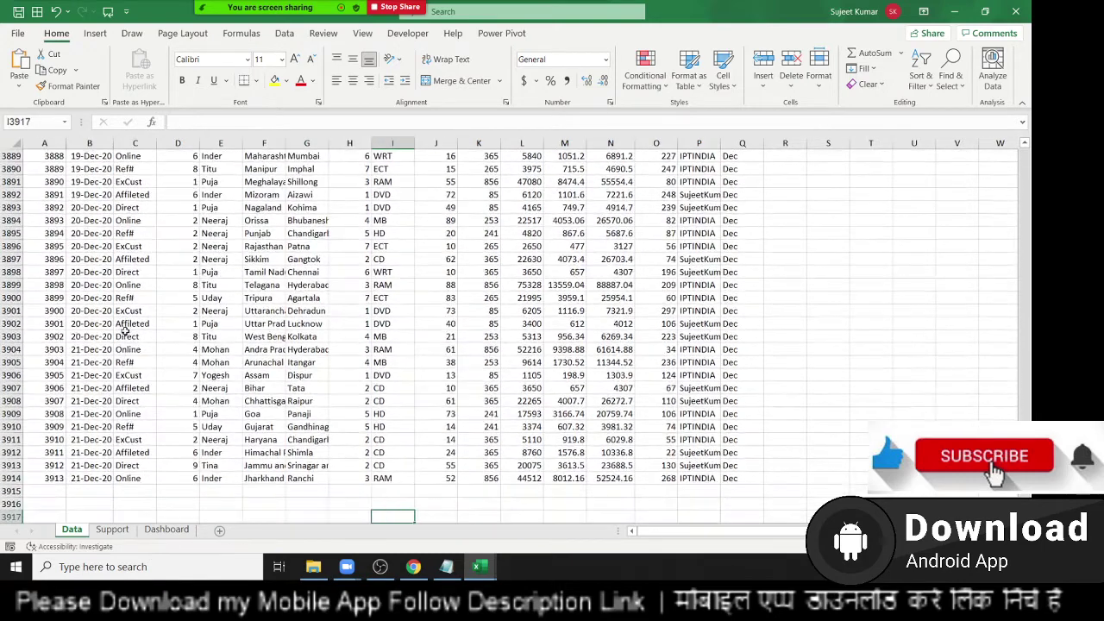
text(Total)
key(Tab)
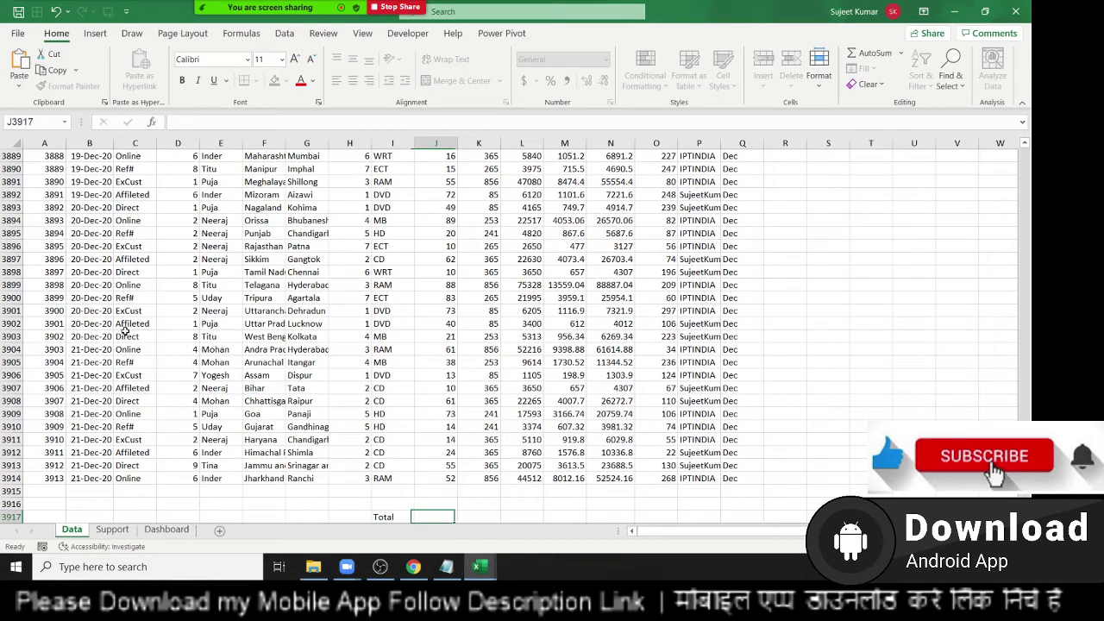
Step: Enter =SUM(J1:J3914) in J3917 to total the Qty column as 199014
text(=s)
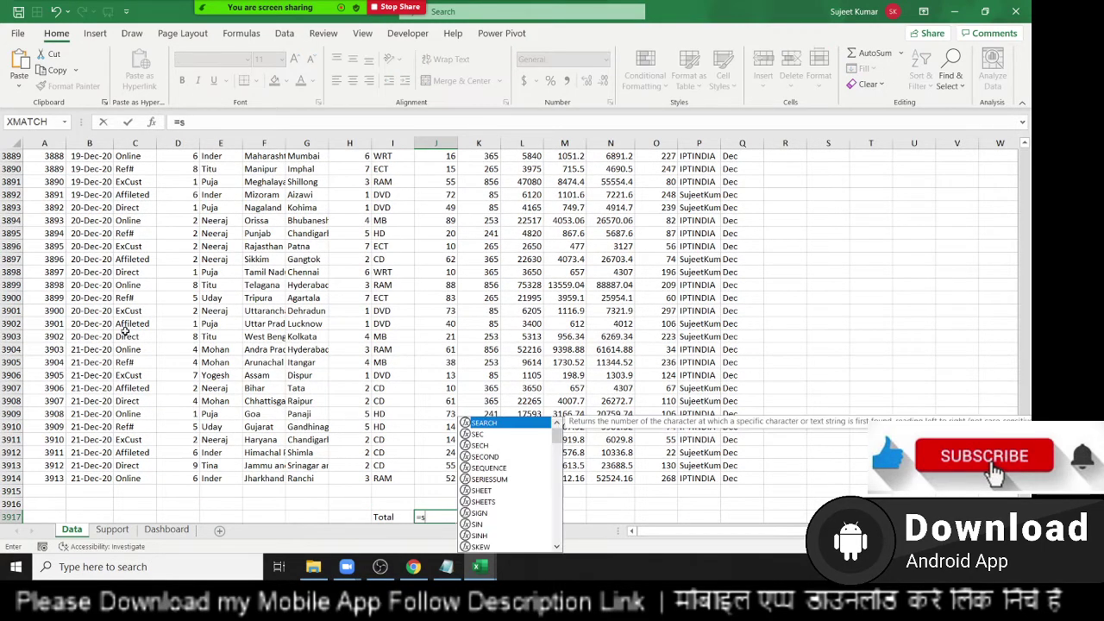
text(um)
key(Tab)
key(Up)
key(Up)
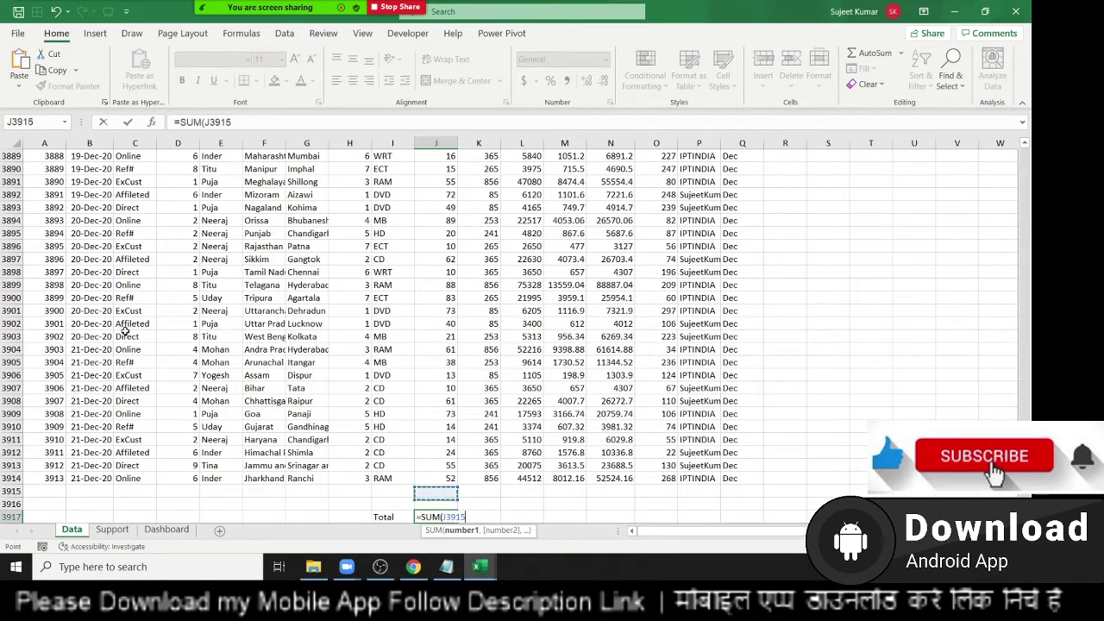
key(Up)
key(ctrl+shift+Up)
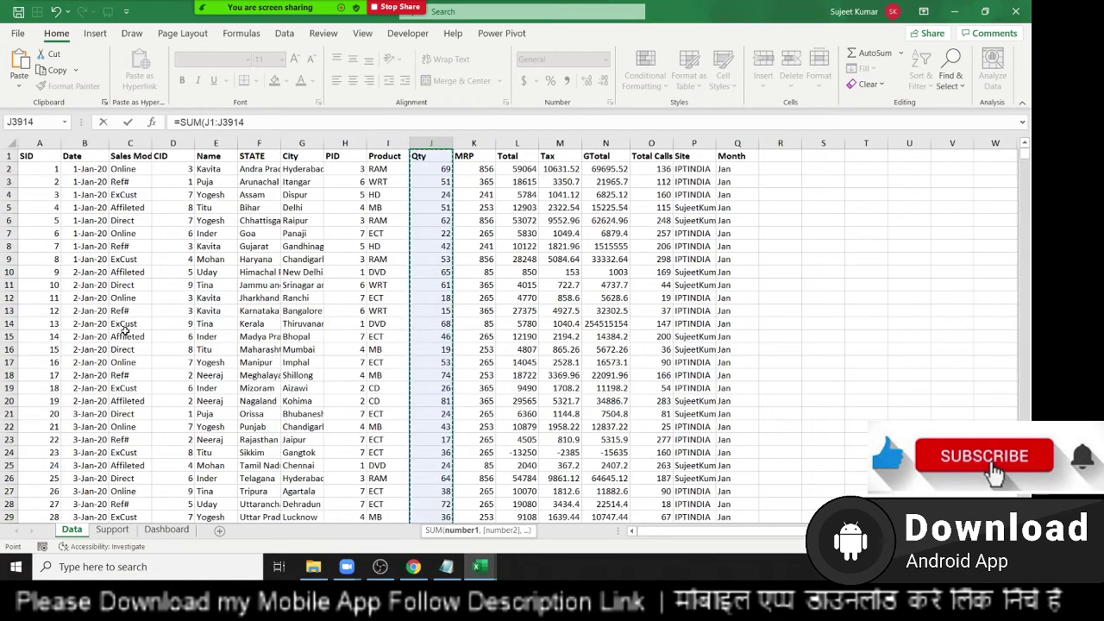
key(Return)
text(\)
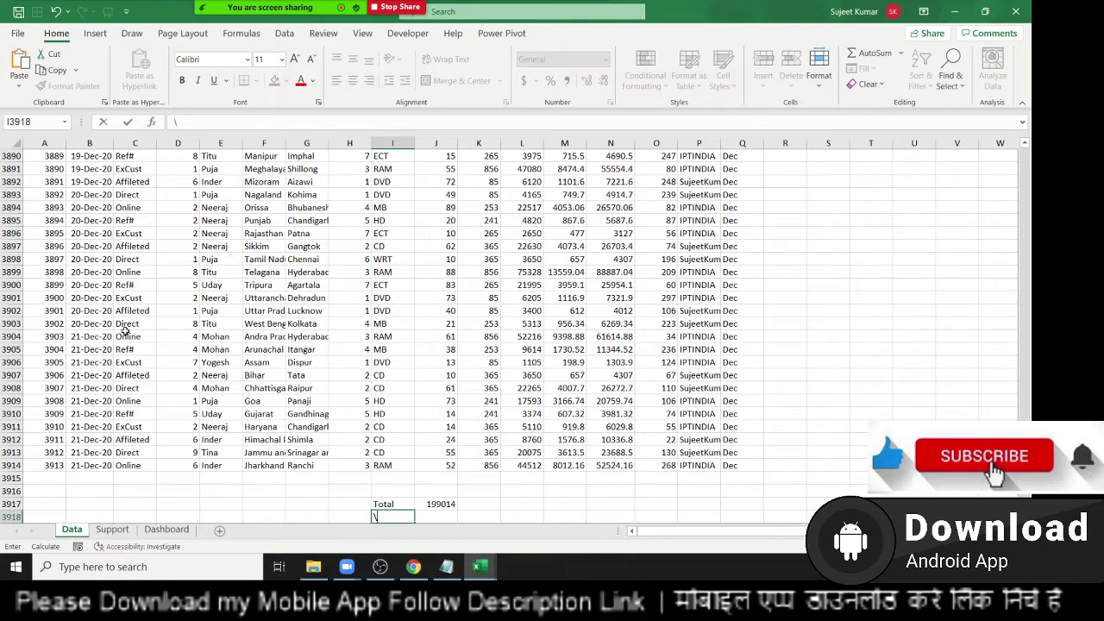
key(Escape)
Step: Make the Total row bold and turn on AutoFilter for the header row
key(Up)
key(shift+Right)
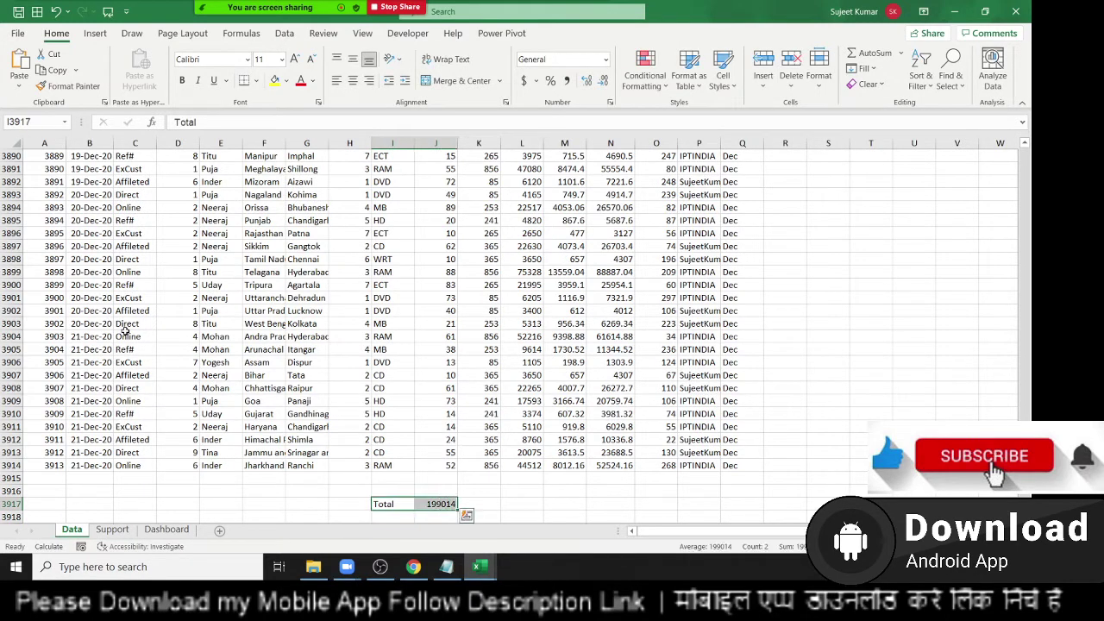
key(ctrl+q)
key(Escape)
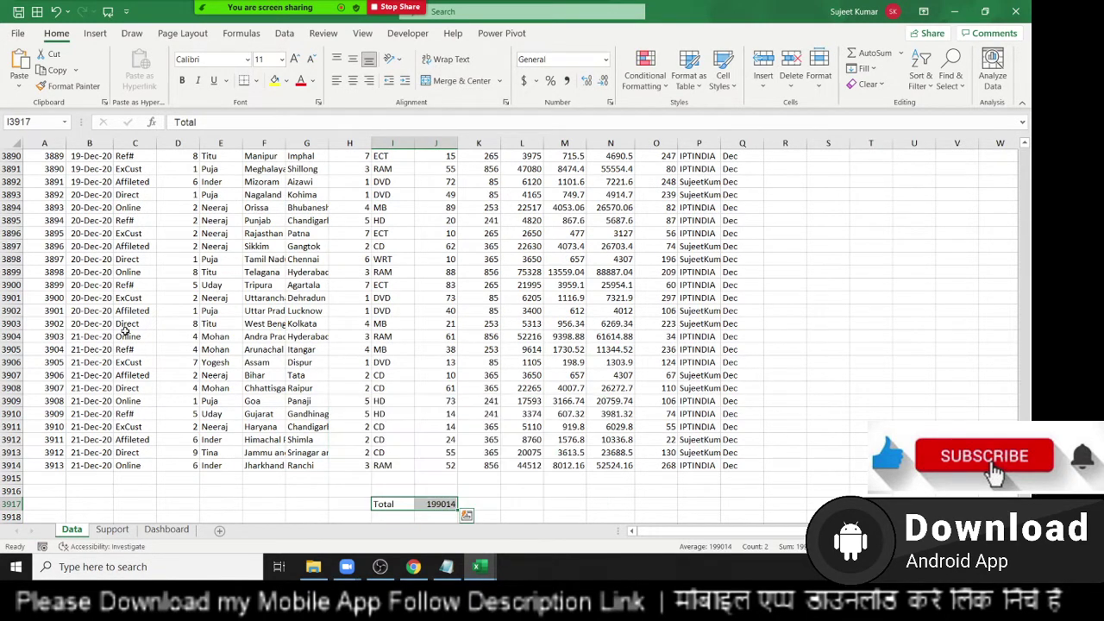
key(ctrl+b)
key(Up)
key(Up)
key(Up)
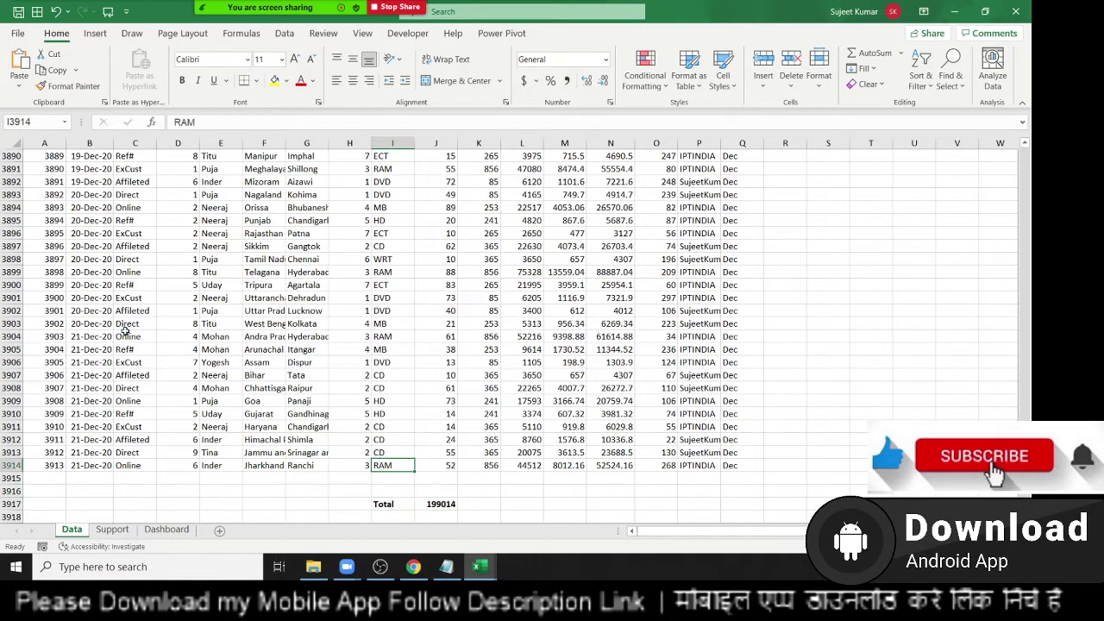
key(ctrl+Up)
key(ctrl+shift+l)
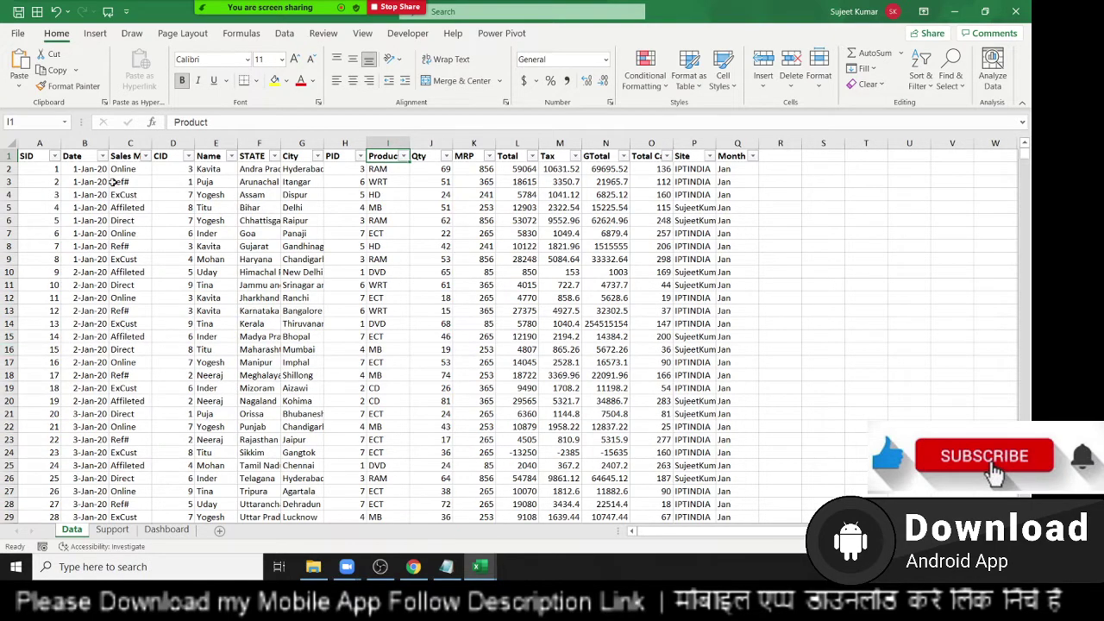
Step: Filter Sales Mode to show only Direct rows, then switch over to Chrome
click(233, 157)
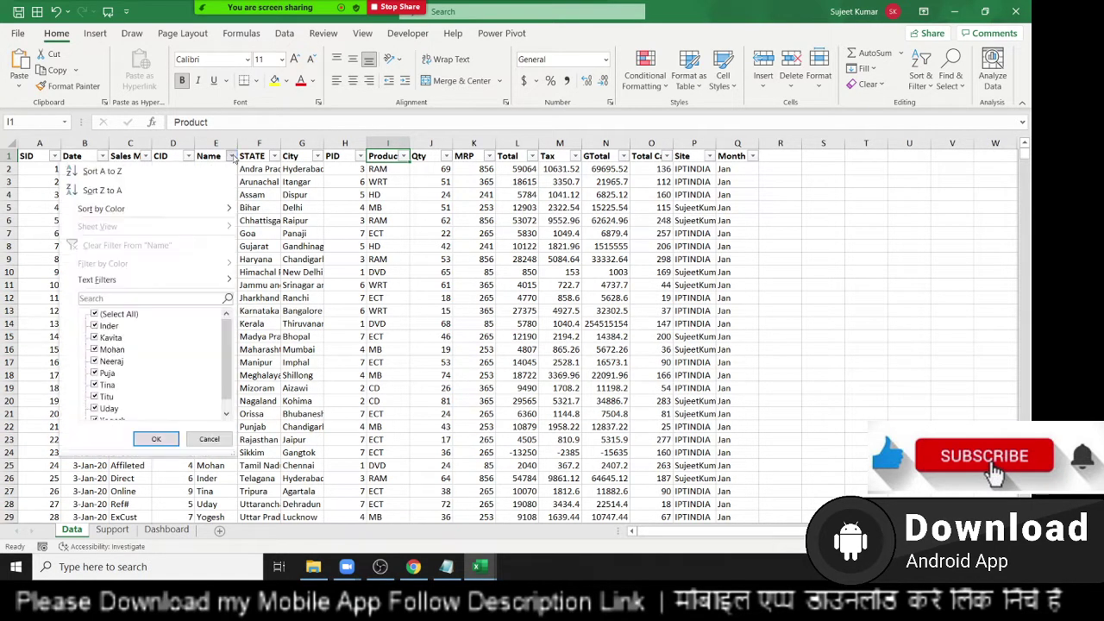
key(Escape)
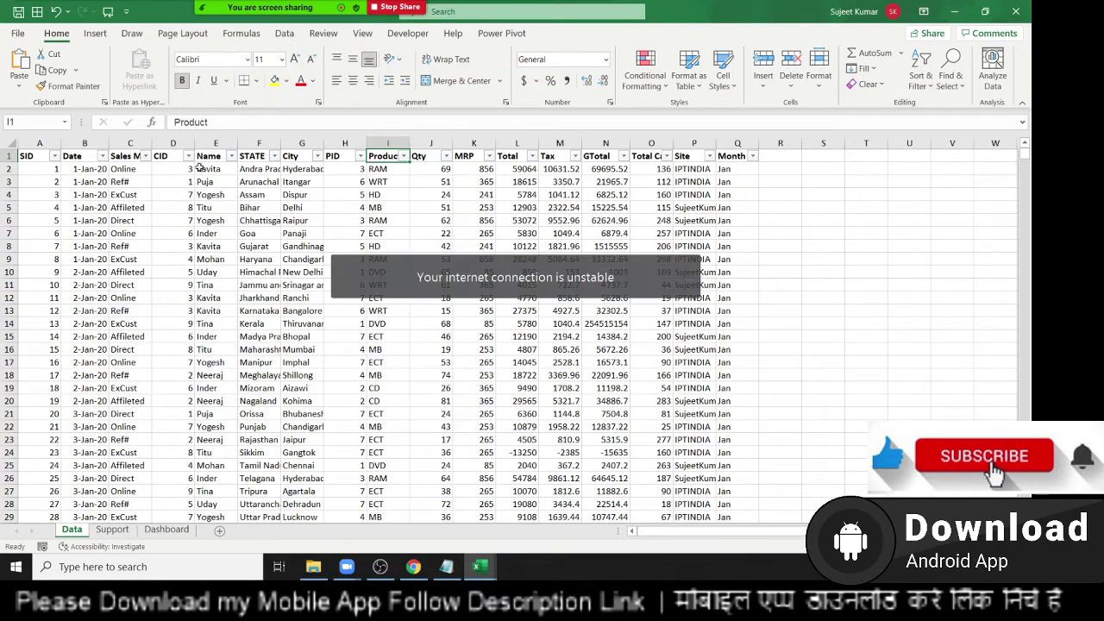
click(144, 156)
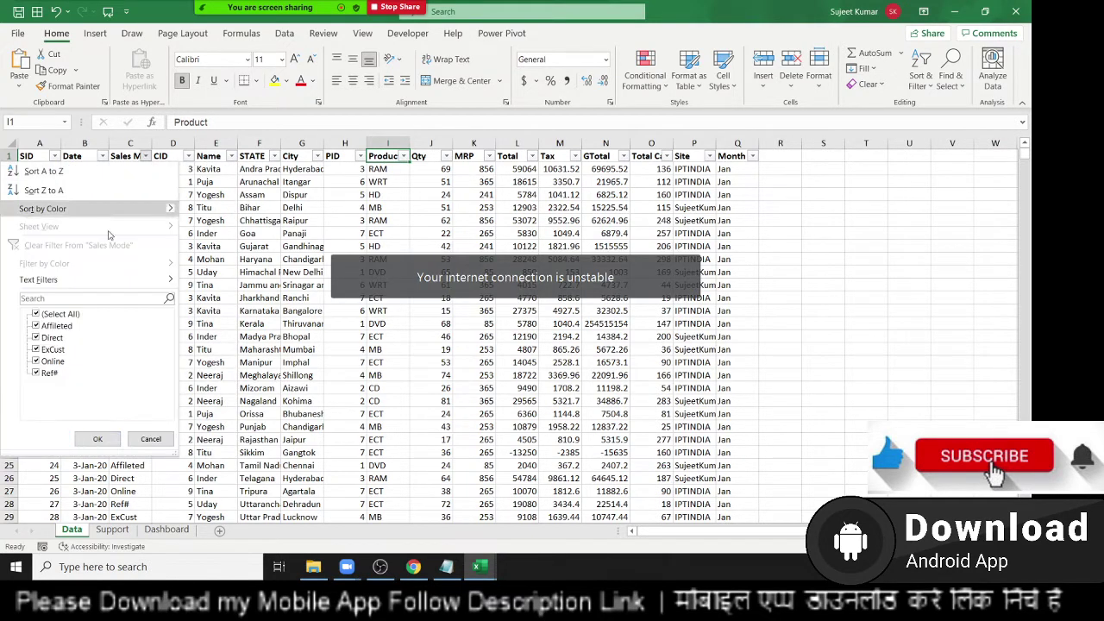
click(55, 316)
click(52, 338)
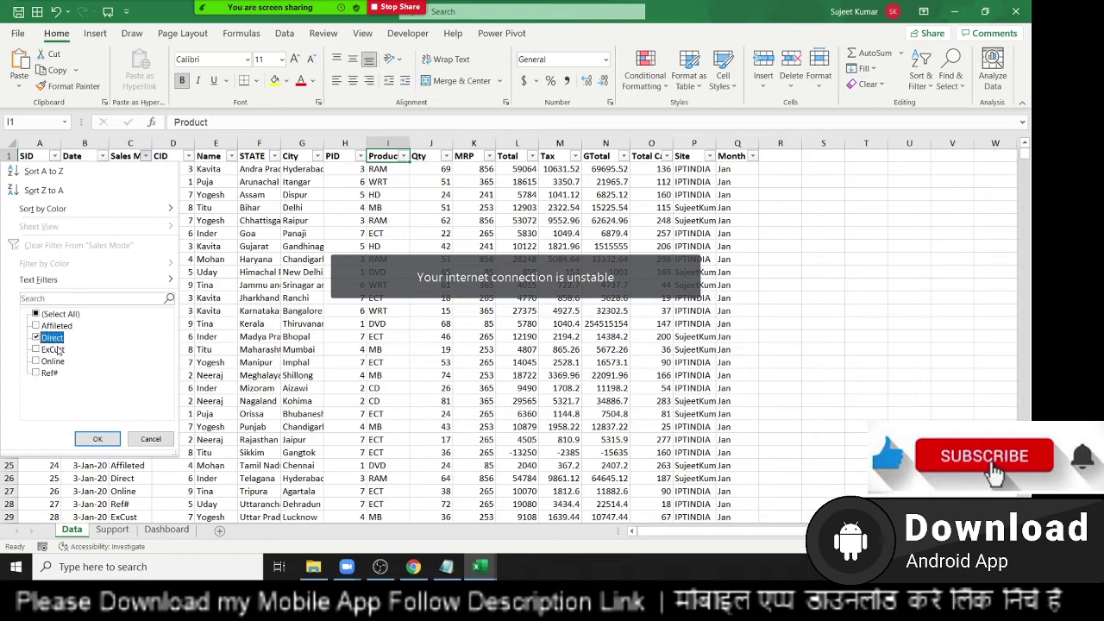
click(99, 438)
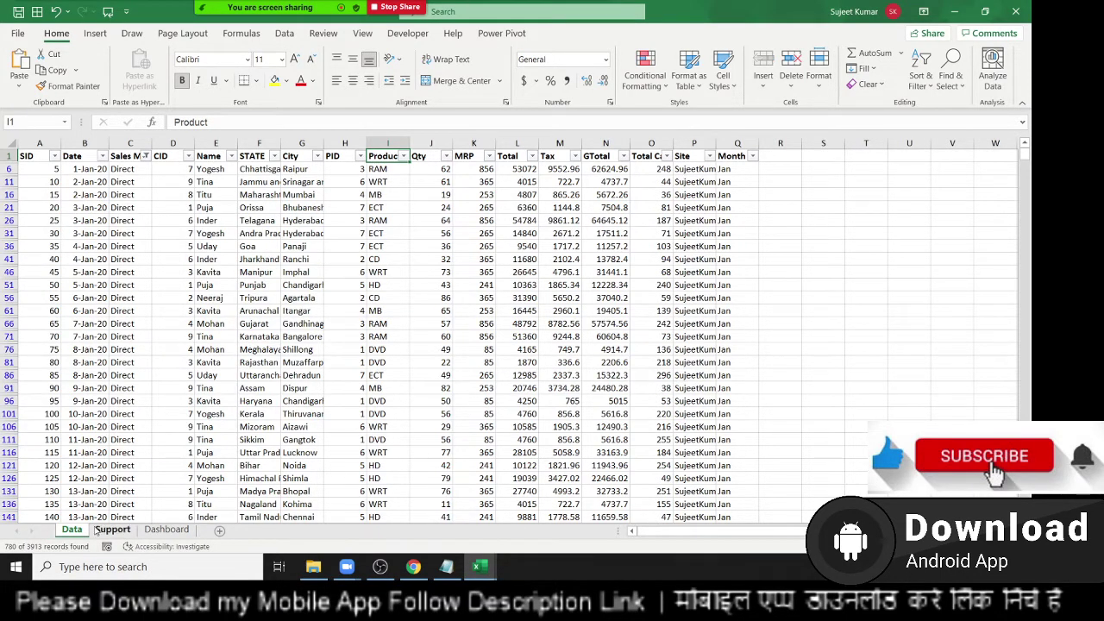
click(414, 569)
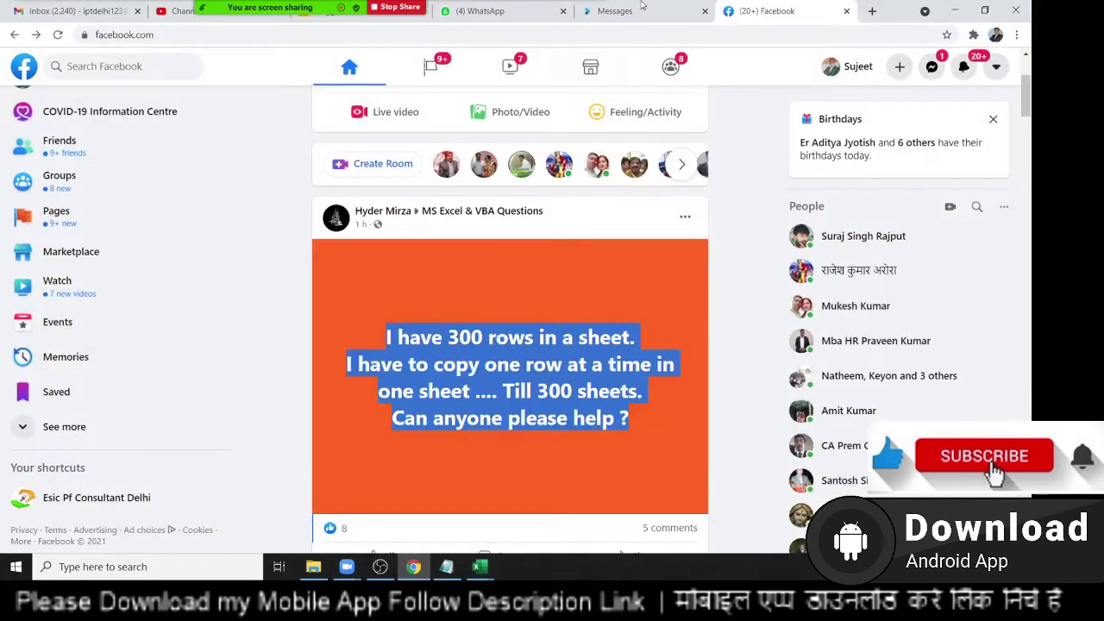
Step: Load the router admin page at 192.168.0.1 and its Bandwidth Control settings
click(880, 11)
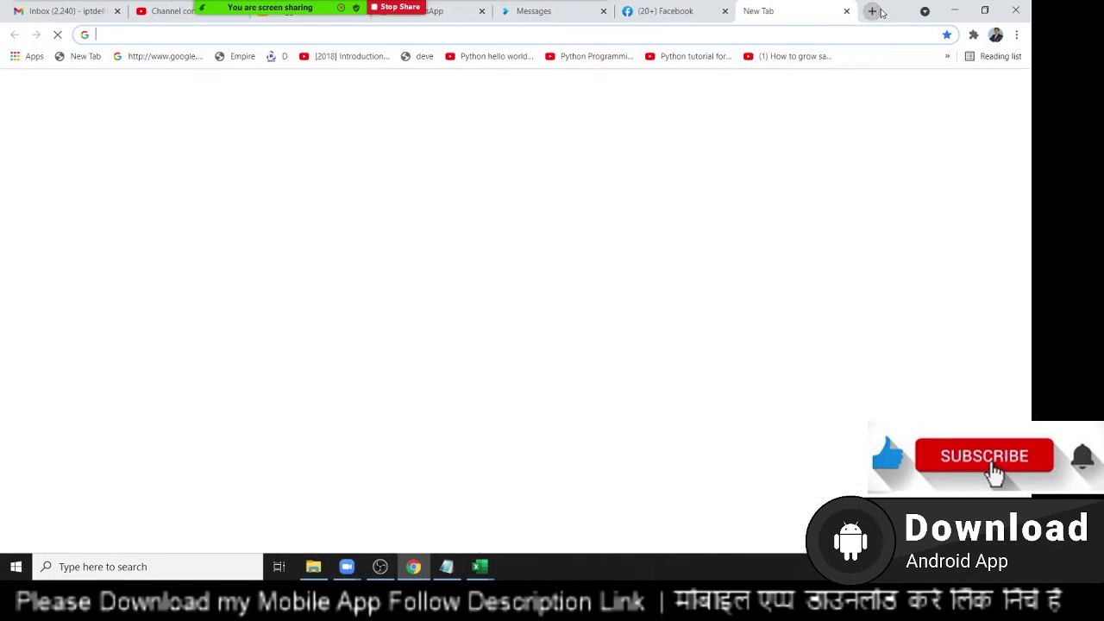
text(19)
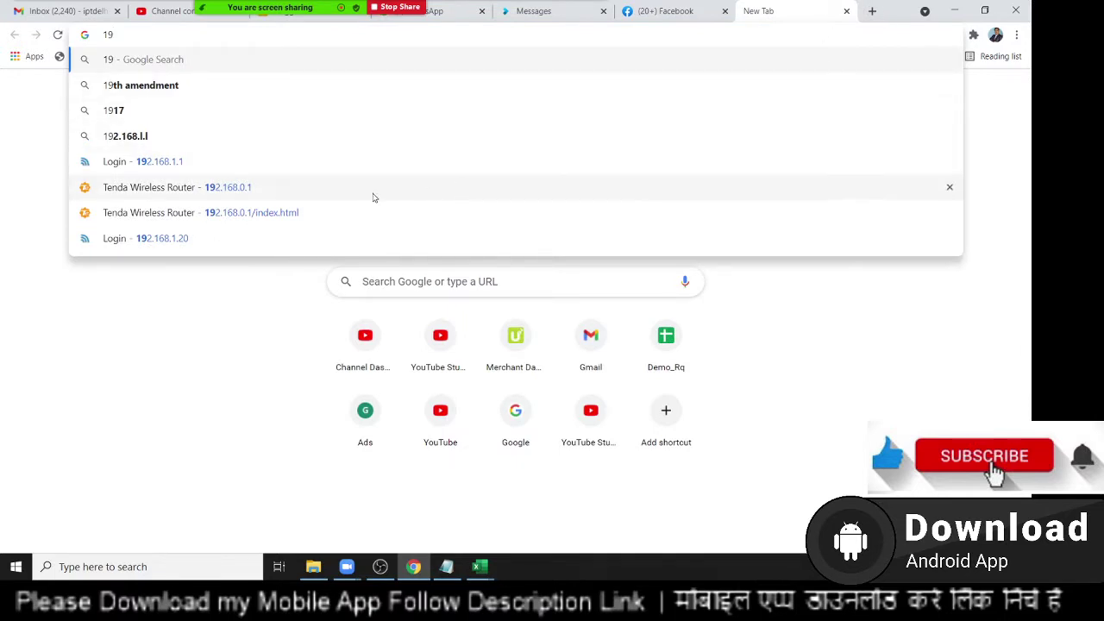
click(373, 198)
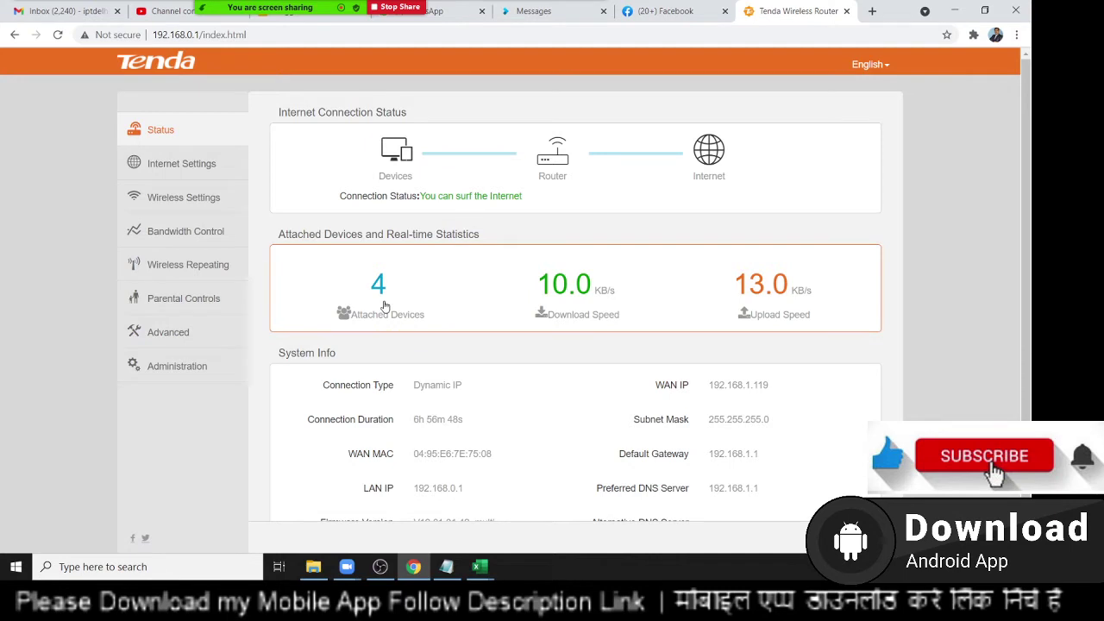
click(384, 303)
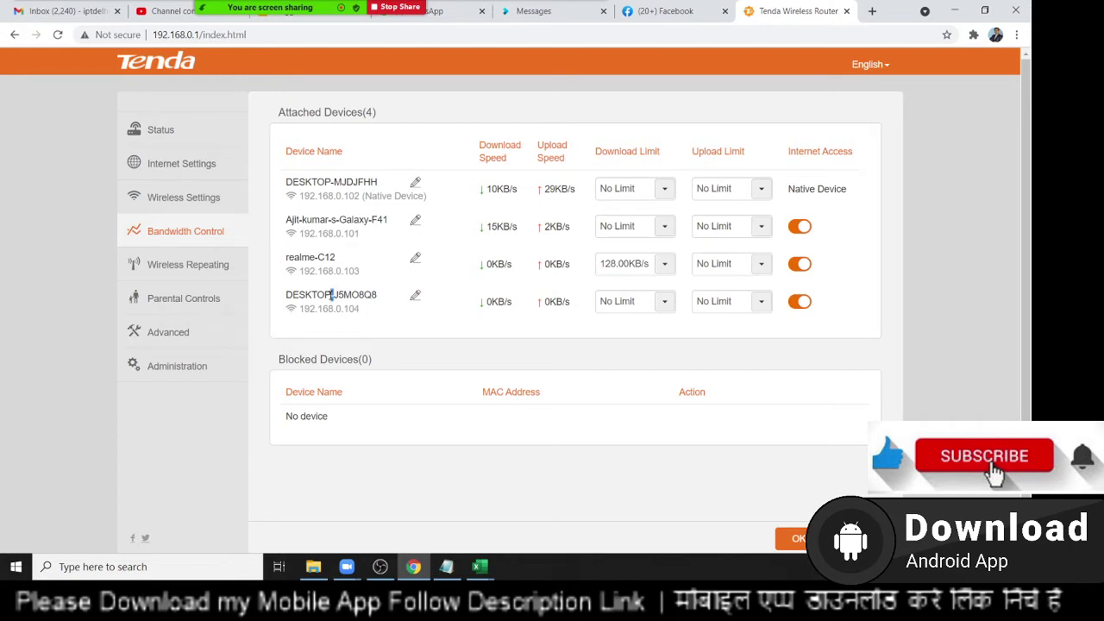
double_click(344, 183)
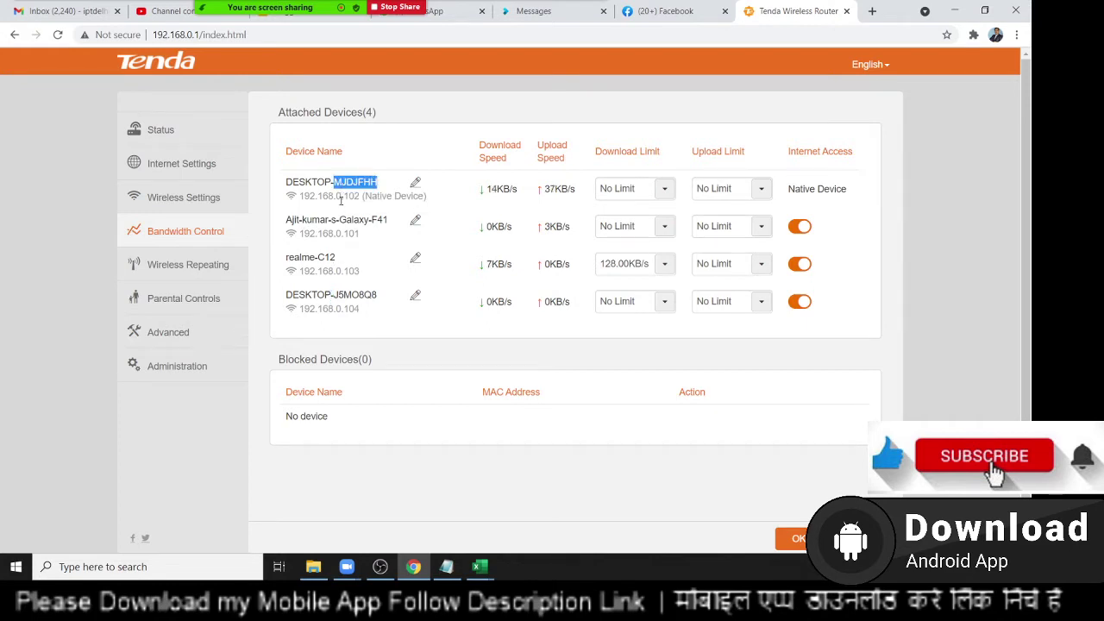
double_click(360, 294)
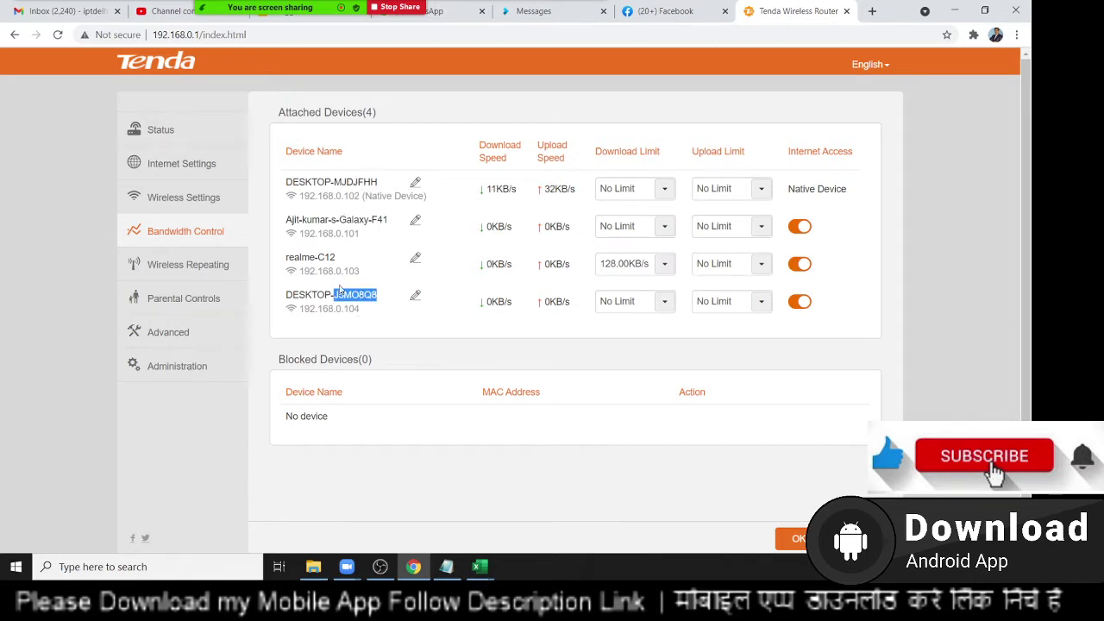
triple_click(620, 226)
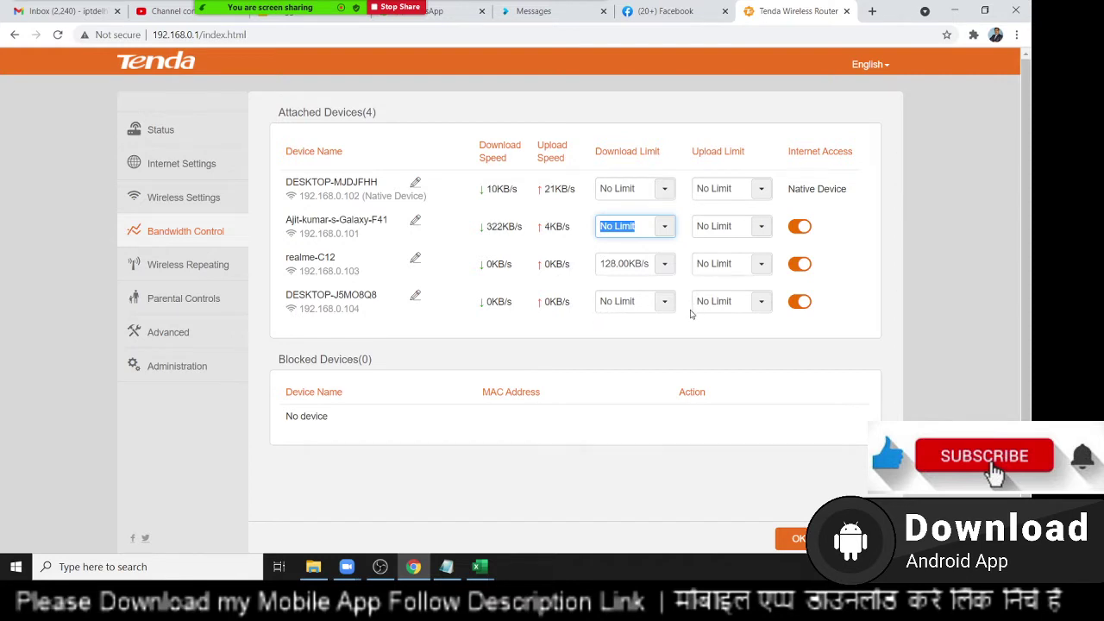
scroll(690, 313, down, 1)
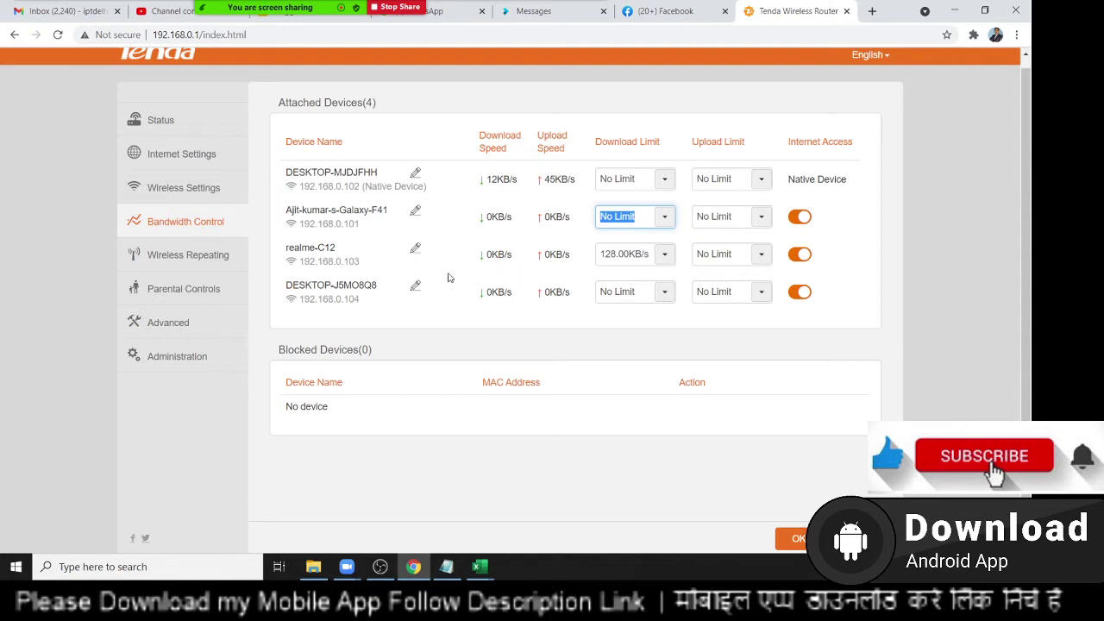
click(321, 257)
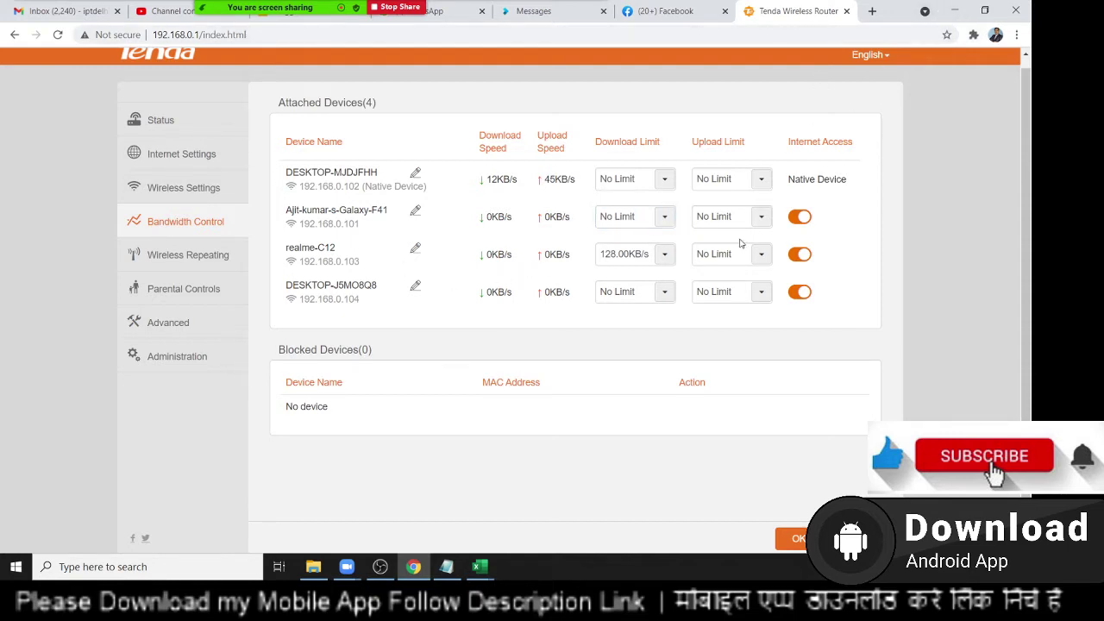
Step: Set the Galaxy phone's download limit to 128 KB/s, save, and close the router tab
click(616, 223)
click(664, 223)
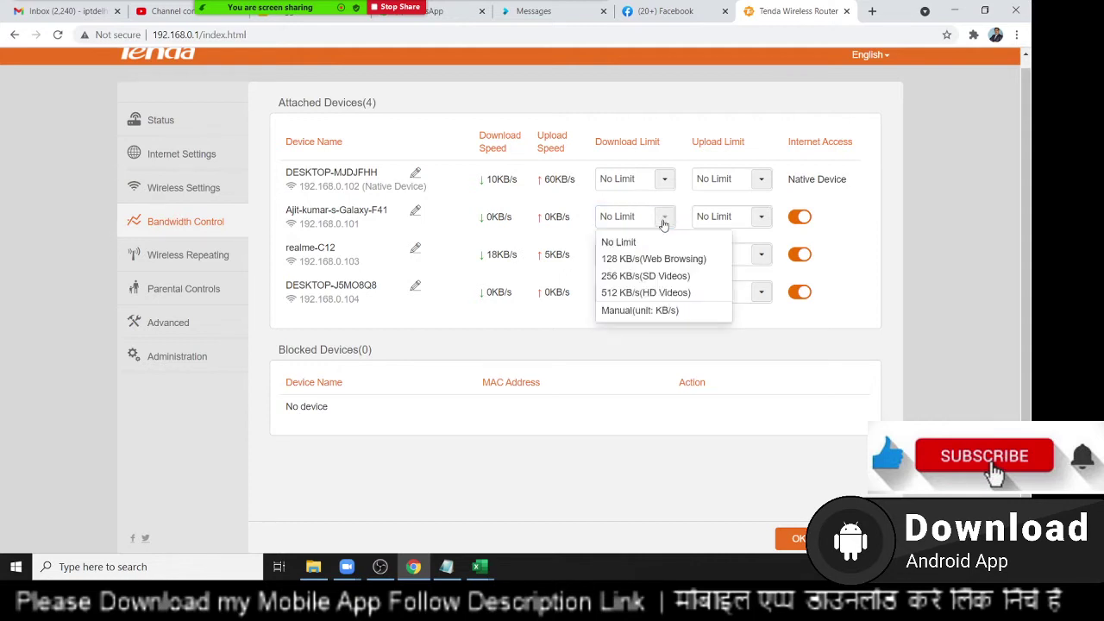
click(655, 244)
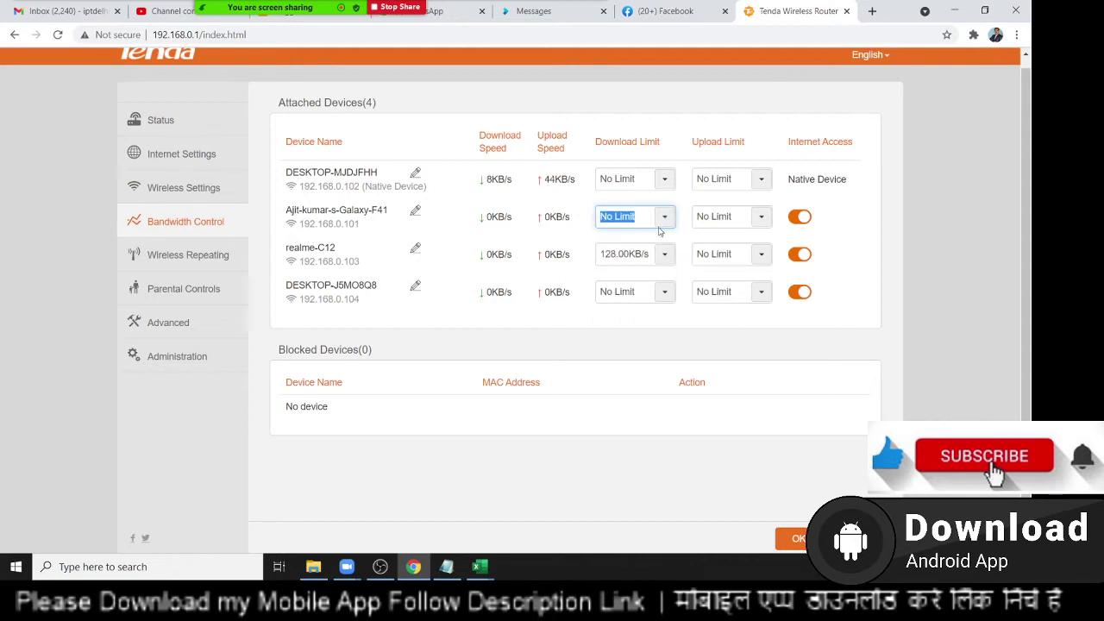
click(663, 225)
click(647, 257)
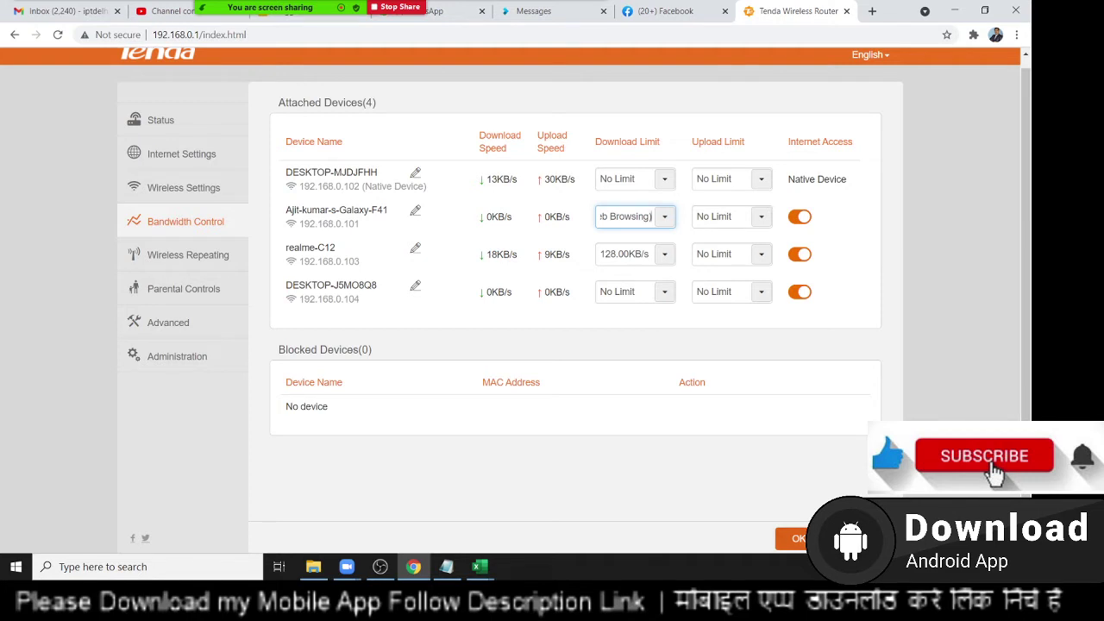
click(793, 538)
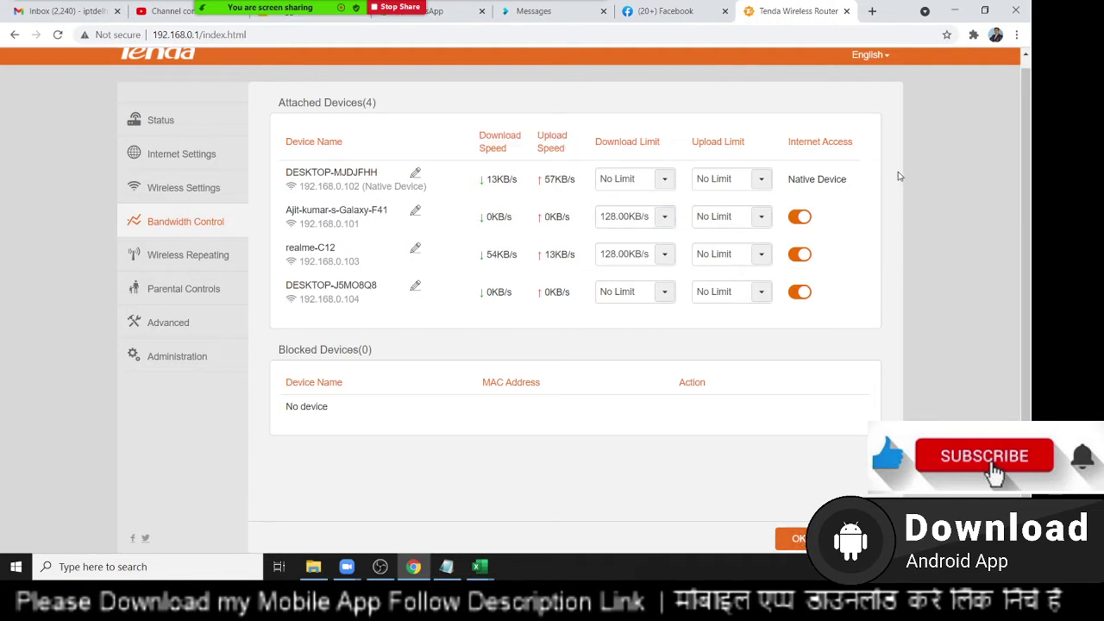
click(846, 11)
Step: Hide the browser and return to the Excel workbook with the sales data
key(super+d)
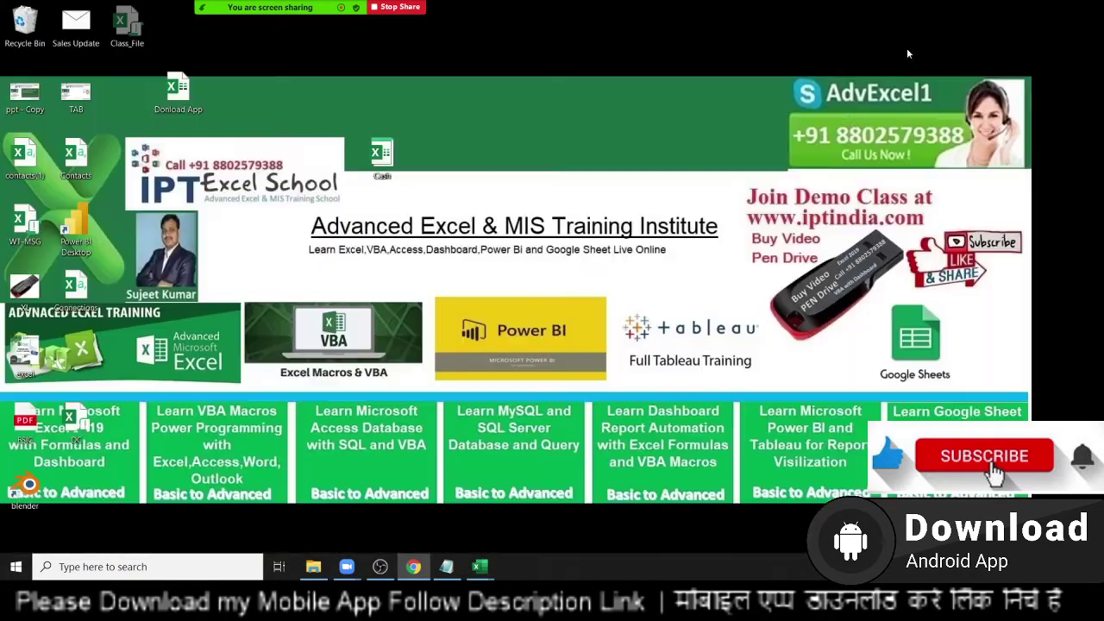
mouse_move(479, 566)
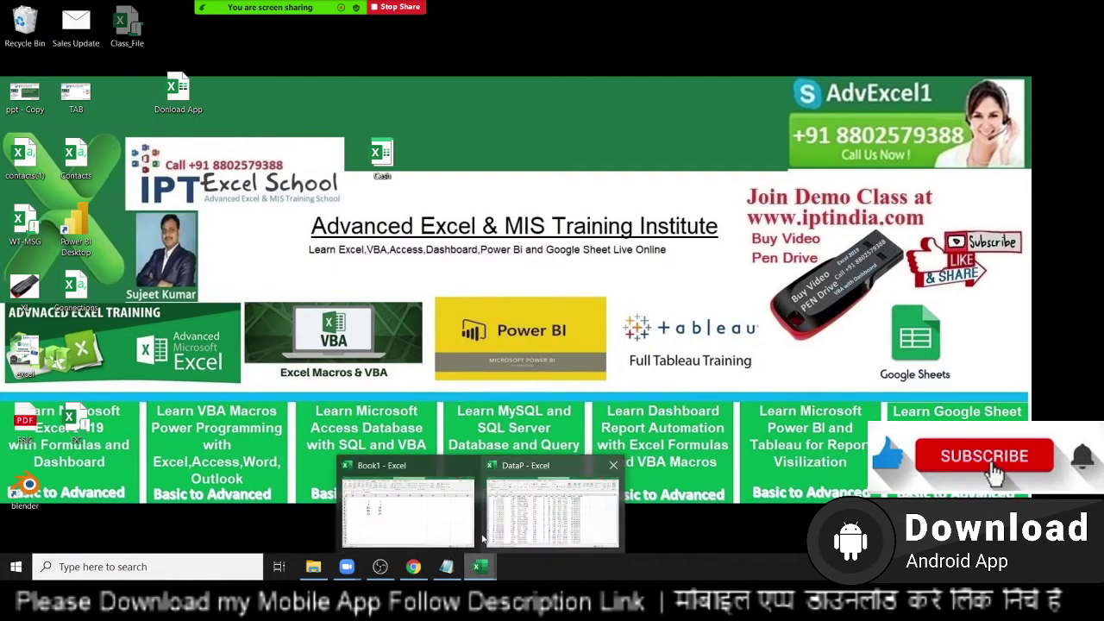
click(459, 502)
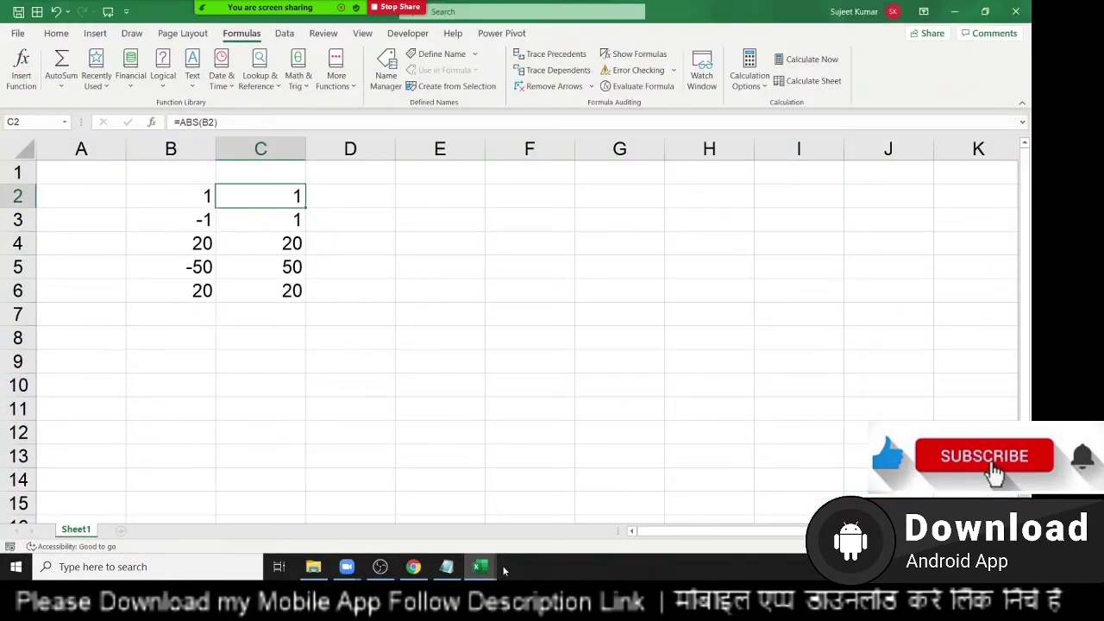
mouse_move(504, 570)
click(565, 501)
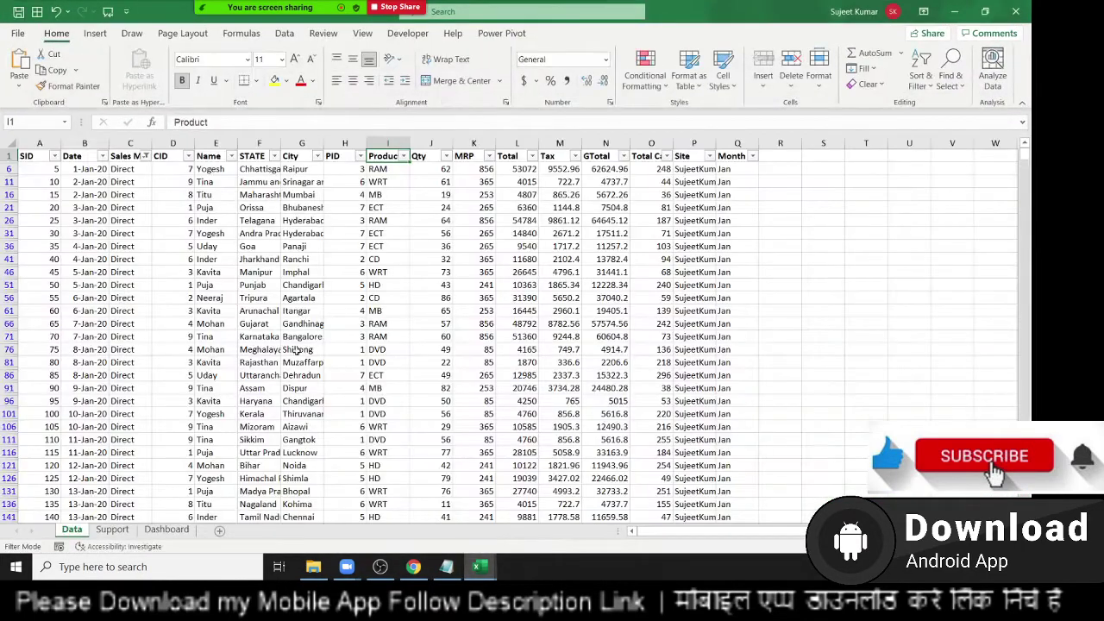
click(203, 349)
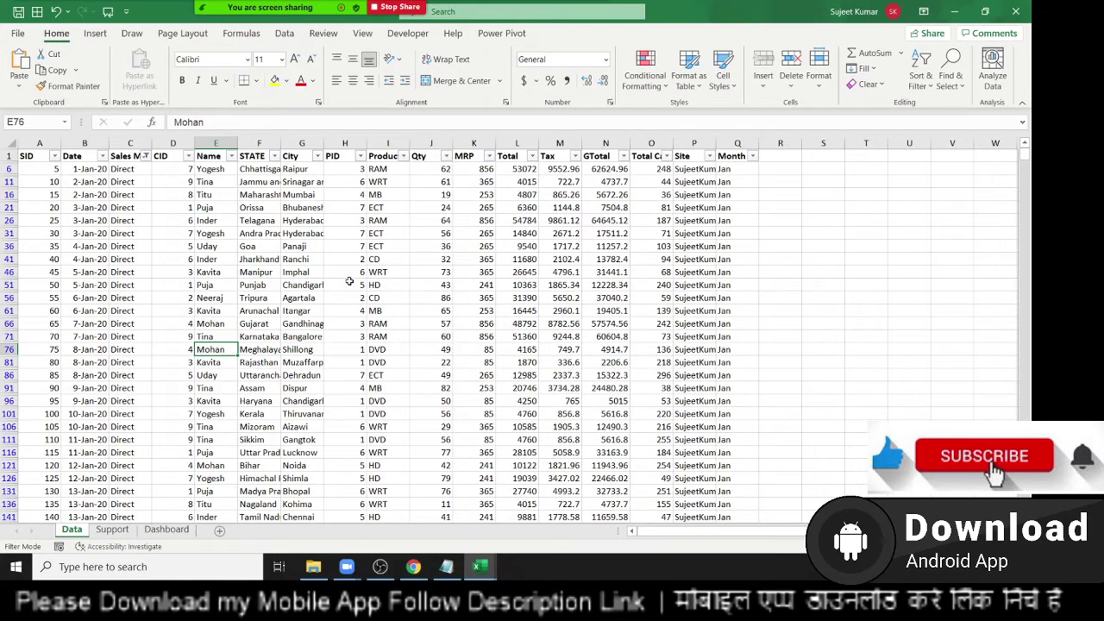
drag(1024, 155, 1024, 213)
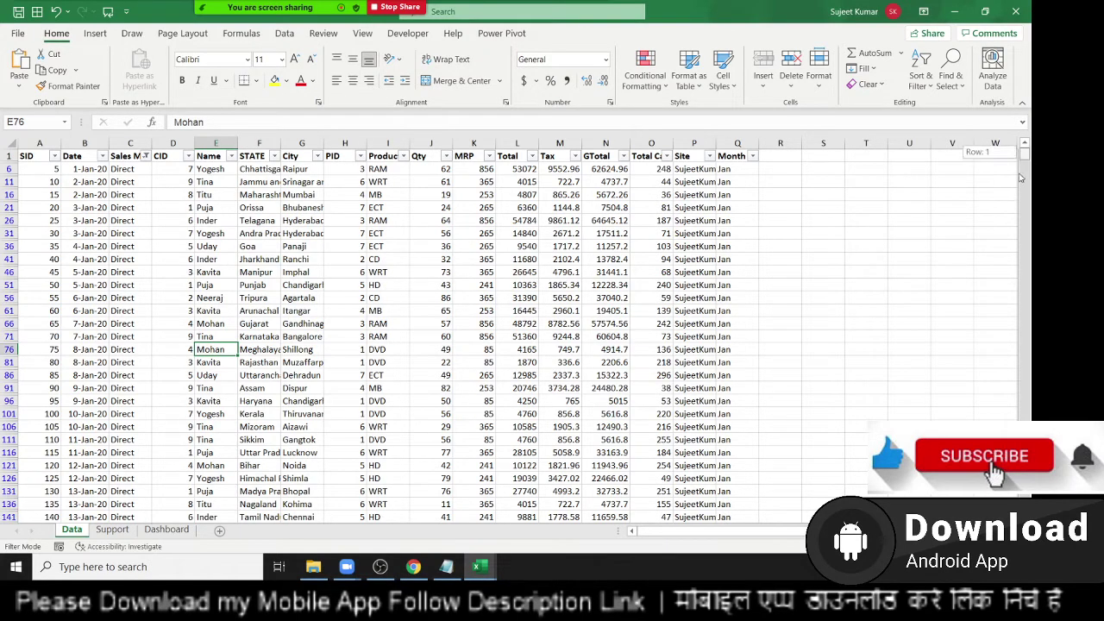
drag(1028, 349, 1025, 349)
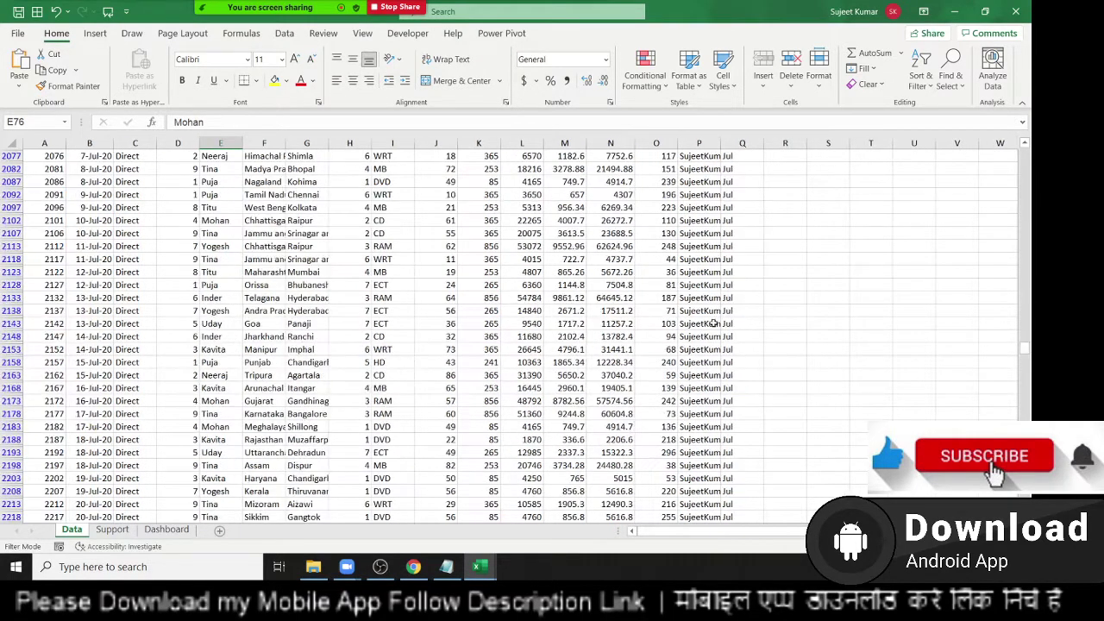
click(698, 321)
Step: Clear the Sales Mode filter so all rows show, and select the Qty Total cell
key(ctrl+End)
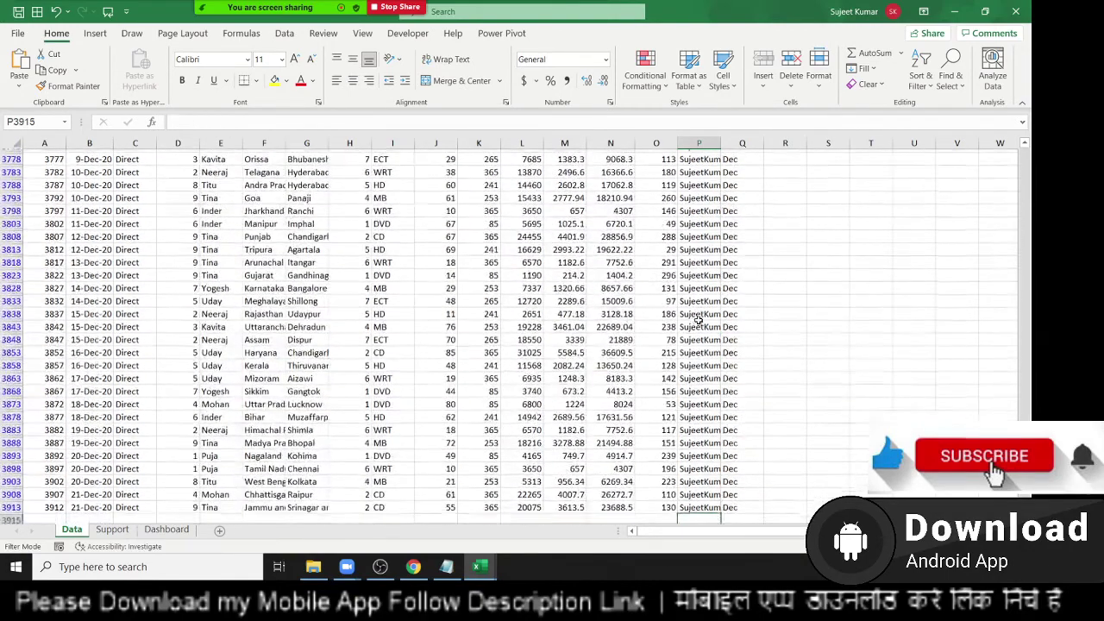
key(Left)
key(Left)
key(Left)
key(Left)
key(Left)
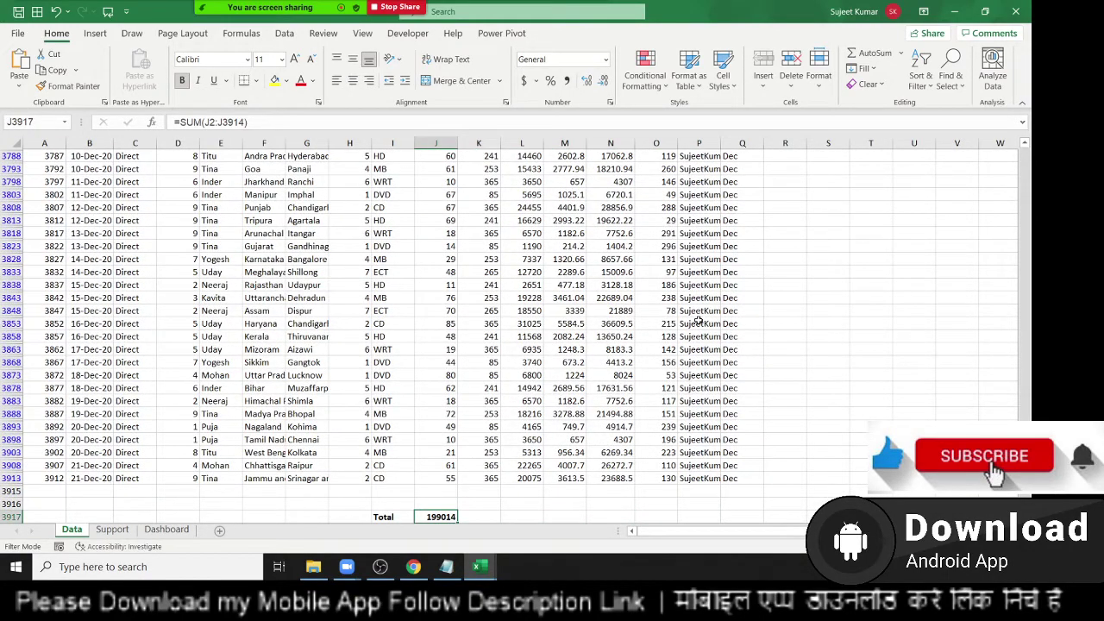
key(Up)
key(Up)
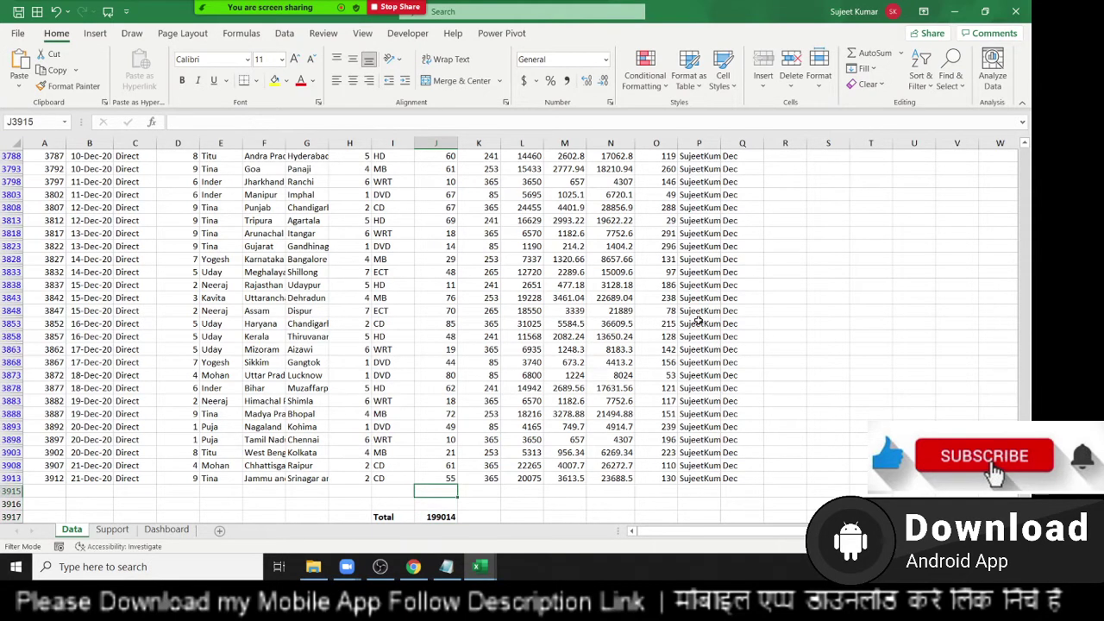
key(Up)
key(ctrl+Up)
key(ctrl+Down)
key(Down)
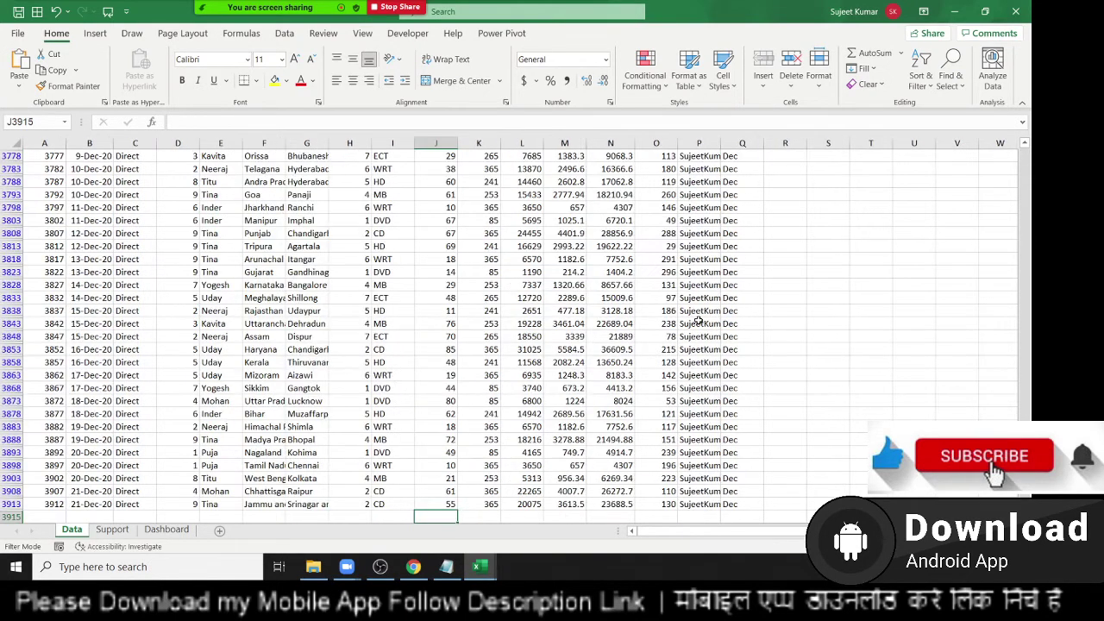
key(Down)
key(ctrl+shift+l)
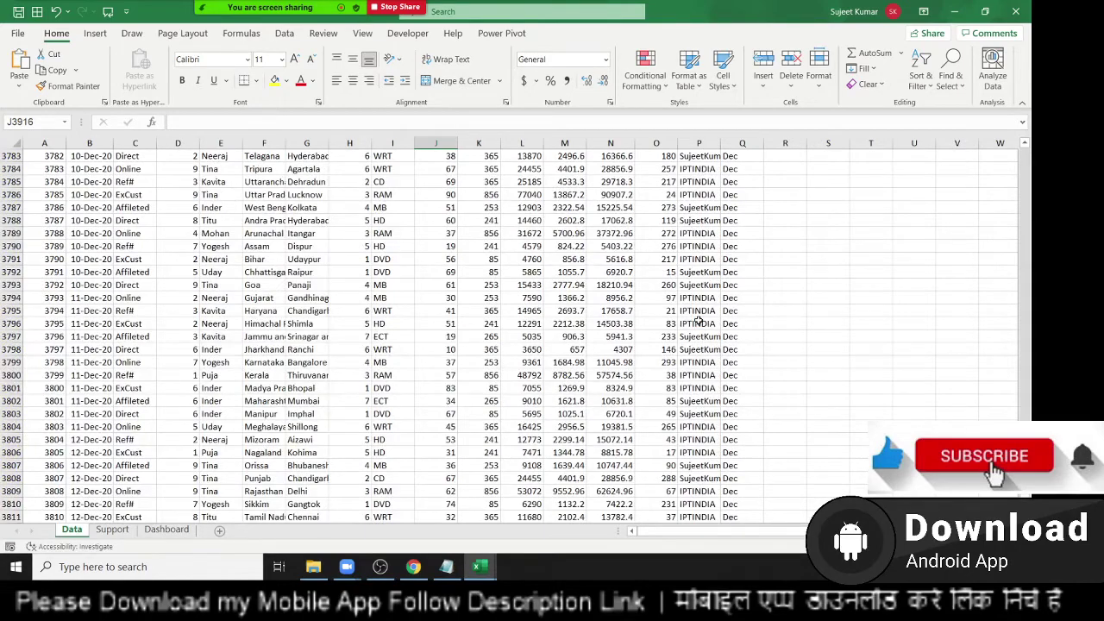
key(Down)
Step: Replace the Qty total in J3917 with a SUBTOTAL 9 (SUM) over the Qty values, still 199014
text(=)
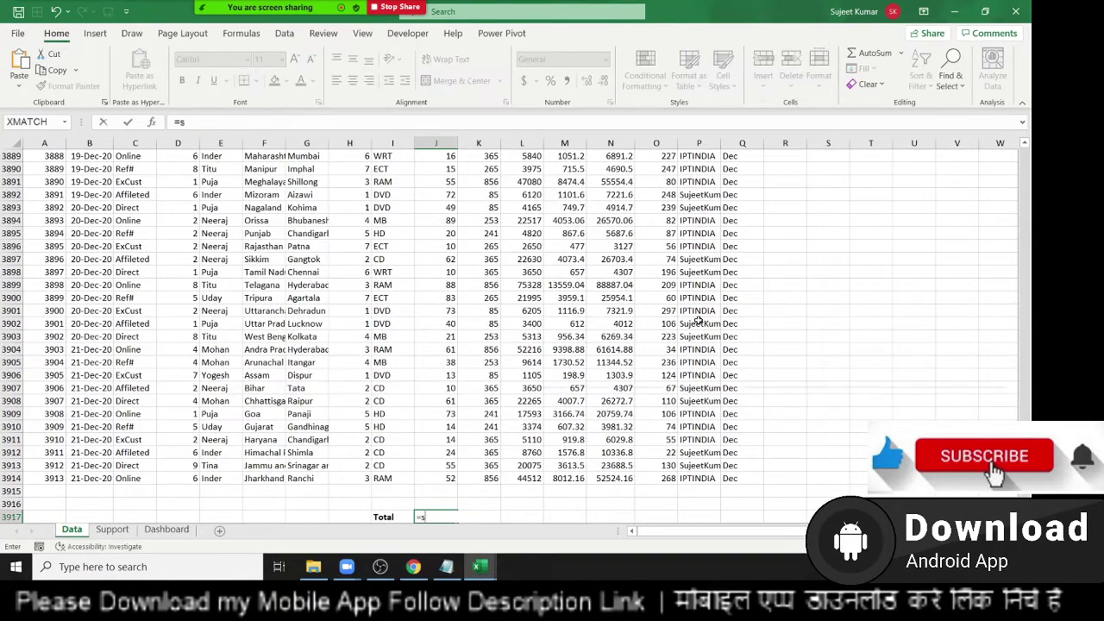
text(sub)
key(Down)
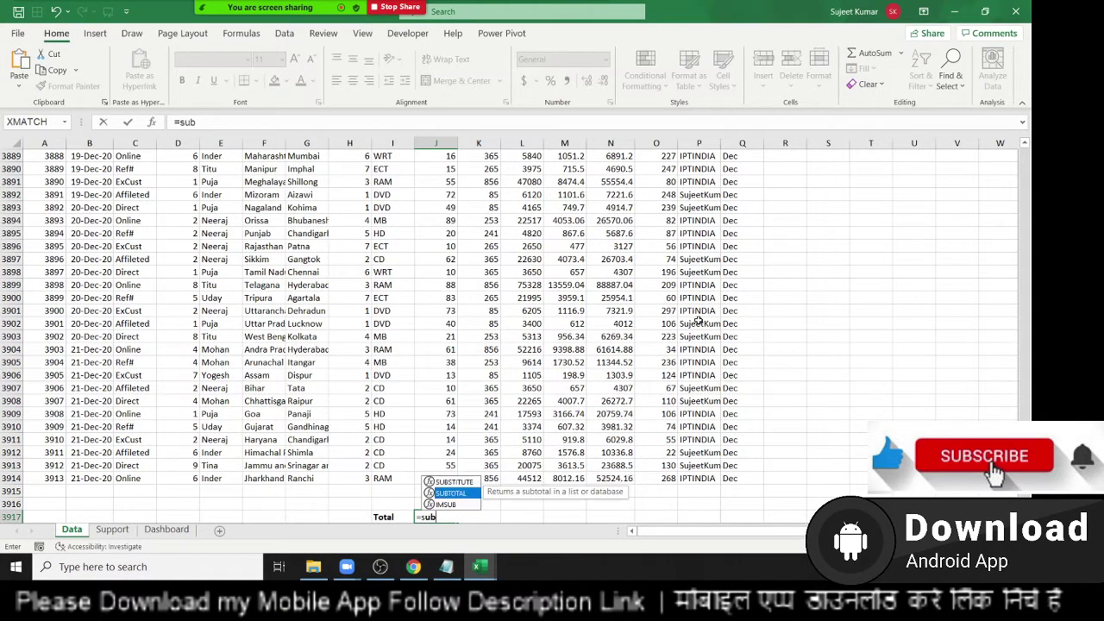
key(Tab)
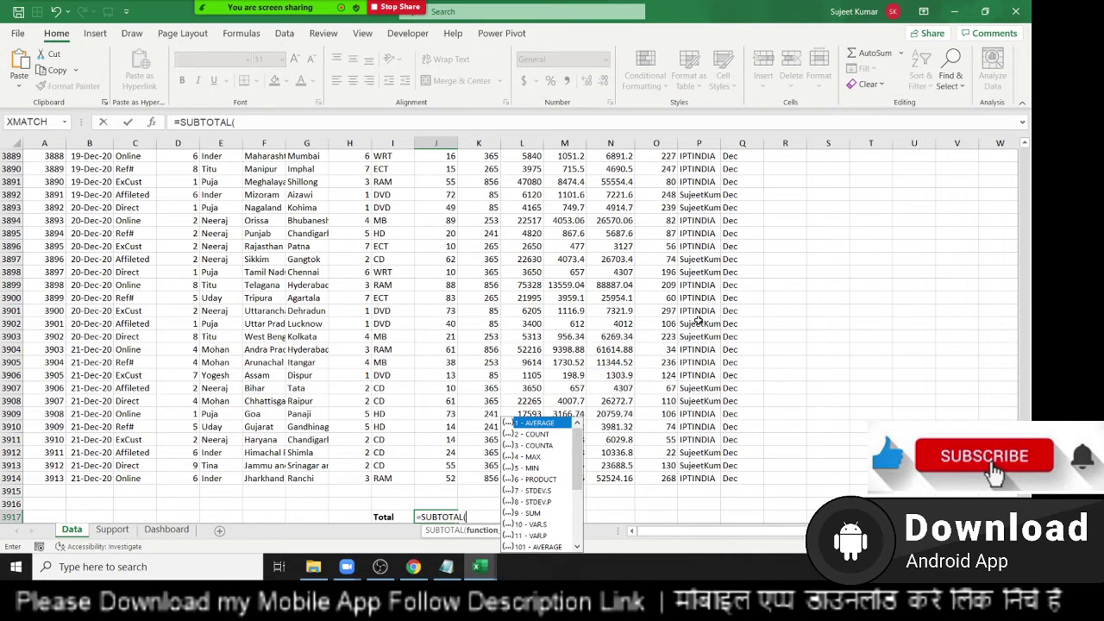
key(Down)
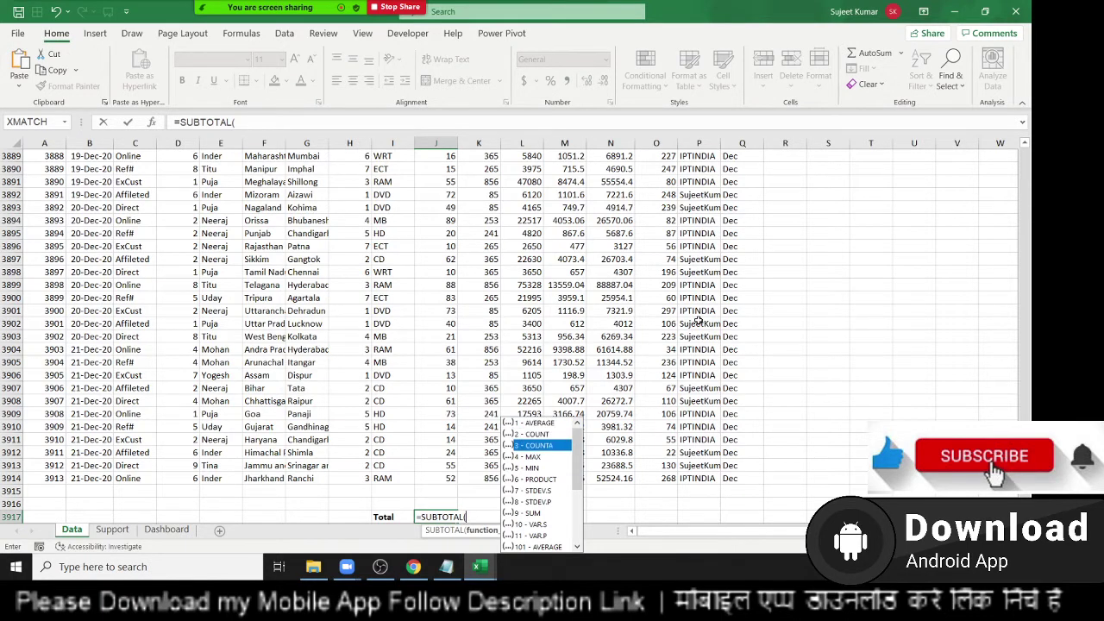
key(Down)
key(Down)
key(Down)
key(Down)
key(Down)
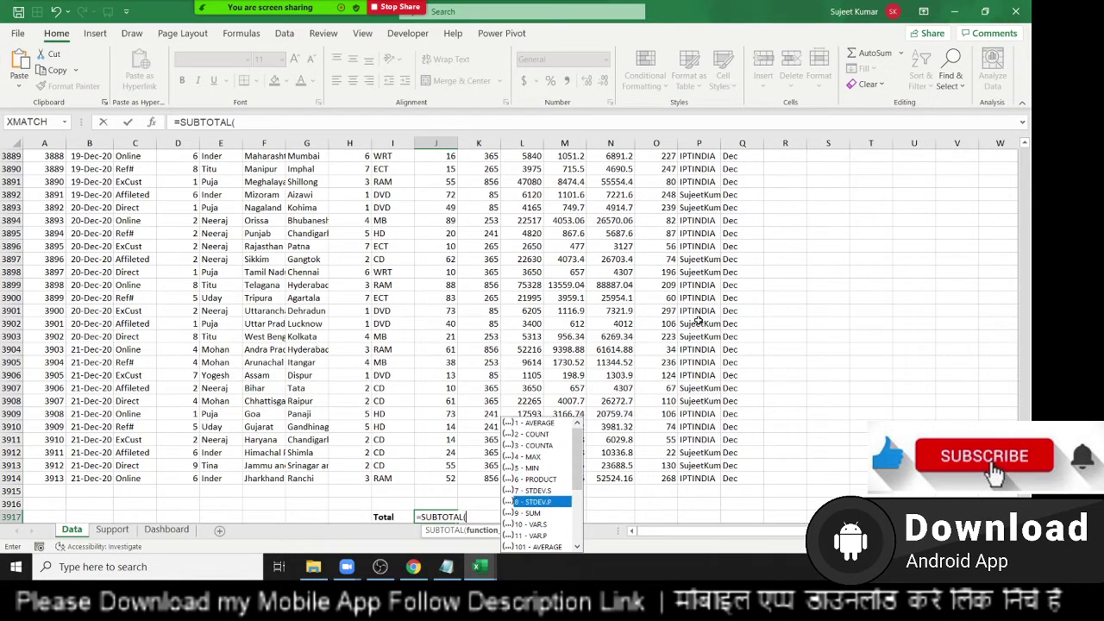
key(Down)
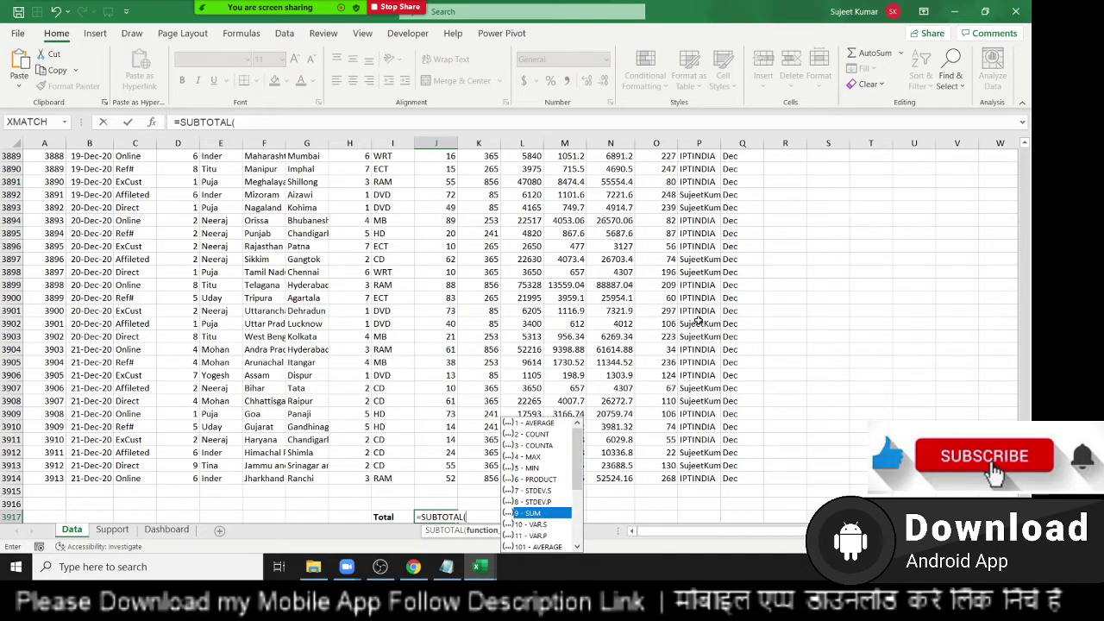
key(Tab)
text(,)
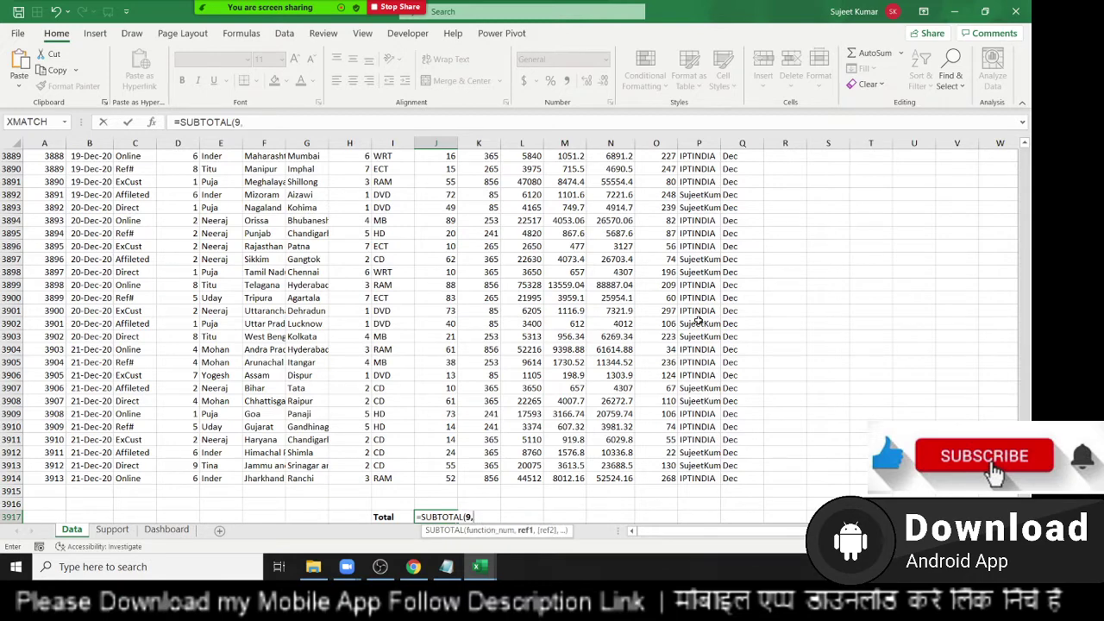
key(Up)
key(Up)
key(Up)
key(ctrl+shift+Up)
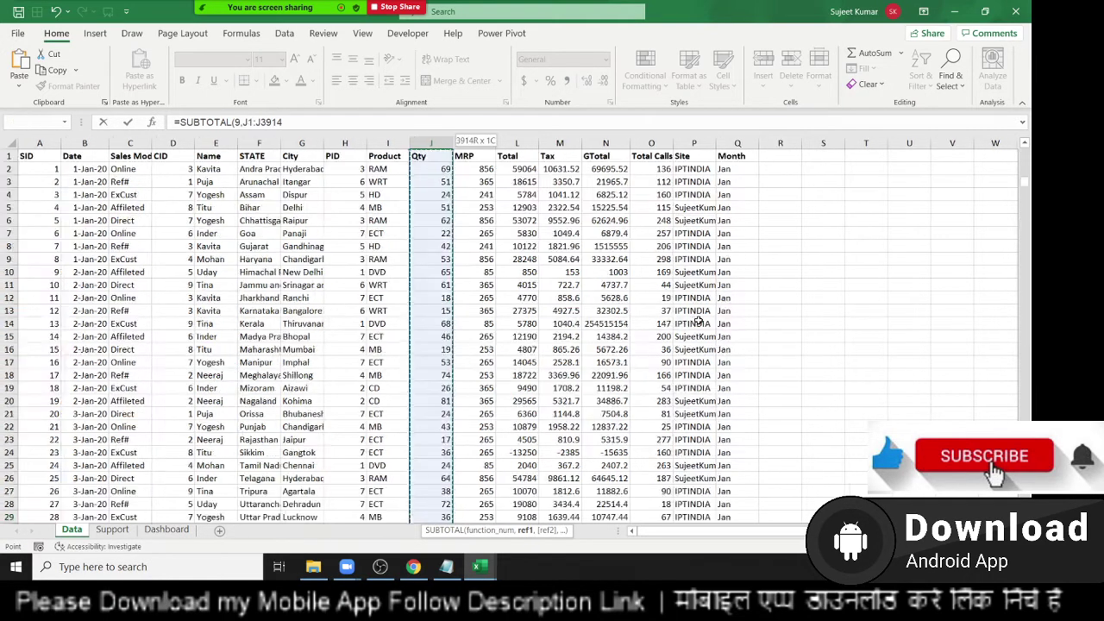
key(Return)
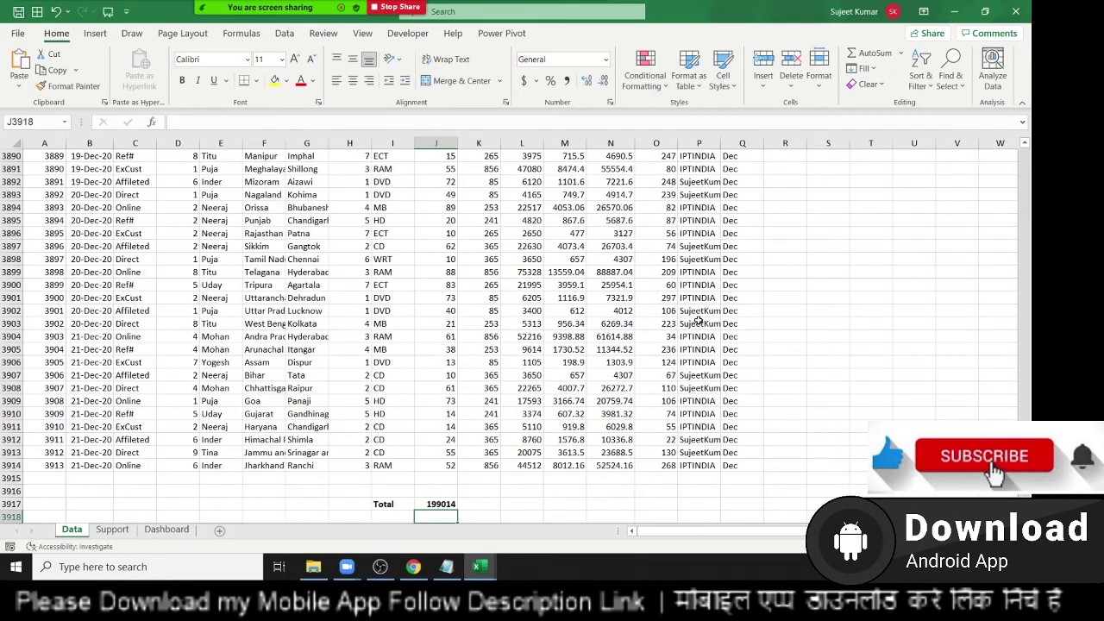
key(Up)
key(Up)
key(Up)
key(Up)
Step: Turn on header filters and filter the Name column to Inder only
key(ctrl+Up)
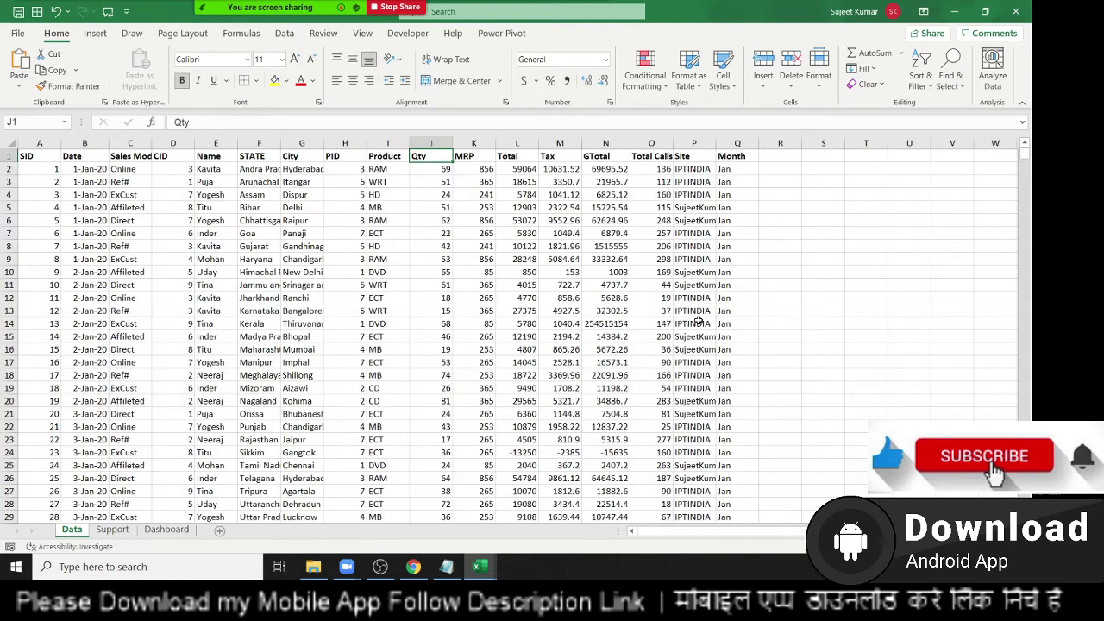
key(ctrl+shift+l)
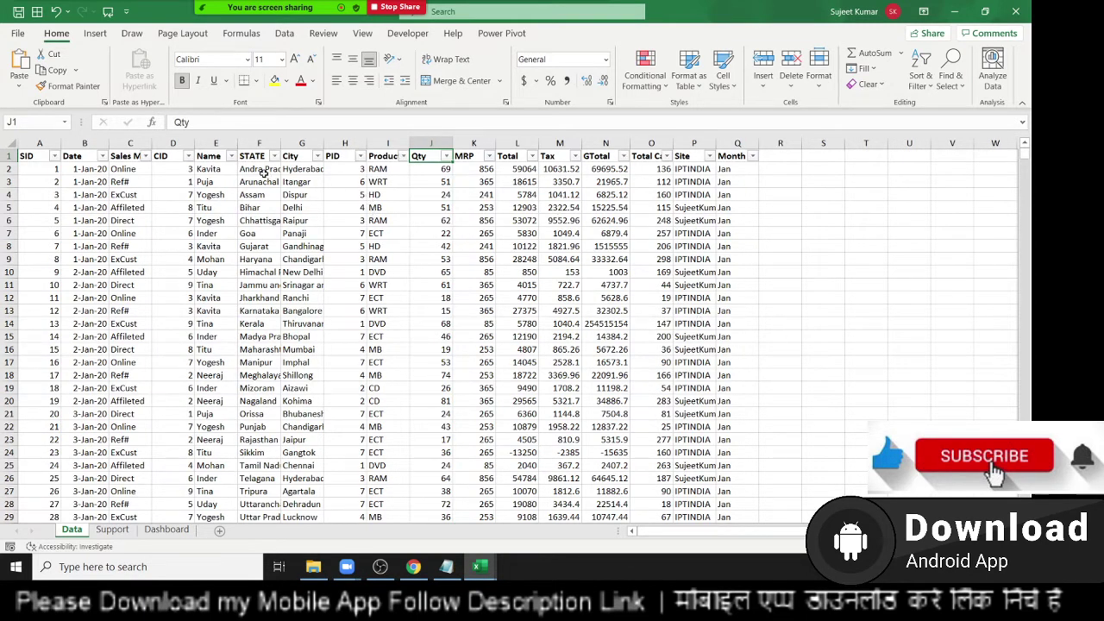
click(231, 156)
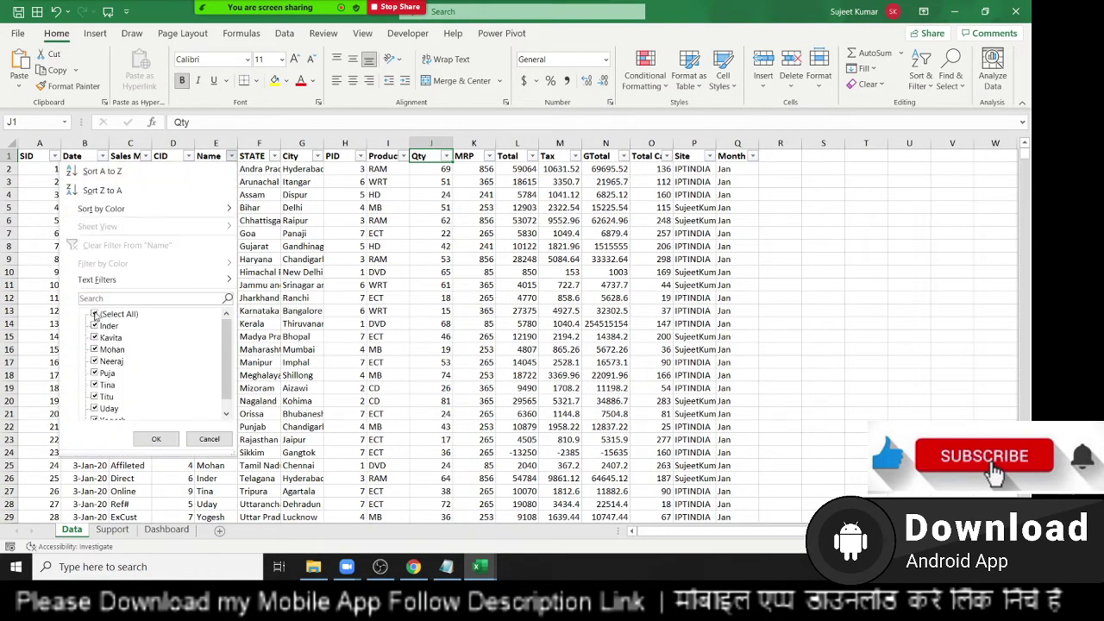
click(94, 314)
click(94, 326)
click(157, 439)
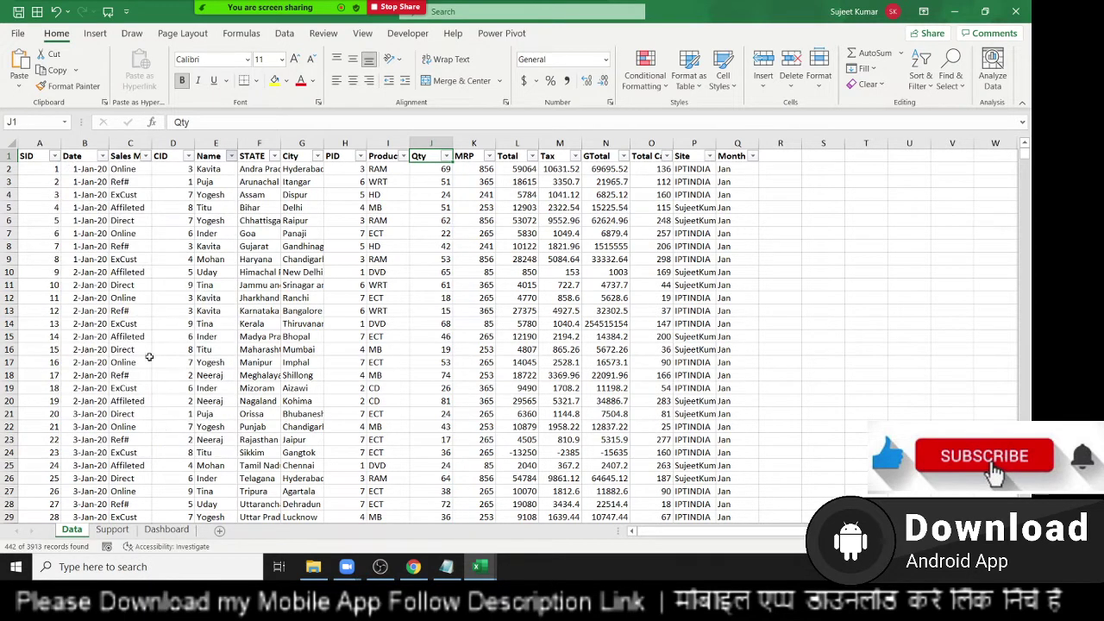
Step: Filter the Sales Mode column to Affileted only
click(146, 156)
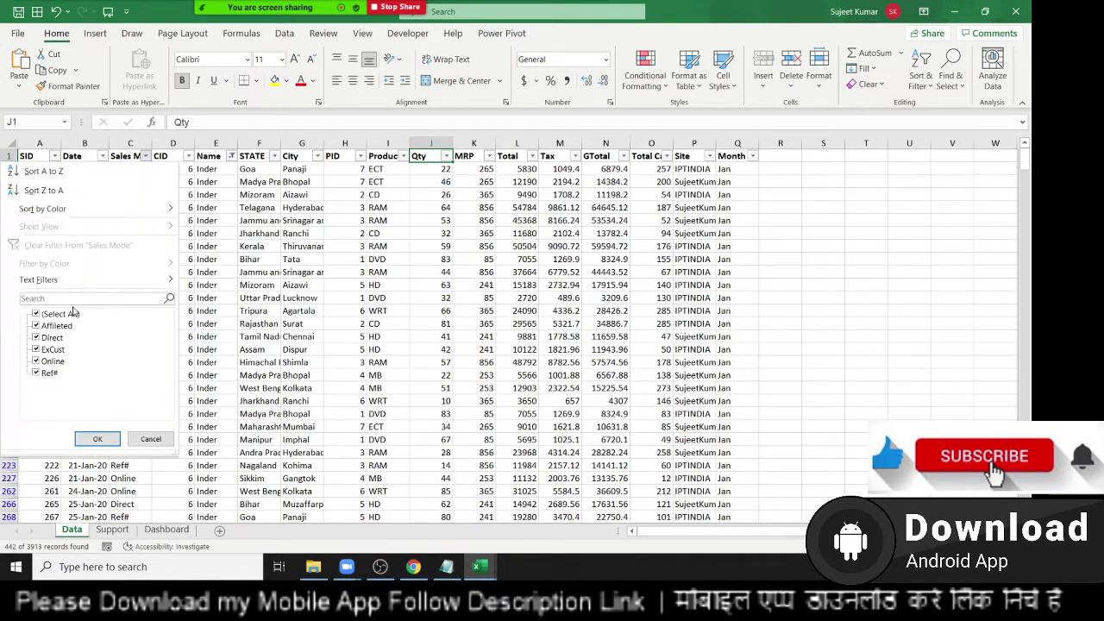
click(72, 314)
click(57, 326)
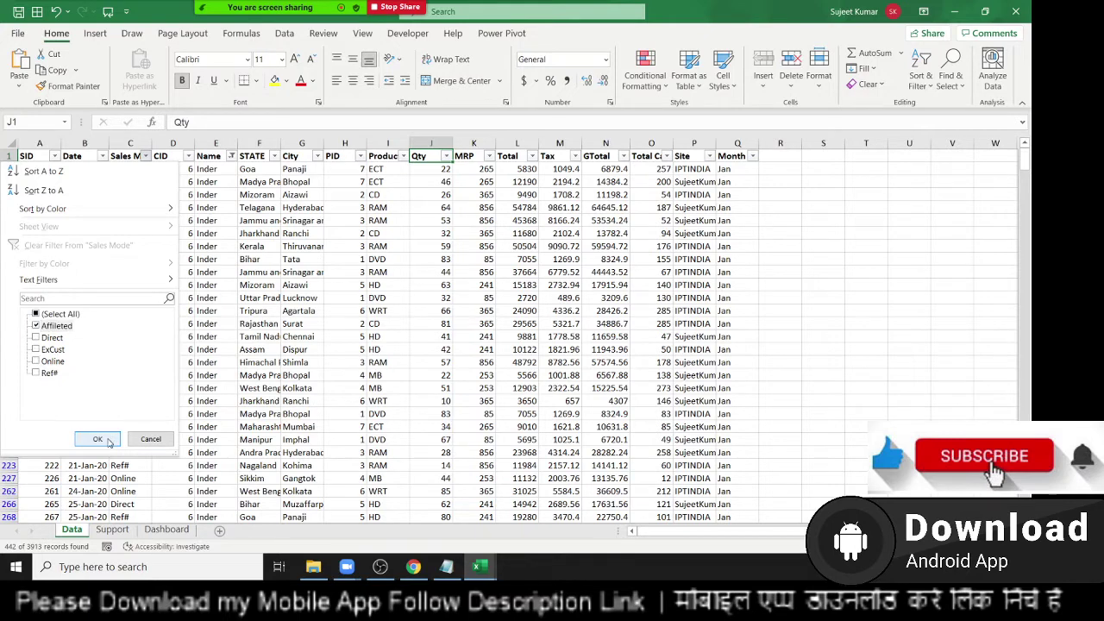
click(98, 439)
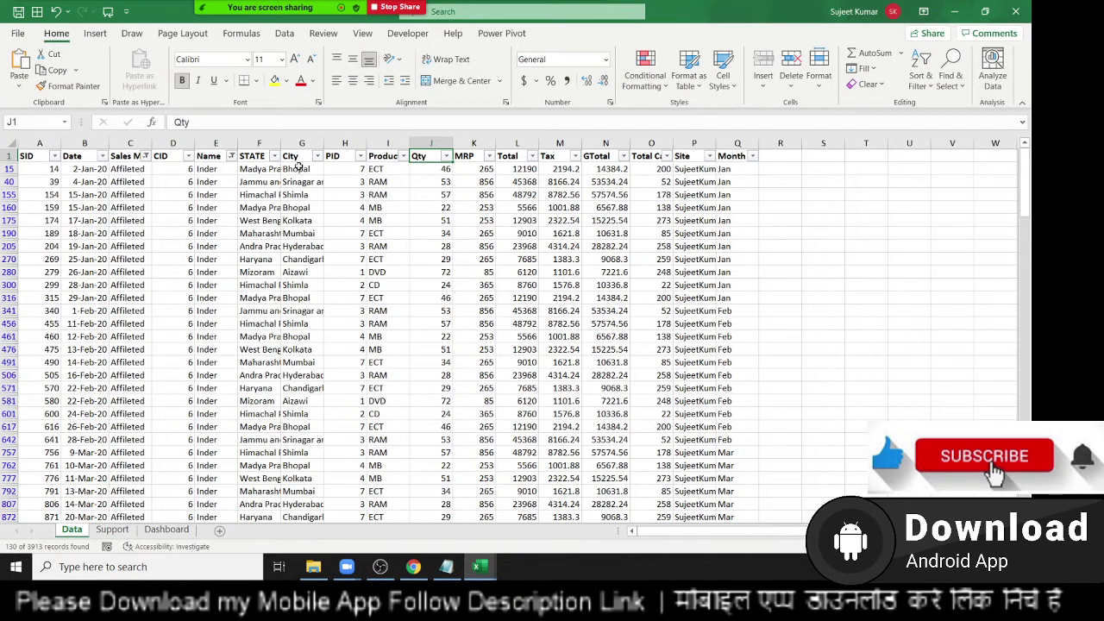
Step: Filter STATE to Haryana and check the Qty Total of 377 for 13 rows
click(275, 156)
click(145, 314)
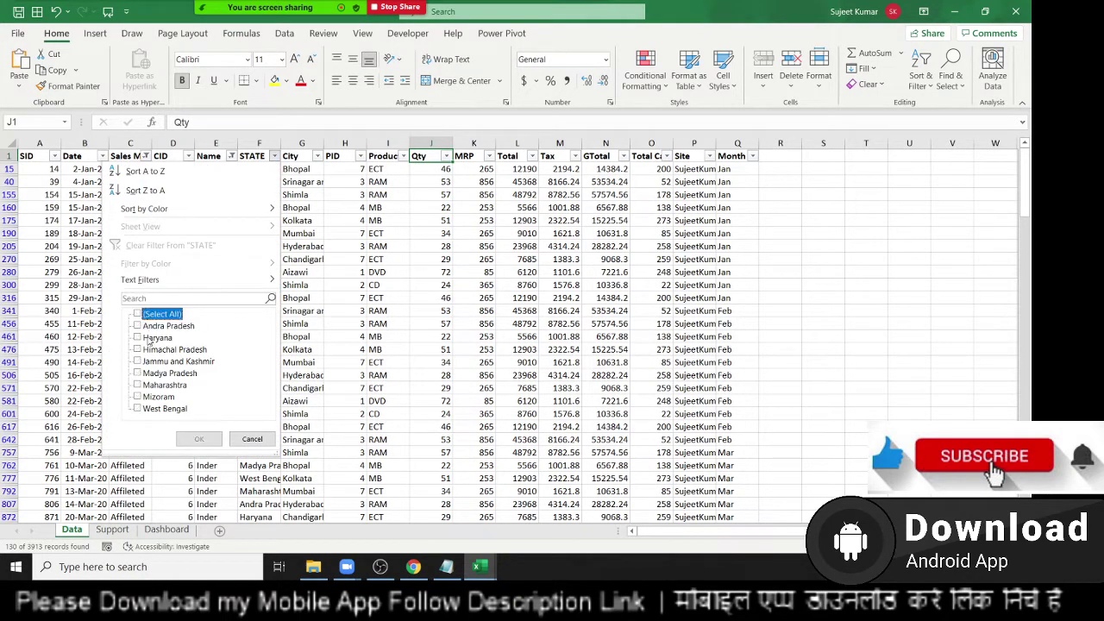
click(151, 338)
click(200, 439)
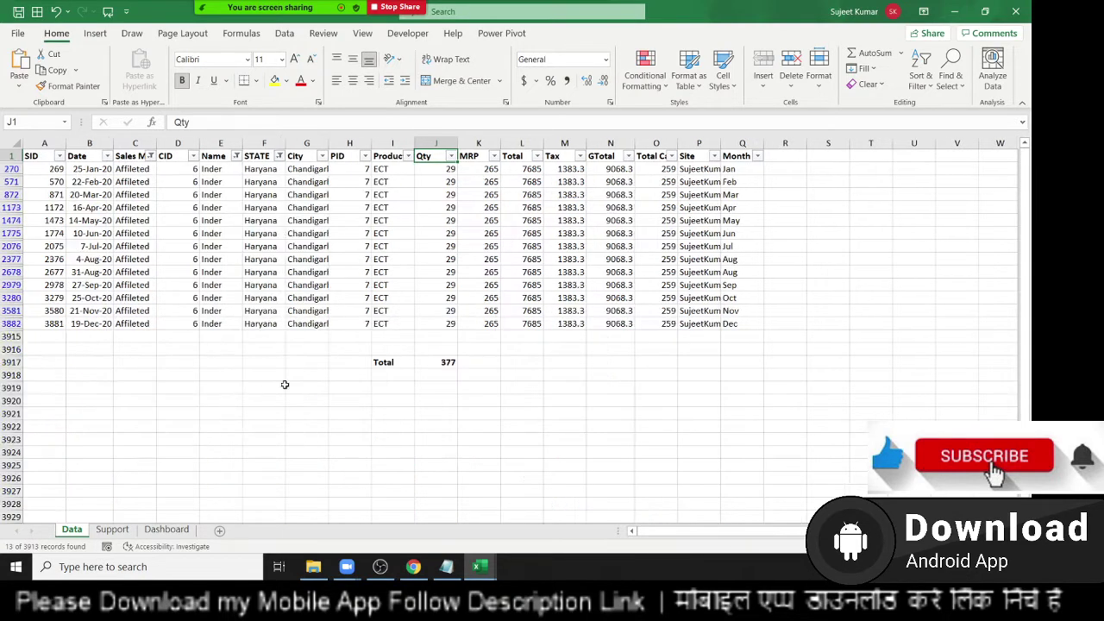
click(440, 366)
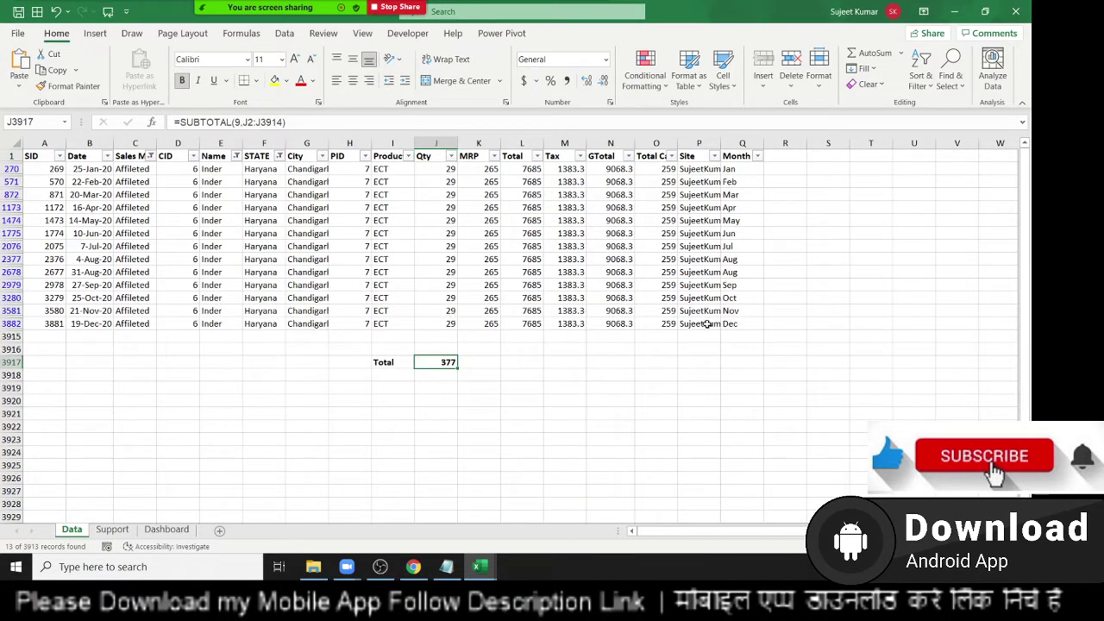
drag(731, 311, 14, 147)
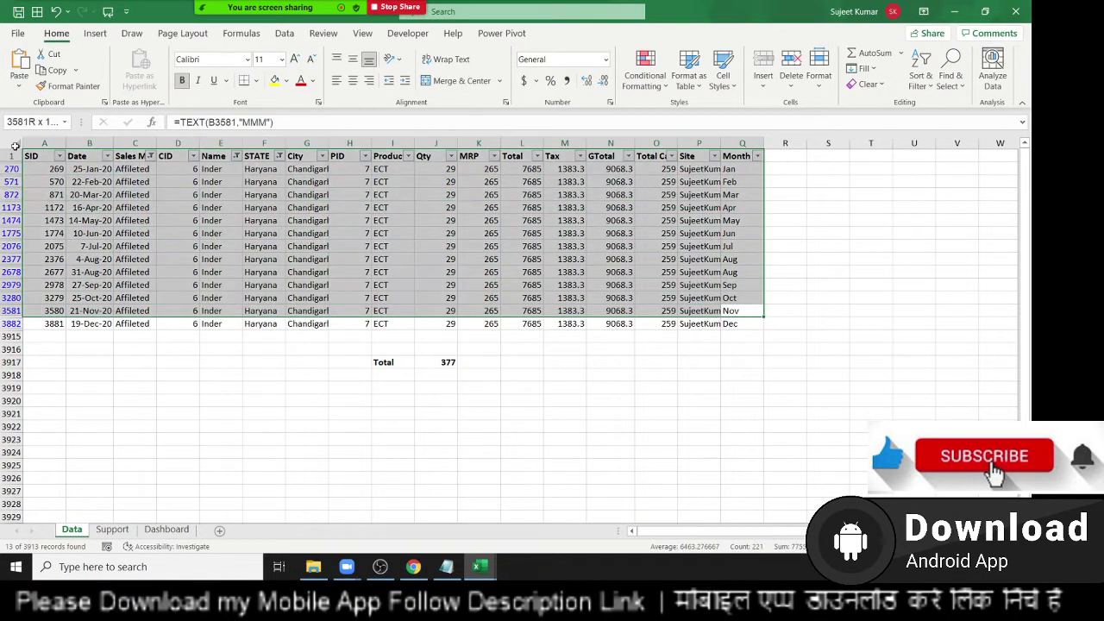
click(435, 364)
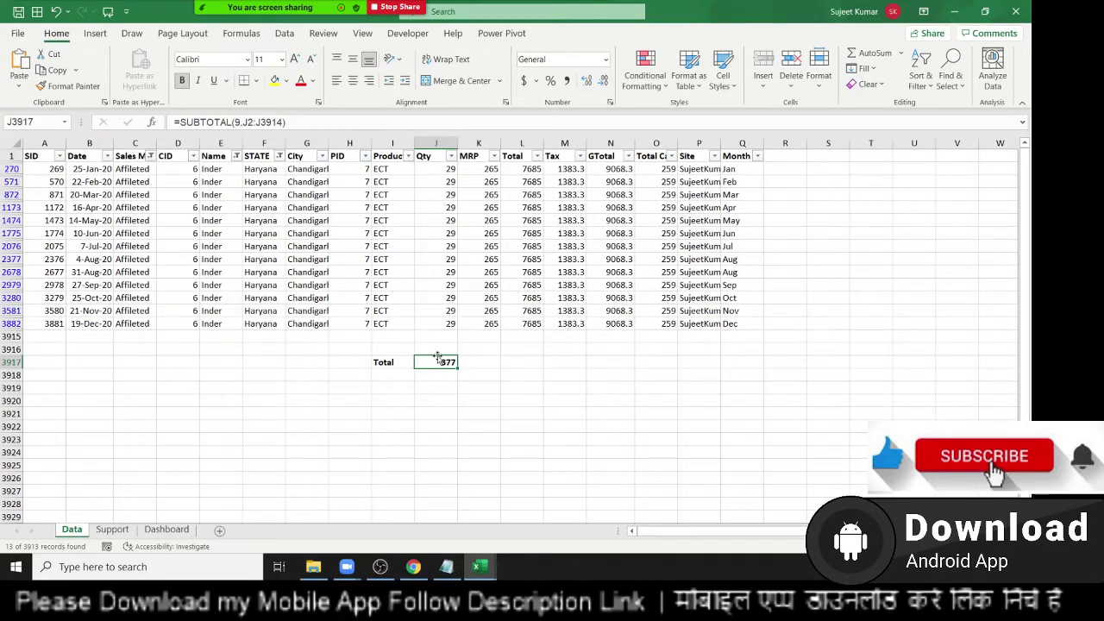
Step: Overwrite the 27-Sep-20 Qty in J2979 with =NA(), turning the Qty Total into #N/A
click(455, 283)
text(=)
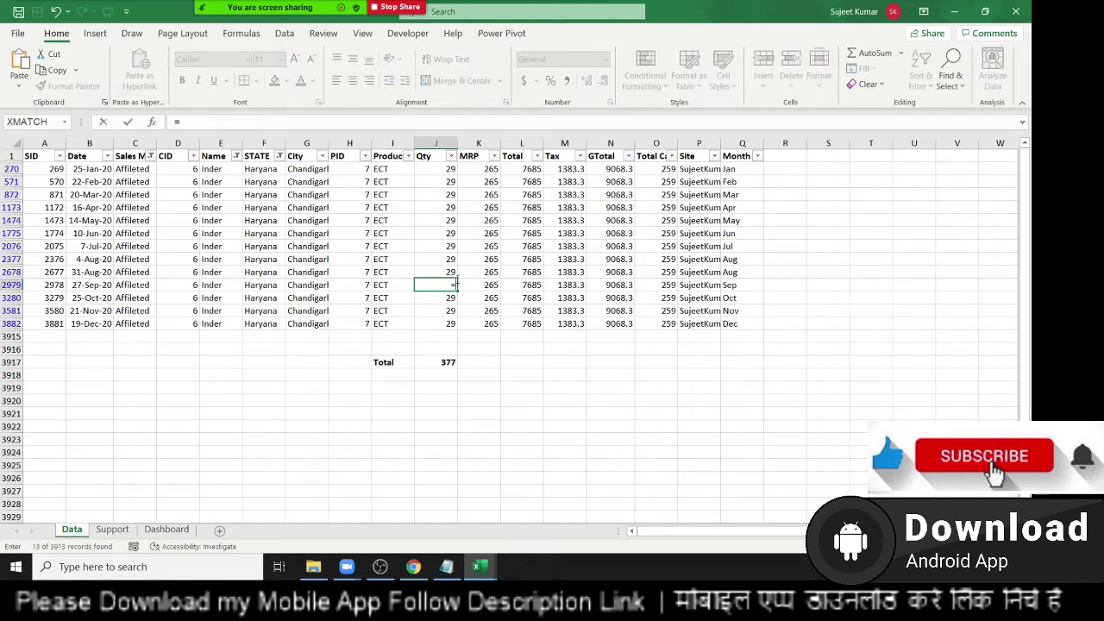
text(na)
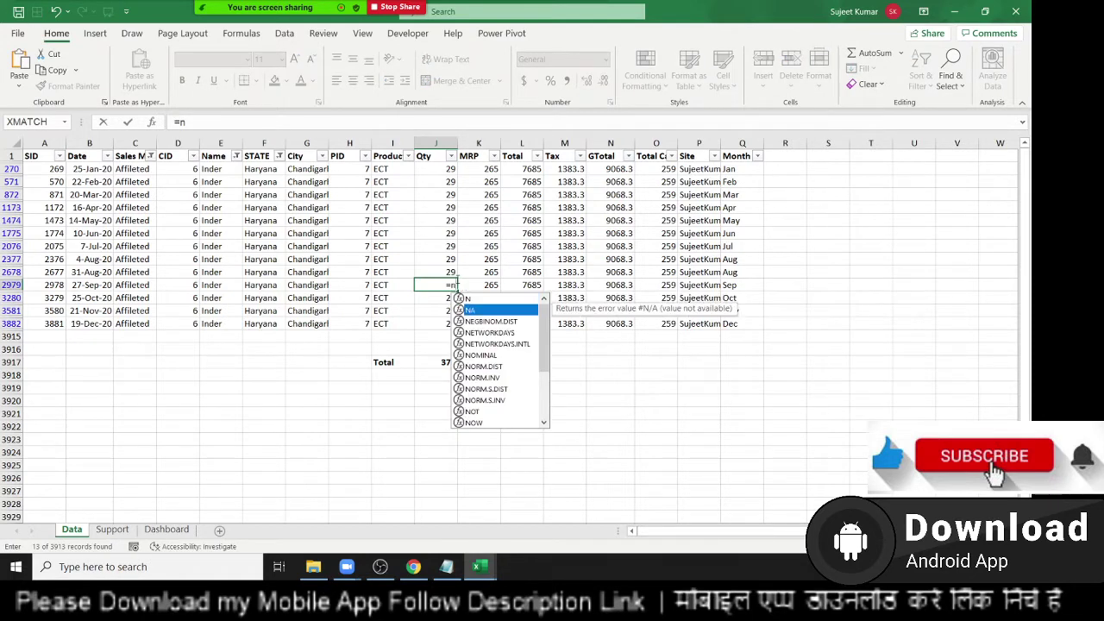
key(Tab)
key(Return)
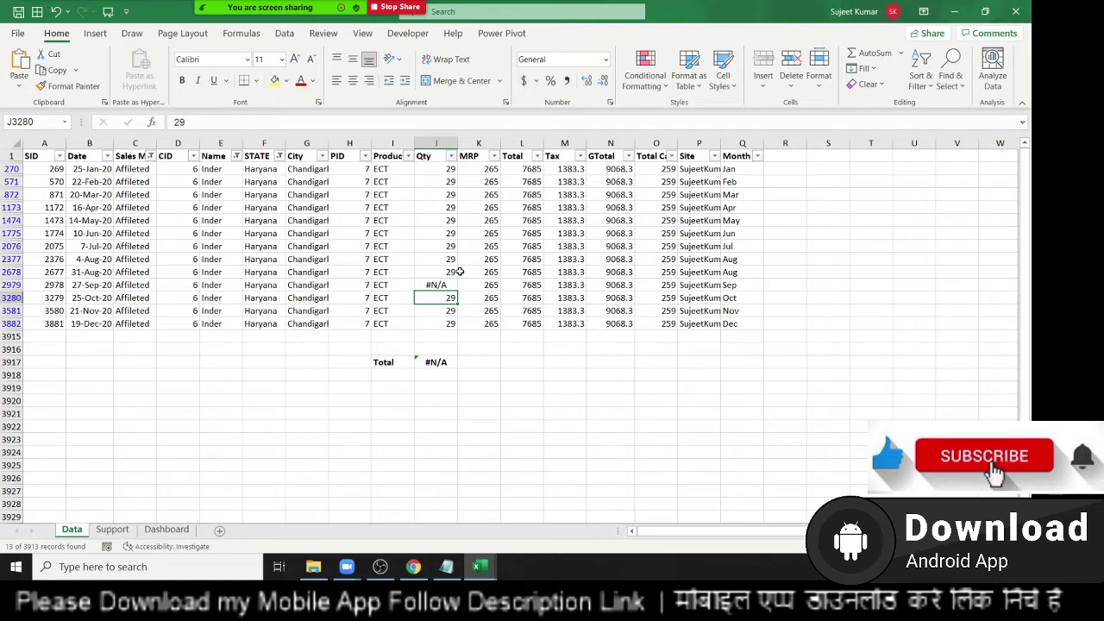
mouse_move(259, 10)
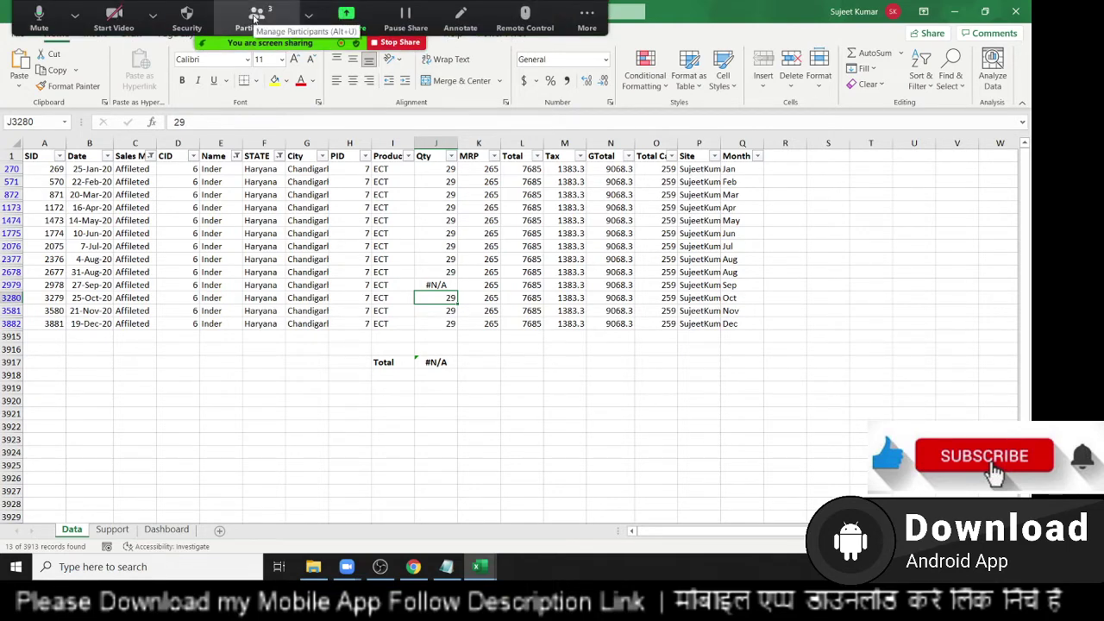
Step: Select J3917's =SUBTOTAL(9,J2:J3914) Qty Total, which shows #N/A
click(437, 366)
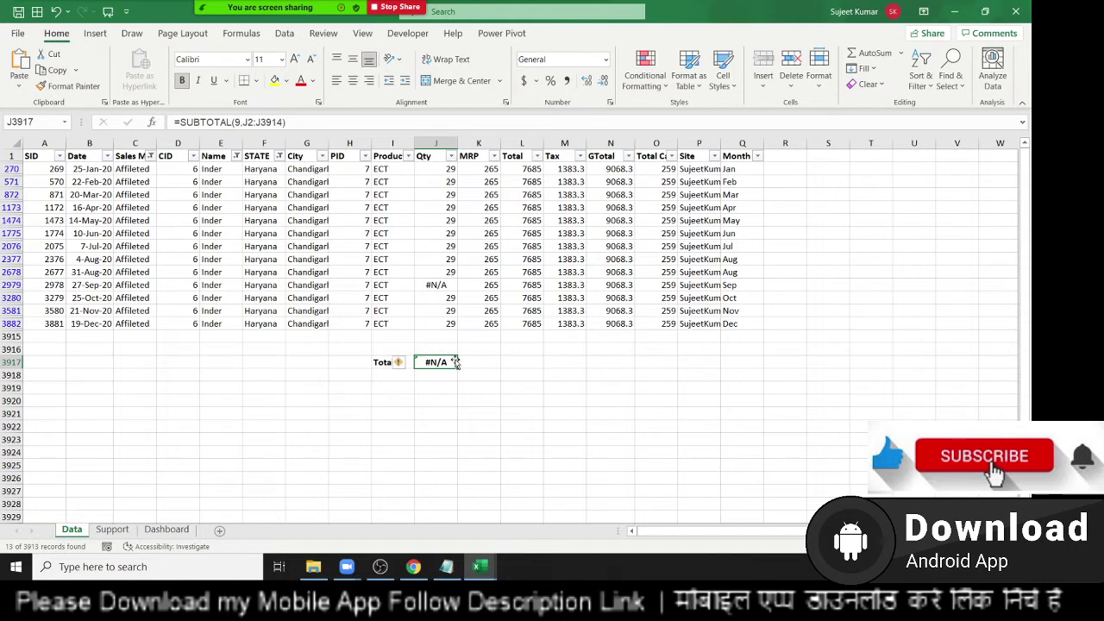
Step: Start an AGGREGATE formula in J3917 using function 9 (SUM)
text(=a)
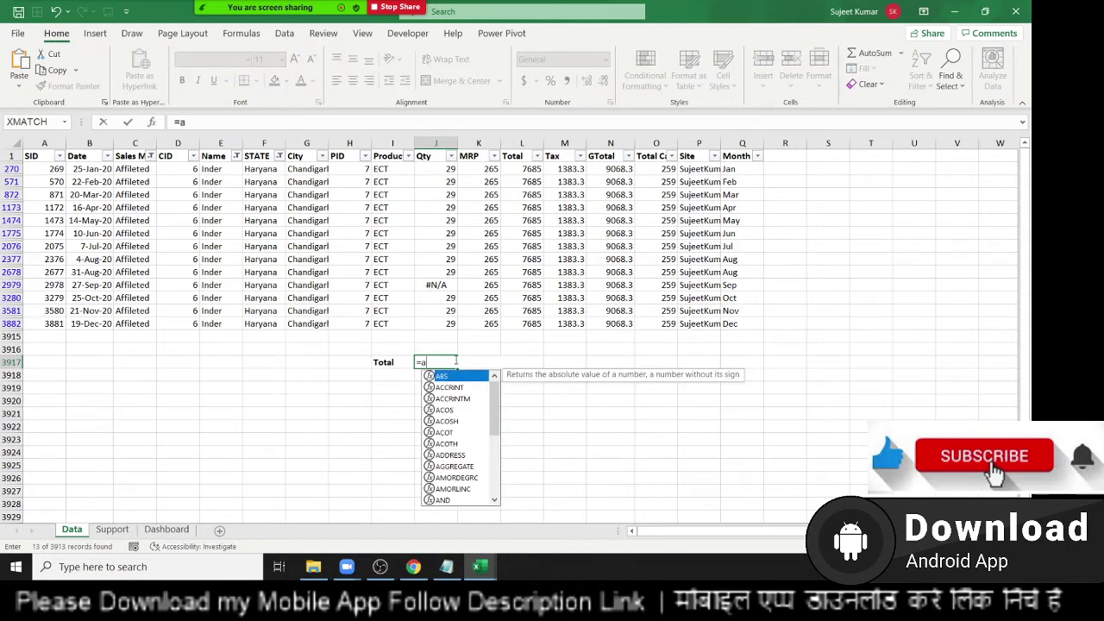
text(g)
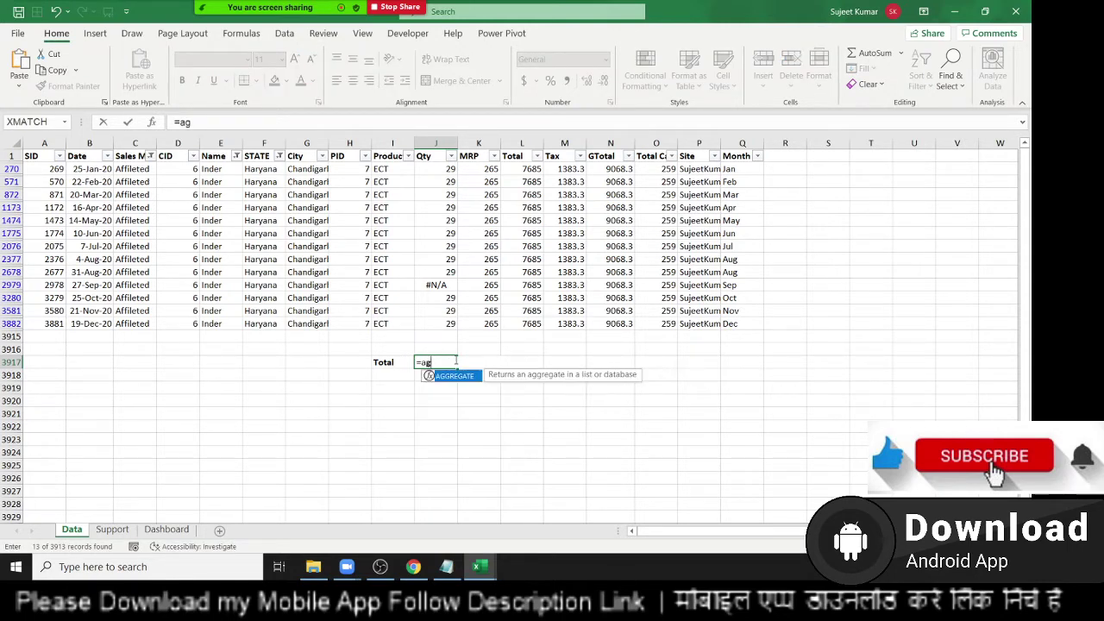
key(Tab)
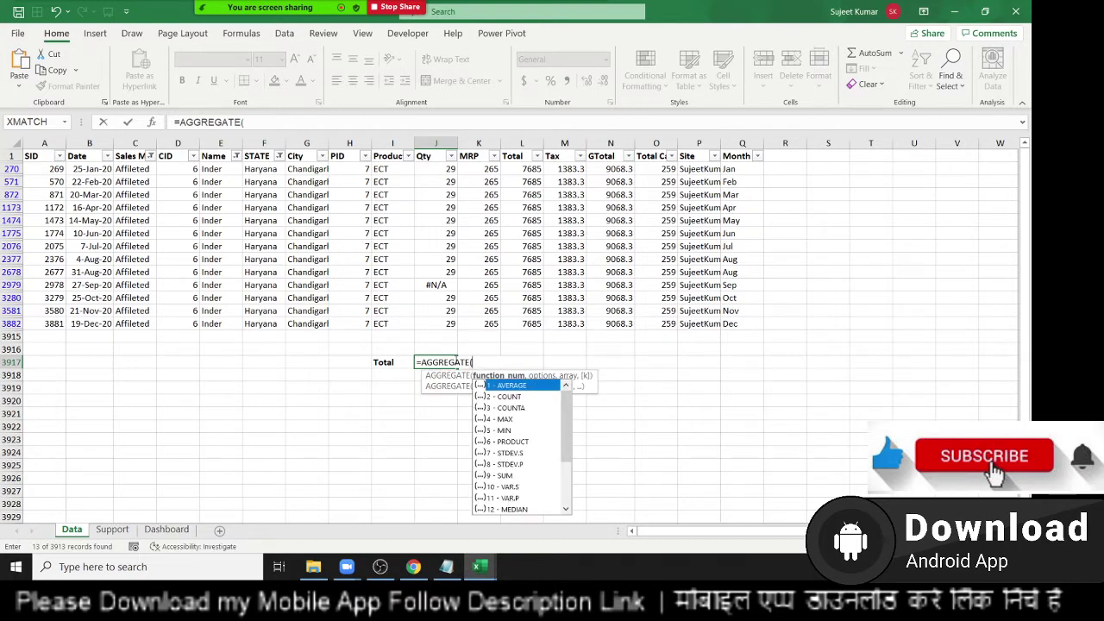
key(Down)
key(Down)
key(Down)
key(Down)
key(Down)
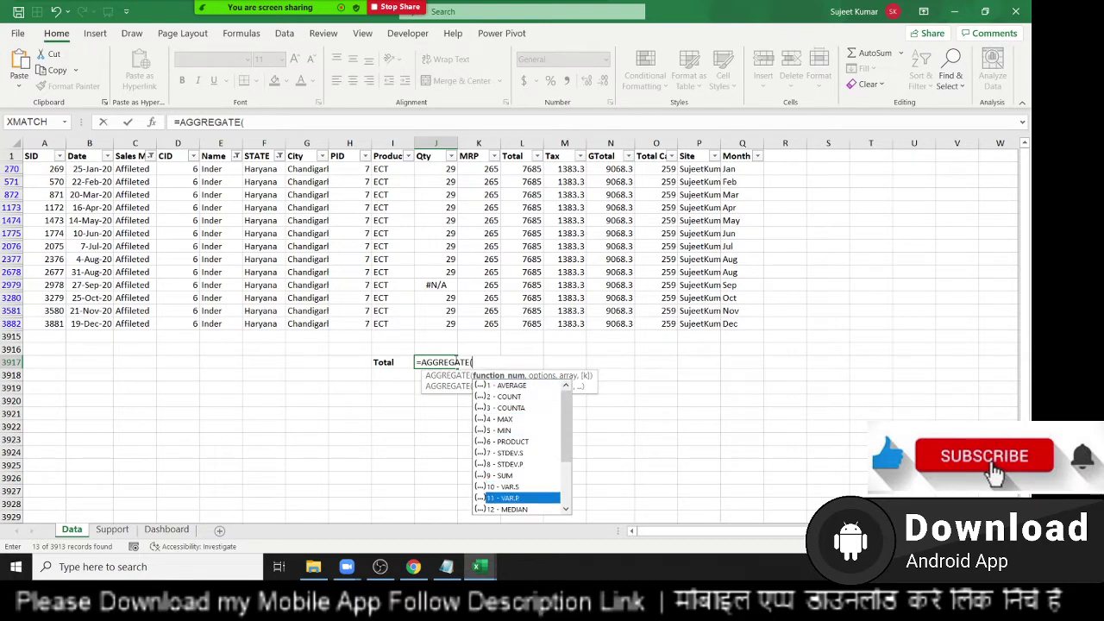
key(Down)
key(Down)
key(Down)
key(Up)
key(Up)
key(Up)
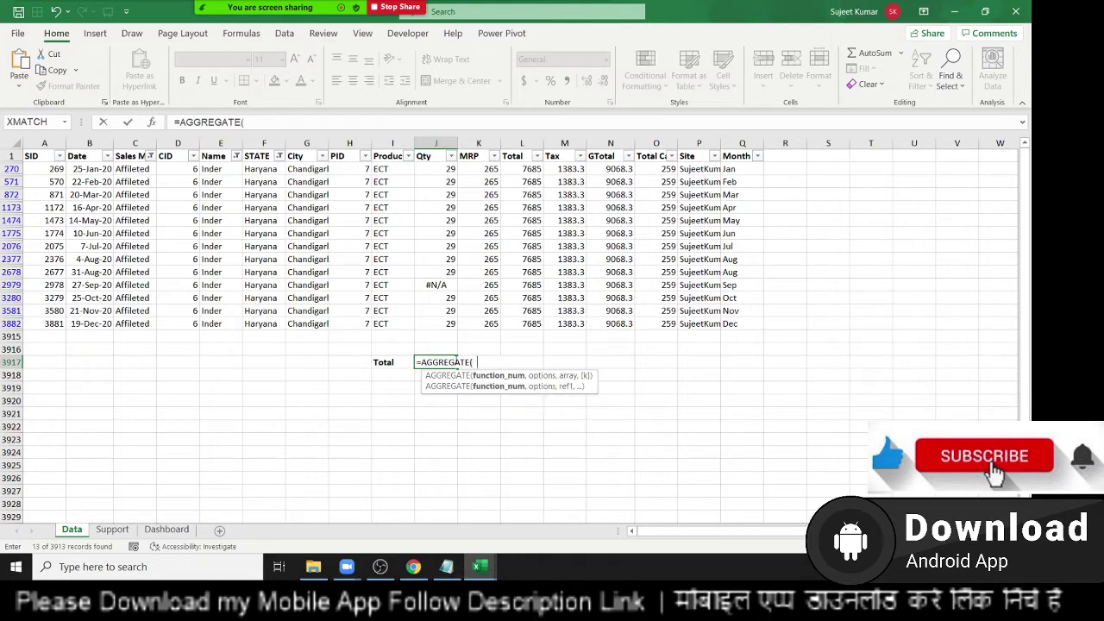
text(9,)
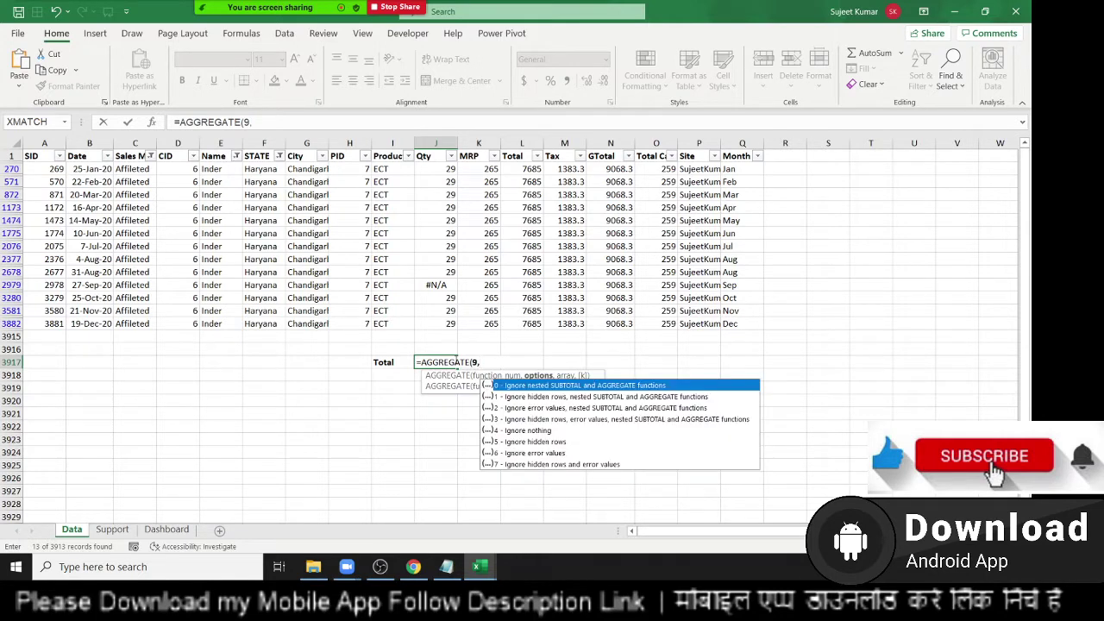
Step: Finish =AGGREGATE(9,7,J1:J3882) to ignore hidden rows and errors, giving 348
key(Down)
key(Down)
key(Down)
key(Down)
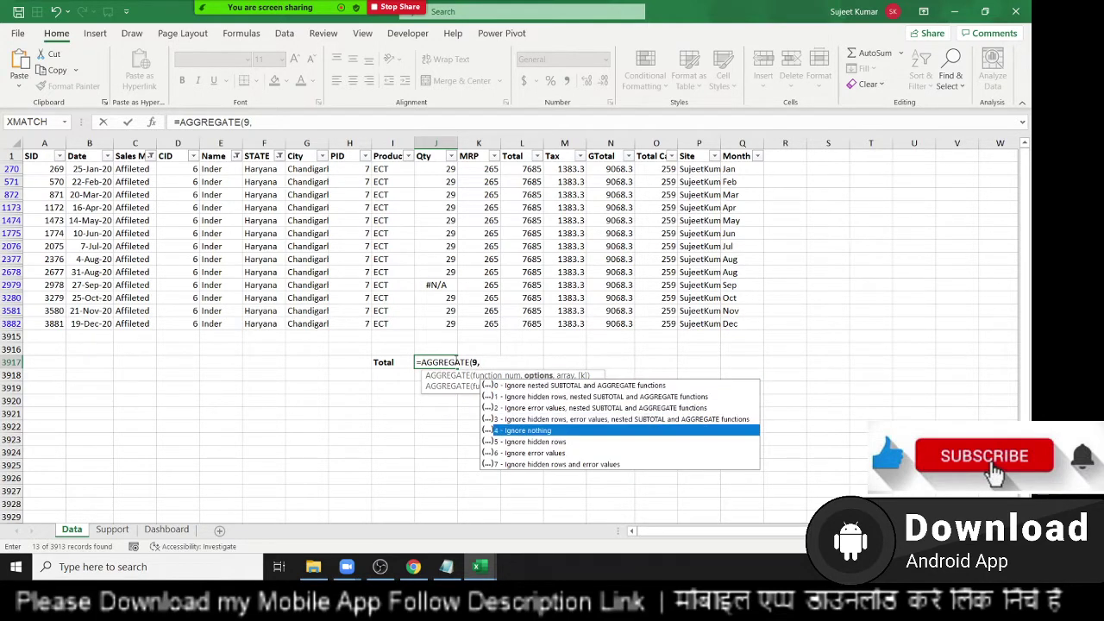
key(Down)
key(Down)
key(Down)
key(Tab)
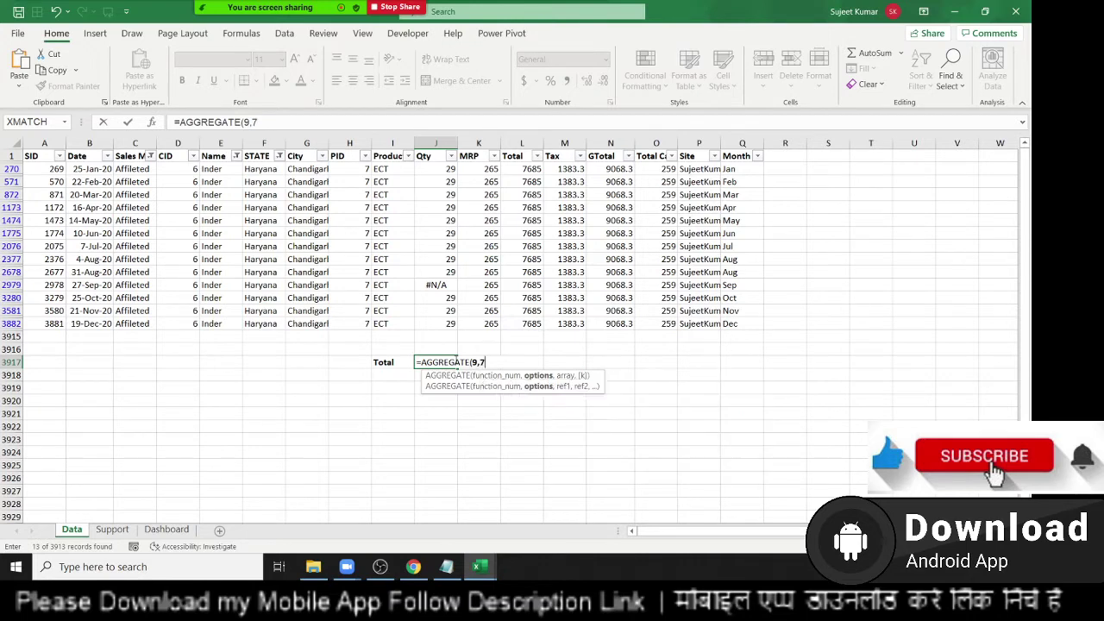
text(,)
key(Up)
key(Up)
key(Up)
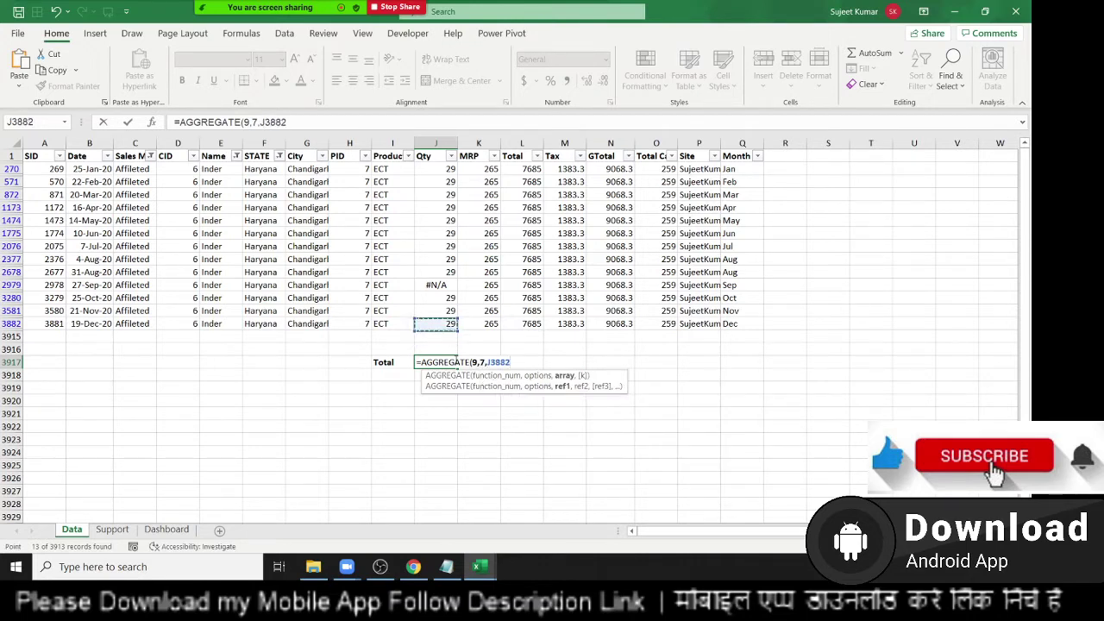
key(ctrl+shift+Up)
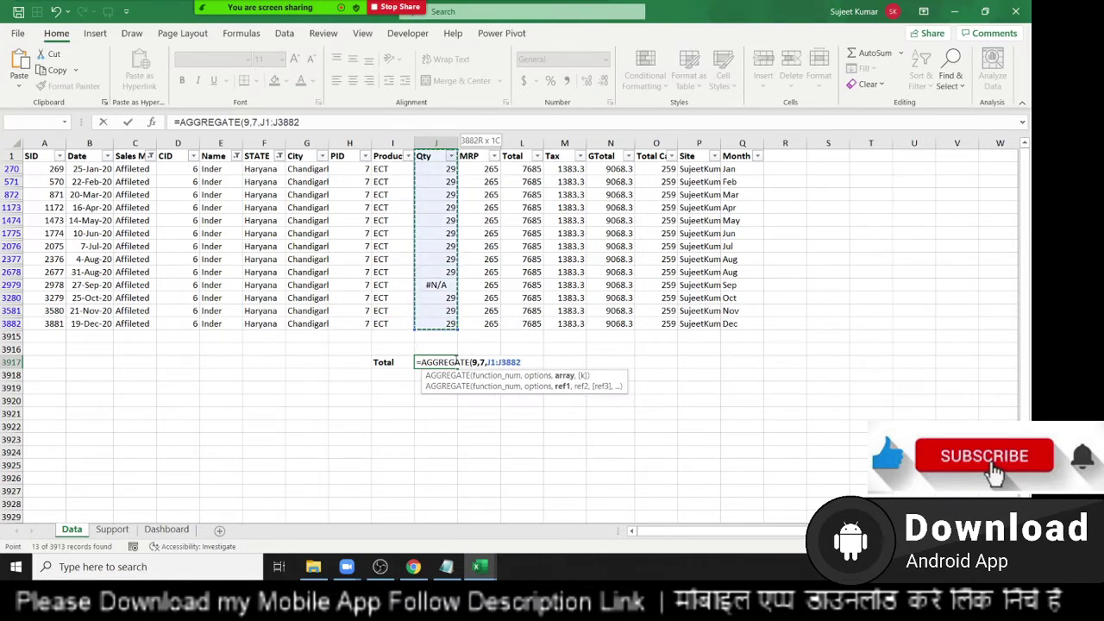
key(Return)
click(445, 361)
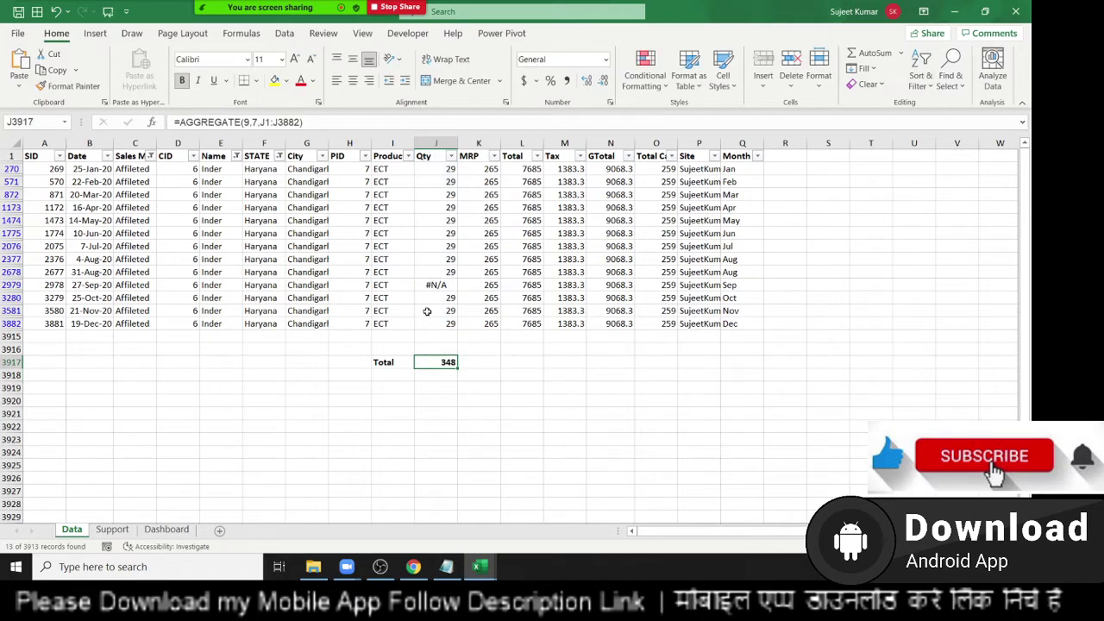
drag(432, 311, 436, 259)
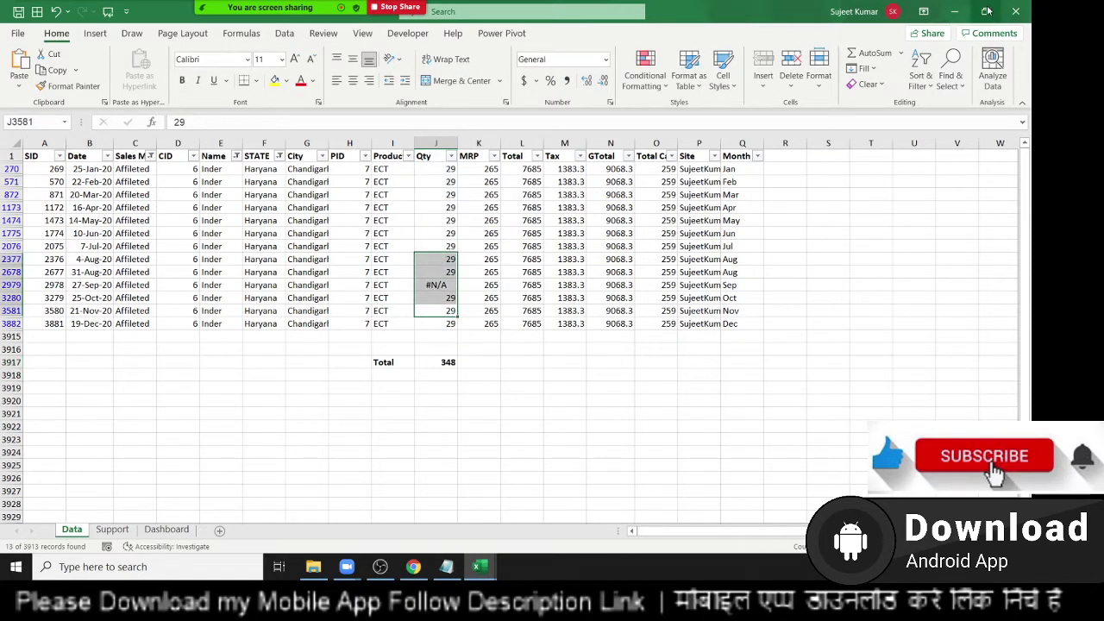
Step: Close DataP.xlsm without saving and enter 85, 25, 63, 85, 252 in F2:F6
click(1016, 11)
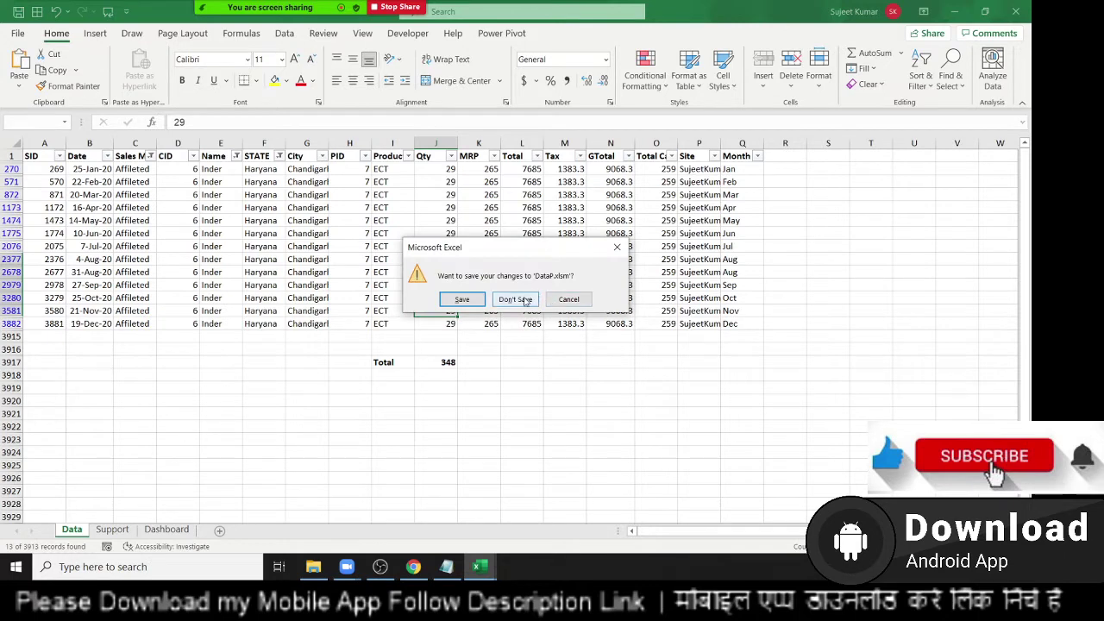
click(521, 299)
click(509, 190)
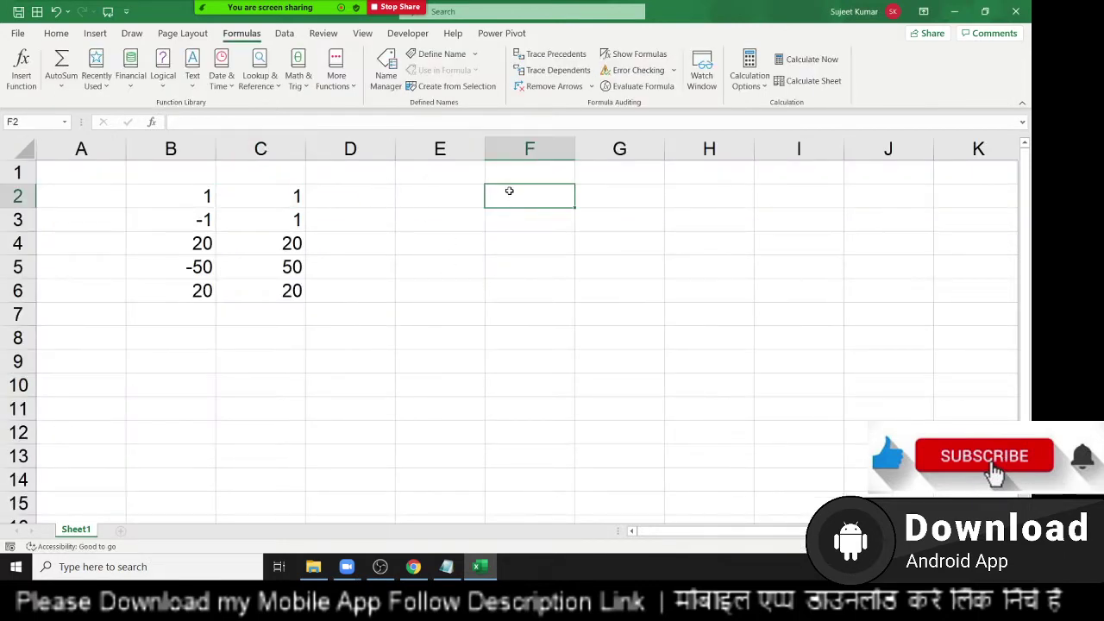
text(85)
key(Return)
text(25)
key(Return)
text(63)
key(Return)
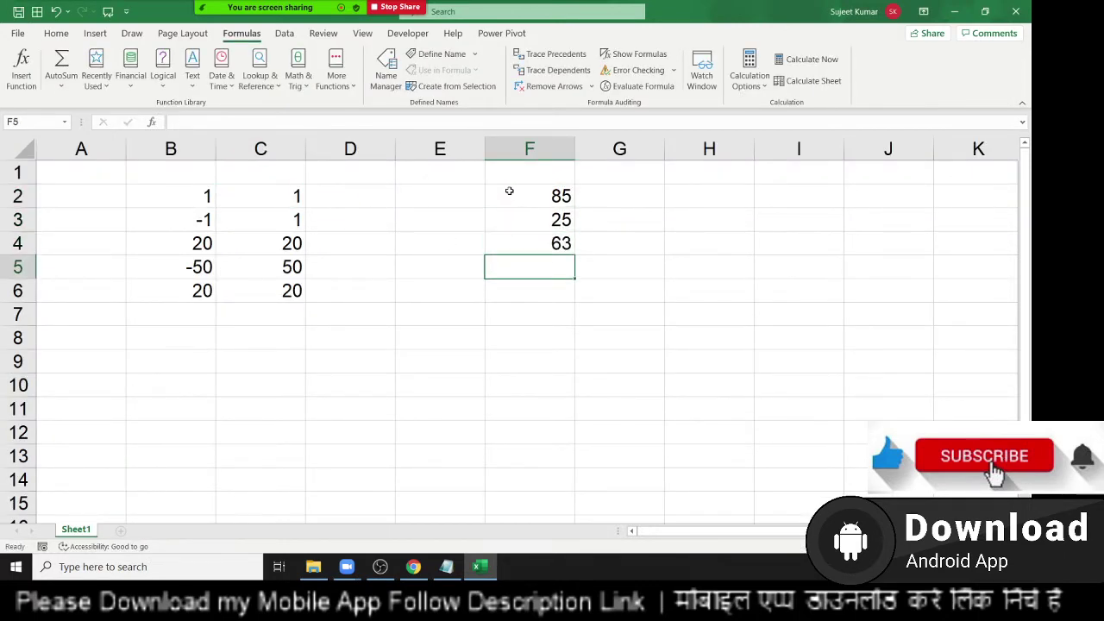
text(85)
key(Return)
text(252)
key(Return)
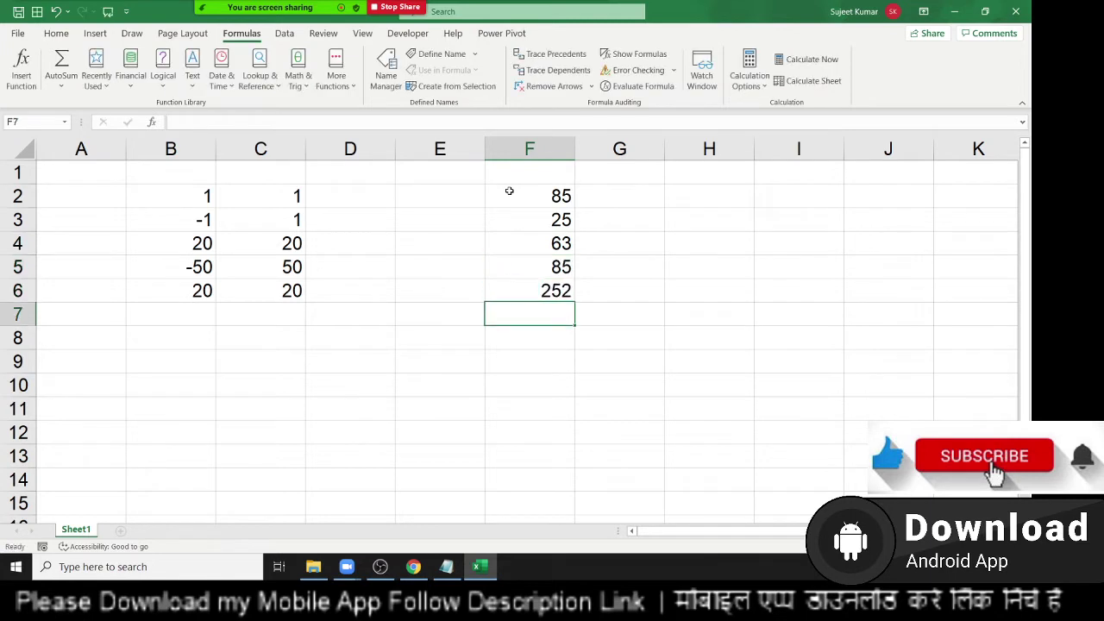
Step: Enter the divisors 3, 4, 8, 2, 2 in G2:G6
key(Up)
key(Up)
key(Up)
key(Up)
key(Up)
key(Right)
text(3)
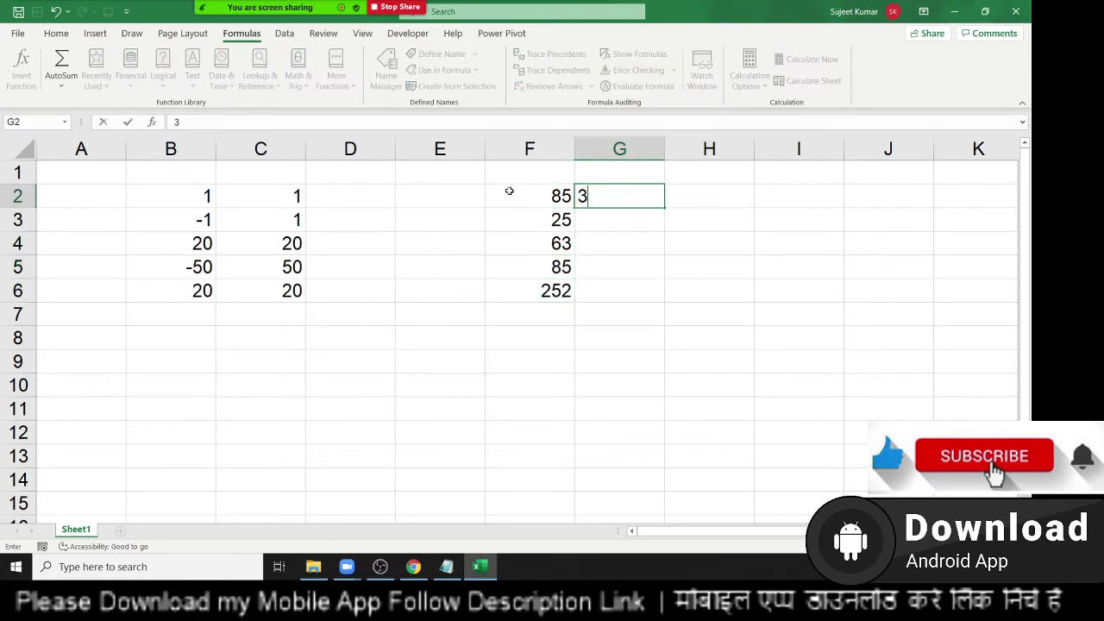
key(Return)
text(4)
key(Return)
text(8)
key(Return)
text(21)
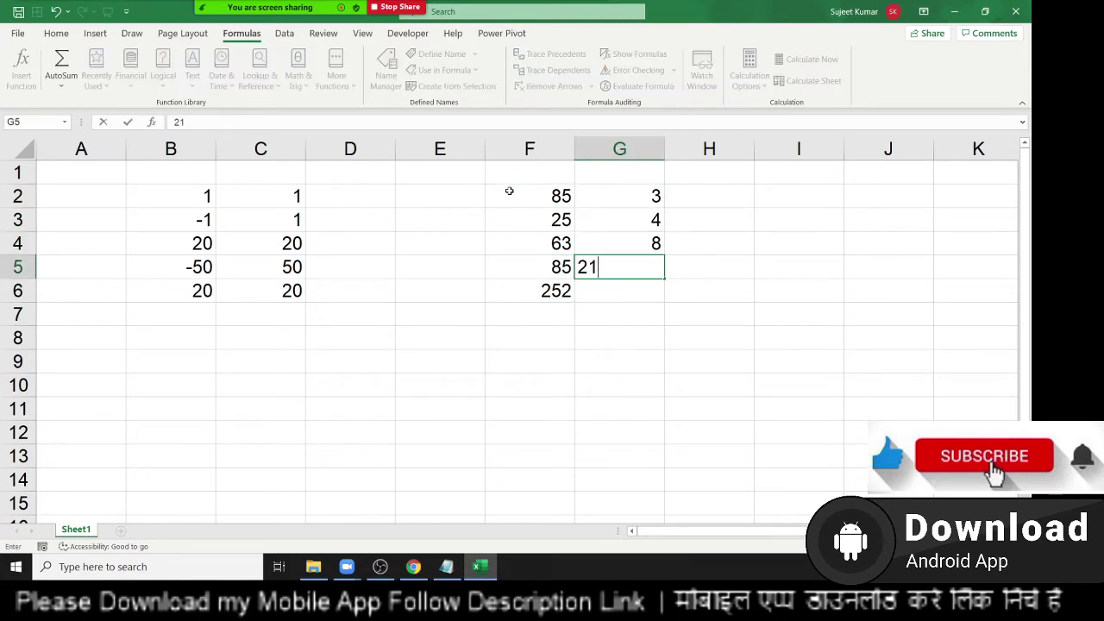
key(BackSpace)
key(Return)
text(2)
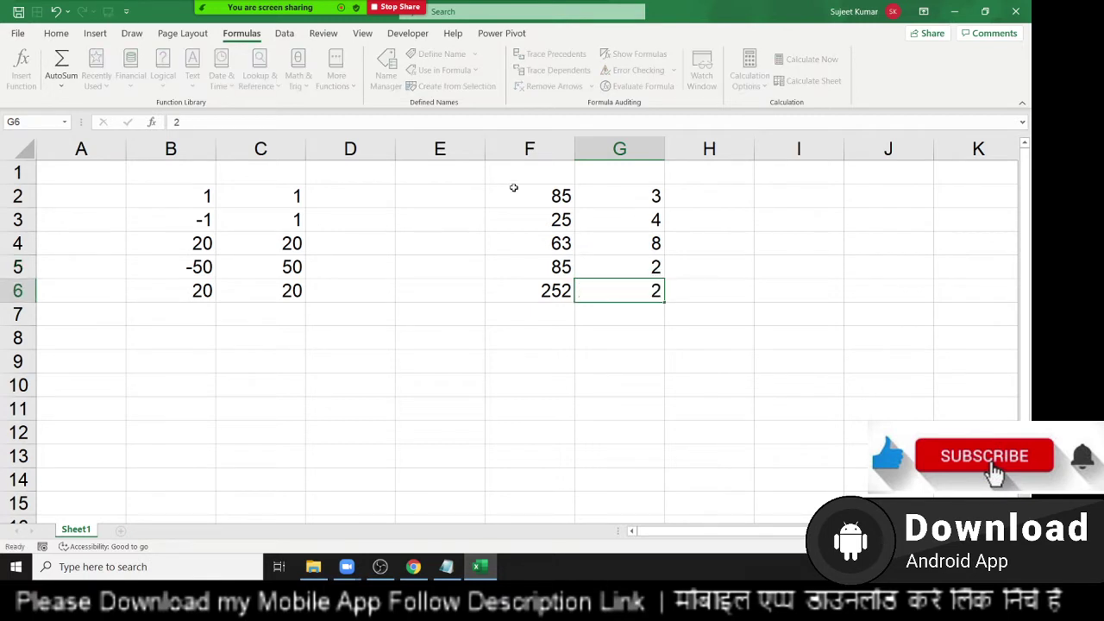
key(Return)
Step: Enter =F2/G2 in H2 and fill it down through H6
click(735, 191)
text(=)
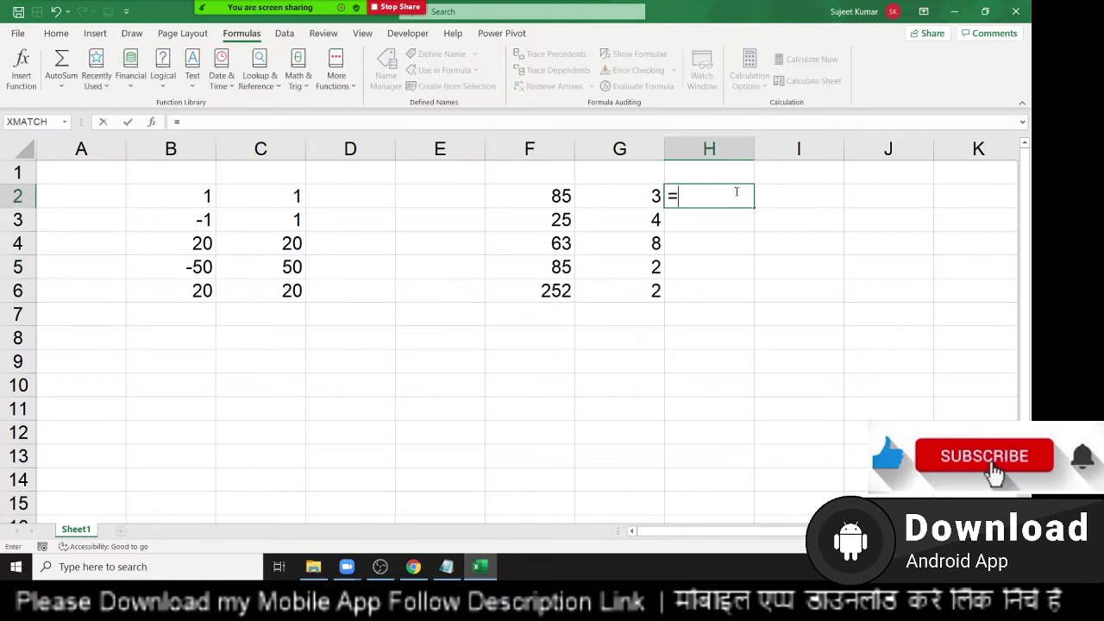
key(Left)
key(Left)
text(/)
key(Left)
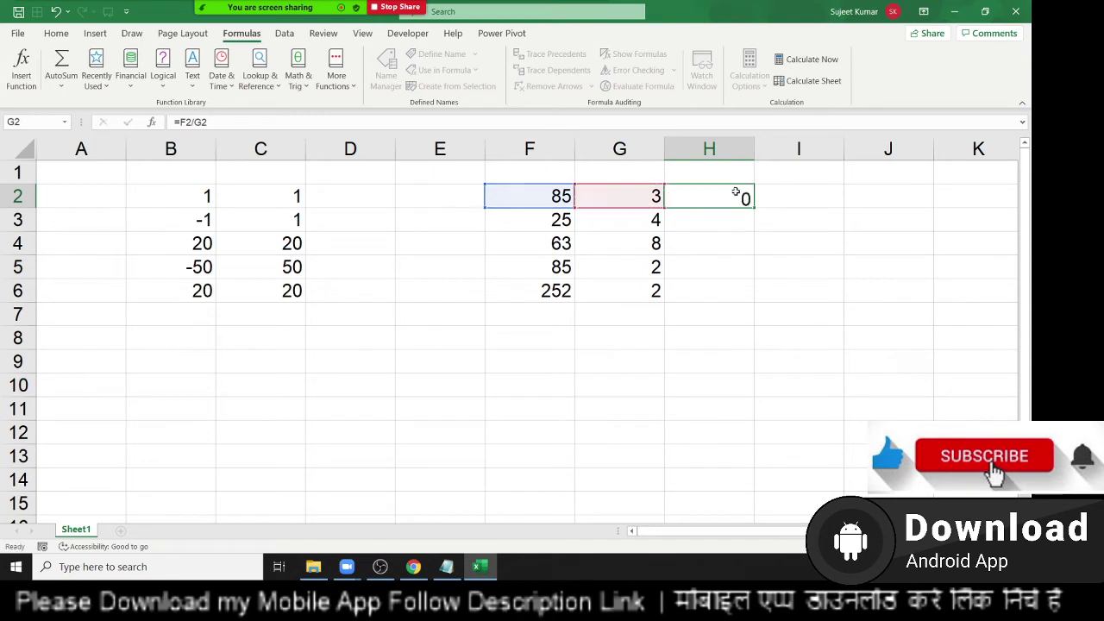
key(Return)
key(Left)
key(Down)
key(Down)
key(Down)
key(Right)
shift+click(735, 191)
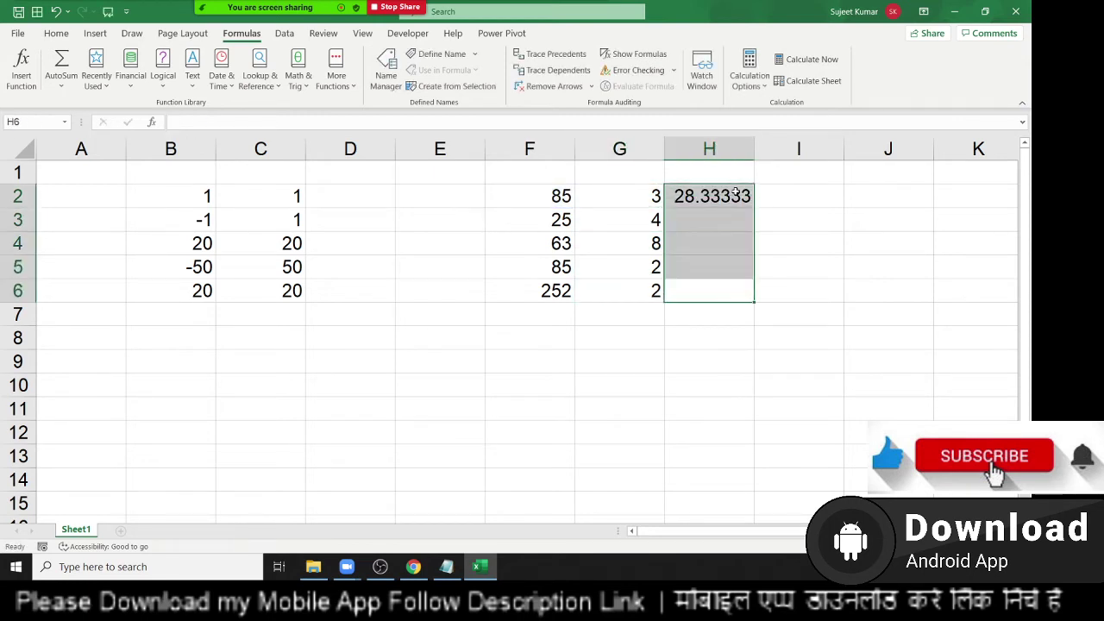
key(ctrl+d)
Step: Empty G5 so H5 shows a #DIV/0! error
key(Left)
key(Up)
key(Up)
key(Down)
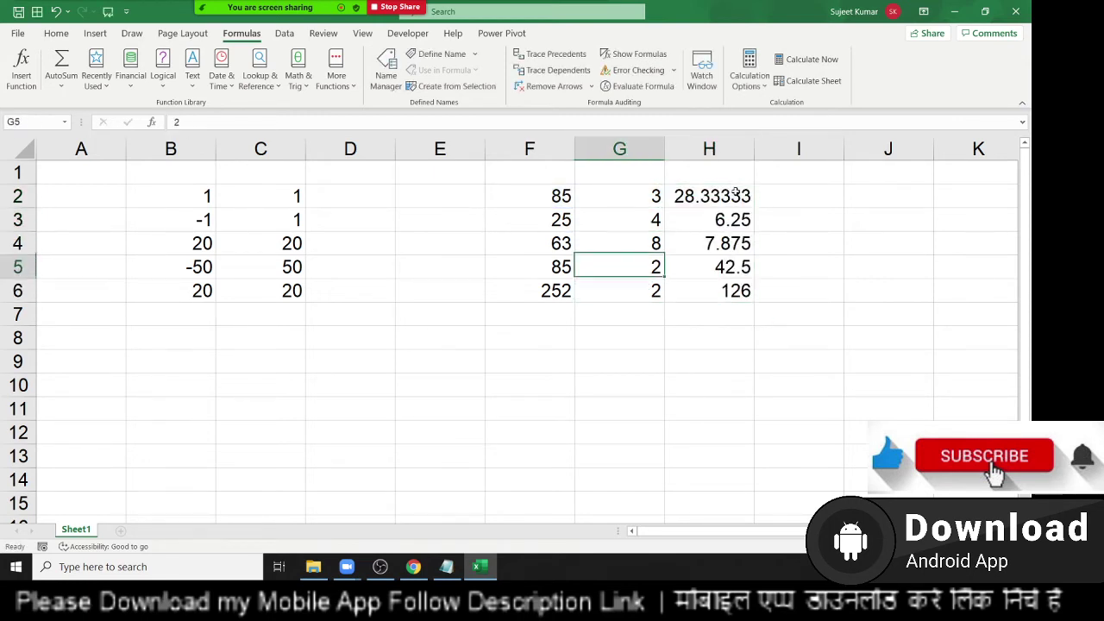
key(Delete)
key(Right)
key(Down)
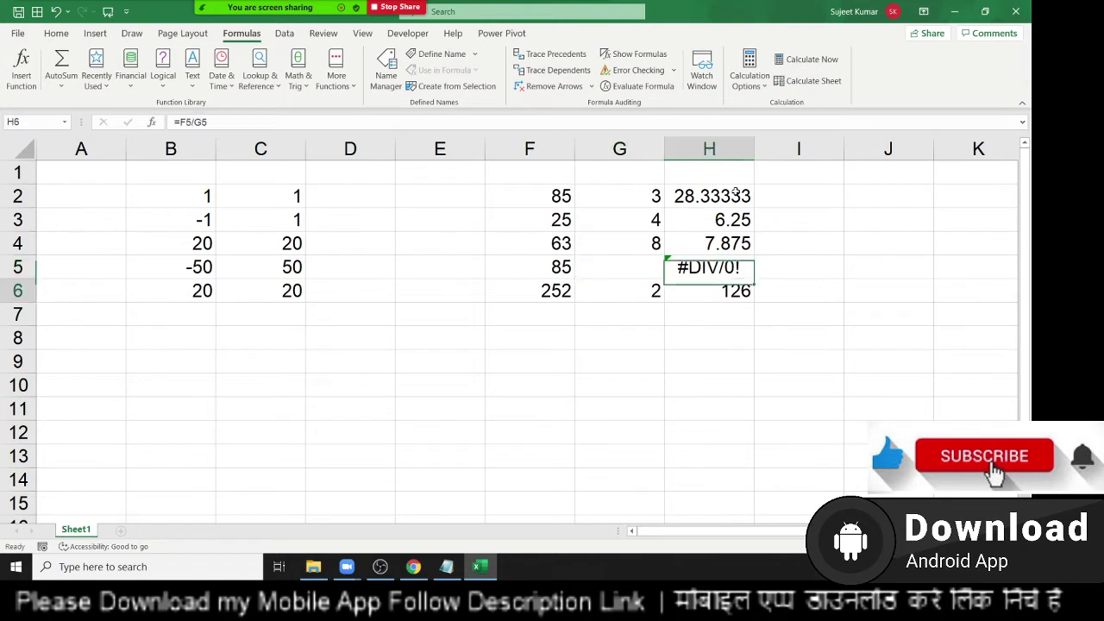
key(Down)
Step: Sum H2:H6 in H7 with SUM, which returns #DIV/0!
key(alt+equal)
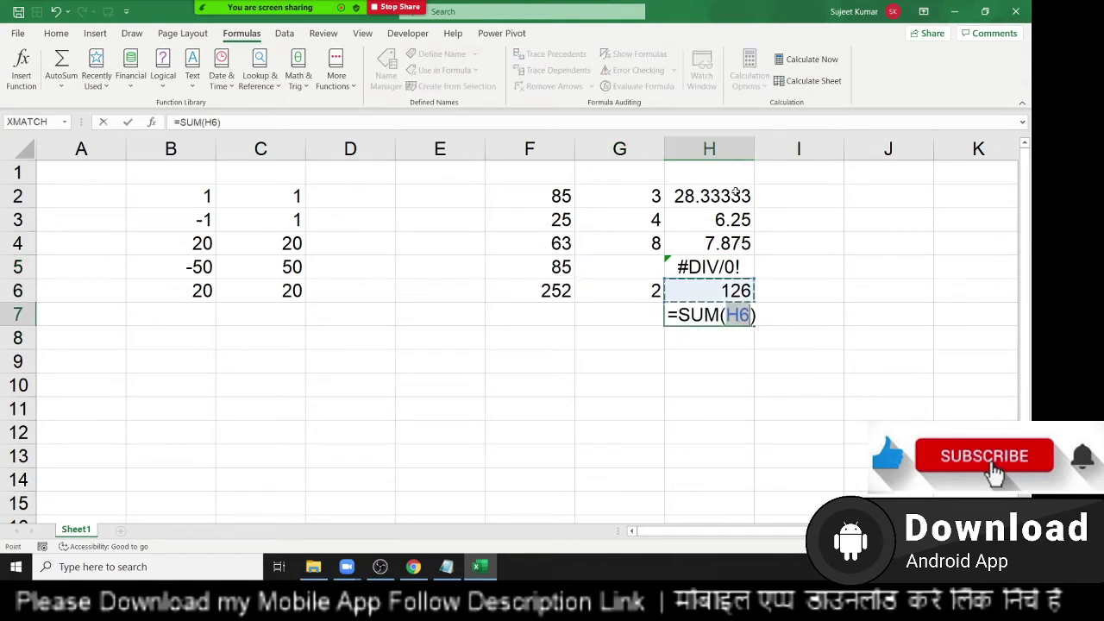
key(Return)
key(Up)
key(Delete)
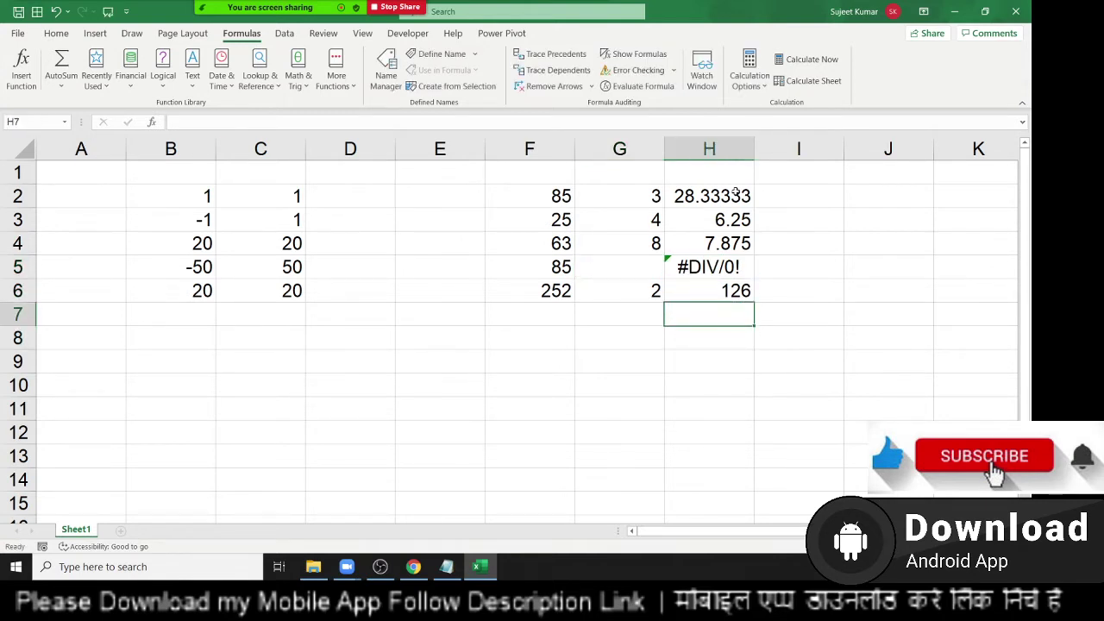
text(=sum)
key(Tab)
key(Up)
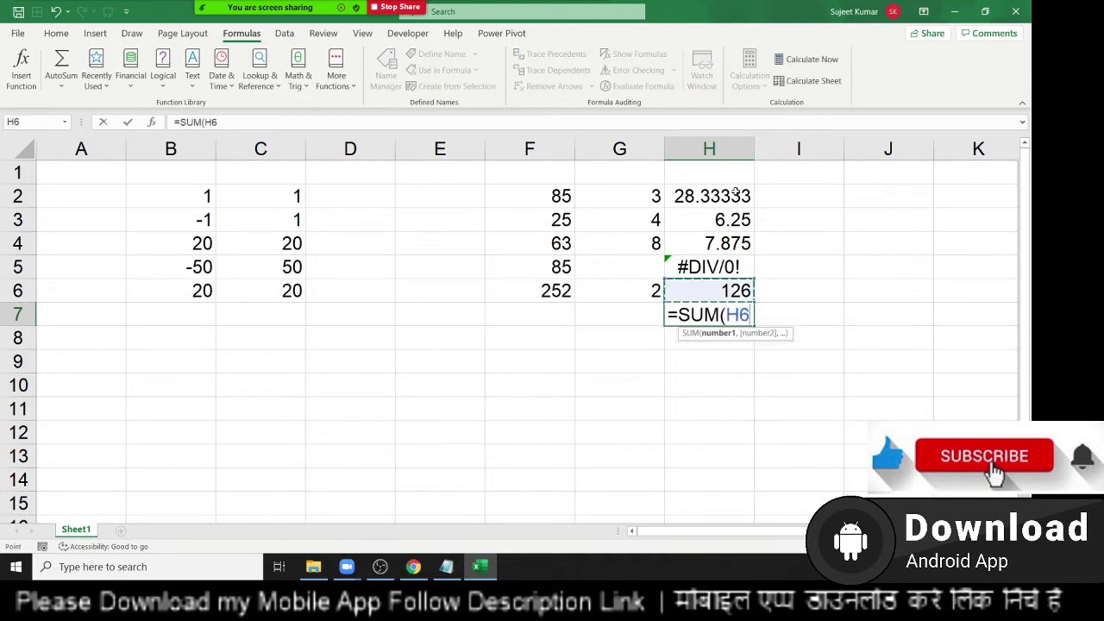
key(shift+Up)
key(shift+Up)
key(shift+Up)
key(shift+Up)
key(Return)
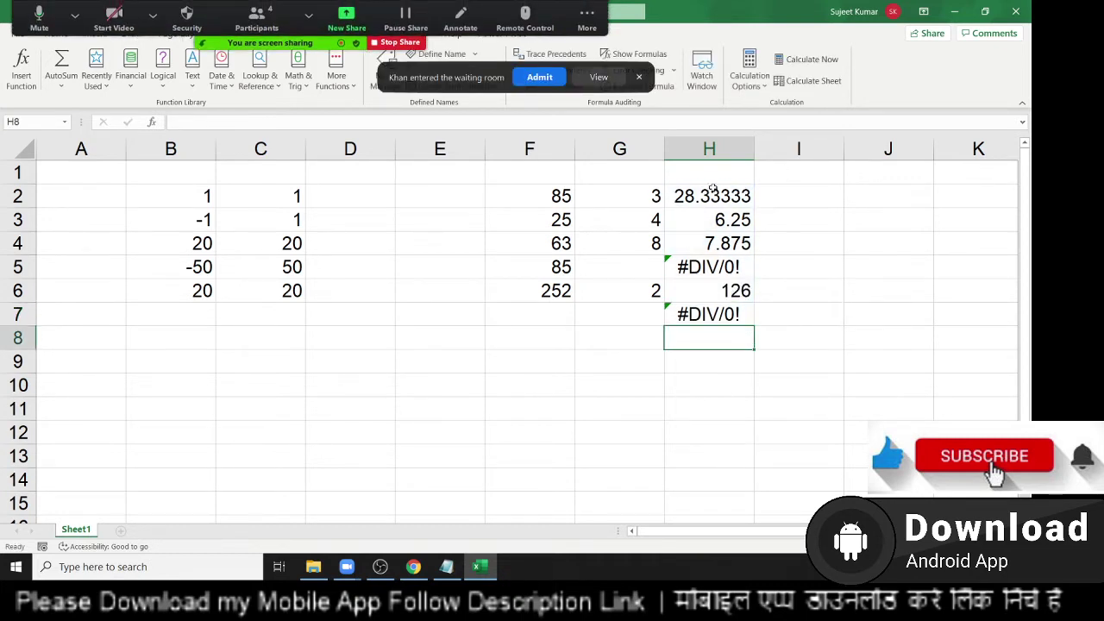
Step: Clear the erroring sum from H7
click(703, 306)
key(Delete)
text(a)
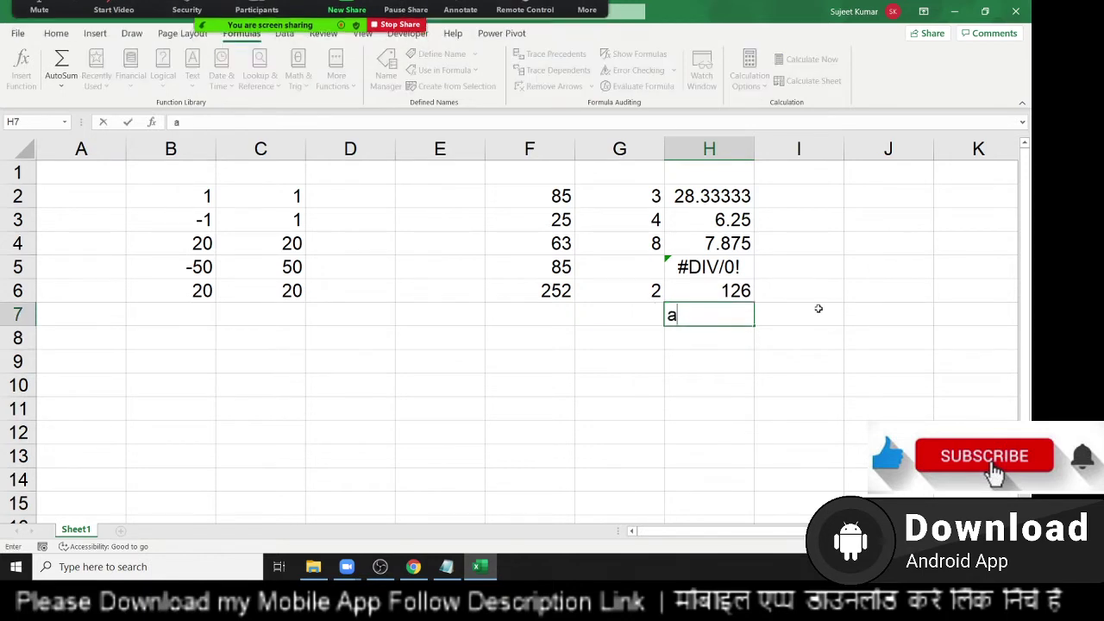
text(g)
key(BackSpace)
key(BackSpace)
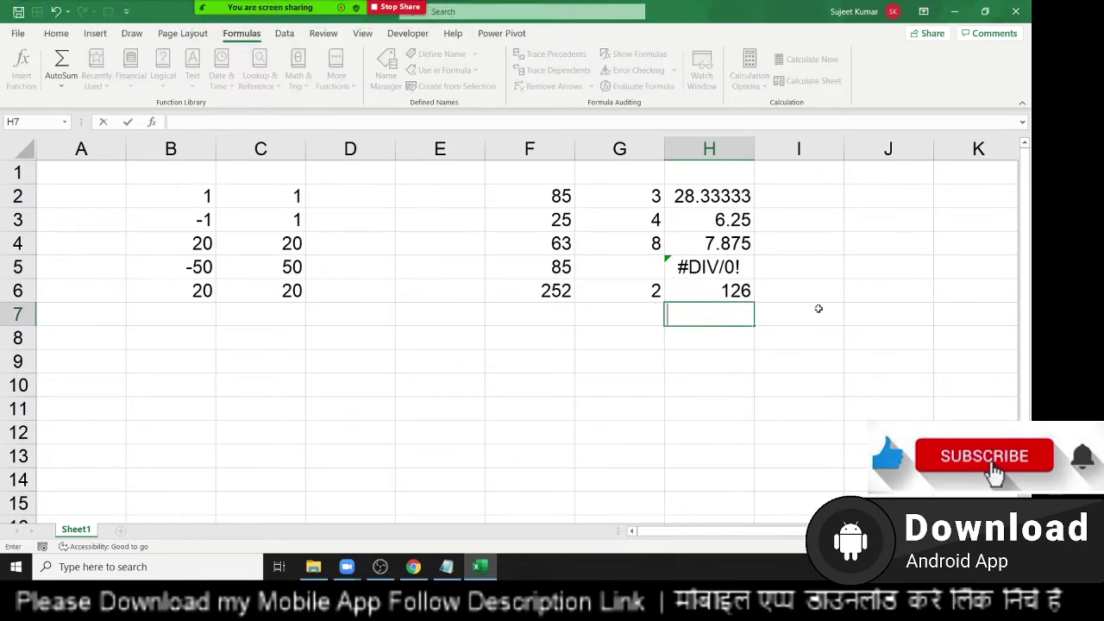
Step: Start an AGGREGATE formula in H7 with function 9 - SUM
text(=ag)
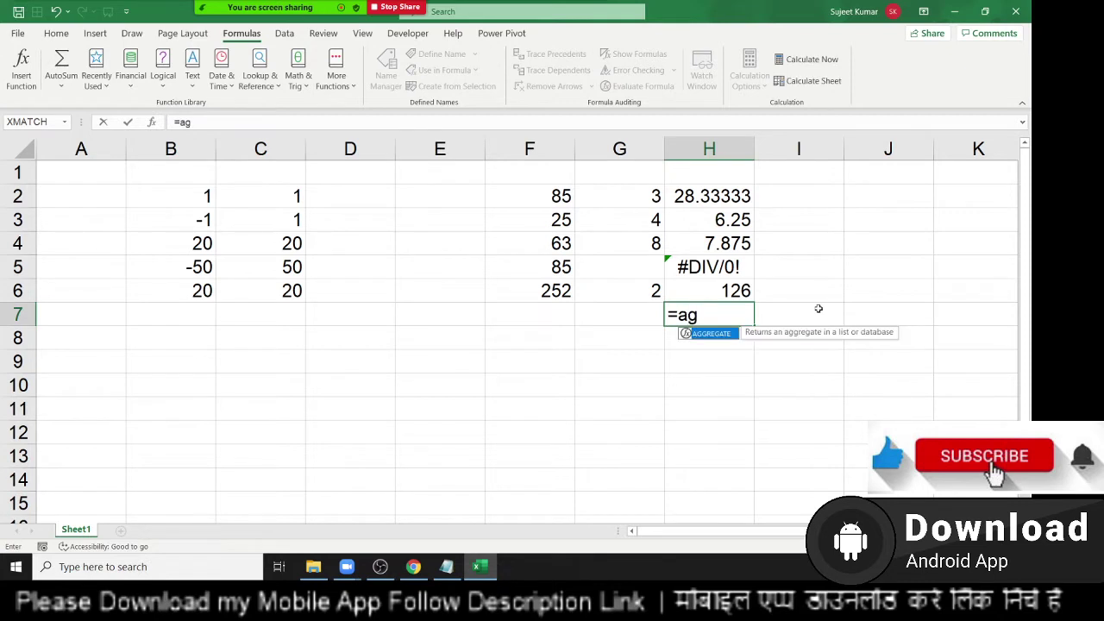
key(Tab)
key(Down)
key(Down)
key(Down)
key(Down)
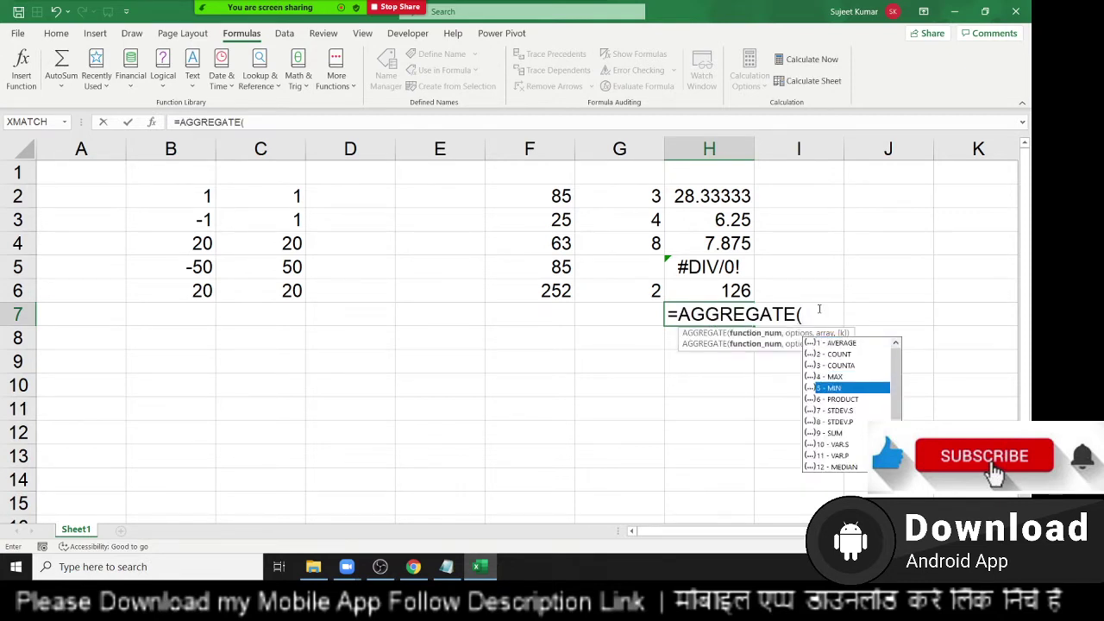
key(Down)
key(Down)
key(Down)
key(Down)
key(Tab)
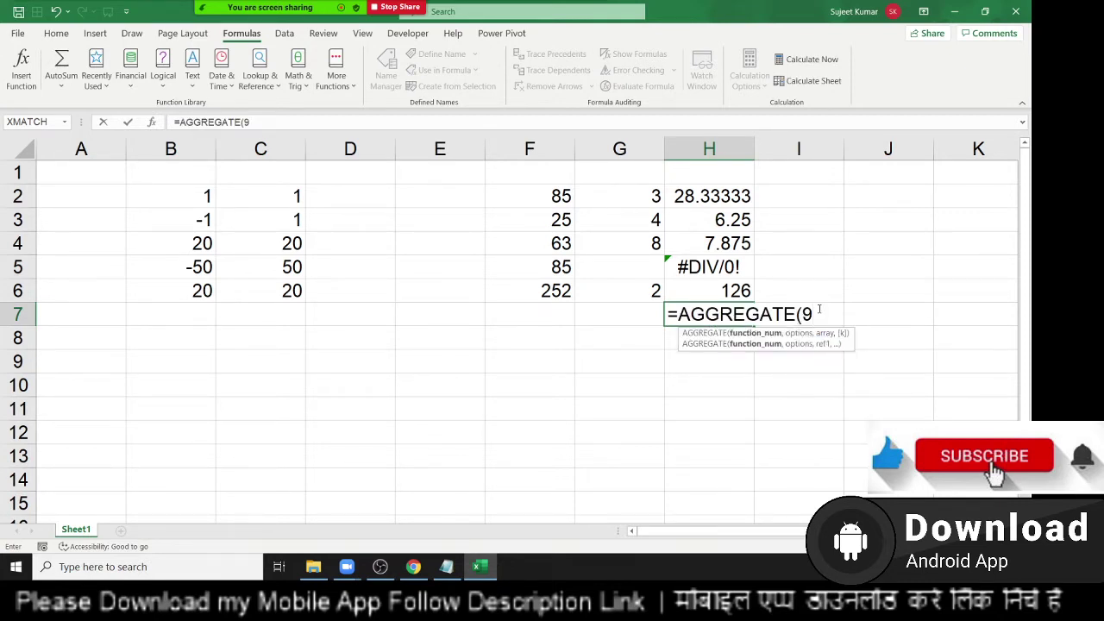
text(,)
Step: Complete =AGGREGATE(9,6,H2:H6) to ignore errors, returning 168.4583
key(Down)
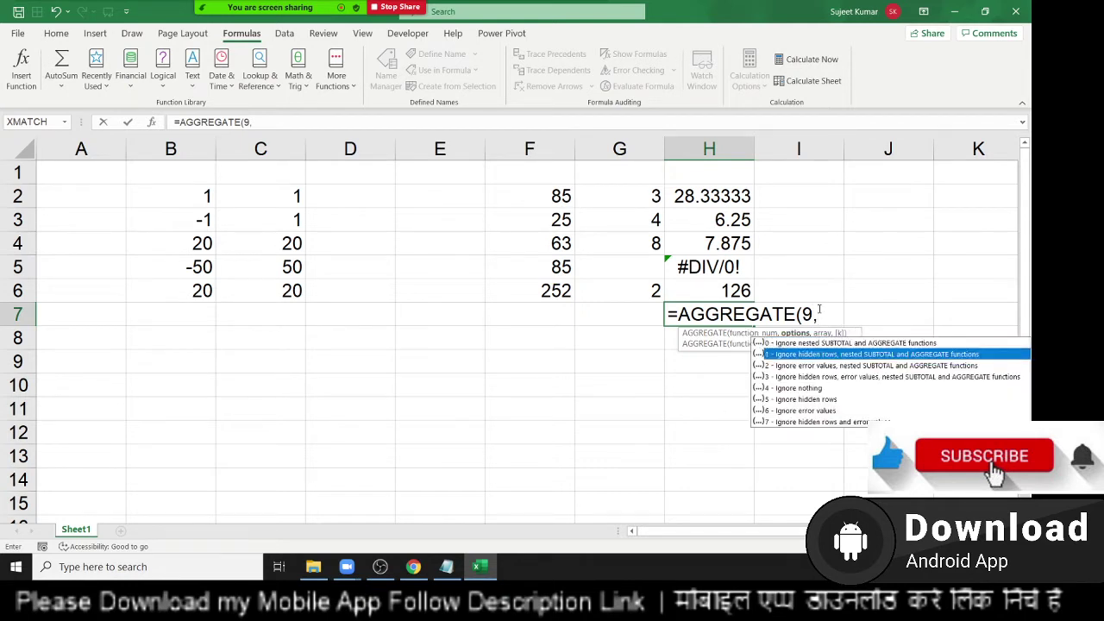
key(Down)
key(Down)
key(Down)
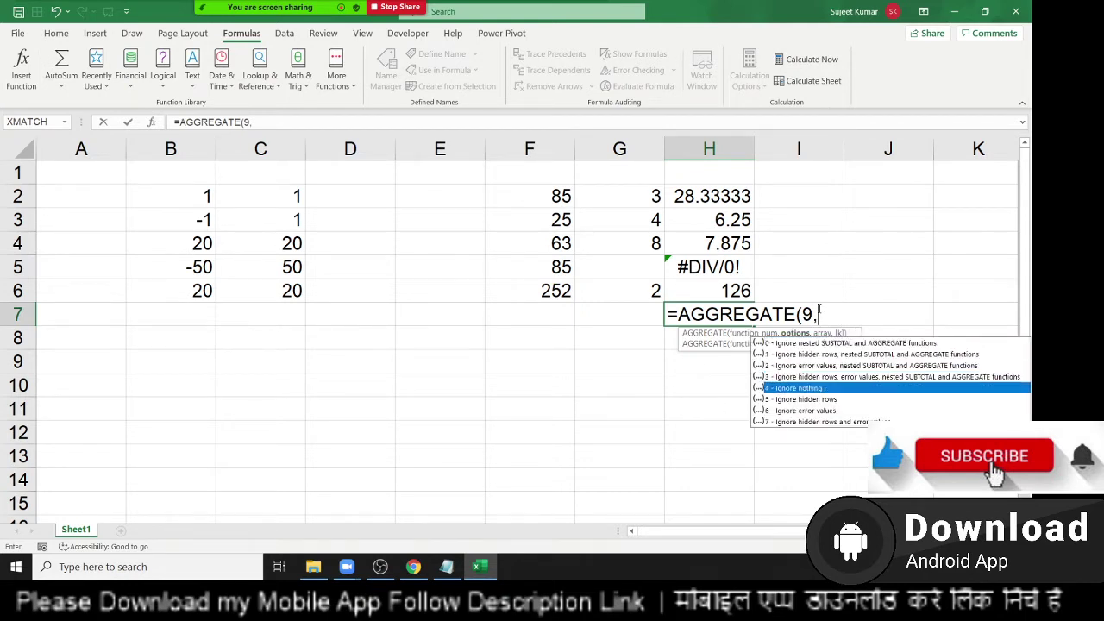
key(Down)
key(Down)
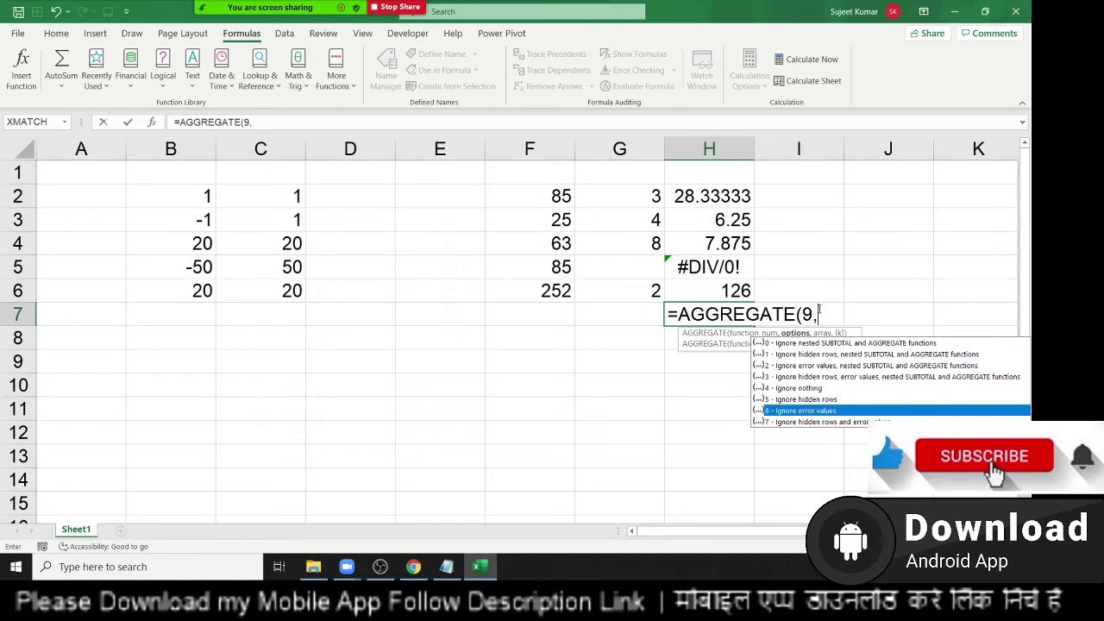
key(Tab)
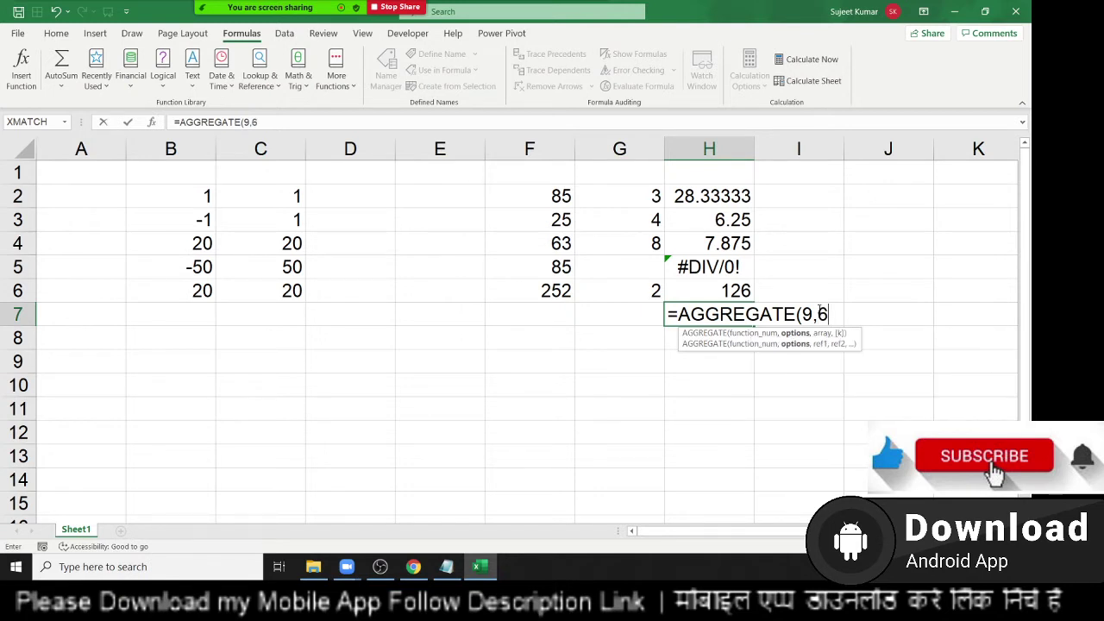
text(,)
key(Up)
key(Up)
key(Up)
key(Up)
key(Up)
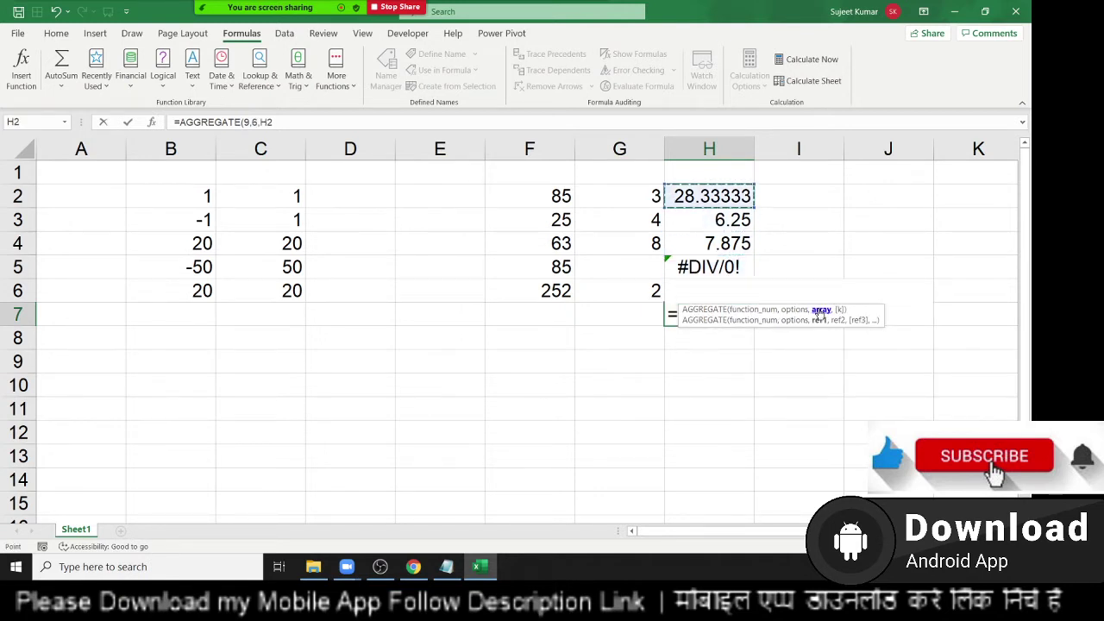
key(shift+Down)
key(shift+Down)
key(shift+Down)
key(ctrl+Return)
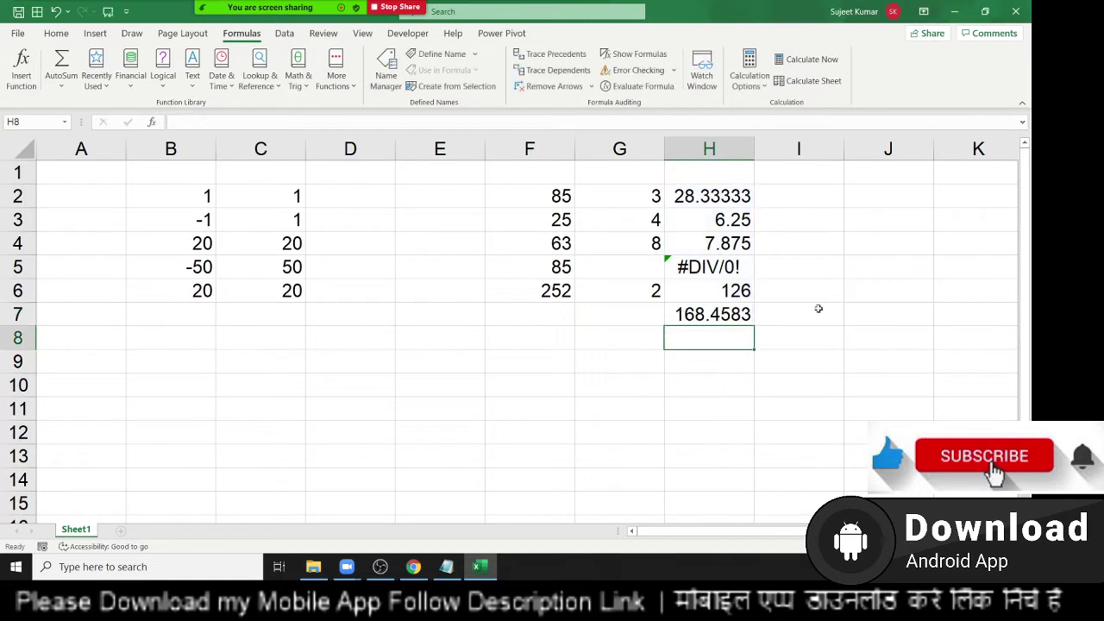
click(745, 265)
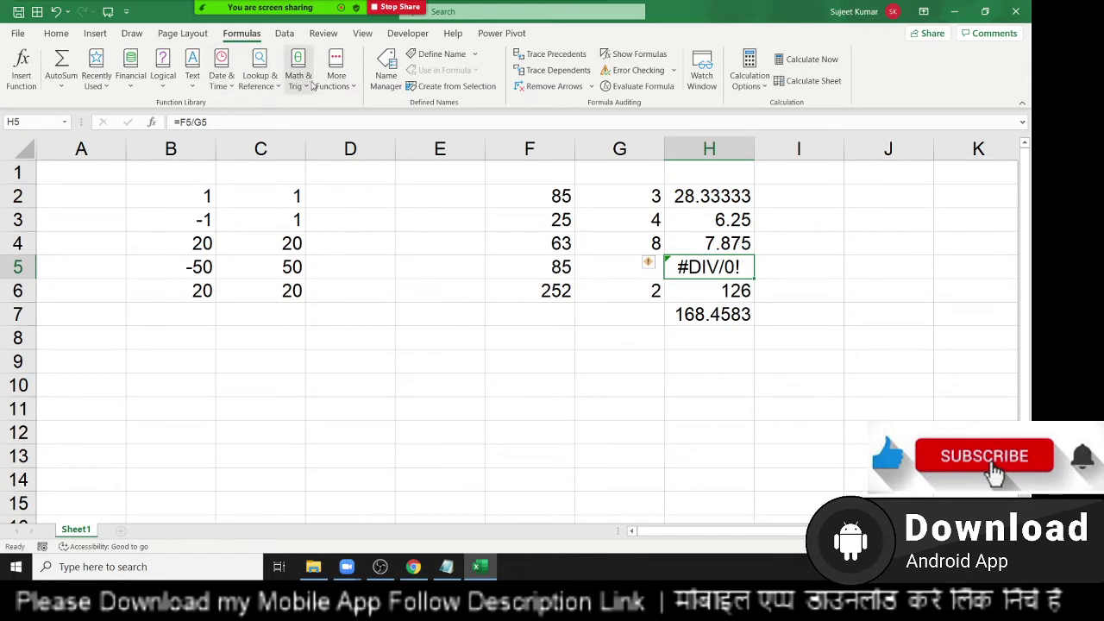
Step: Clear all earlier values from A1:I10
click(299, 79)
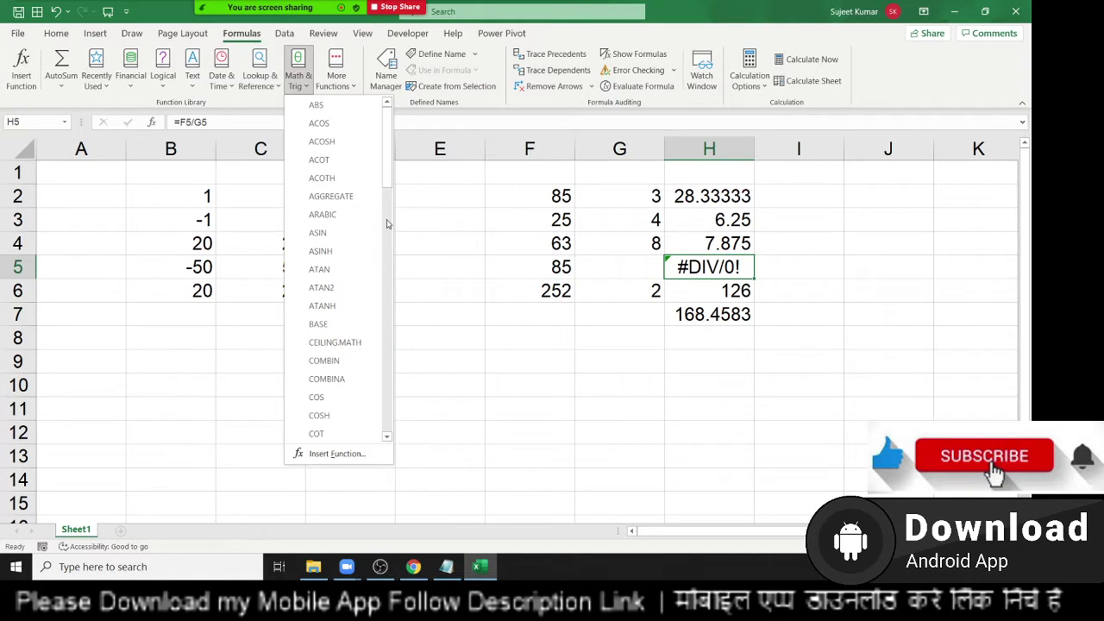
click(720, 397)
drag(794, 384, 2, 110)
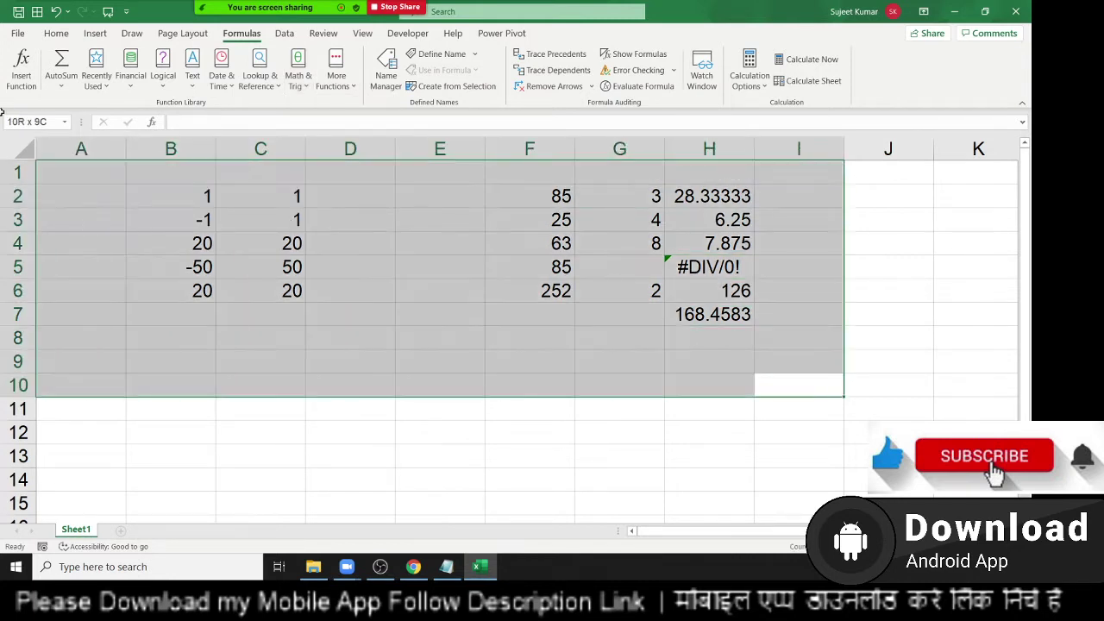
key(Delete)
Step: Start a fresh list by entering 1 and 2 down column A from A1
key(Up)
key(ctrl+Up)
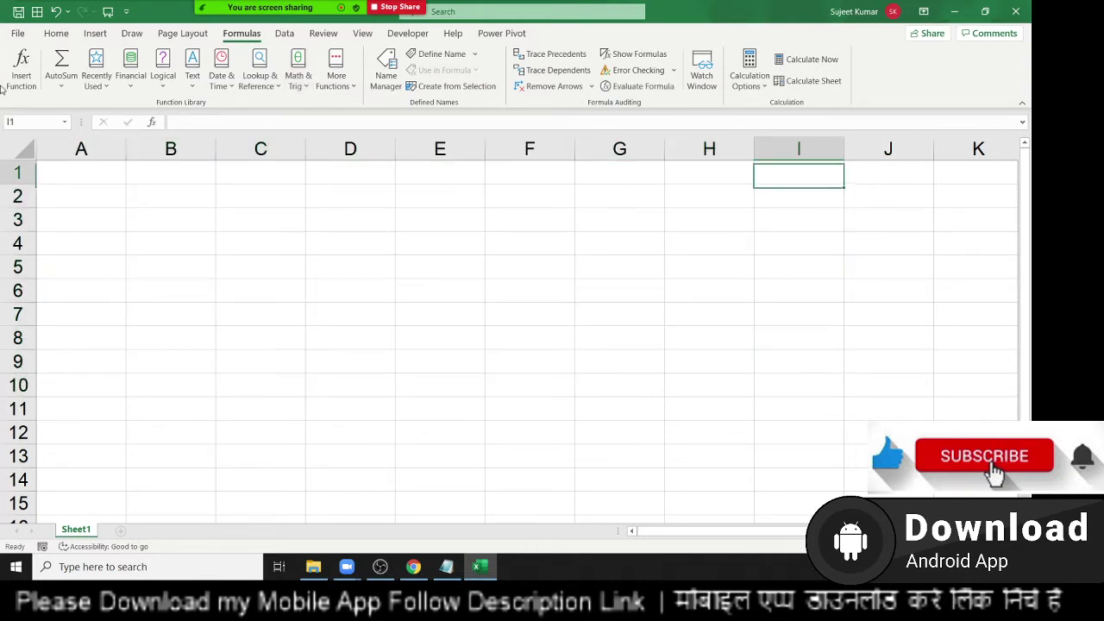
key(ctrl+Home)
text(1)
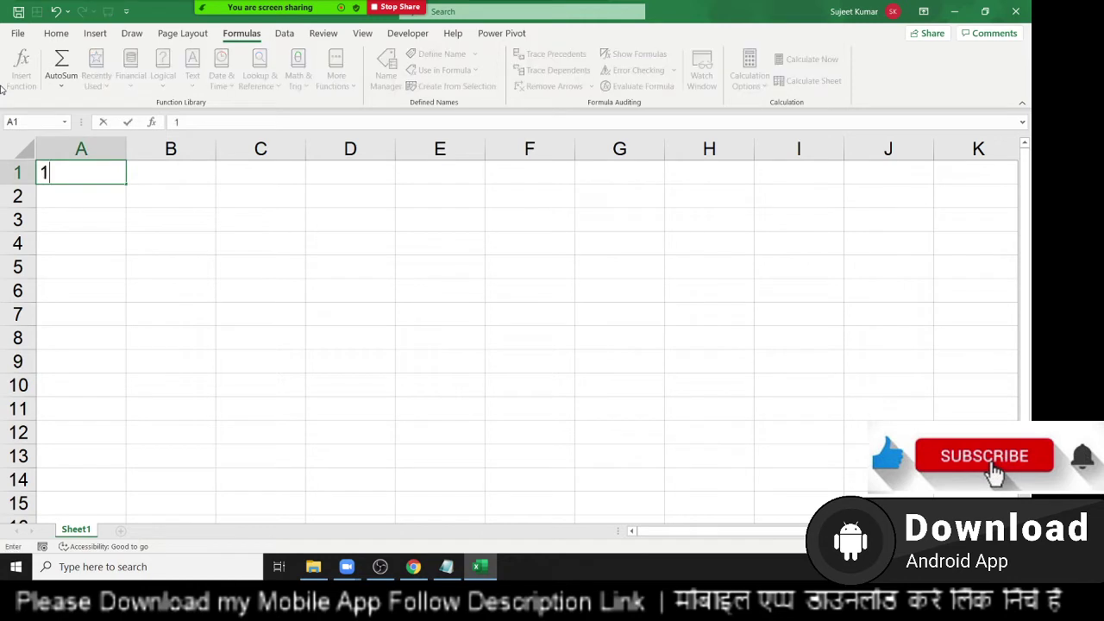
key(Return)
text(2)
key(Return)
Step: Finish entering 3, 4 and 5 in A3:A5 and return to cell B1
text(3 )
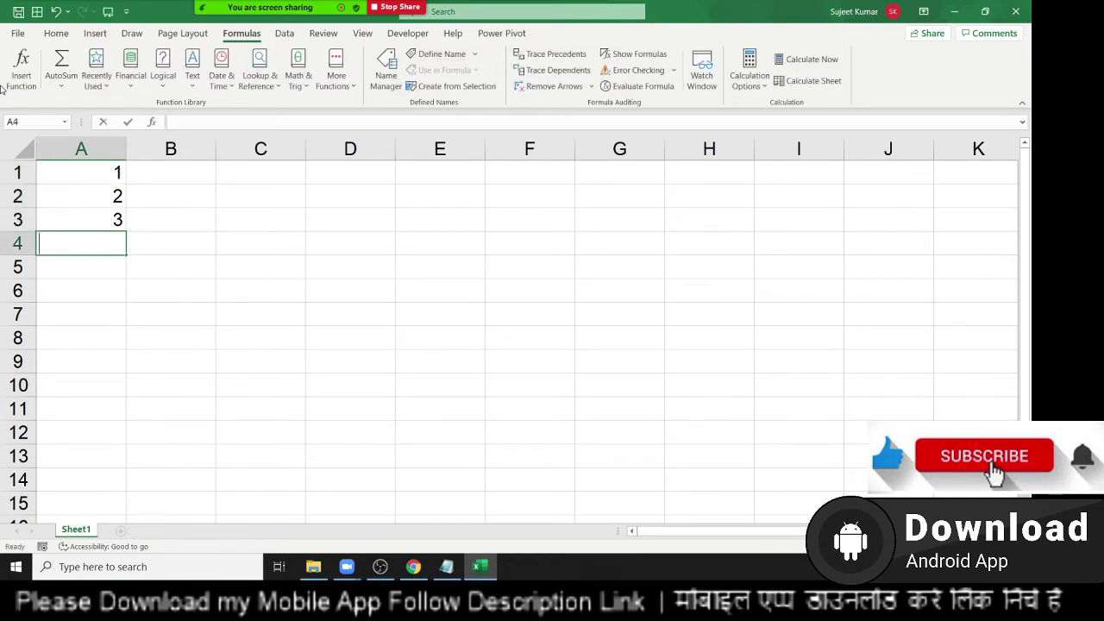
text(4 5)
key(Return)
key(ctrl+Home)
key(Right)
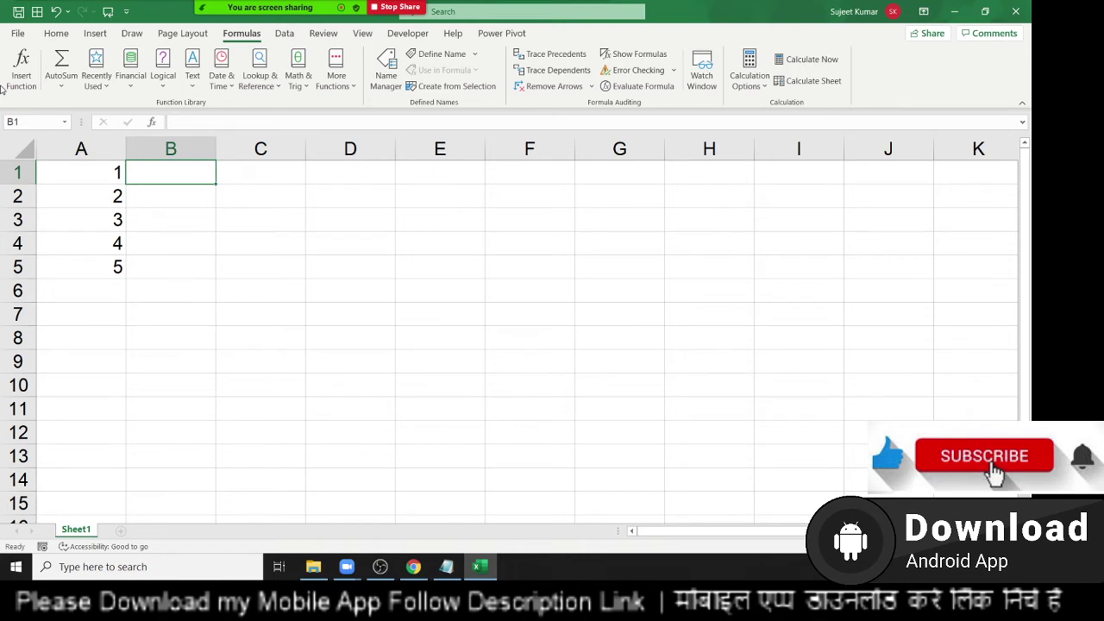
Step: Hand-type Roman numerals I, II, III in B1:B3, then abandon and clear them
text(l)
key(Return)
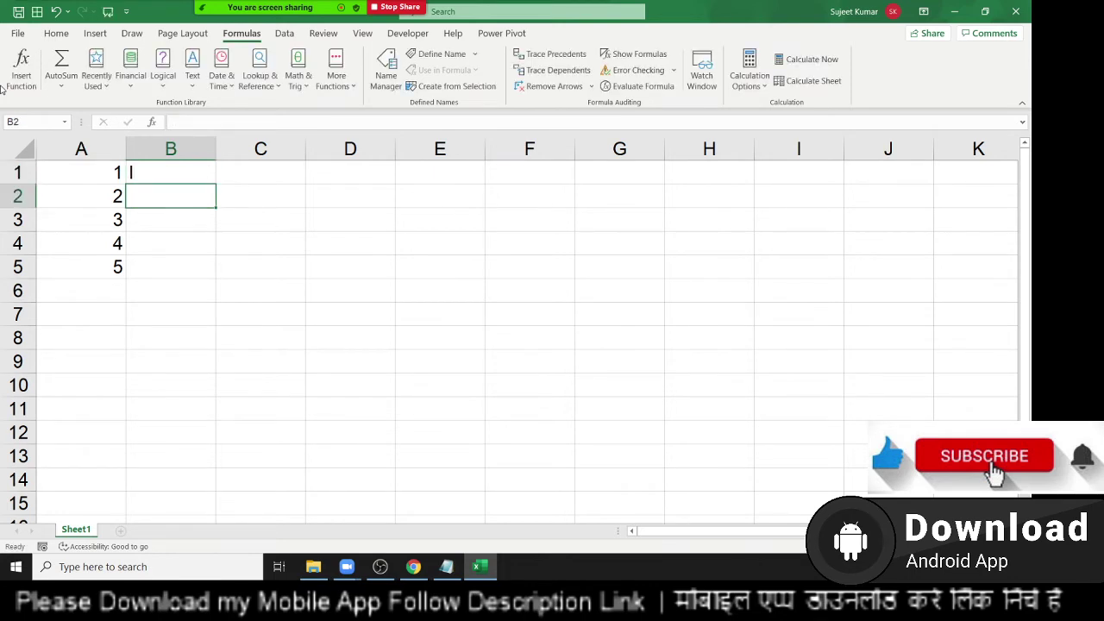
text(II)
key(Return)
text(I)
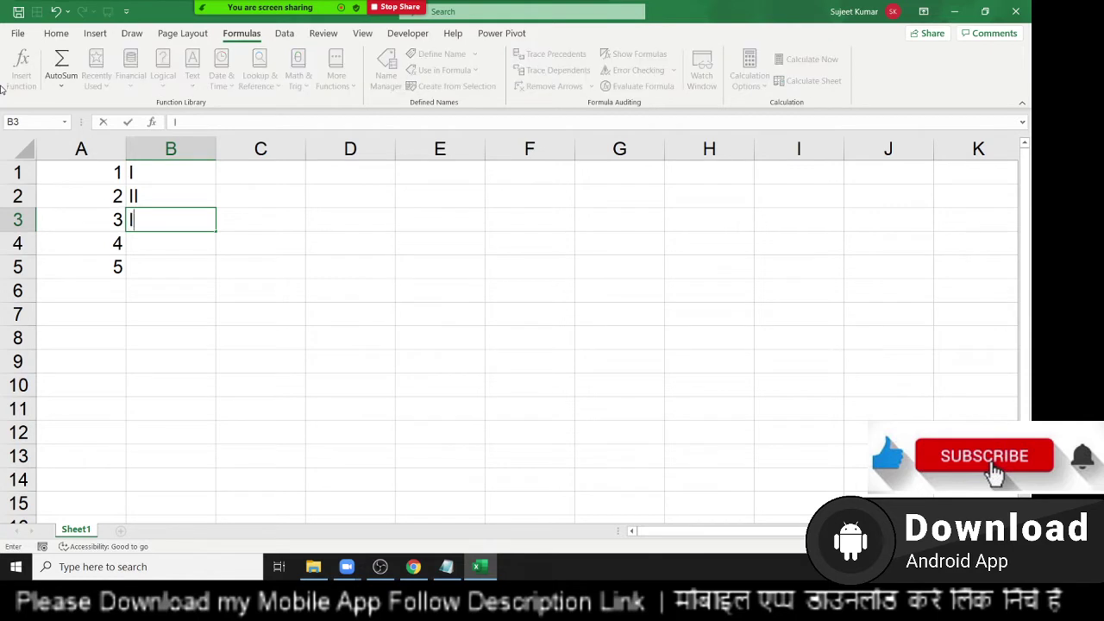
text(II)
key(Return)
text(I)
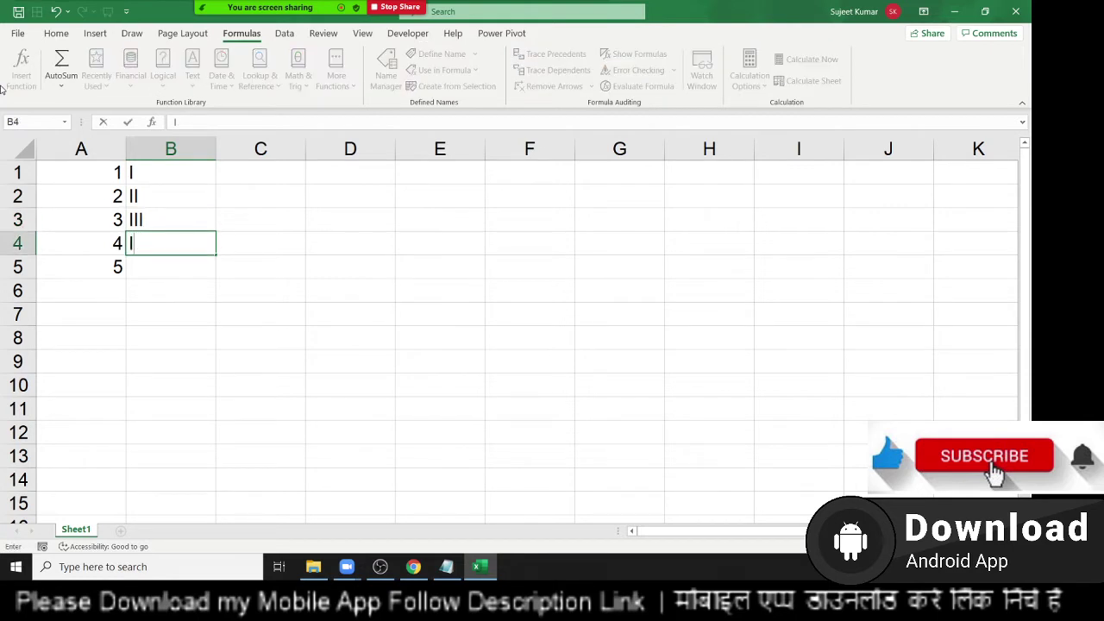
text(v\)
key(Escape)
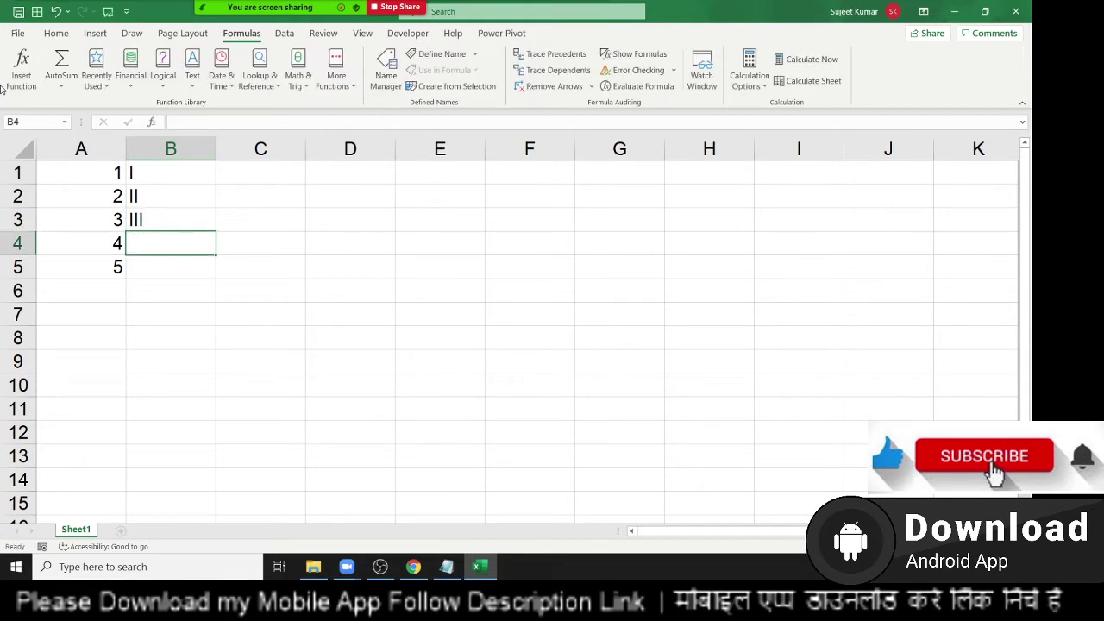
key(Up)
key(Up)
key(Up)
key(shift+Down)
key(shift+Down)
key(Delete)
key(shift+Up)
key(shift+Up)
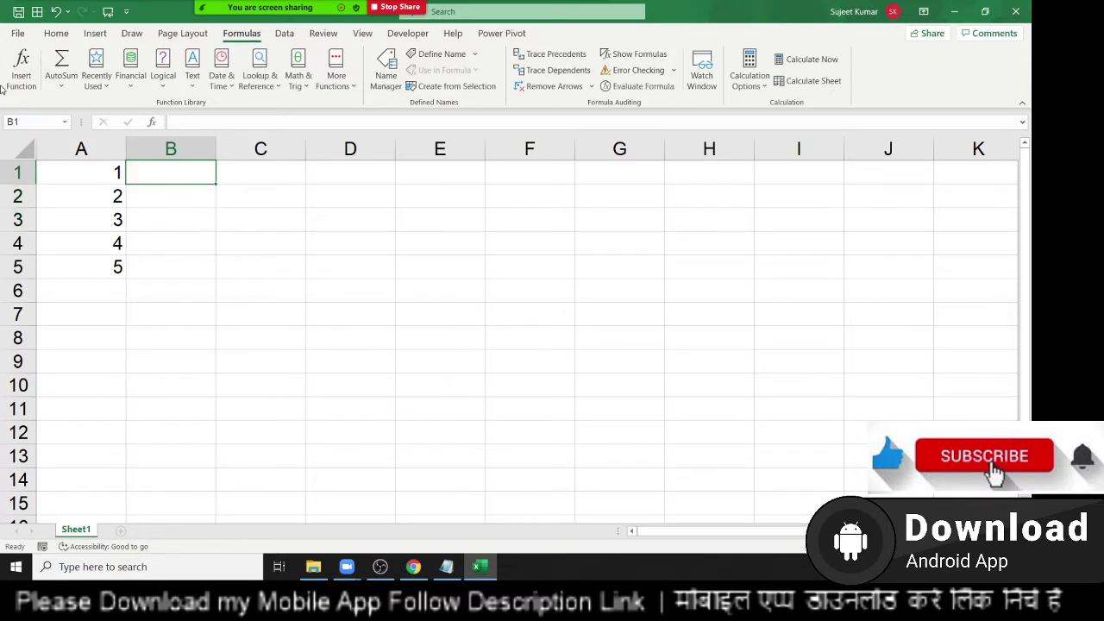
Step: Enter =ROMAN(A1) in B1 and fill it down through B5 with Ctrl+D
text(=rom)
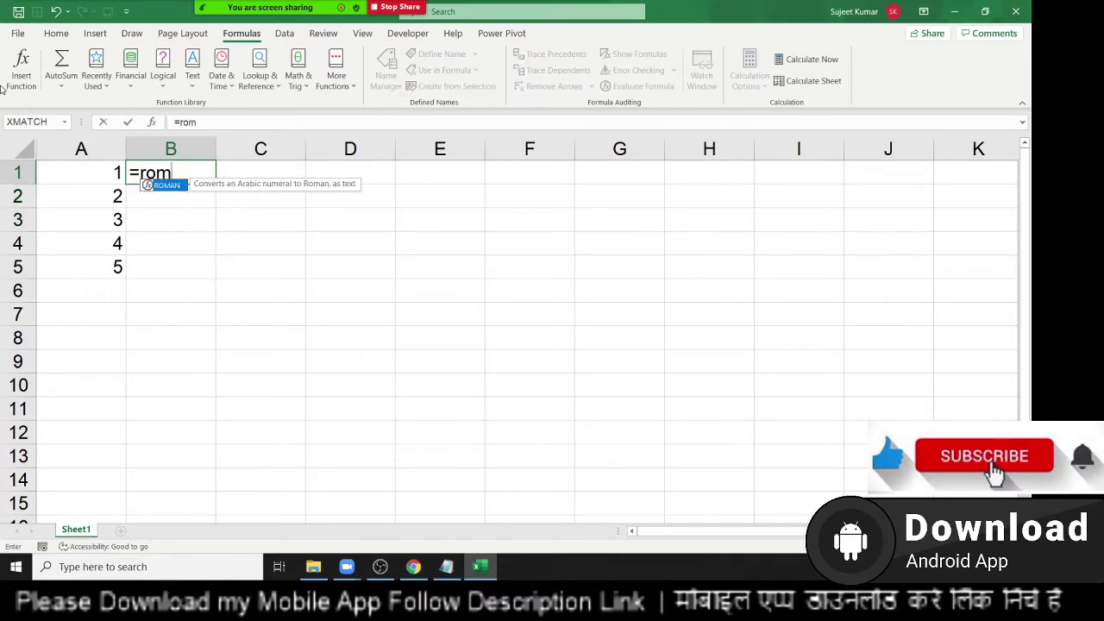
key(Tab)
text(a1)
key(Return)
key(Left)
key(Down)
key(Down)
key(Down)
key(Right)
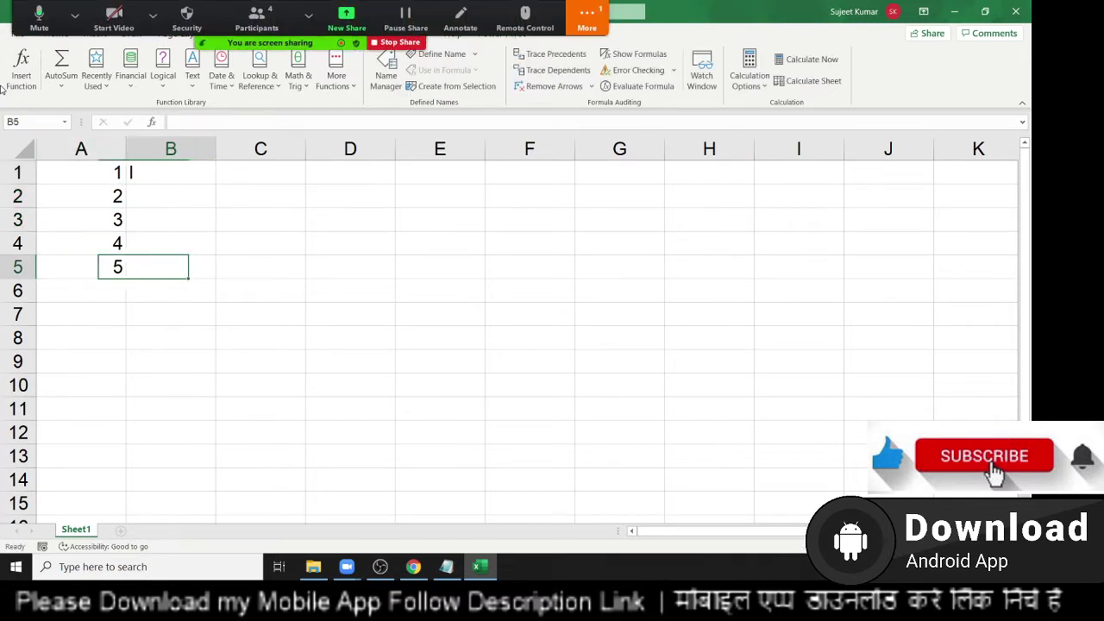
key(shift+Up)
key(shift+Up)
key(shift+Up)
key(ctrl+d)
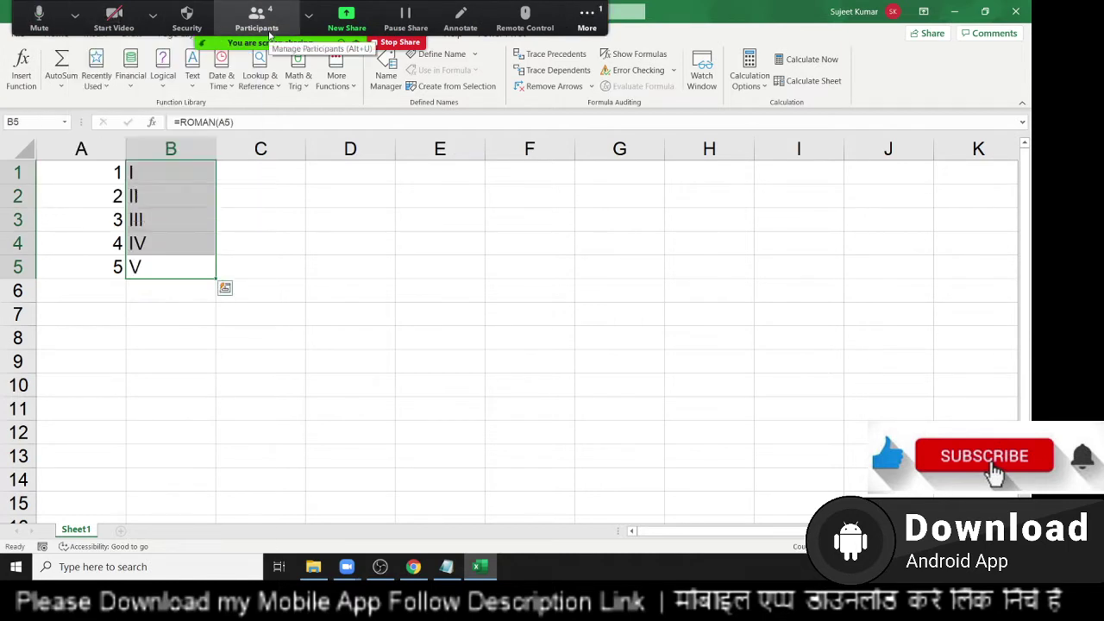
Step: Browse two participants' option menus in the participants list without changing anything, then close it
click(256, 19)
click(611, 280)
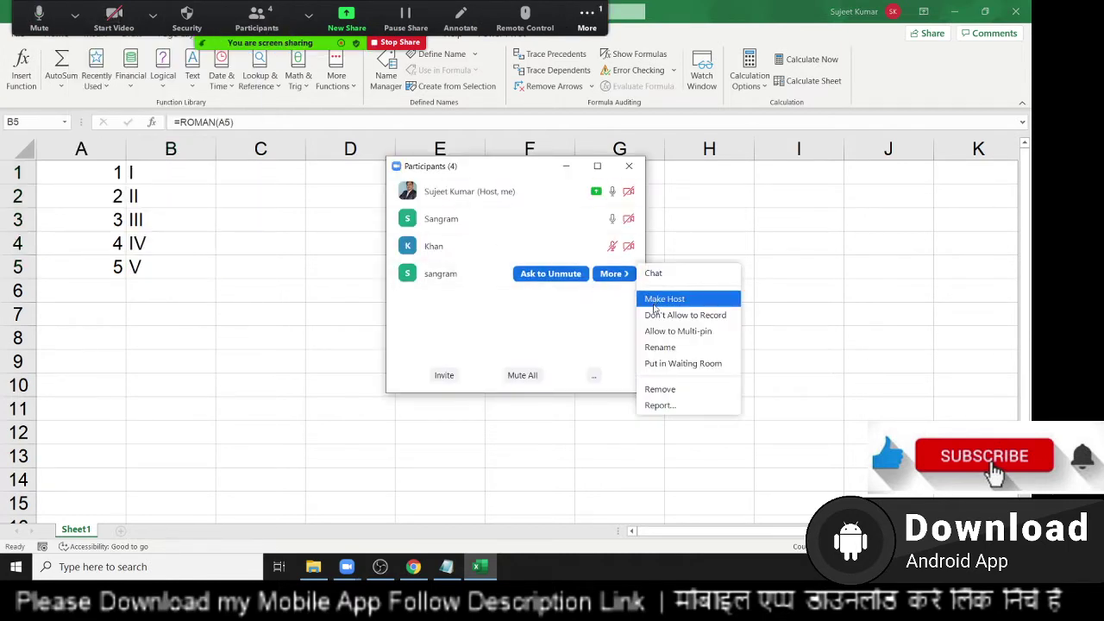
click(611, 306)
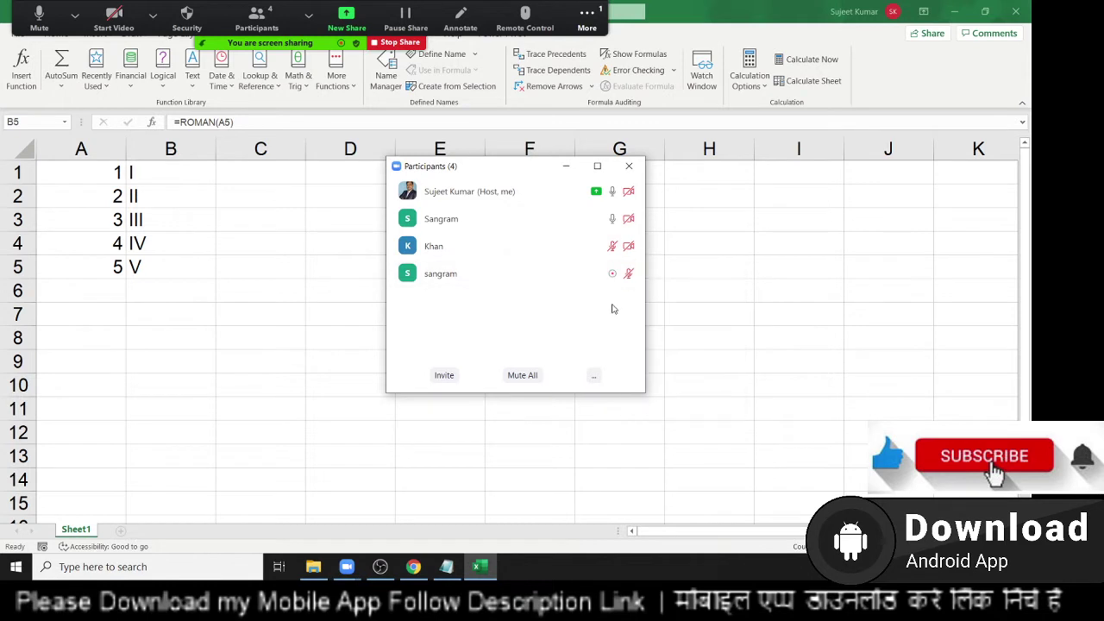
click(625, 222)
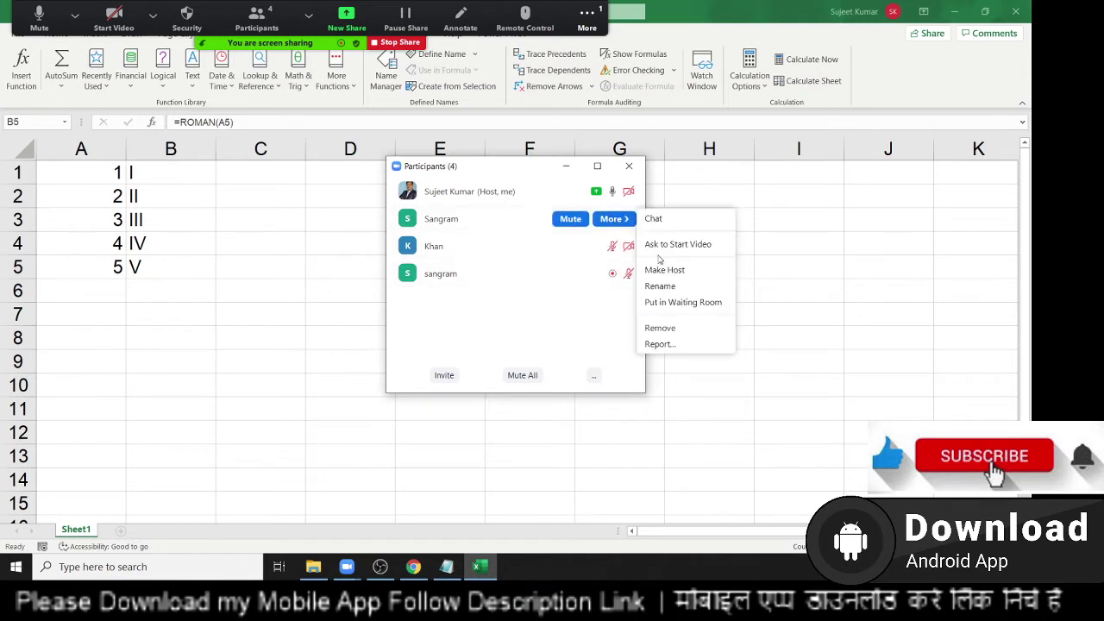
click(580, 326)
click(628, 166)
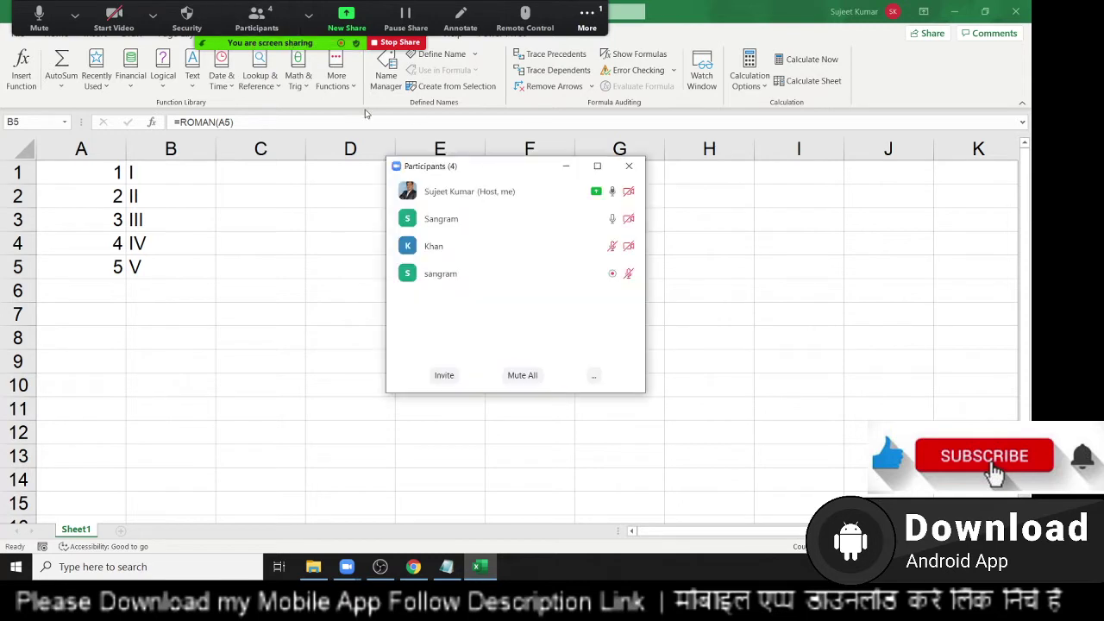
Step: Allow another participant to record the meeting and close the participants list
click(256, 17)
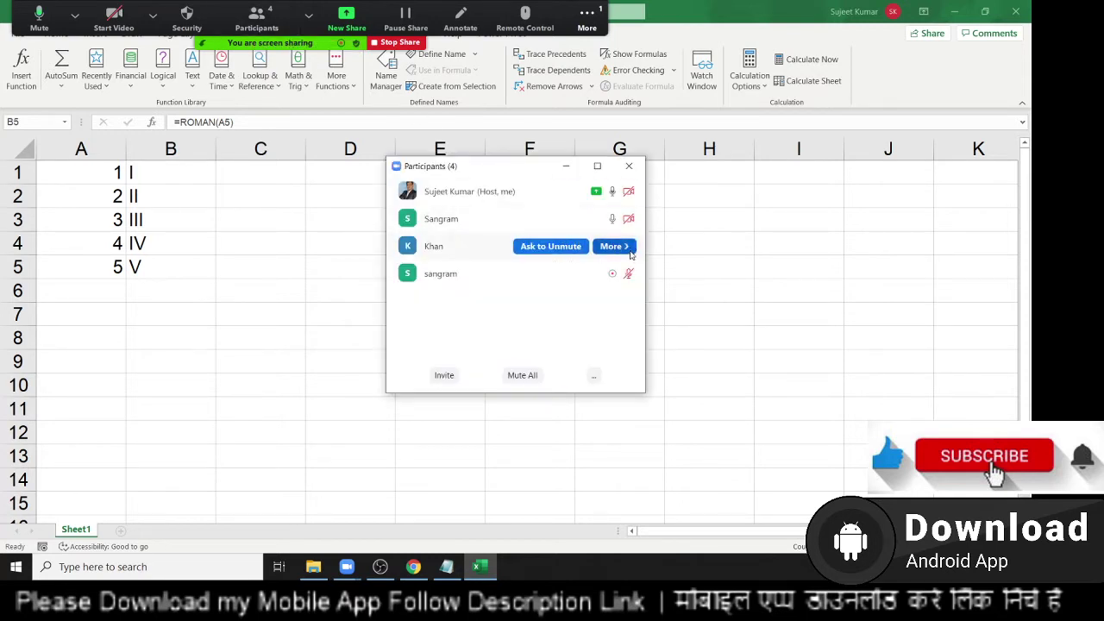
click(608, 248)
click(673, 314)
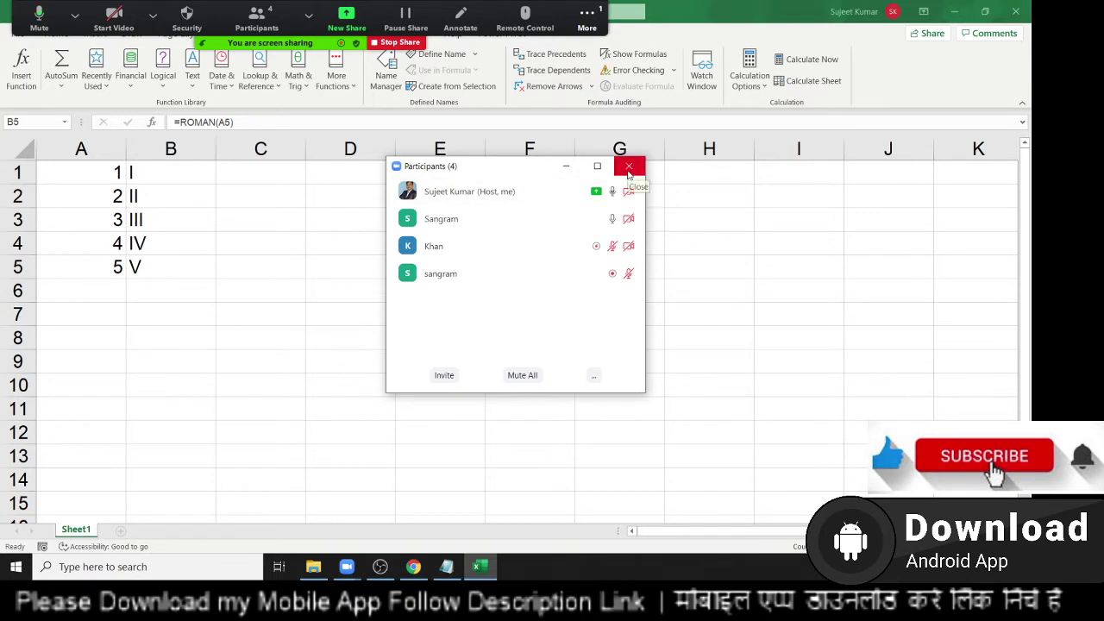
click(629, 167)
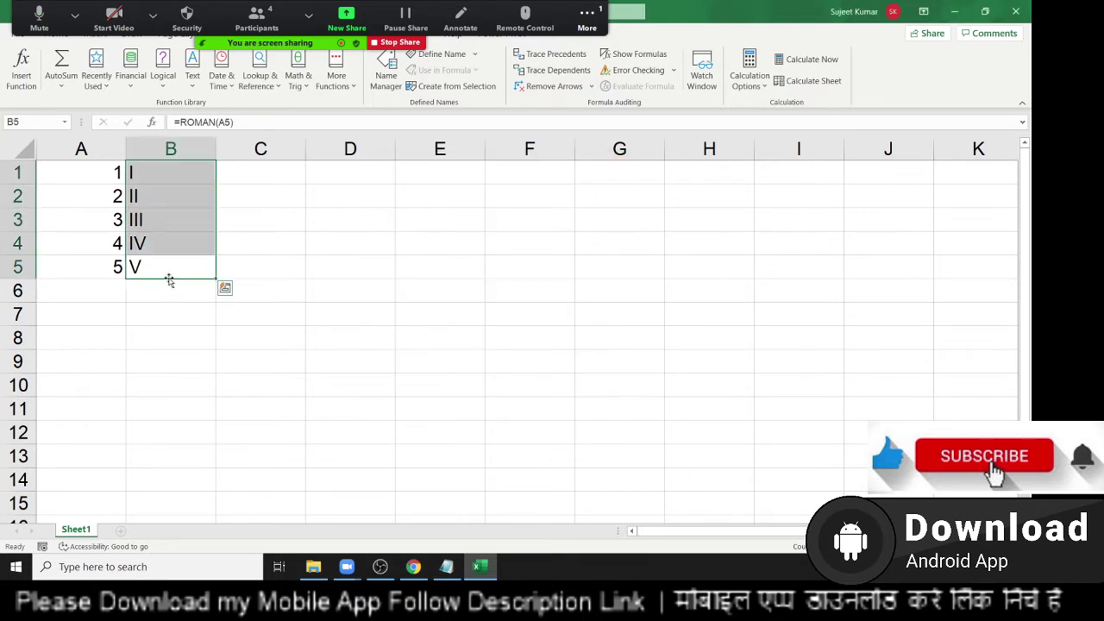
Step: Enter =ARABIC(B1) in C1 and fill it down through C5 with Ctrl+D
click(153, 184)
click(234, 177)
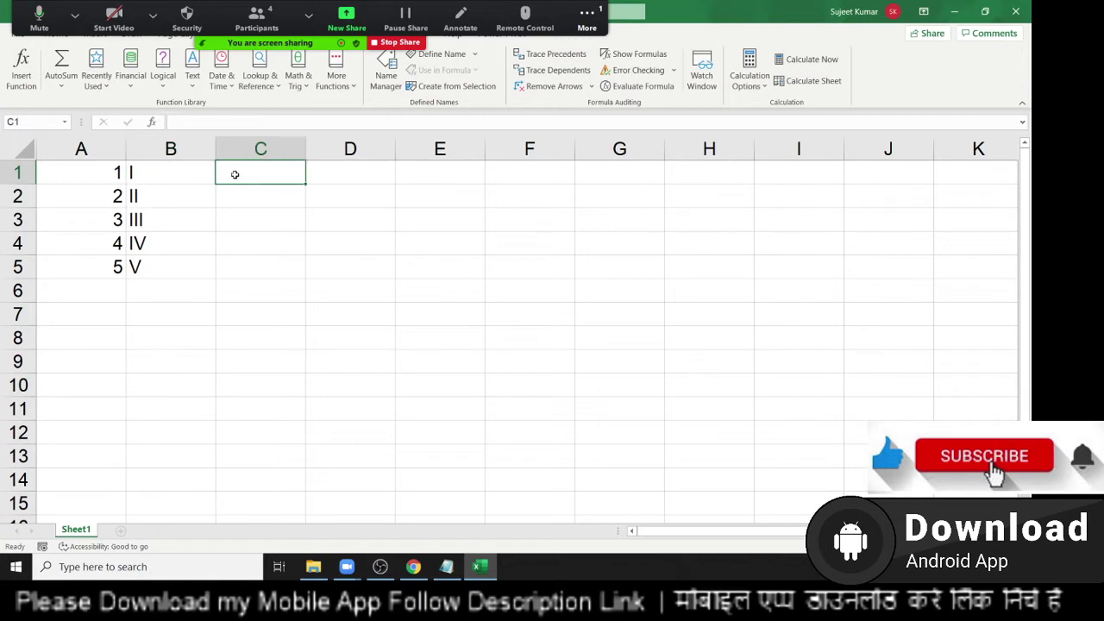
text(=ar)
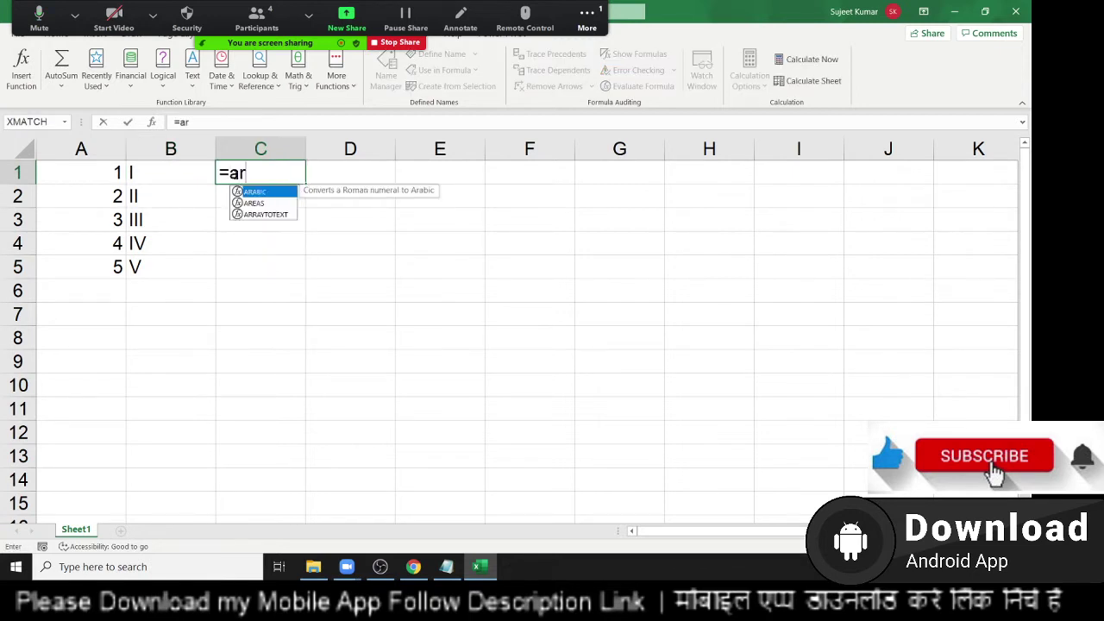
key(Tab)
key(Left)
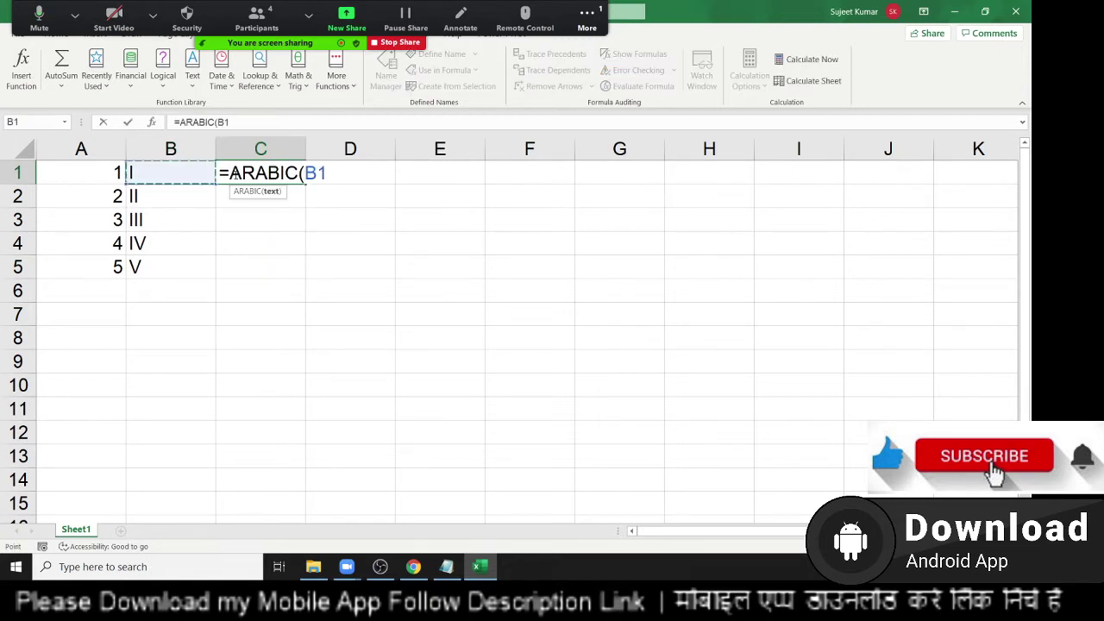
key(Return)
key(Left)
key(Down)
key(Down)
key(Down)
key(Right)
key(ctrl+shift+Up)
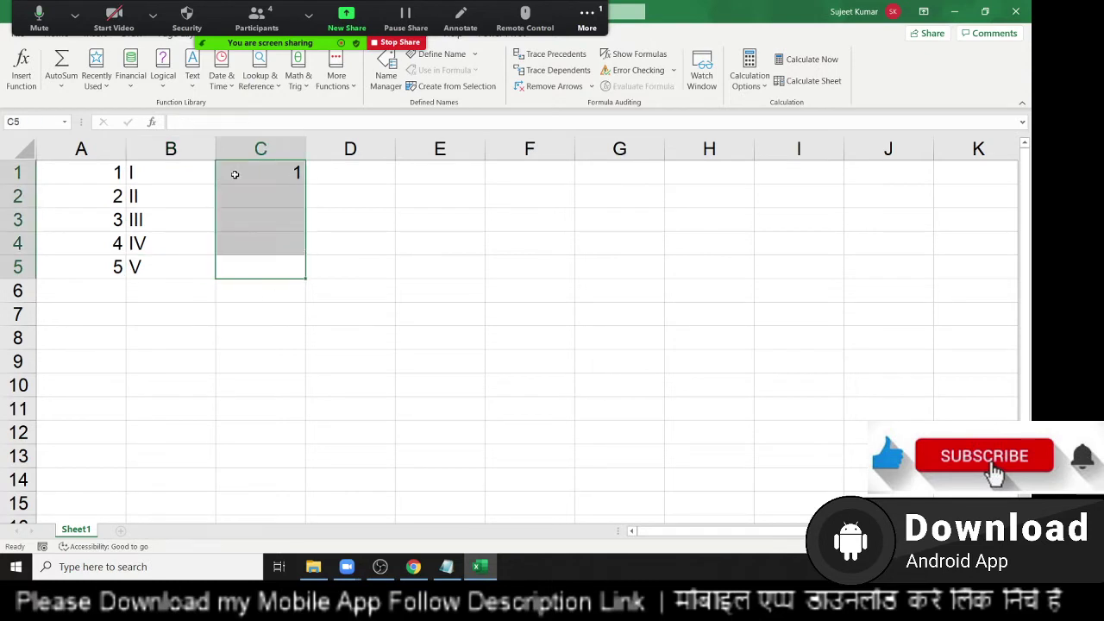
key(ctrl+d)
Step: Look through the Math & Trig function list without inserting anything, then select E6
click(298, 76)
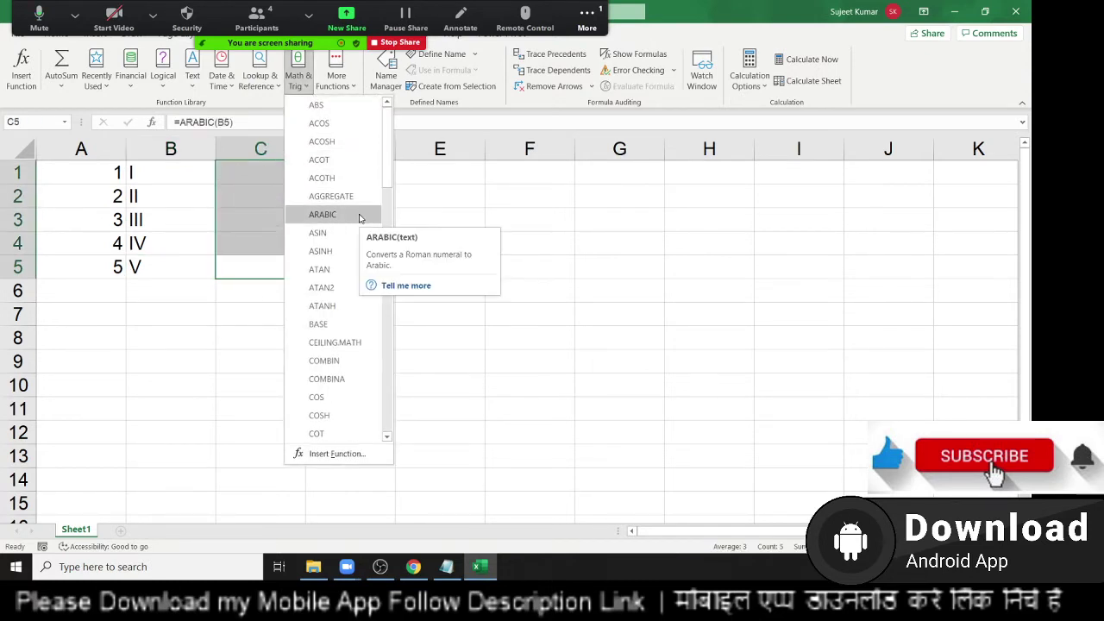
click(486, 303)
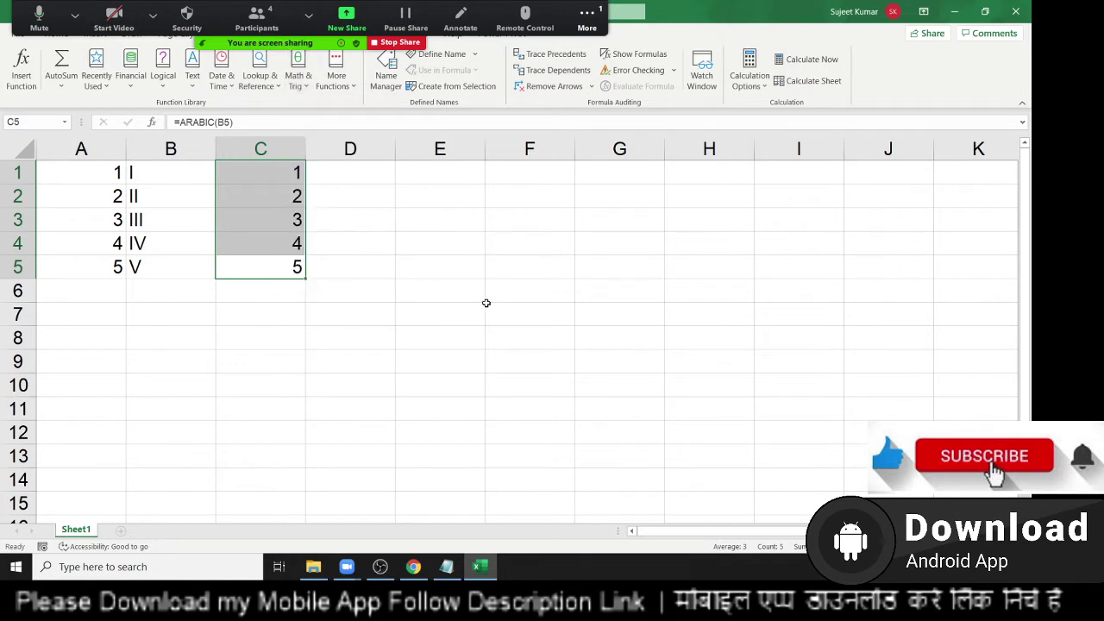
click(438, 290)
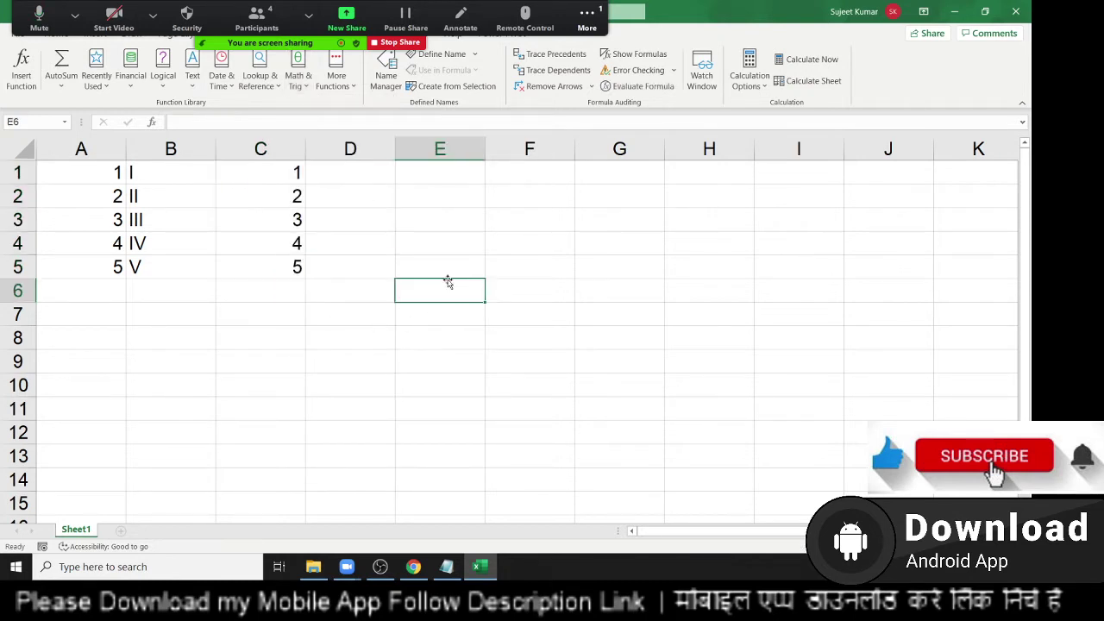
Step: Enter 25.63 in E6 and =ROUND(E6,0) in F6, fixing the missing digits argument
text(25.63)
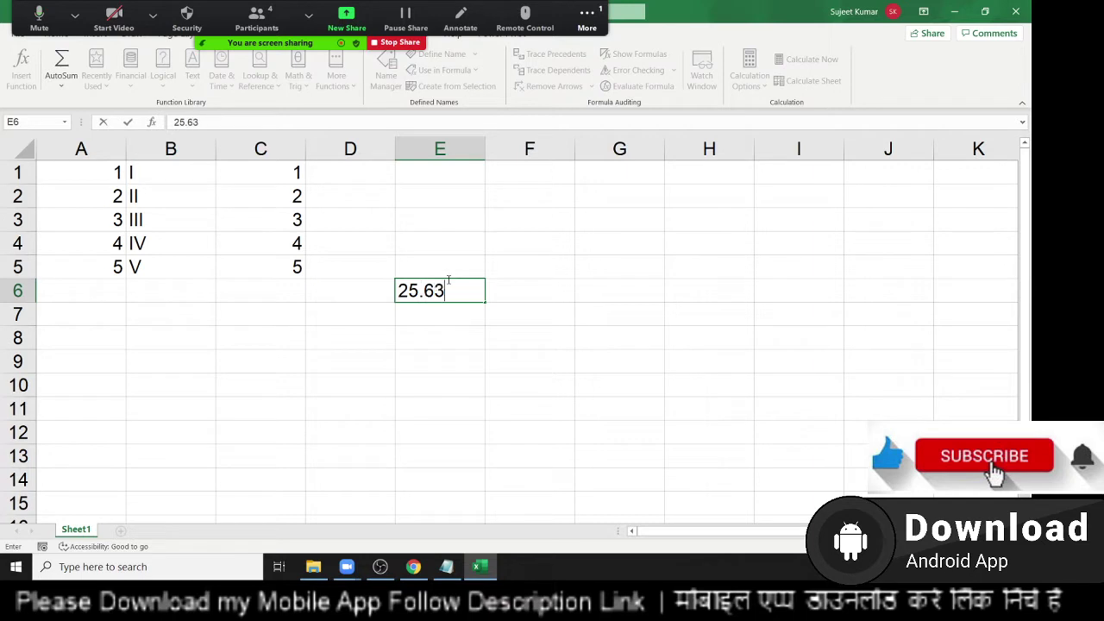
key(Return)
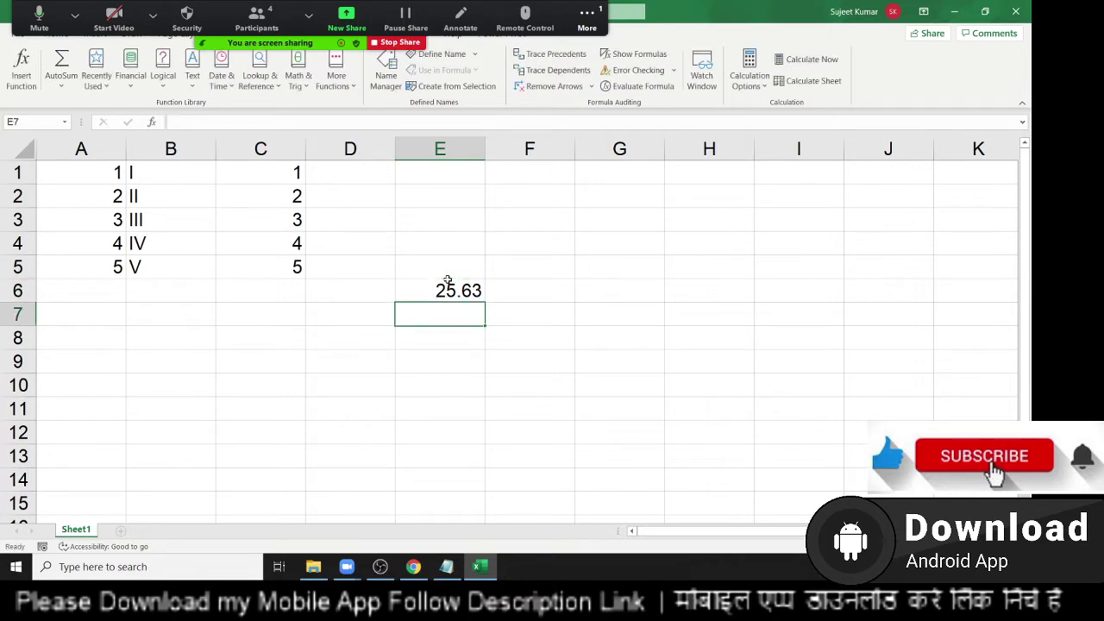
double_click(538, 289)
text(=)
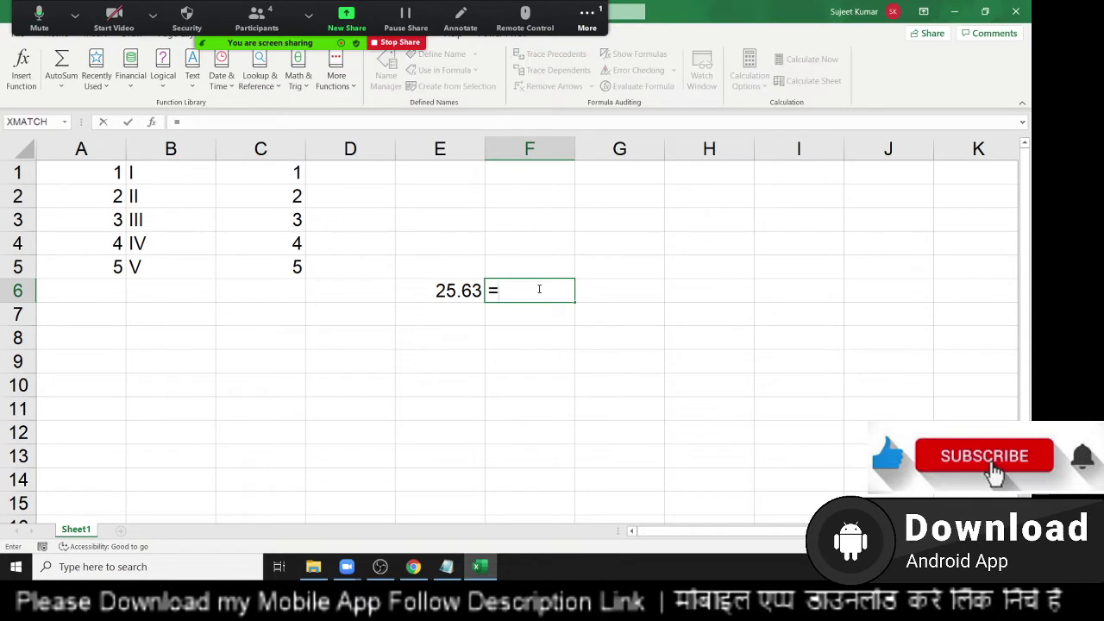
text(rou)
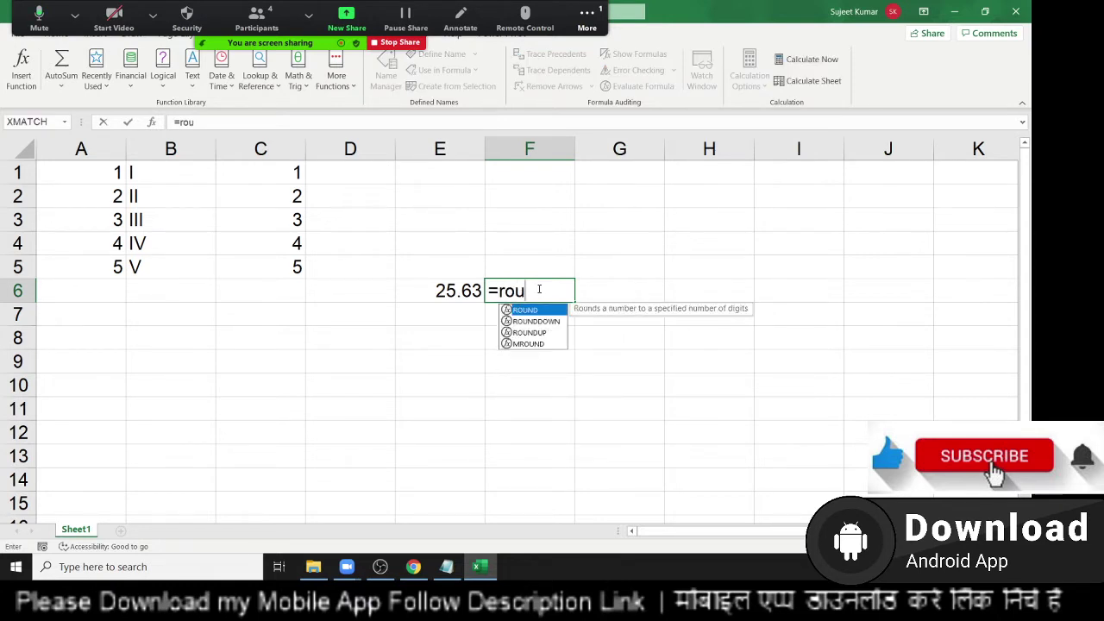
key(Tab)
key(Left)
key(Return)
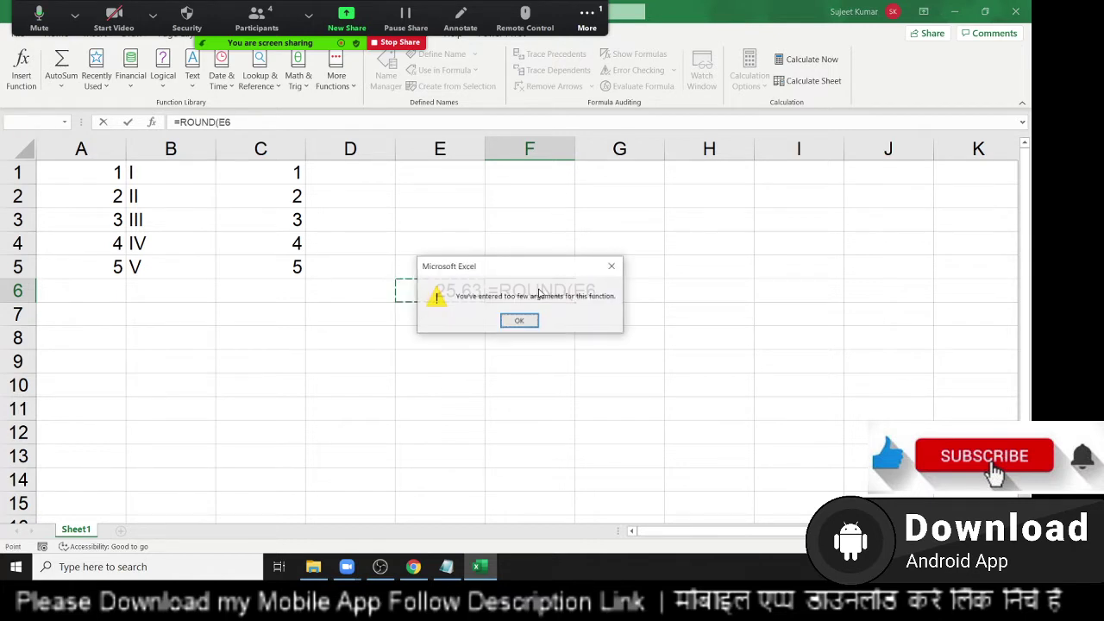
key(Return)
text(,)
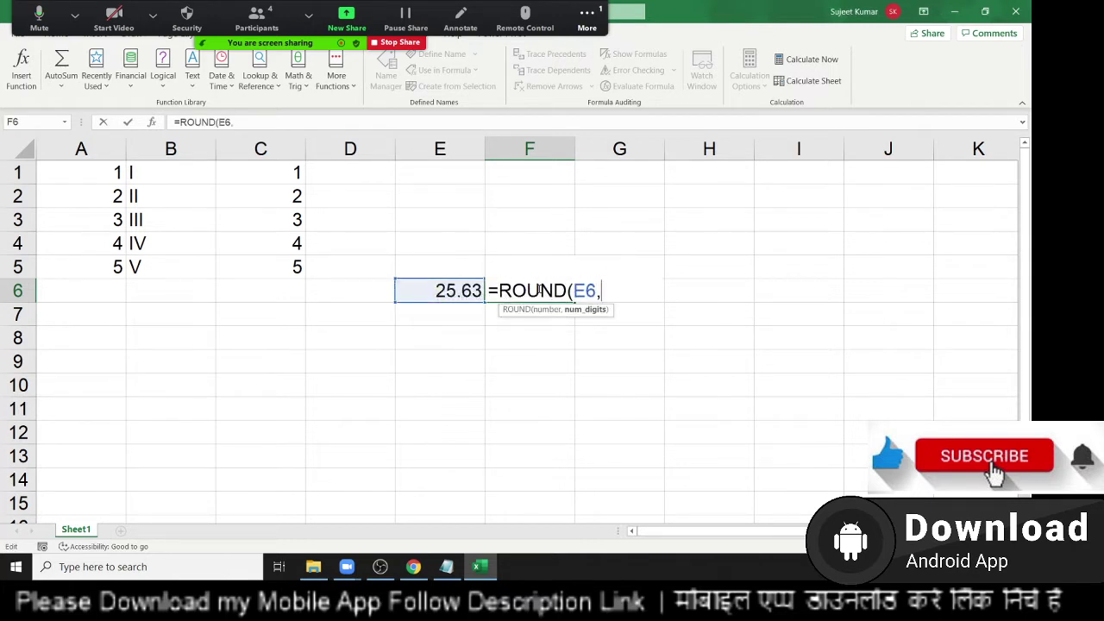
text(0)
key(Return)
click(538, 289)
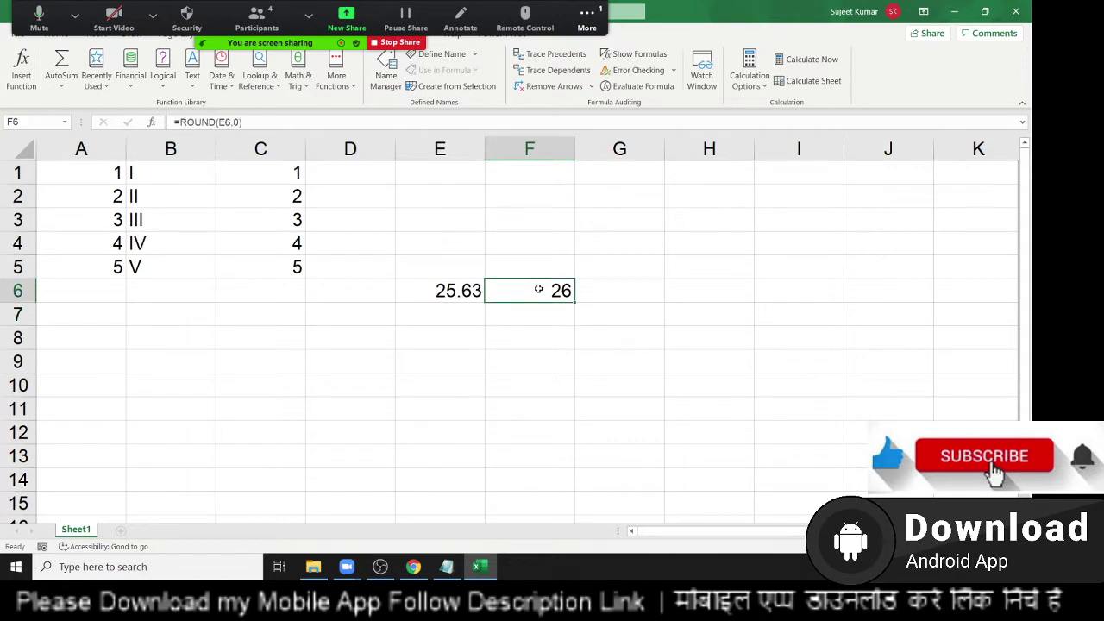
key(Return)
Step: Enter =ROUNDDOWN(E6,0) in G6 to show 25
key(Up)
key(Right)
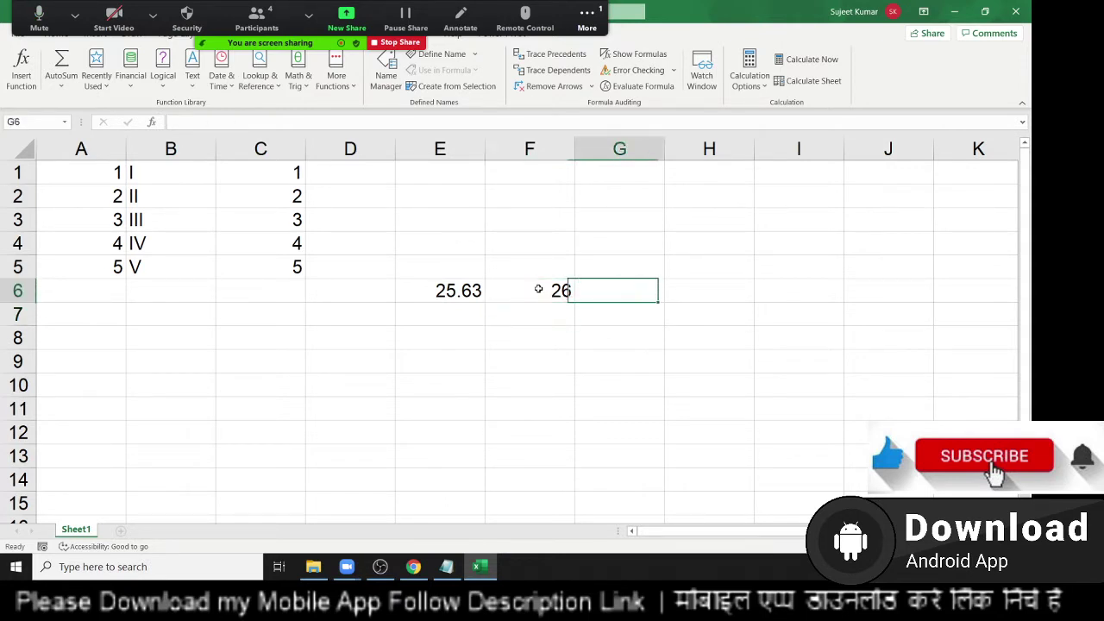
text(=rou)
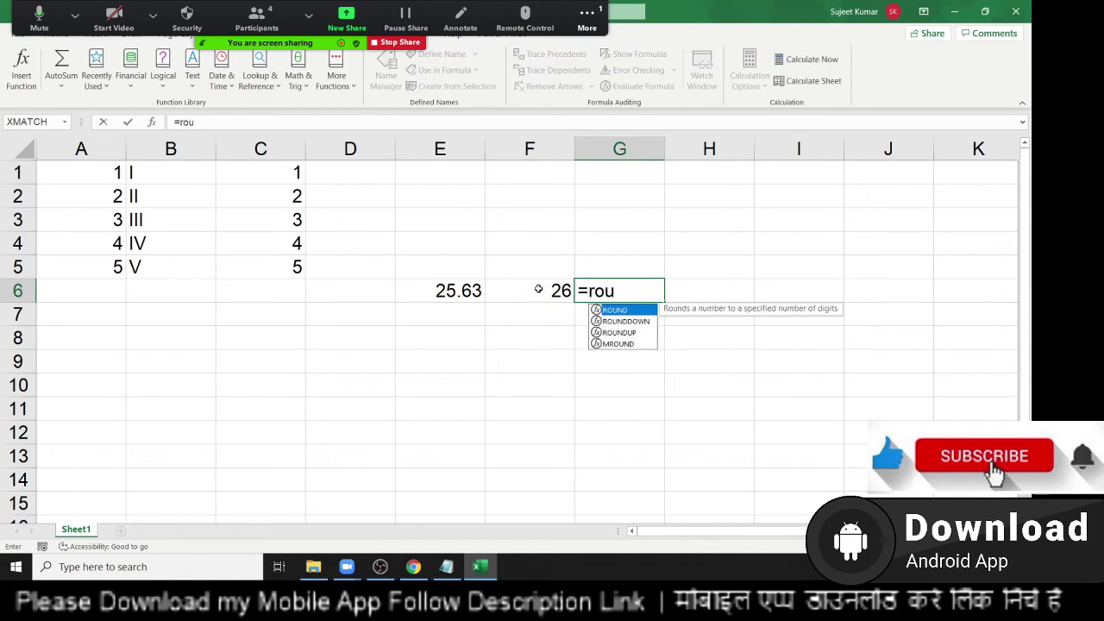
key(Down)
key(Tab)
key(Left)
key(Left)
text(,)
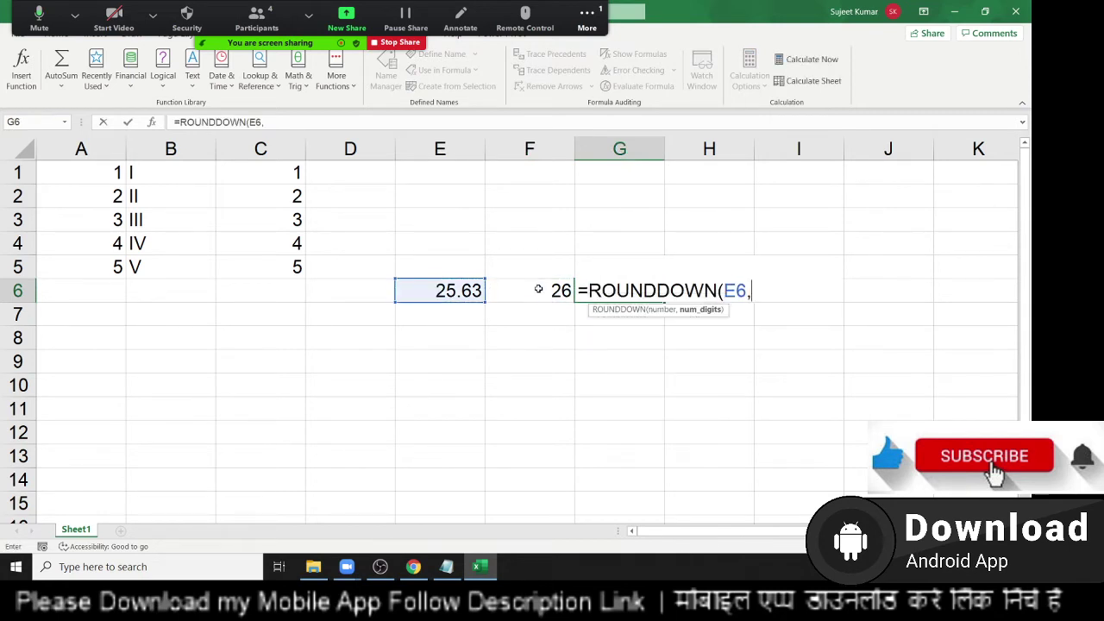
text(0)
key(Return)
key(Up)
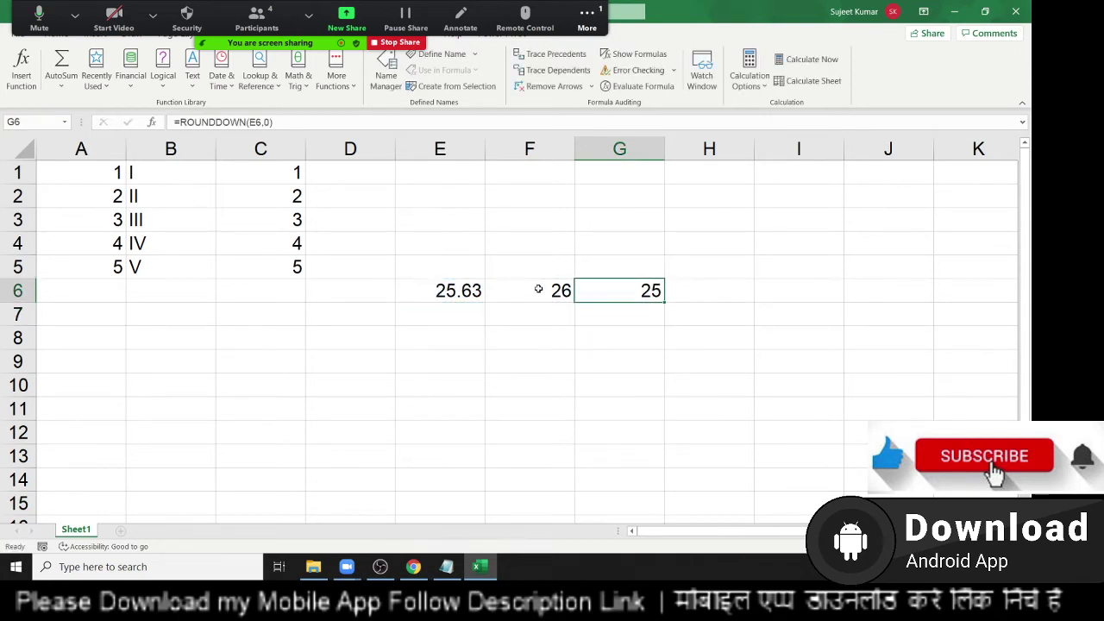
Step: Enter =ROUNDUP(E6,0) in H6 to show 26
key(Right)
text(=)
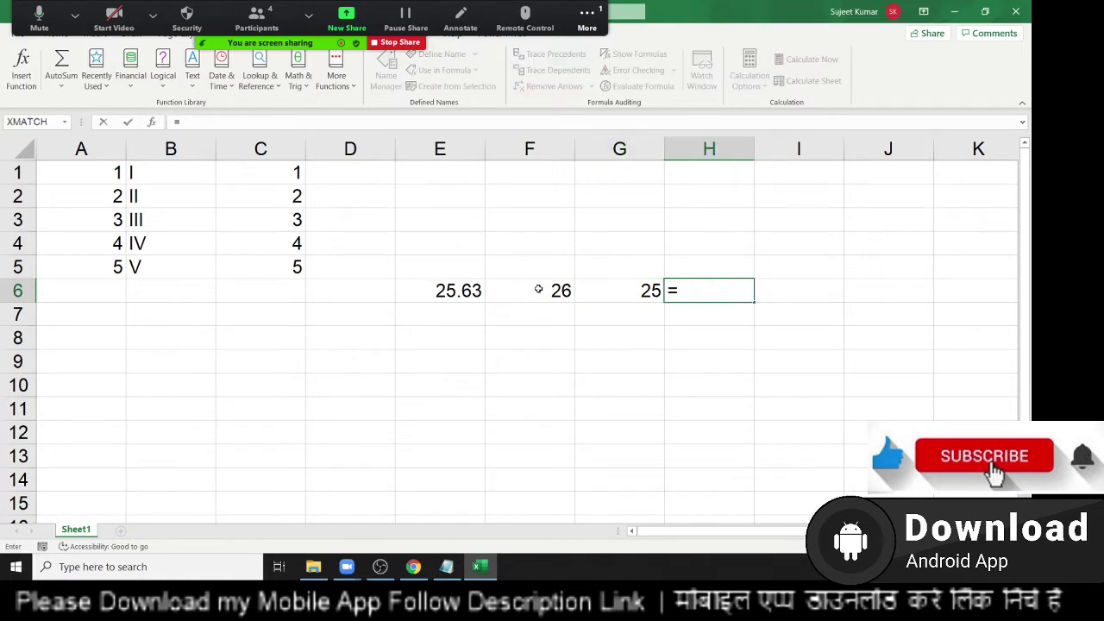
text(rou)
key(Down)
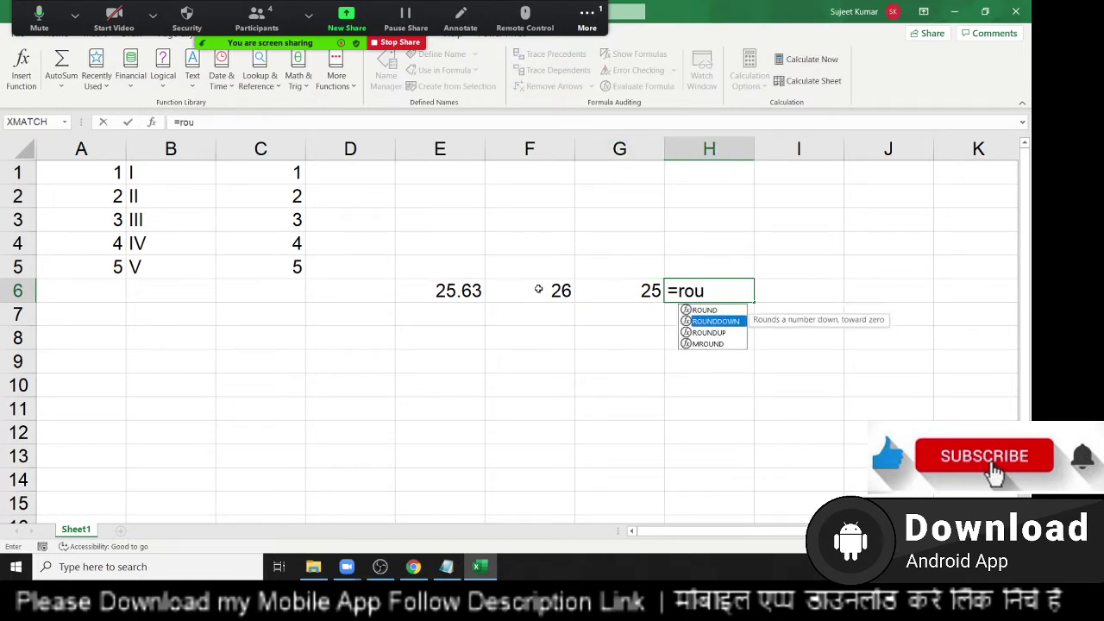
key(Down)
key(Tab)
key(Left)
key(Left)
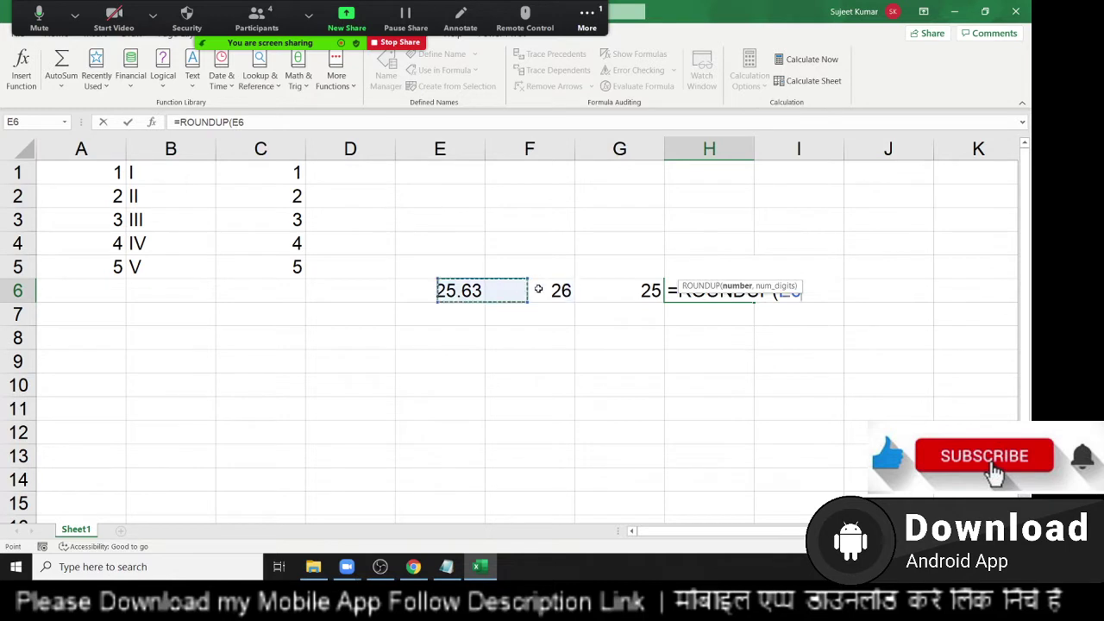
text(,0)
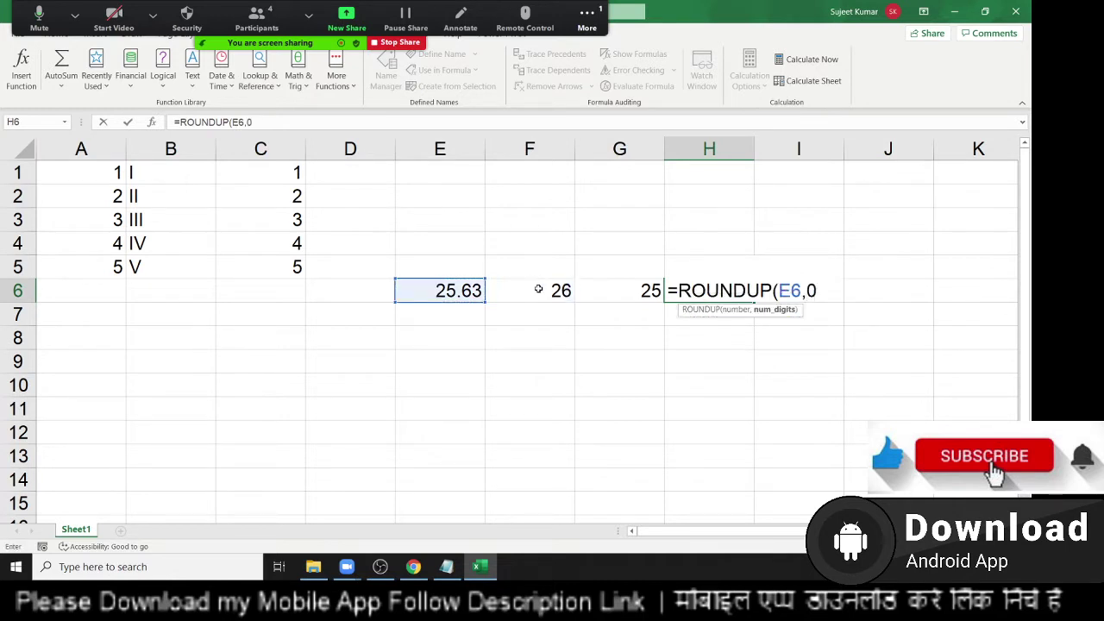
key(ctrl+Return)
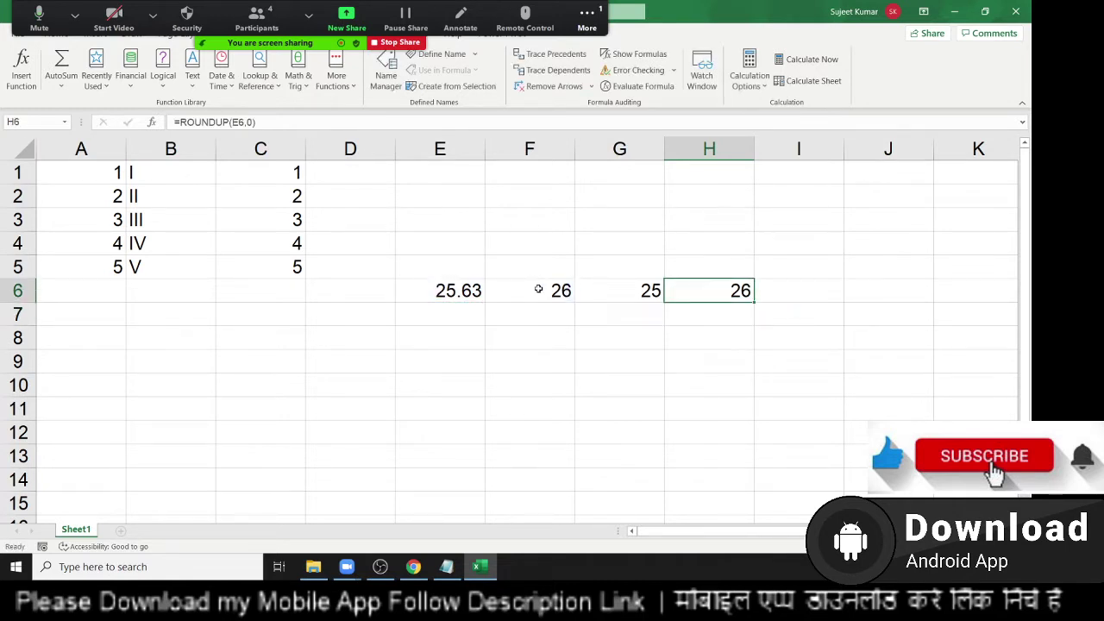
key(Left)
key(Left)
key(Left)
Step: Change E6 to 25.01 and check the ROUND and ROUNDDOWN results in F6 and G6
text(25.)
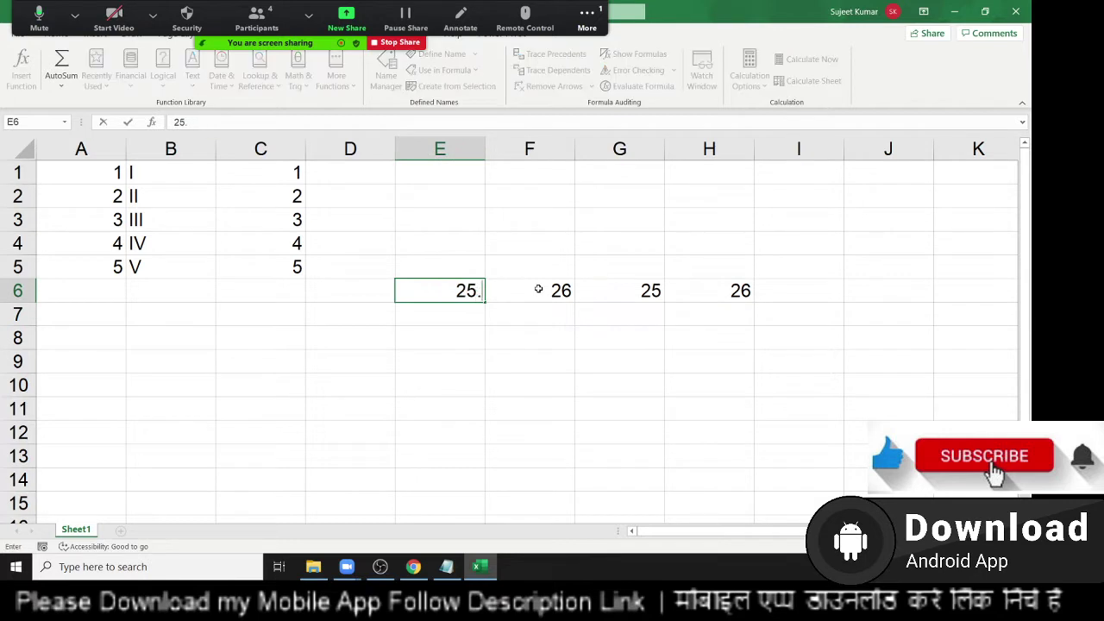
text(01)
key(Return)
key(Up)
key(Right)
key(Right)
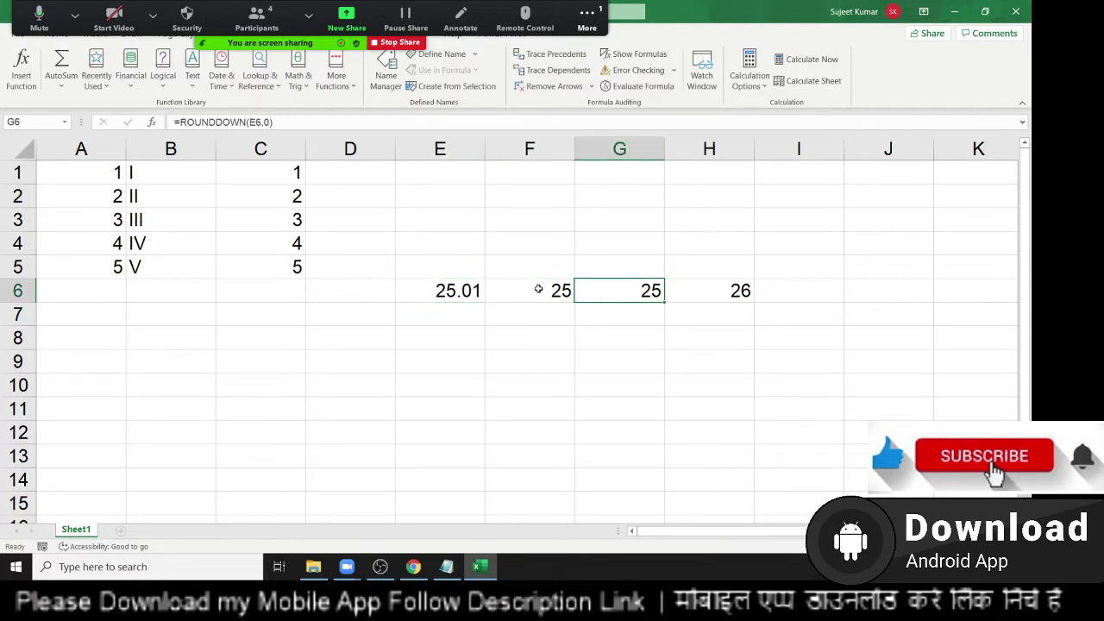
key(Right)
key(Left)
key(Left)
key(Left)
Step: Change E6 to 25.9 and inspect the ROUND, ROUNDDOWN and ROUNDUP formulas in F6:H6
text(25.9)
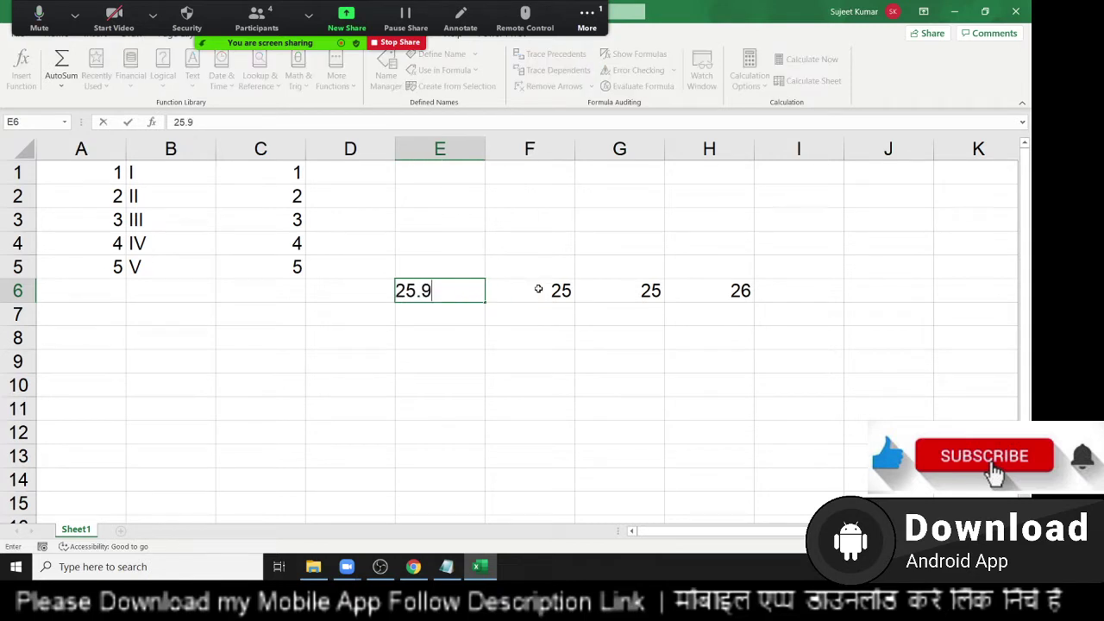
key(Return)
key(Up)
key(Right)
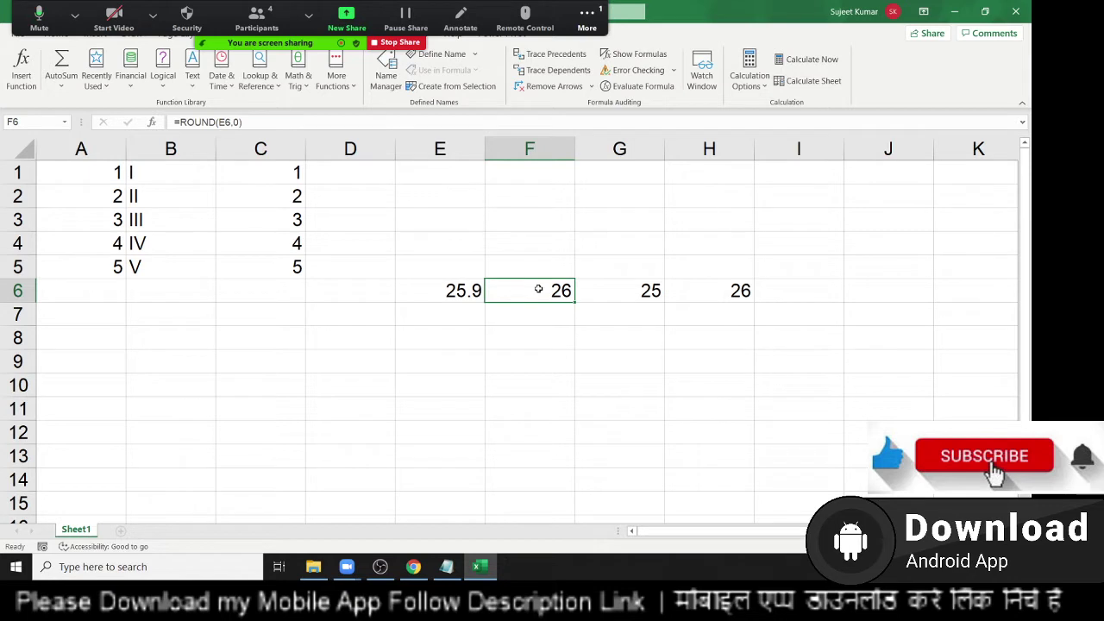
key(Right)
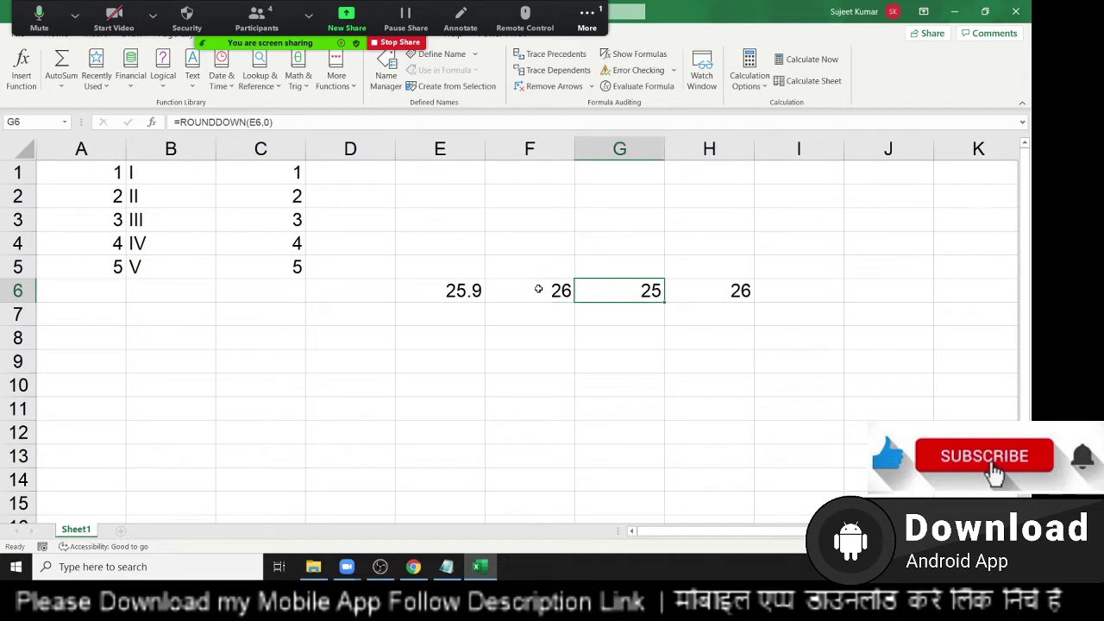
key(Right)
key(Left)
key(Left)
key(Left)
key(Left)
key(Down)
key(Down)
key(Down)
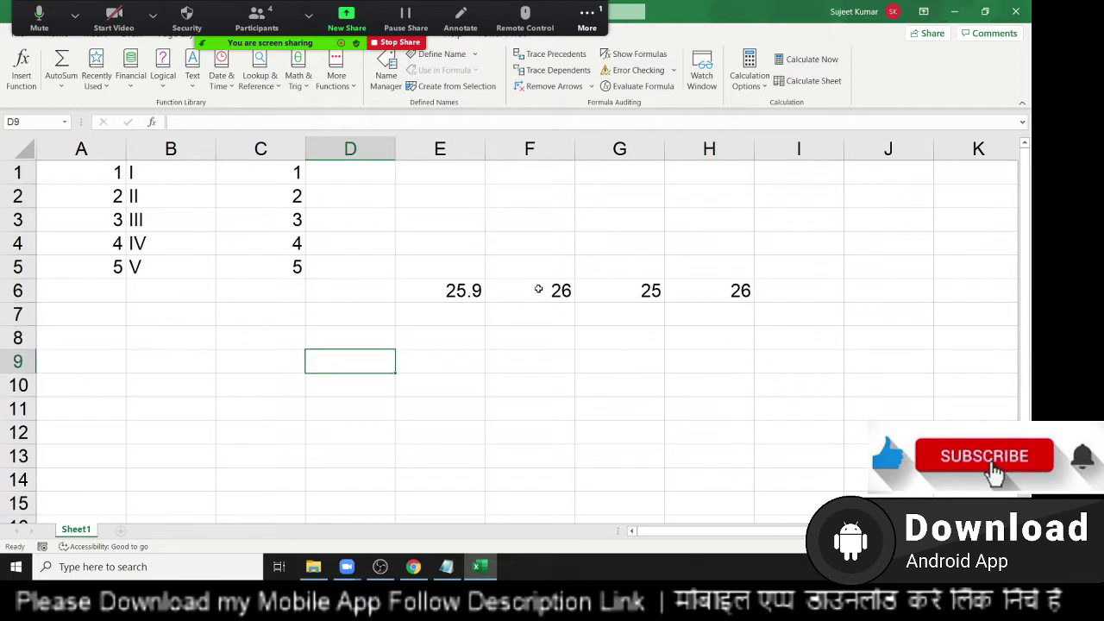
key(Right)
Step: Enter 15283 in E9, replacing an abandoned 15000 entry
text(15000)
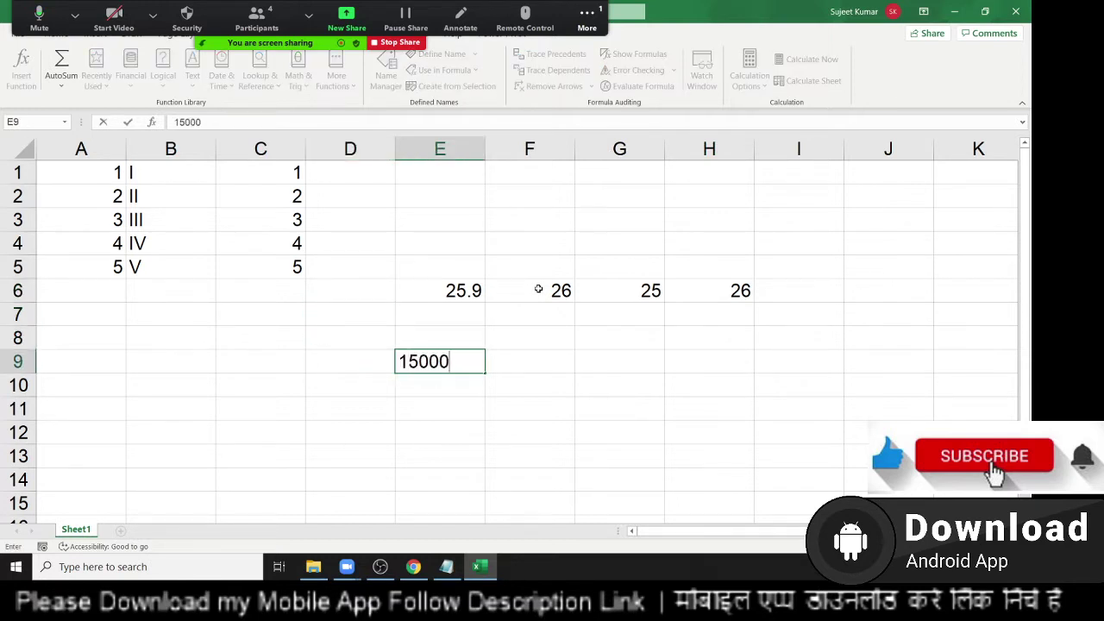
key(Escape)
text(1)
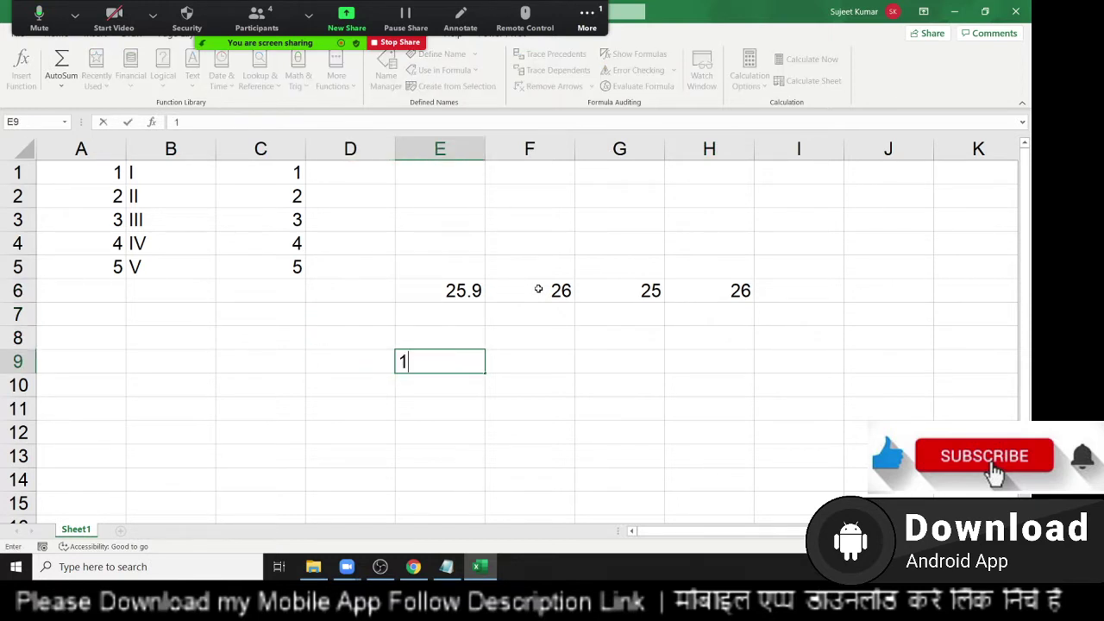
text(528)
text(3)
key(Return)
key(Up)
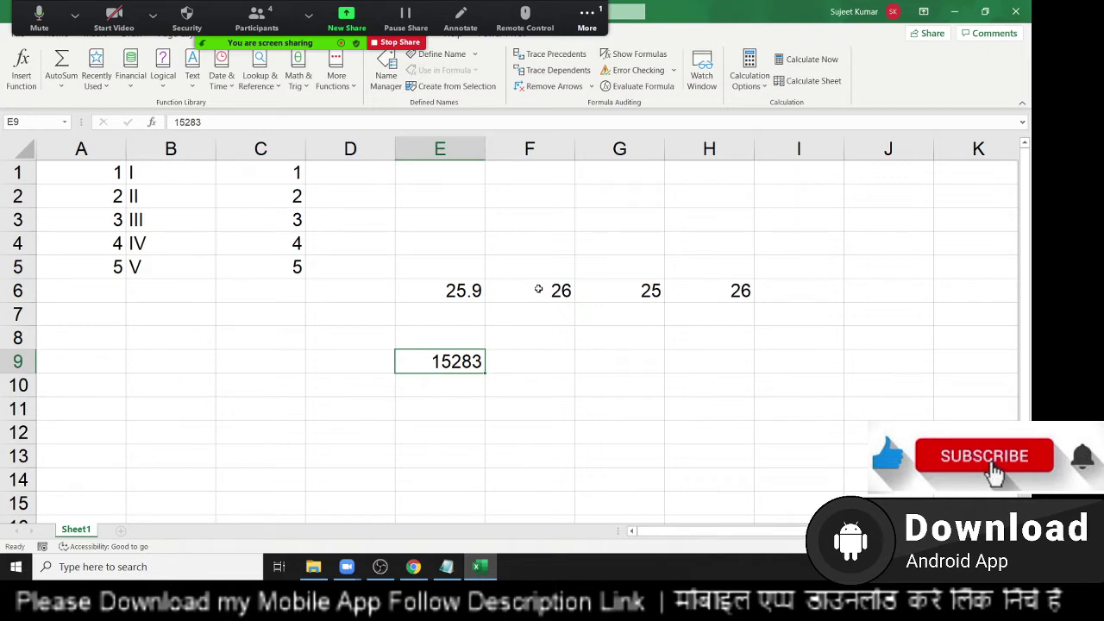
Step: Enter 500 in F8 as the rounding multiple
key(Up)
key(Right)
text(5)
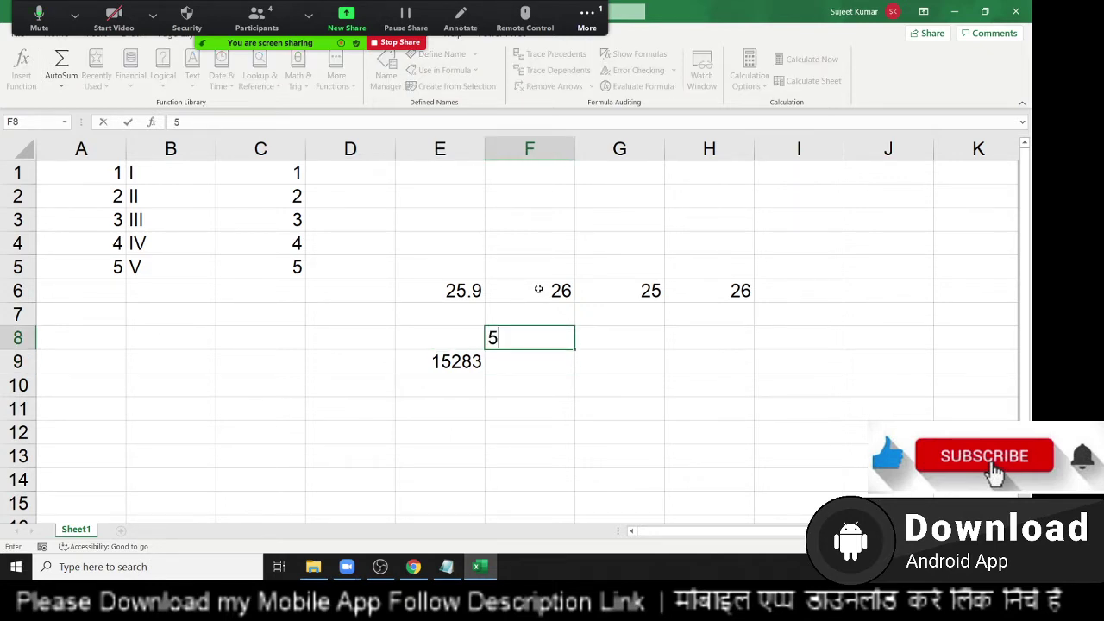
text(00)
key(Return)
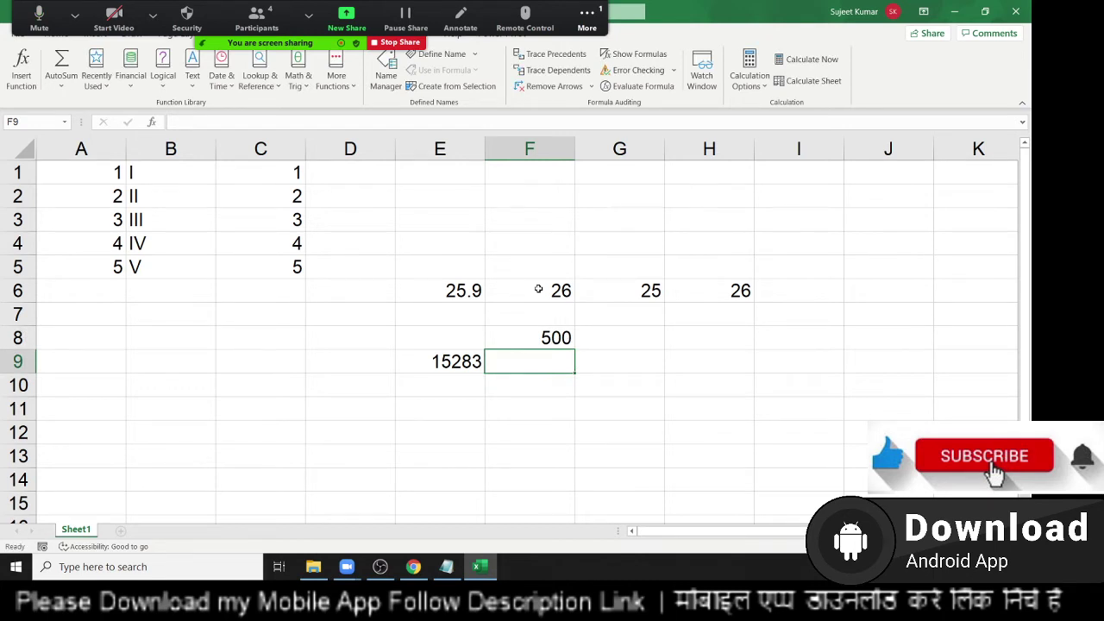
Step: Attempt a CEILING.MATH formula on E9 and F8 in F9, which gets mistyped
text(=cel)
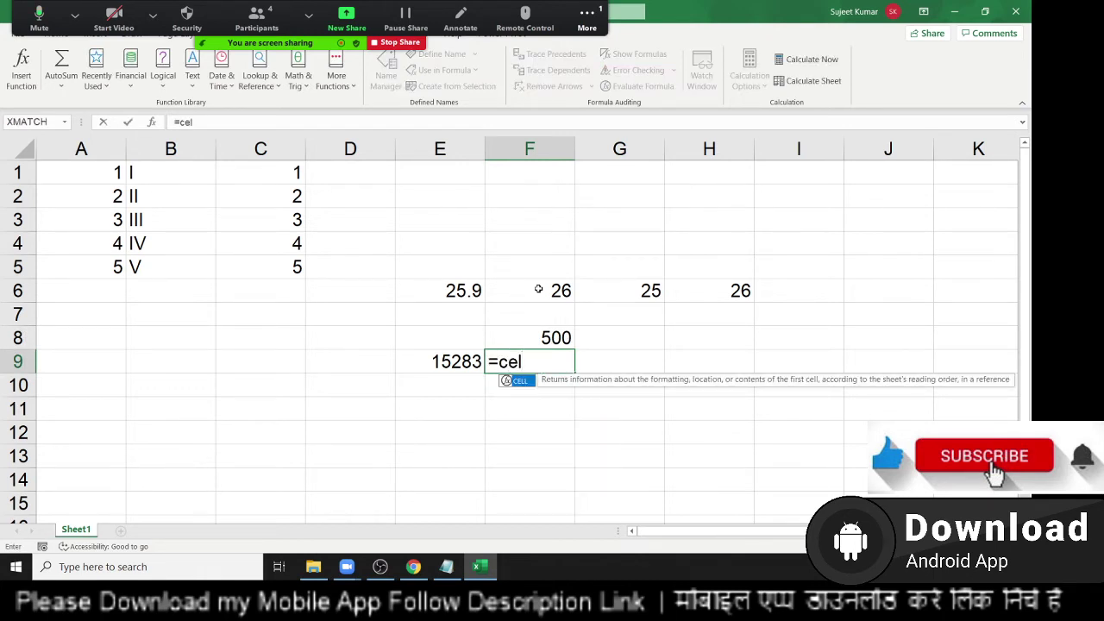
key(BackSpace)
key(BackSpace)
key(Down)
key(Tab)
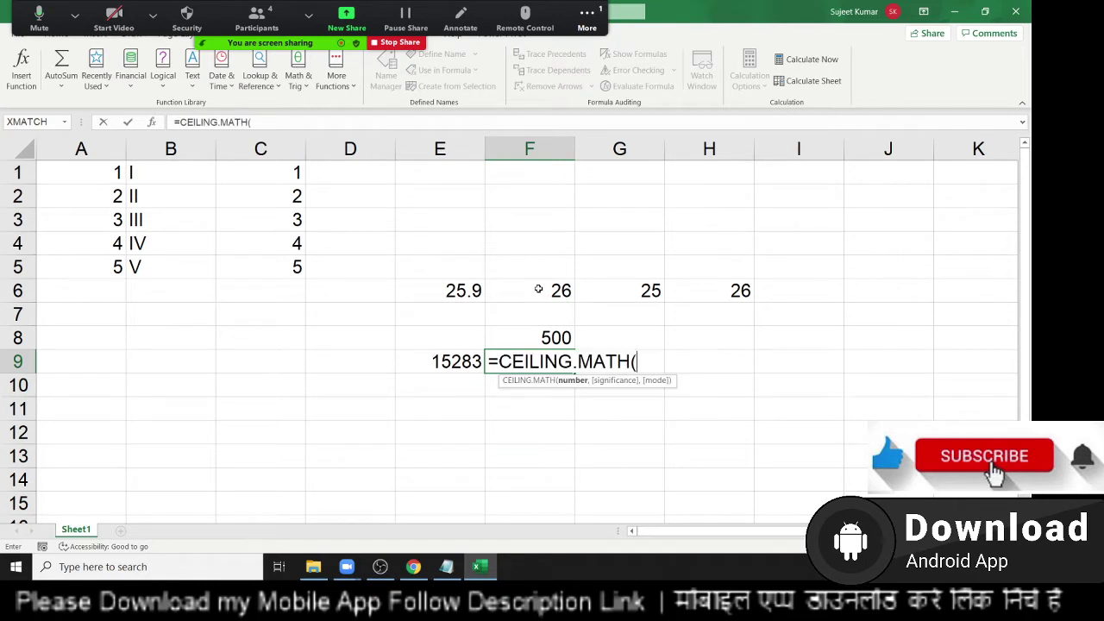
key(Left)
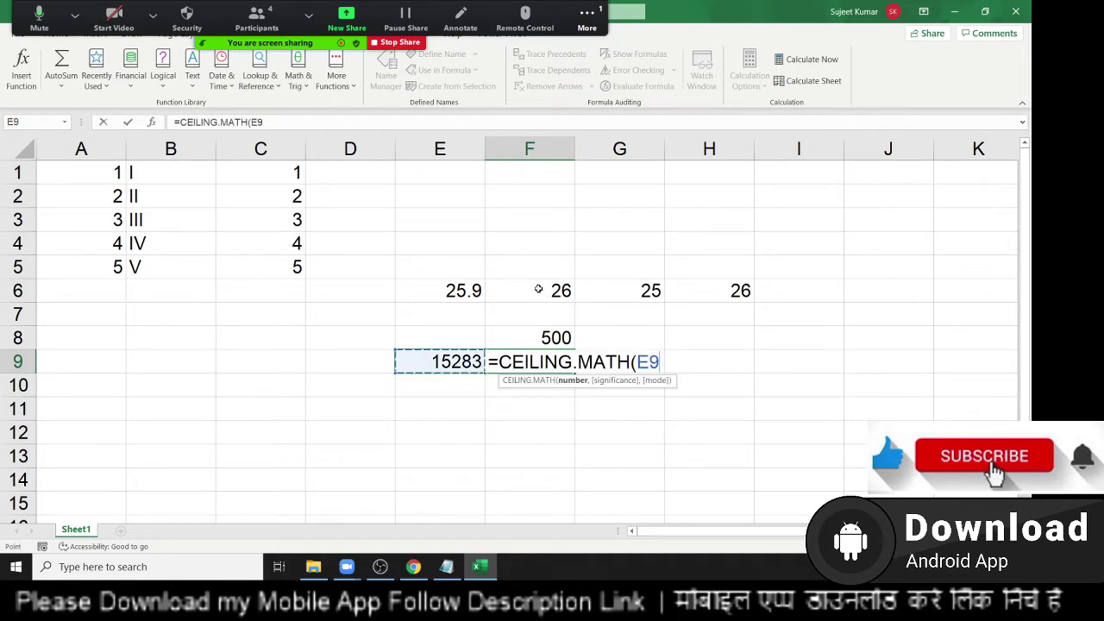
text(.)
key(Up)
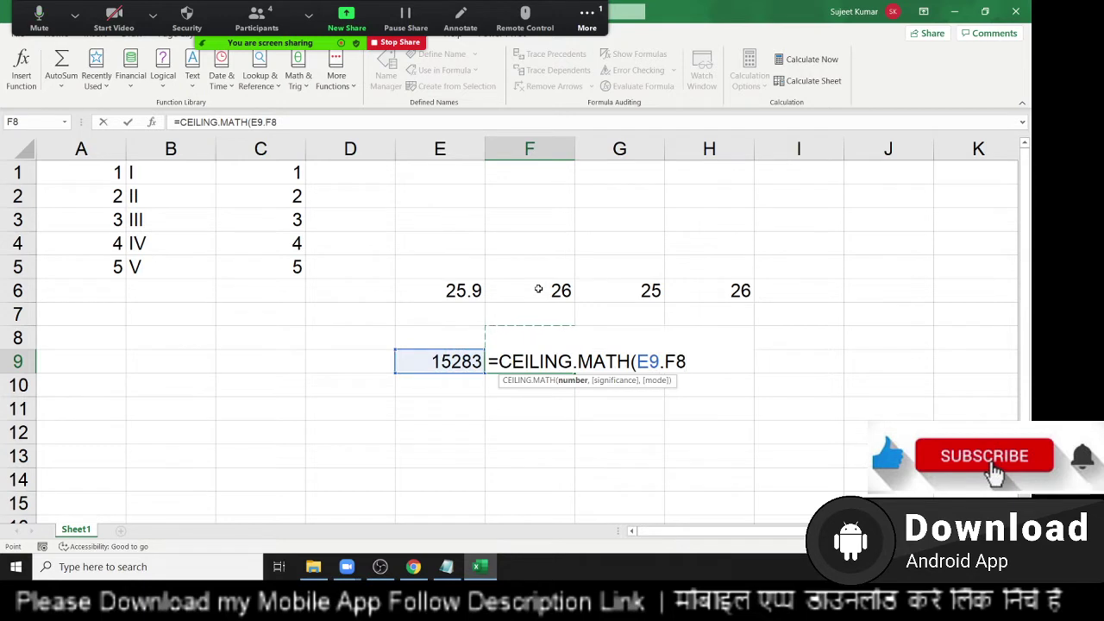
key(Return)
key(Up)
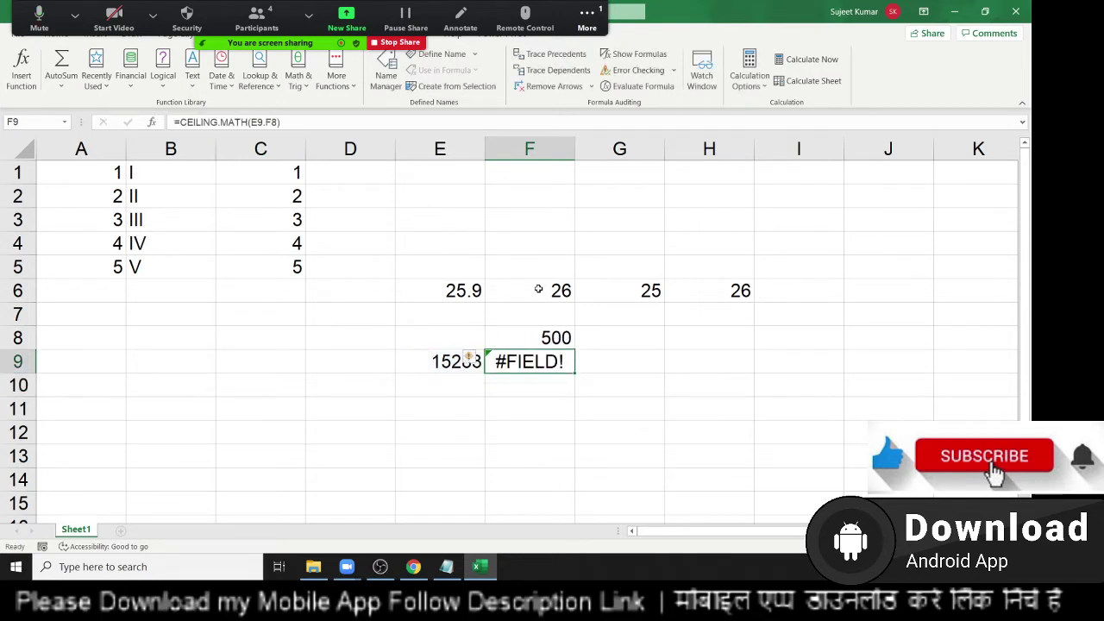
Step: Redo F9 as =CEILING.MATH(E9,F8), accepting Excel's correction, to show 15500
text(==c)
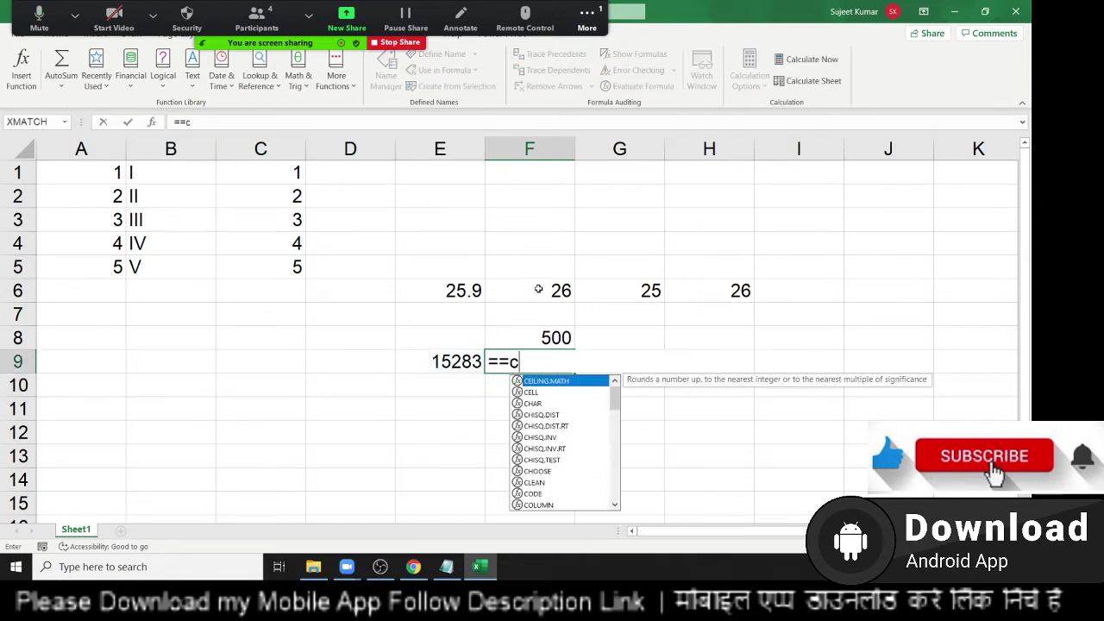
key(Tab)
key(Left)
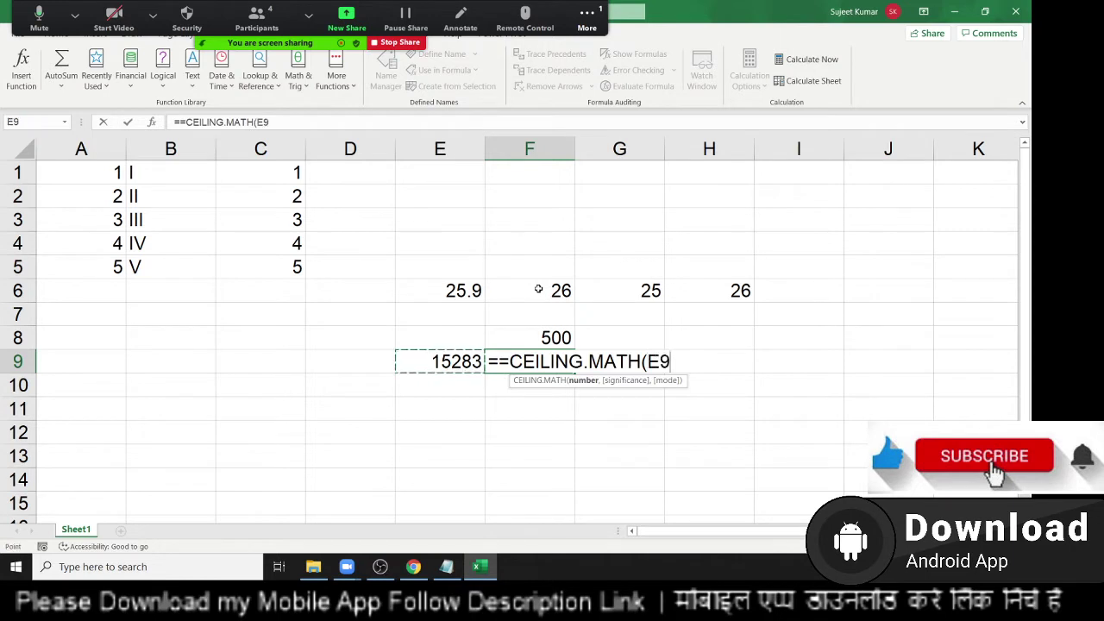
text(,)
key(Up)
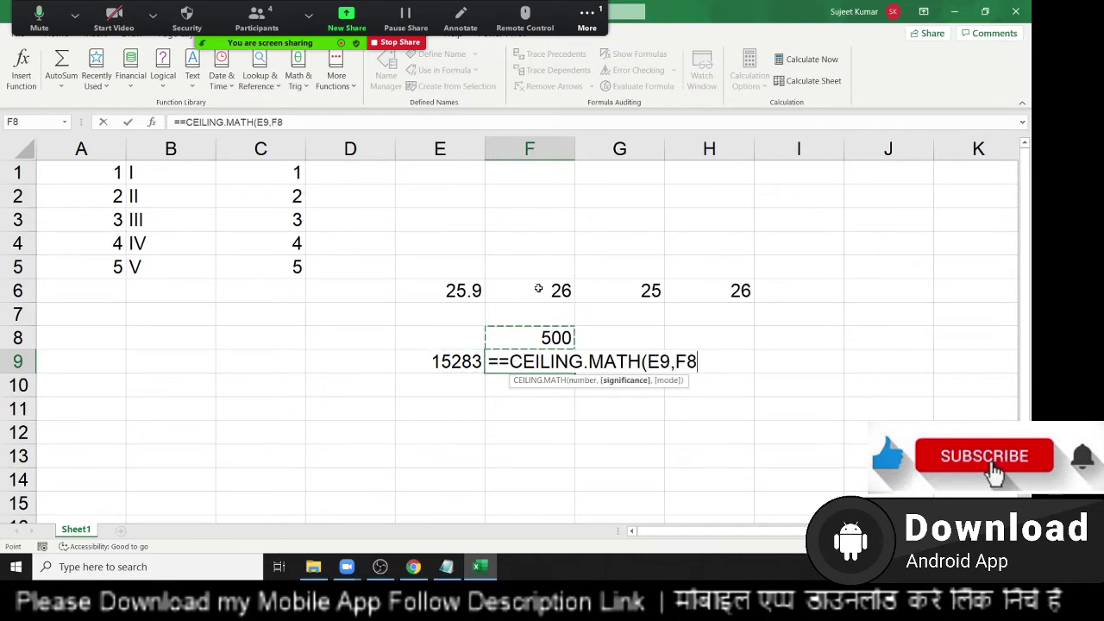
key(Return)
key(Return)
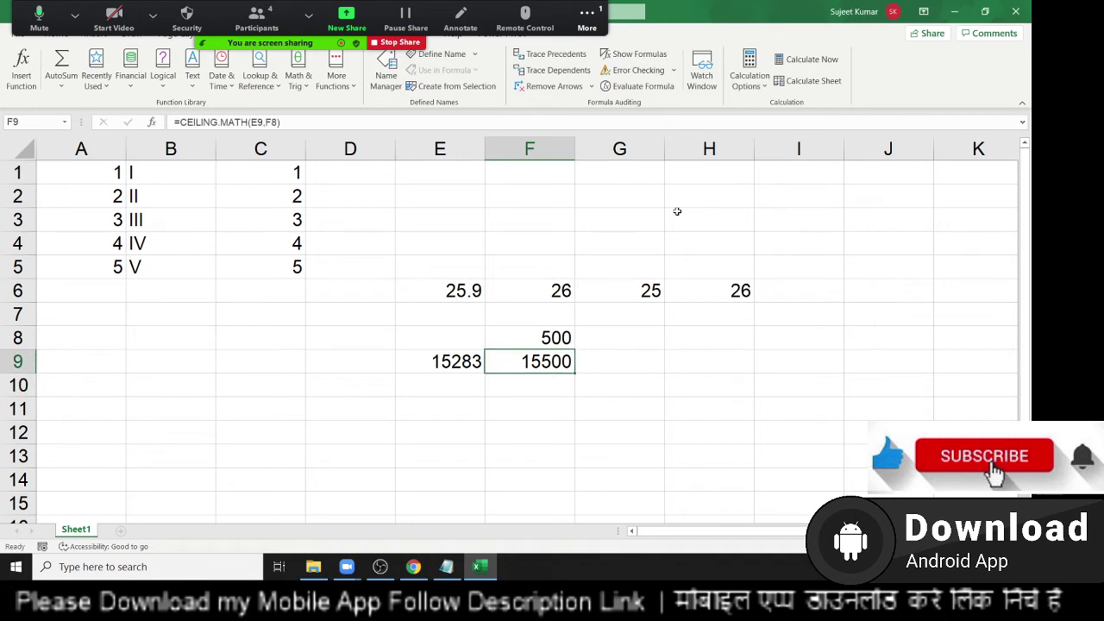
key(Right)
key(Right)
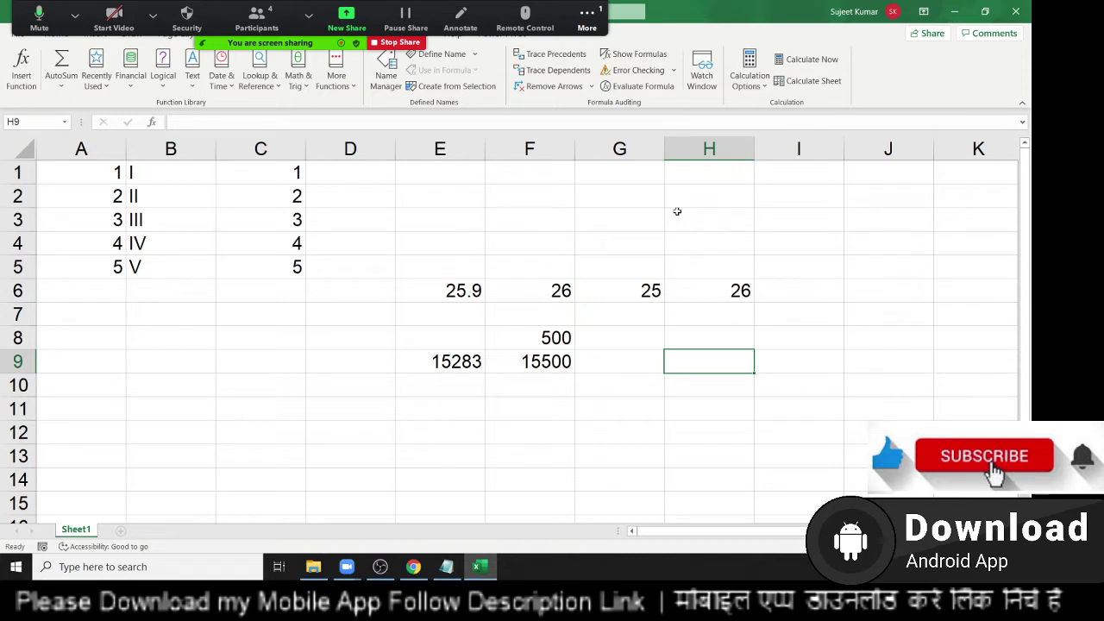
Step: Enter 60 in H9, trying 25 then 120 in I9 and 60 in J9
text(60)
key(Tab)
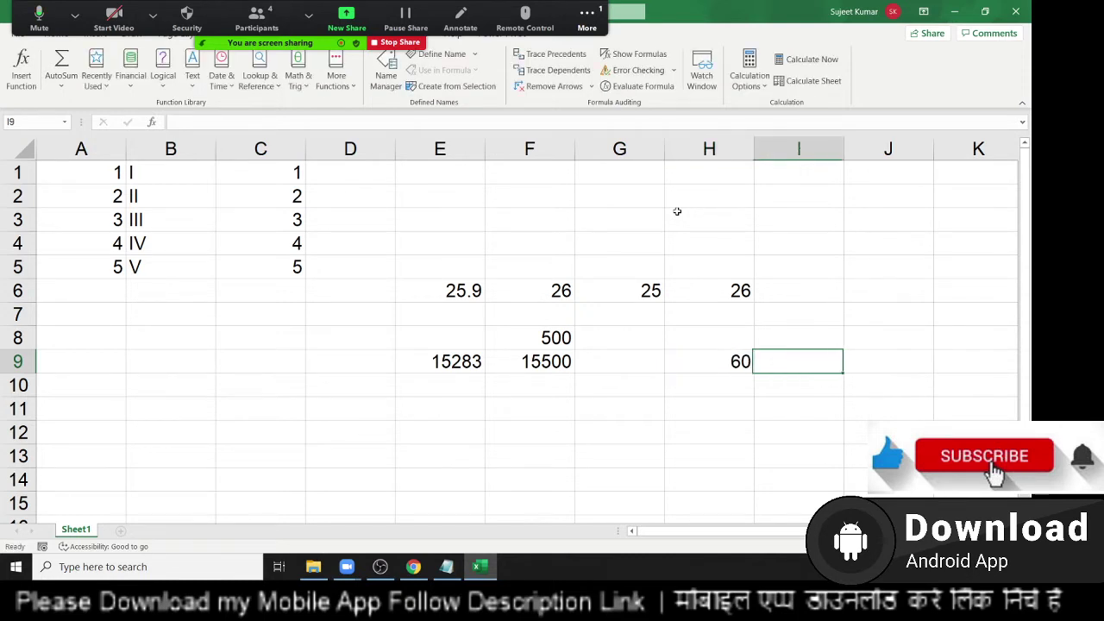
key(Left)
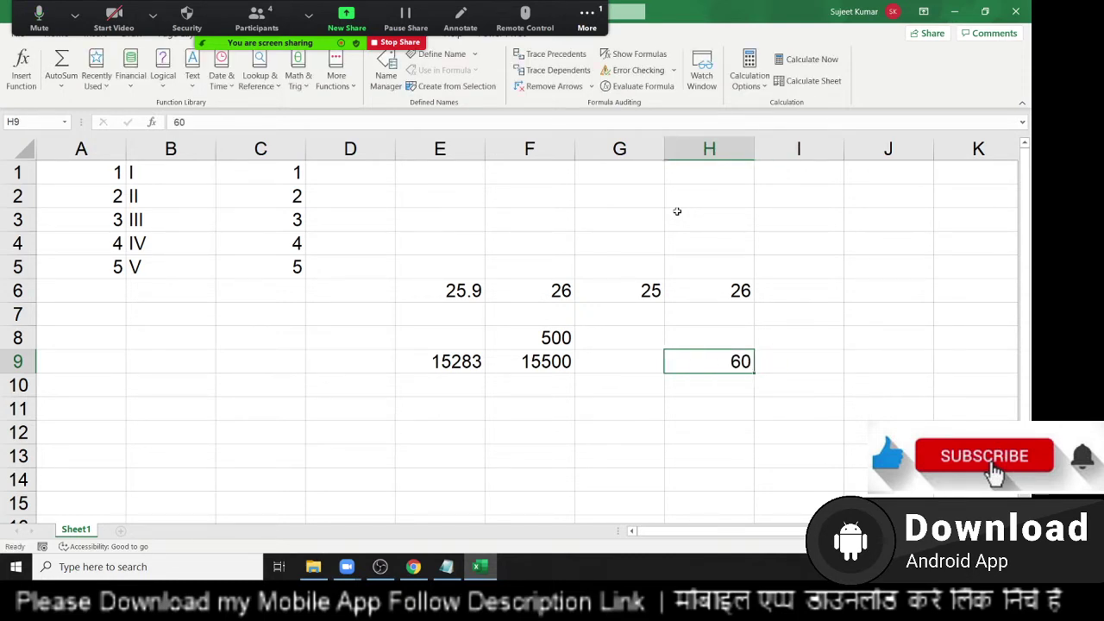
key(Right)
text(25)
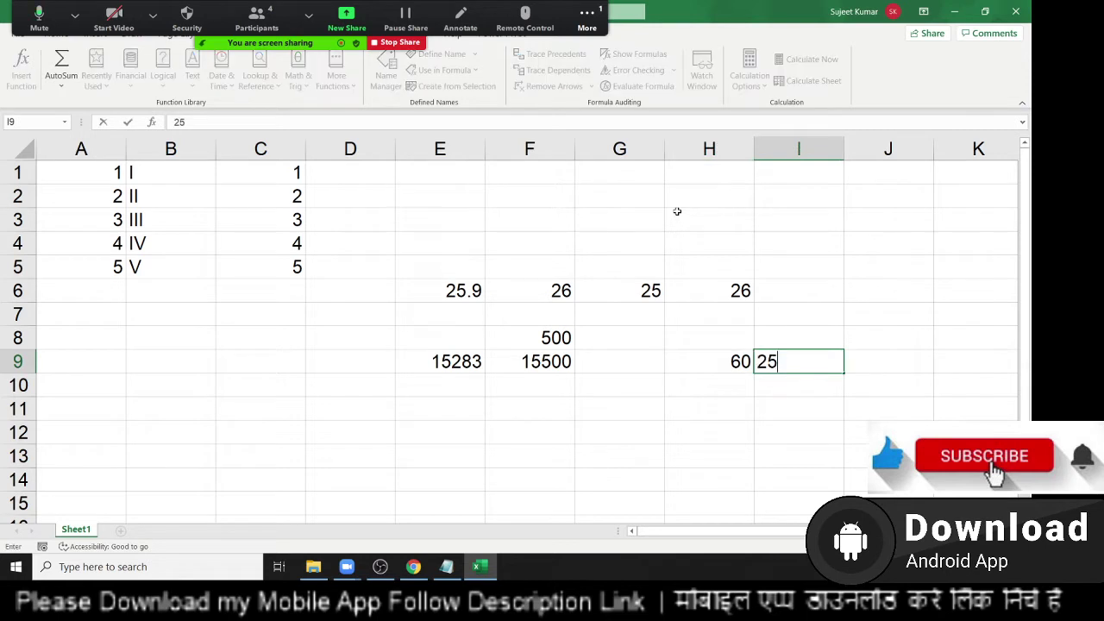
key(Tab)
text(60)
key(Return)
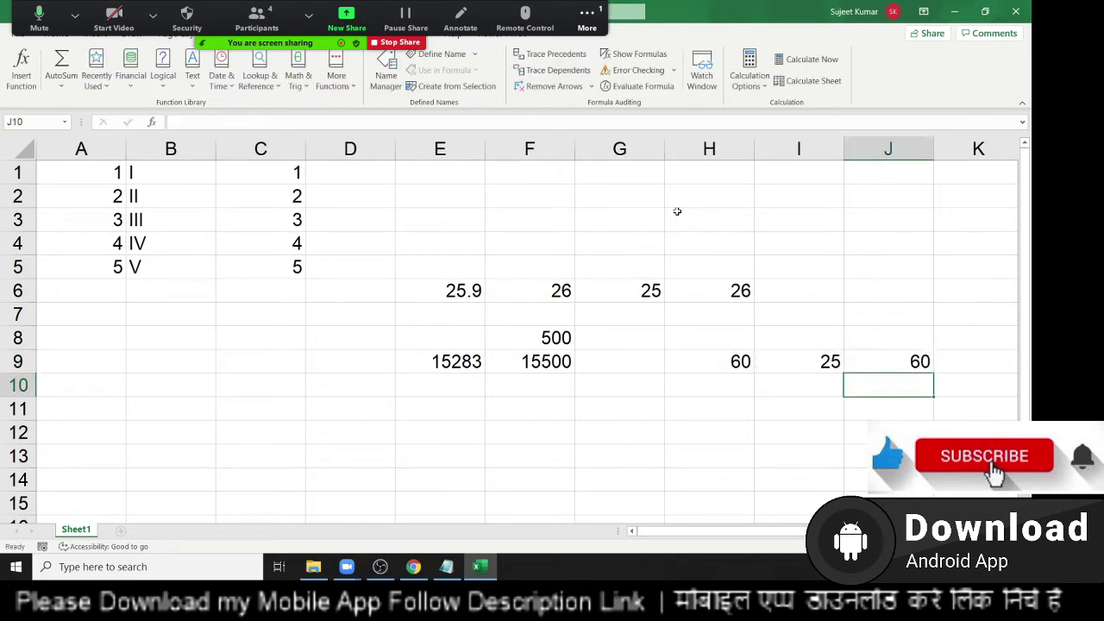
key(Left)
key(Up)
text(120)
key(Return)
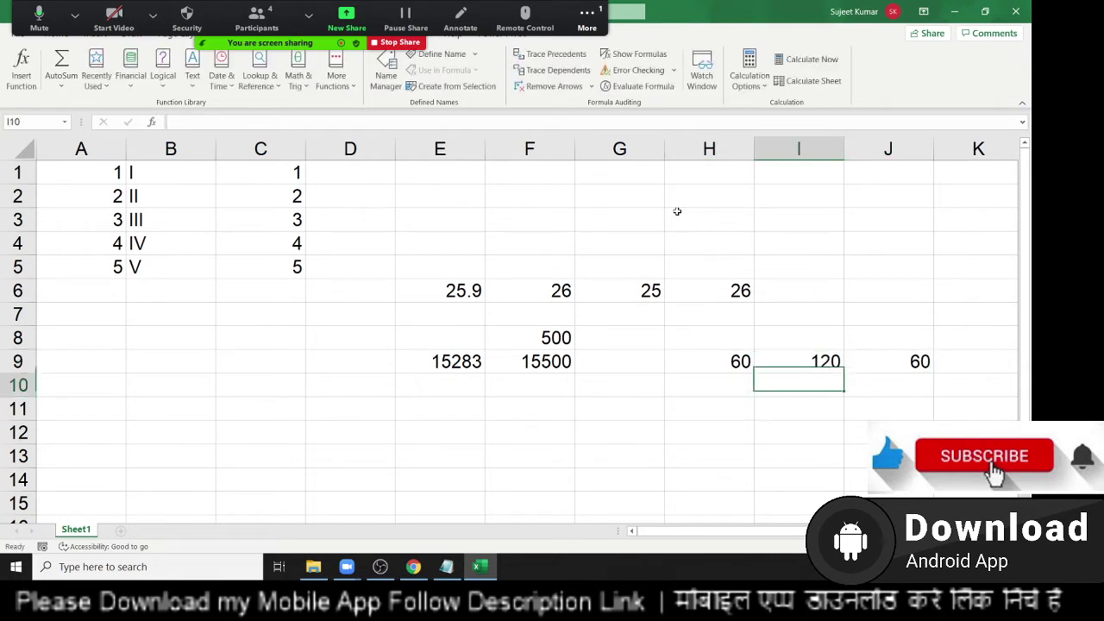
Step: Change I9 to 61, then type and clear a trial 120 in J9
key(Right)
key(Up)
key(Left)
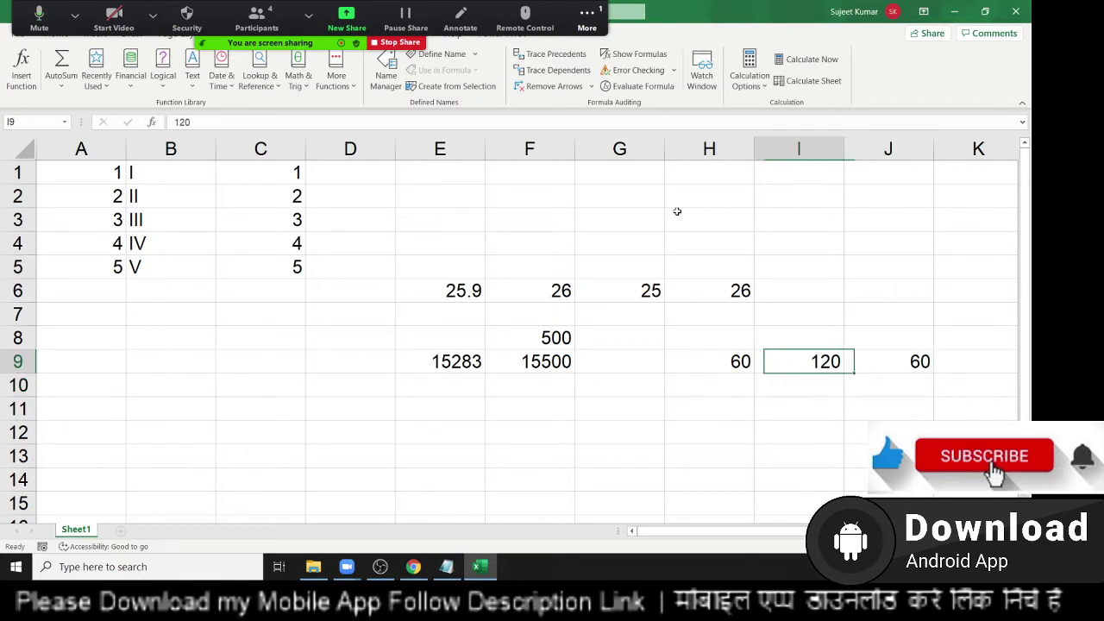
text(61)
key(Right)
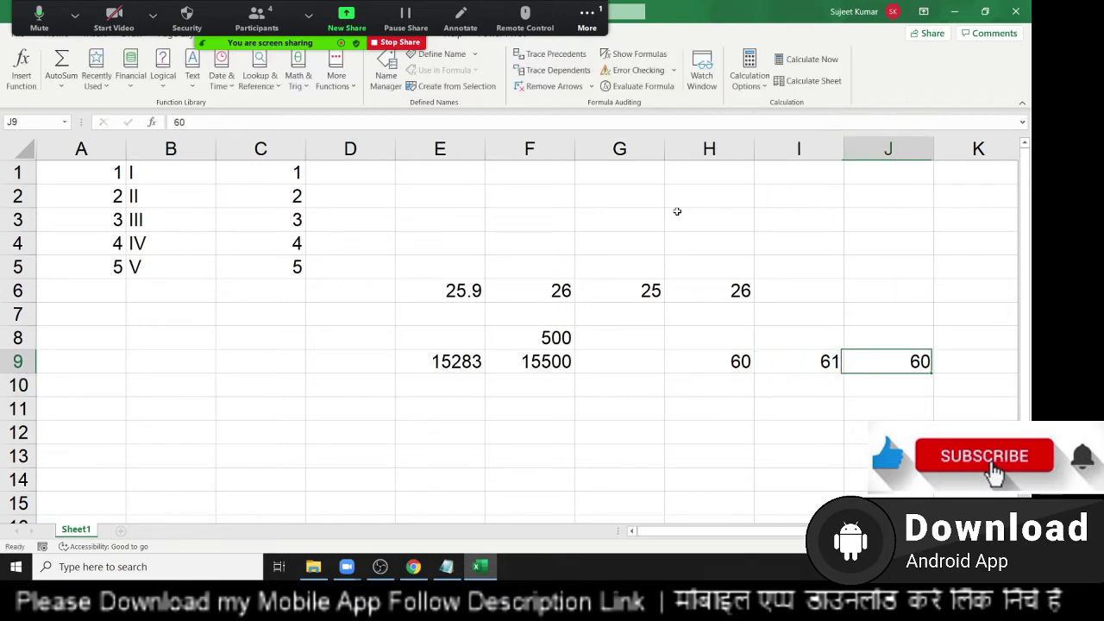
text(120)
key(Right)
key(Left)
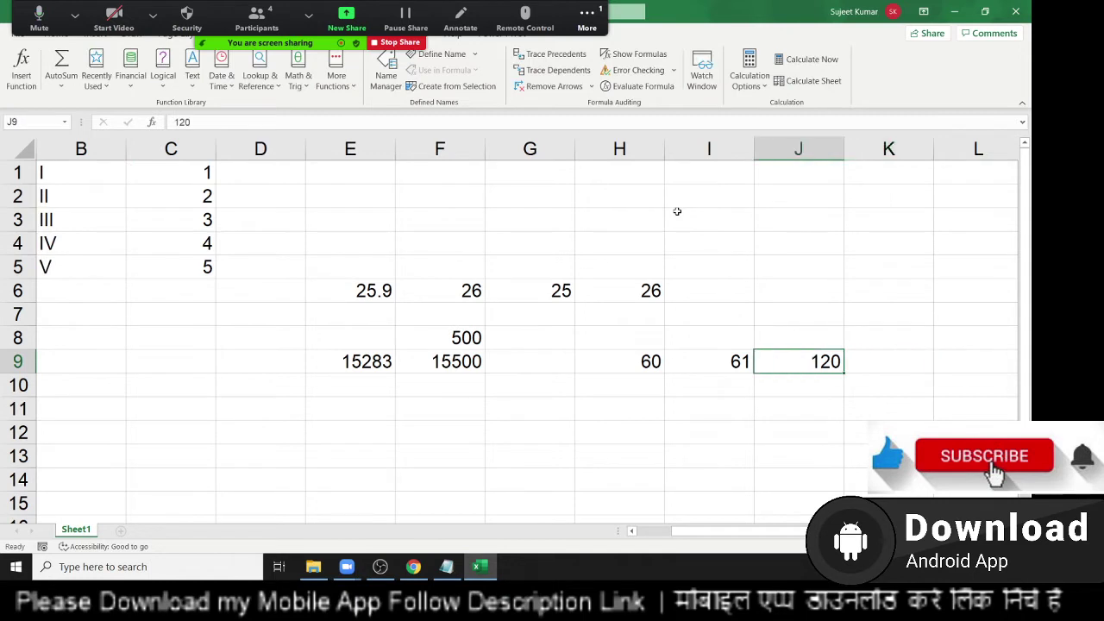
key(Delete)
Step: Enter =CEILING(I9,60) in J9 to round 61 up to 120
text(=cel)
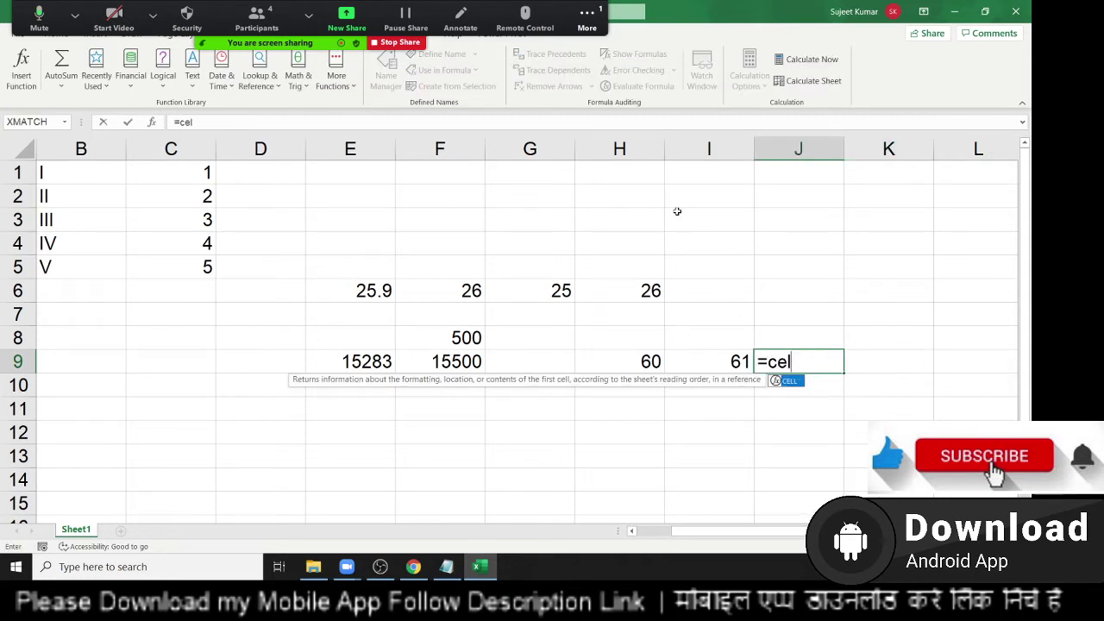
key(BackSpace)
key(BackSpace)
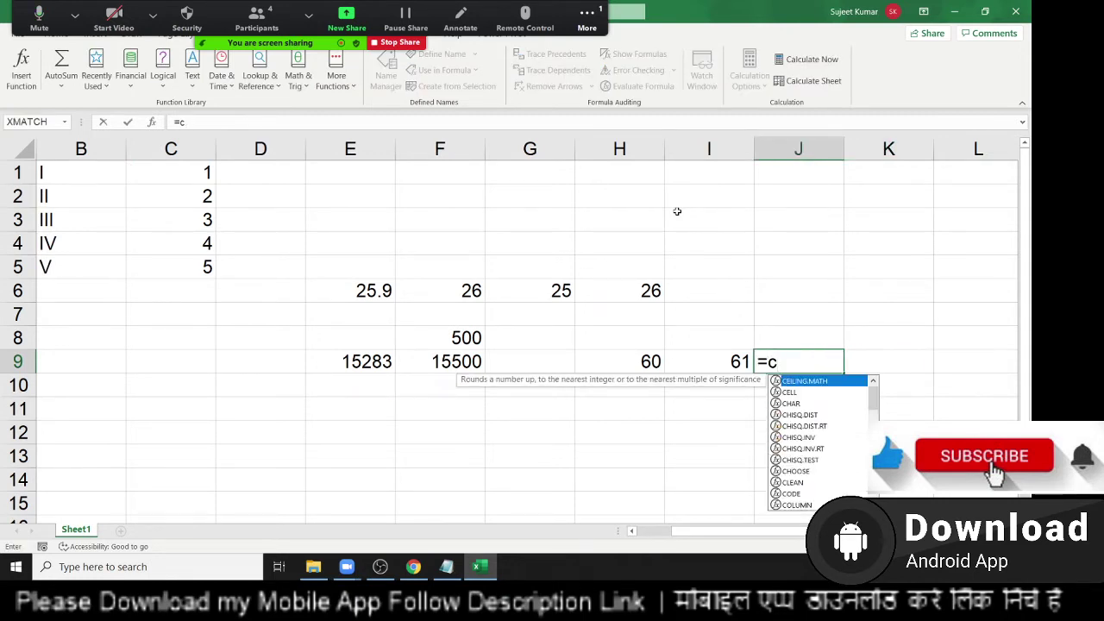
text(e)
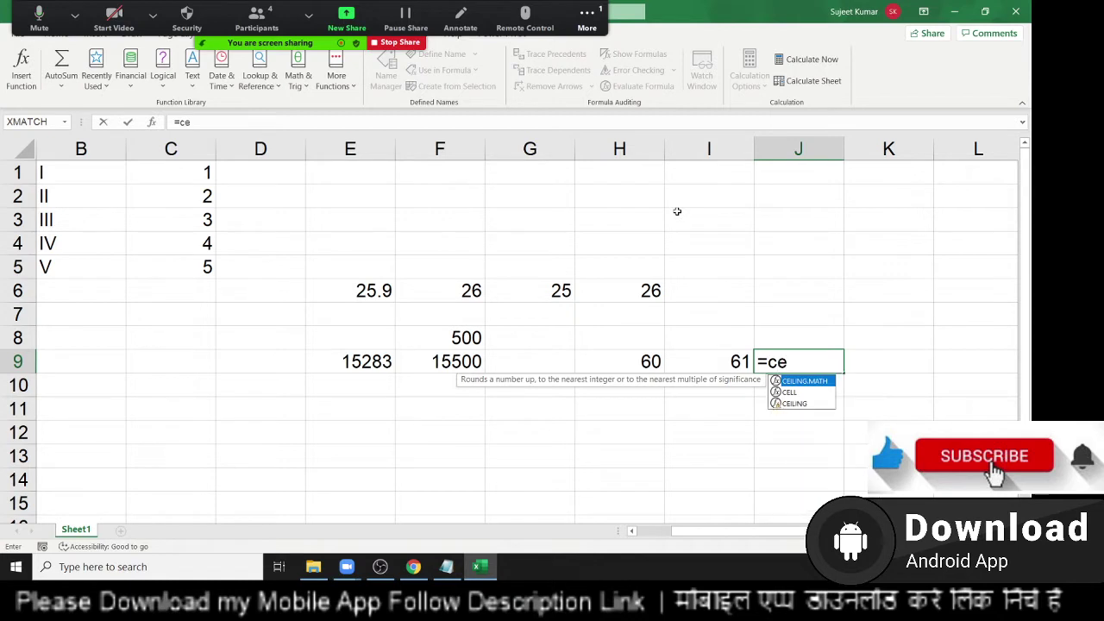
key(Down)
key(Down)
key(Tab)
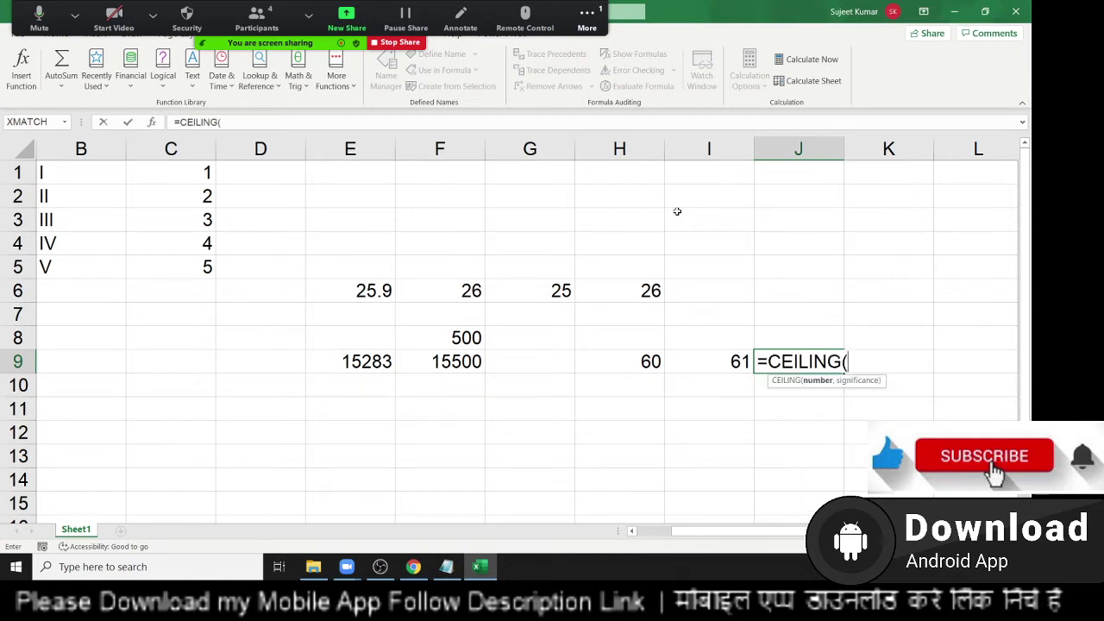
key(Left)
key(Left)
text(,)
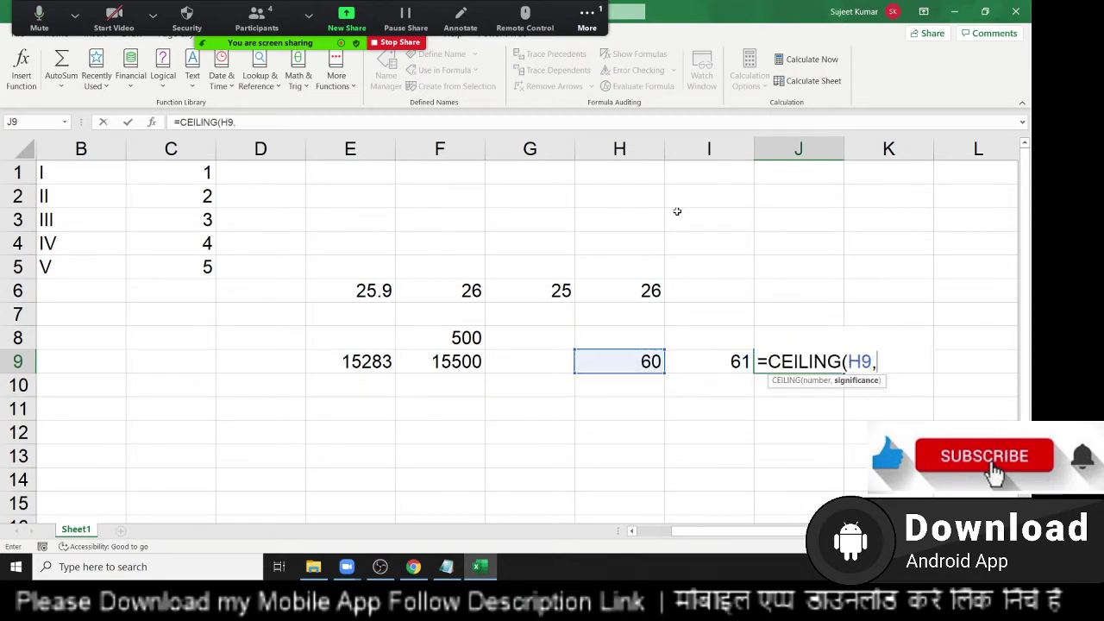
key(BackSpace)
key(BackSpace)
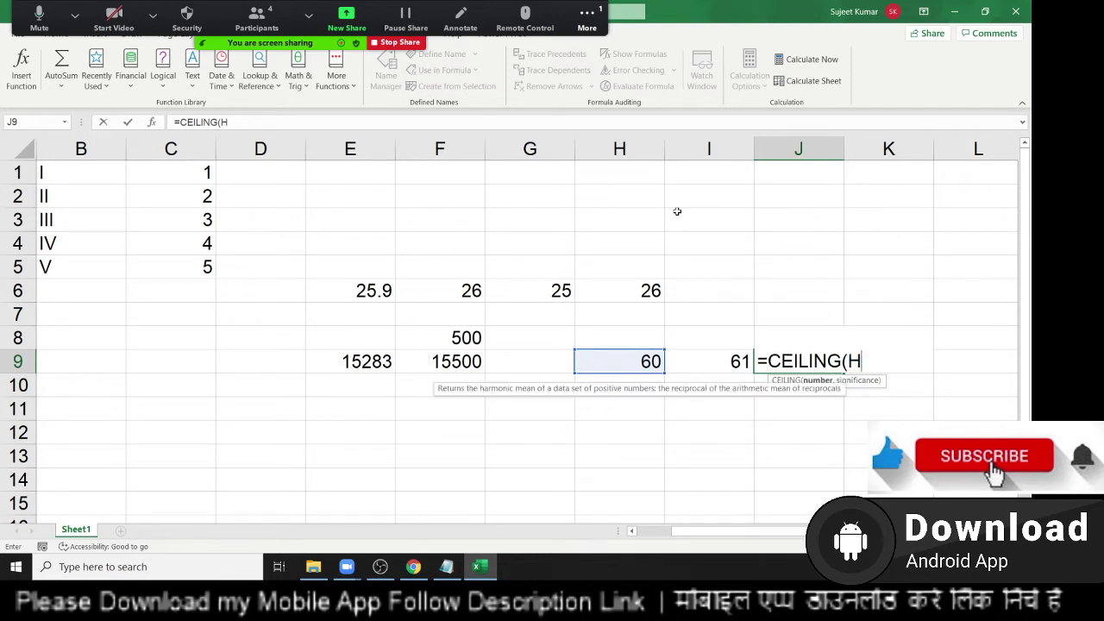
key(BackSpace)
click(738, 360)
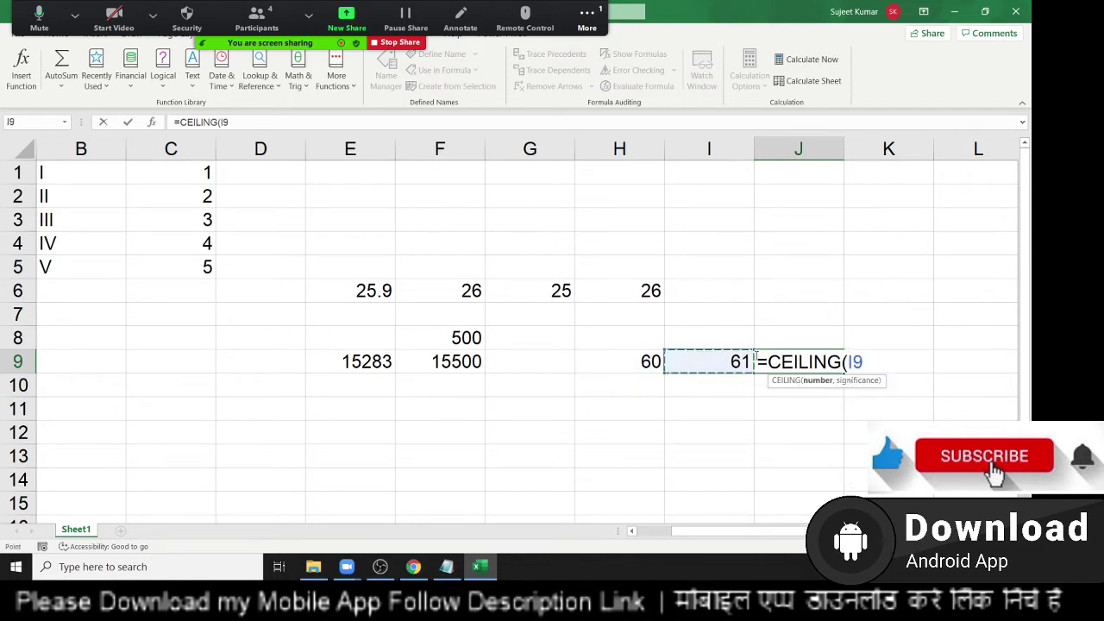
text(,60)
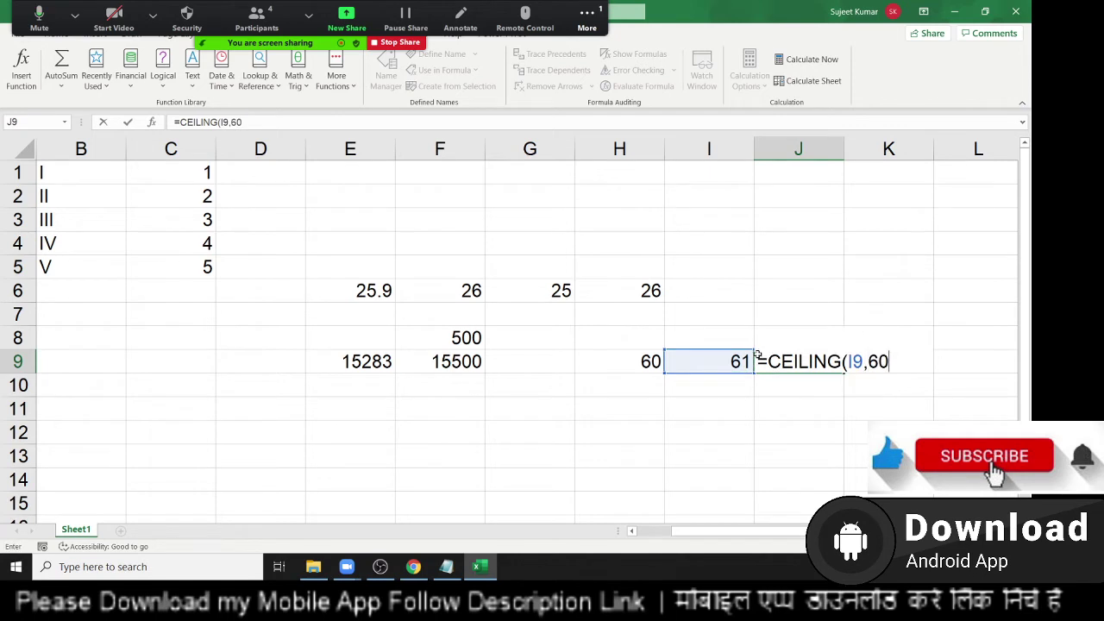
key(Return)
Step: Review J9's result of 120 and I9's value of 61
click(757, 354)
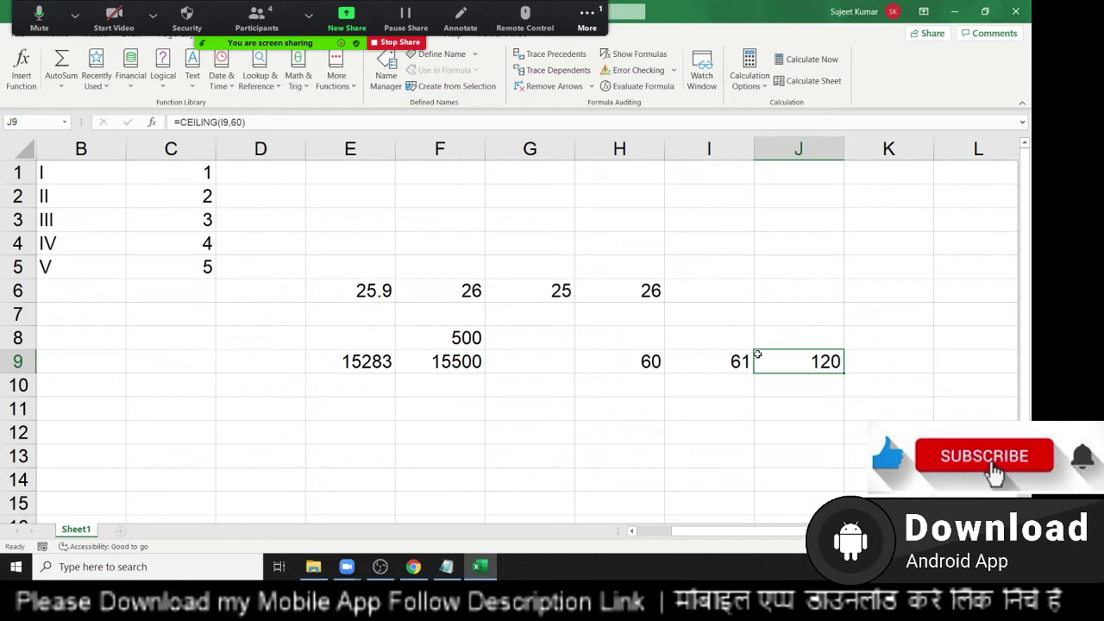
key(Down)
key(Up)
key(Left)
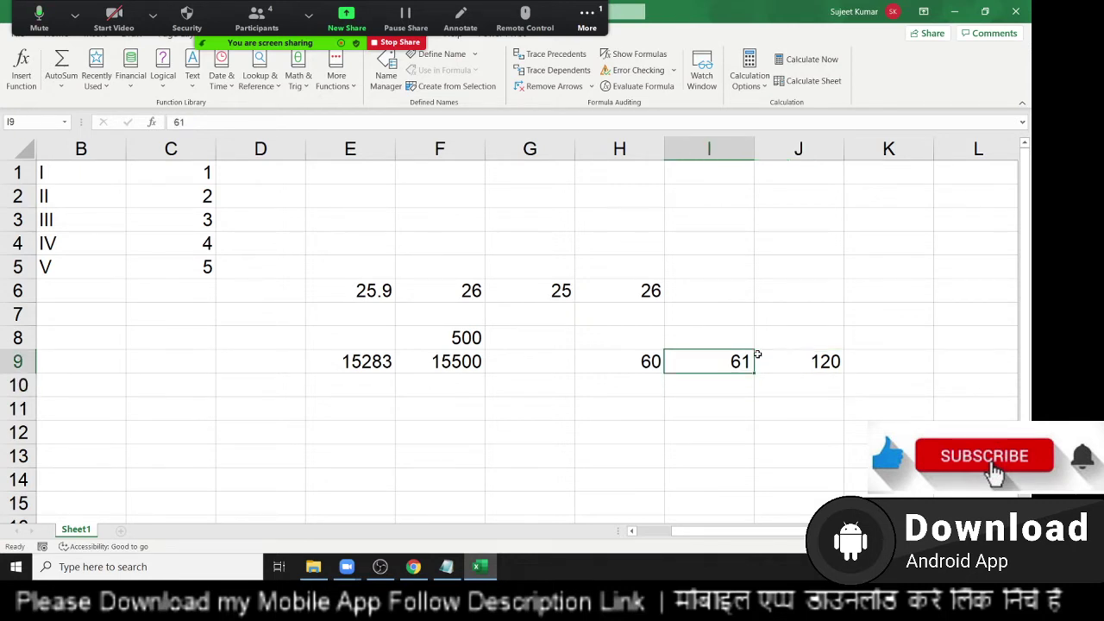
key(Left)
key(Left)
Step: Enter =FLOOR(E9,F8) in G9 so 15283 rounds down to 15000
text(=)
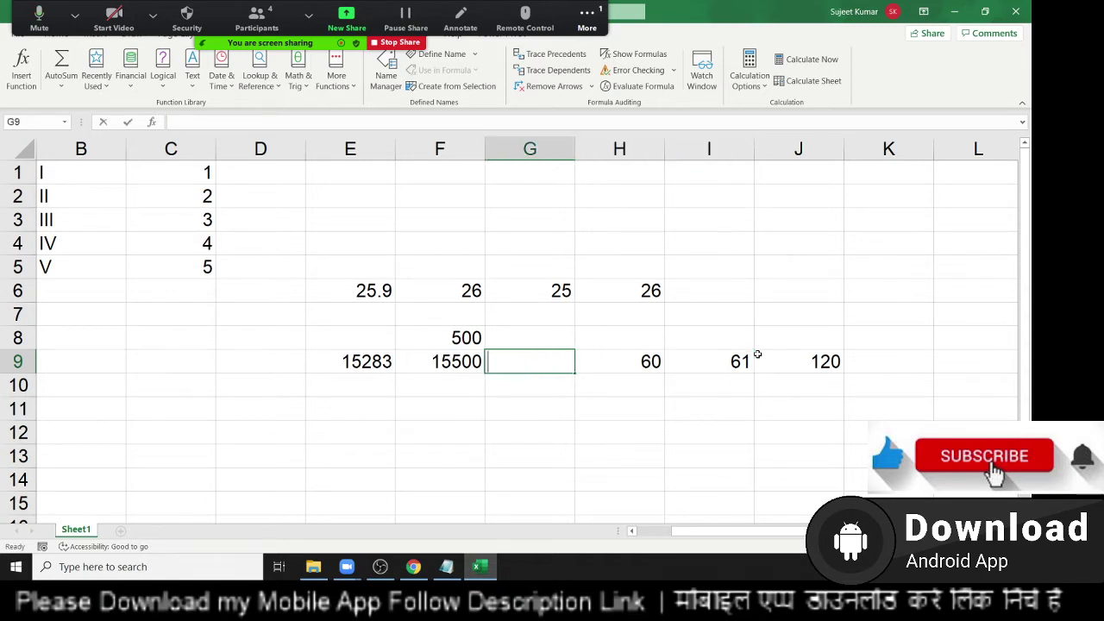
text(flo)
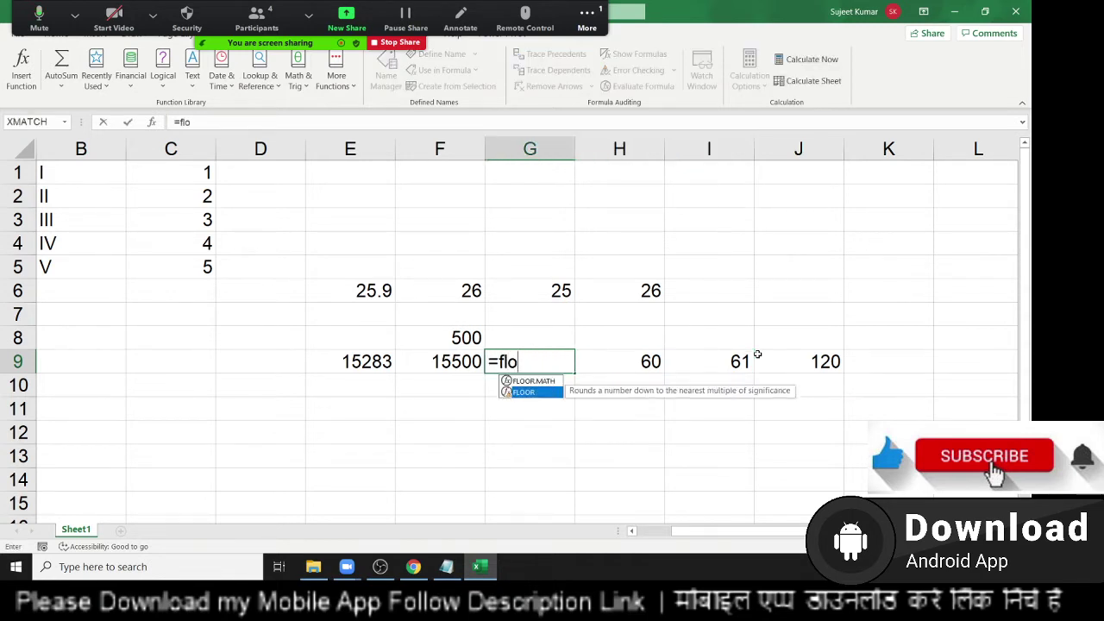
key(Tab)
key(Left)
key(Left)
text(,)
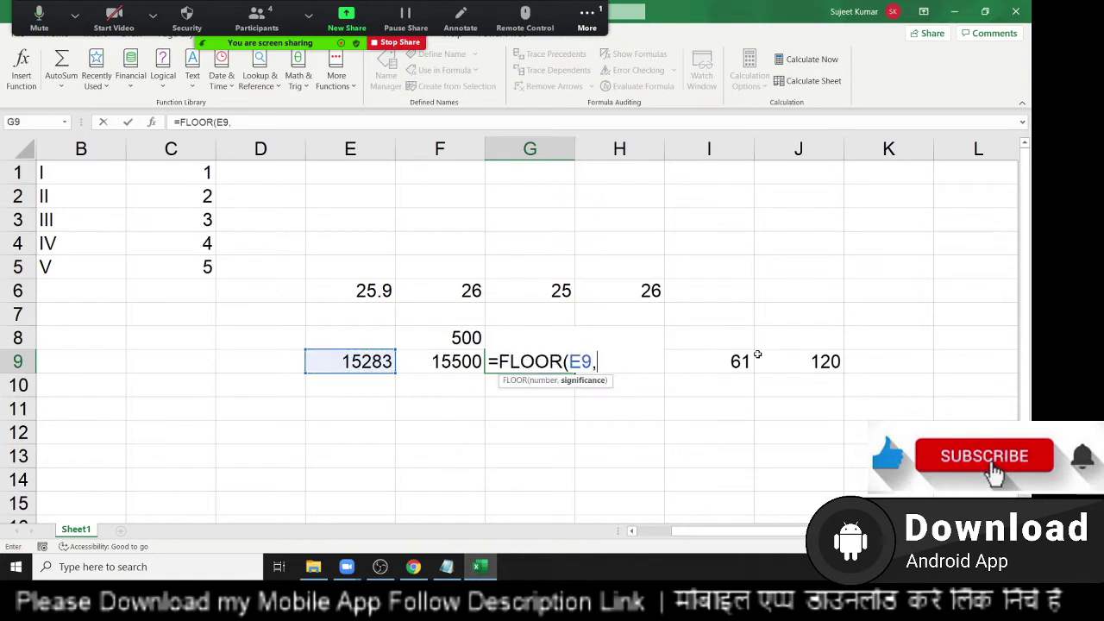
key(Up)
key(Left)
key(Return)
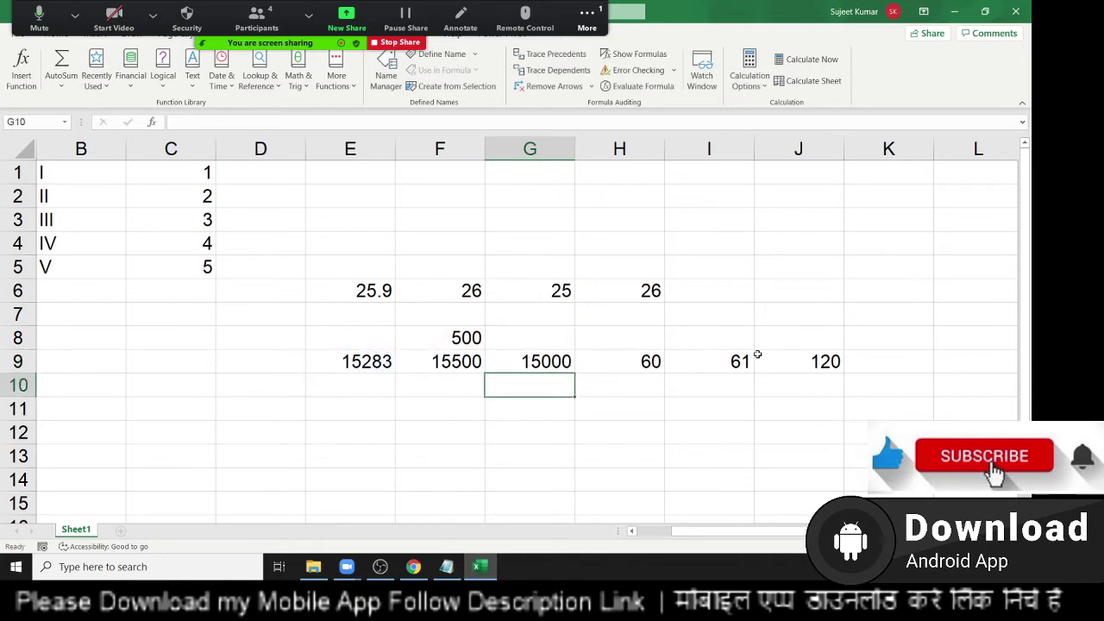
key(Up)
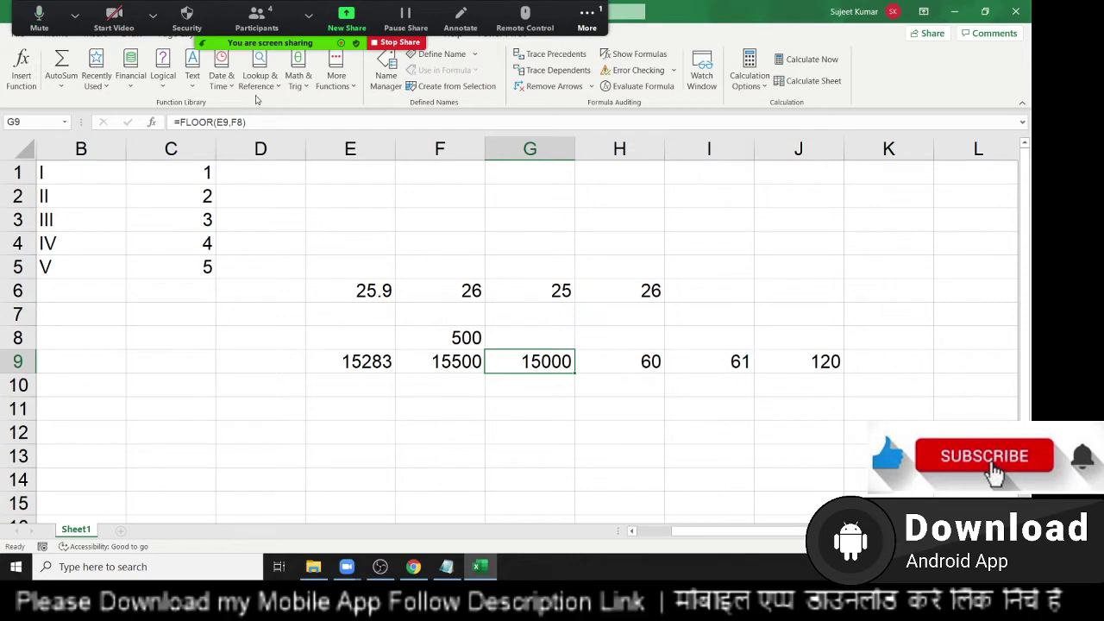
click(260, 80)
click(297, 81)
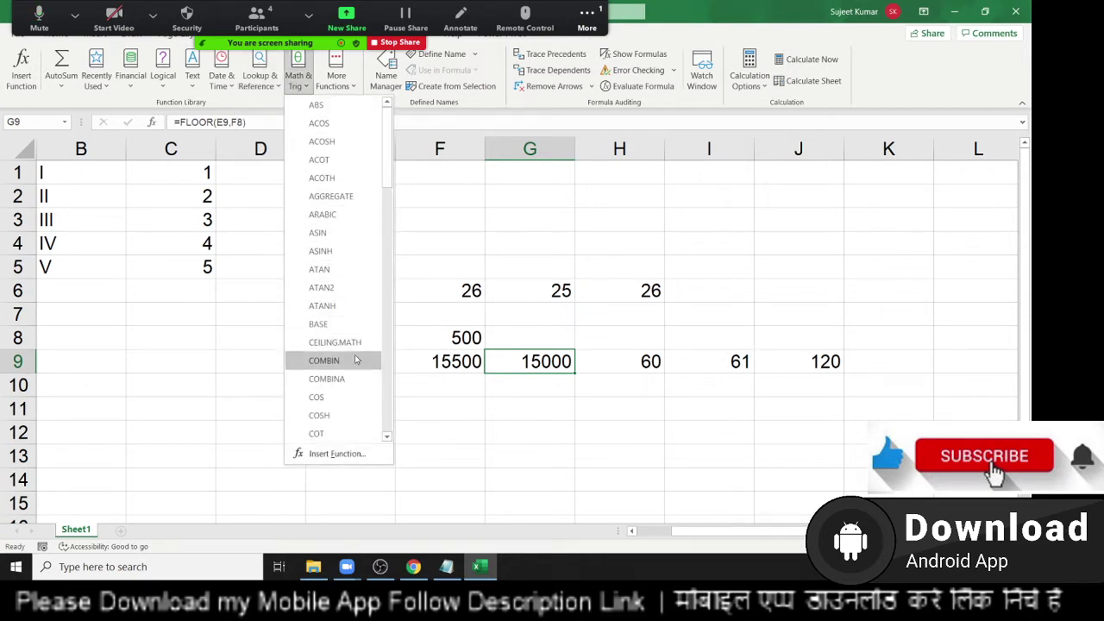
scroll(356, 360, down, 2)
scroll(352, 307, down, 2)
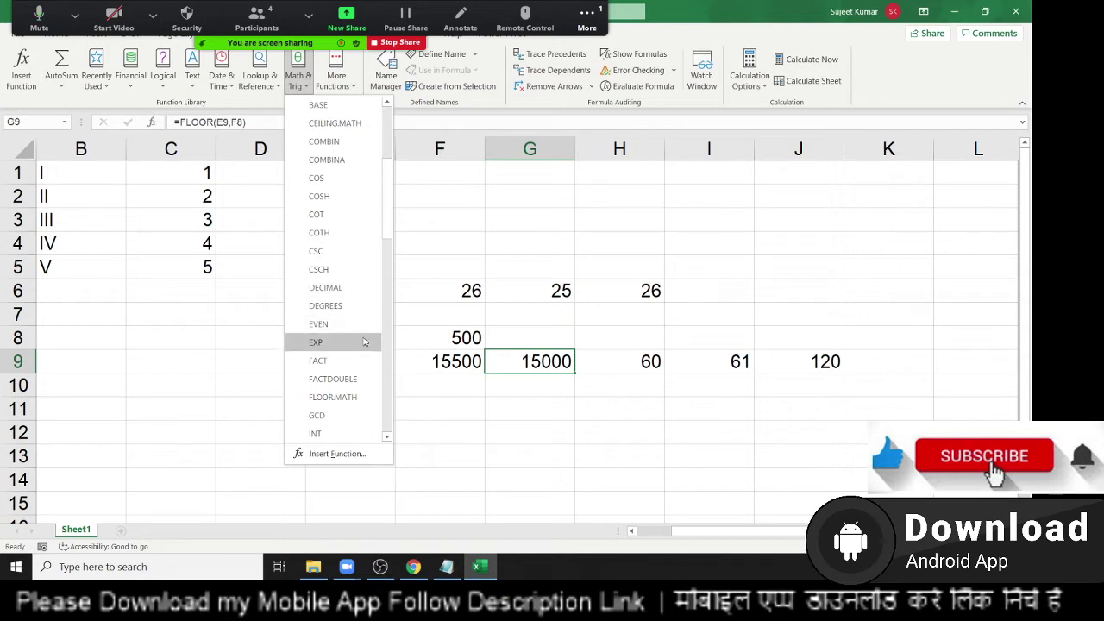
scroll(364, 348, down, 1)
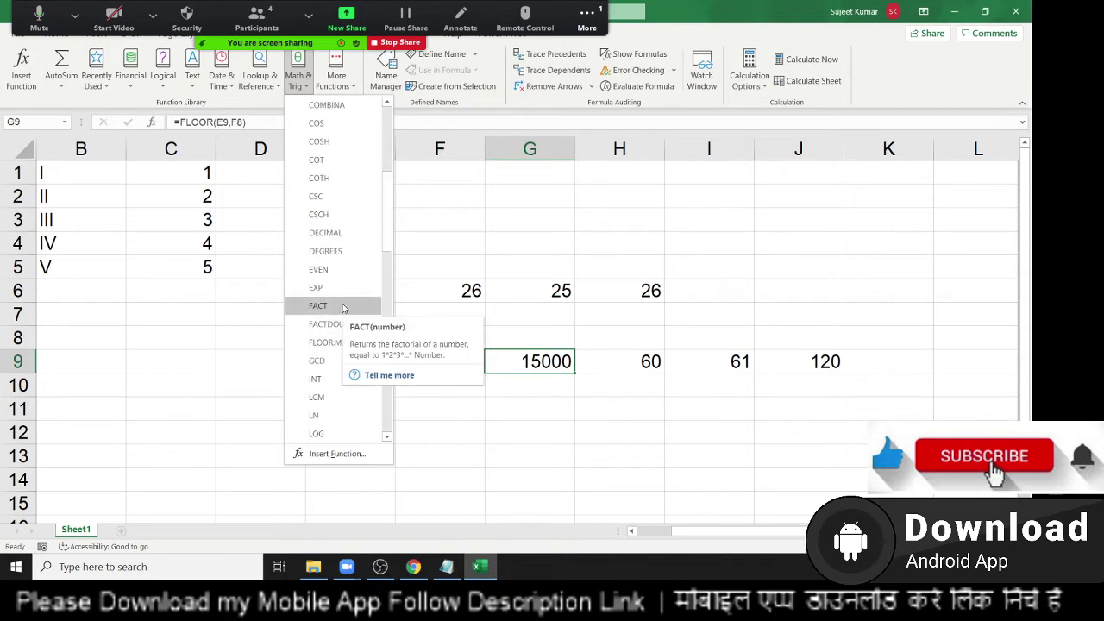
scroll(326, 357, down, 1)
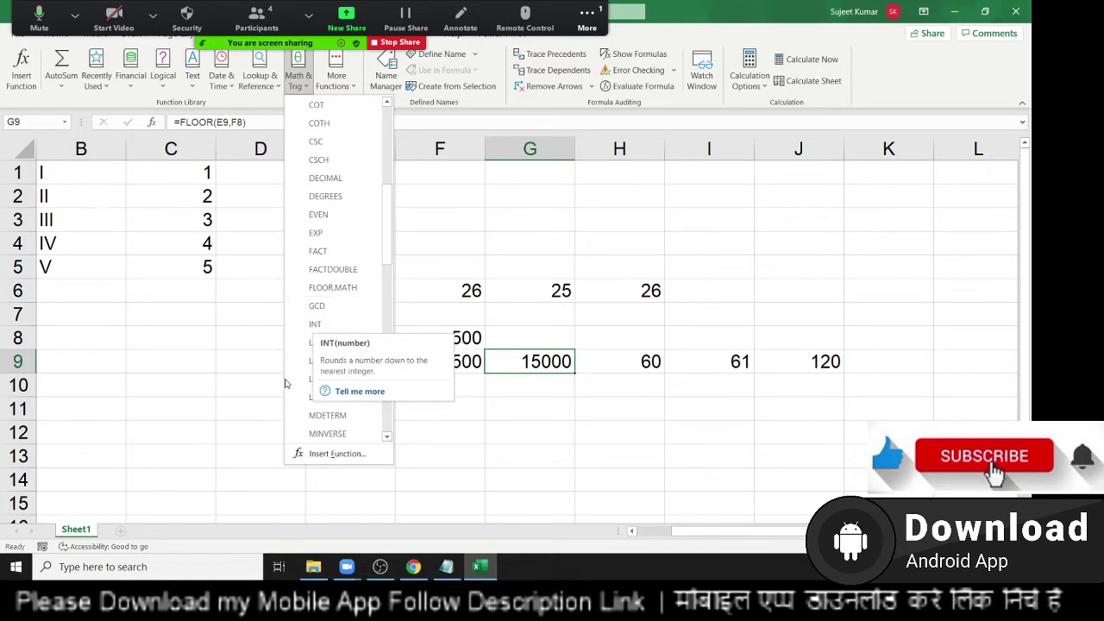
scroll(319, 388, down, 1)
scroll(320, 392, down, 2)
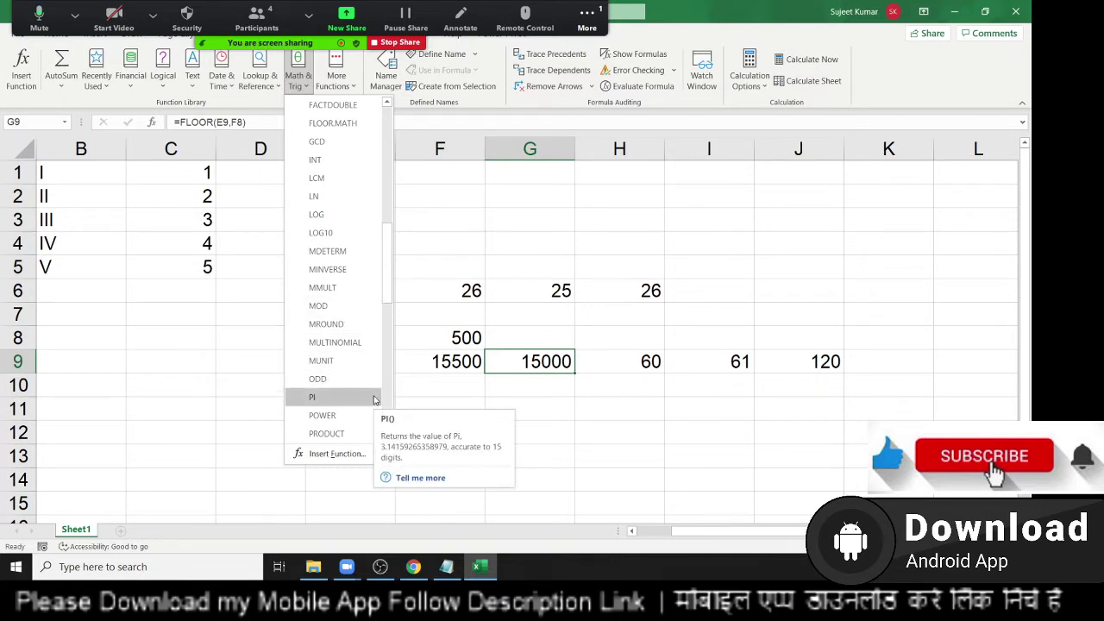
scroll(373, 398, down, 1)
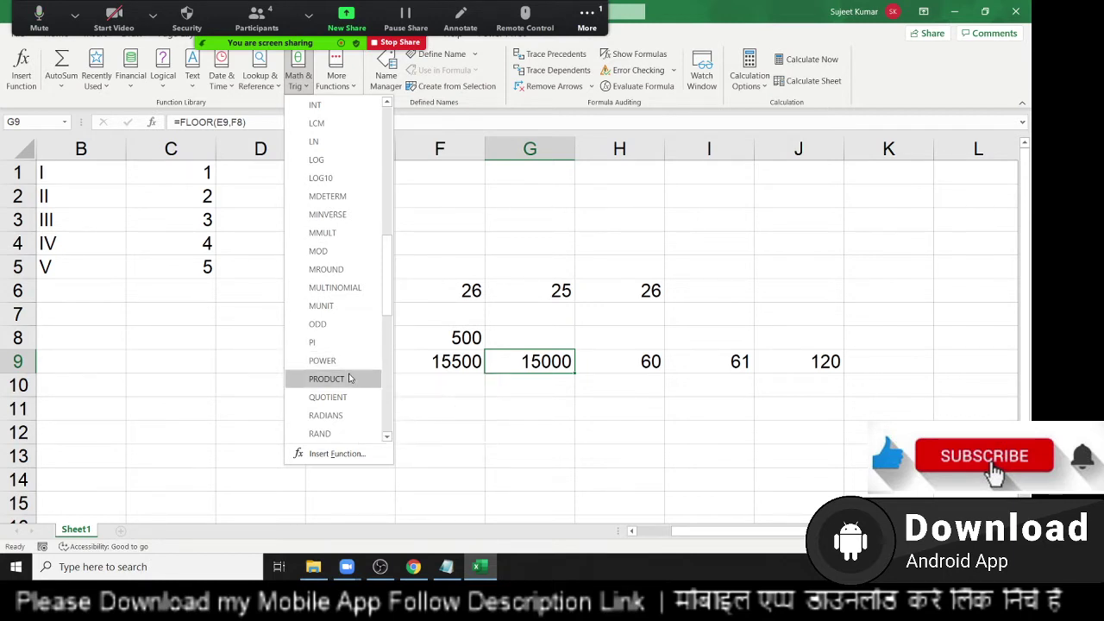
scroll(345, 382, down, 2)
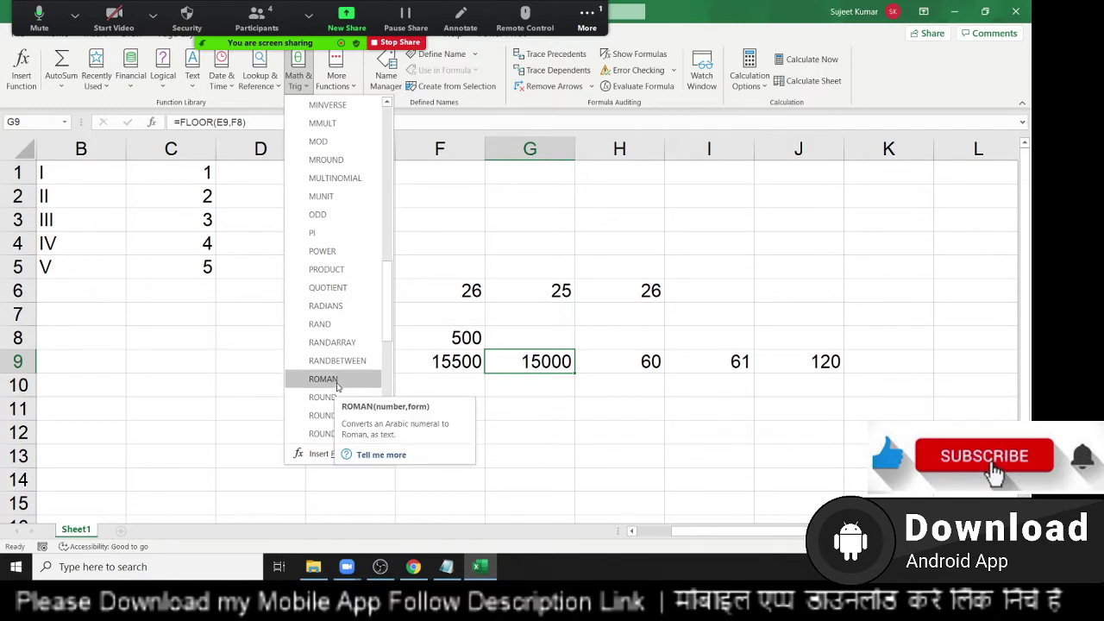
scroll(316, 426, down, 1)
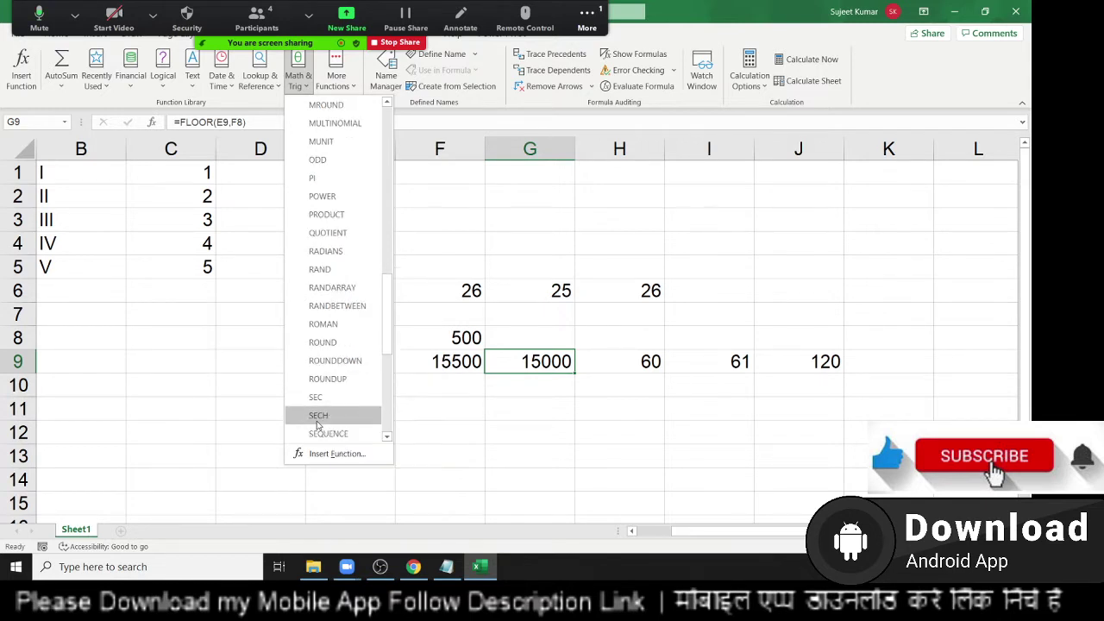
scroll(319, 427, down, 1)
scroll(327, 428, down, 1)
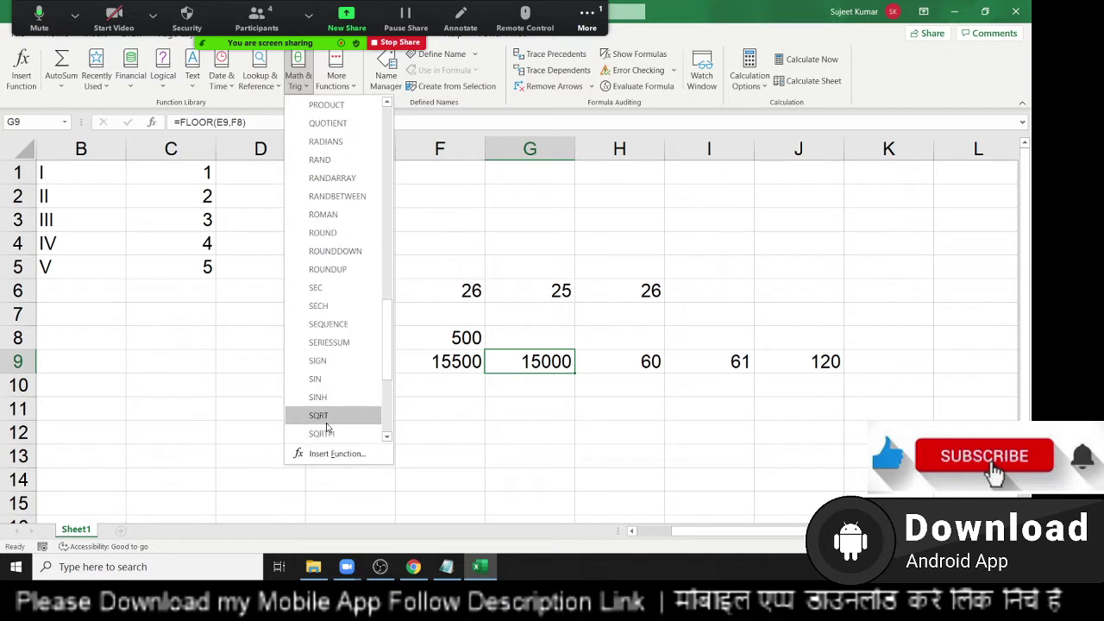
scroll(326, 427, down, 1)
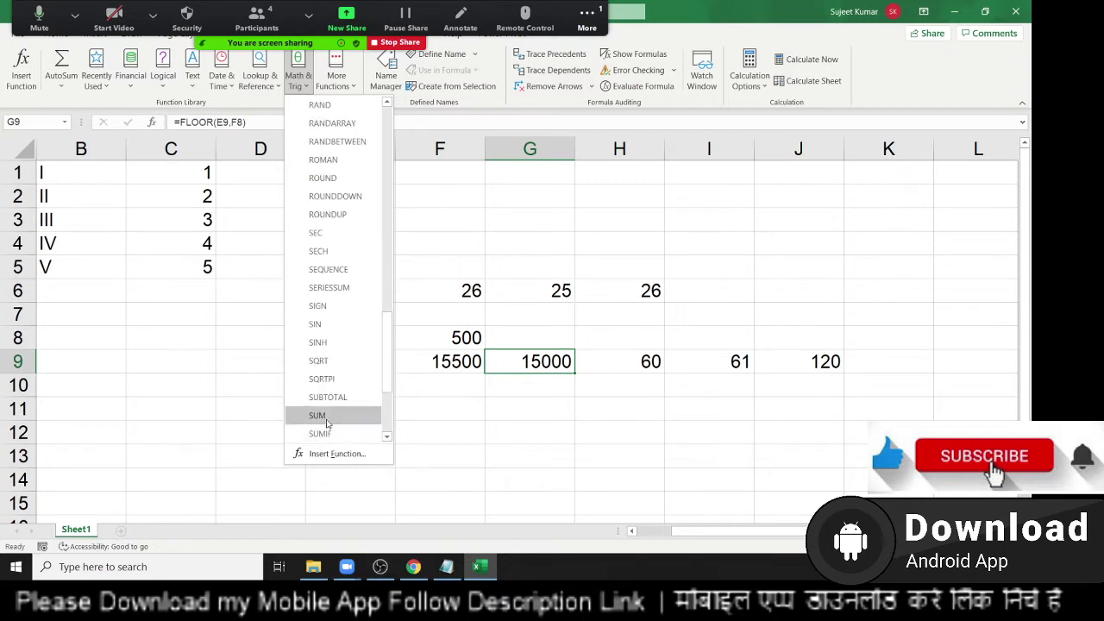
click(318, 360)
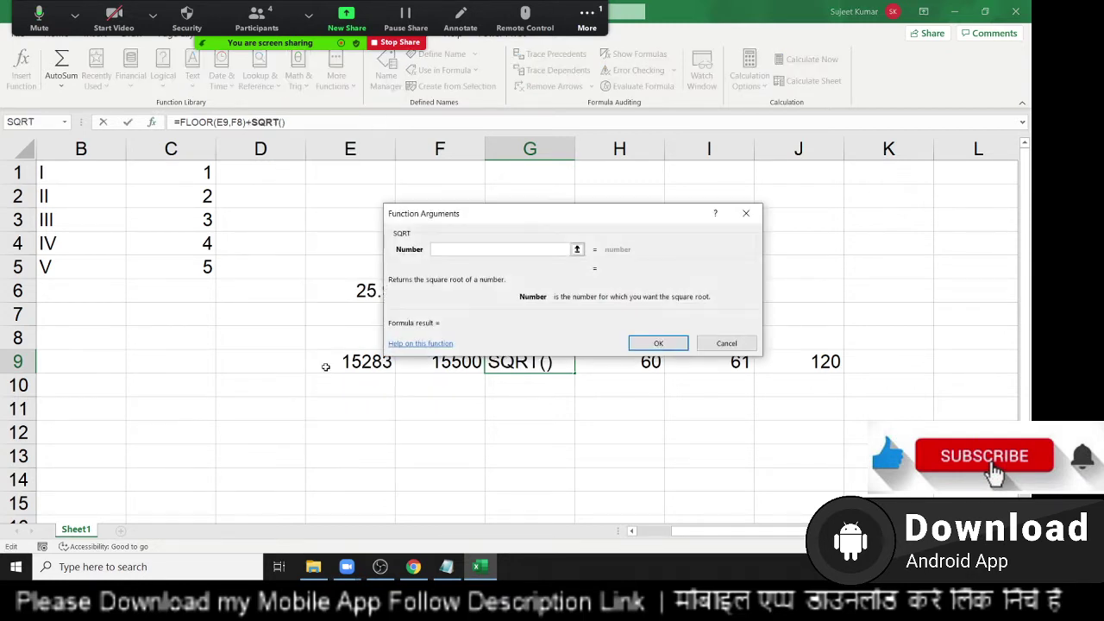
text(15)
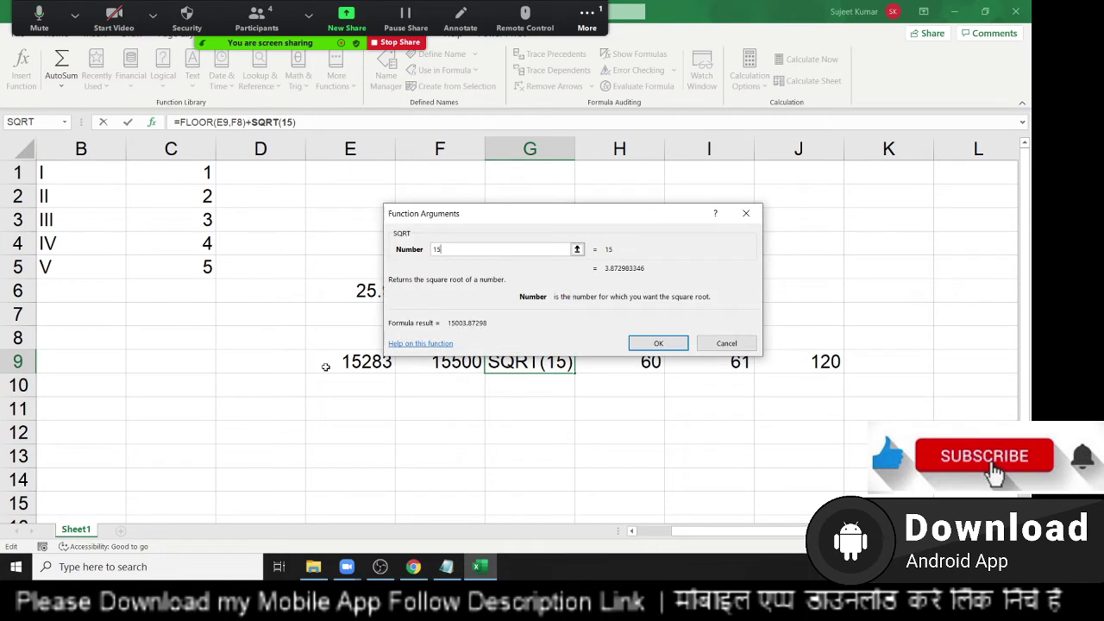
key(BackSpace)
text(6)
key(Return)
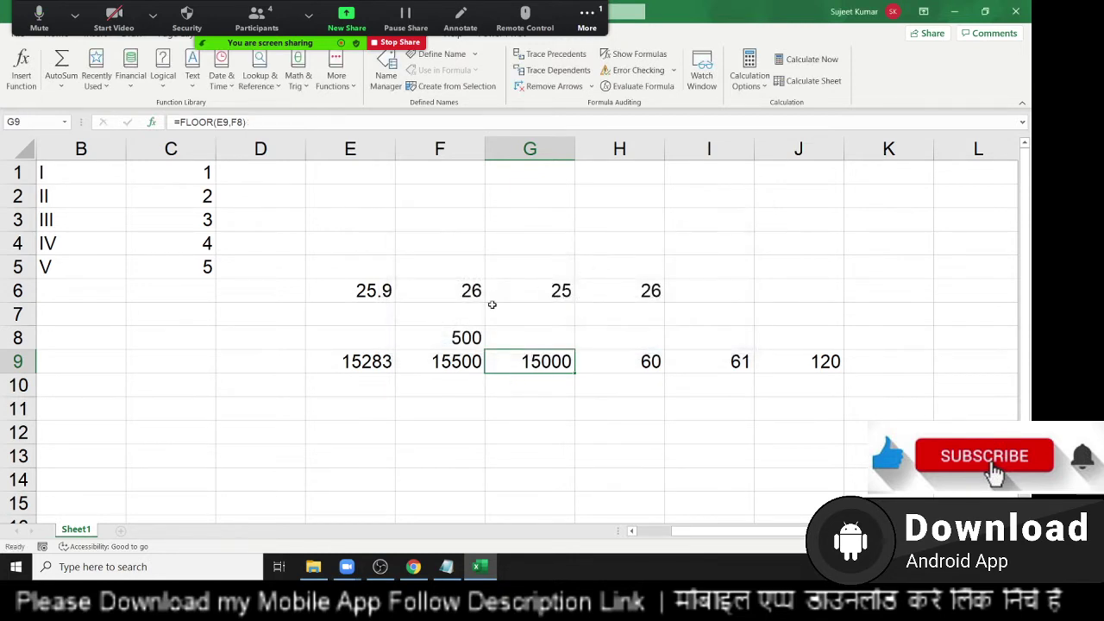
click(406, 375)
click(366, 409)
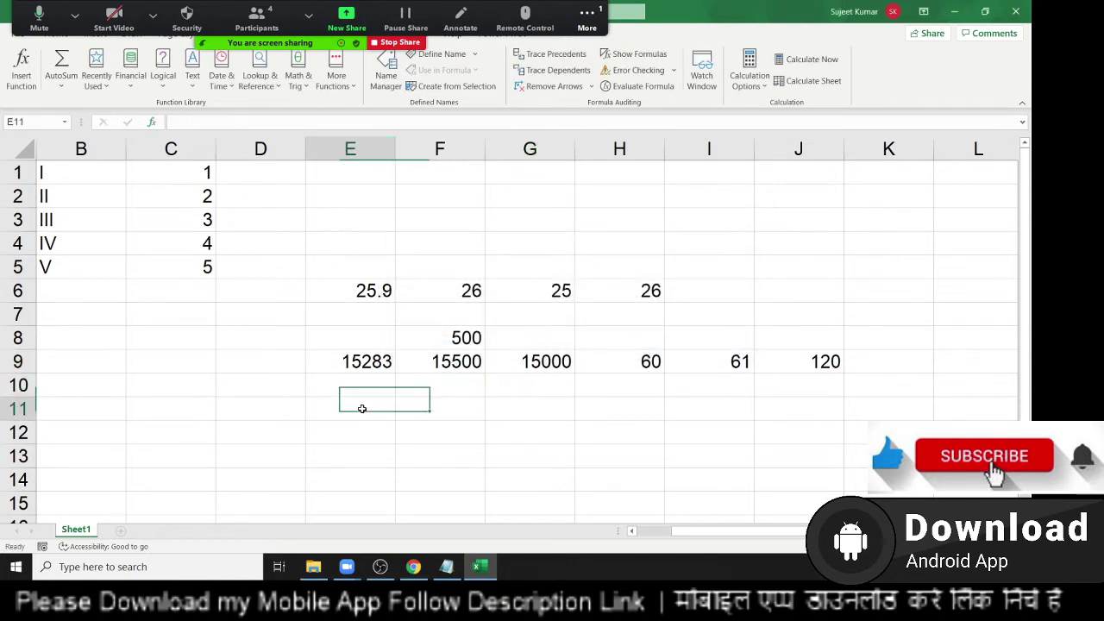
click(302, 86)
click(508, 393)
click(512, 404)
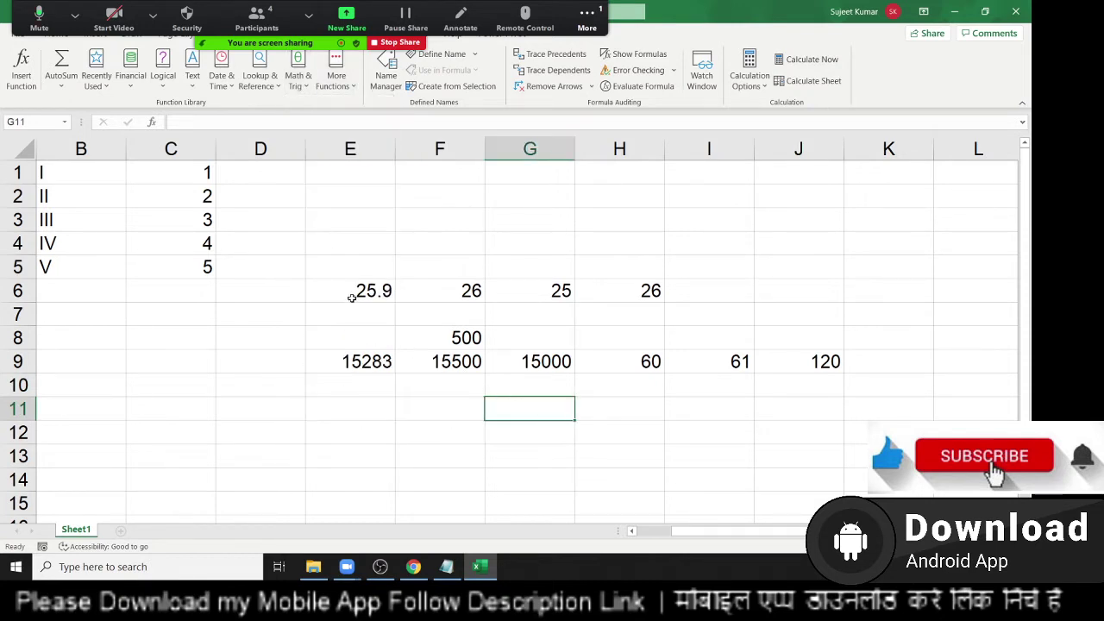
scroll(322, 315, down, 3)
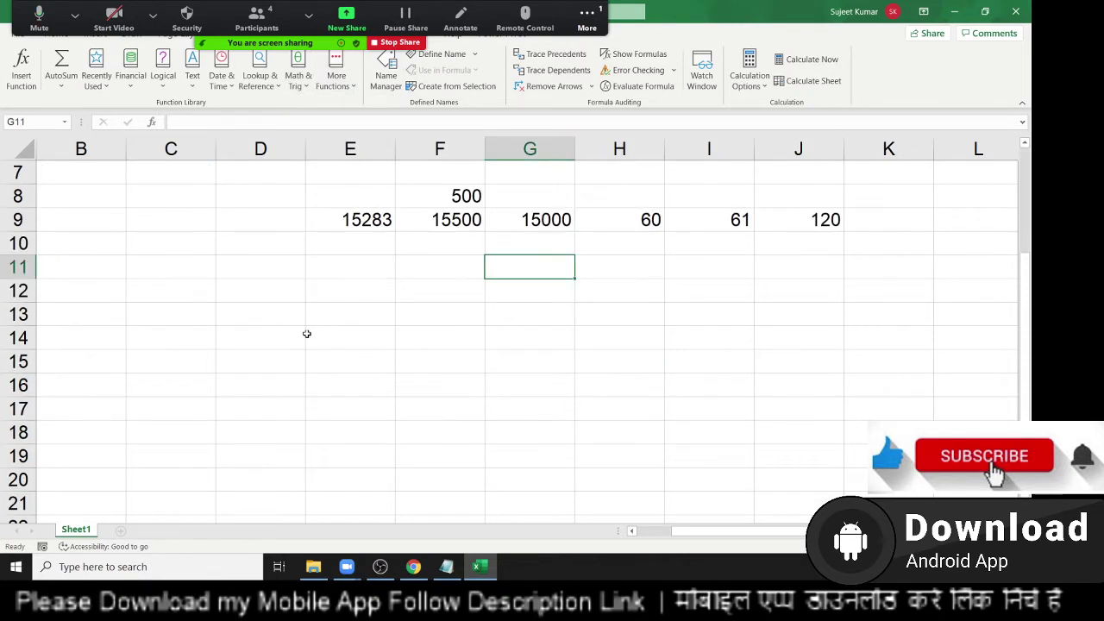
Step: Label D13 'Qty' and D14 'MRP' for a new table
click(245, 240)
text(Qty)
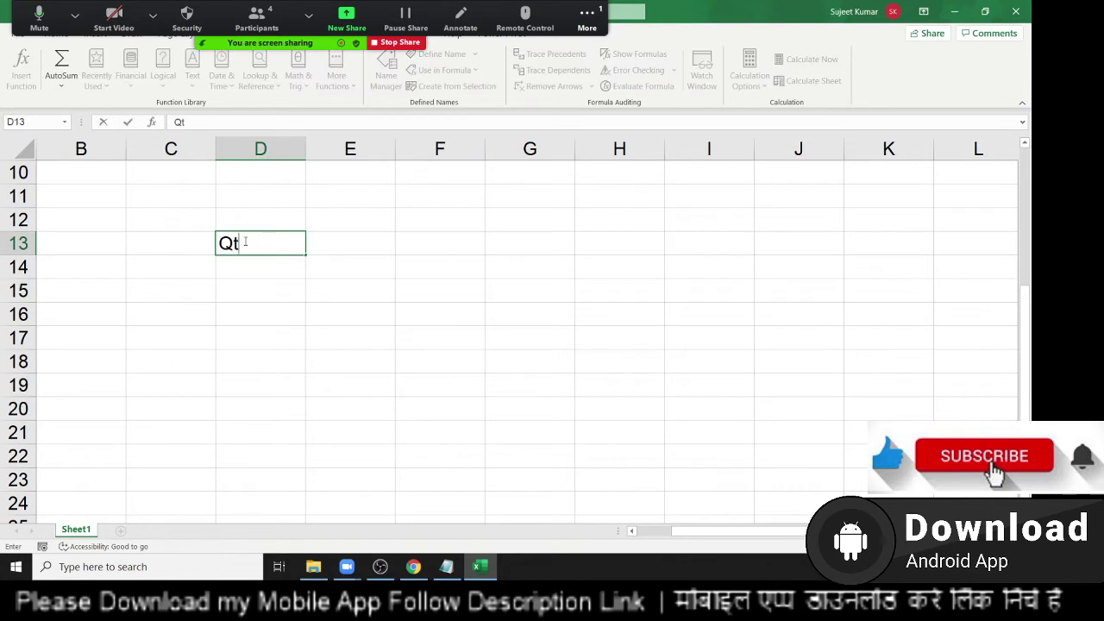
key(Return)
text(MR)
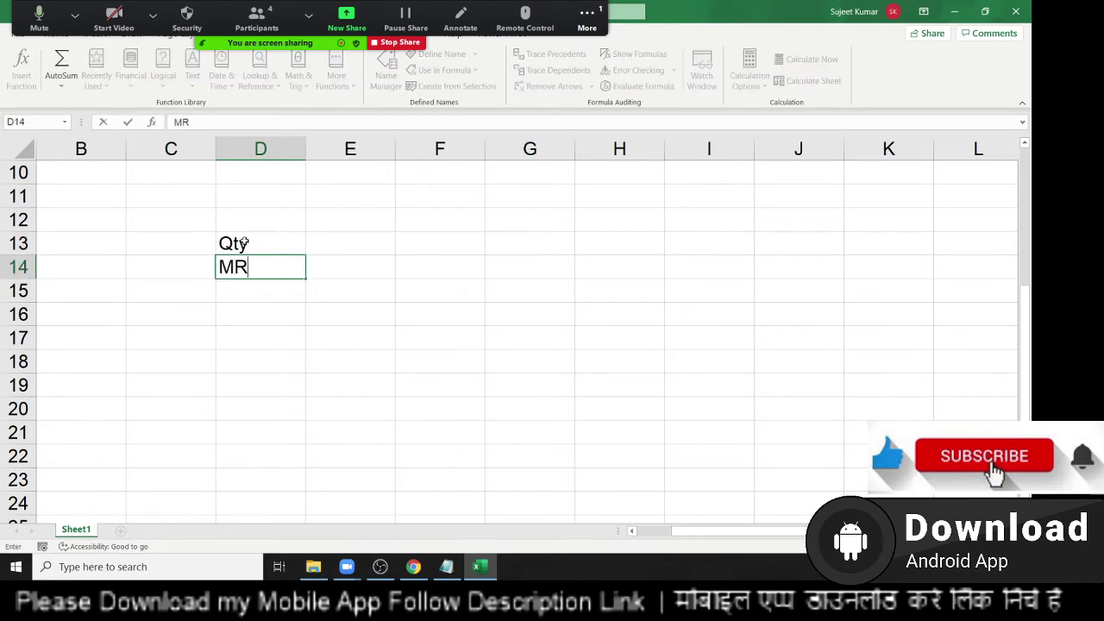
text(P)
key(Up)
key(Right)
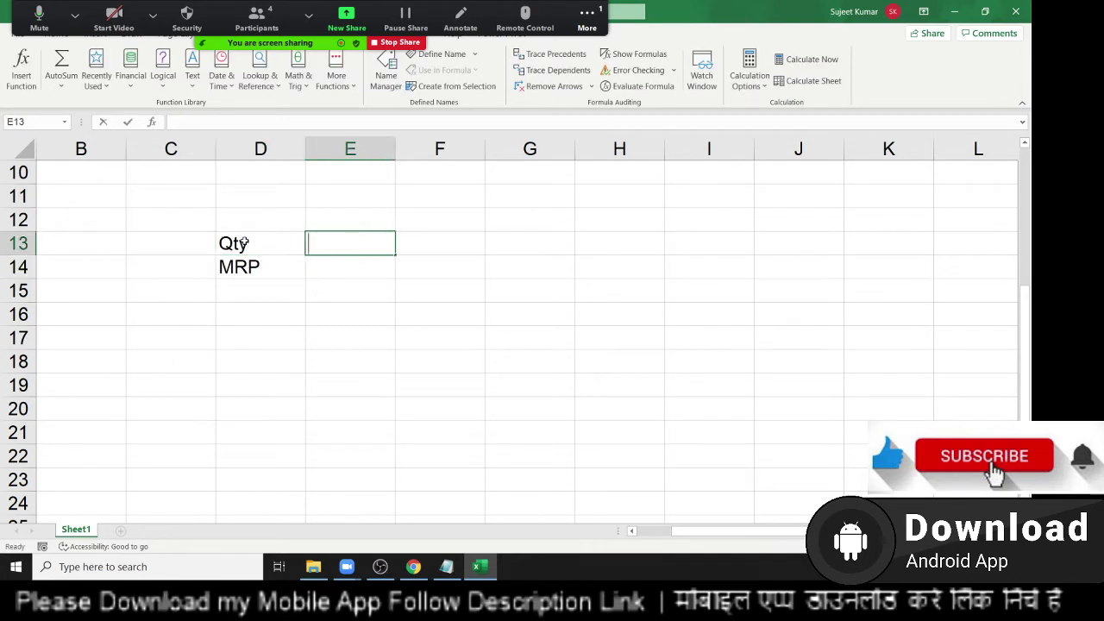
Step: Fill the Qty row with 50, 32, 80 and the MRP row with 200, 40, 44
text(50)
key(Return)
text(200)
key(Right)
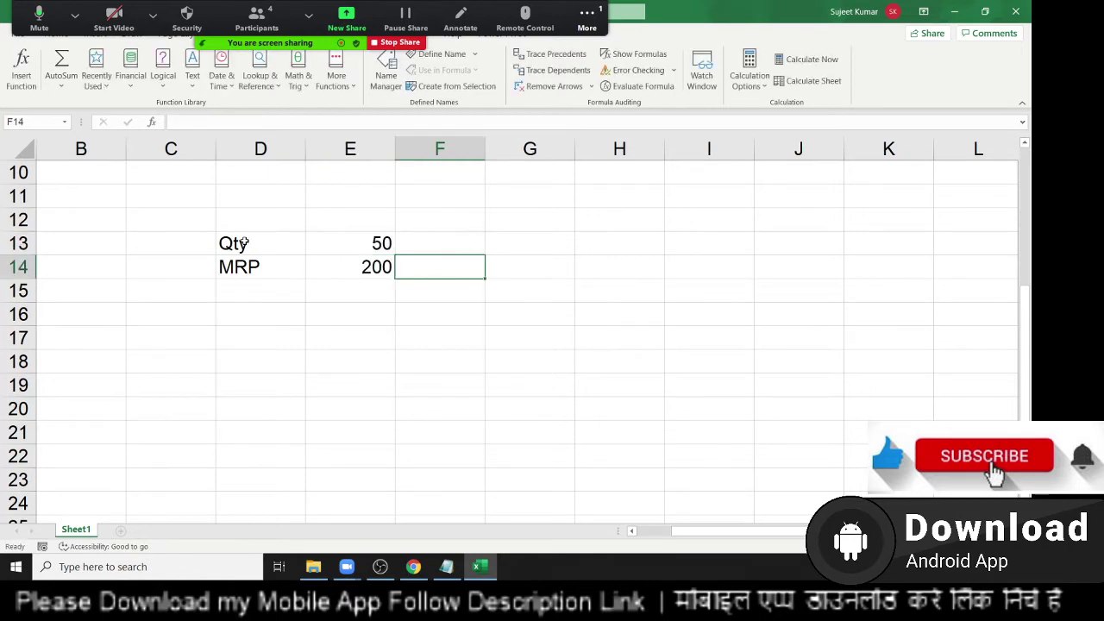
key(Up)
text(32)
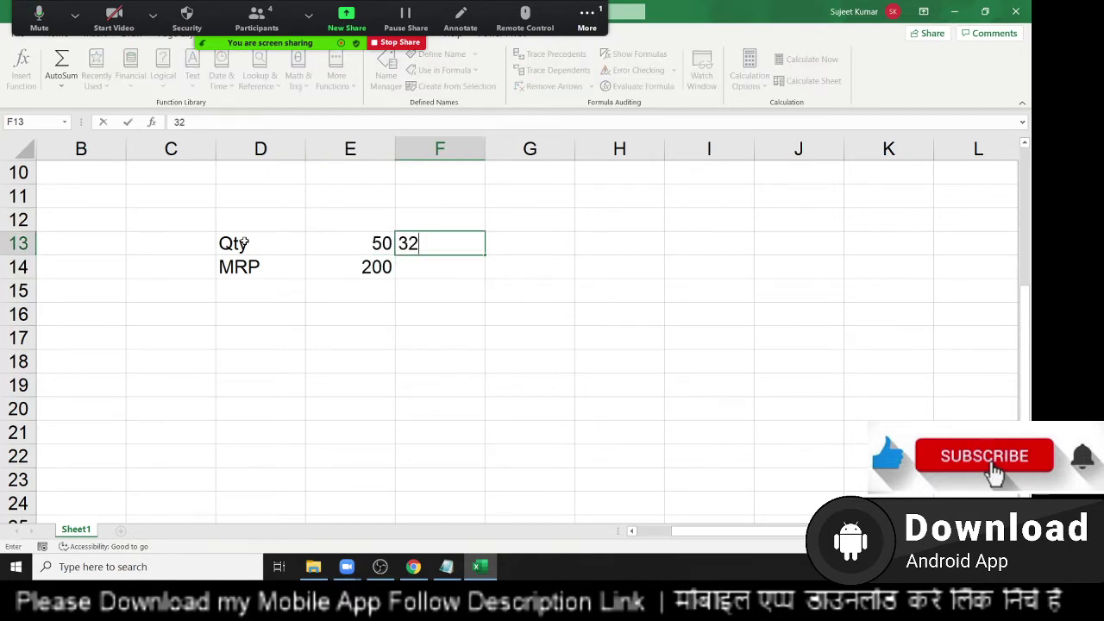
key(Return)
text(40)
key(Right)
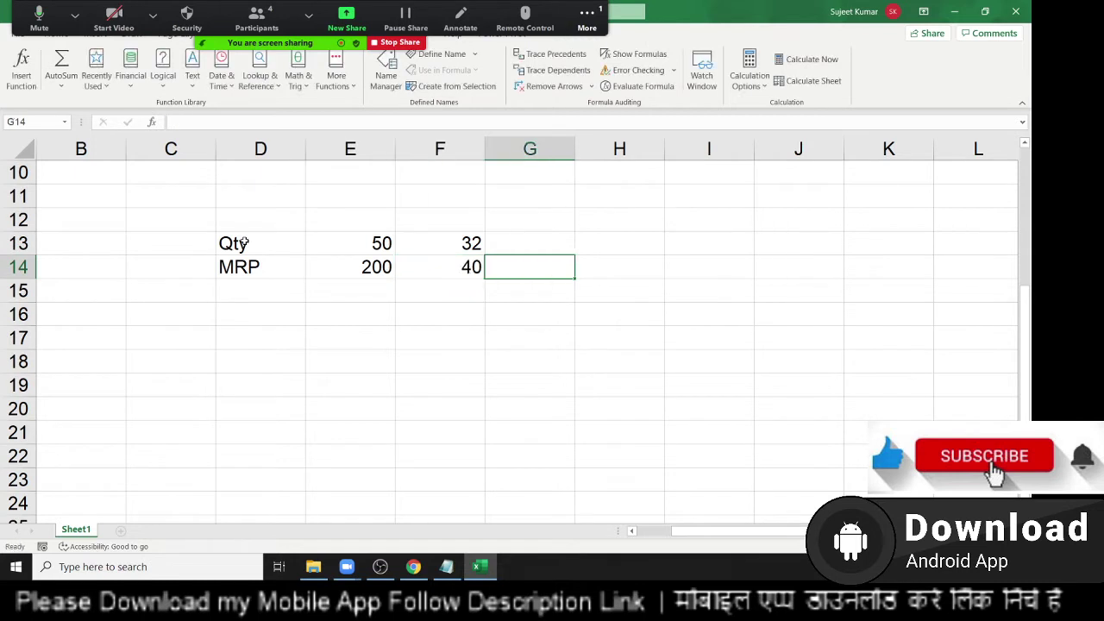
key(Up)
text(80)
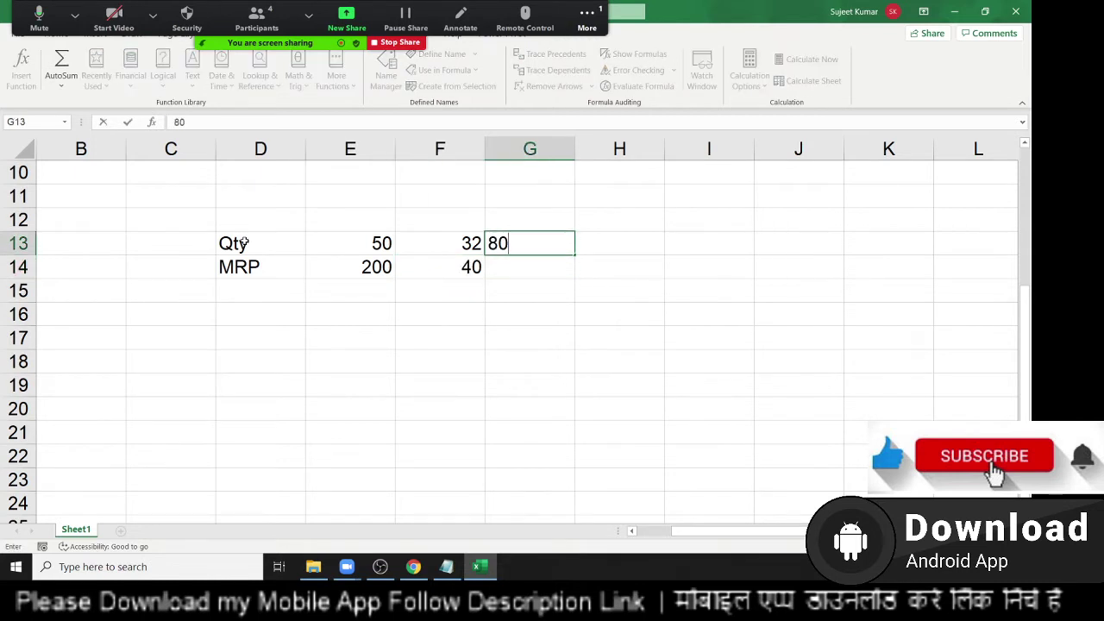
key(Return)
text(44)
key(Right)
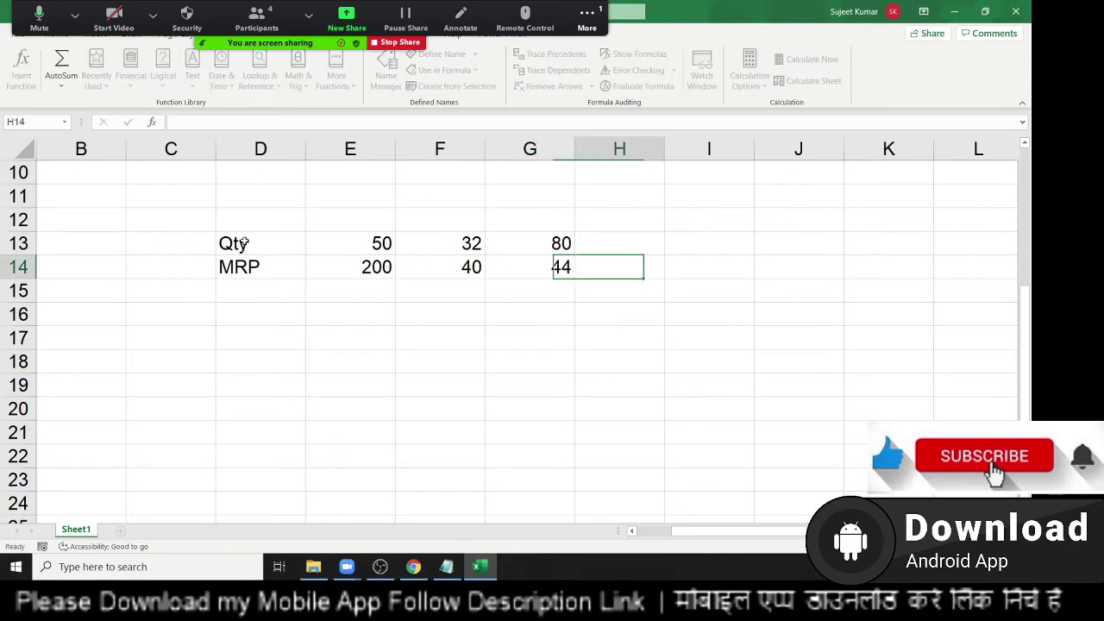
Step: Move the selection to the empty cell H15 beside the table
key(Up)
key(Down)
key(Down)
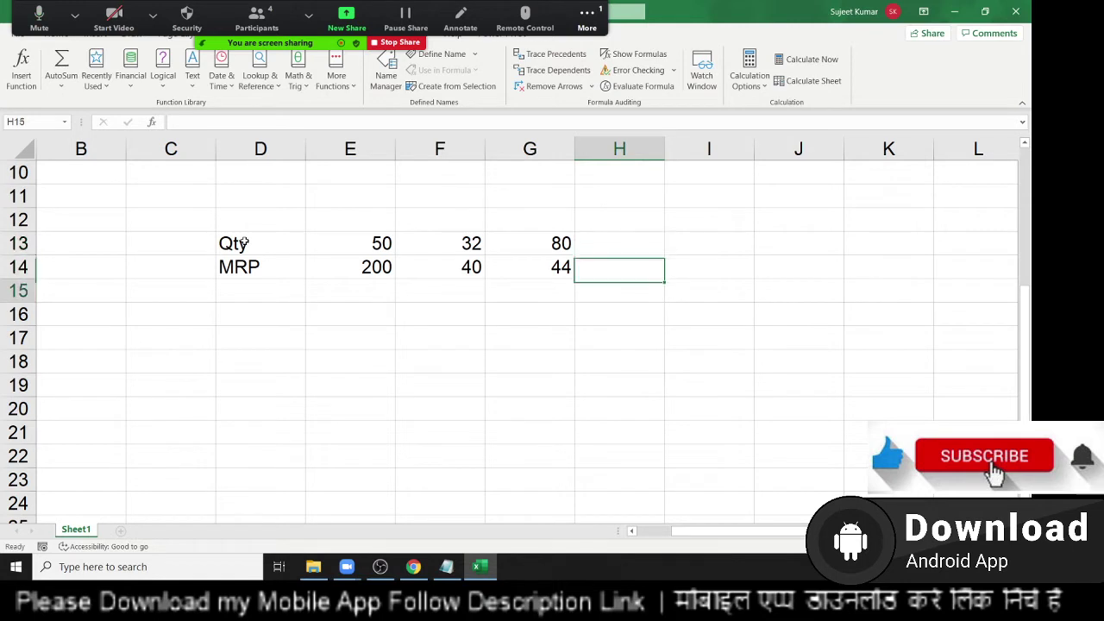
key(Left)
key(Left)
key(Left)
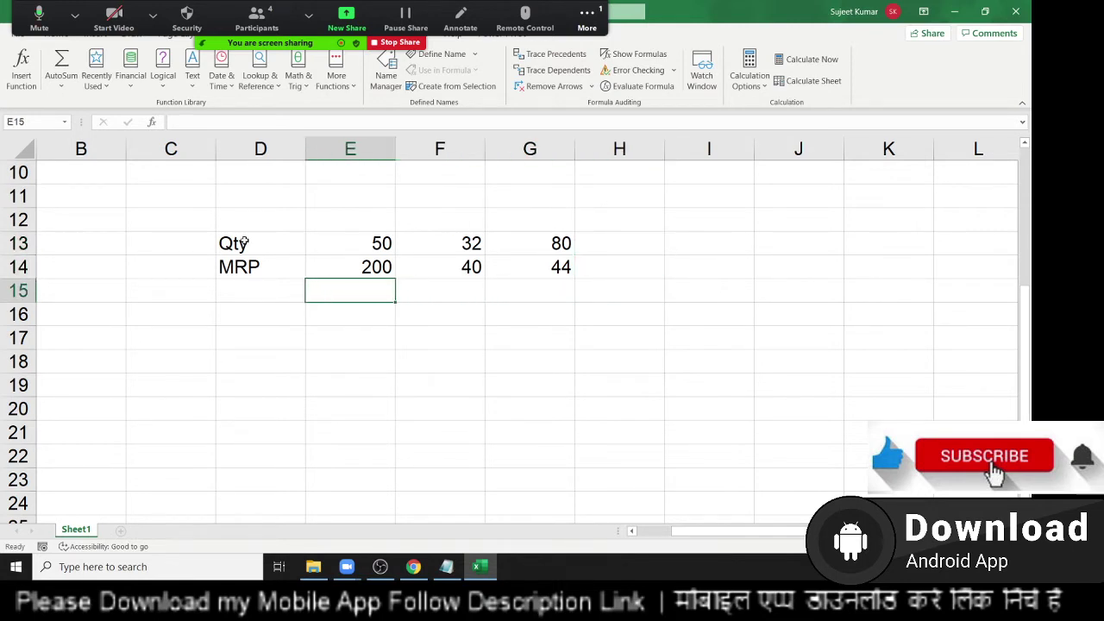
key(shift+Up)
key(Right)
key(shift+Up)
key(Down)
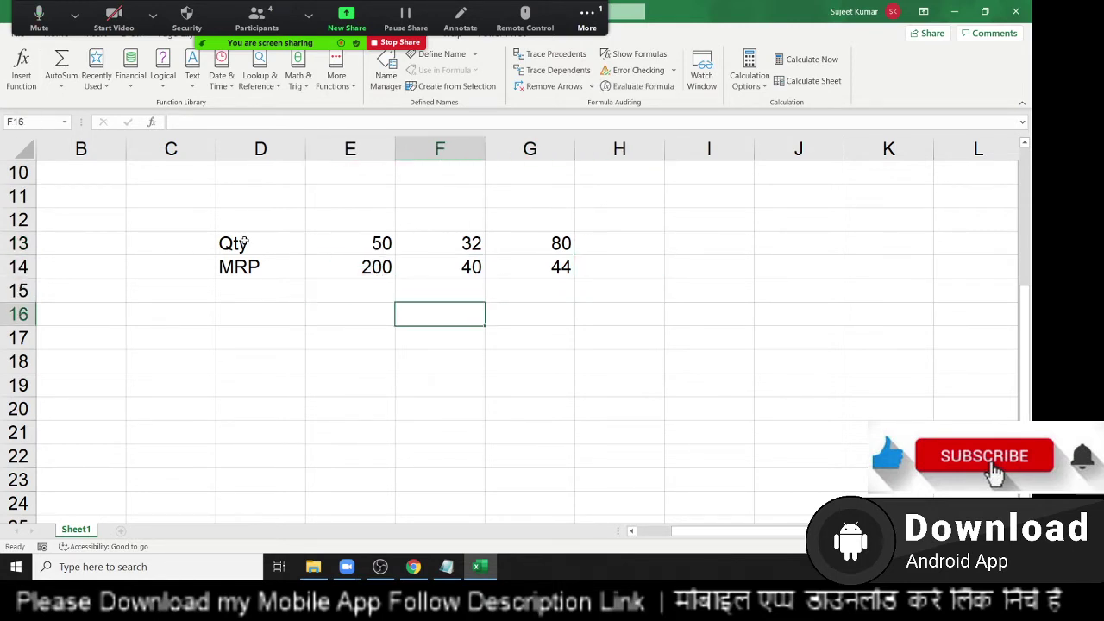
key(Right)
key(Up)
key(shift+Up)
key(Right)
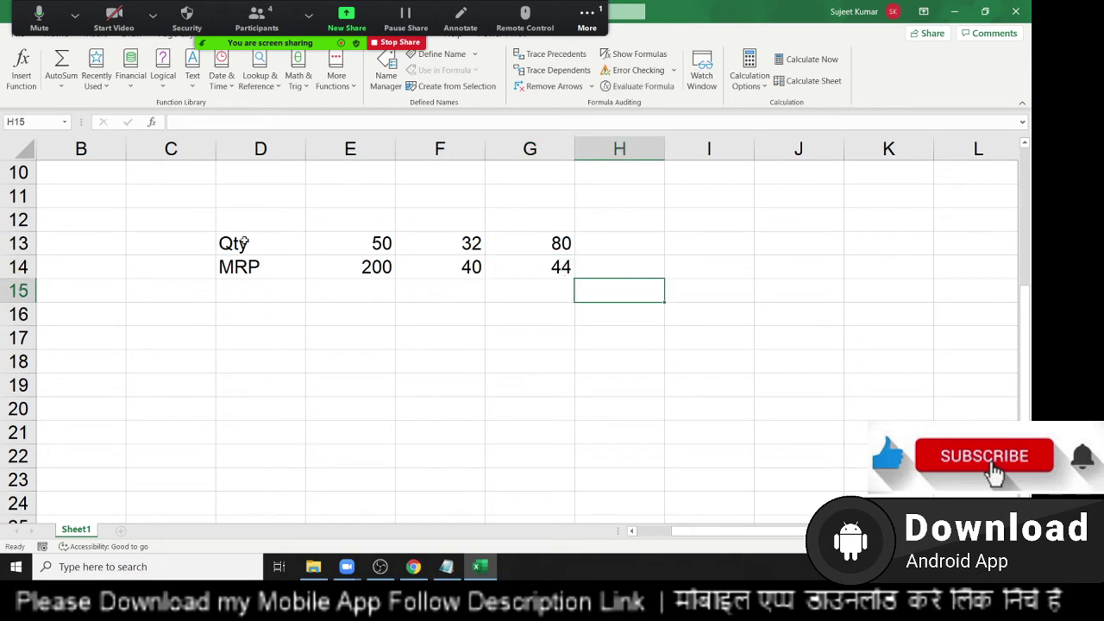
Step: Start a SUMPRODUCT formula in H15
text(=)
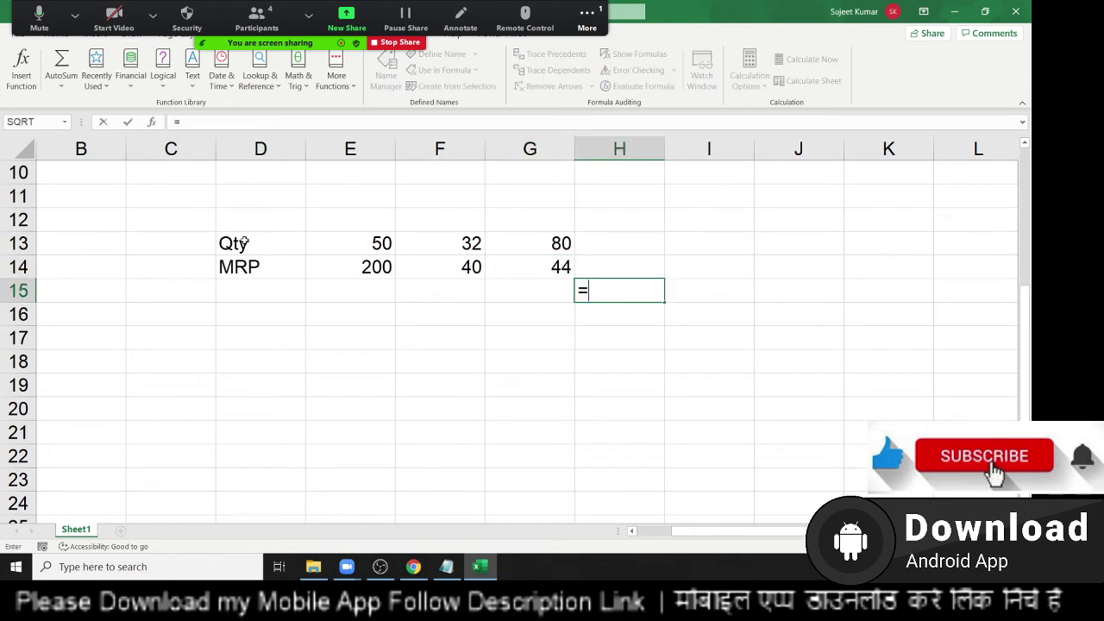
text(sub)
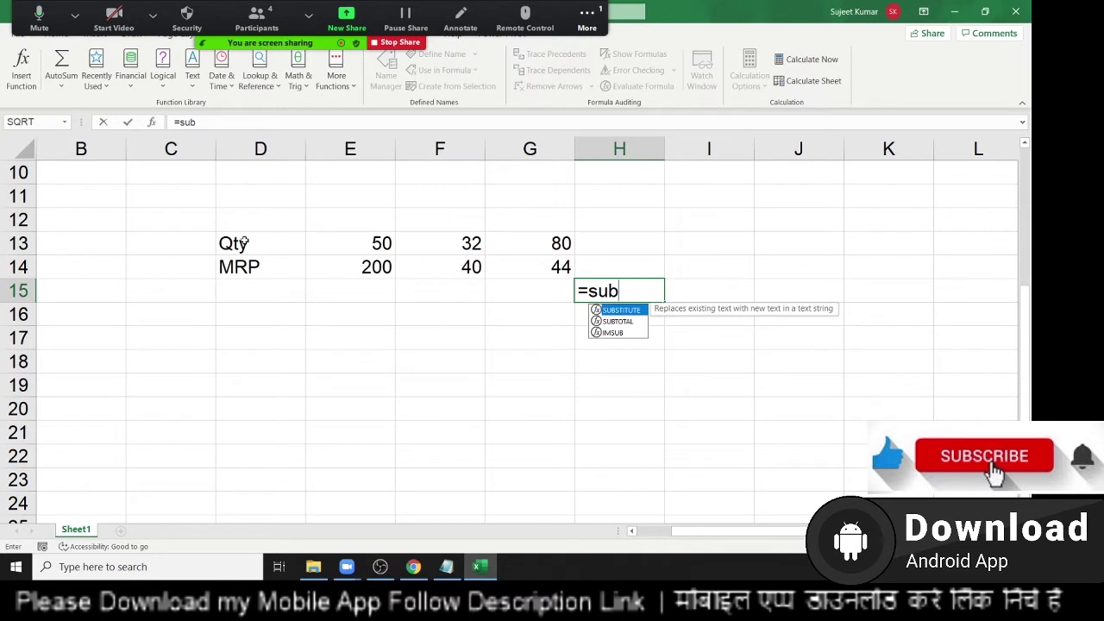
key(BackSpace)
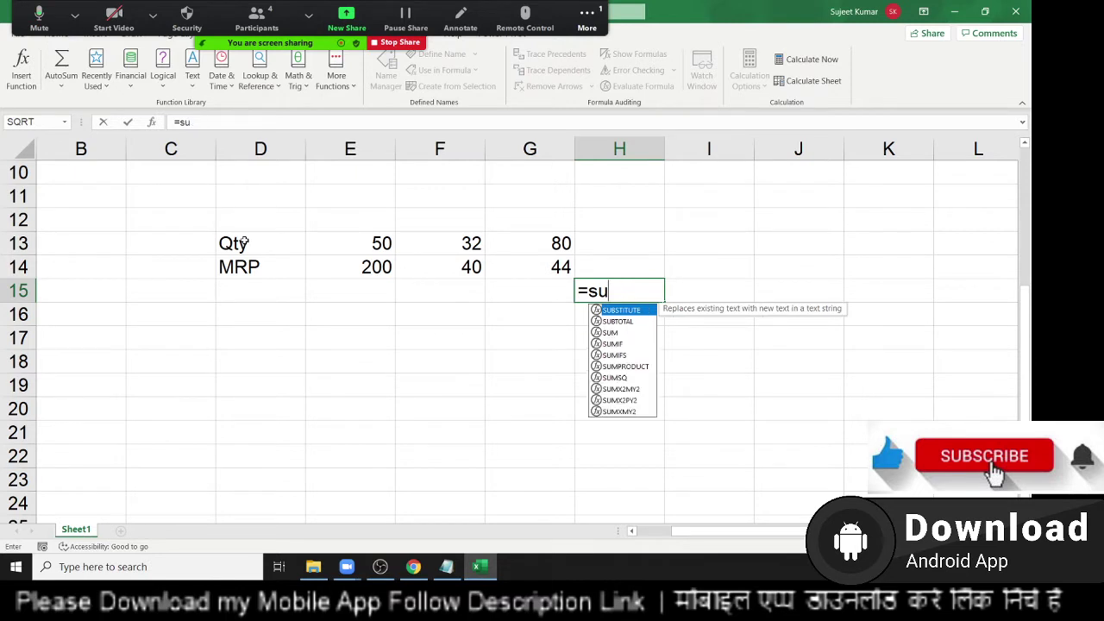
text(m)
key(Down)
key(Down)
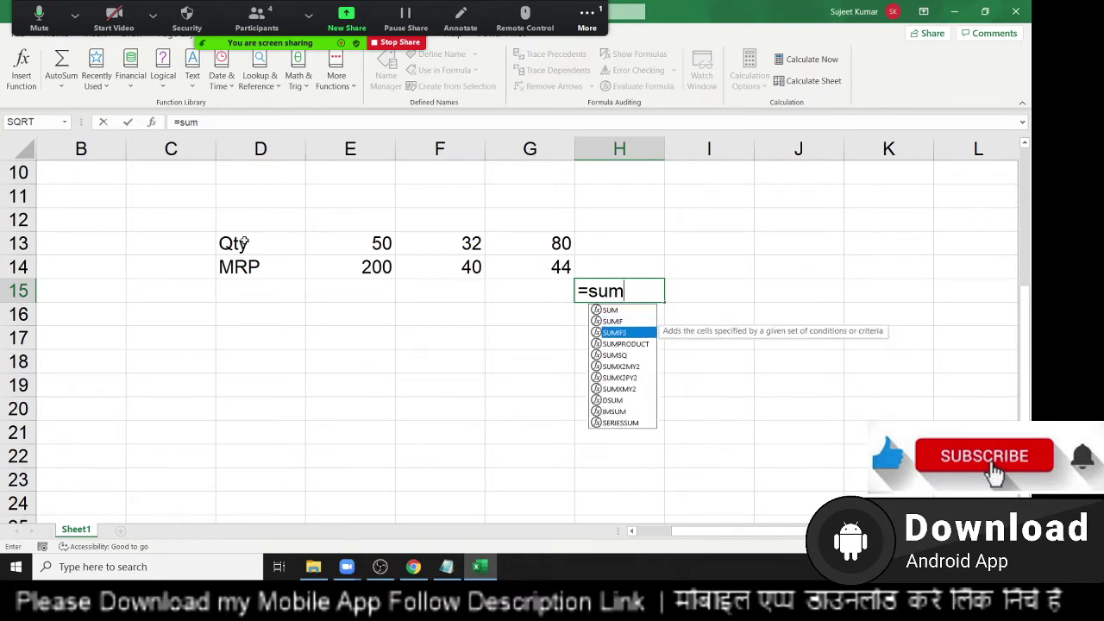
key(Down)
key(Tab)
Step: Give SUMPRODUCT the arrays E13:G13 and E14:G14, totalling 14800
key(Left)
key(Left)
key(Left)
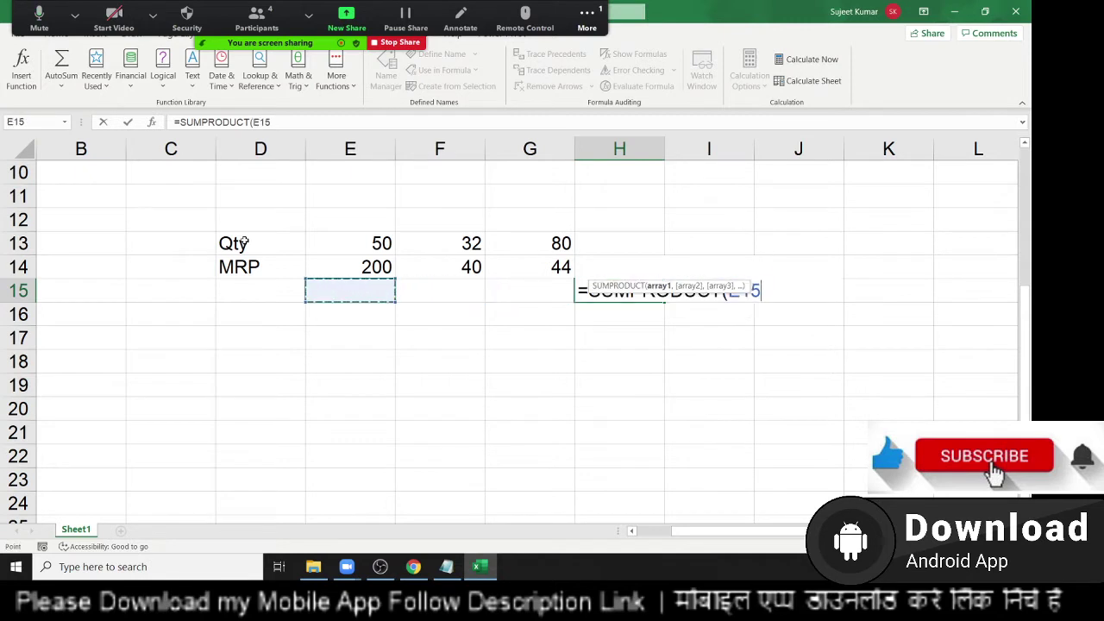
key(Up)
key(Up)
key(shift+Right)
key(shift+Right)
text(,)
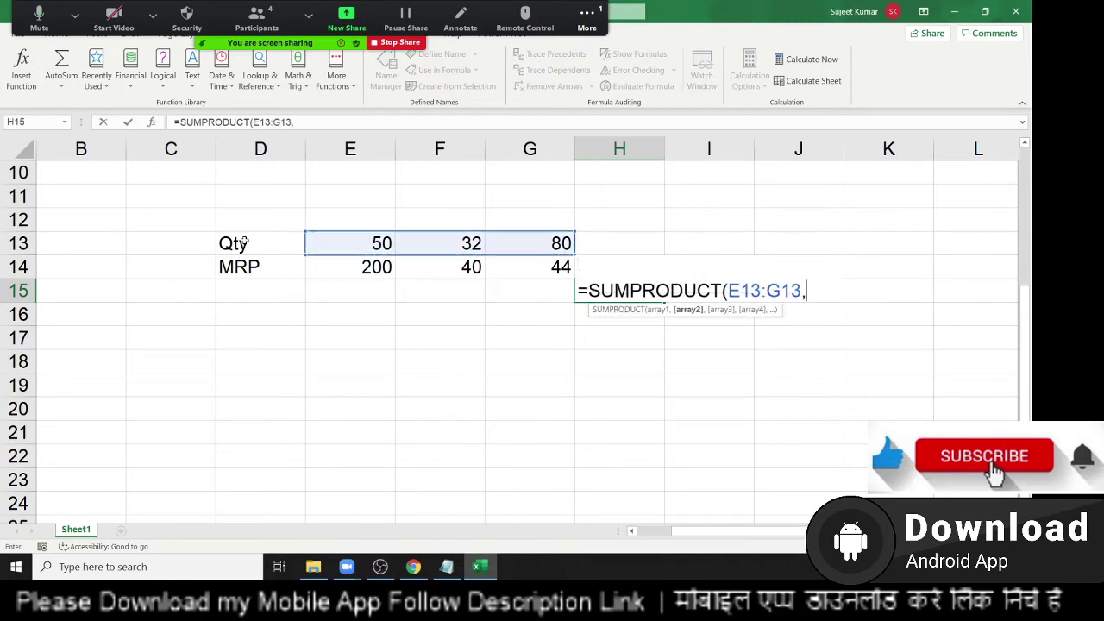
key(Down)
key(Left)
key(Left)
key(Left)
key(Up)
key(Up)
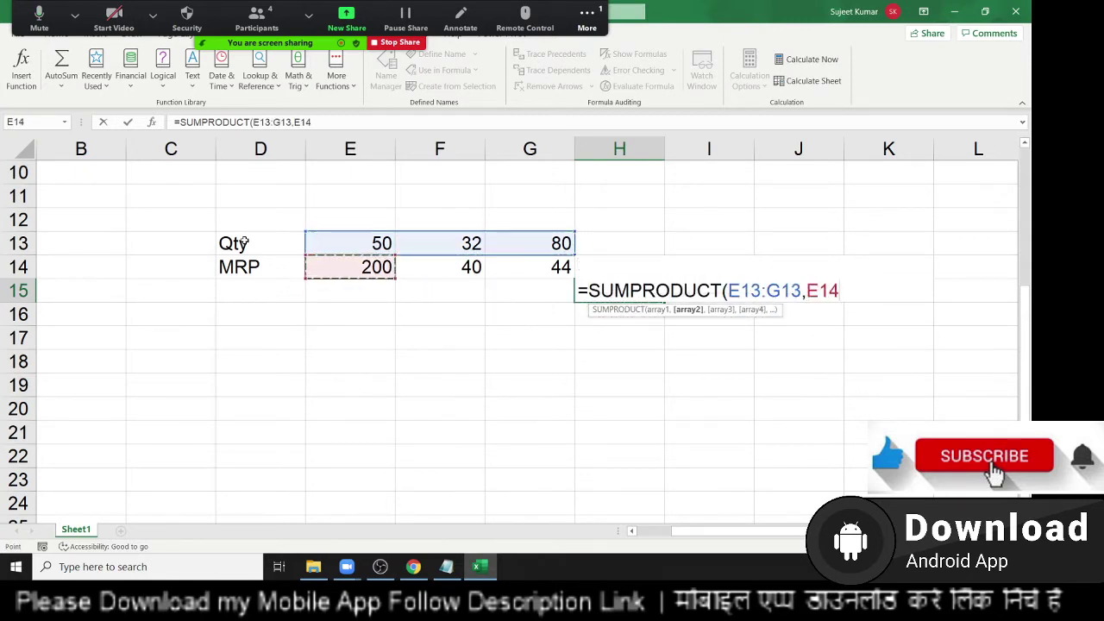
key(shift+Right)
key(shift+Right)
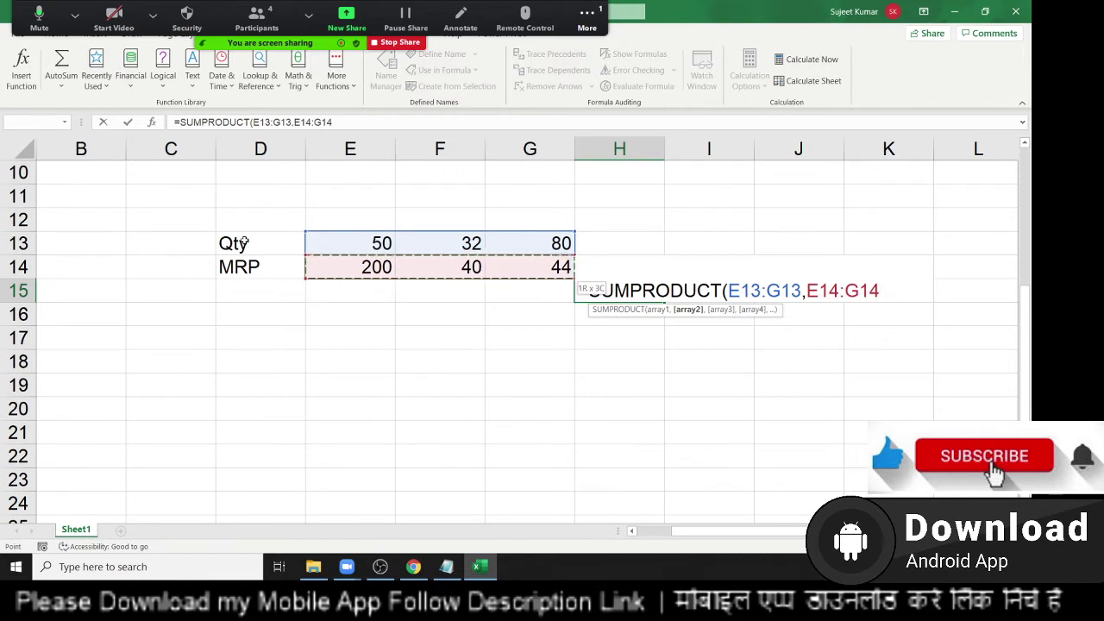
key(ctrl+Return)
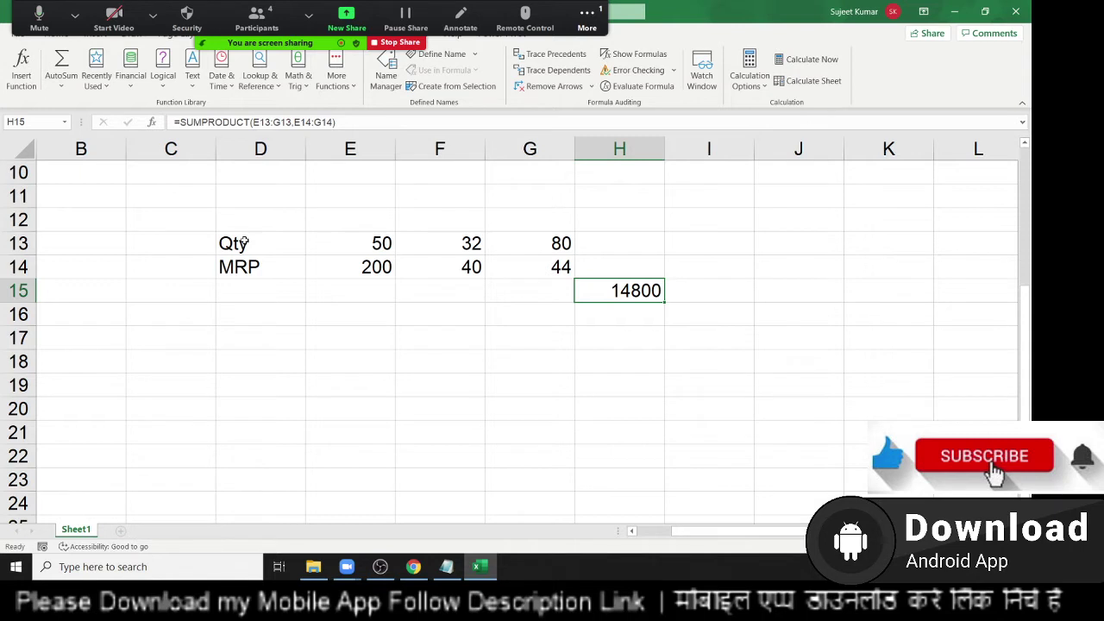
scroll(378, 277, up, 3)
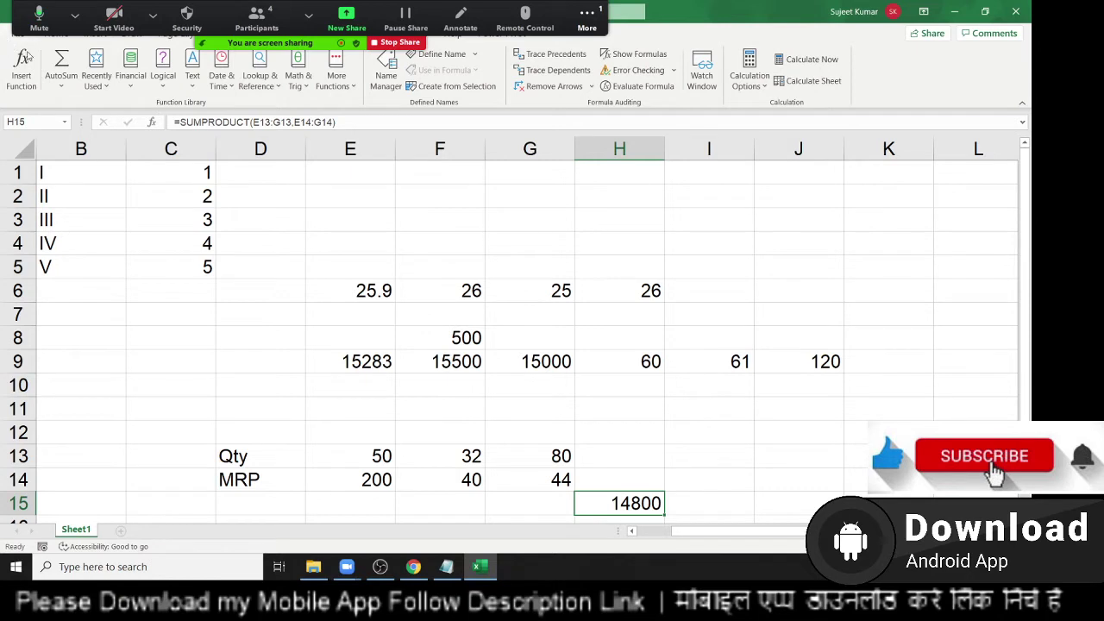
Step: Open the DataP workbook from the recent files list
click(209, 233)
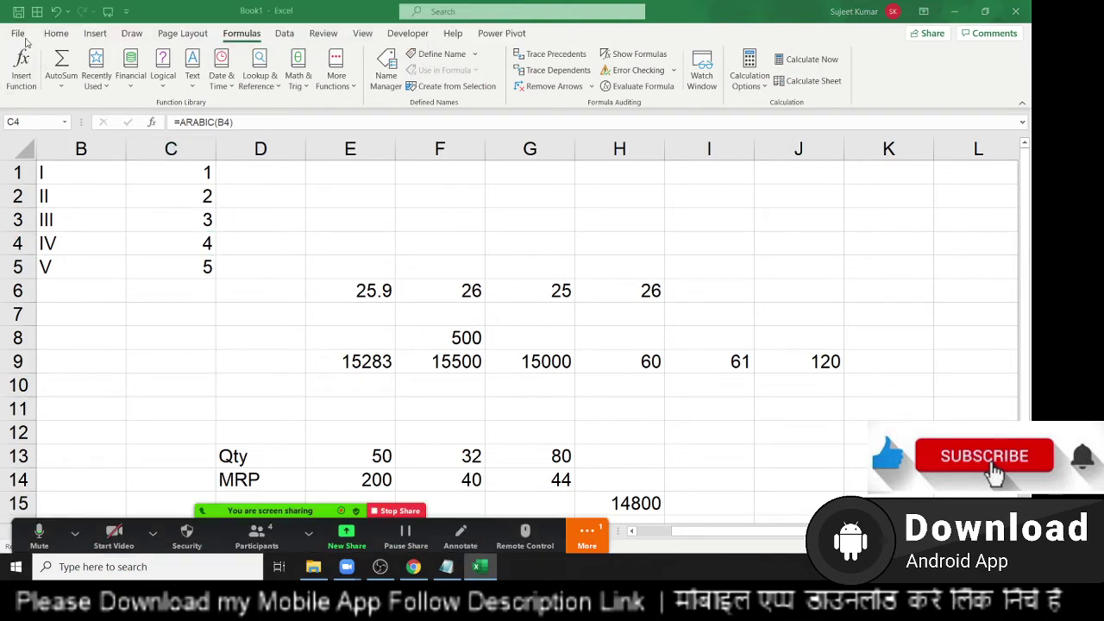
click(24, 39)
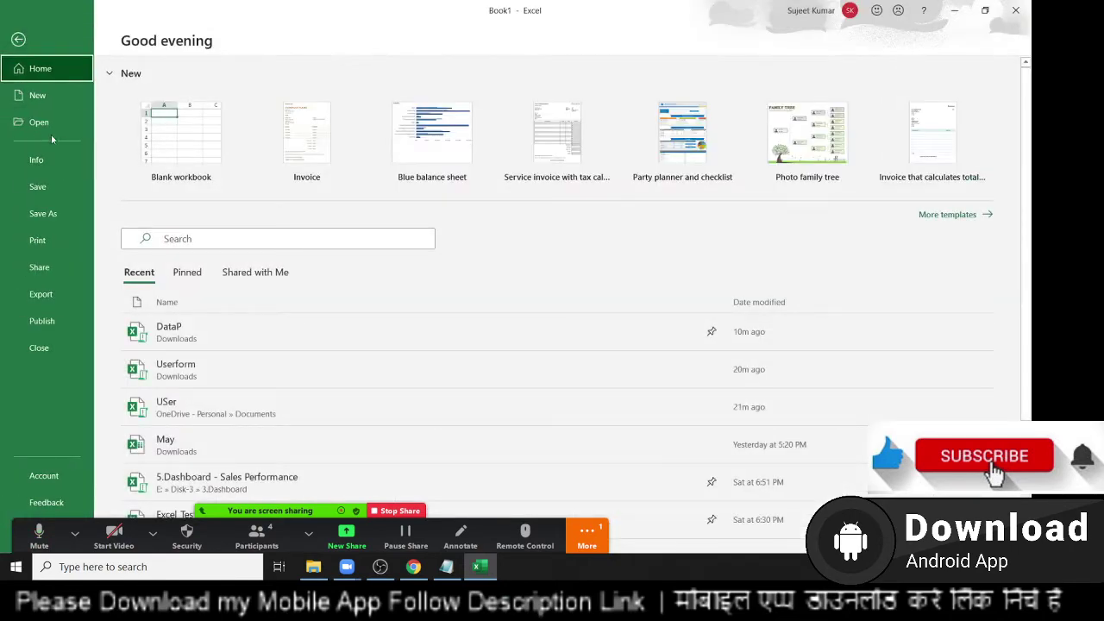
click(51, 127)
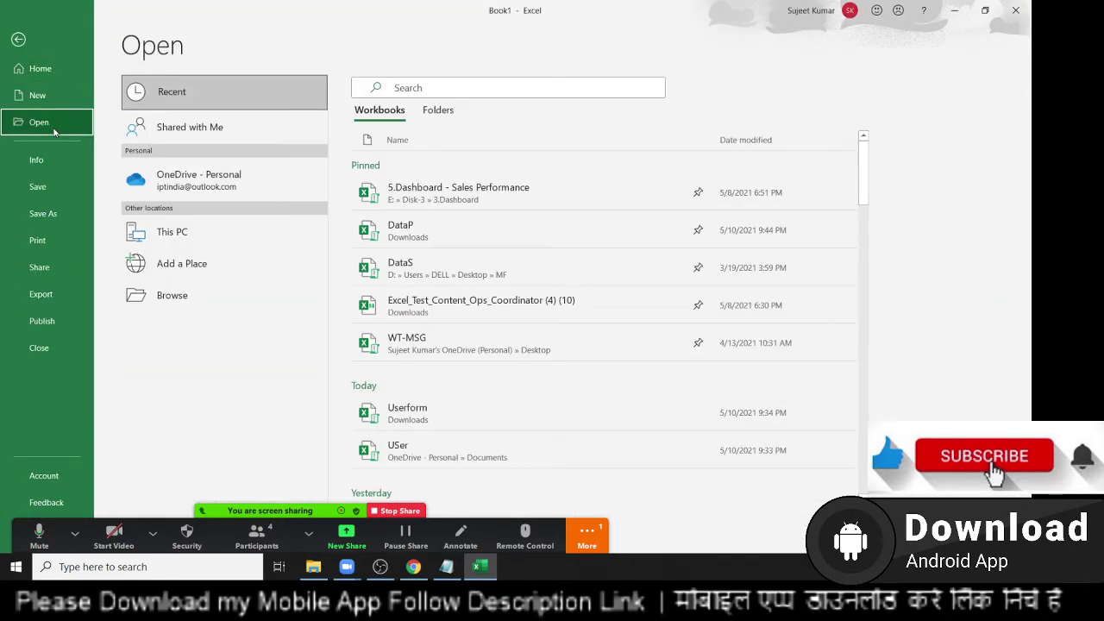
click(470, 244)
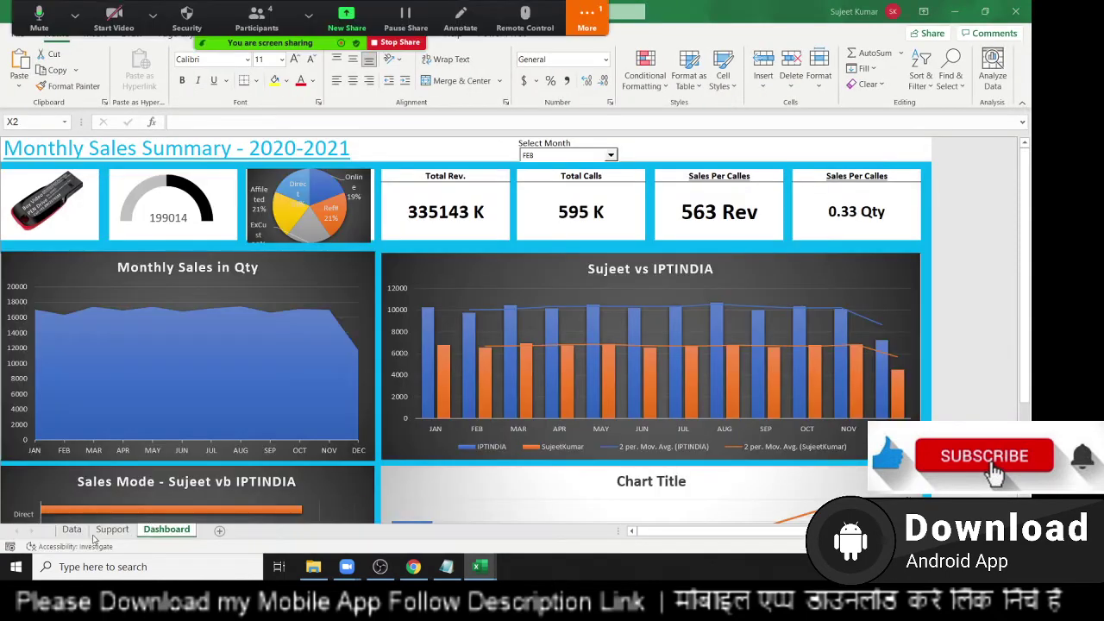
Step: Copy the entire sales table on DataP's Data sheet and return to Book1
click(77, 517)
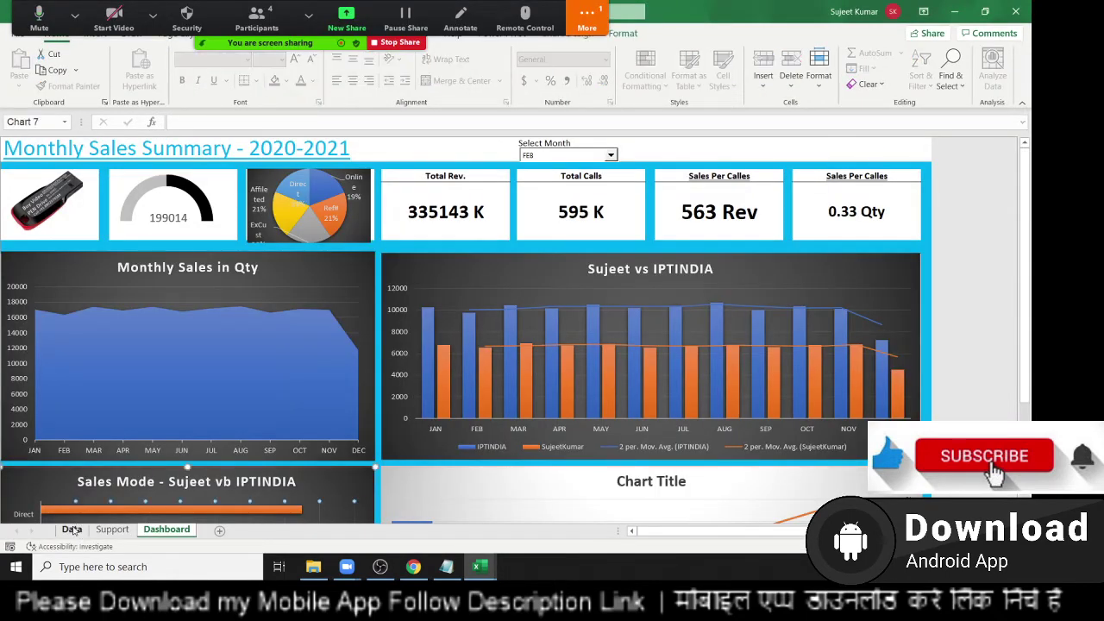
click(71, 529)
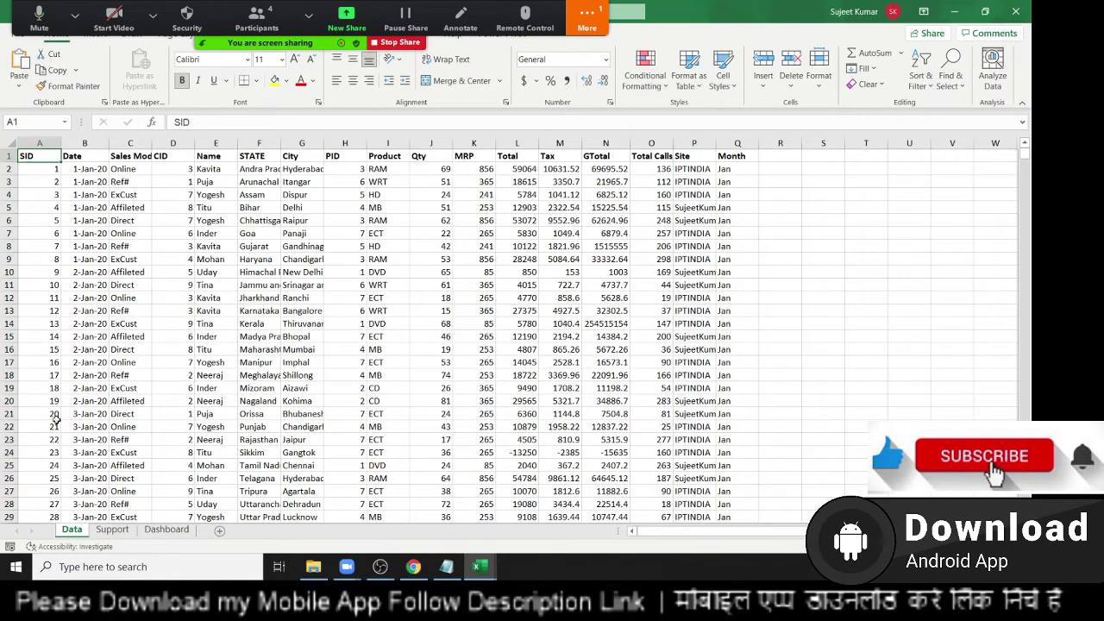
key(ctrl+shift+Right)
key(ctrl+shift+Down)
key(ctrl+c)
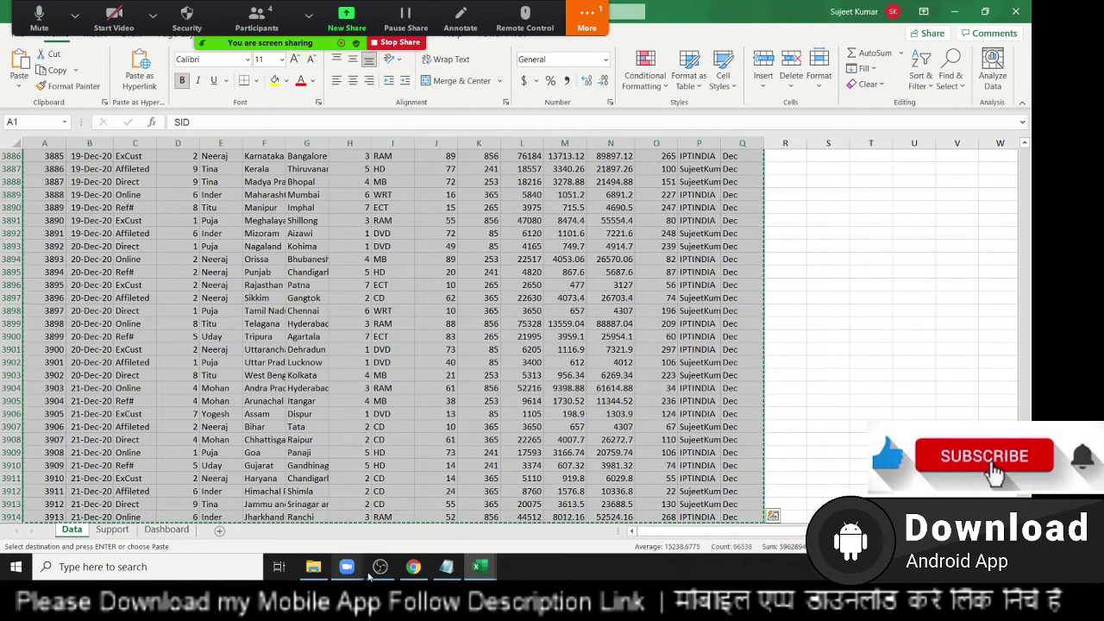
mouse_move(479, 566)
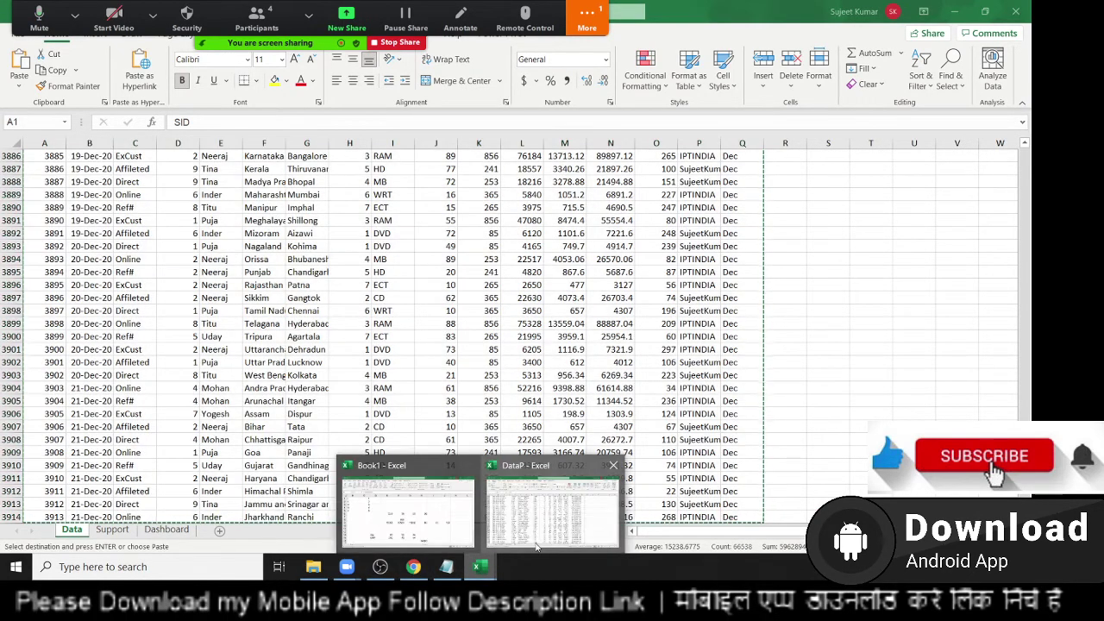
click(407, 513)
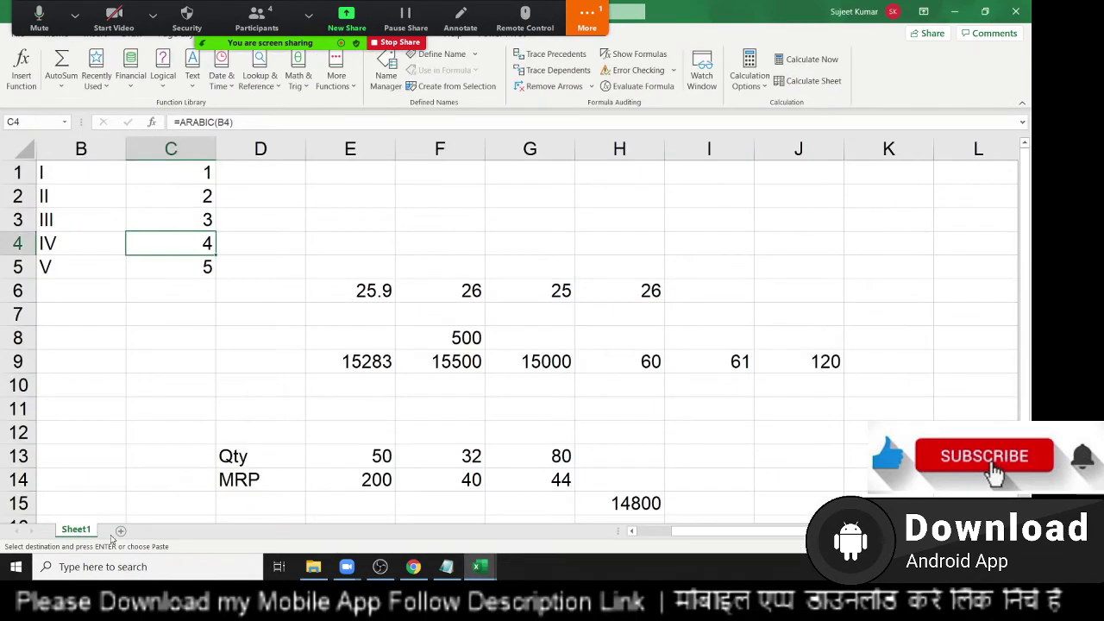
Step: Paste the sales data into a new Sheet2 and clear columns K to Q
click(121, 530)
key(ctrl+v)
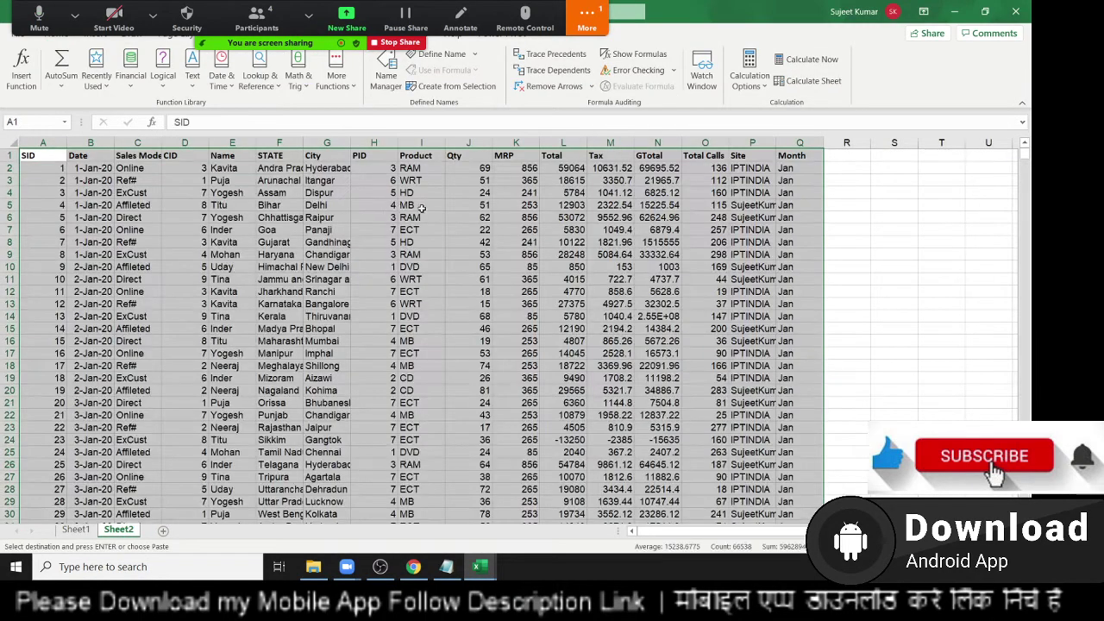
drag(515, 142, 795, 140)
key(Delete)
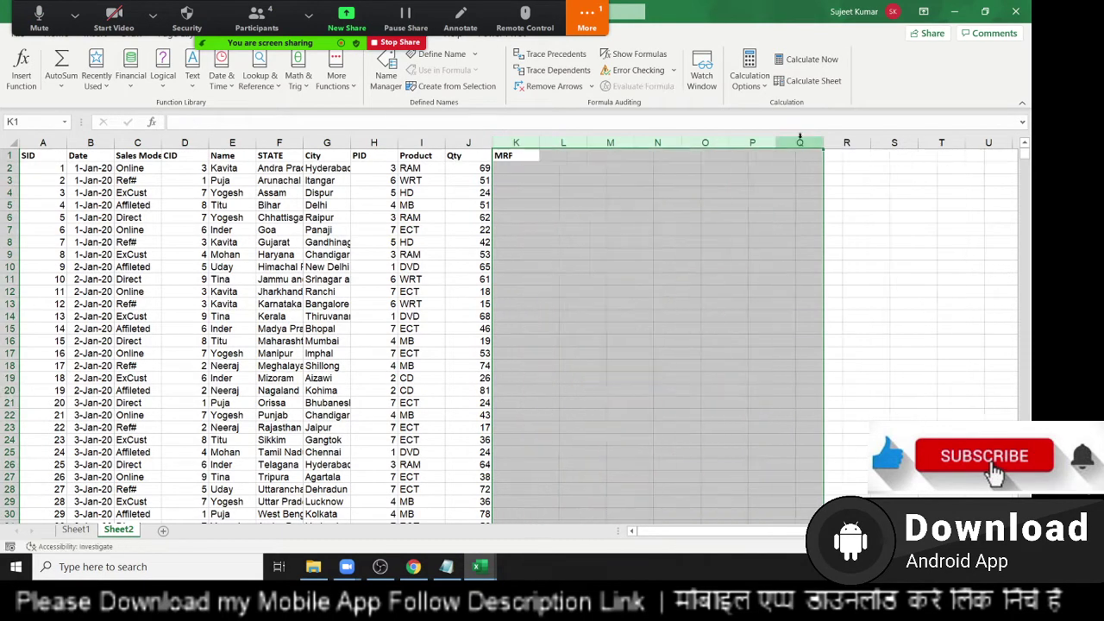
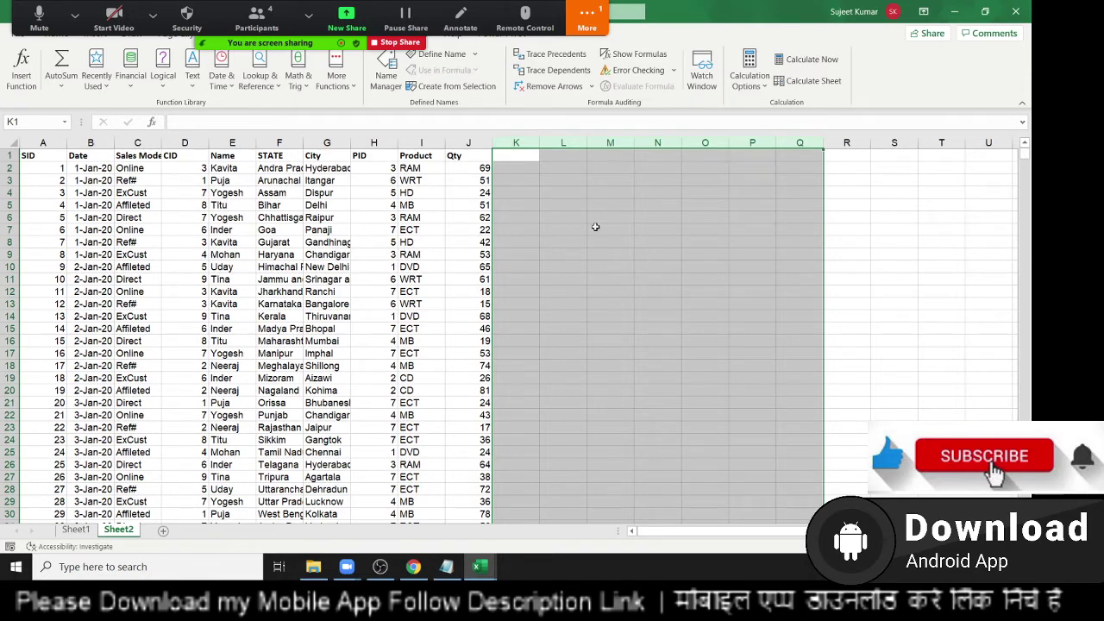
Step: Enter a test name in L3, accepting the autocompleted Kavita
click(530, 216)
click(543, 181)
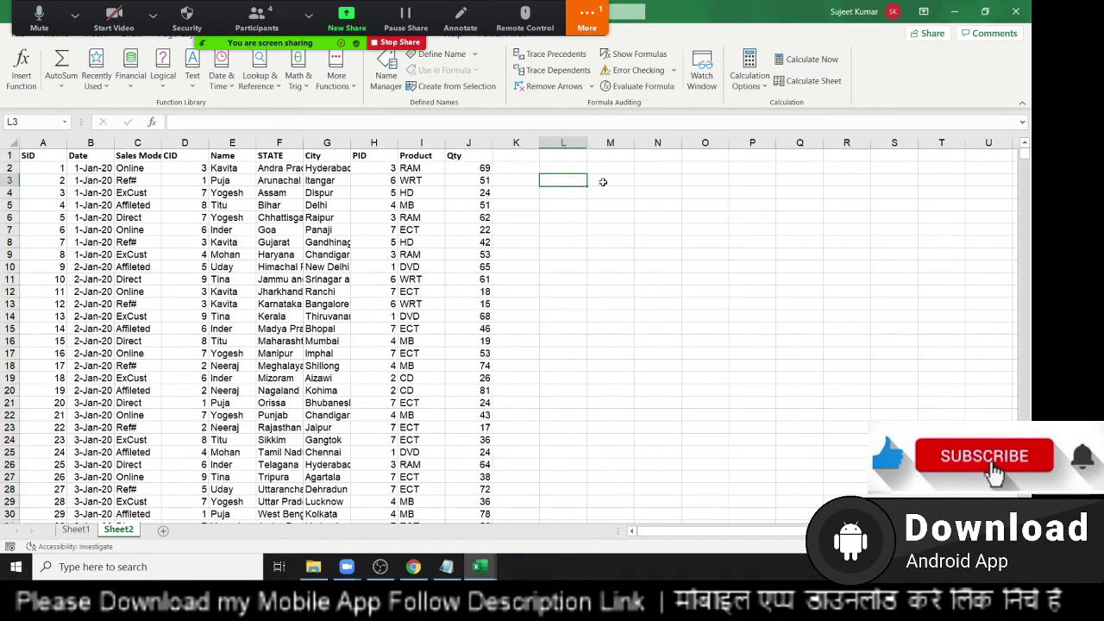
key(Left)
key(Left)
key(Left)
key(Left)
key(Right)
key(Right)
key(Right)
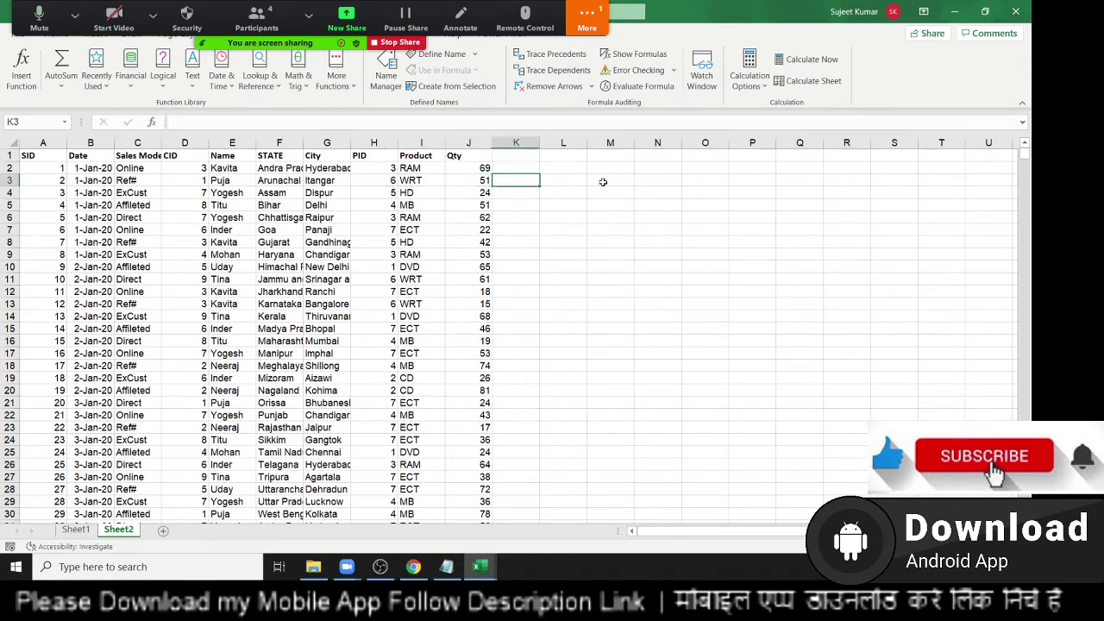
key(Right)
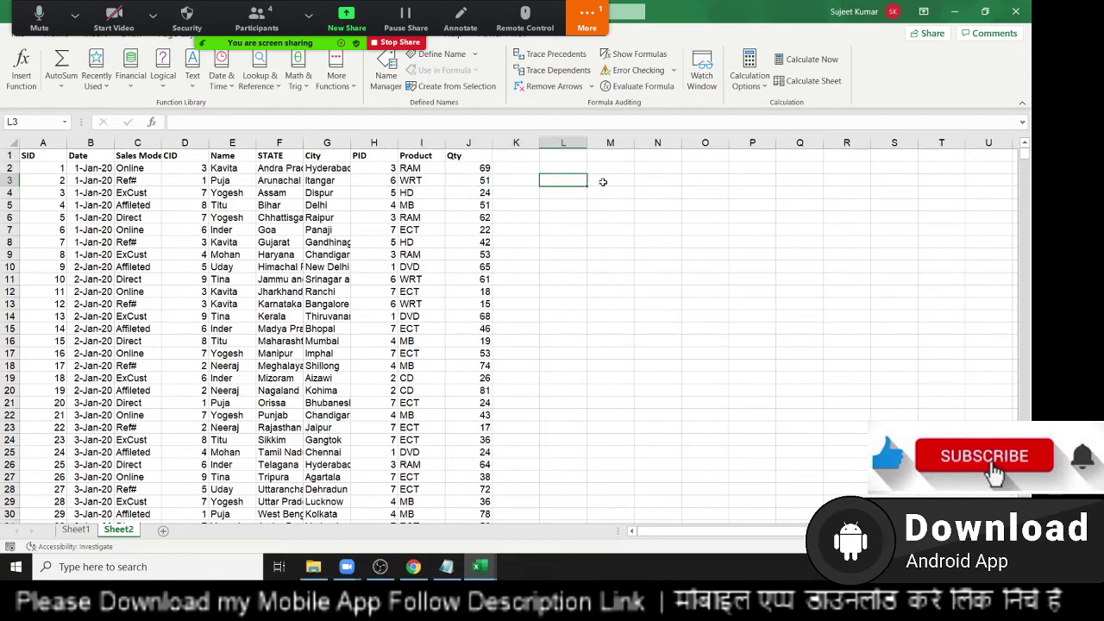
text(KA)
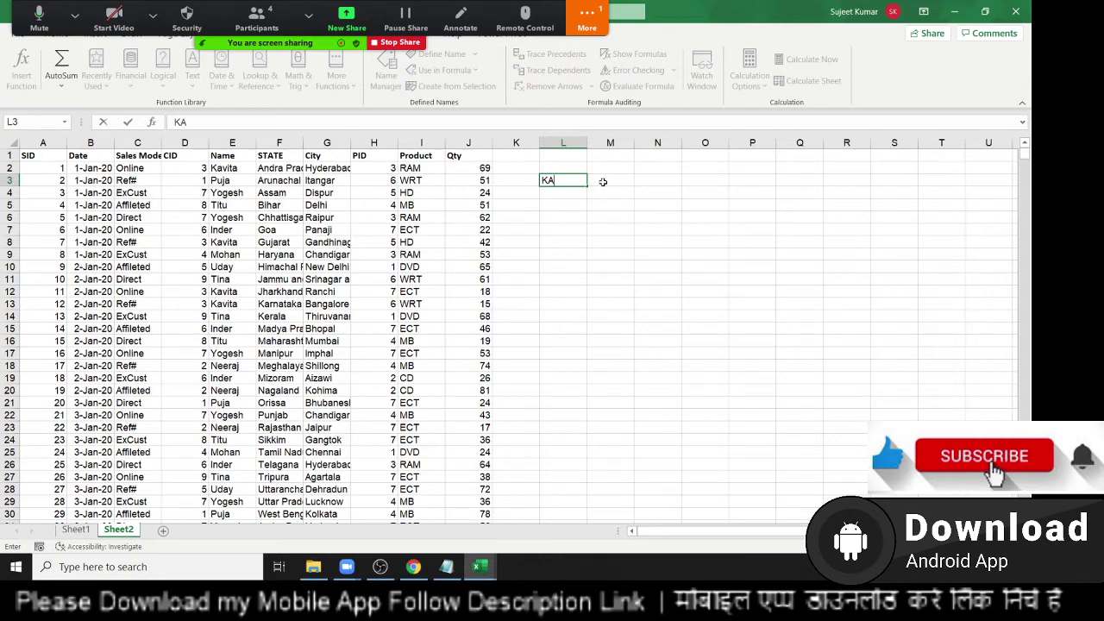
text(ta)
key(Return)
Step: Copy the Name column from E1 downward and paste it into column L at L1
click(223, 152)
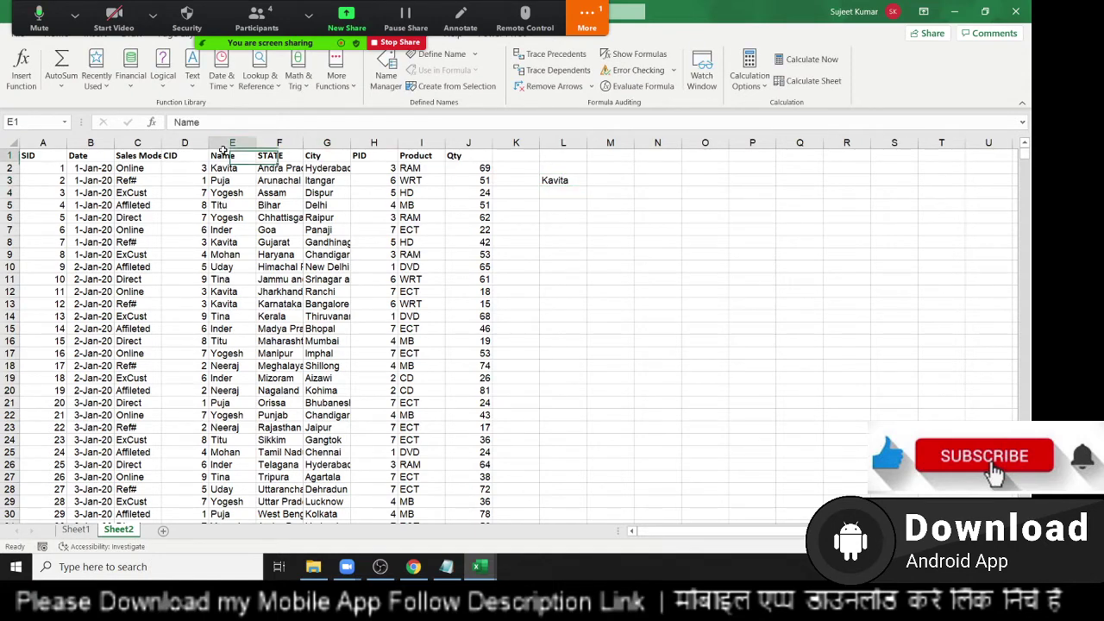
key(ctrl+shift+Down)
key(ctrl+c)
click(573, 155)
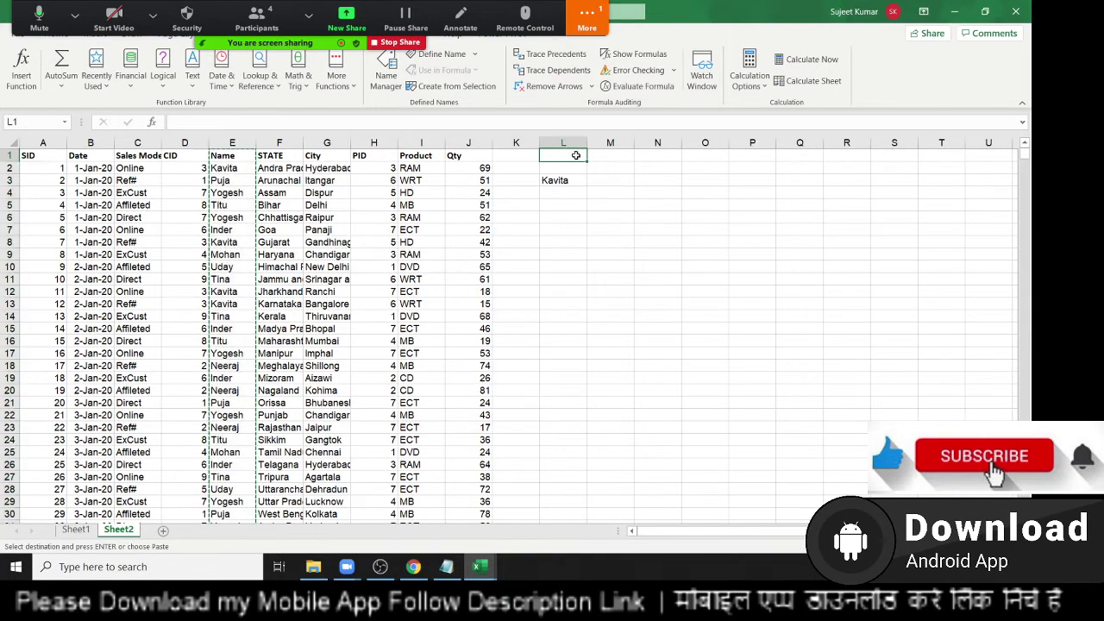
key(ctrl+v)
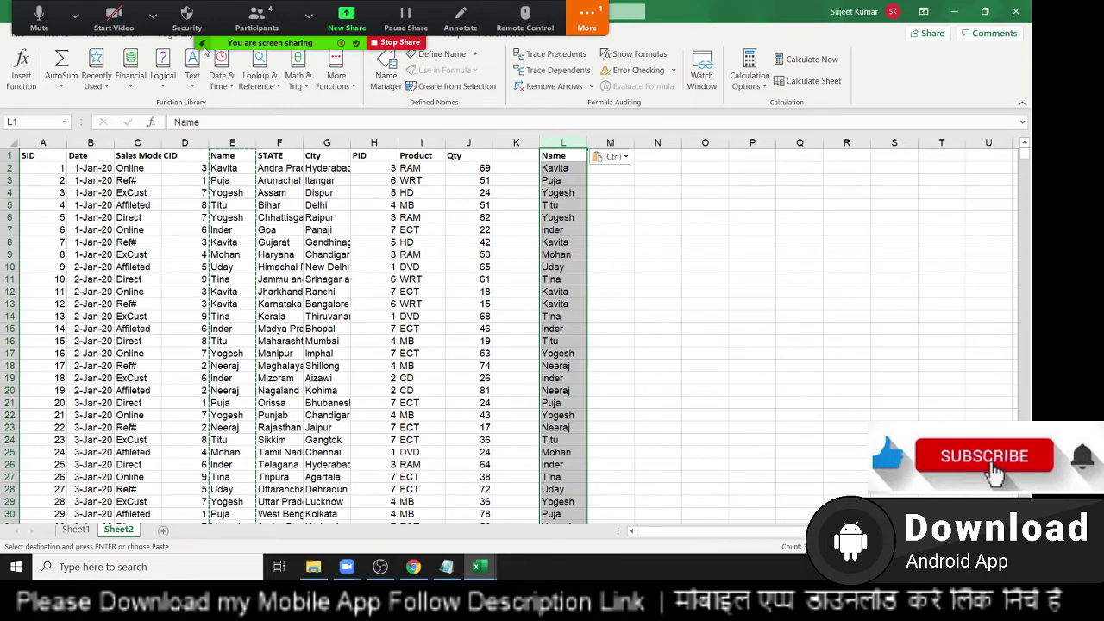
Step: Run Data > Remove Duplicates on column L with Name checked, leaving nine unique names
click(285, 33)
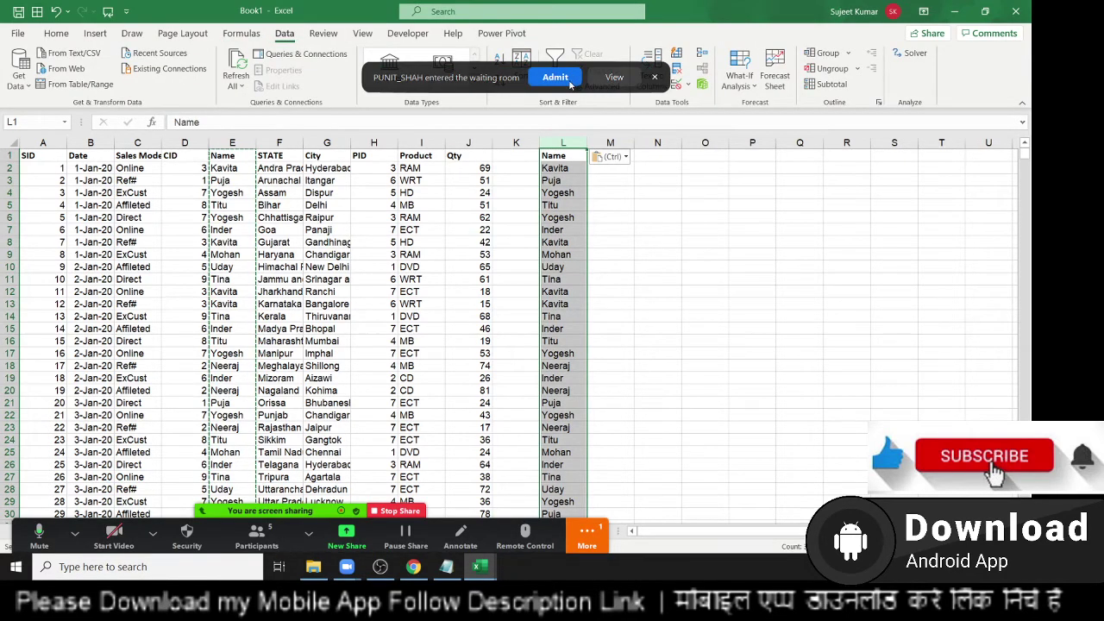
click(569, 84)
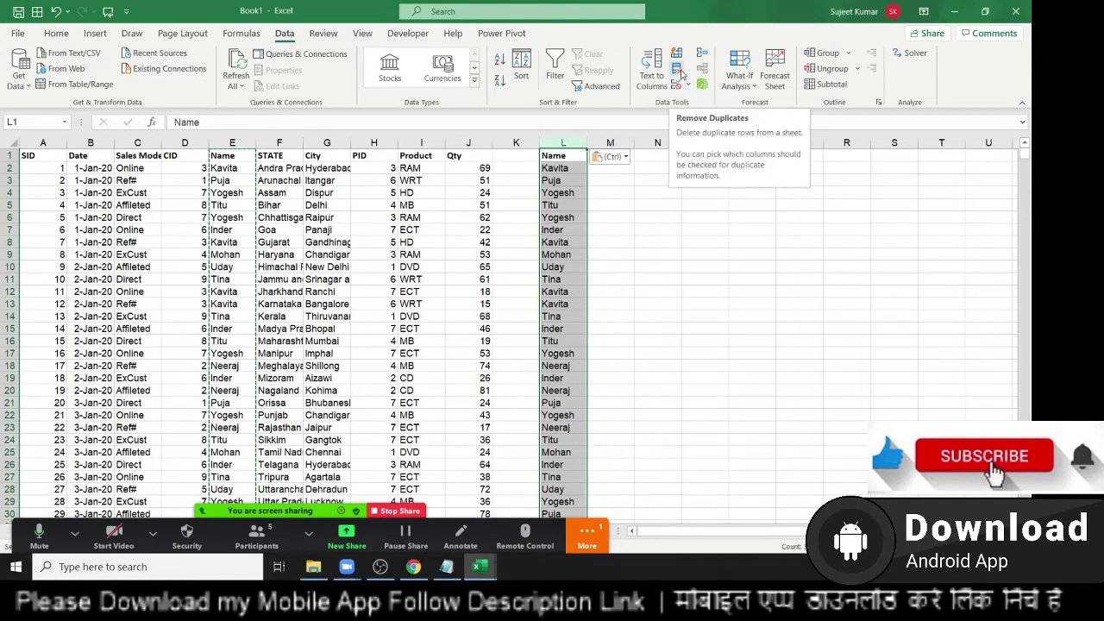
click(678, 73)
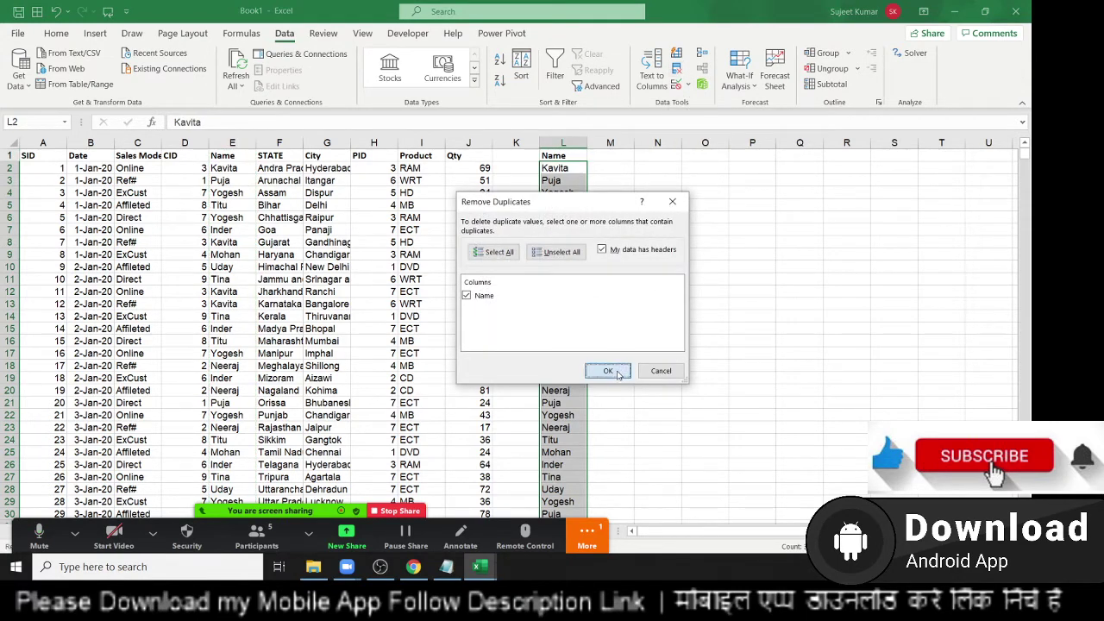
click(618, 374)
click(522, 321)
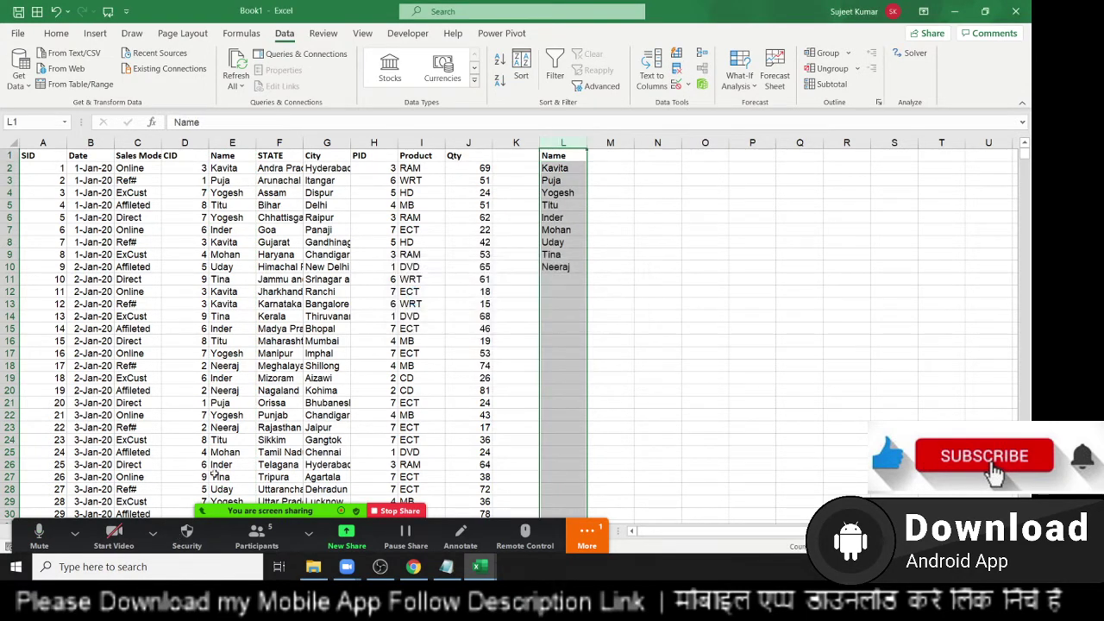
click(204, 511)
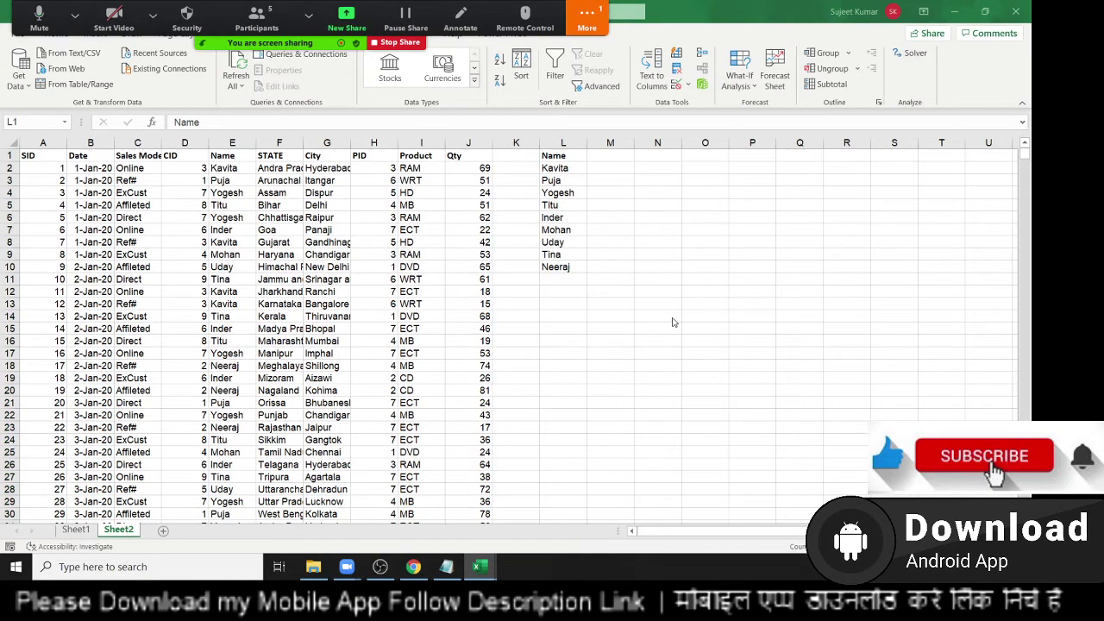
click(579, 182)
Step: Add the heading Qty in M1
click(613, 154)
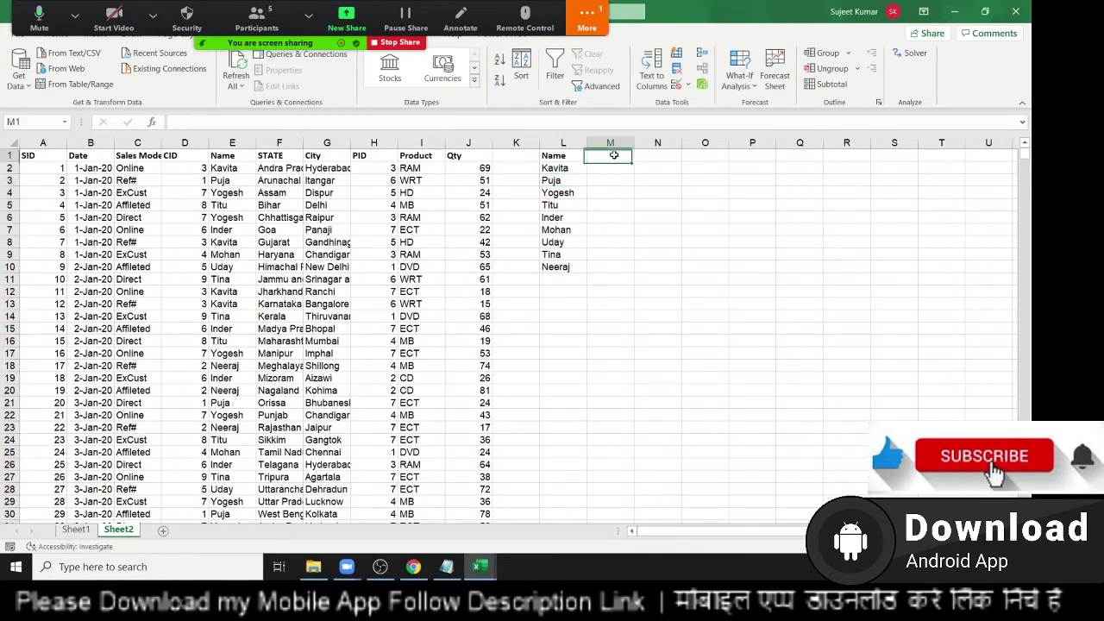
text(Qty)
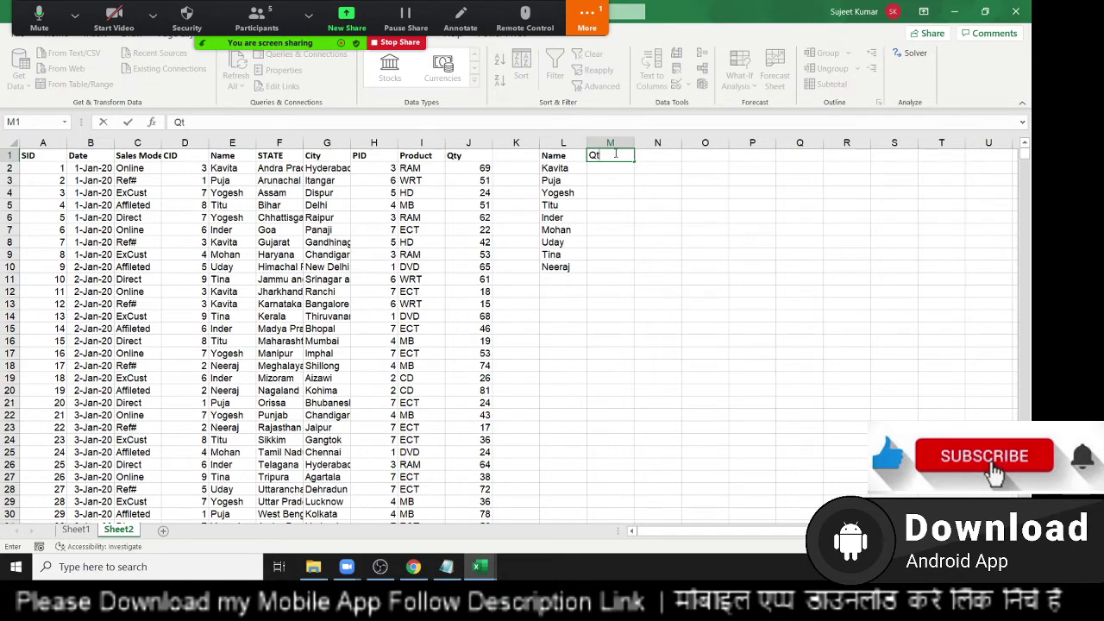
key(Return)
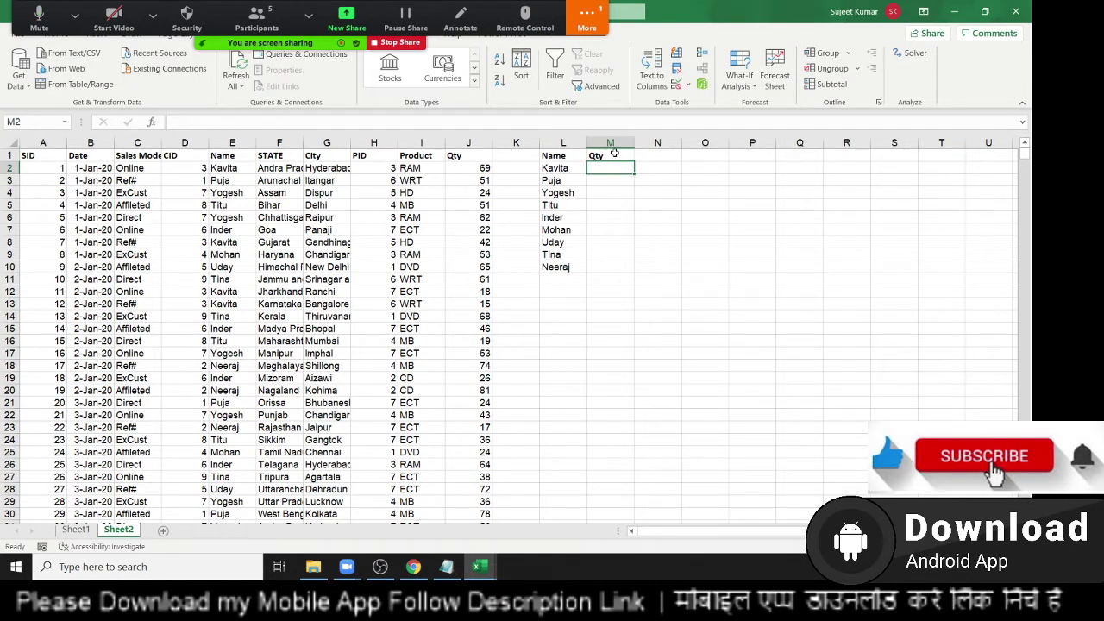
Step: Start a SUMIF in M2, trying columns J and E as arguments, then deleting them
text(=sum)
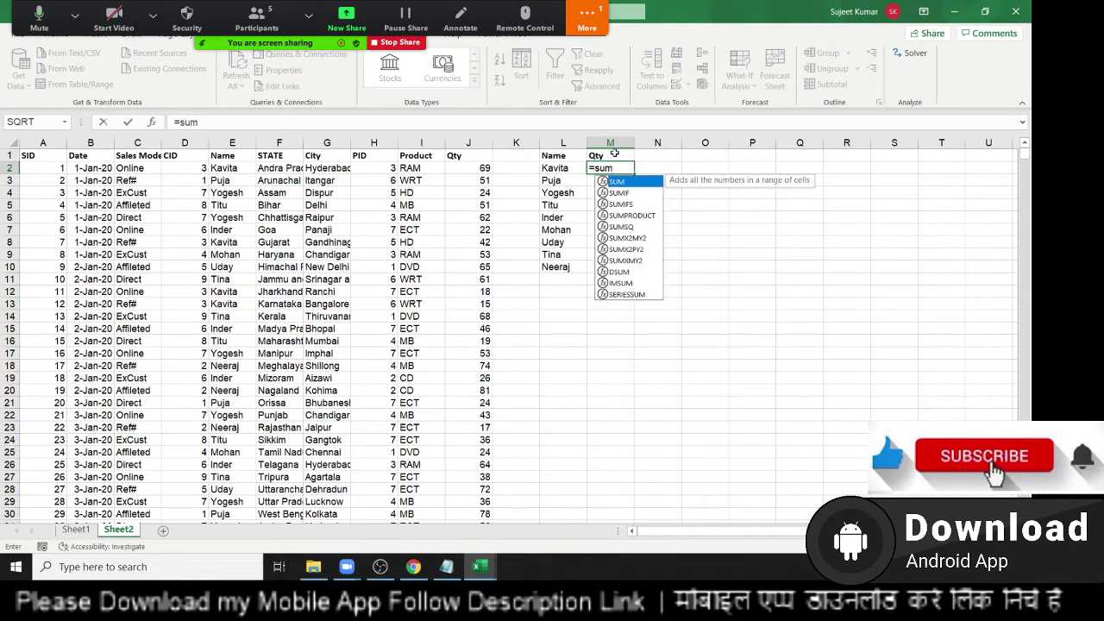
key(Down)
key(Tab)
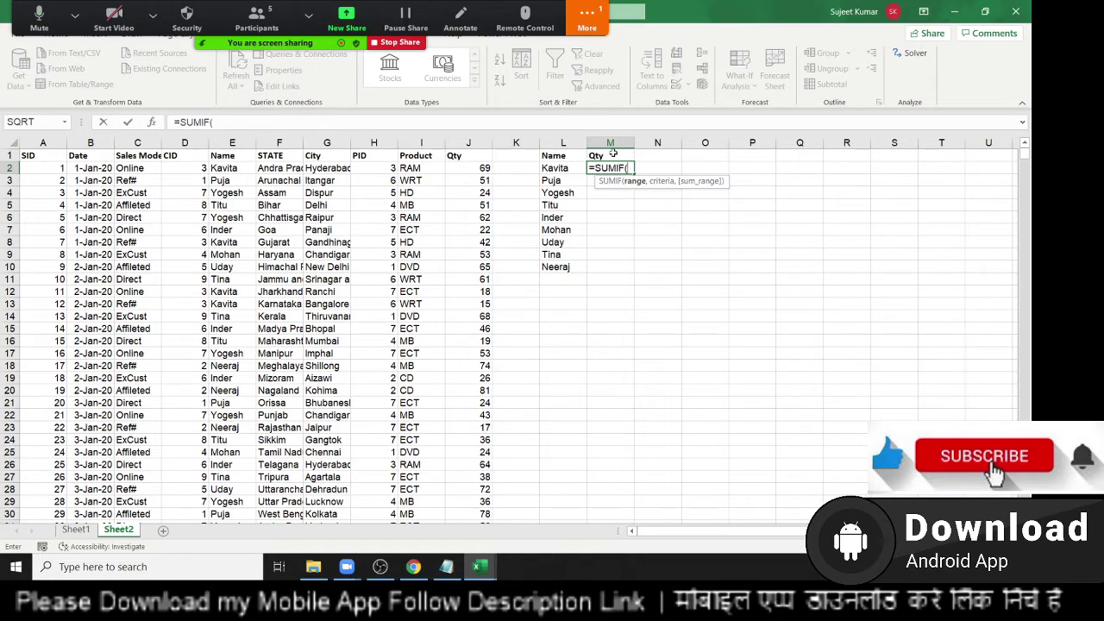
click(467, 141)
text(,)
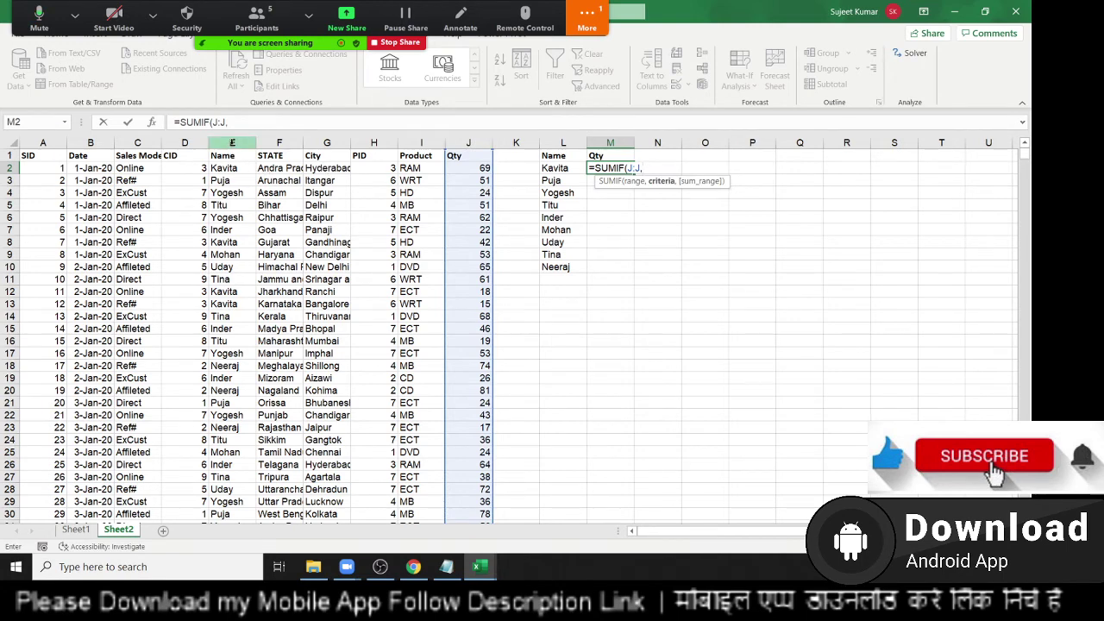
click(232, 143)
text(,)
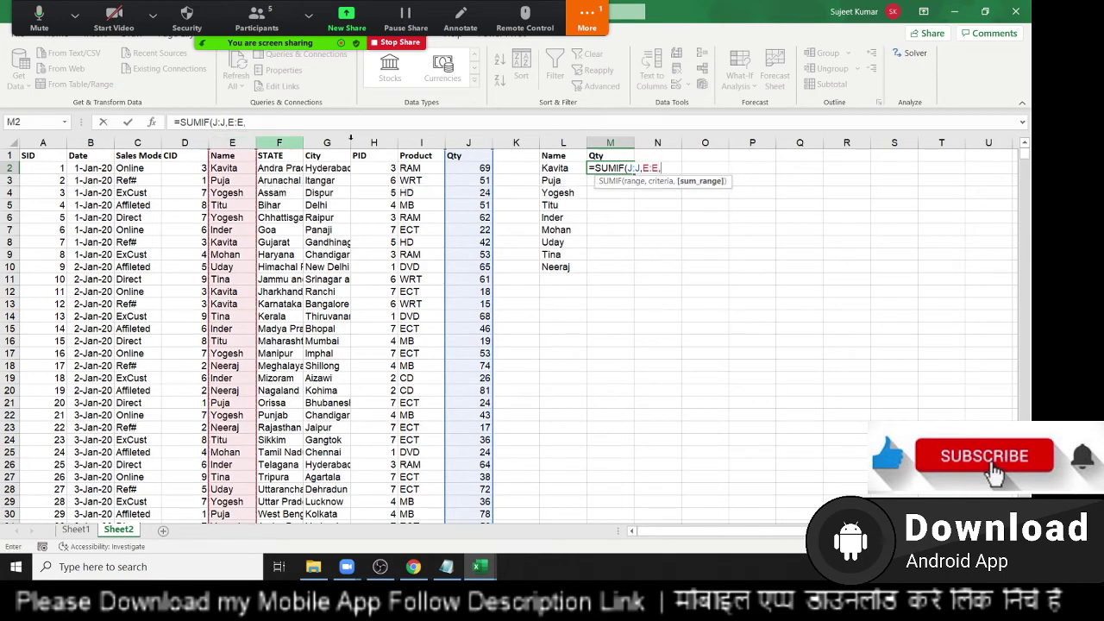
key(BackSpace)
key(BackSpace)
key(BackSpace)
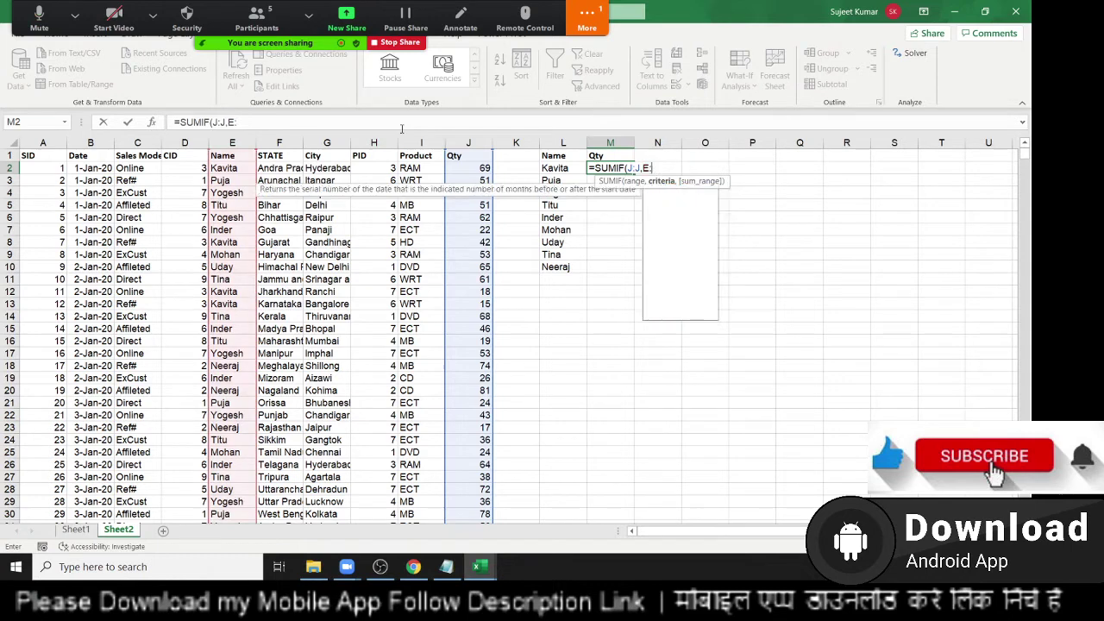
key(BackSpace)
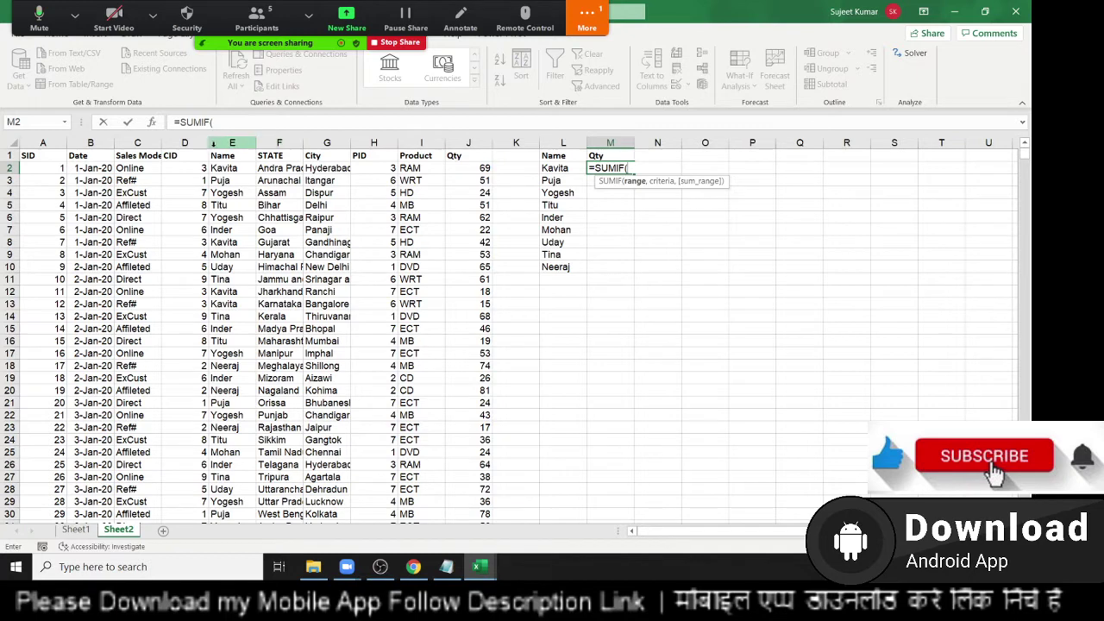
Step: Complete =SUMIF(E:E,L2,J:J) in M2 to total Qty for the first name
click(231, 143)
text(,)
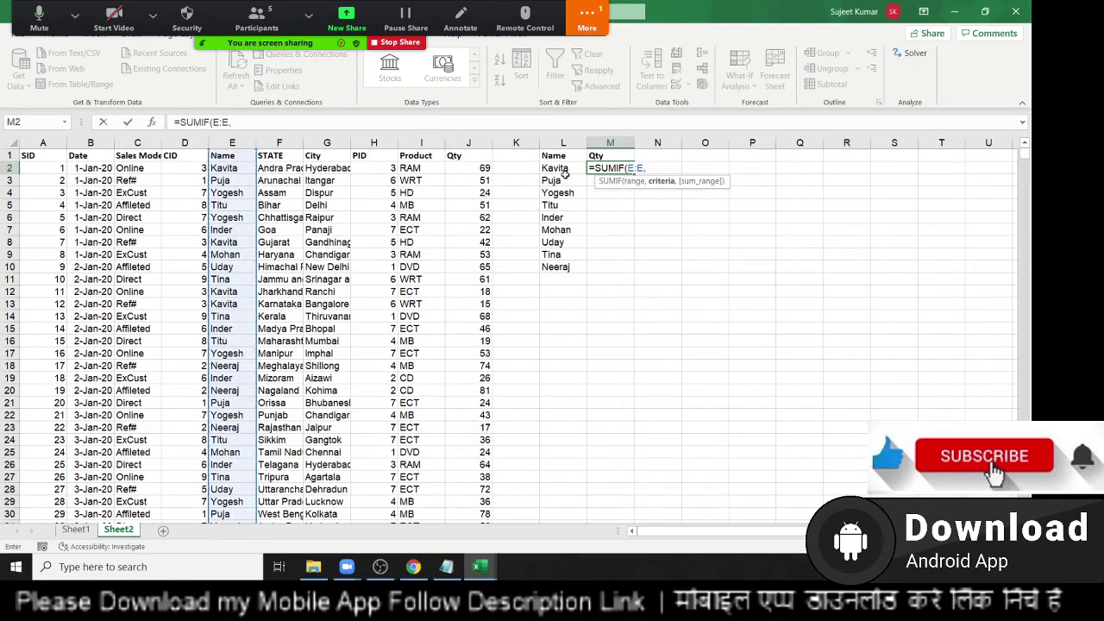
click(564, 171)
text(,)
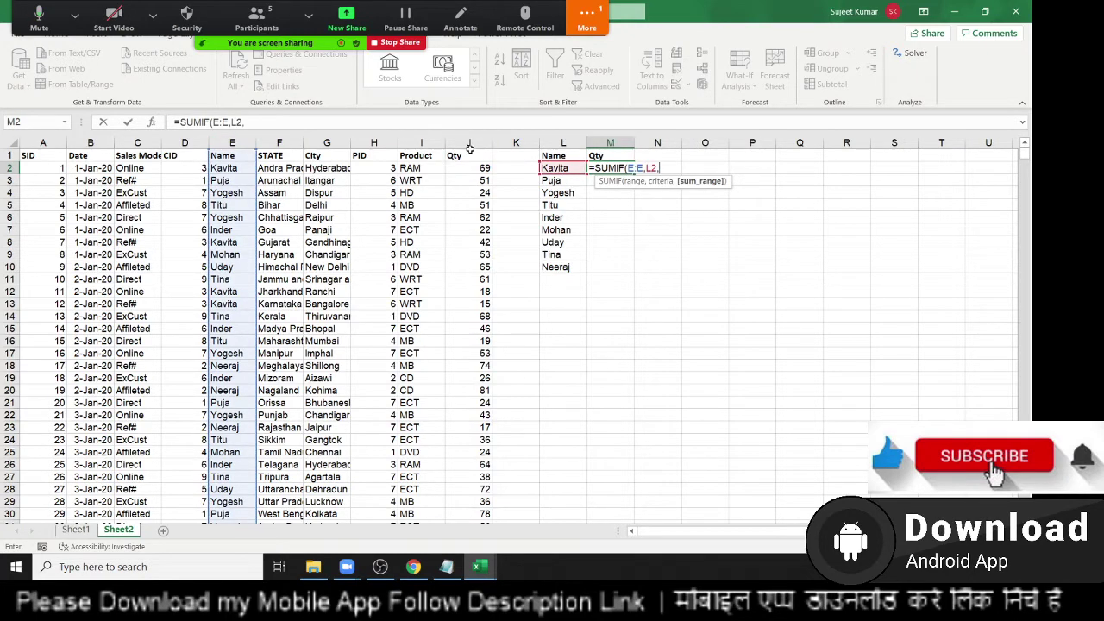
click(466, 142)
key(Return)
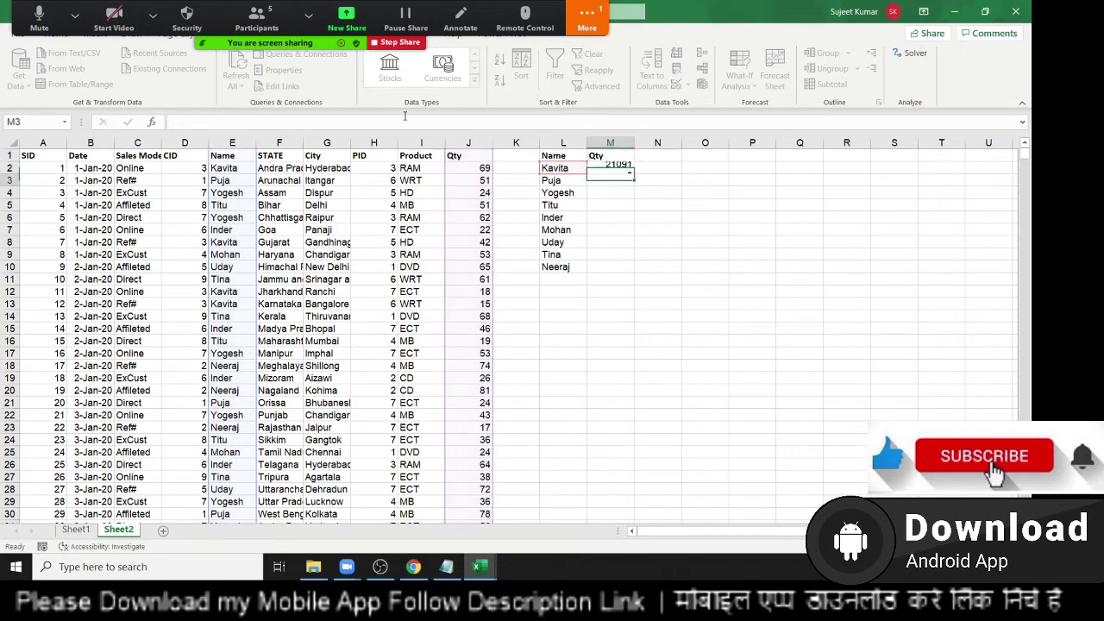
Step: Enter the same Name/criterion/Qty SUMIF in M3 for the next name
text(=su)
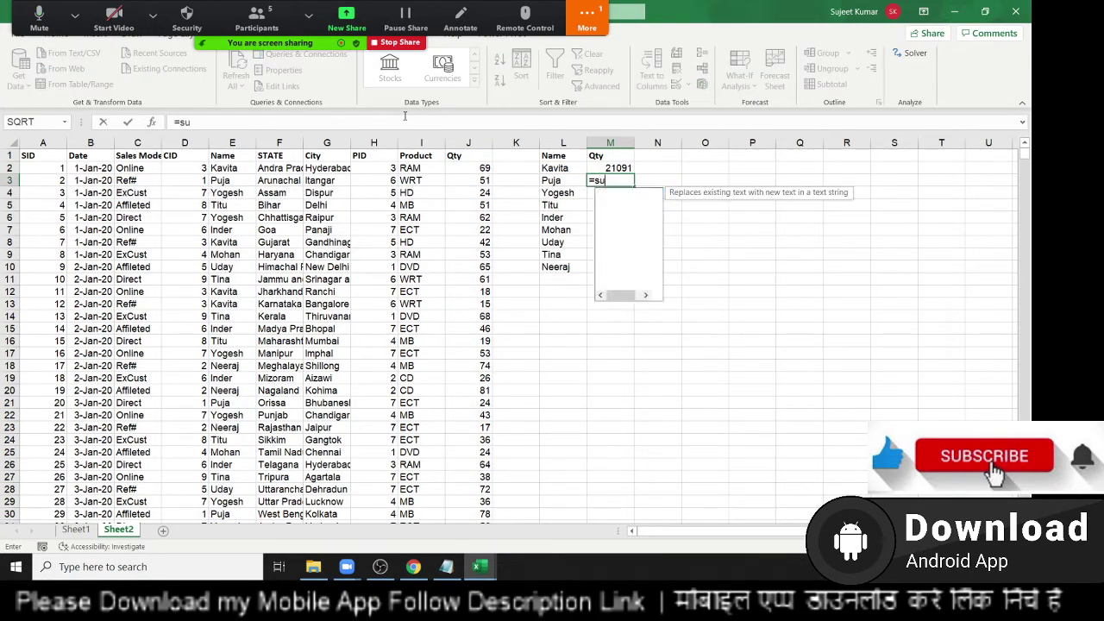
text(m)
key(Down)
key(Tab)
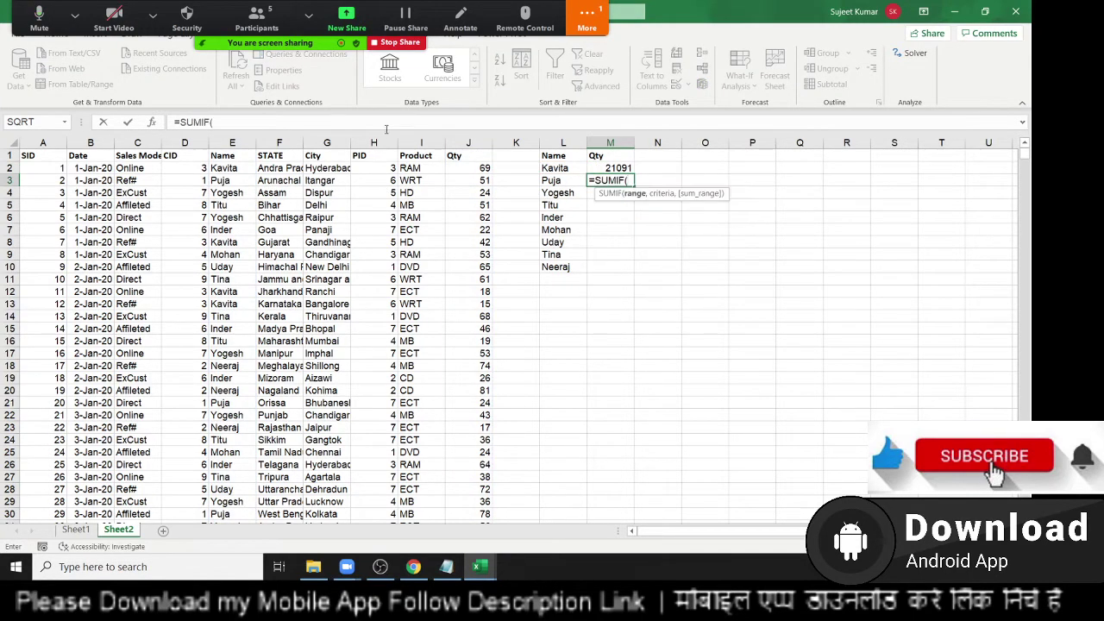
click(217, 143)
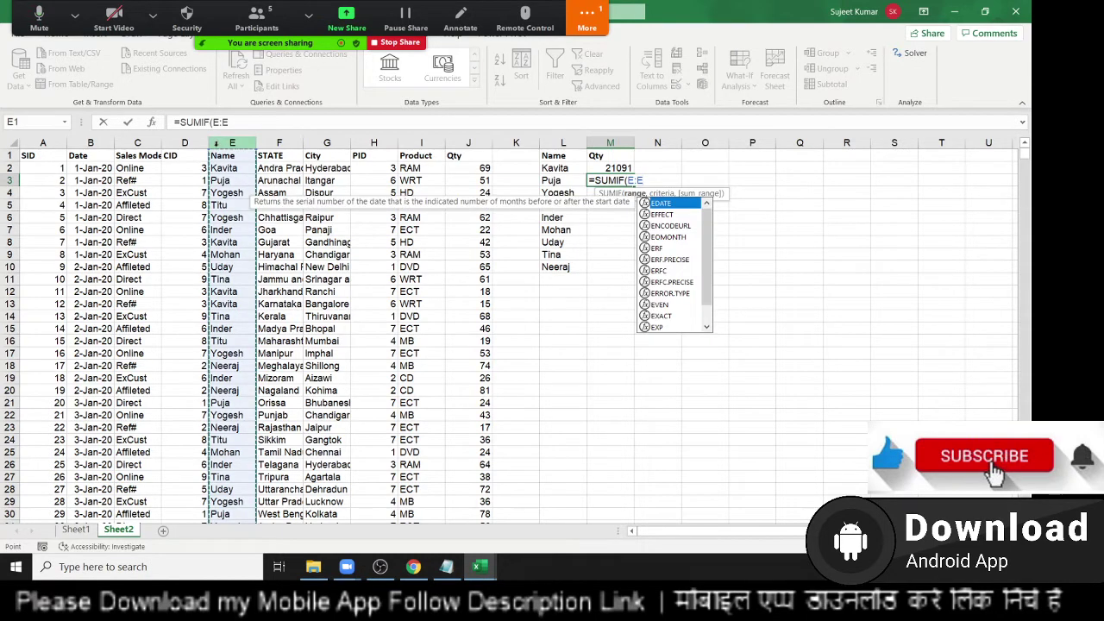
text(,)
click(548, 168)
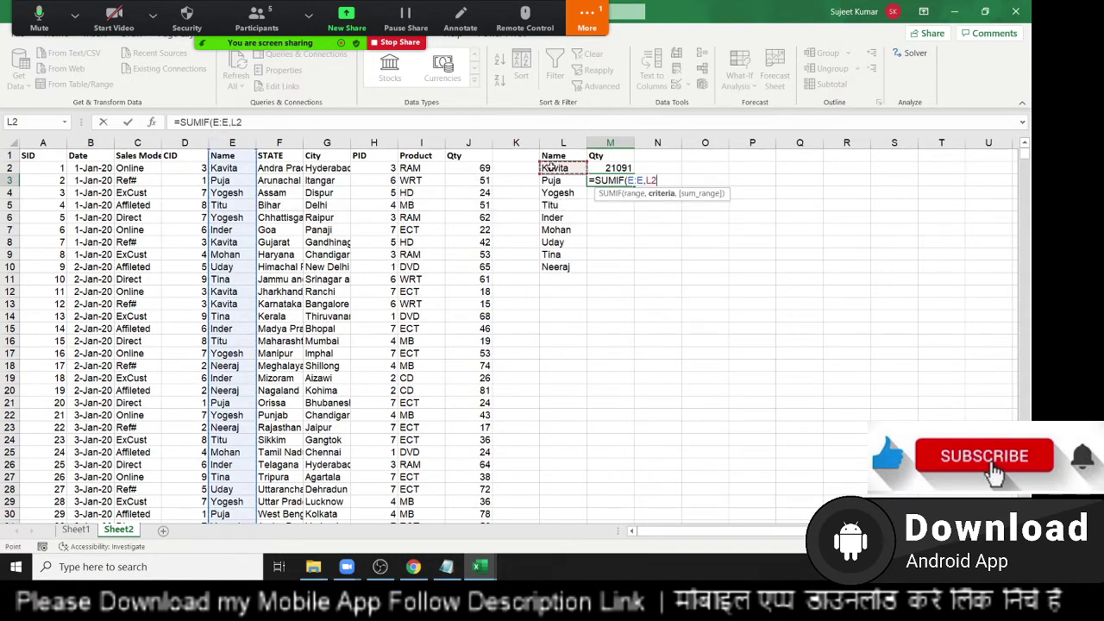
text(,)
click(469, 144)
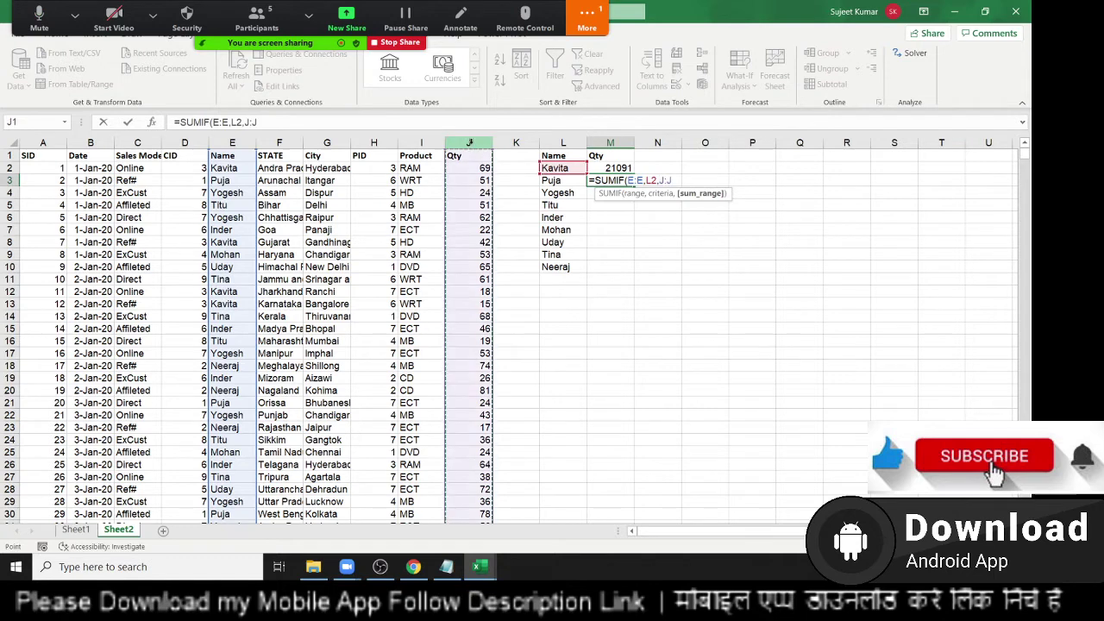
key(Return)
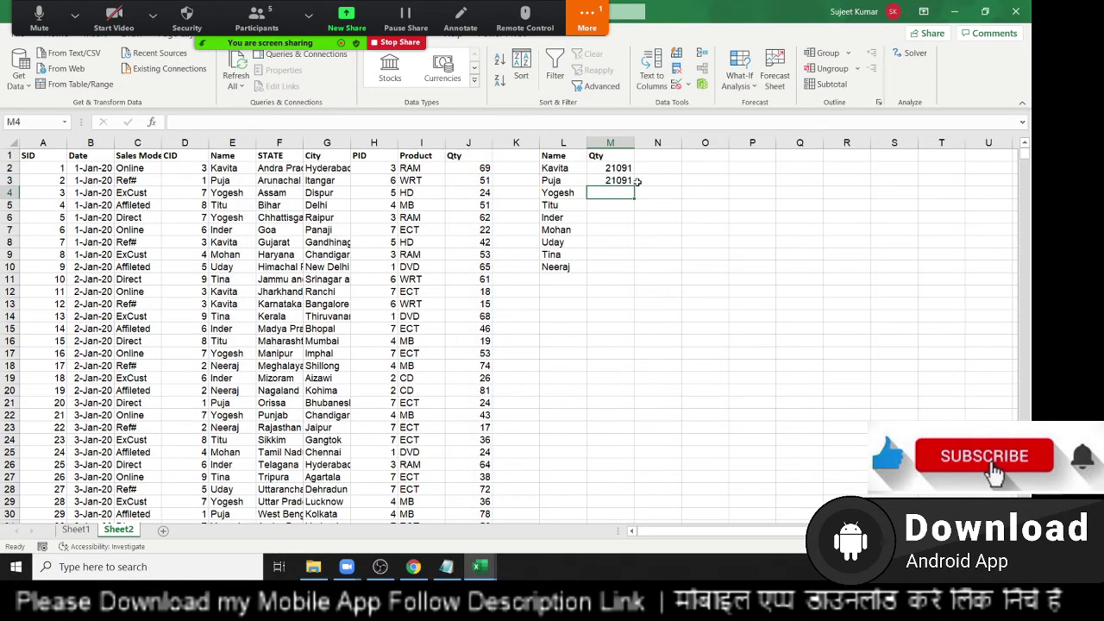
Step: Fill the SUMIF down to M10 and select Qty values J4:J11 to inspect
click(628, 180)
double_click(634, 186)
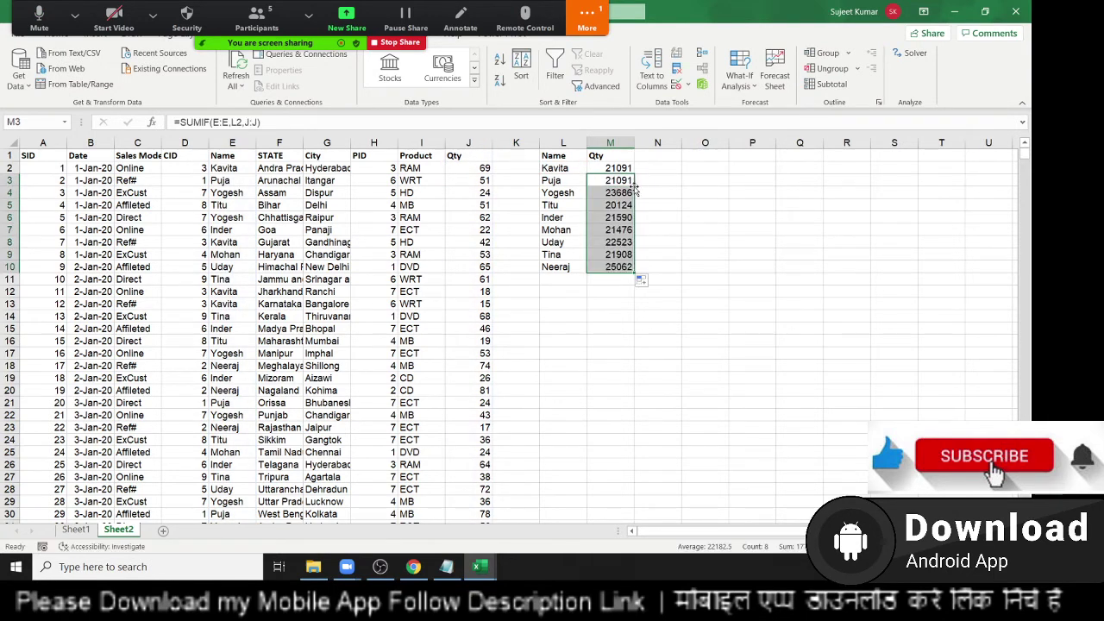
click(569, 327)
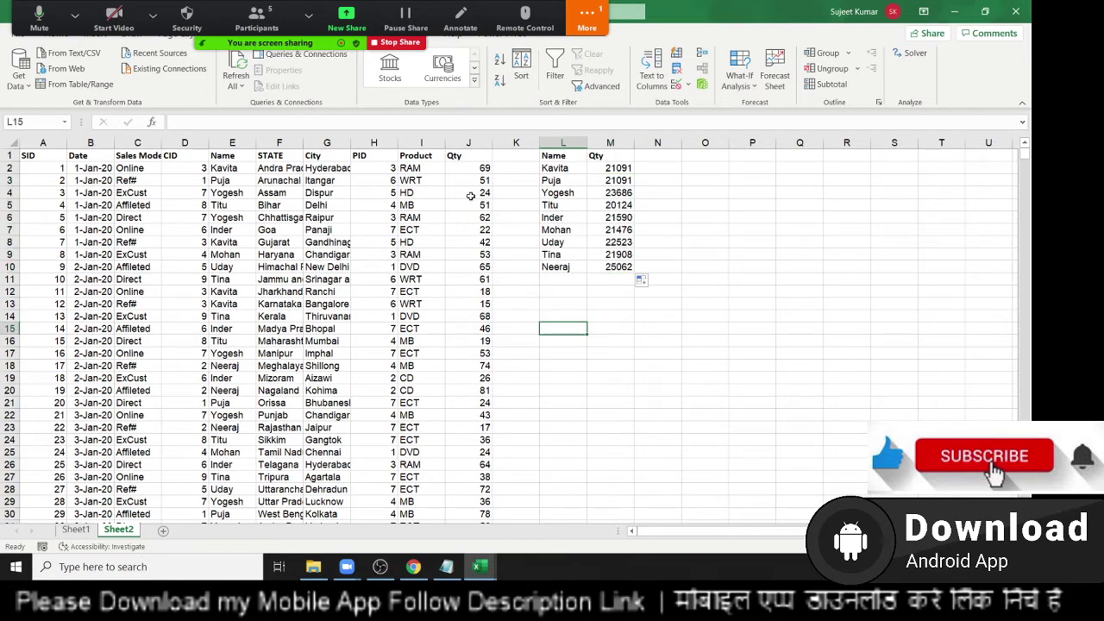
drag(470, 196, 473, 278)
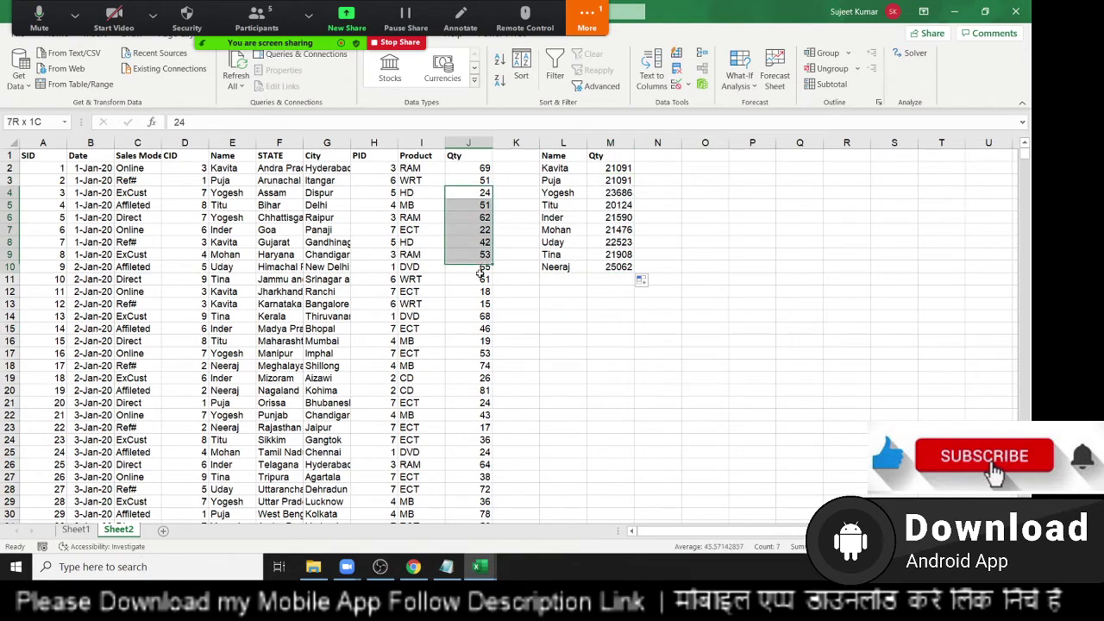
Step: Enter the criterion >50 in O3 and the note 10 com in P3
click(706, 181)
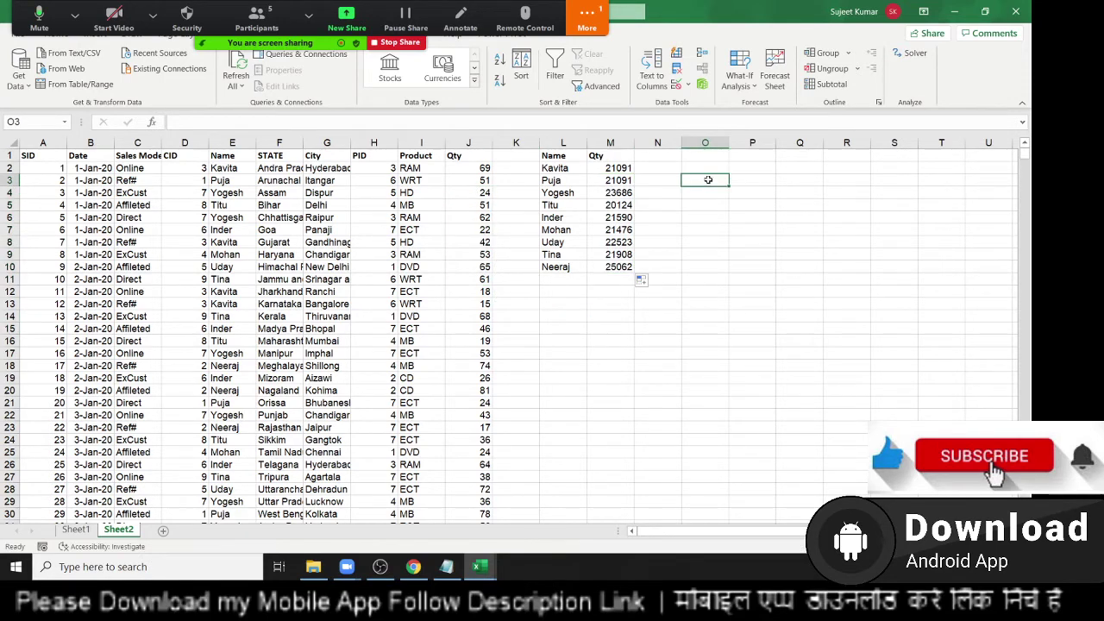
text(>50)
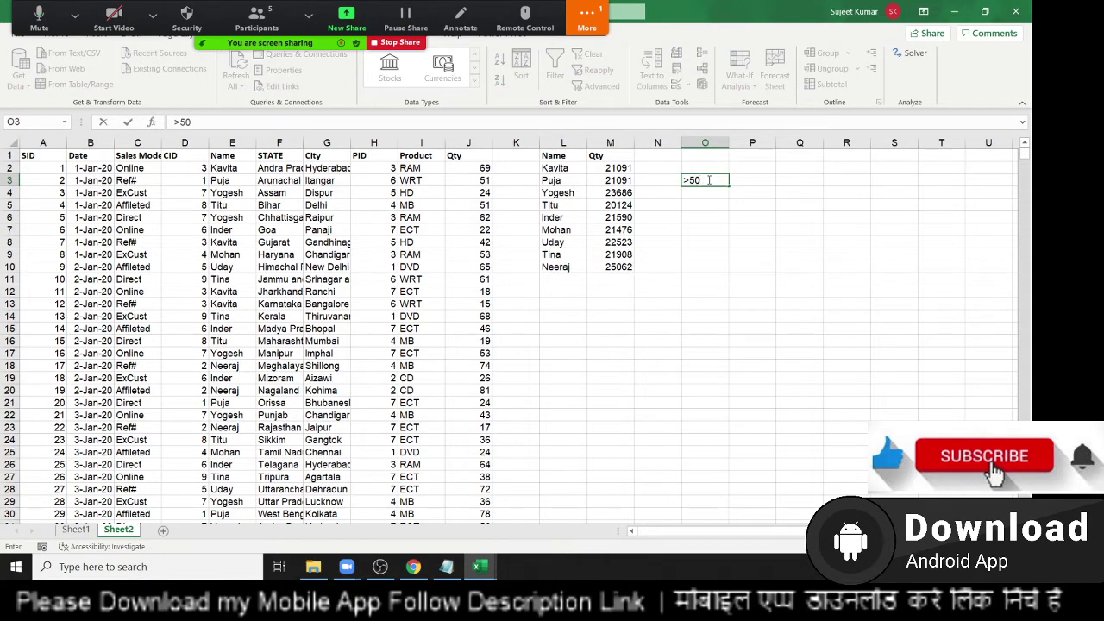
key(Tab)
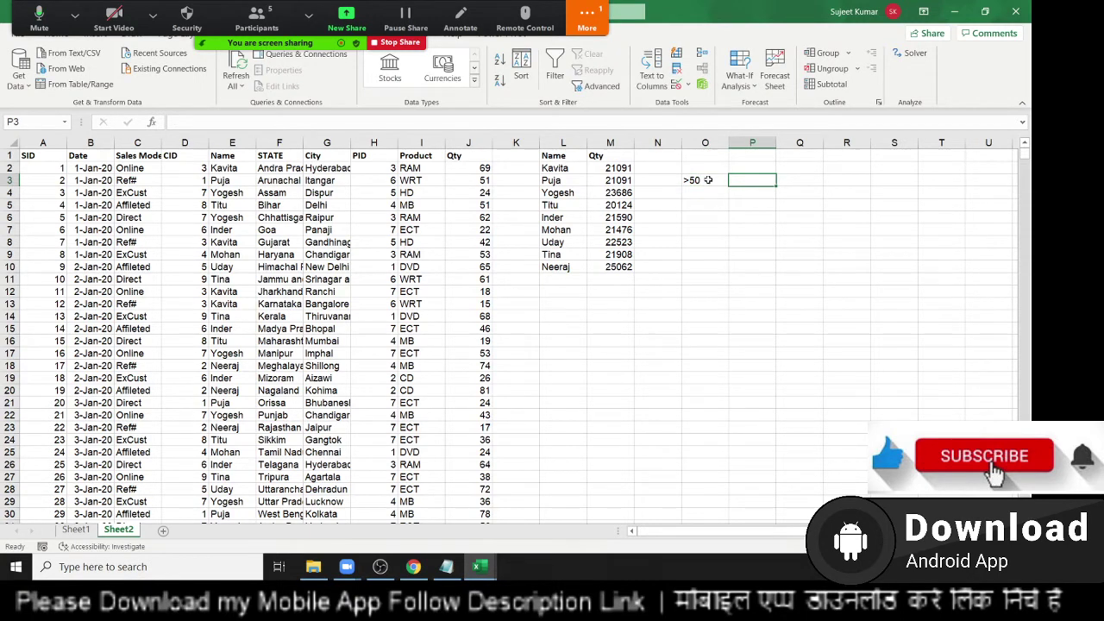
text(10)
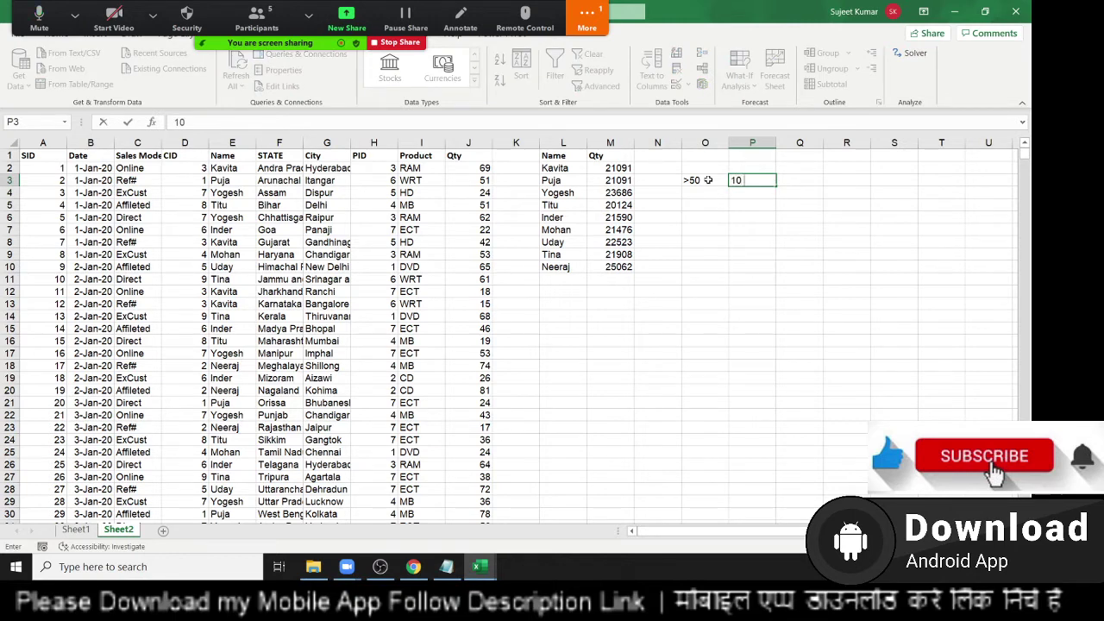
text( com)
key(Return)
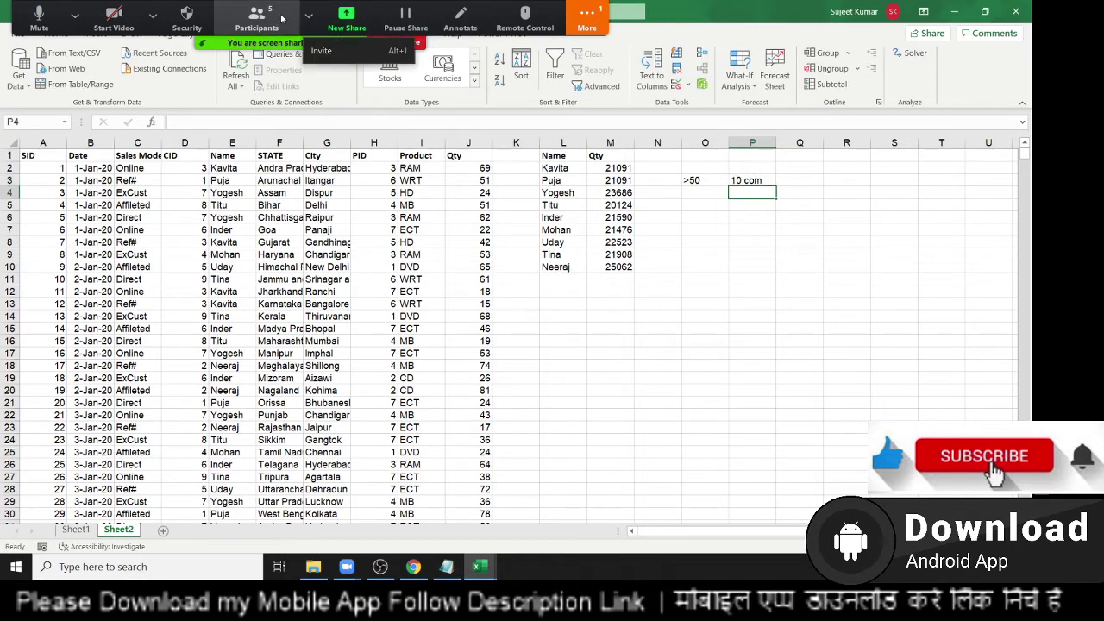
Step: In the Zoom participants list, allow a participant to record, then close the window
click(256, 17)
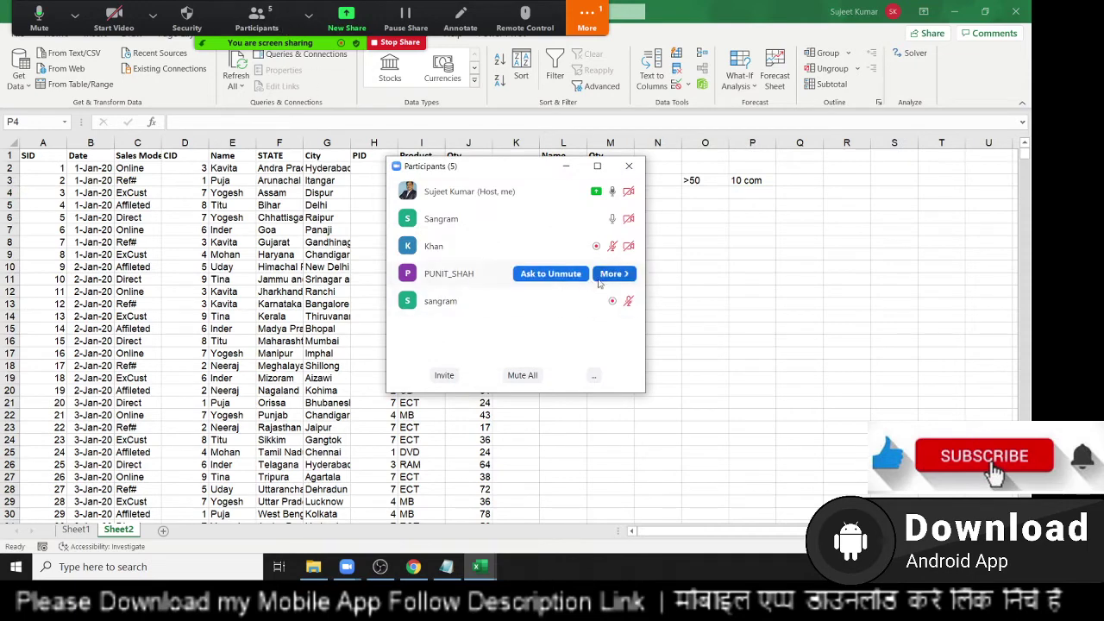
click(614, 273)
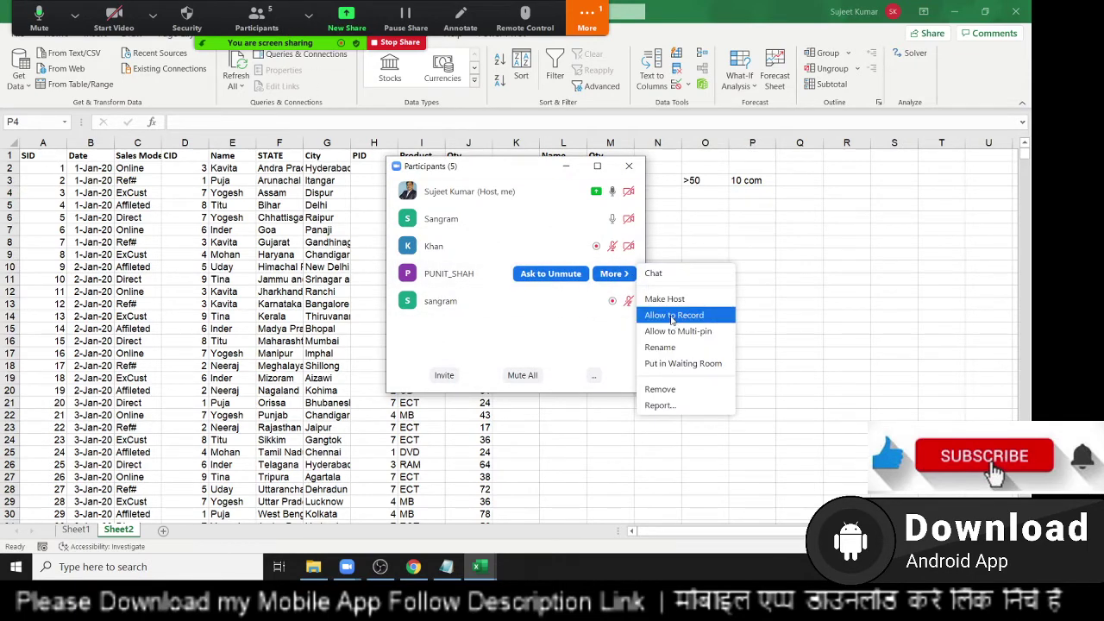
click(673, 316)
click(629, 166)
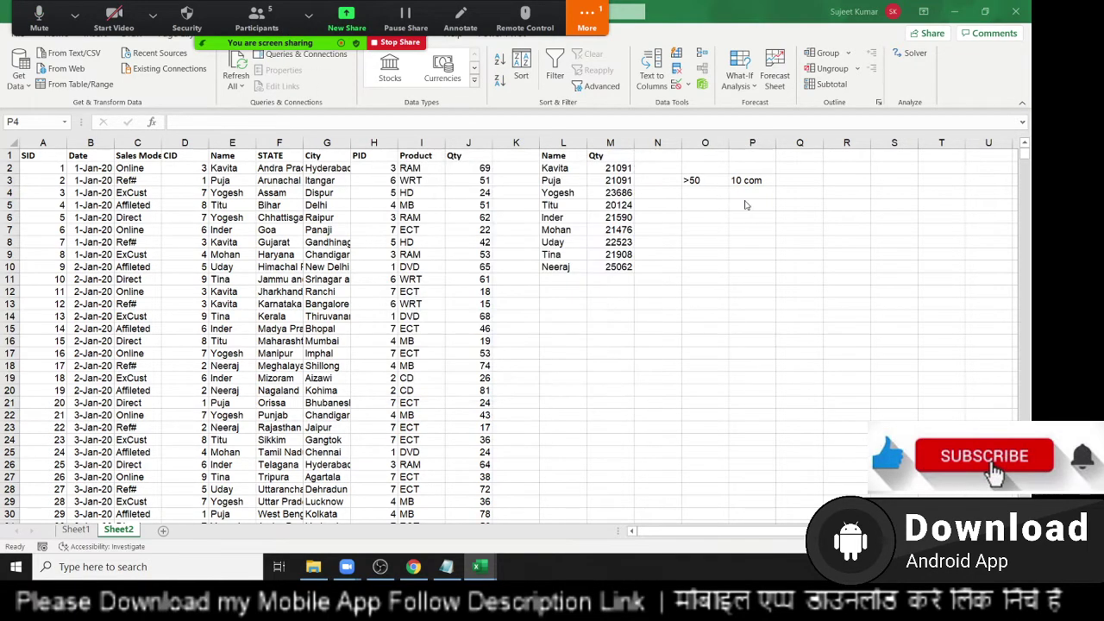
Step: Enter the criterion >50 in L14
click(557, 314)
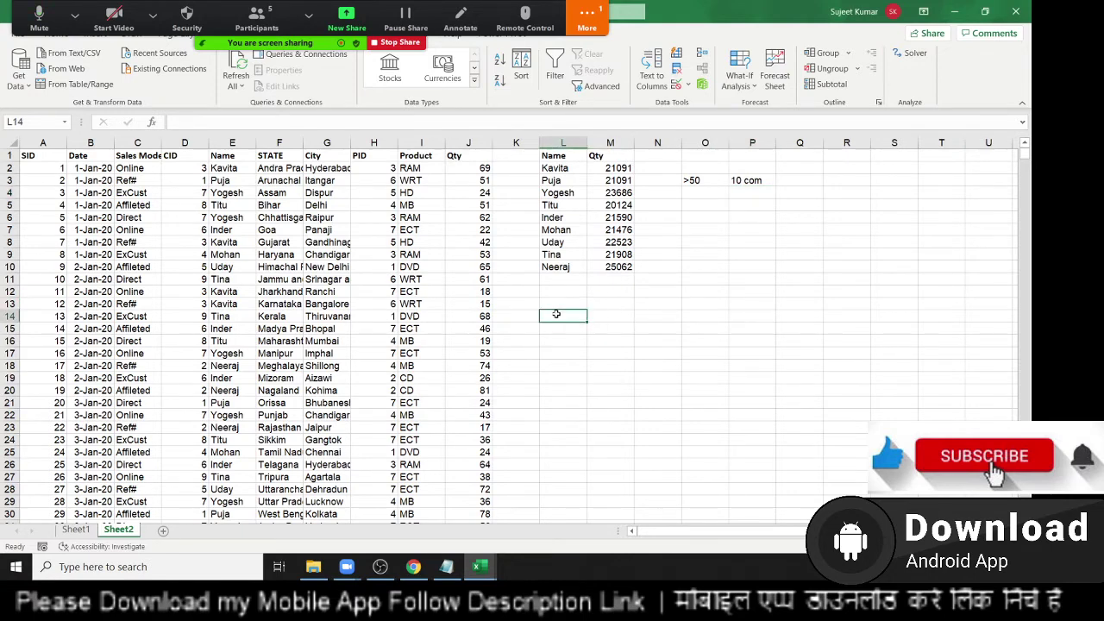
text(>50)
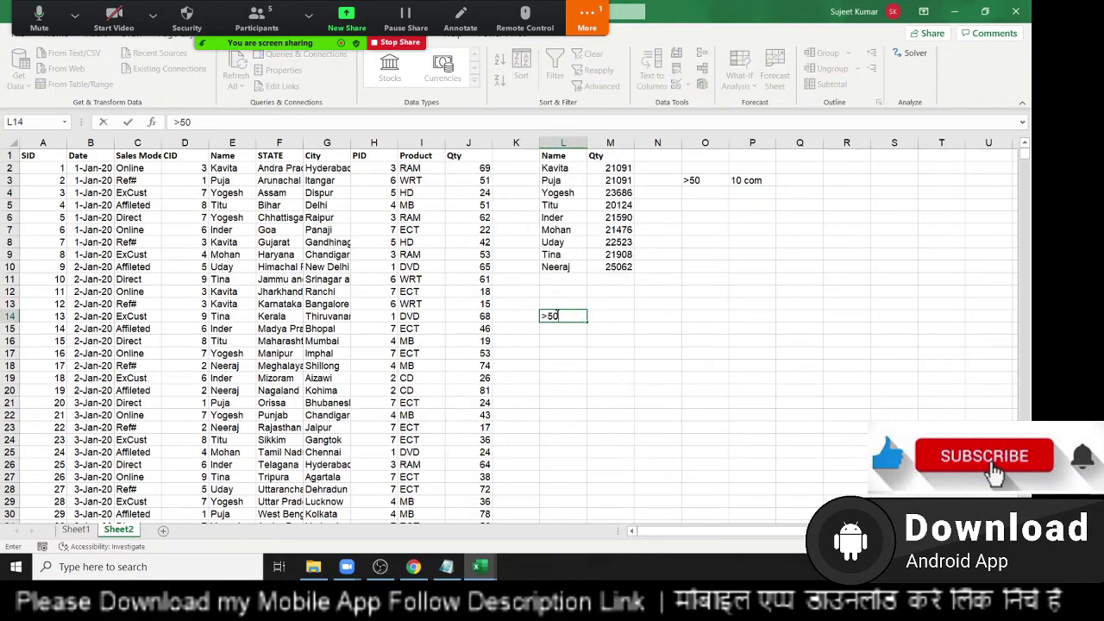
key(Tab)
Step: Enter =SUMIF(J:J,L14) in M14 to total Qty above 50, giving 145145
text(=s)
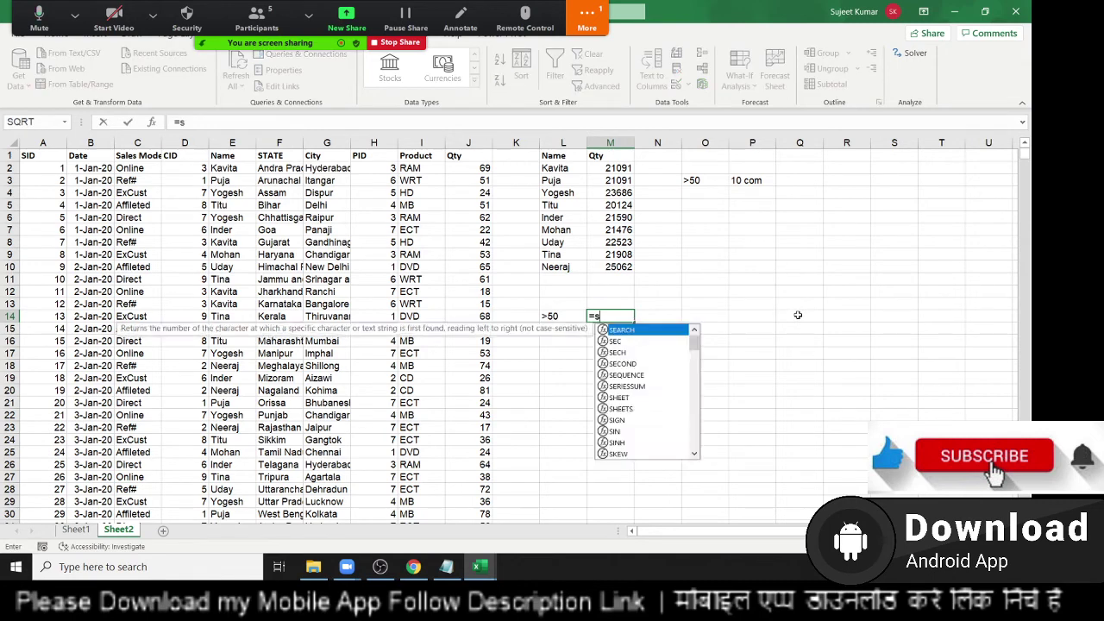
text(um)
key(Down)
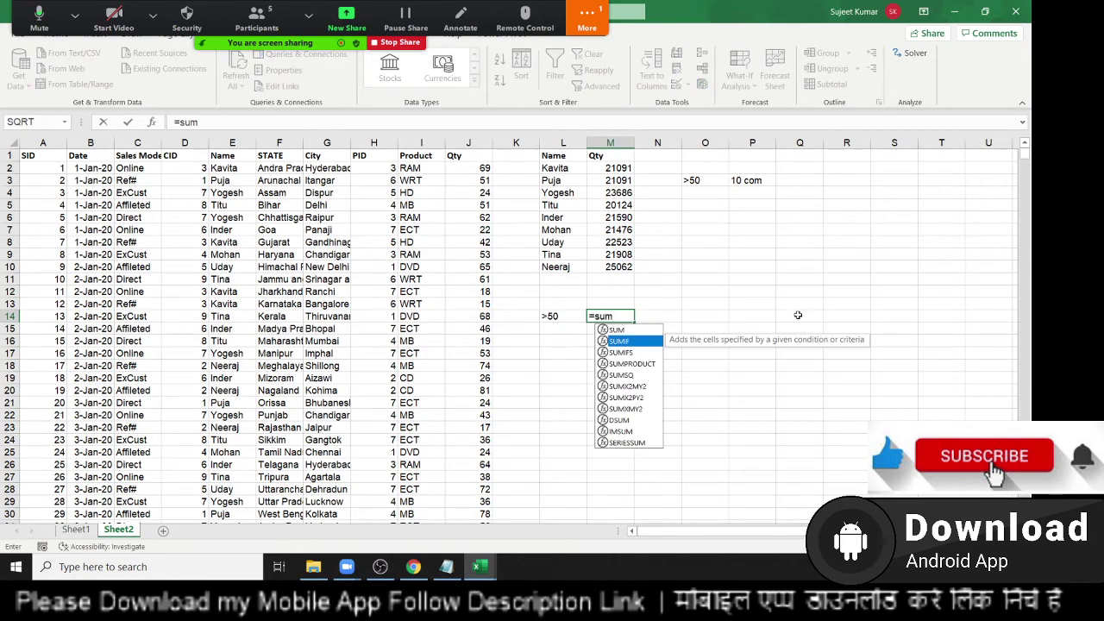
key(Tab)
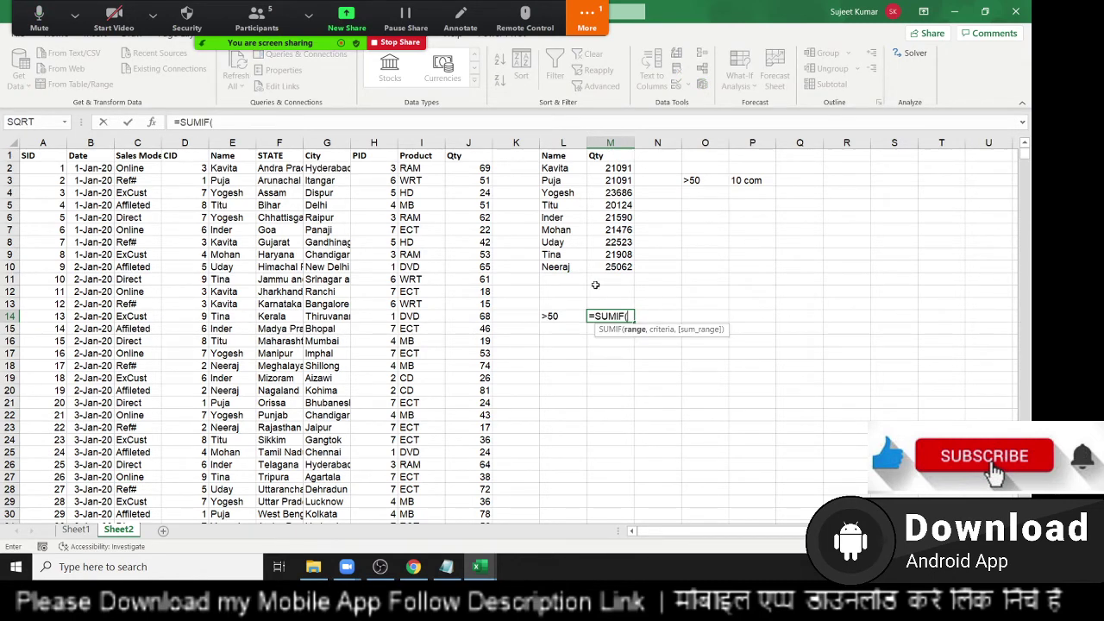
click(468, 143)
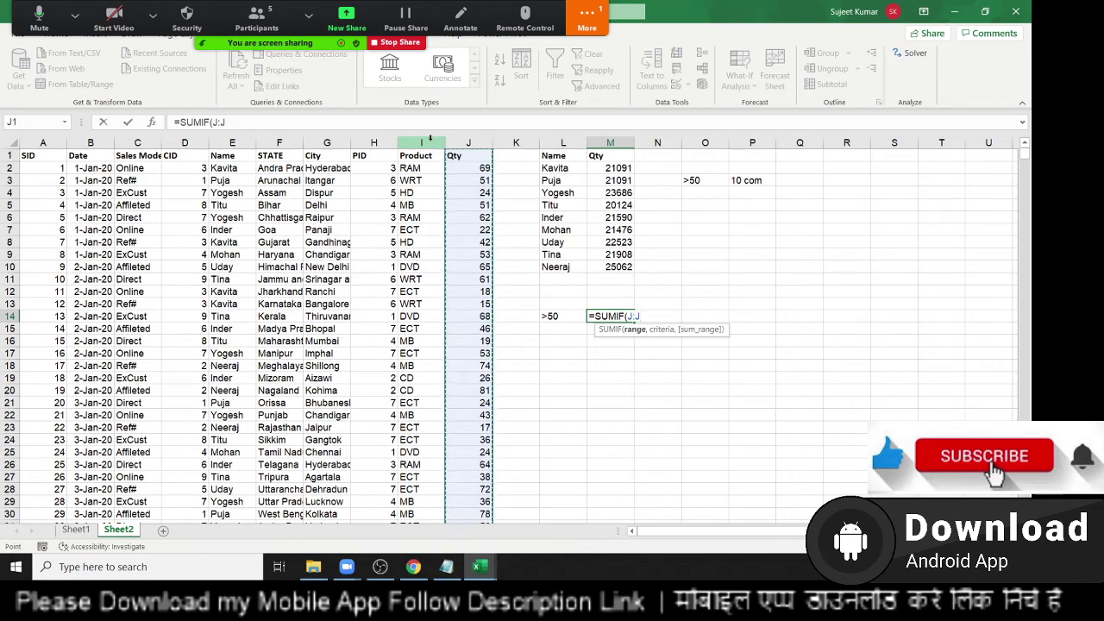
text(,)
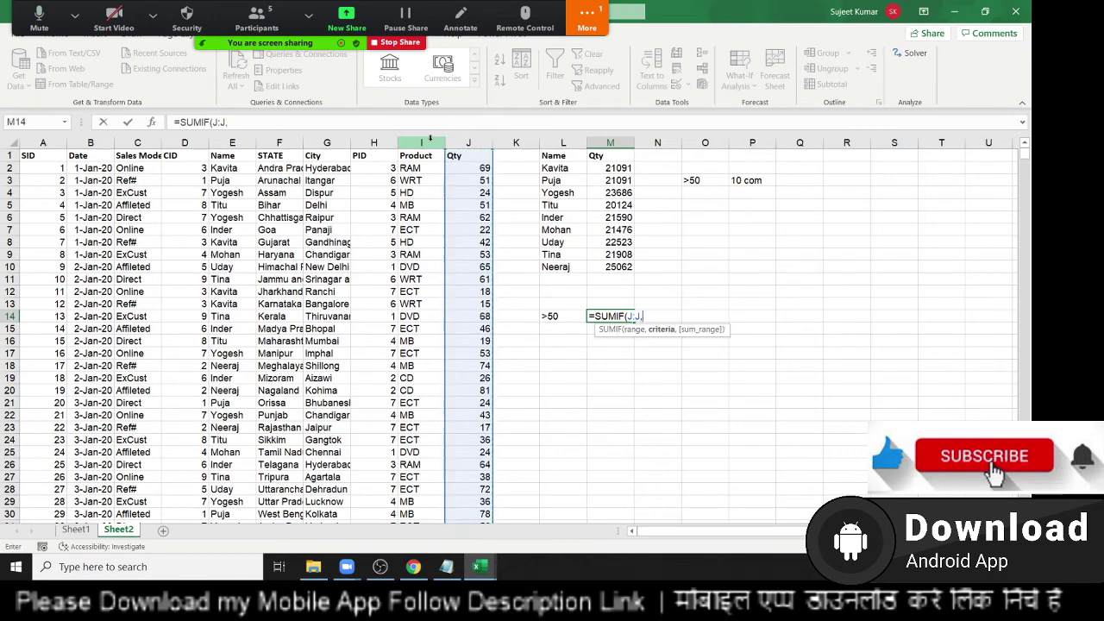
click(565, 315)
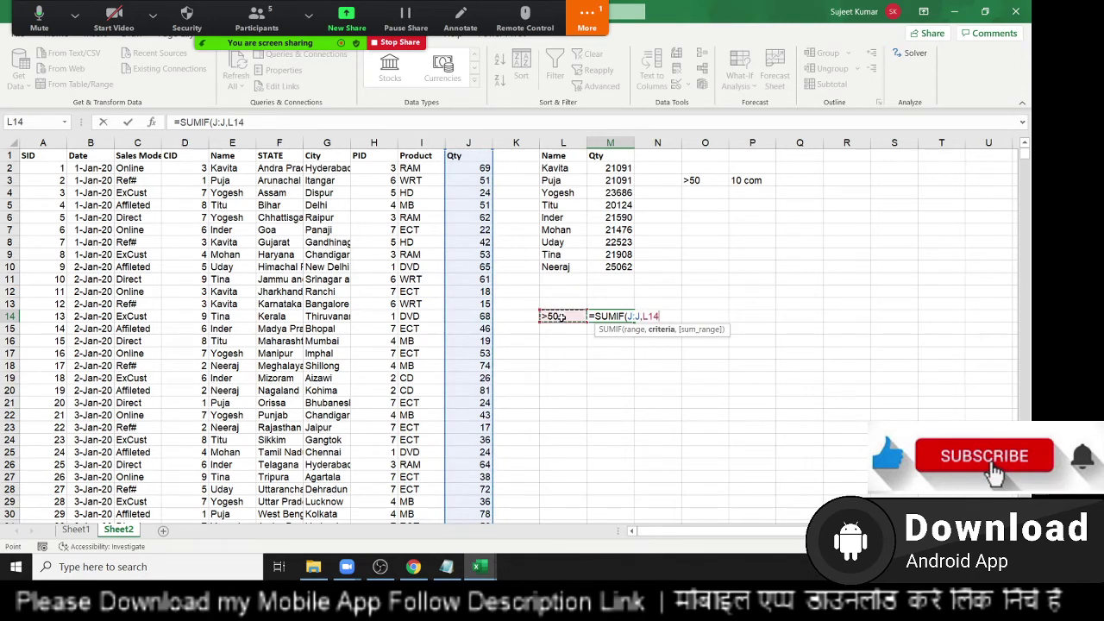
key(ctrl+Return)
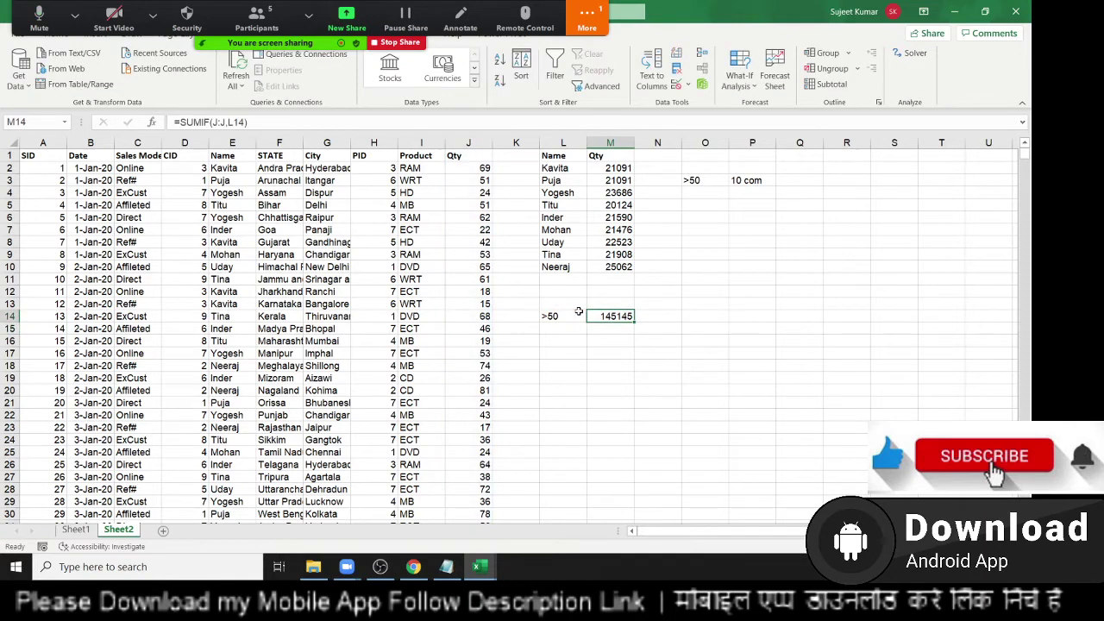
key(Down)
key(Left)
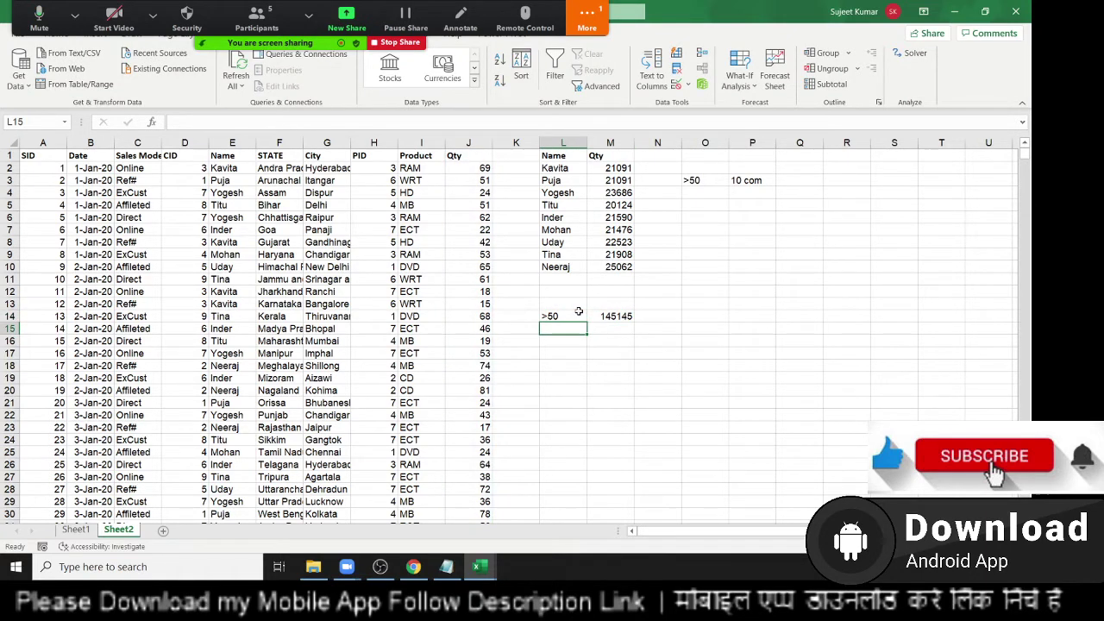
Step: Enter the threshold 80 in L15
text(80)
key(Tab)
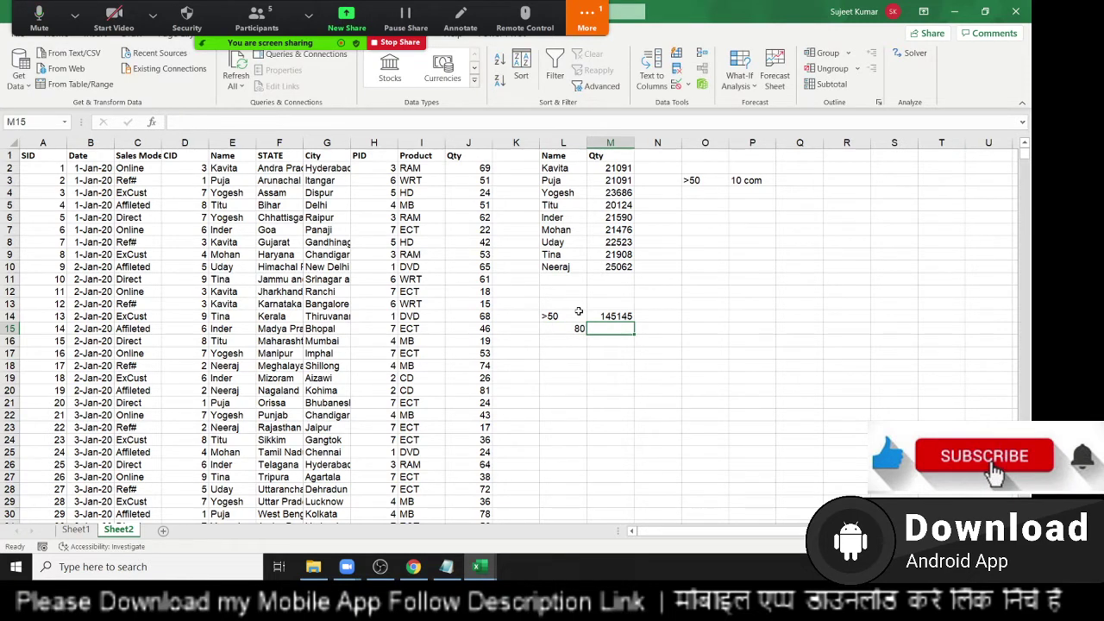
key(Left)
text(>80)
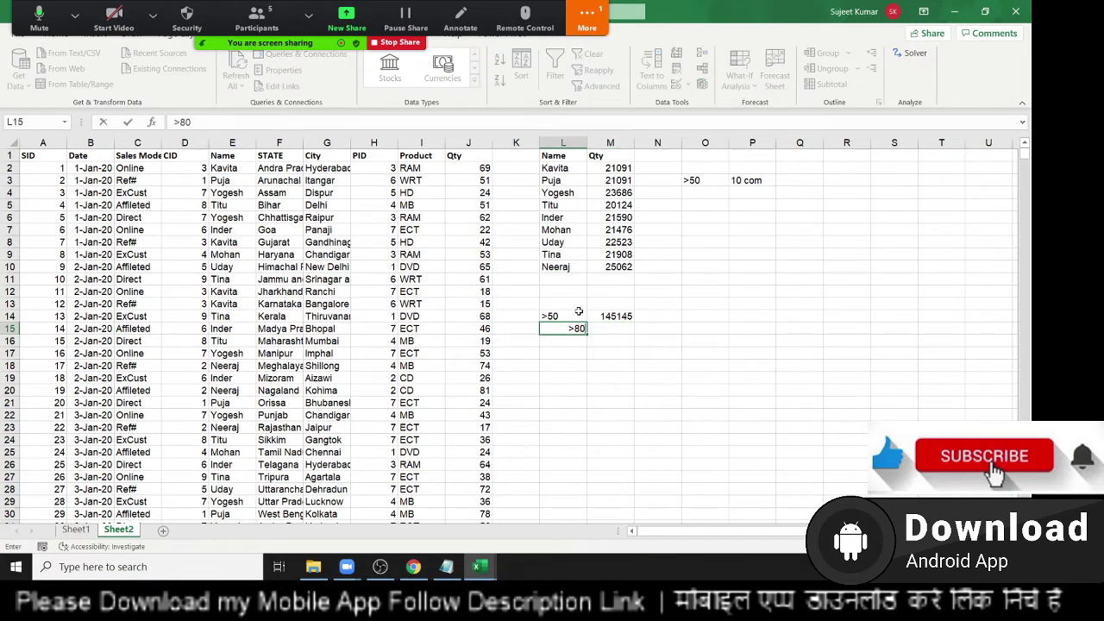
key(Escape)
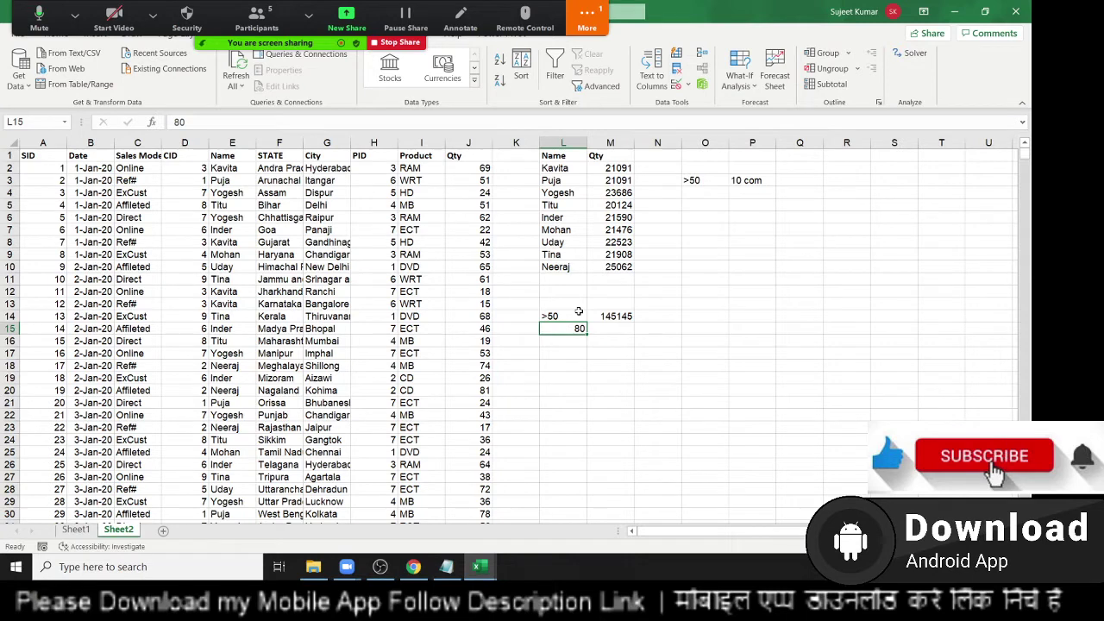
key(Right)
Step: Enter =SUMIF(J:J,">"&L15) in M15 to total Qty above 80, giving 45318
text(=sum)
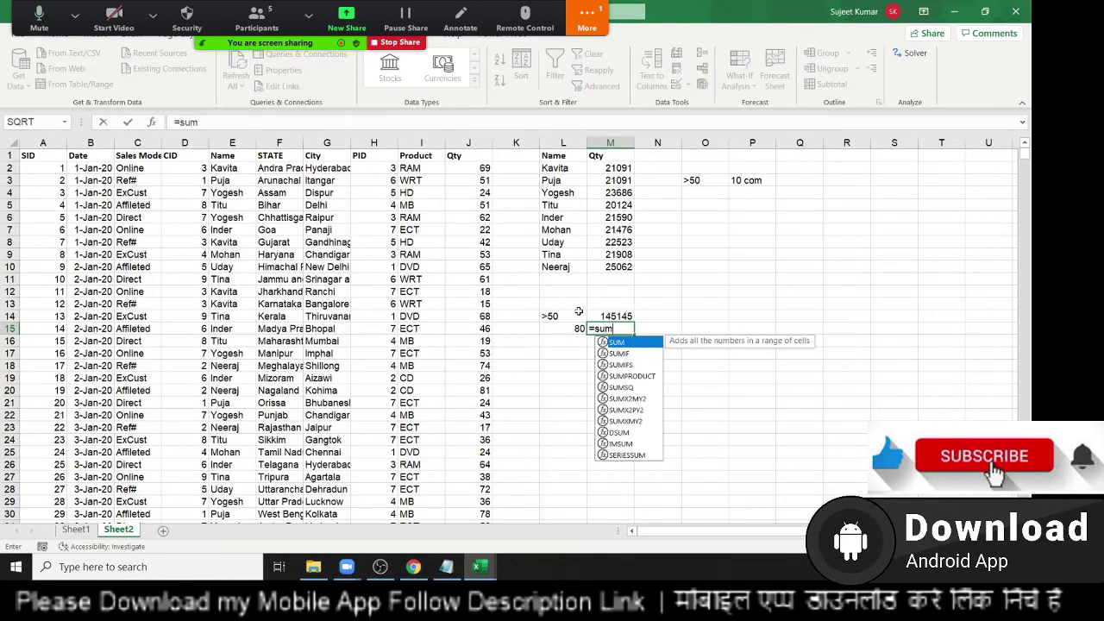
key(Down)
key(Tab)
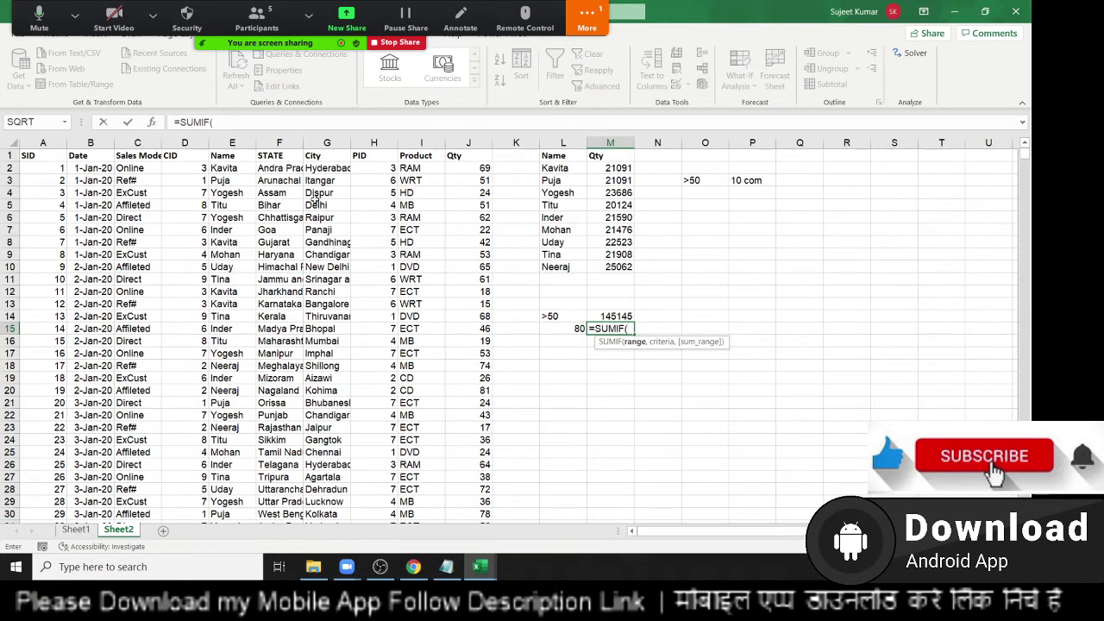
click(479, 142)
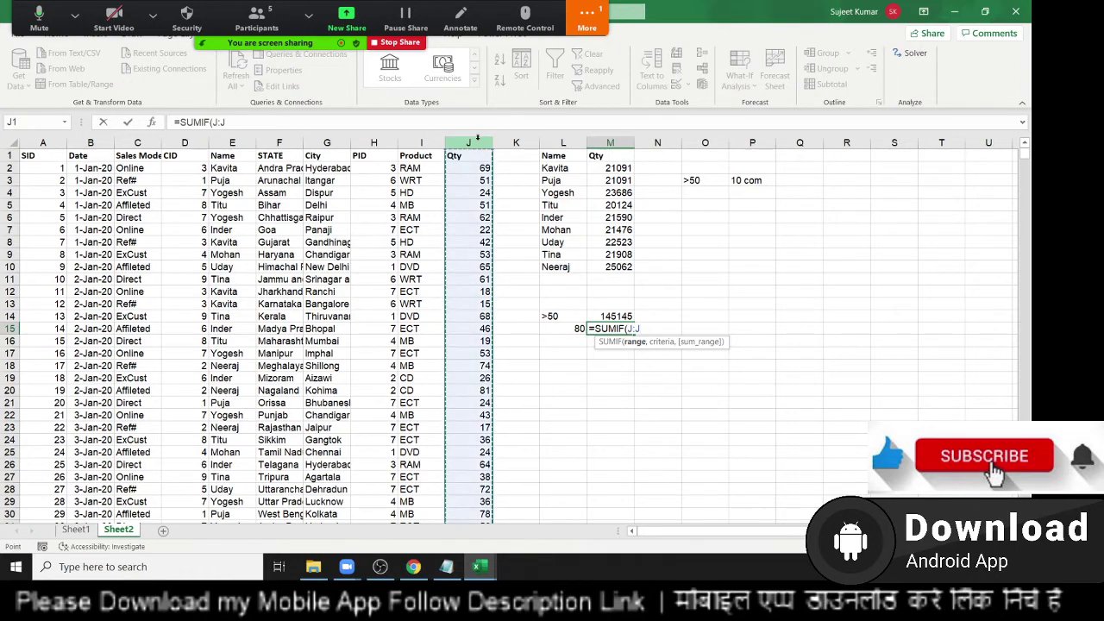
text(,">"&)
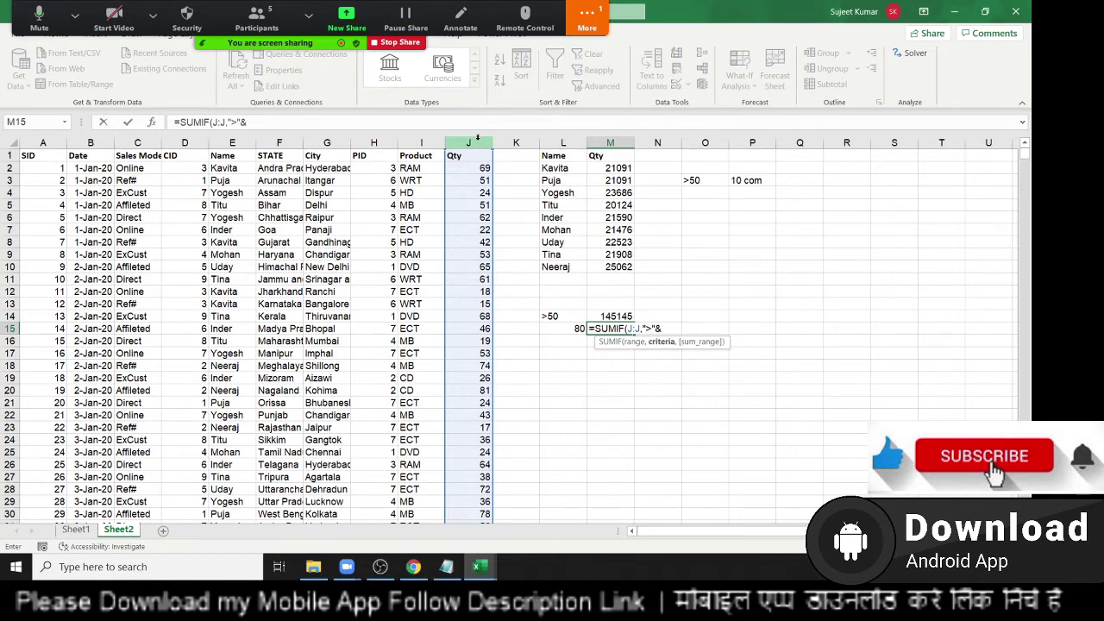
key(Left)
key(Return)
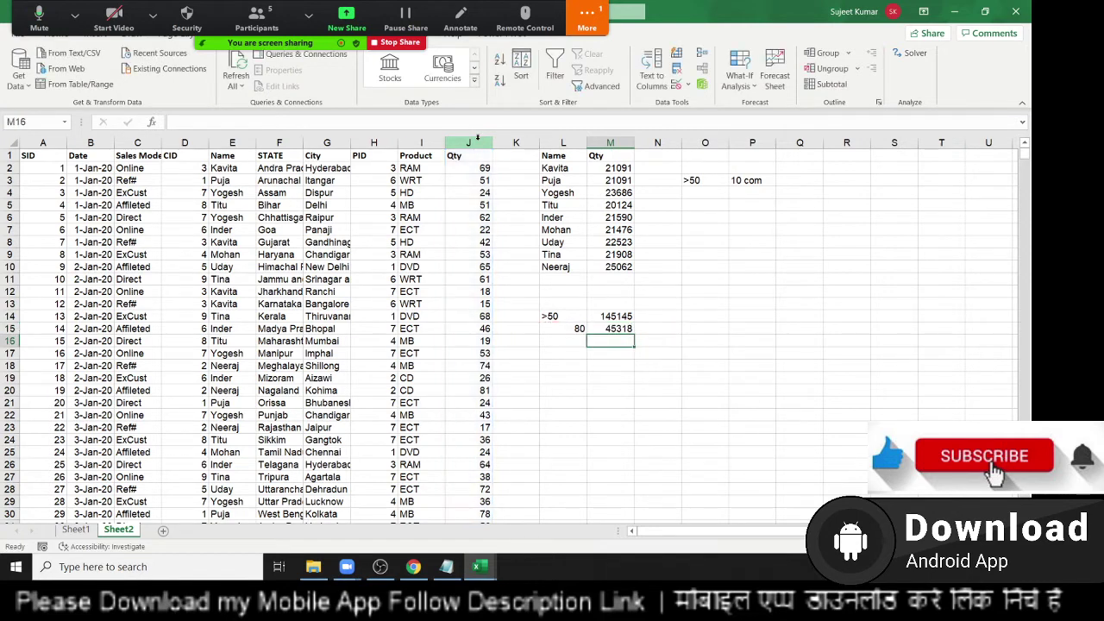
Step: Review the SUMIF formulas in M10 and M14, then recommit the M15 total
key(Up)
key(Up)
key(Up)
key(Up)
key(Up)
key(Up)
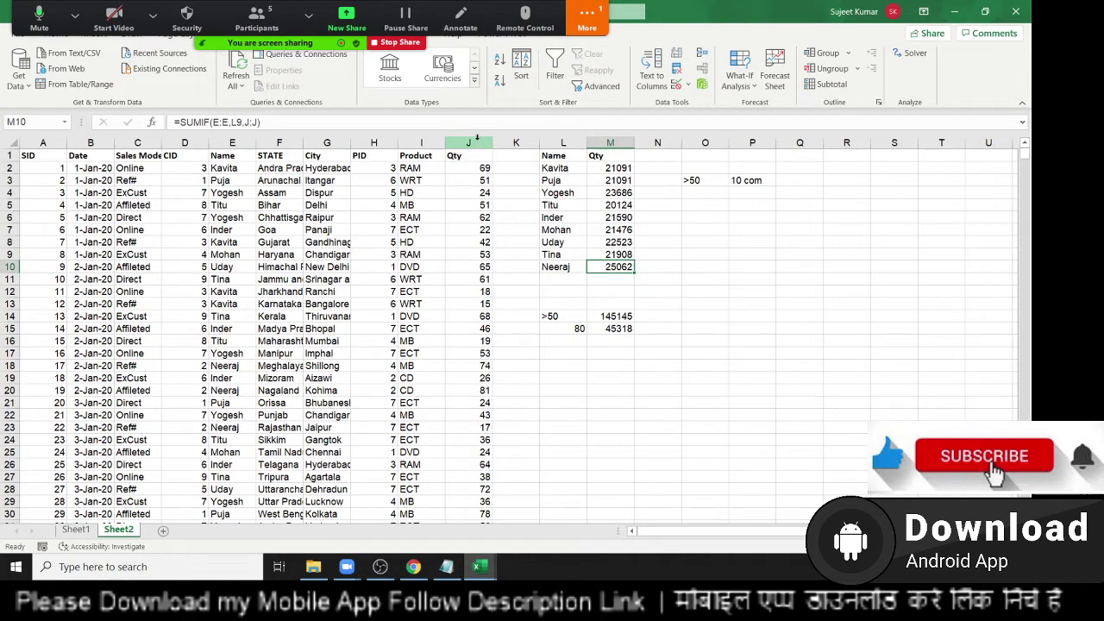
key(F2)
key(Return)
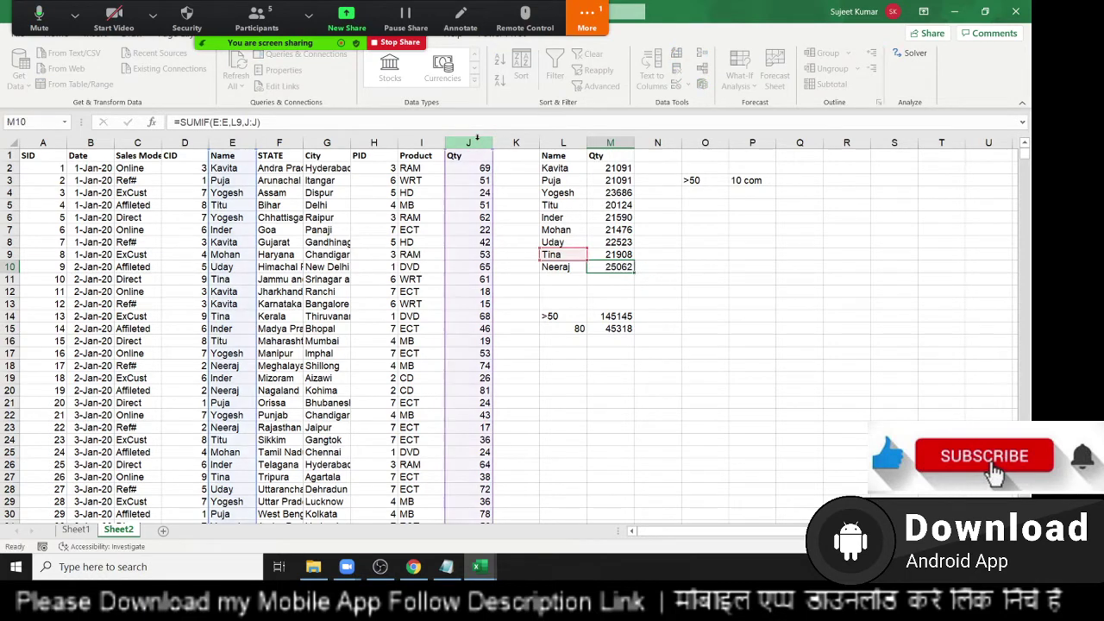
key(Down)
key(Down)
key(Down)
key(F2)
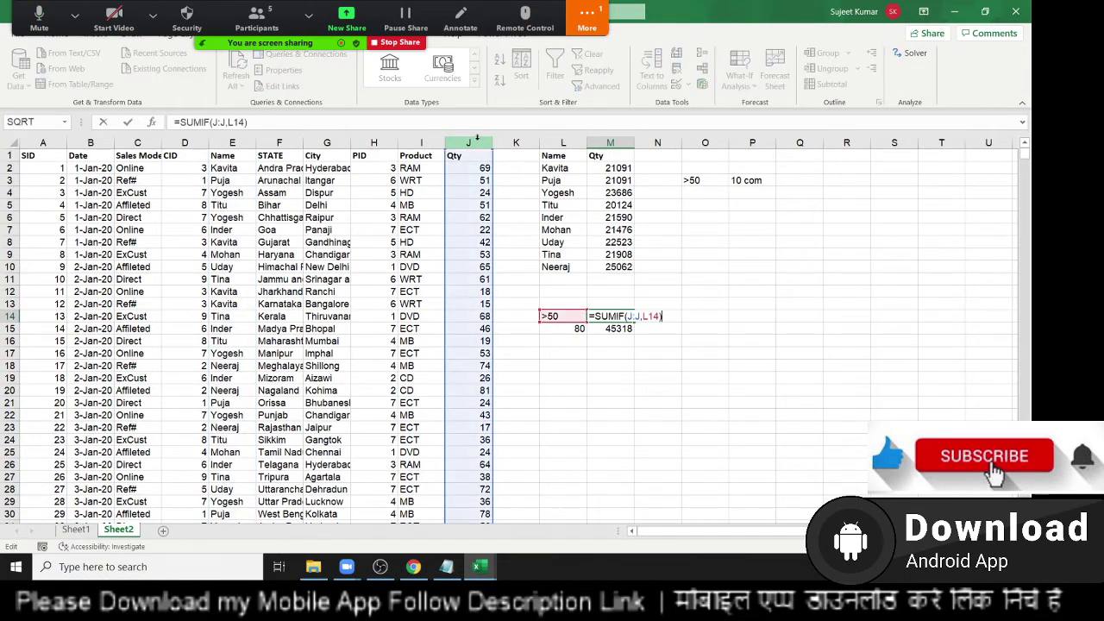
key(Left)
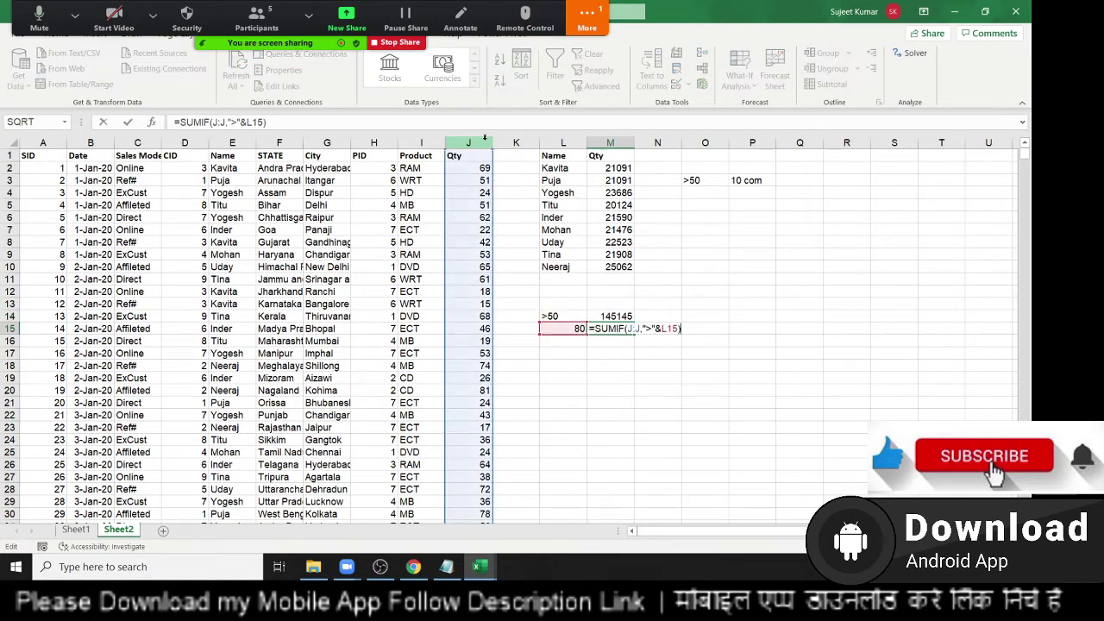
key(Return)
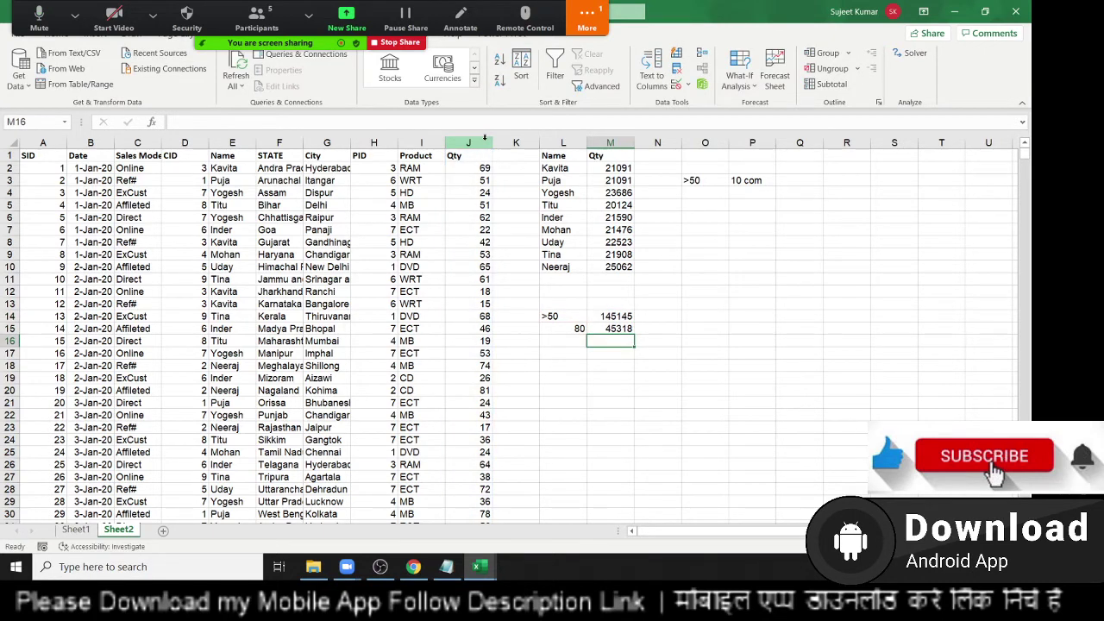
Step: Type the operators >, <, >=, <= and <> into L16:L20, fixing the typo in L19
key(Left)
text(>)
key(Return)
text(<)
key(Return)
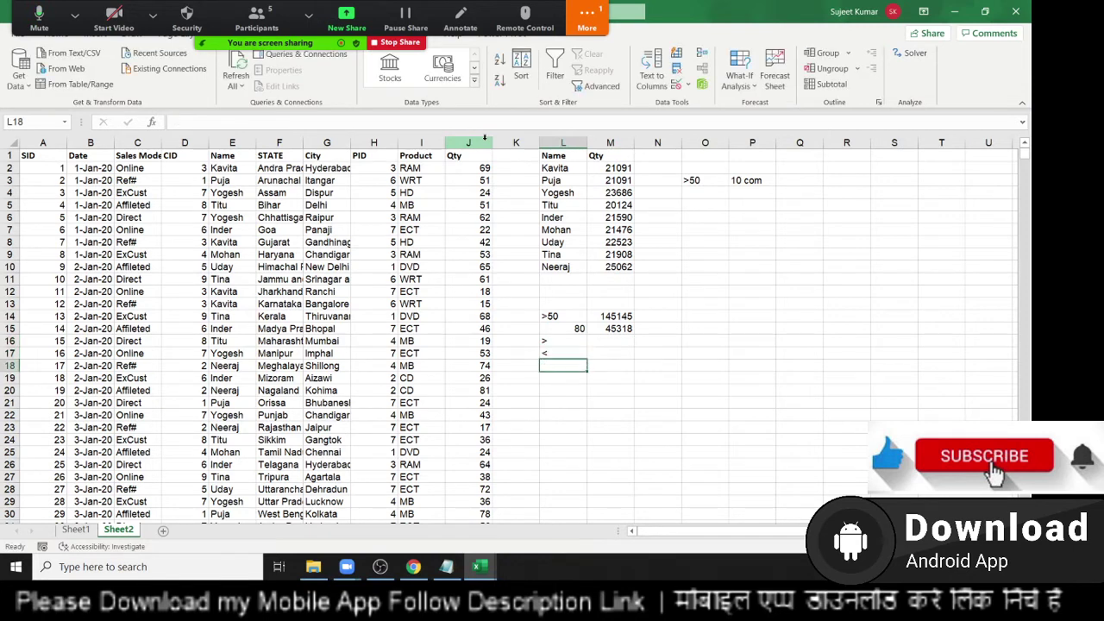
text(>=)
key(Return)
text(<=\)
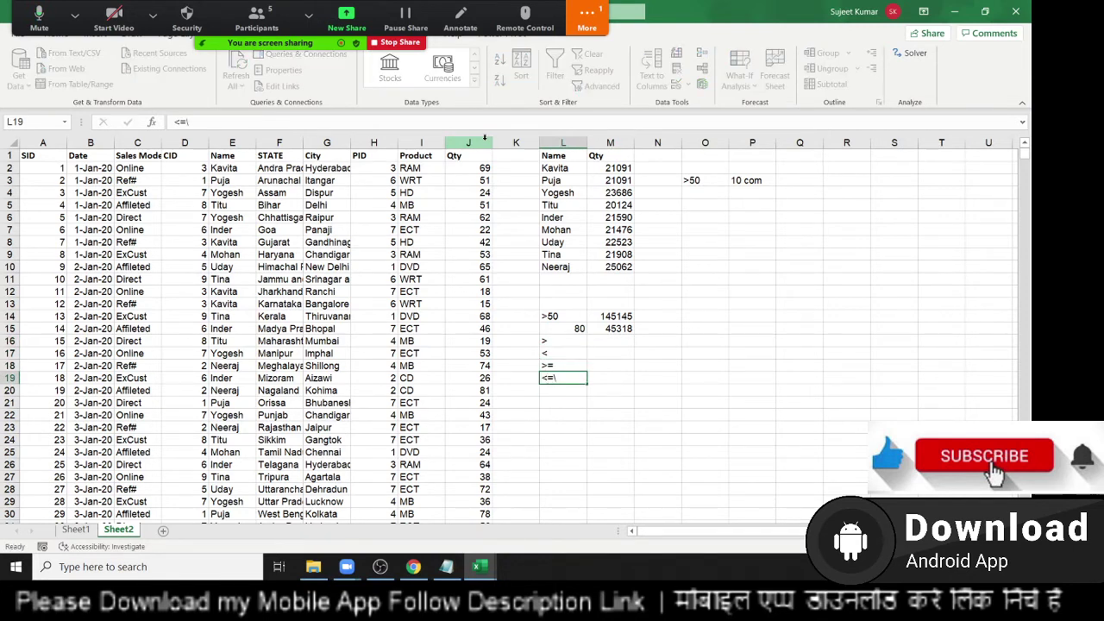
key(Return)
key(Up)
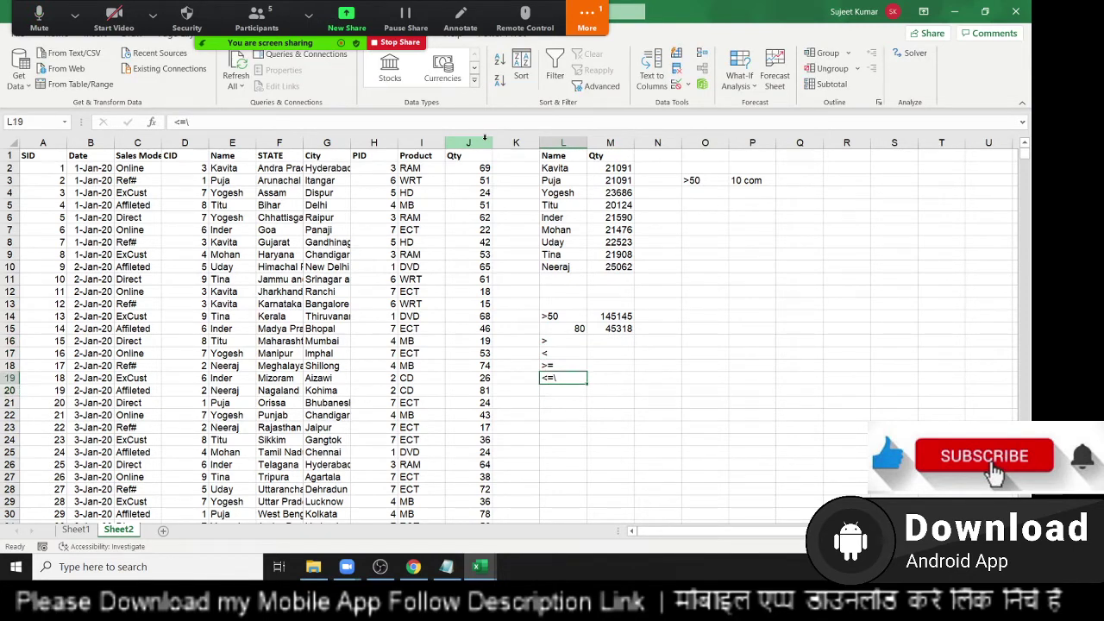
text(<=)
key(Return)
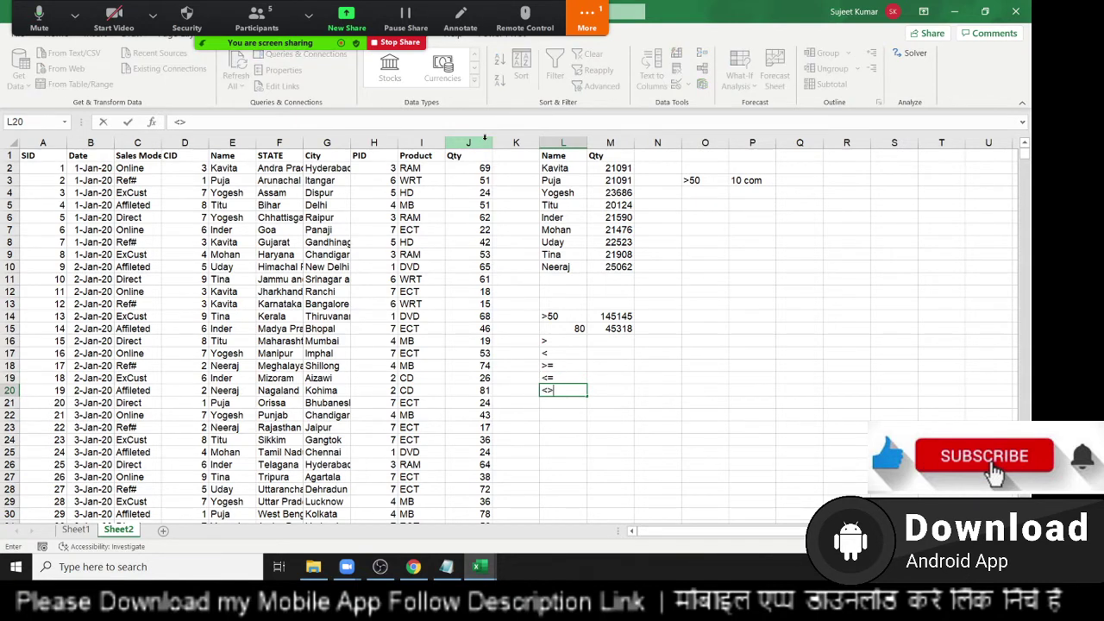
text(<>)
key(ctrl+Return)
key(ctrl+shift+Up)
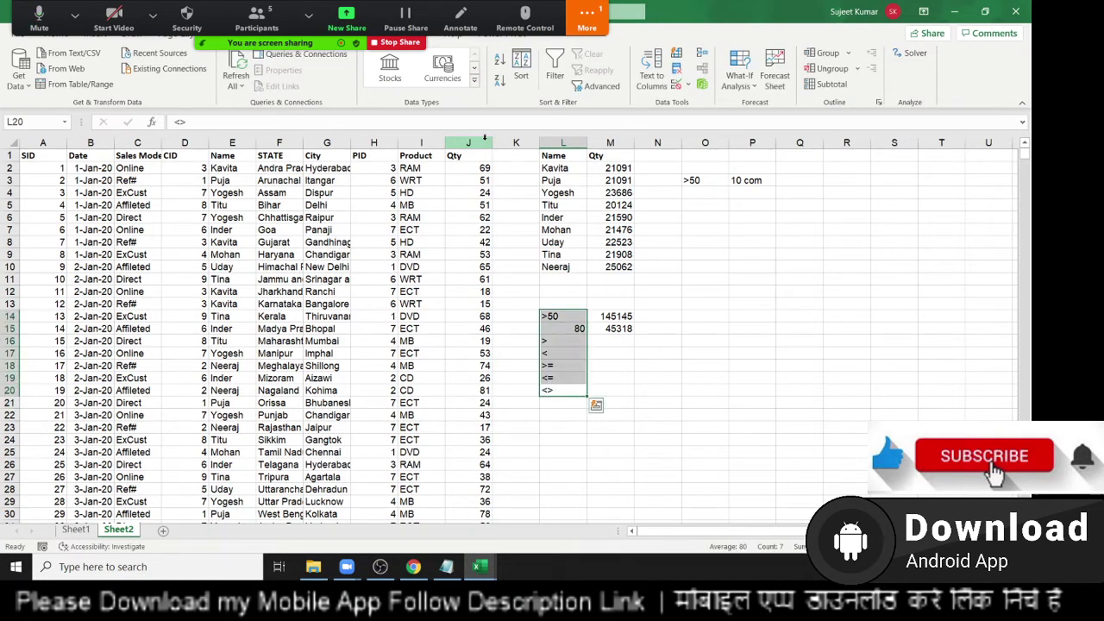
key(Down)
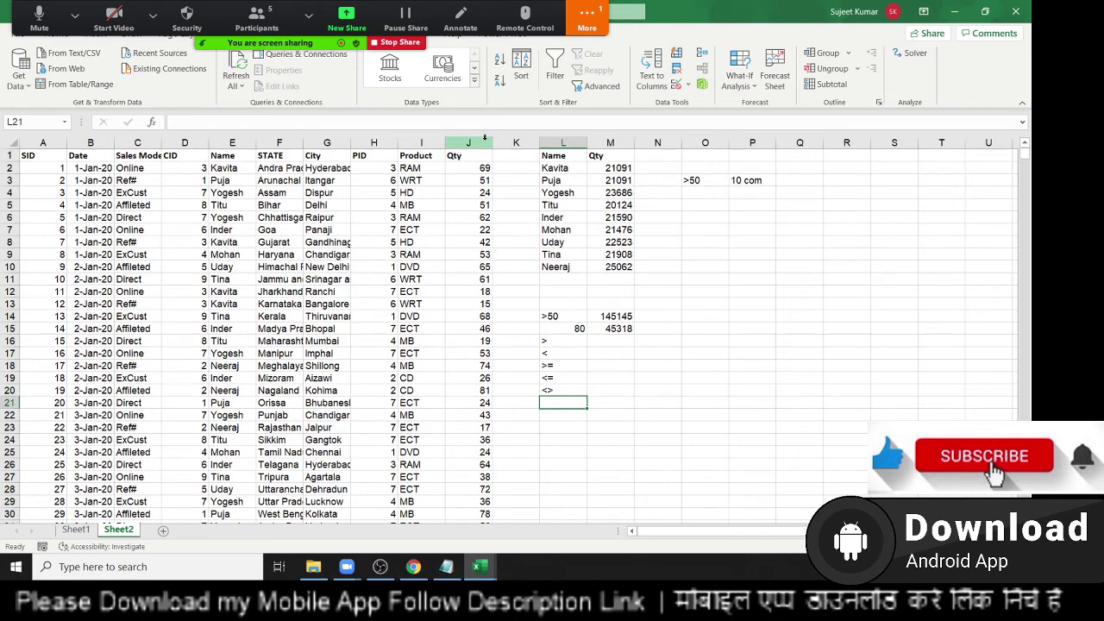
Step: Append a surname to the name in E3
double_click(244, 179)
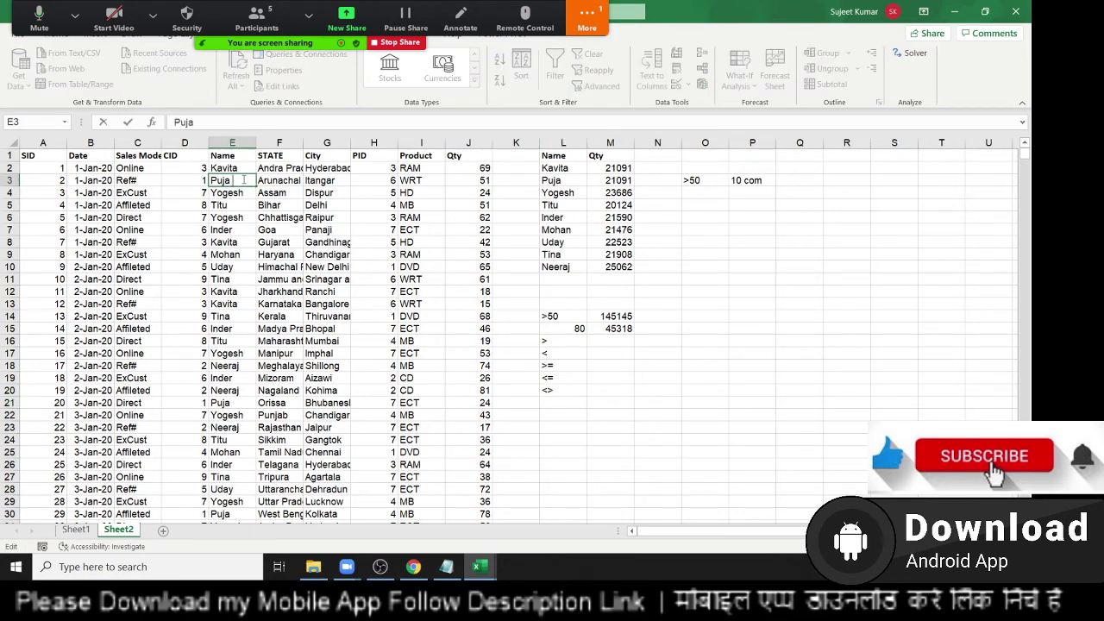
text(Singh)
key(Return)
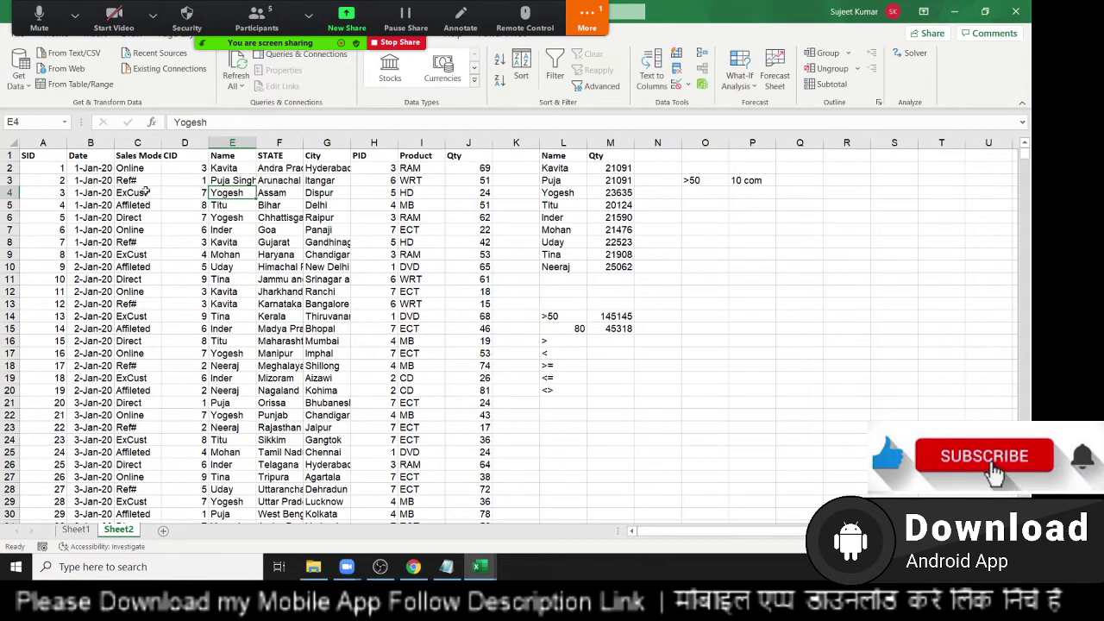
click(555, 182)
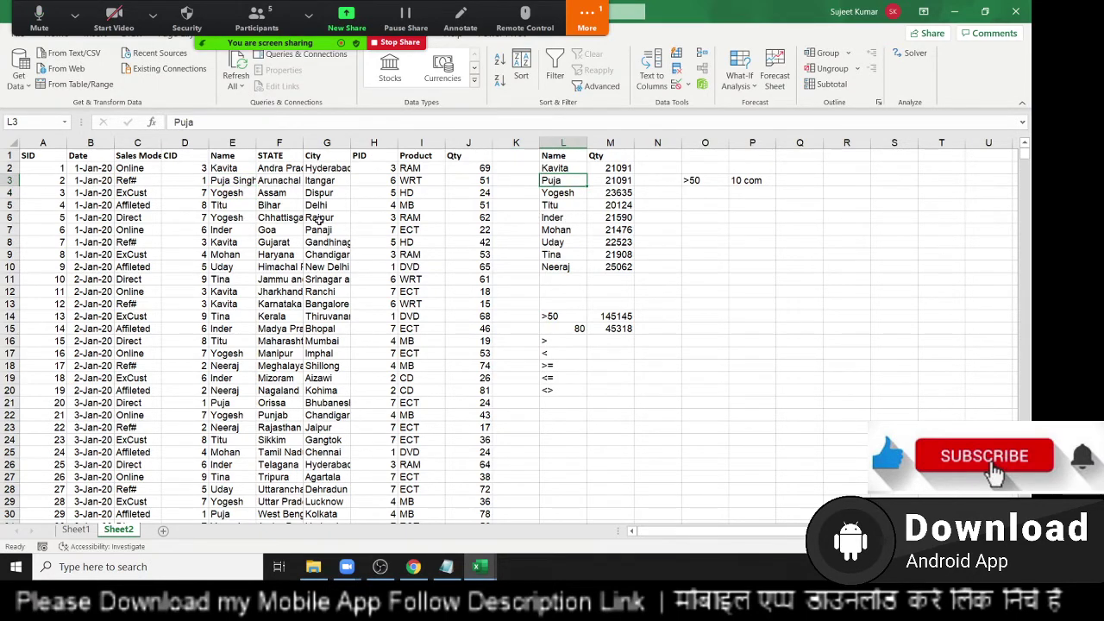
Step: Enter a Puja name criterion in L22
click(559, 426)
click(553, 414)
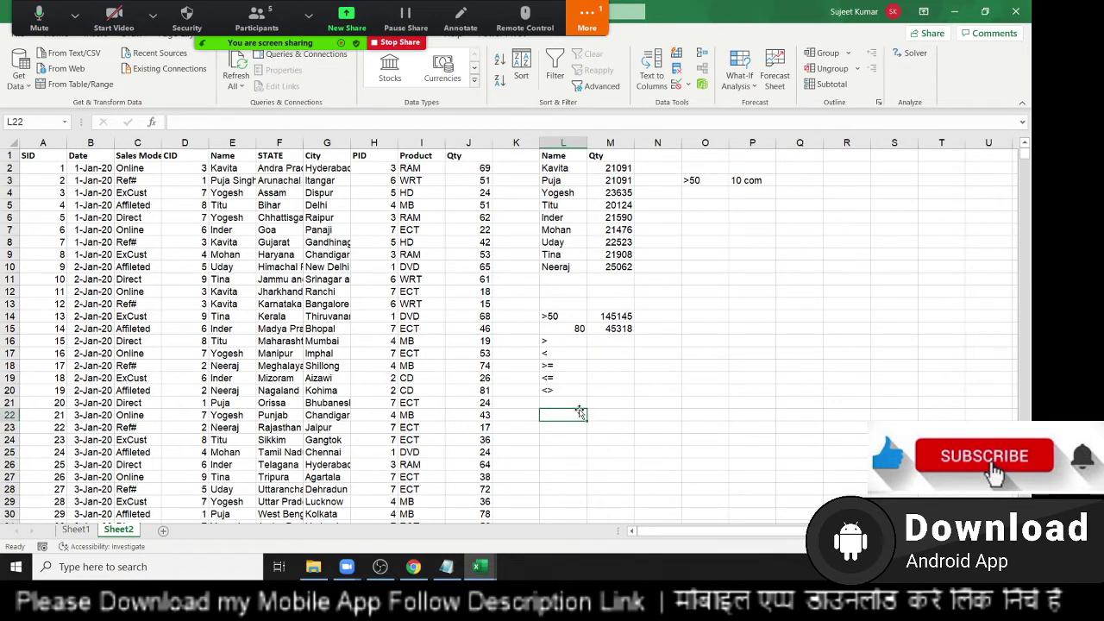
text("Puja)
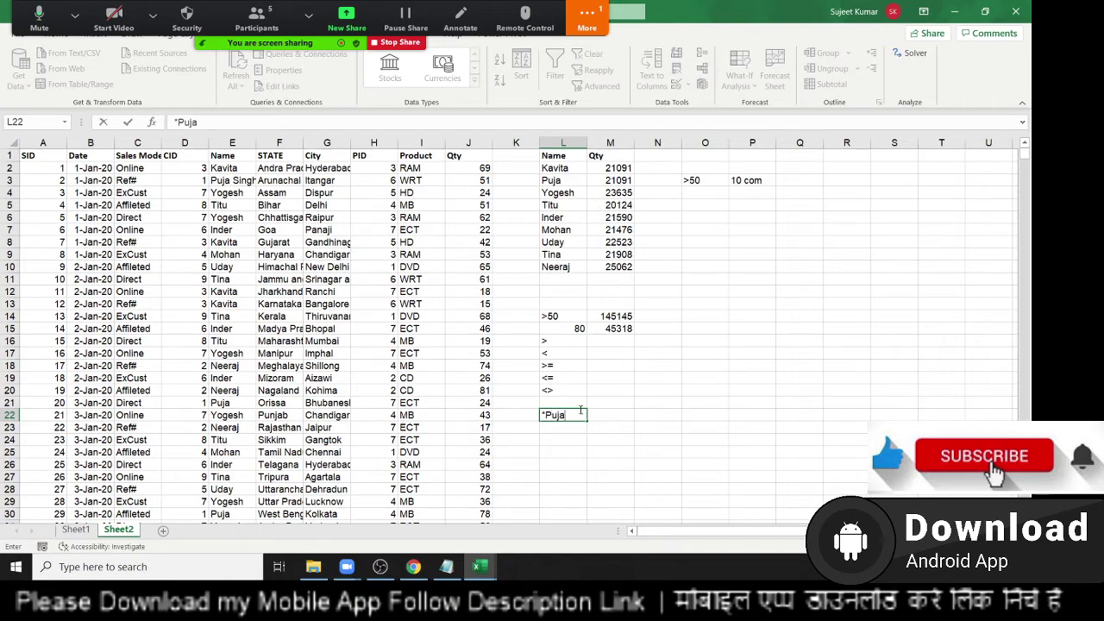
key(Return)
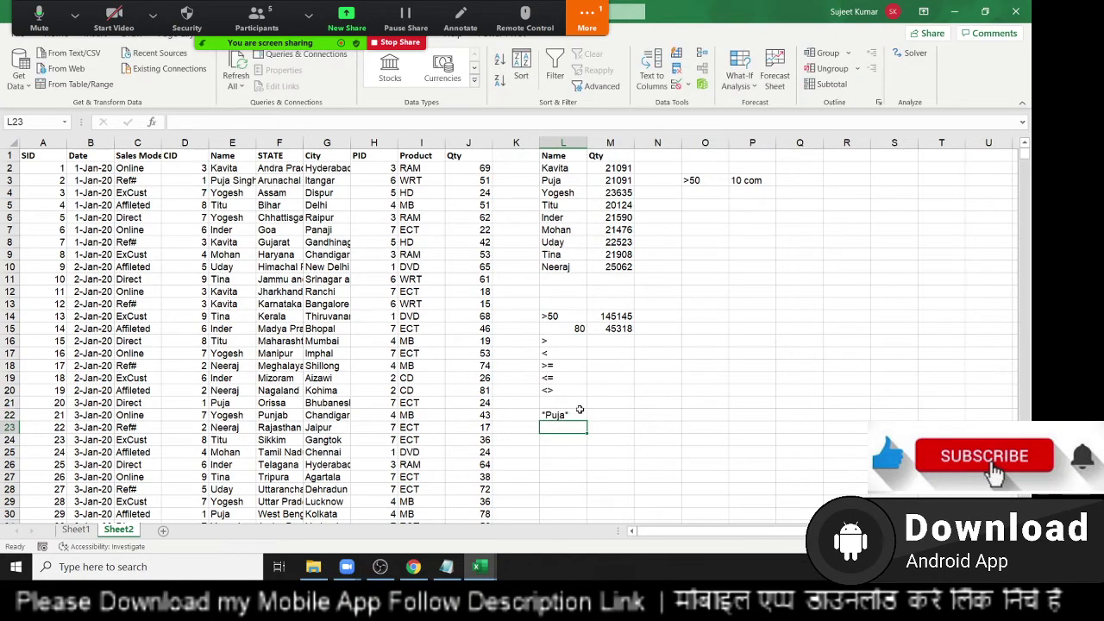
Step: Build =SUMIF(E:E,L22,J:J) in M22 to total Qty for that criterion
key(Up)
key(Right)
text(=vl)
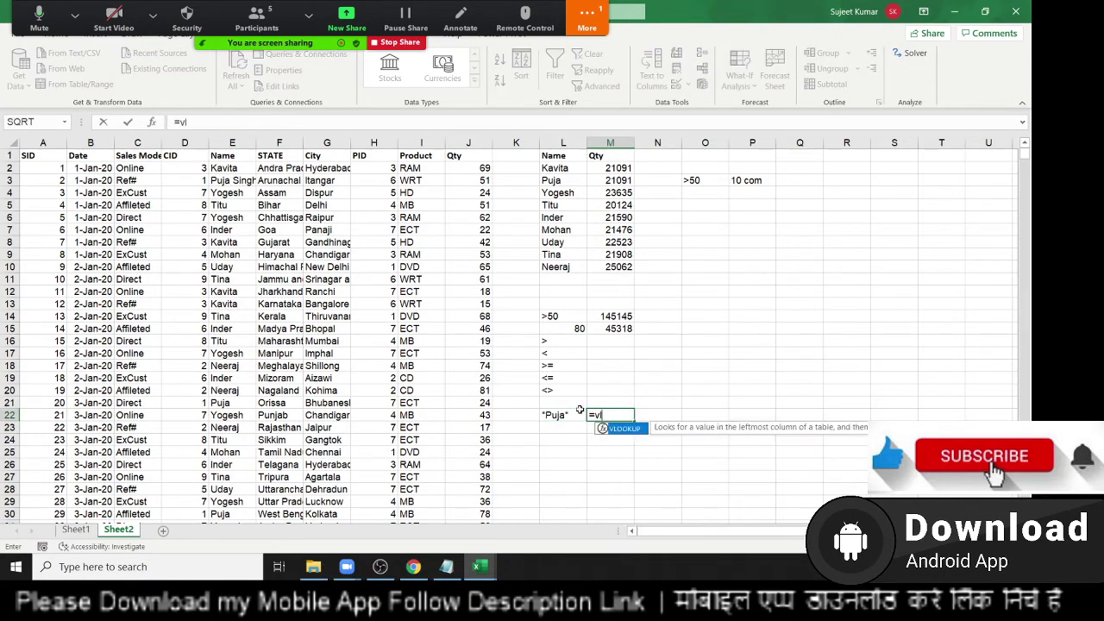
key(Escape)
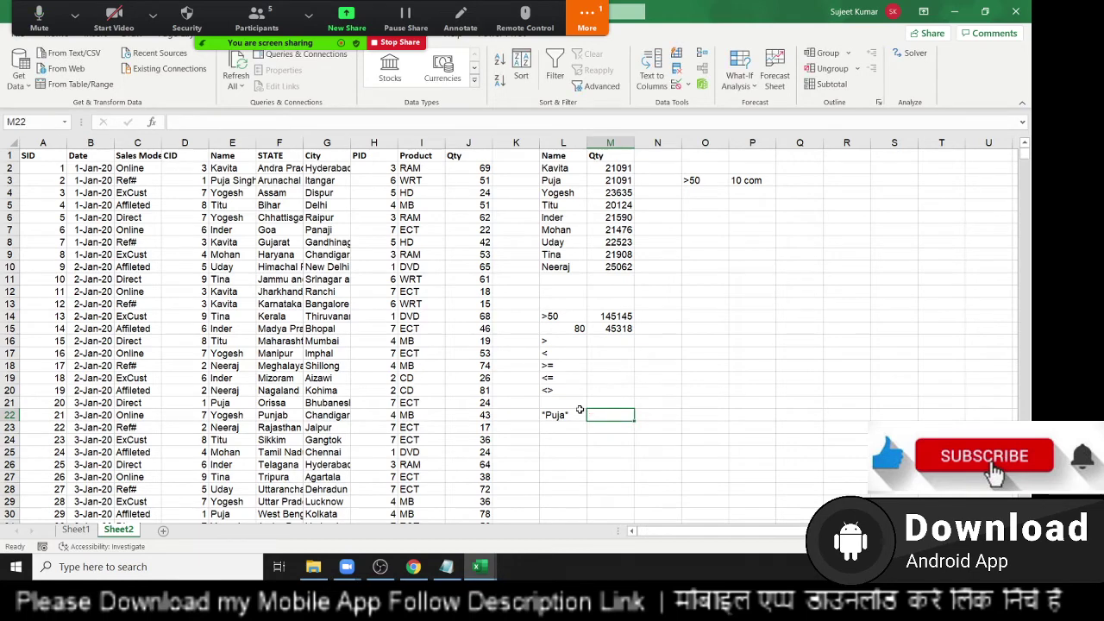
text(=)
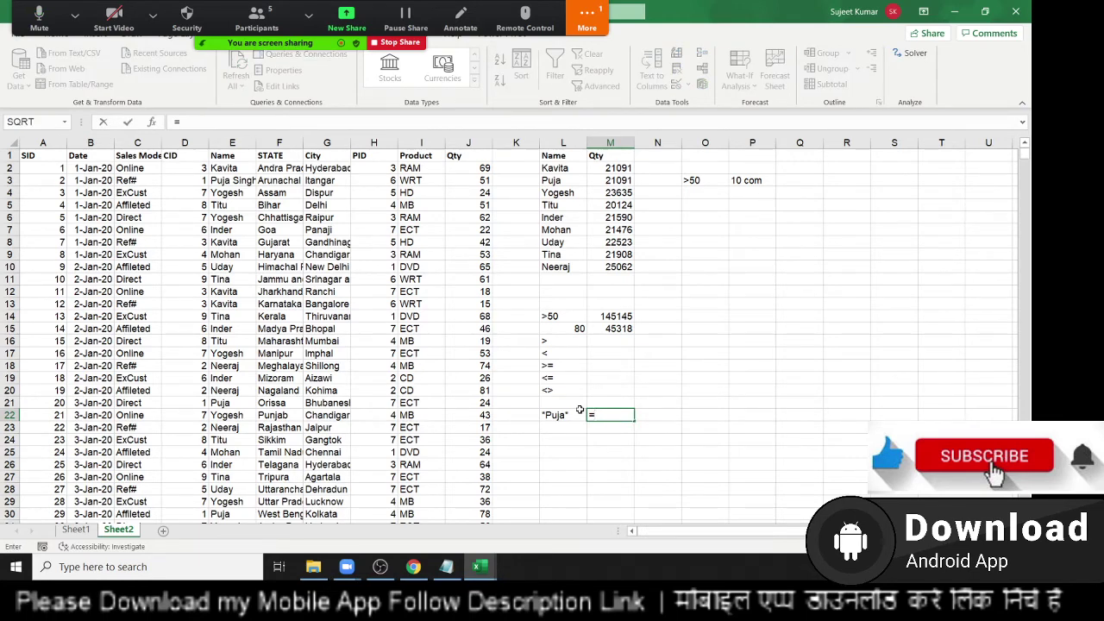
text((sum)
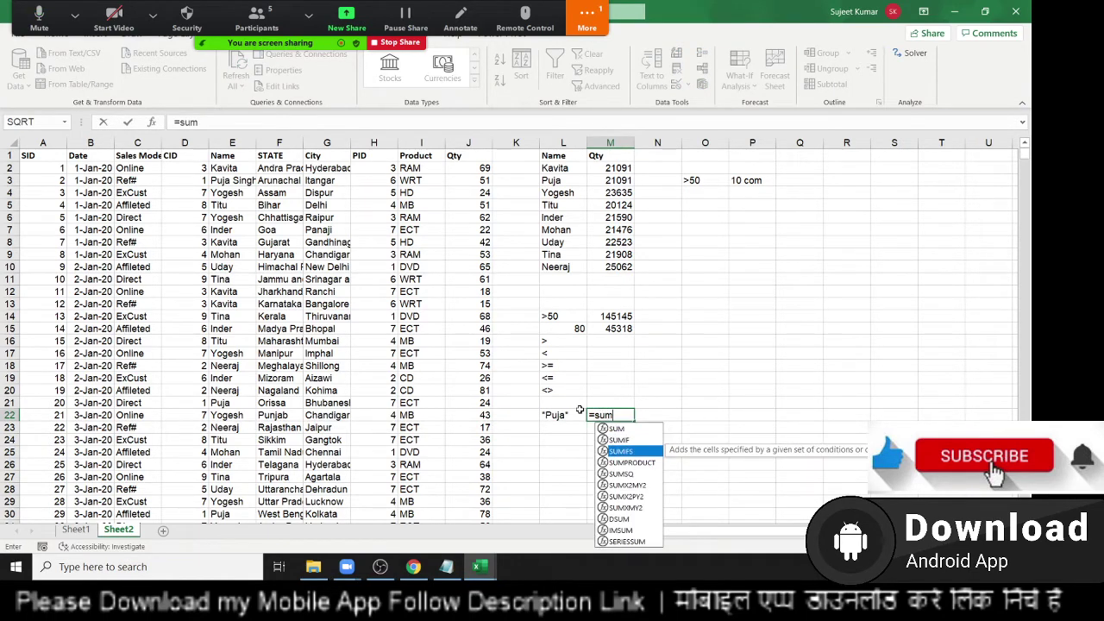
text(if)
key(Tab)
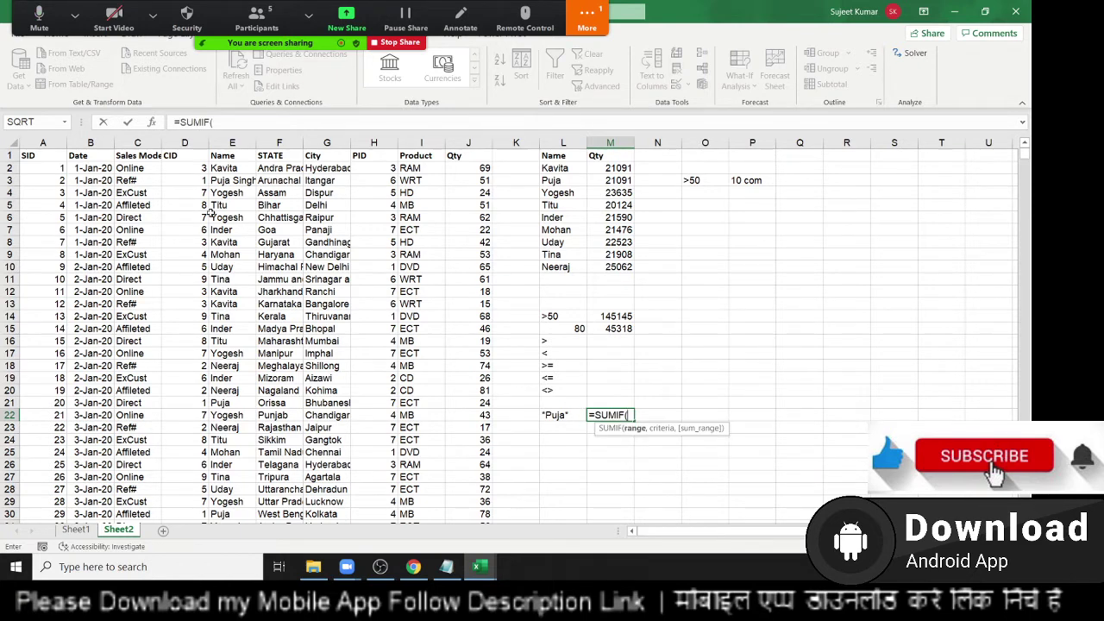
click(231, 143)
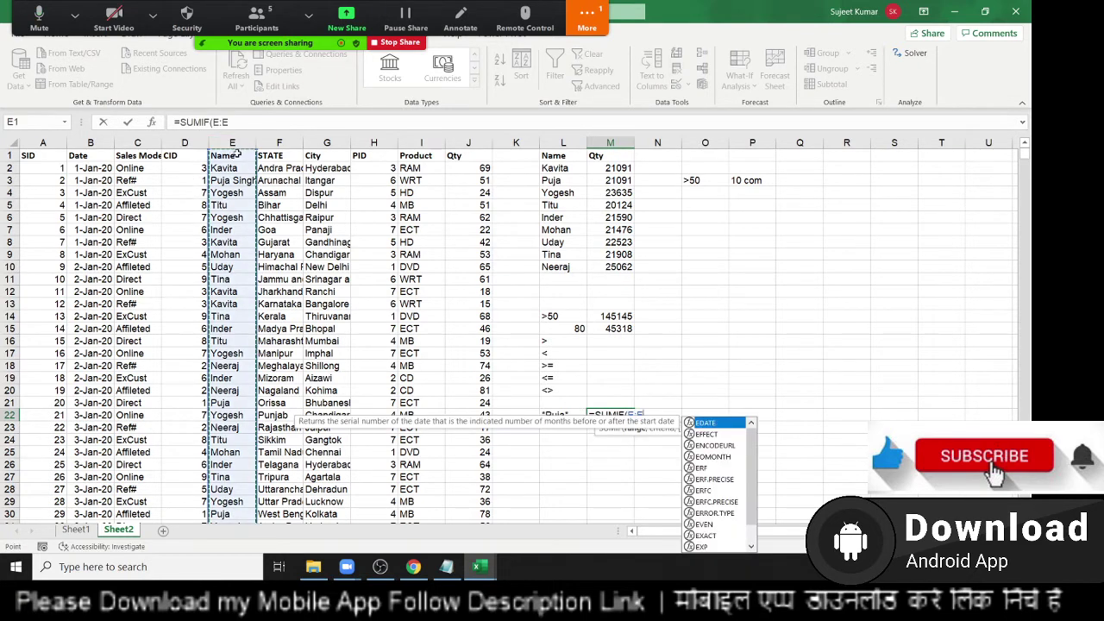
text(,)
click(565, 415)
text(,)
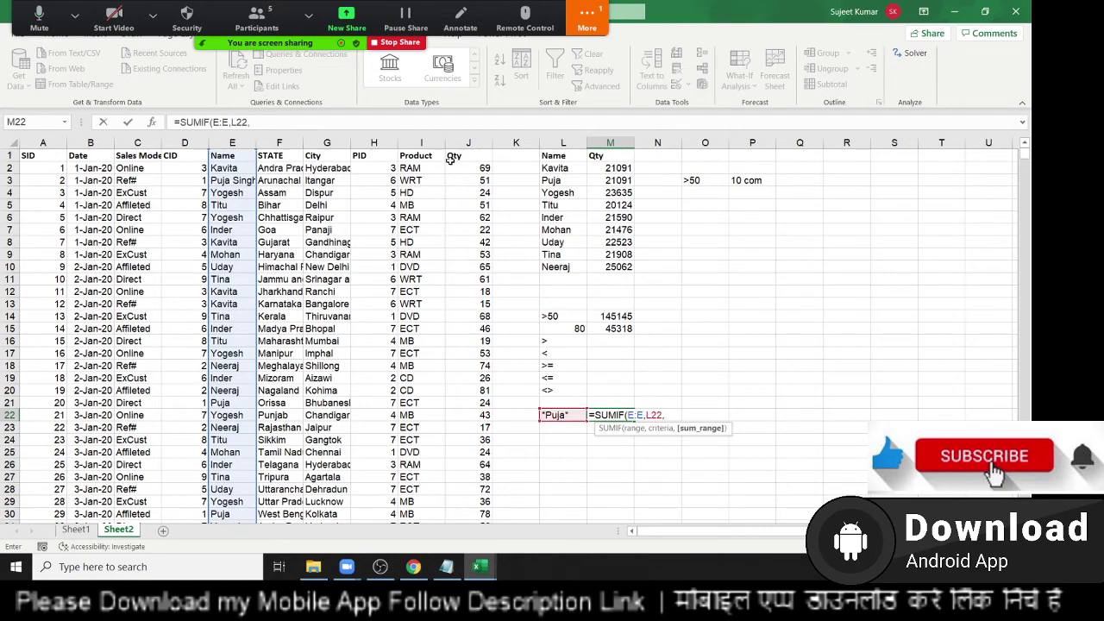
click(453, 146)
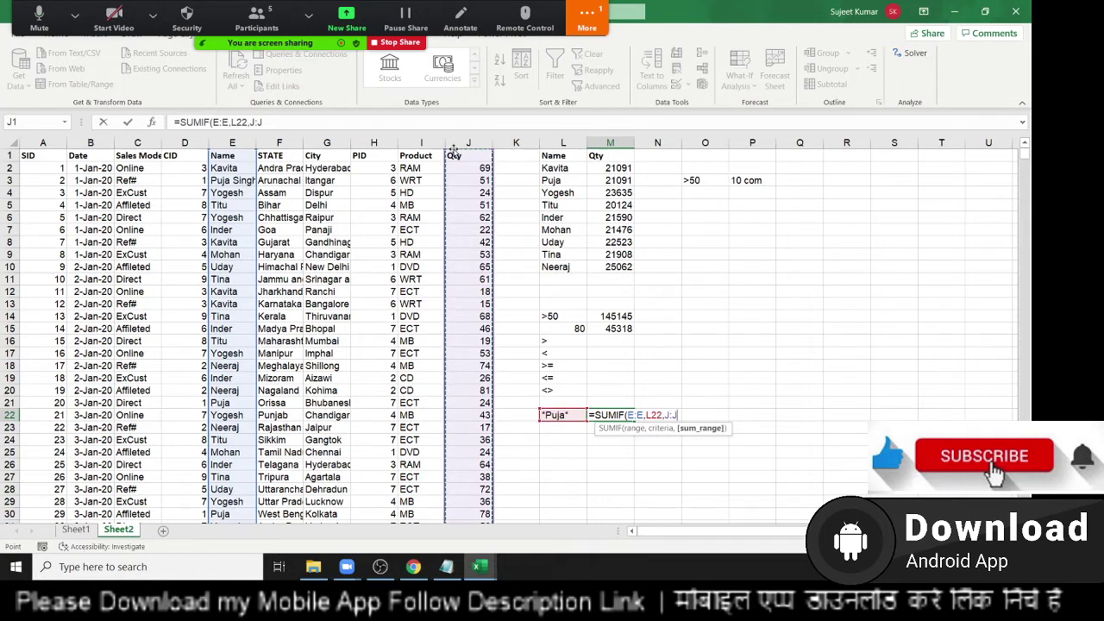
Step: Commit the M22 total of 23686 and list *Puja, Puja* and ??? in L23:L25
key(ctrl+Return)
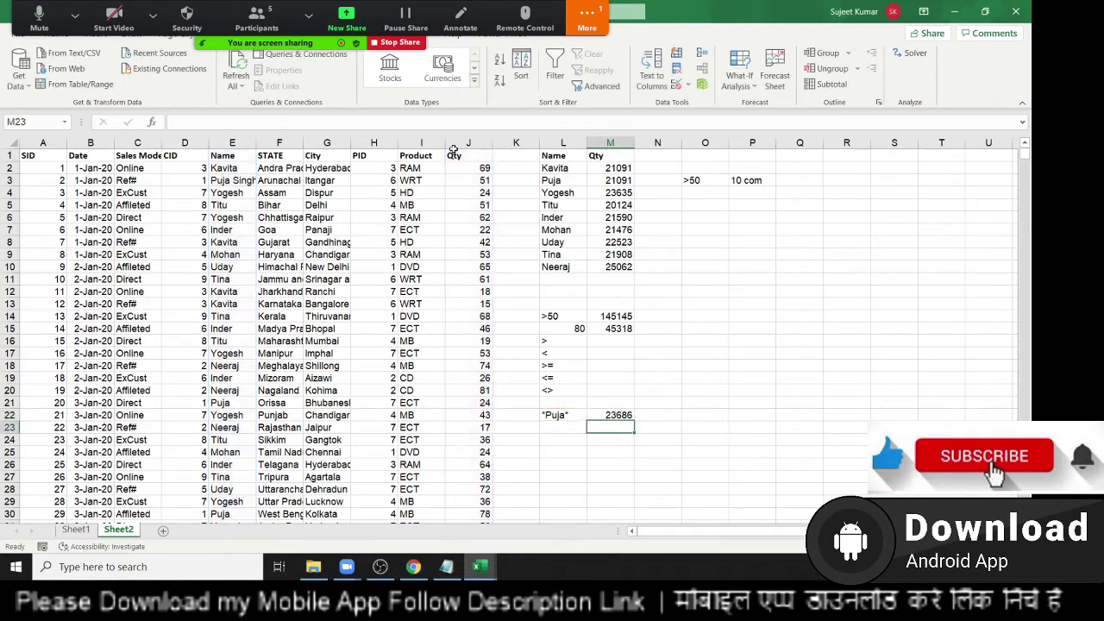
key(Down)
key(Left)
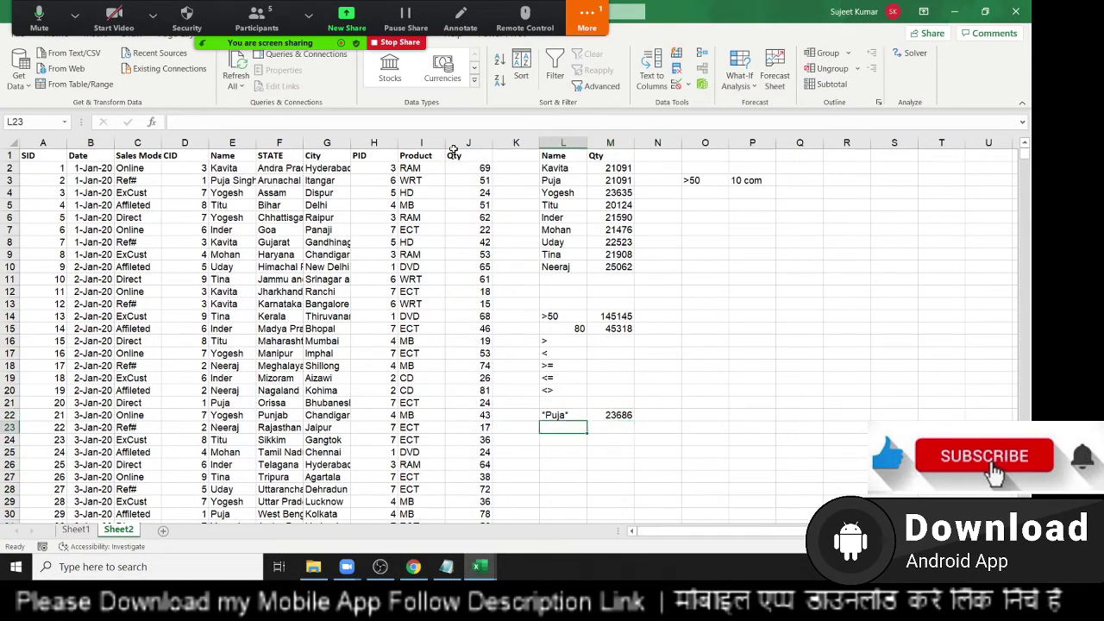
text("Puja")
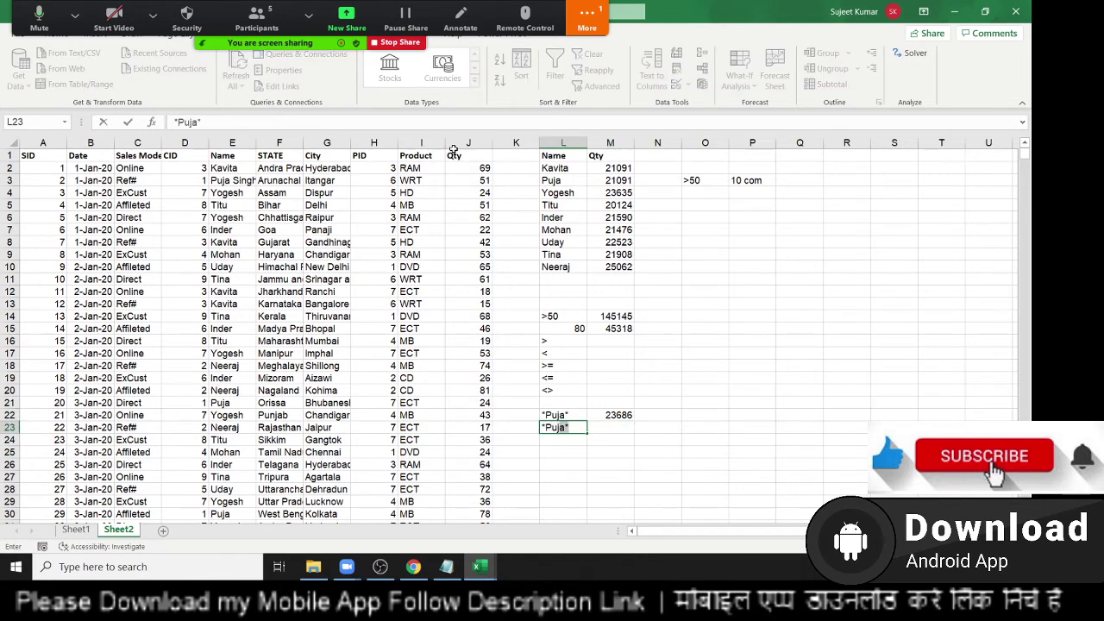
key(Return)
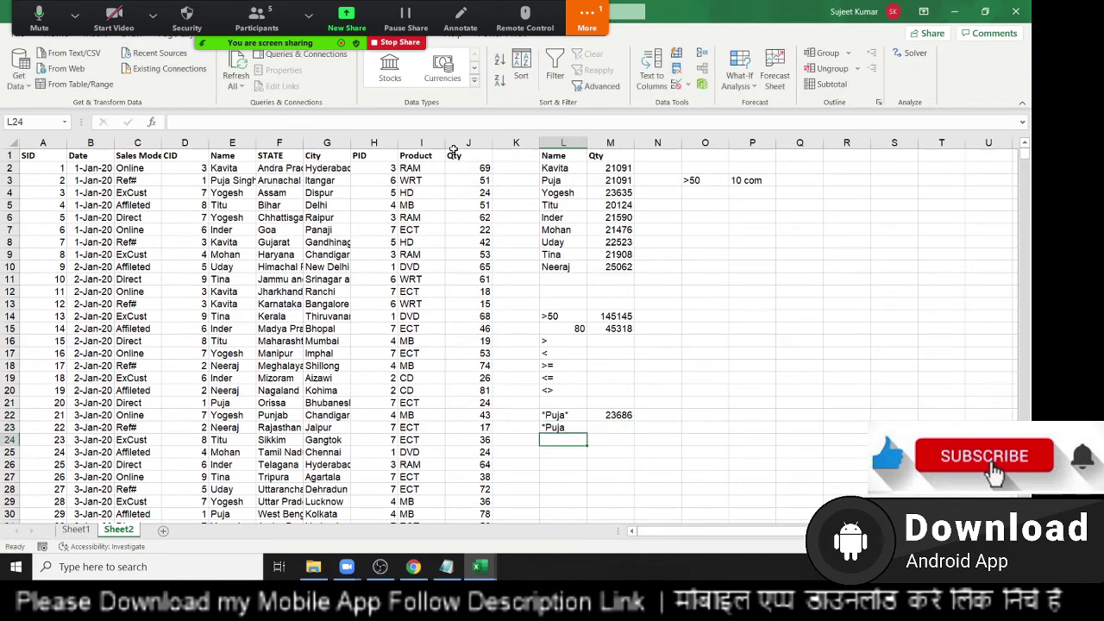
text(Puja*)
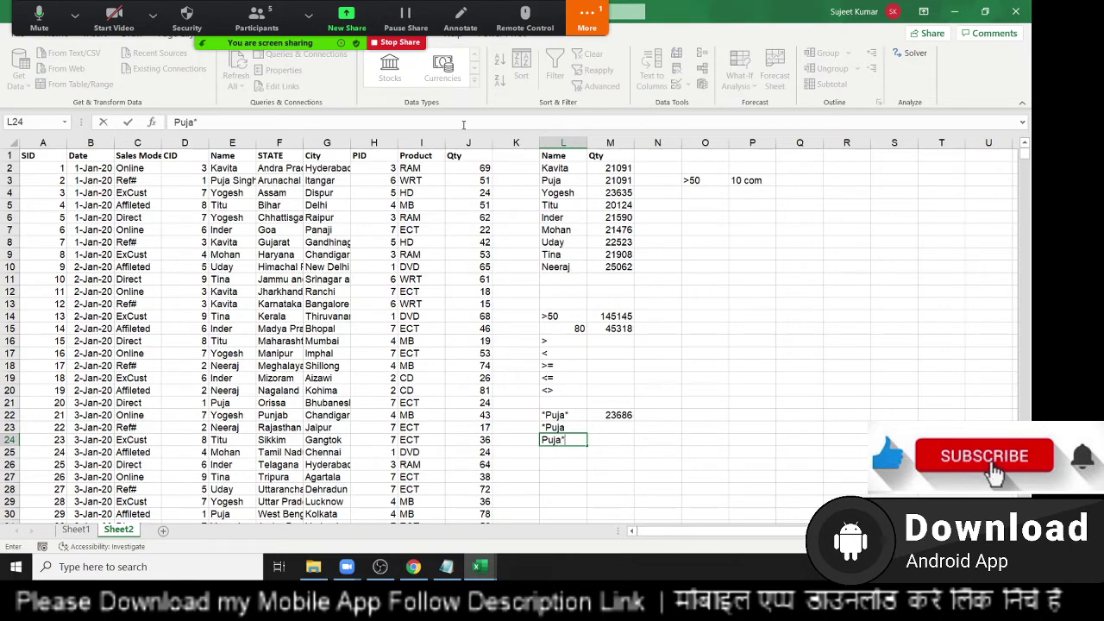
key(Return)
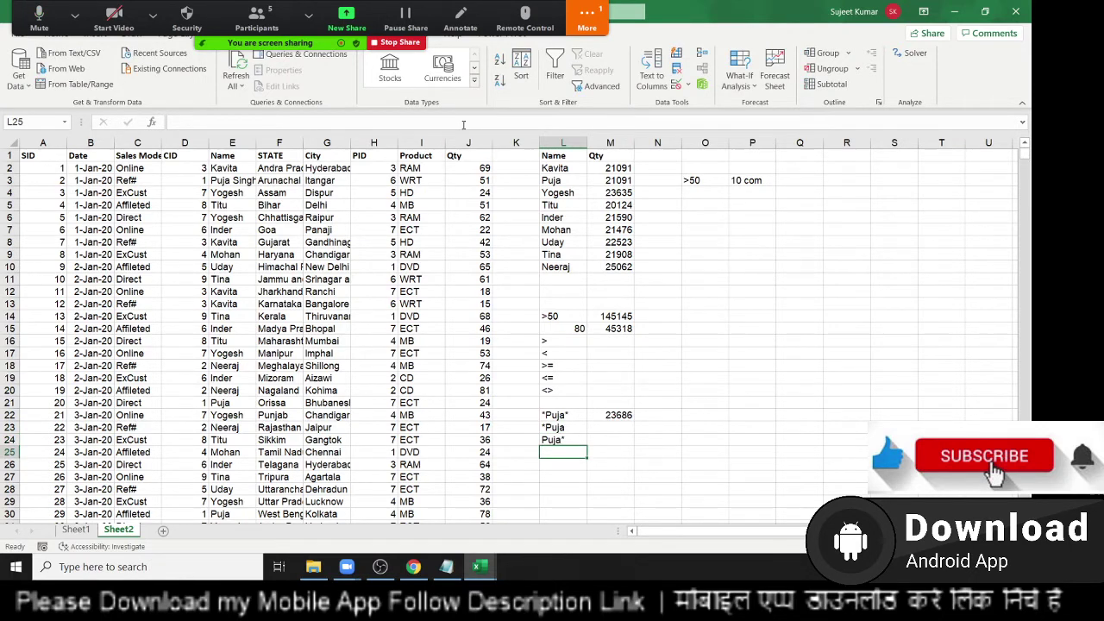
text(??)
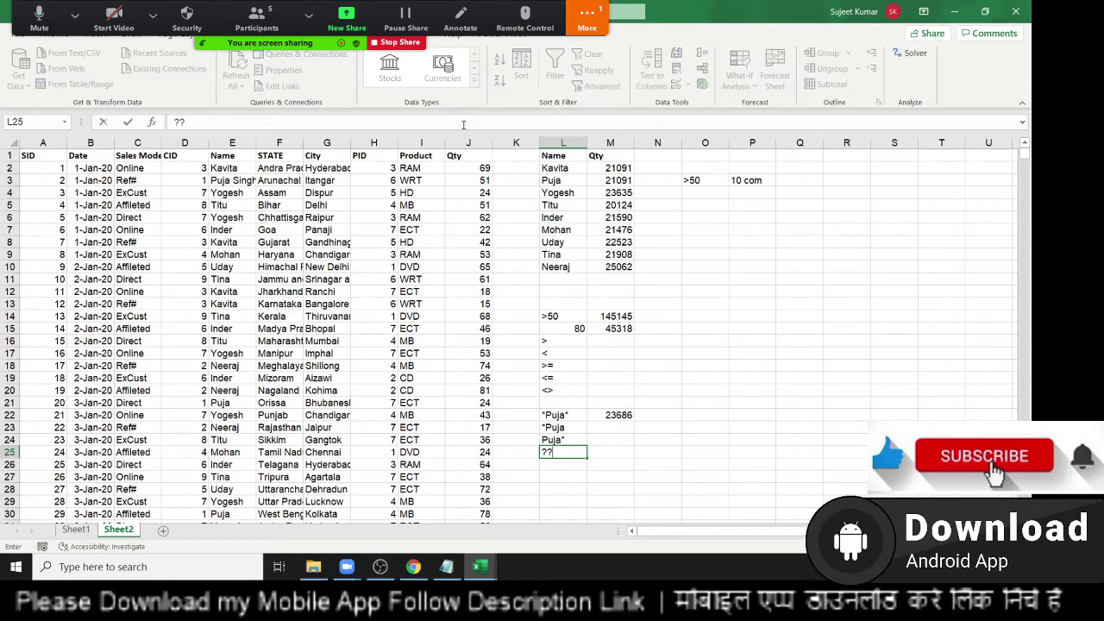
key(Return)
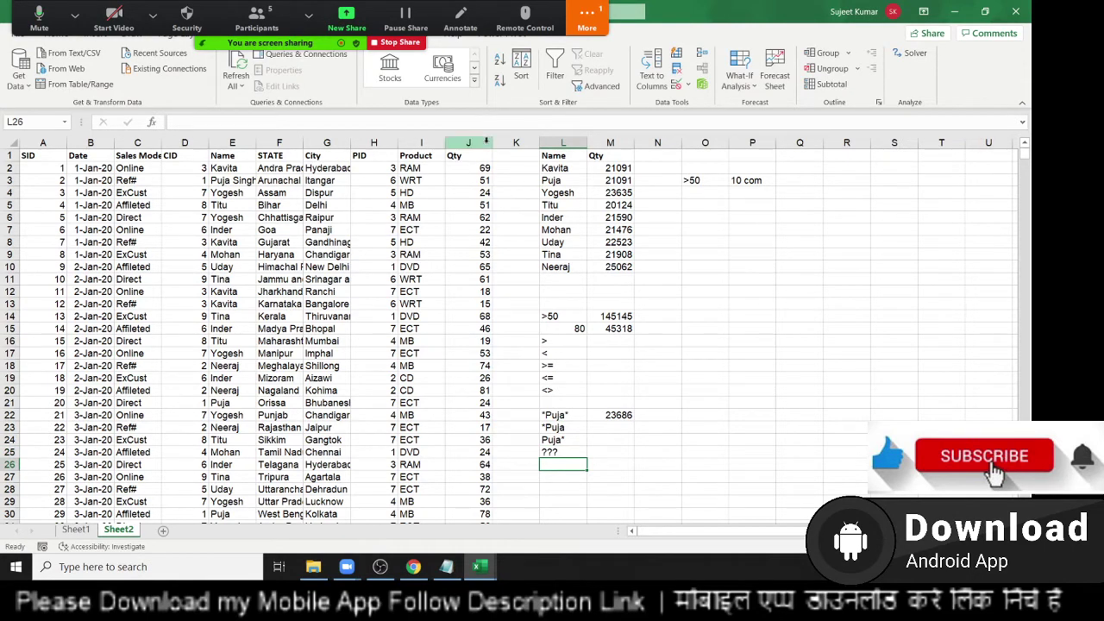
Step: Enter Tina in L29 and >50 in the next cell, M29
scroll(513, 397, down, 1)
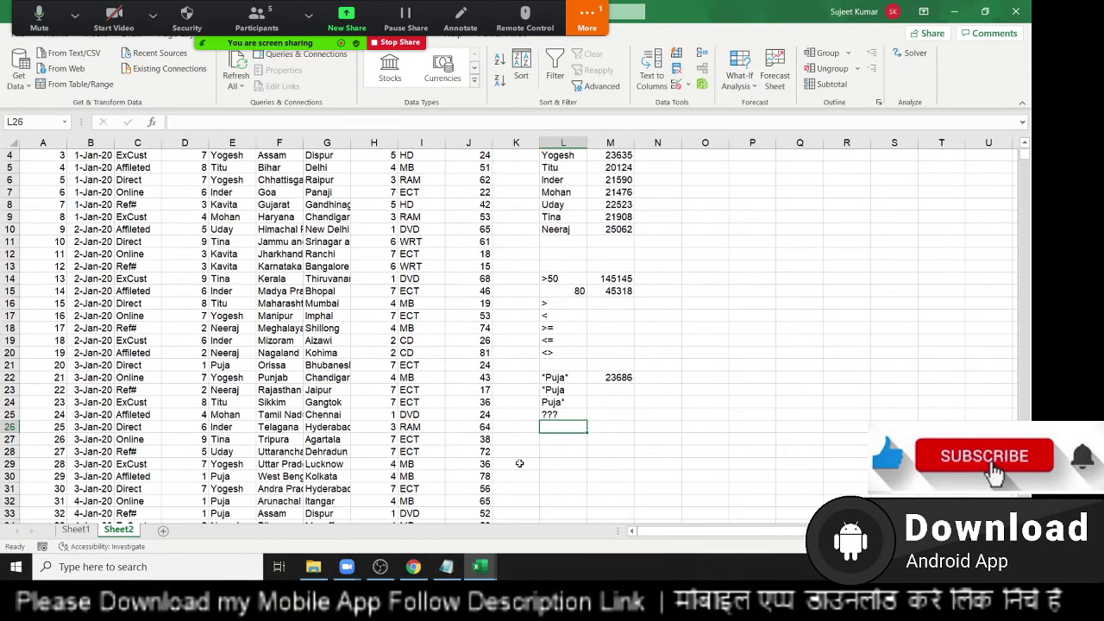
scroll(509, 469, down, 1)
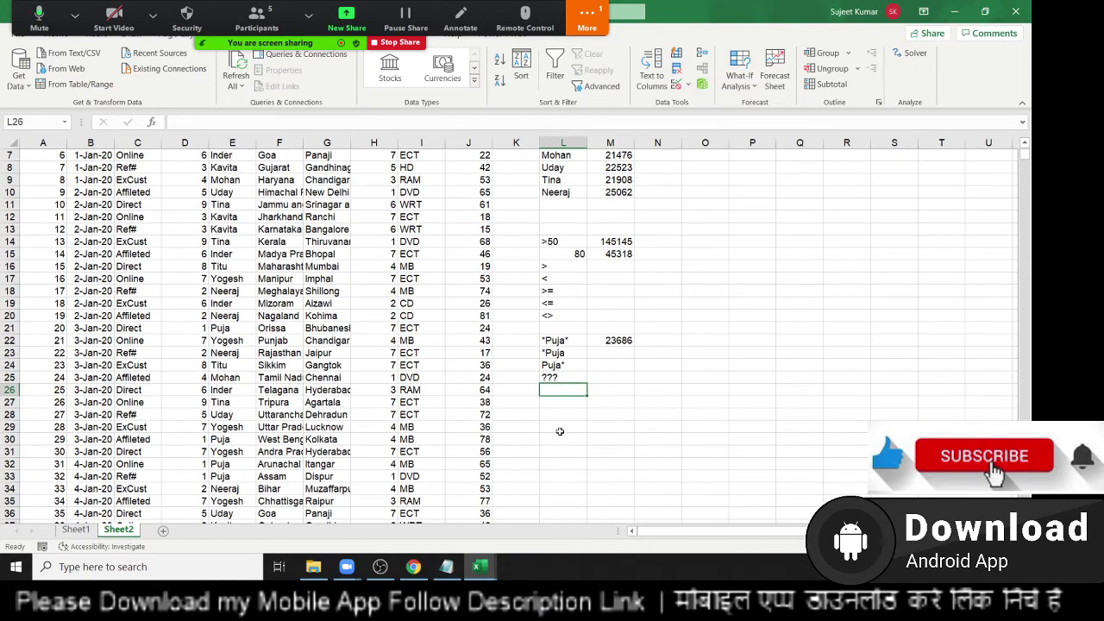
key(Down)
key(Down)
key(Down)
text(Tina)
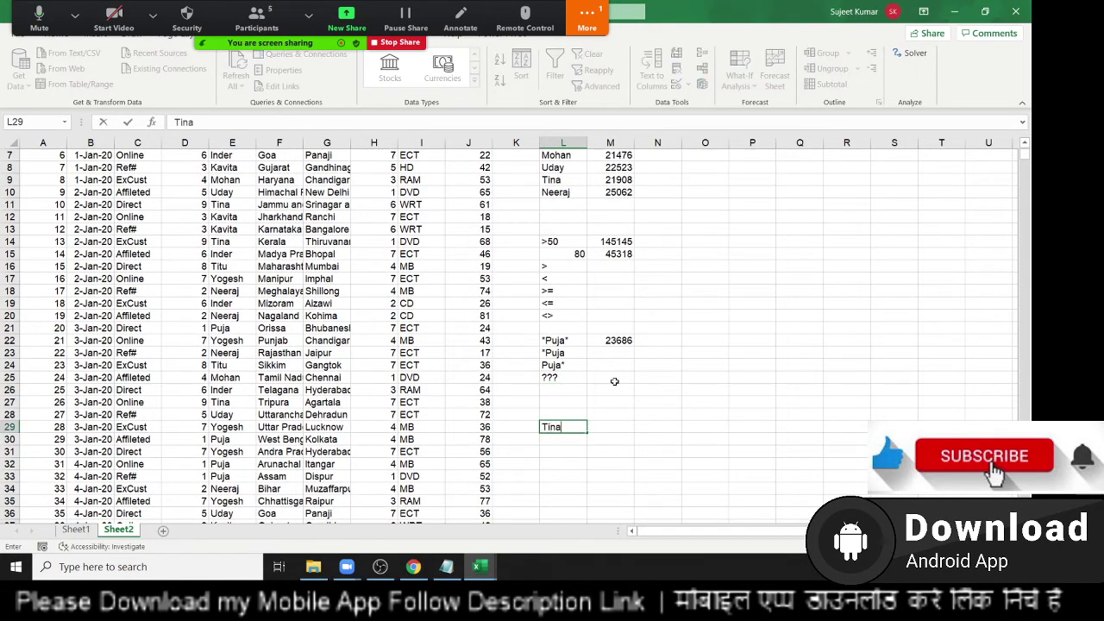
key(Tab)
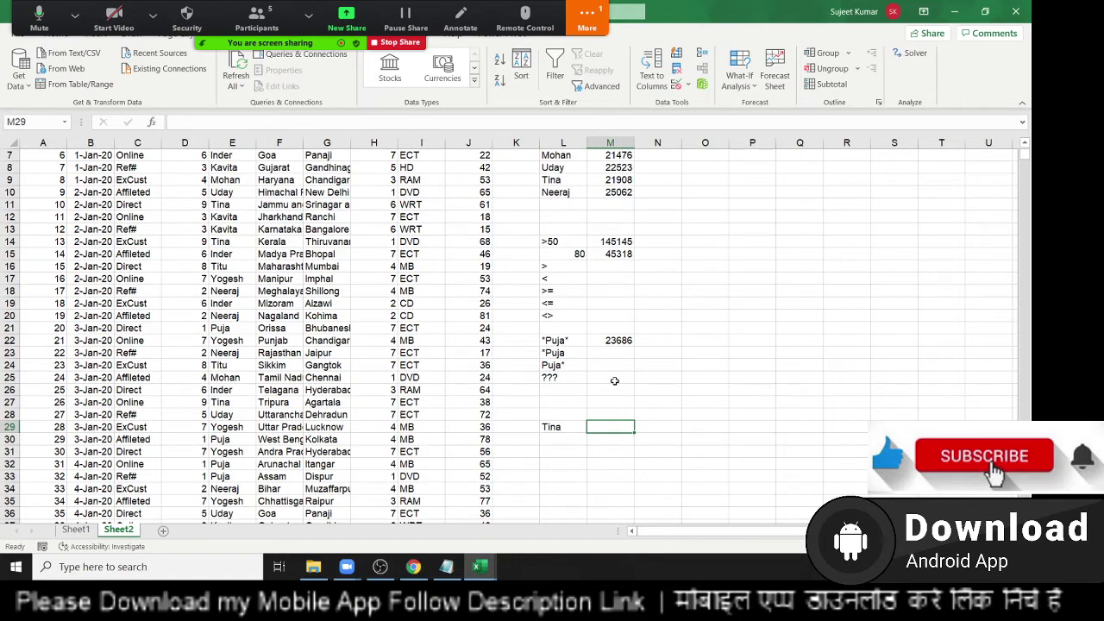
text(>5)
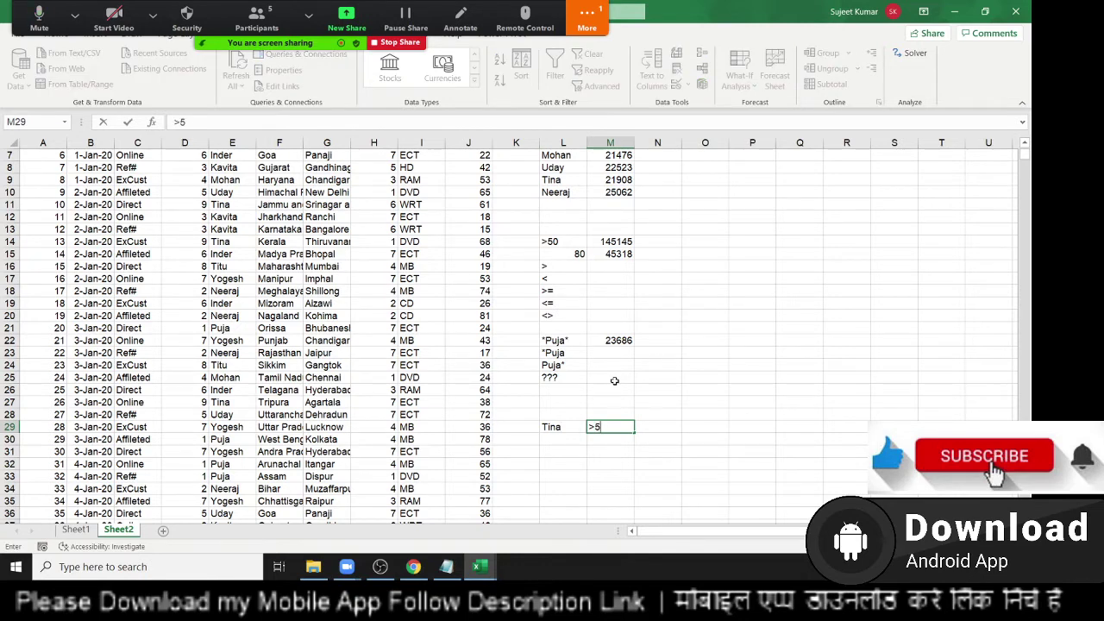
text(0)
key(Tab)
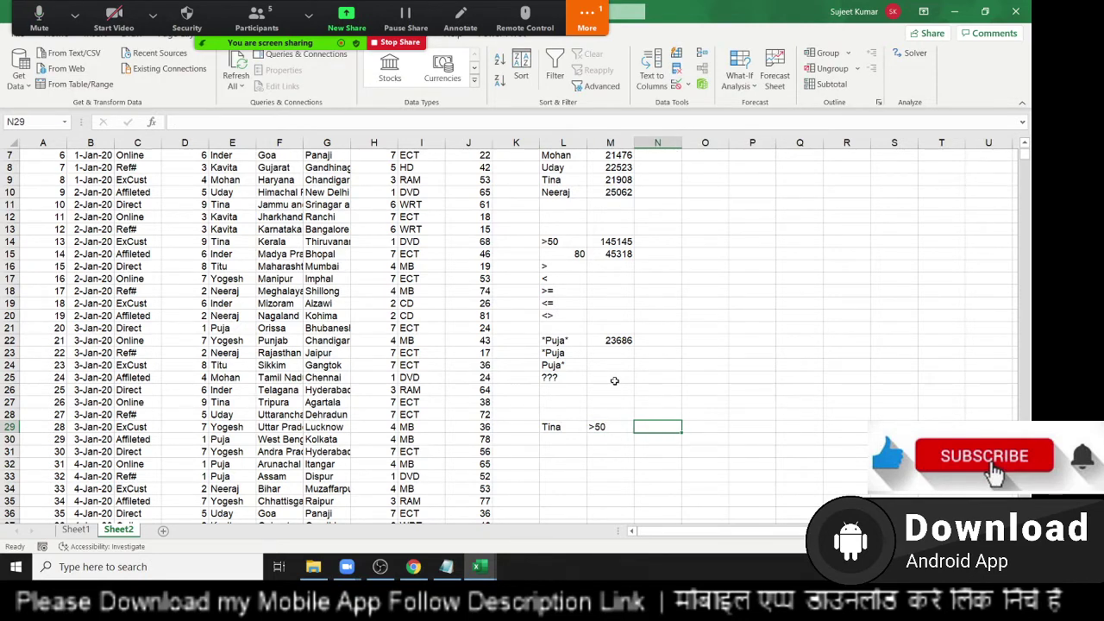
Step: Replace the misplaced >50 in M29 with MB and start the >50 criterion in N29
key(Left)
key(Left)
key(Right)
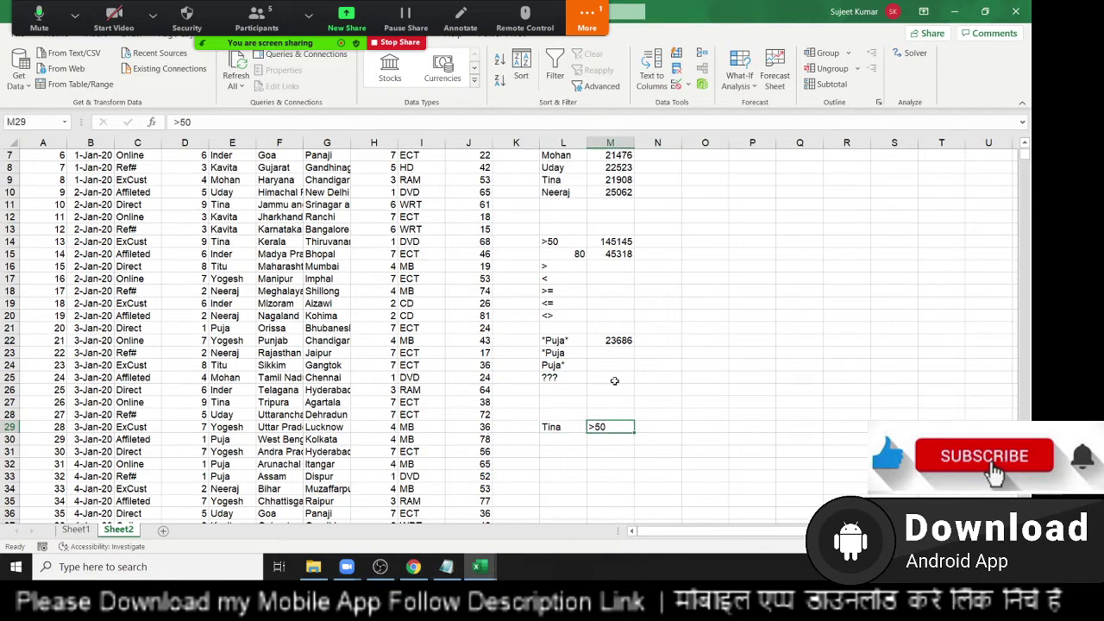
key(Delete)
text(B)
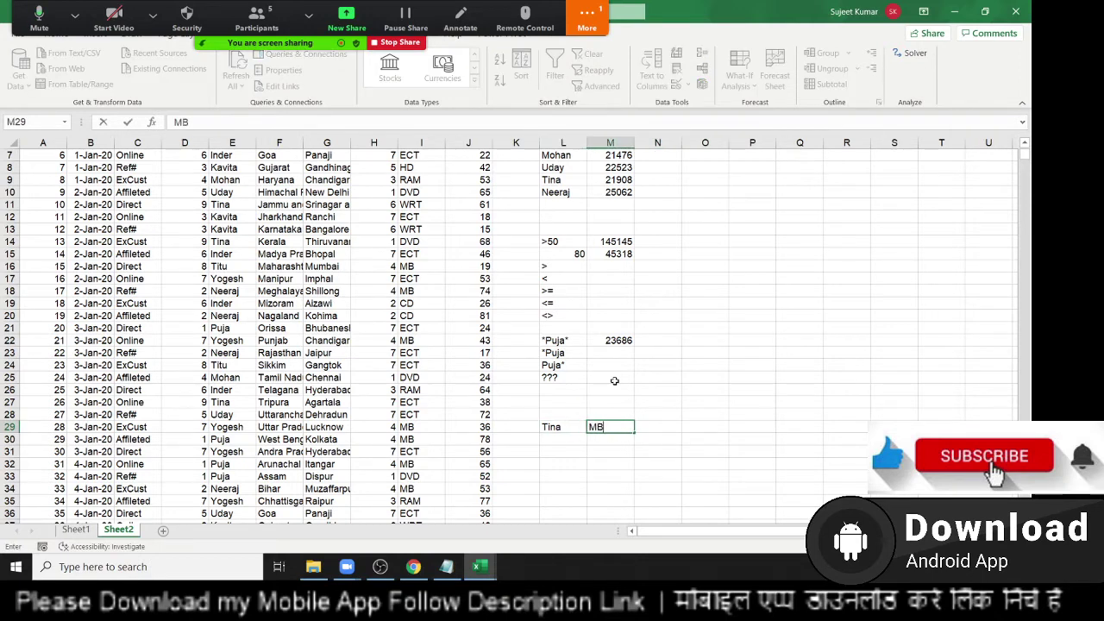
key(Tab)
text(>)
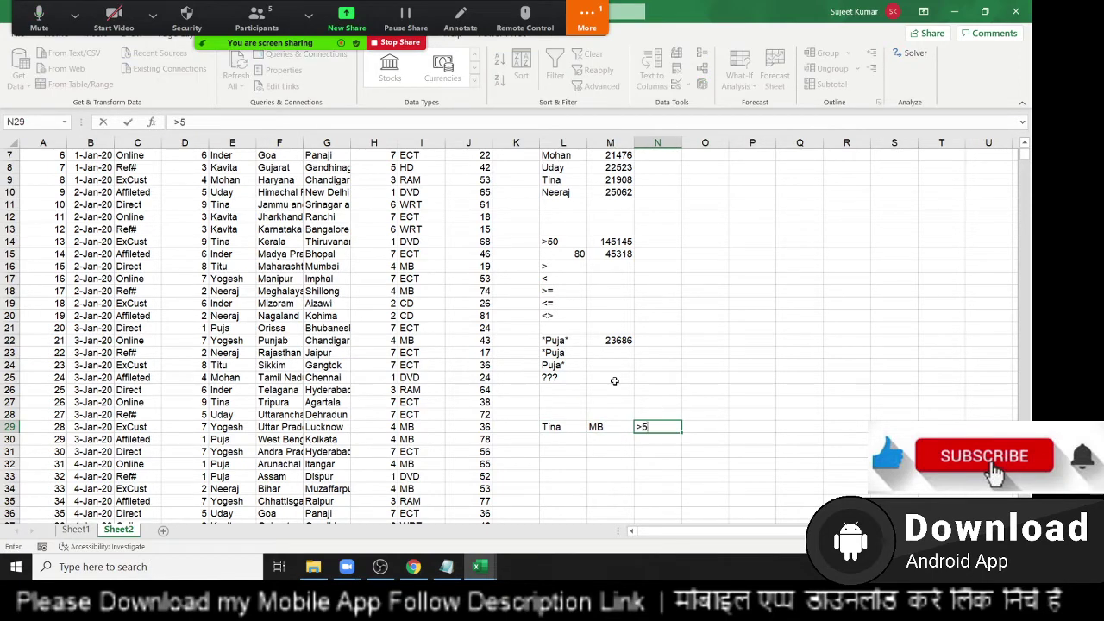
Step: Commit >50 in N29 and start a SUMIFS formula in O29
key(Tab)
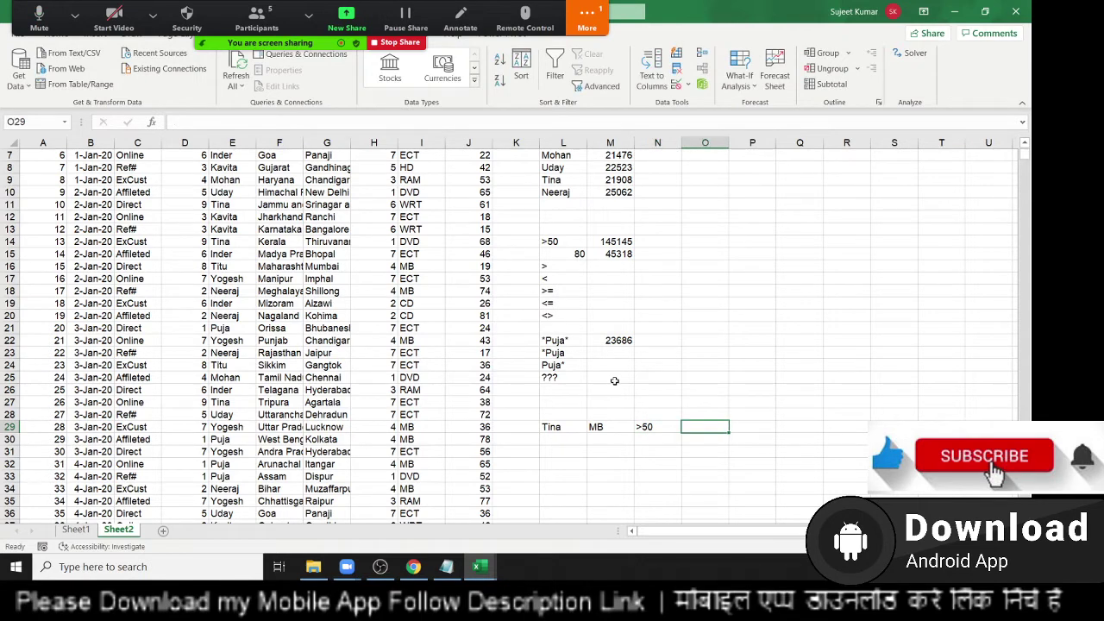
text(=sum)
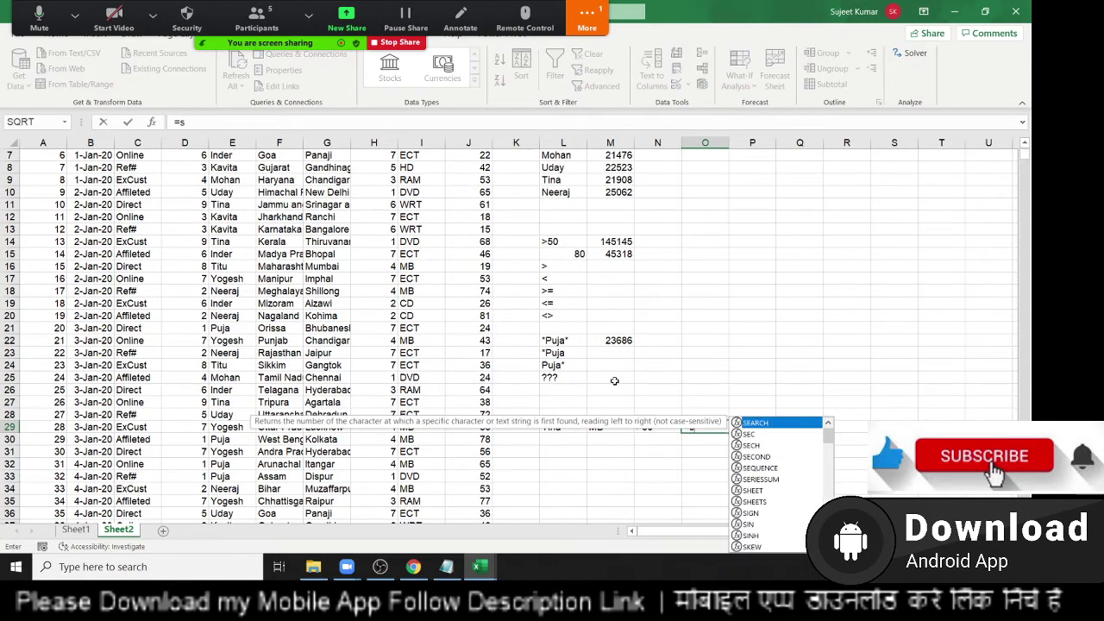
key(Down)
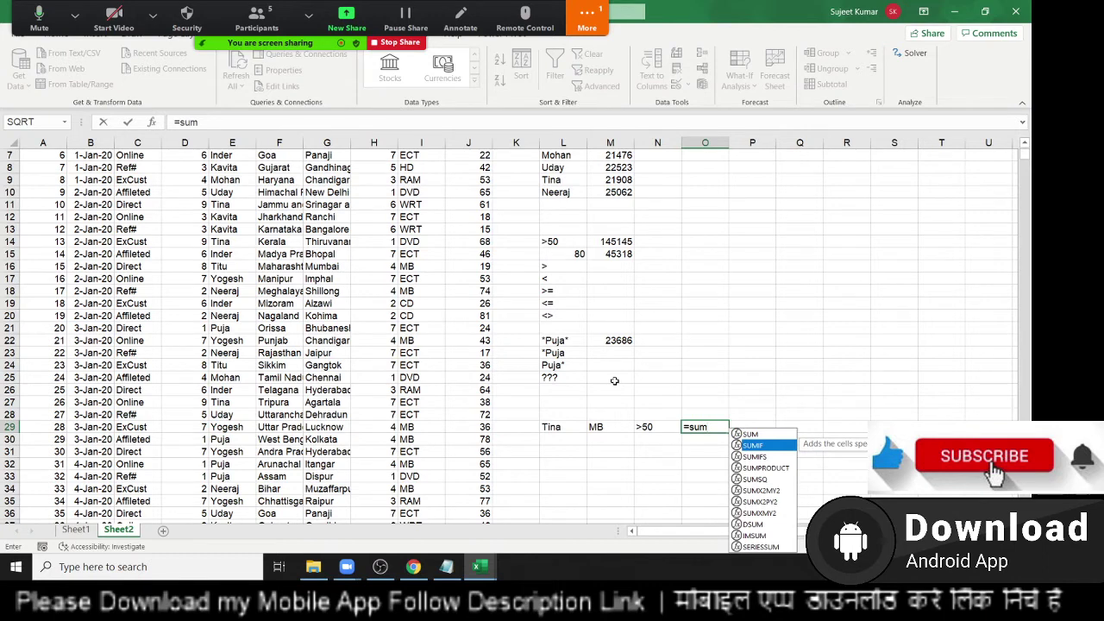
key(Down)
key(Tab)
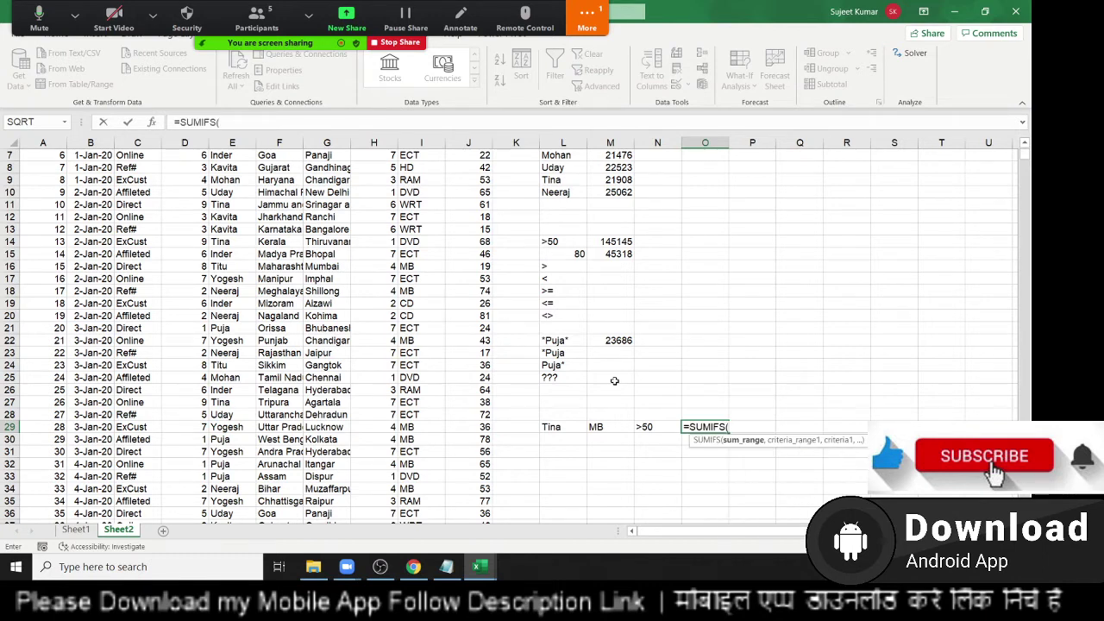
Step: Sum the whole Qty column J where Name column E matches Tina in L29
key(Left)
key(Left)
key(Left)
key(Left)
key(Left)
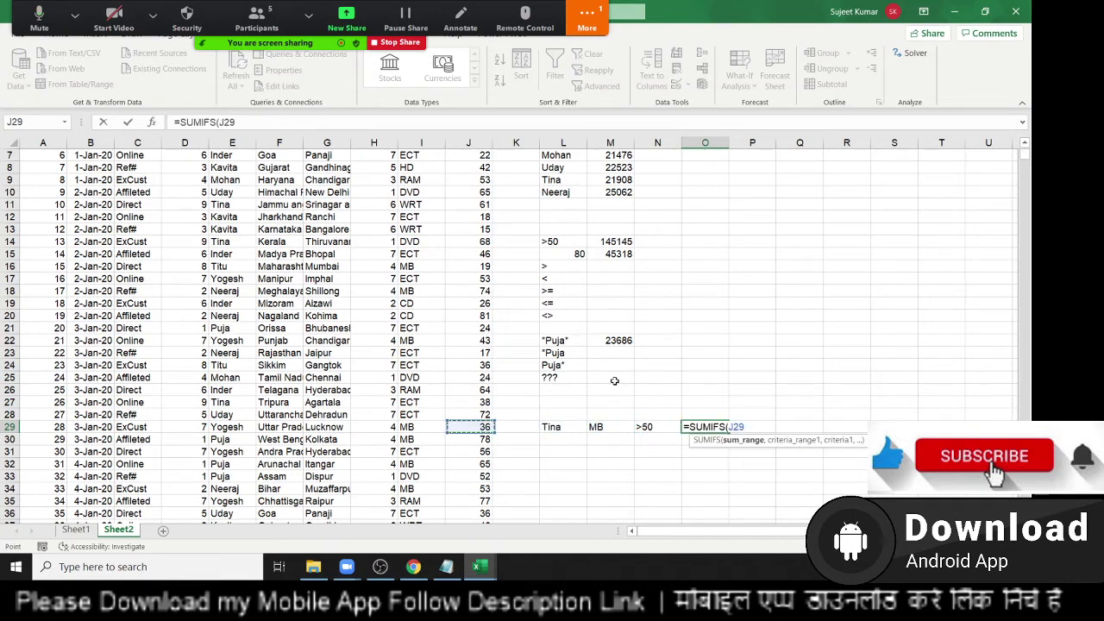
key(ctrl+space)
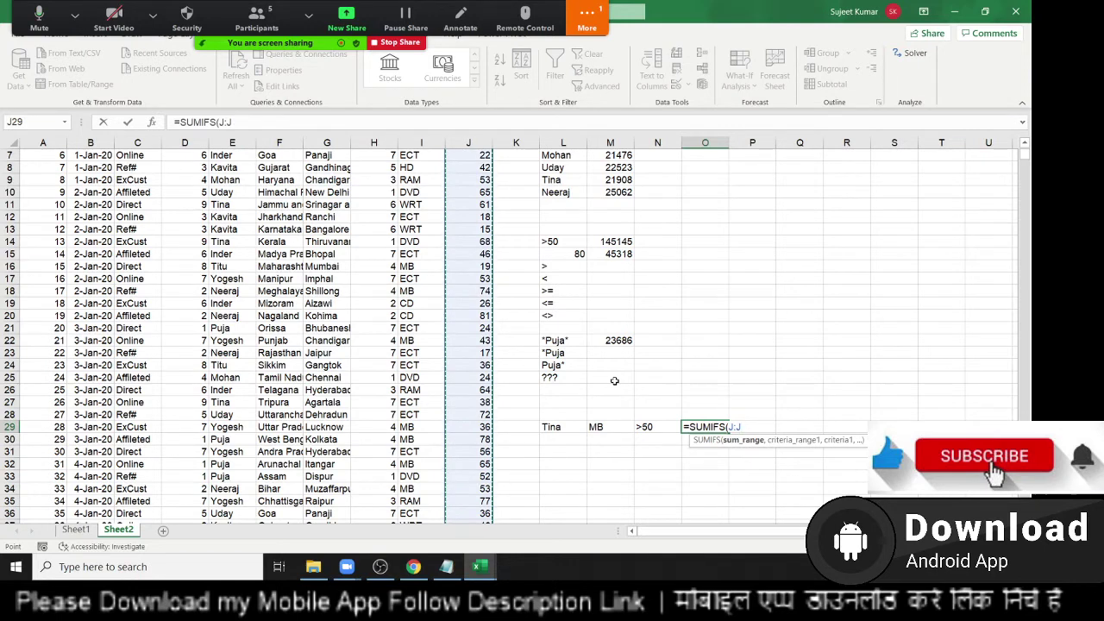
text(,)
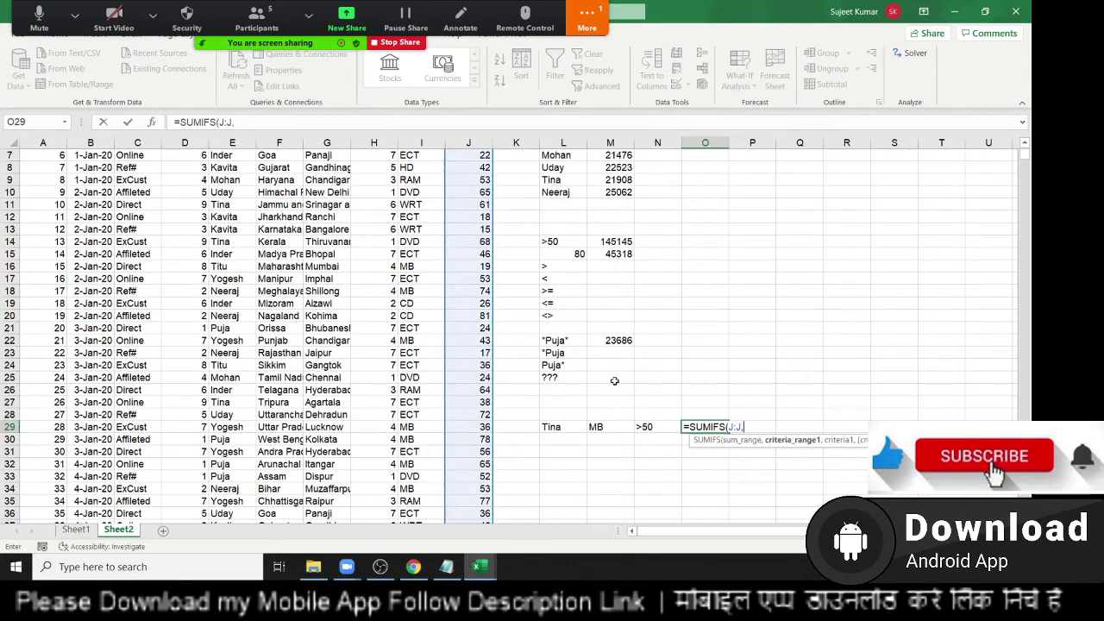
key(Left)
key(Left)
key(Left)
key(Left)
key(Left)
key(Left)
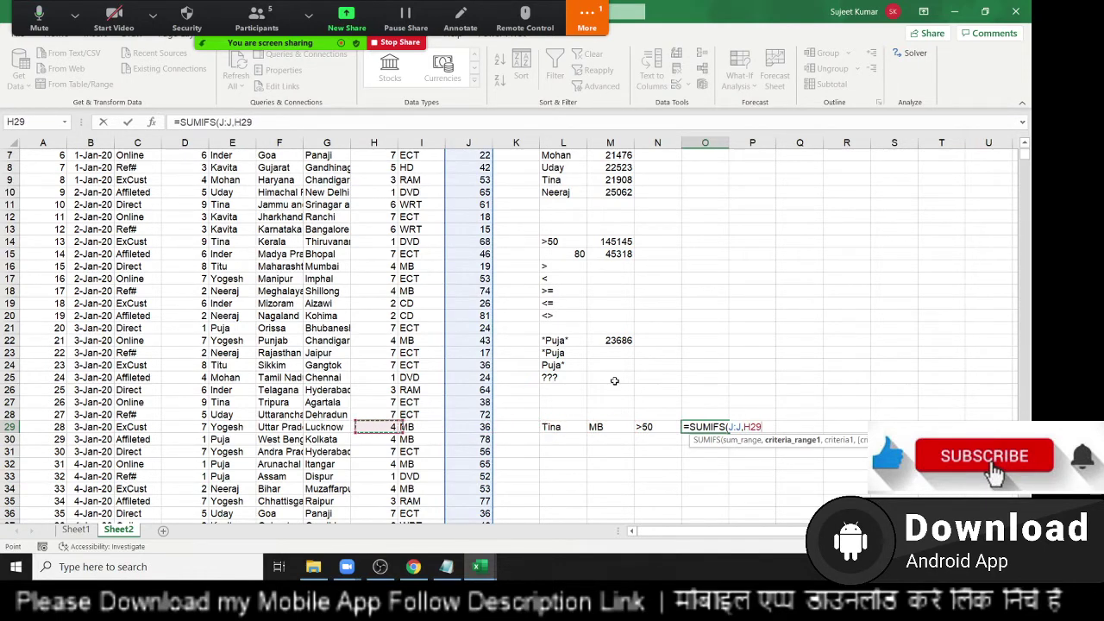
key(Left)
key(Left)
key(Left)
key(ctrl+space)
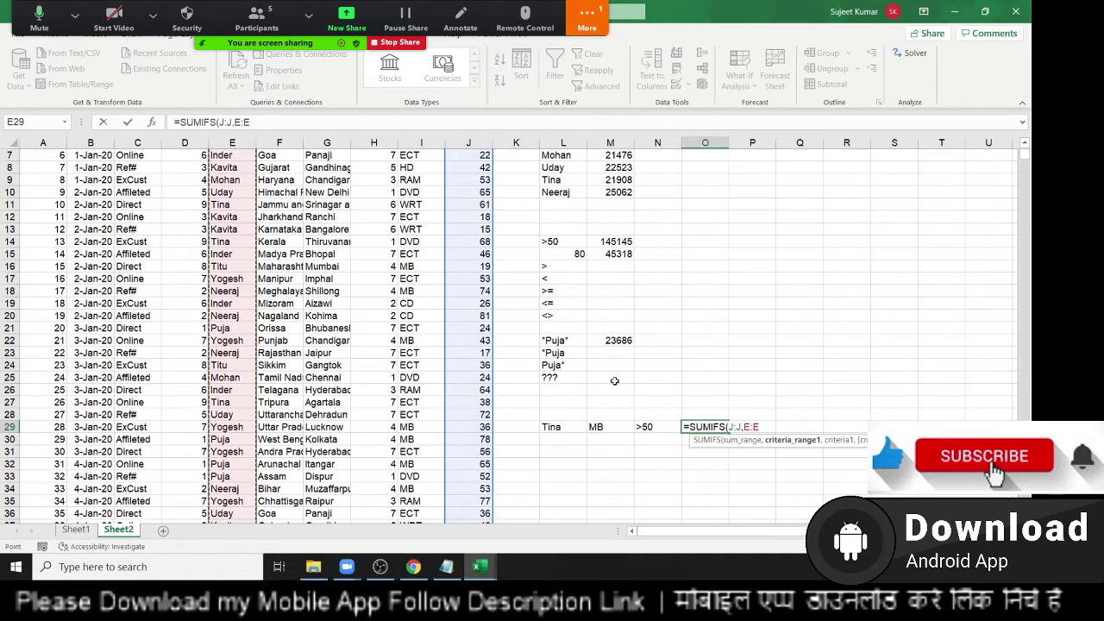
text(,)
key(Left)
key(Left)
key(Left)
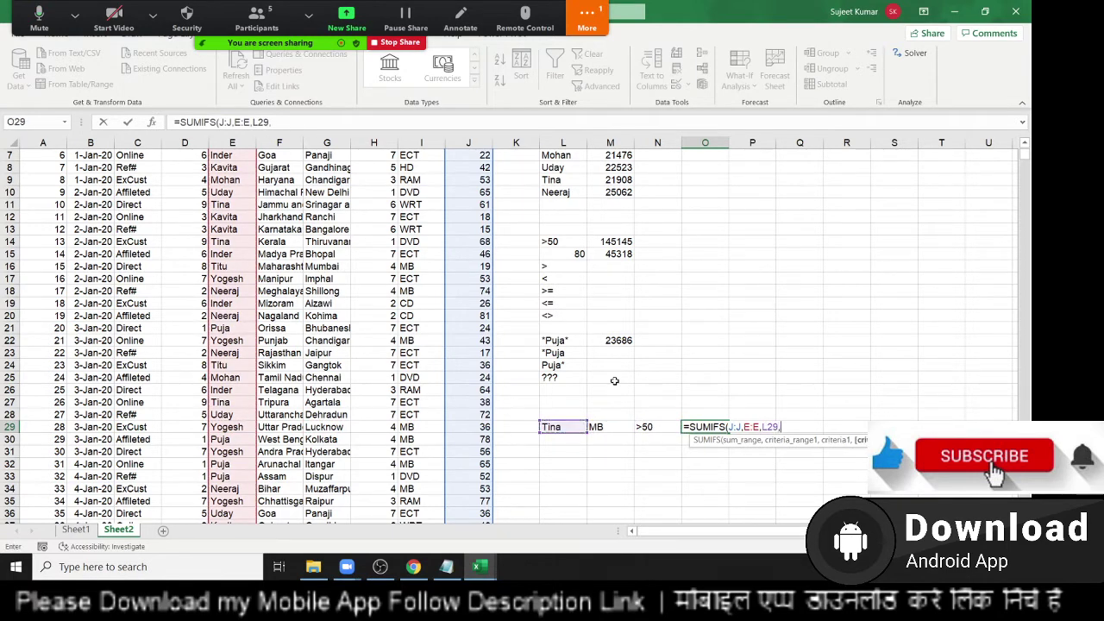
text(,)
key(Left)
key(Left)
key(Left)
key(Left)
key(Left)
key(Left)
key(Left)
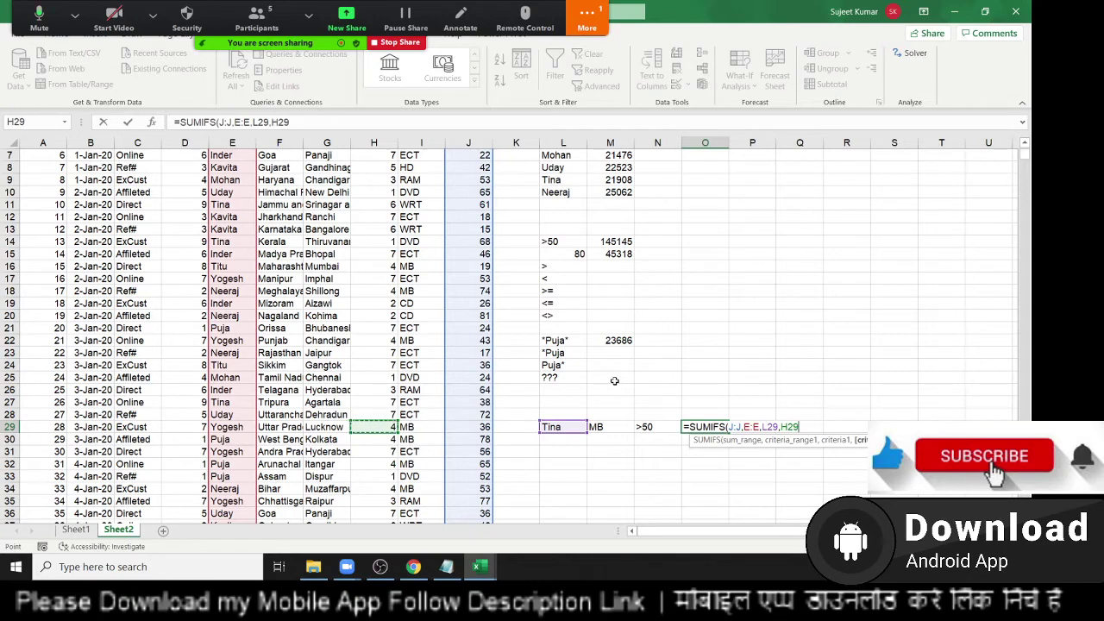
Step: Add Product column I matching M29 and Qty column J matching N29, returning 4849
key(Right)
key(ctrl+space)
text(,)
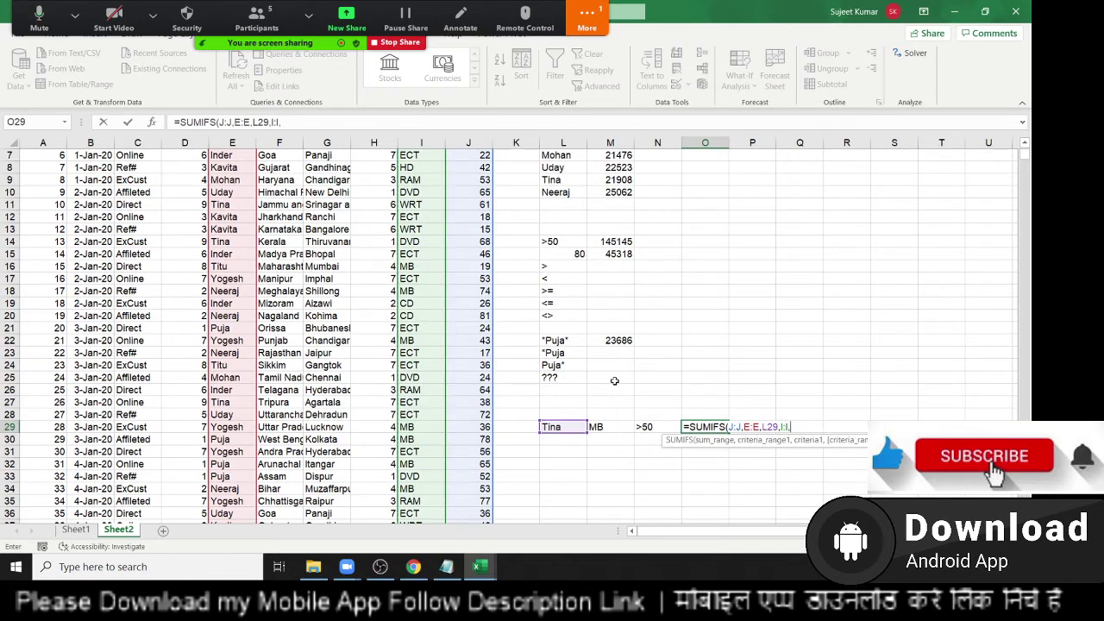
key(Left)
key(Left)
text(,)
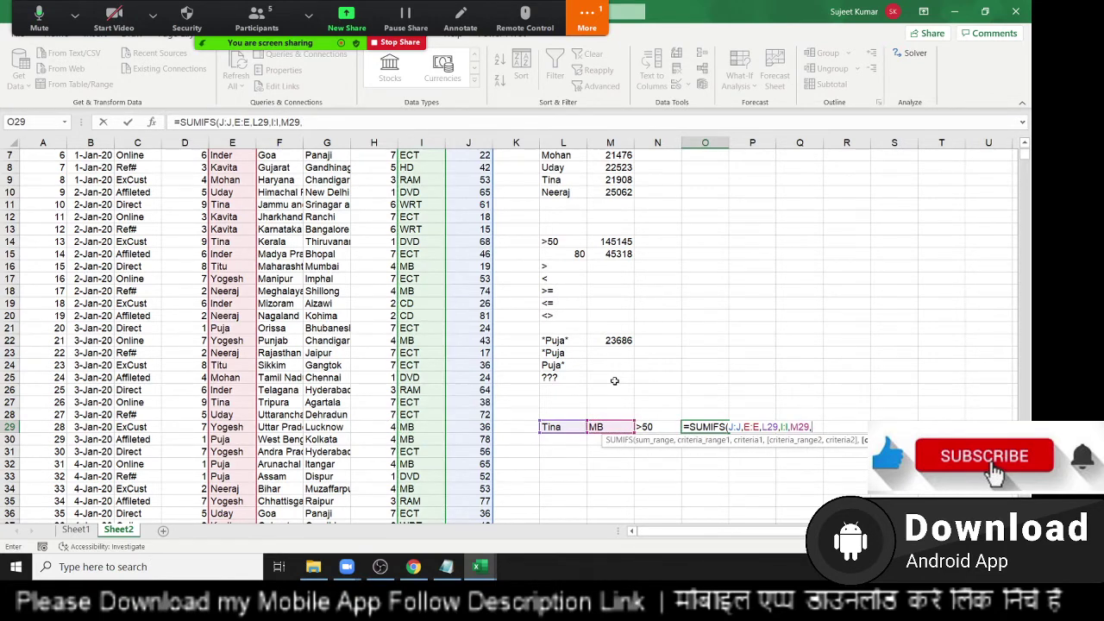
key(Left)
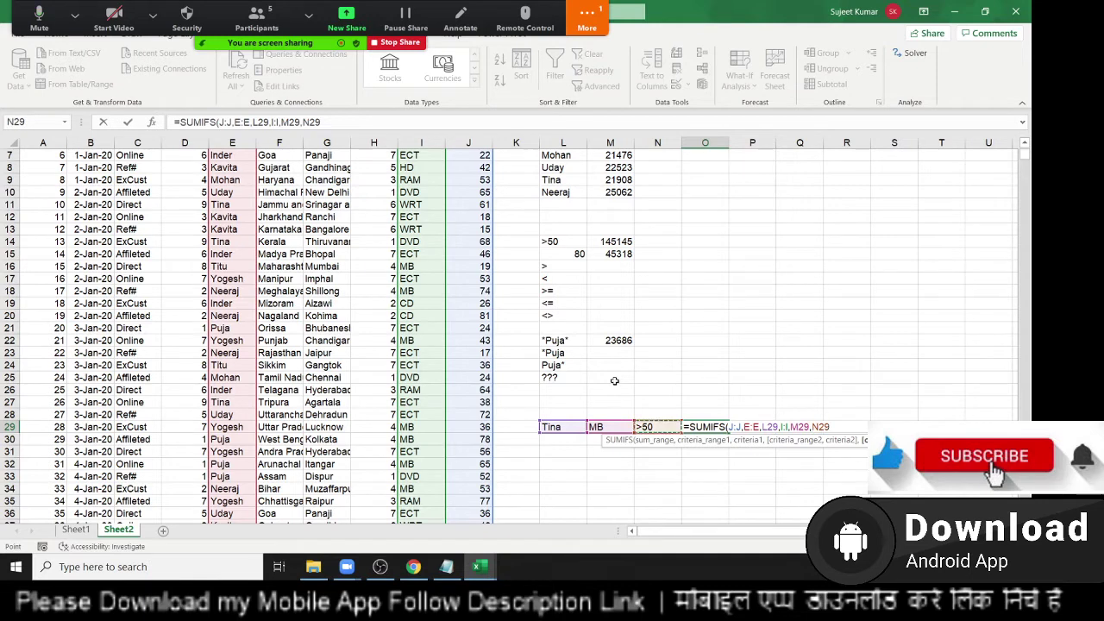
key(Left)
key(Left)
key(Left)
key(Left)
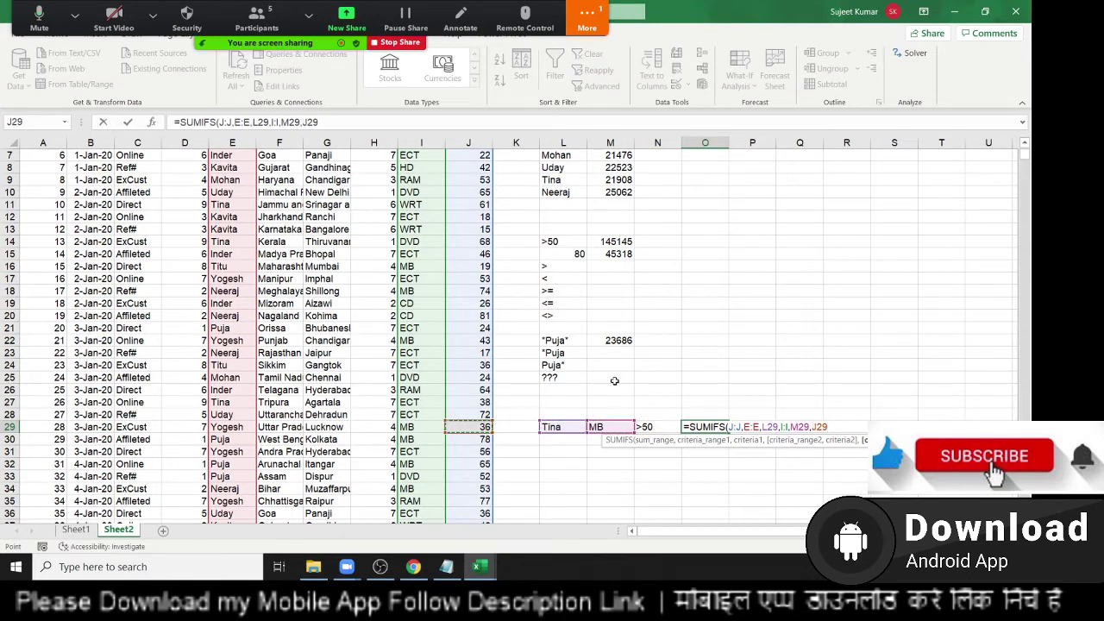
key(ctrl+space)
text(,)
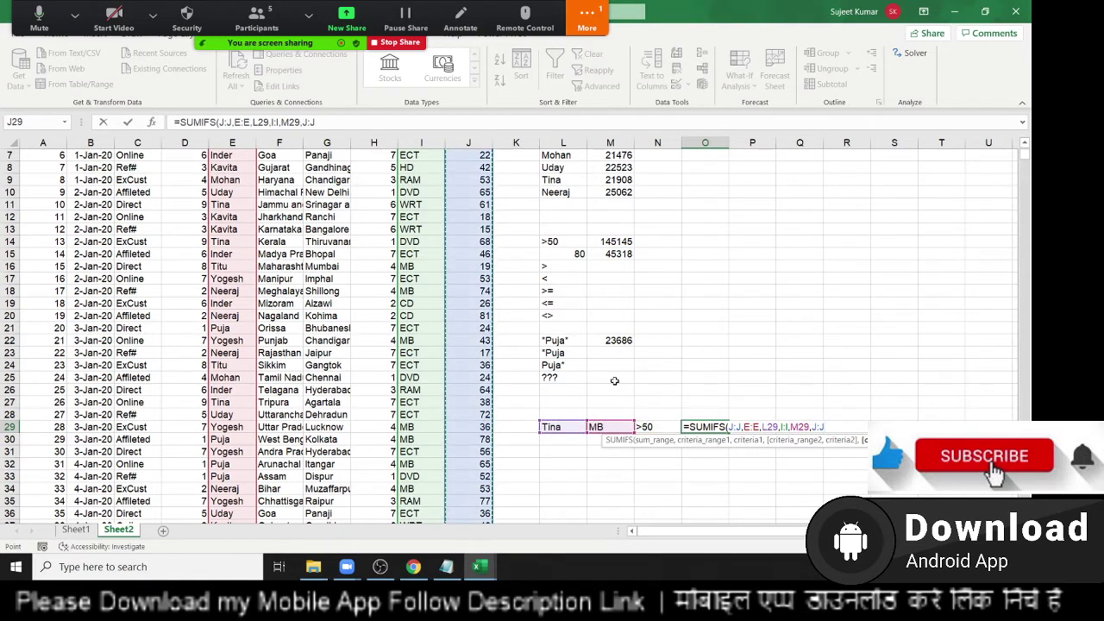
key(Left)
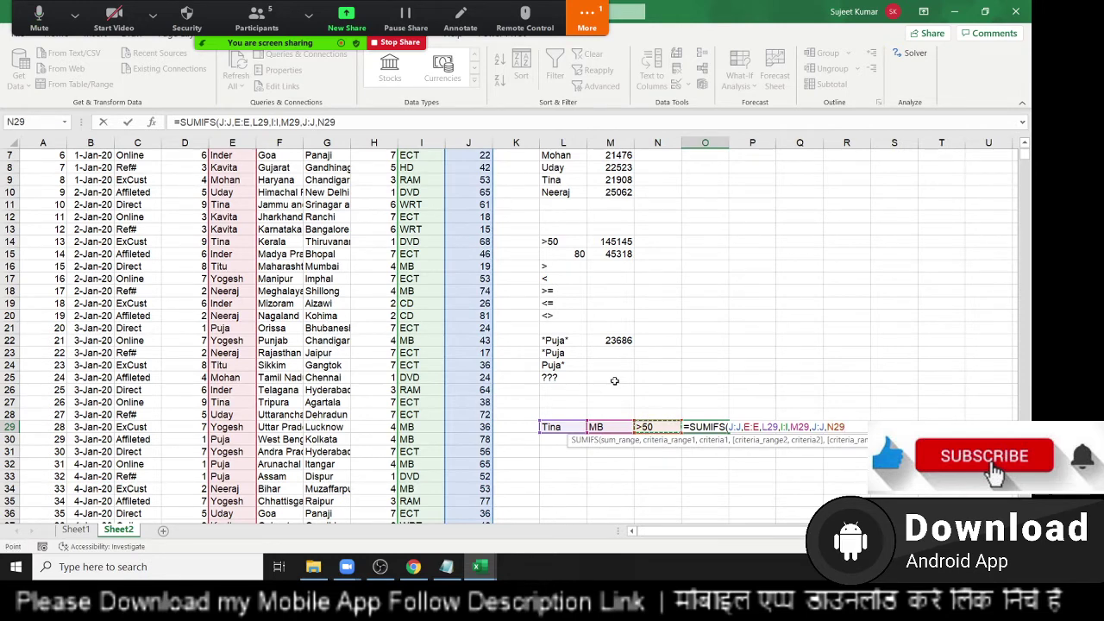
key(ctrl+Return)
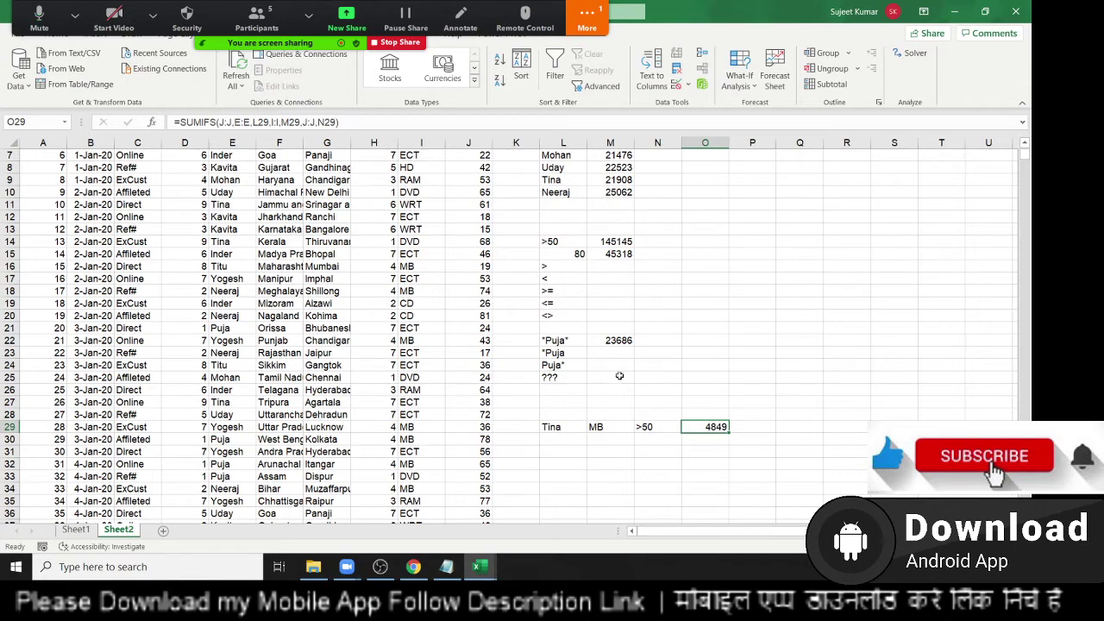
Step: Remove the leftover >50 and 10 com entries from O2:P4
drag(549, 376, 554, 235)
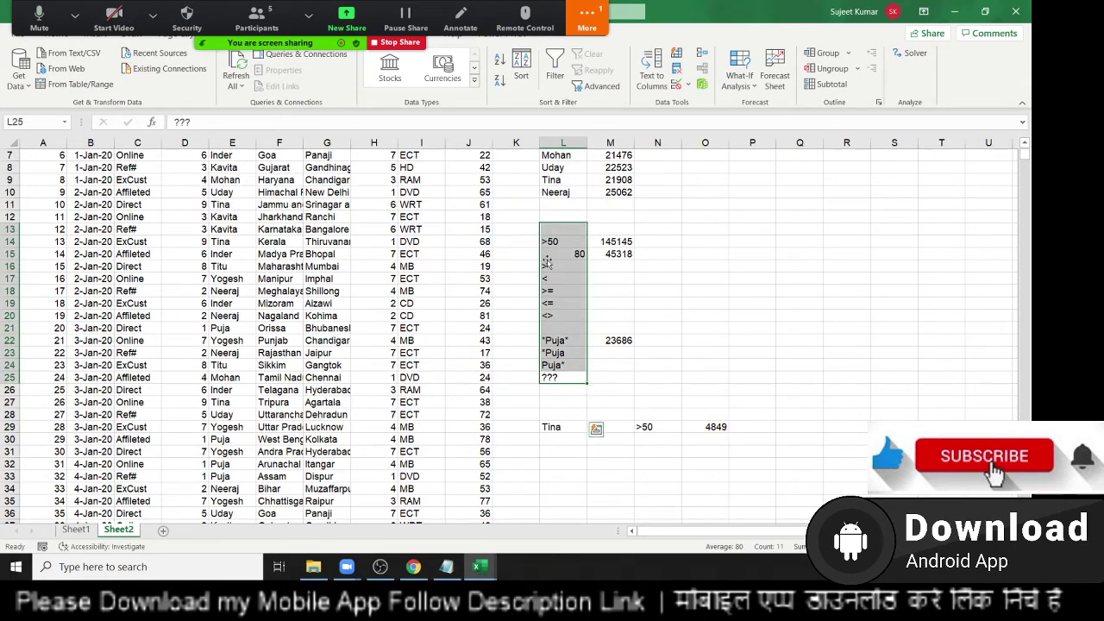
scroll(546, 259, up, 2)
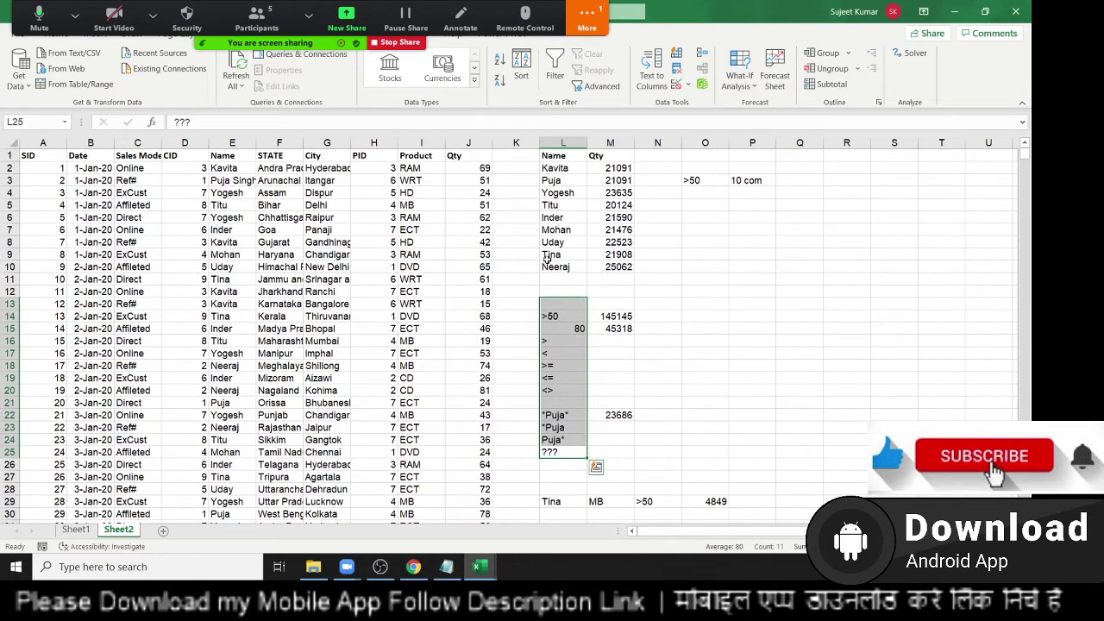
drag(699, 169, 751, 191)
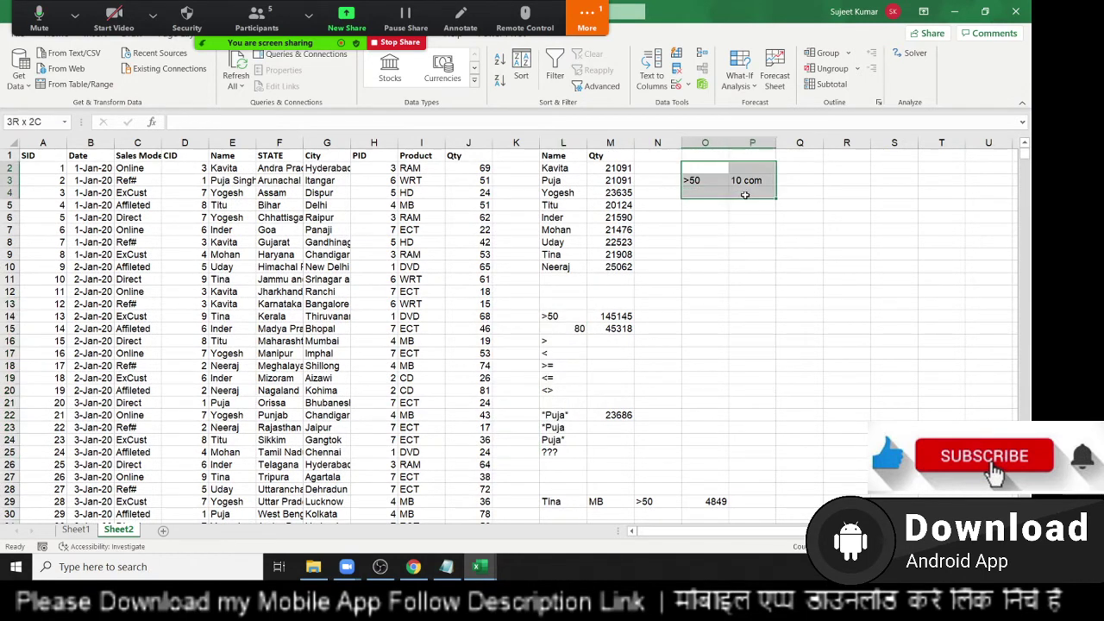
key(ctrl+z)
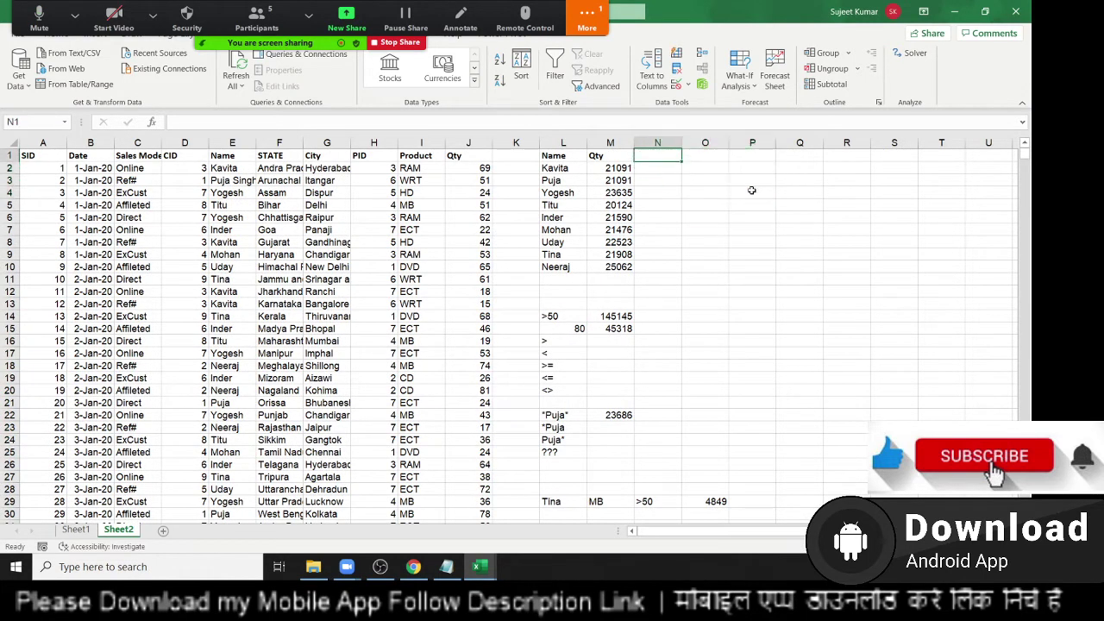
key(Down)
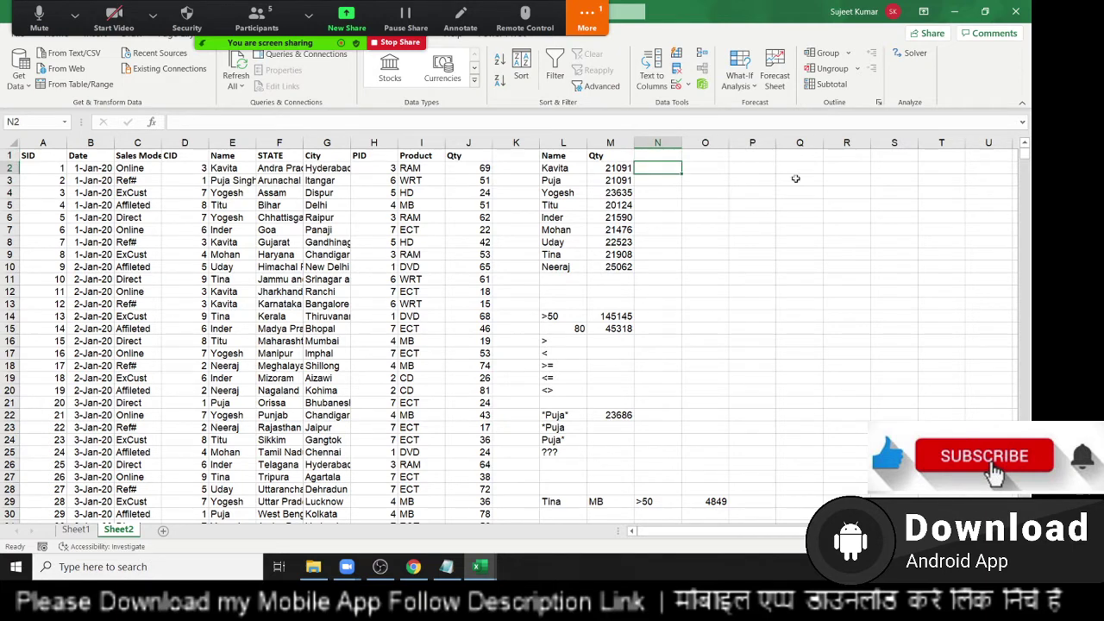
Step: Enter =COUNT(J2:K13) in O3 to count the numeric cells, giving 12
click(724, 181)
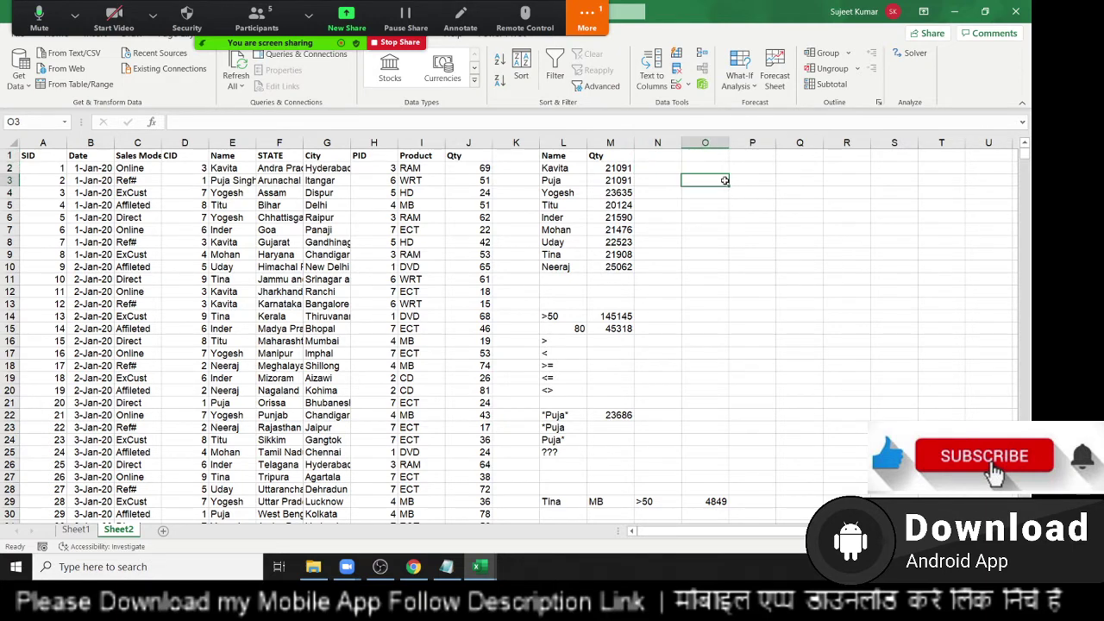
text(=cou)
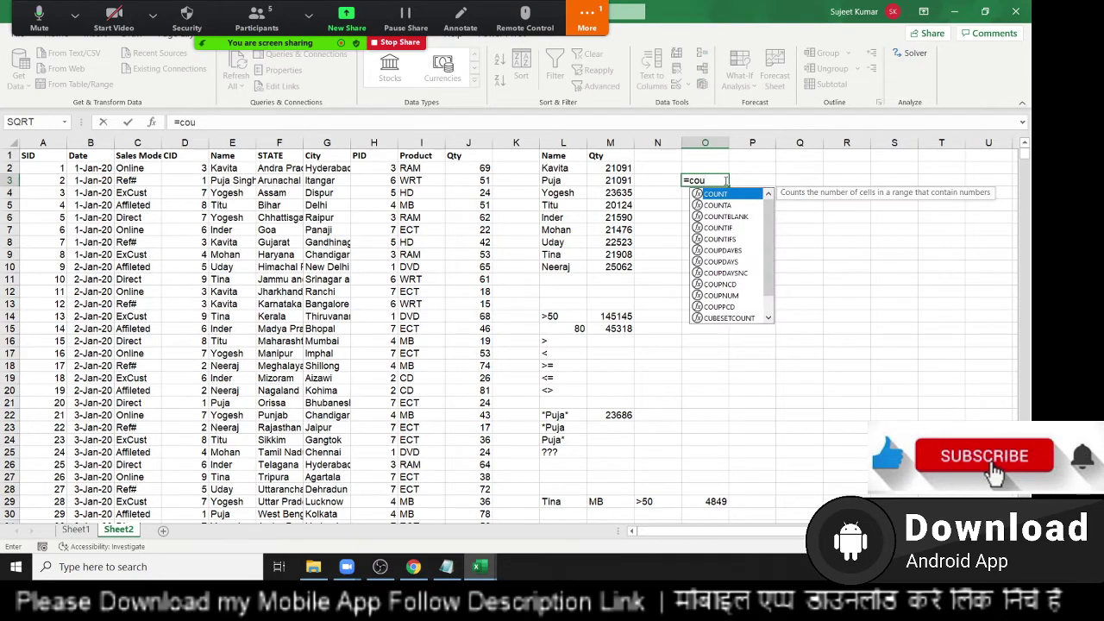
key(Tab)
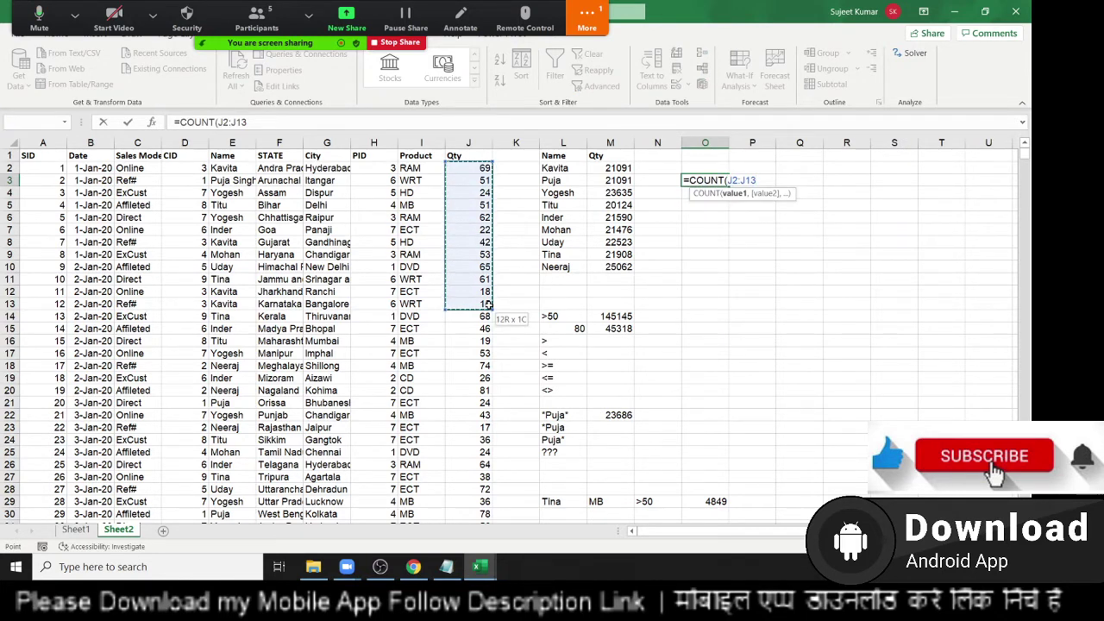
drag(471, 164, 499, 296)
key(Return)
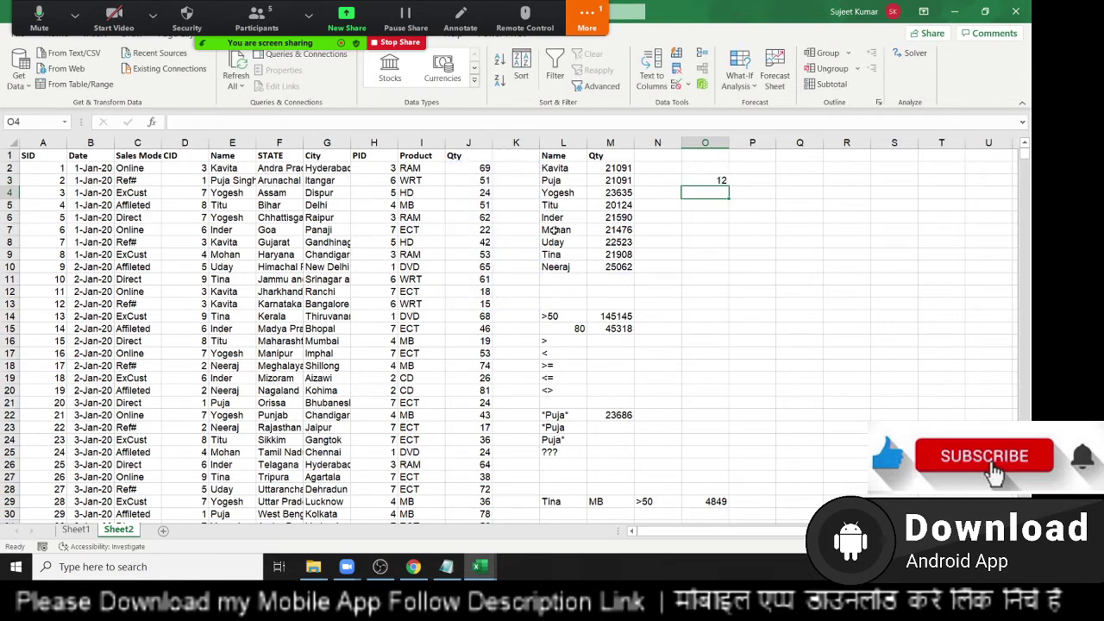
Step: Test the count by entering 'as' in J6, then undo to restore 62
click(492, 216)
text(as)
click(496, 265)
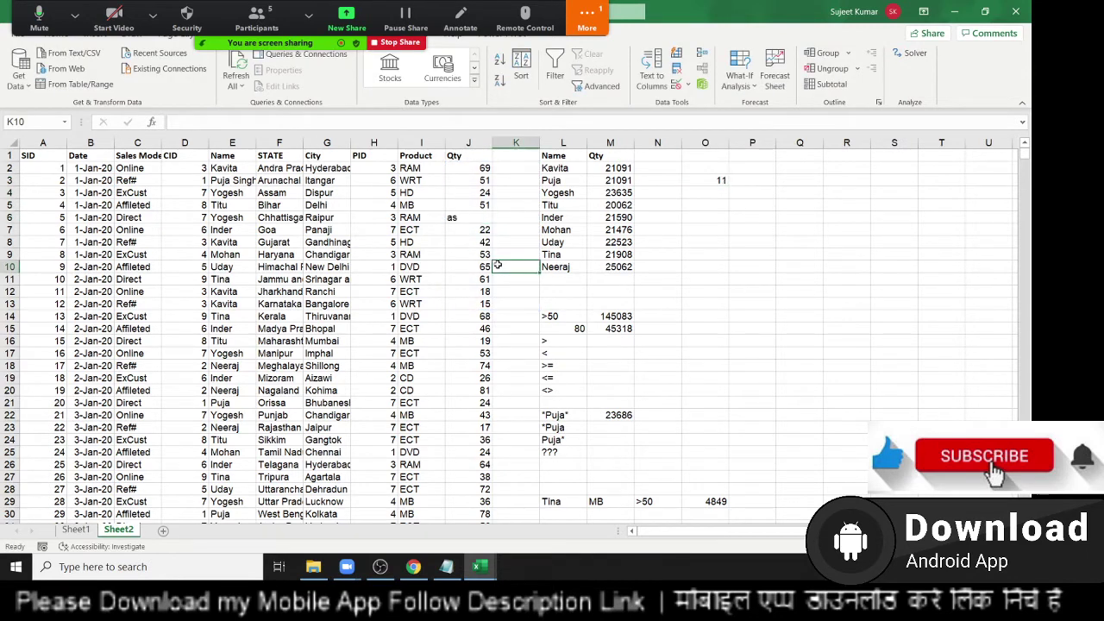
key(ctrl+z)
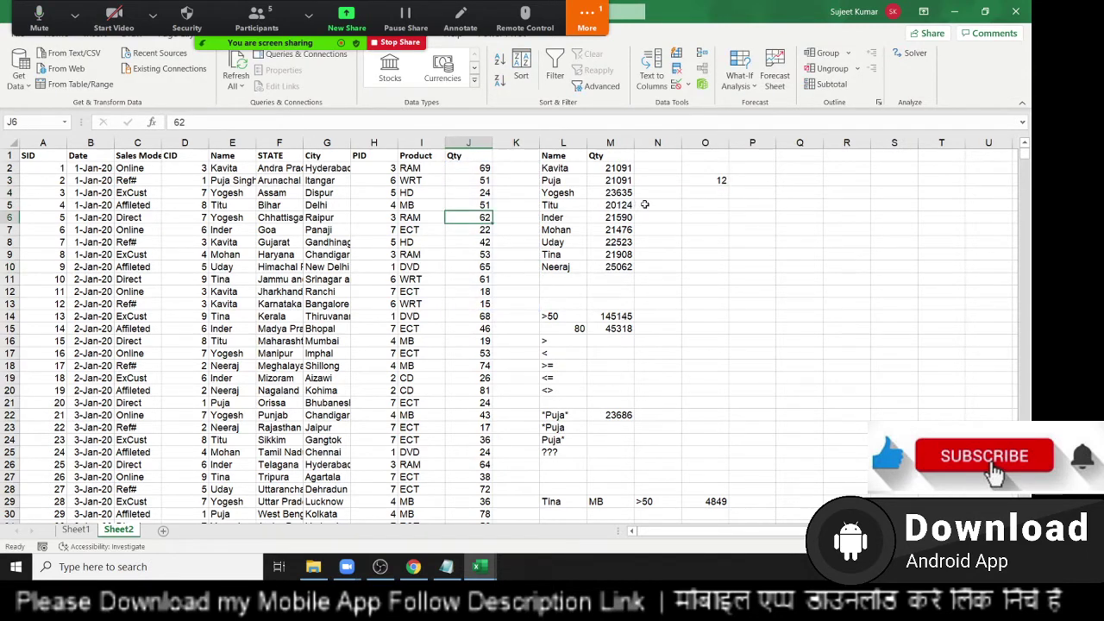
Step: Enter =COUNTA(I2:J7) in O4, returning 12
click(718, 195)
text(=cou)
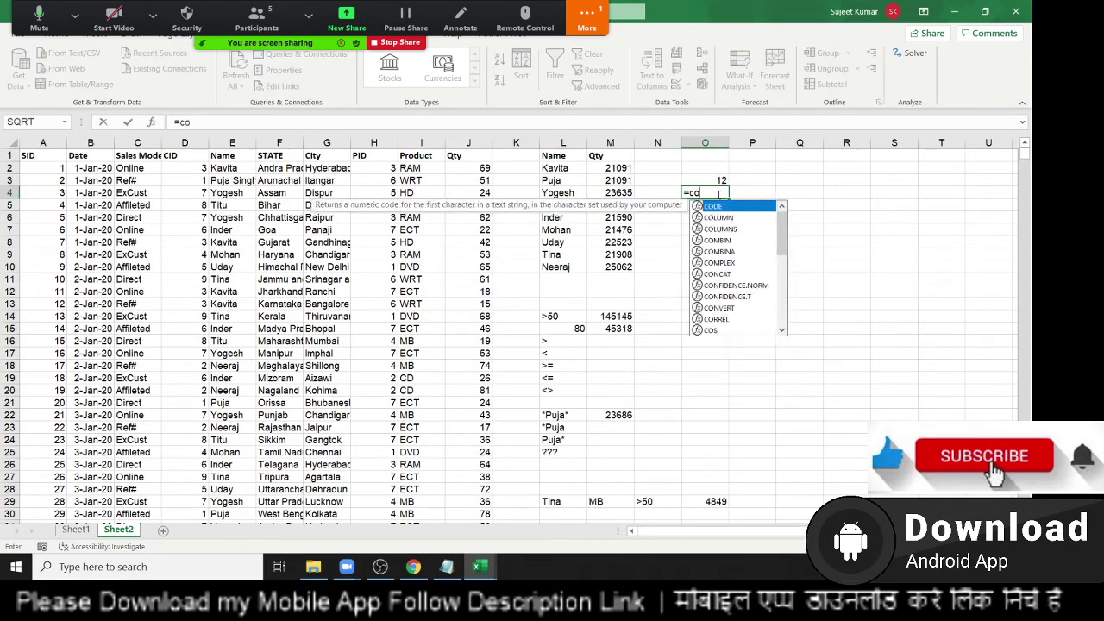
key(Down)
key(Tab)
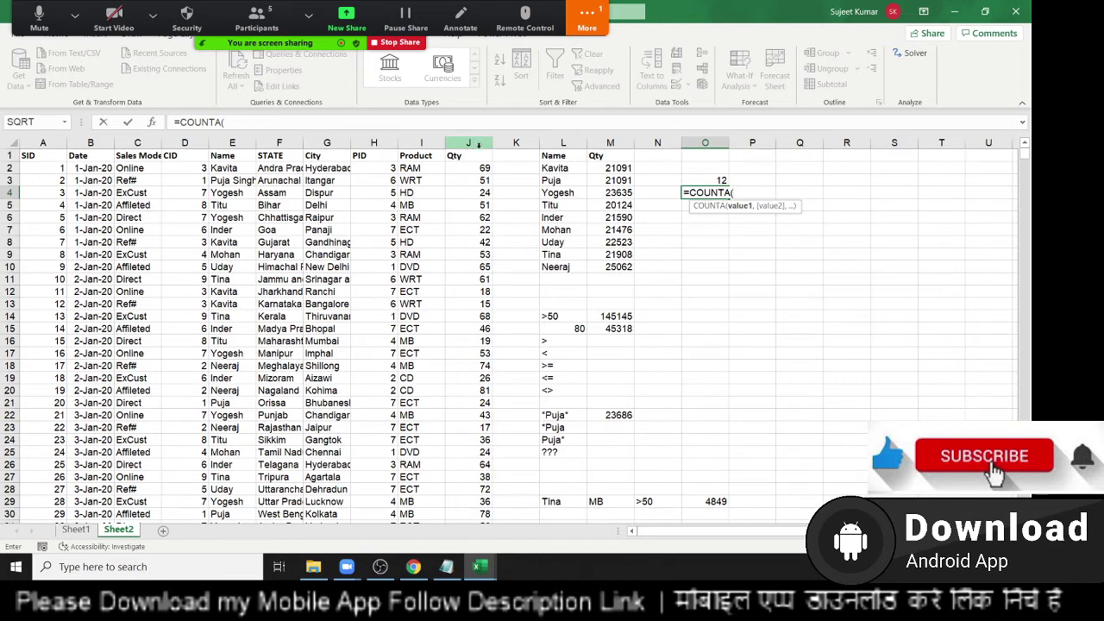
drag(405, 168, 481, 229)
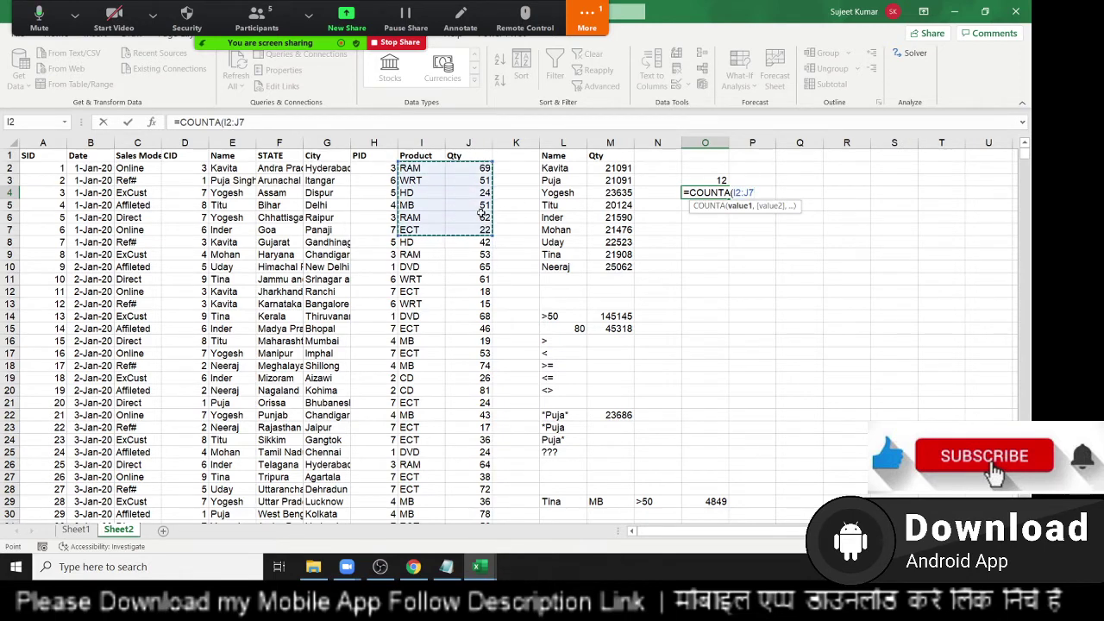
key(Return)
Step: Enter =COUNTBLANK(J3:K5) in O5, returning 3, and reselect the count results
text(=cou)
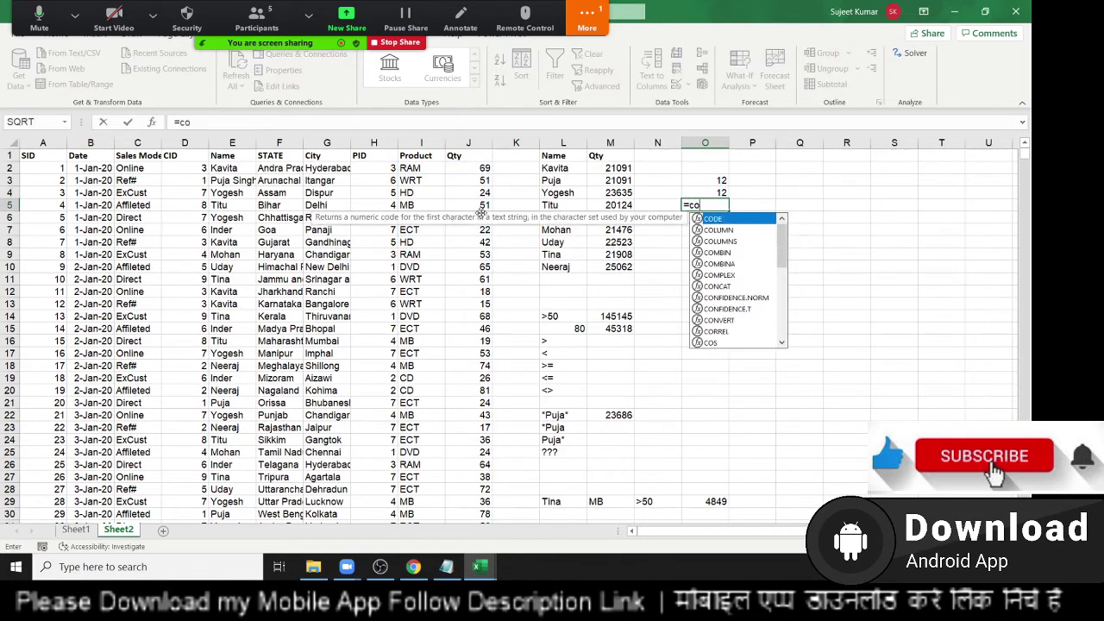
key(Down)
key(Tab)
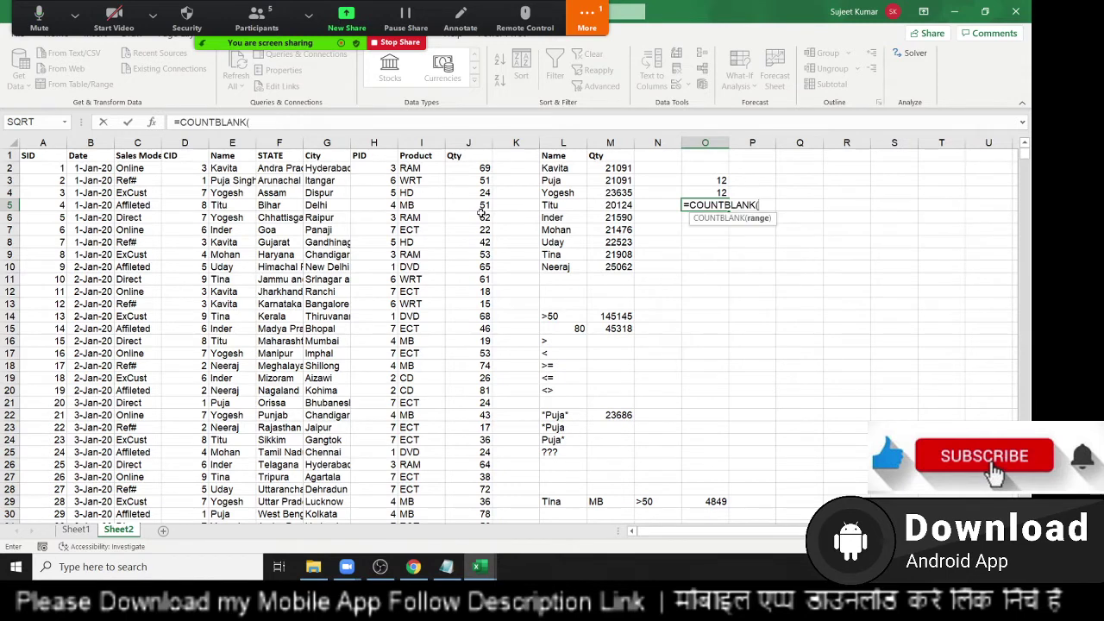
drag(522, 182, 457, 210)
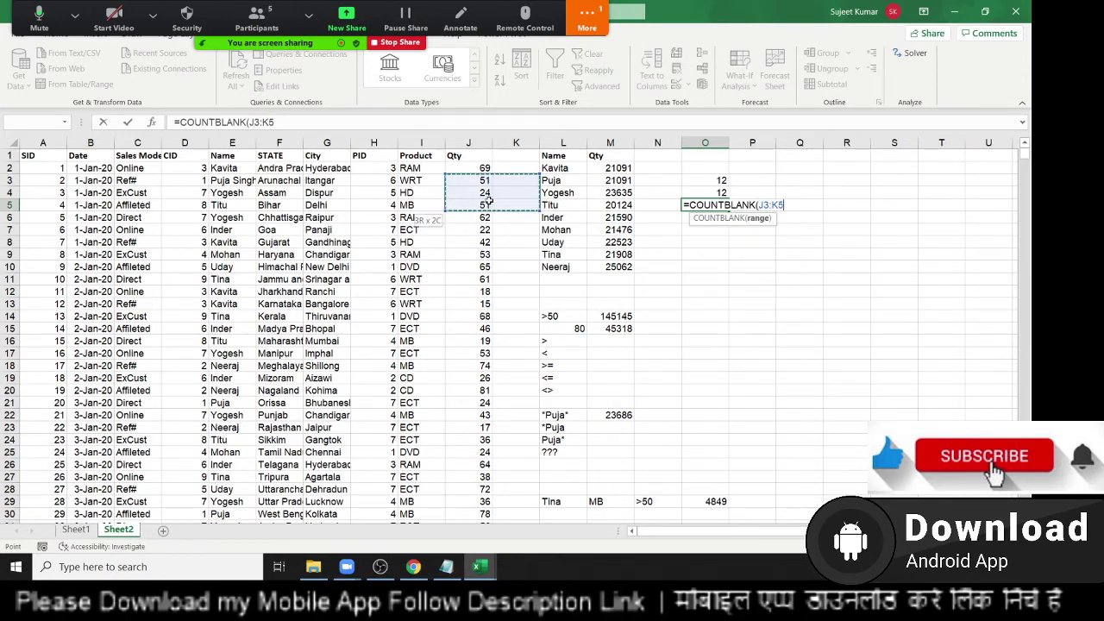
key(Return)
key(Up)
key(Up)
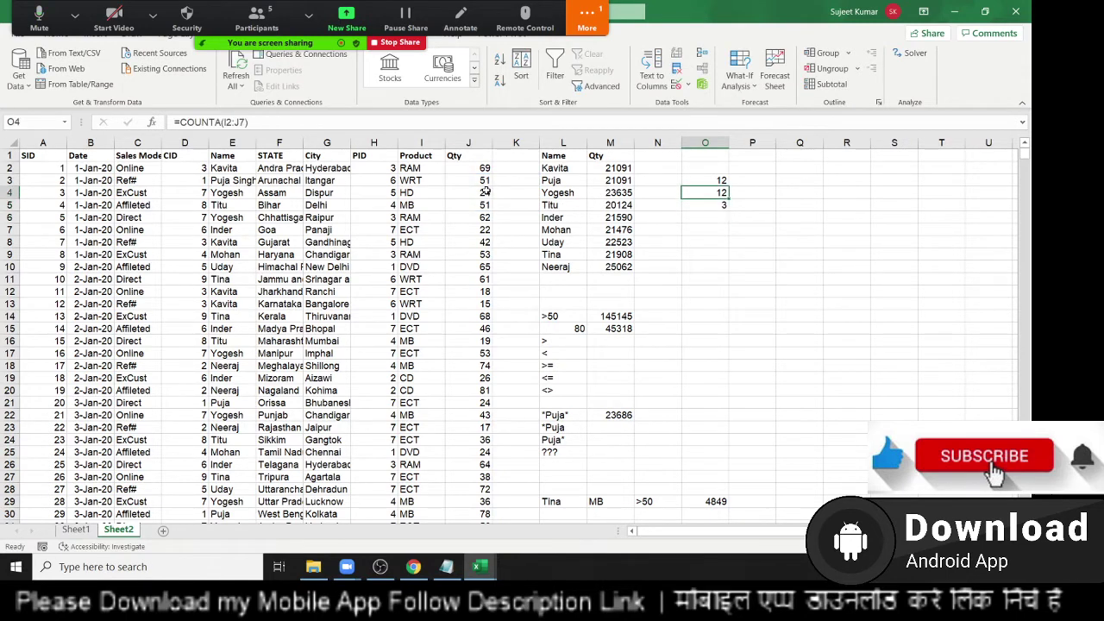
key(Up)
key(shift+Down)
Step: In N2, COUNTIF the Name column E against Kavita in L2, giving 442
key(Left)
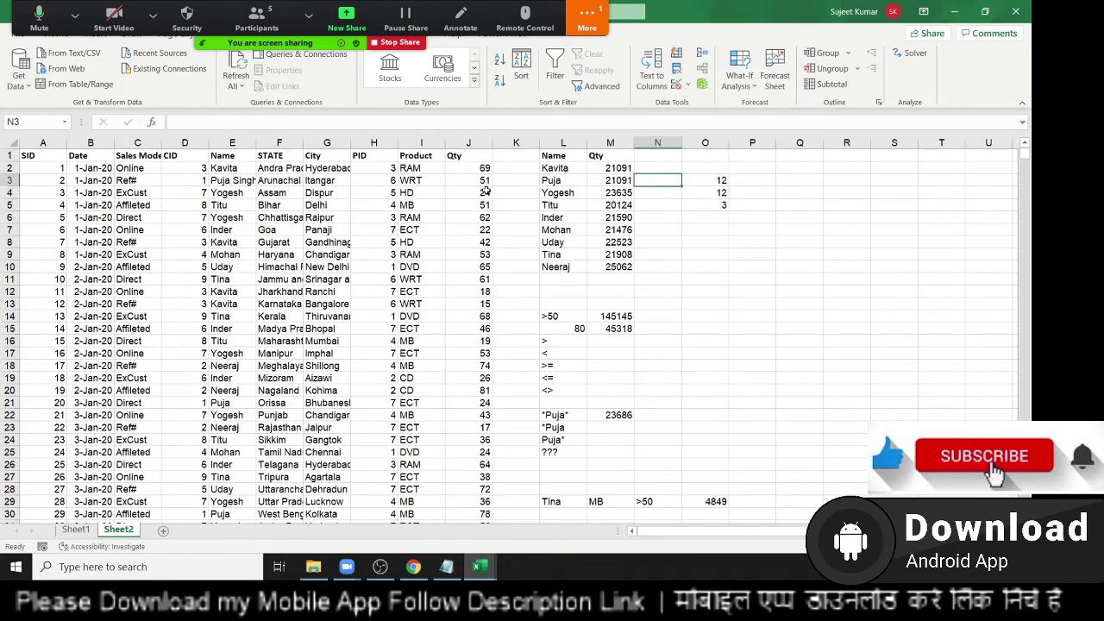
key(Up)
key(Left)
key(Left)
key(Right)
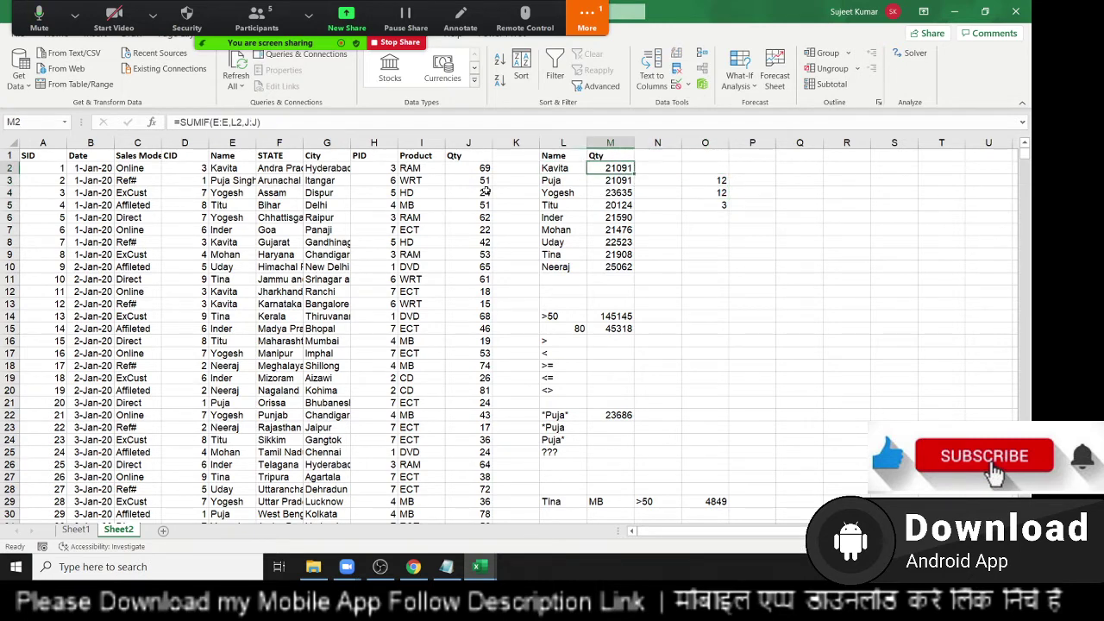
key(Right)
text(=)
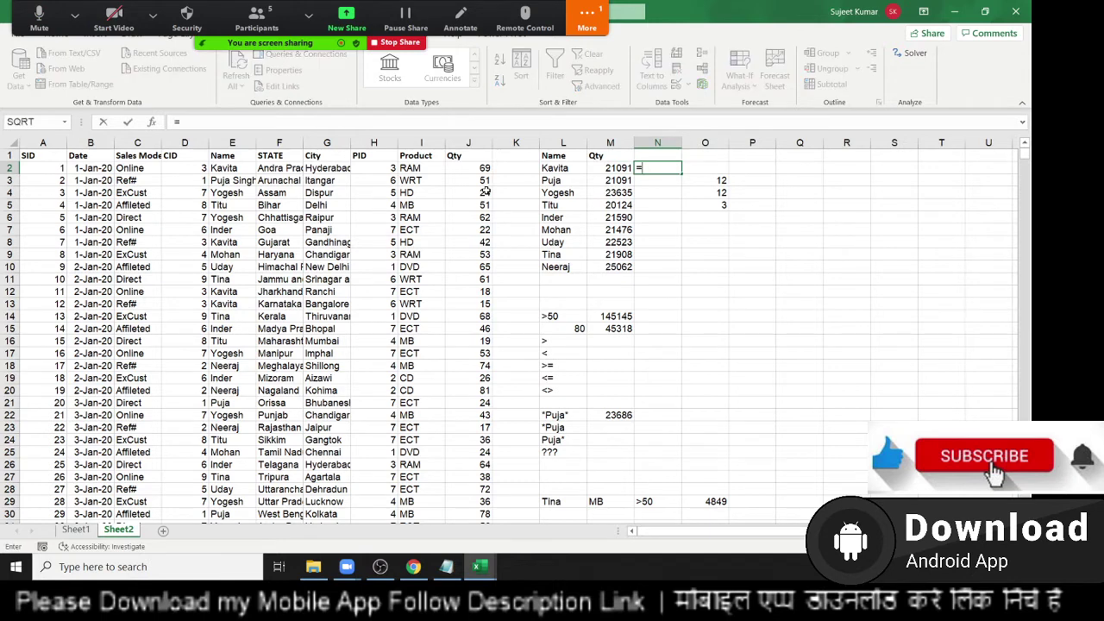
text(cou)
key(Down)
key(Down)
key(Down)
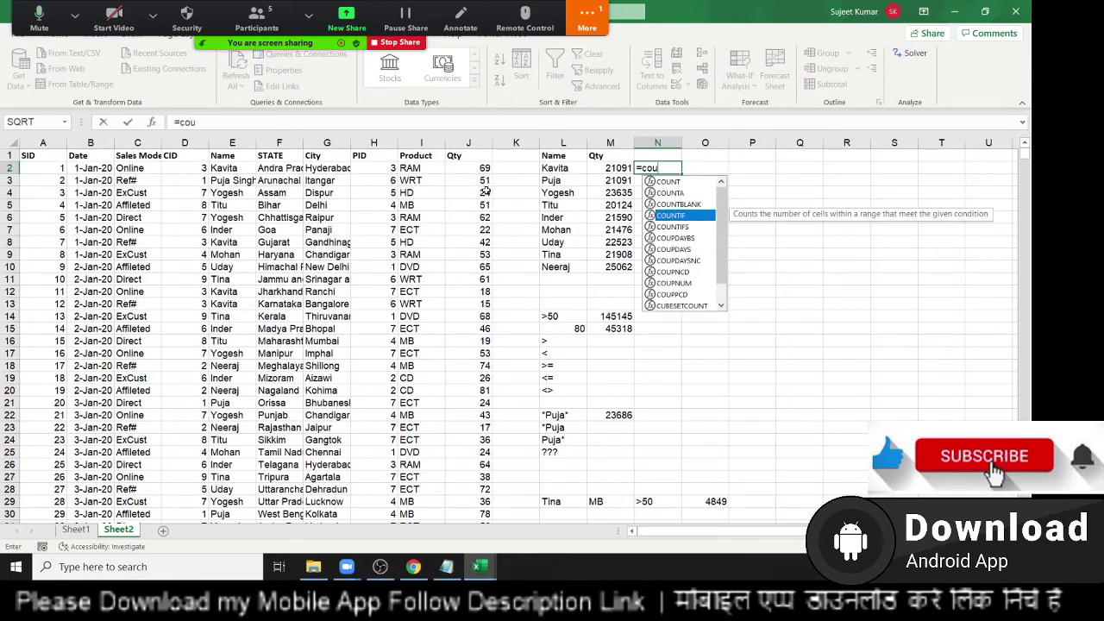
key(Tab)
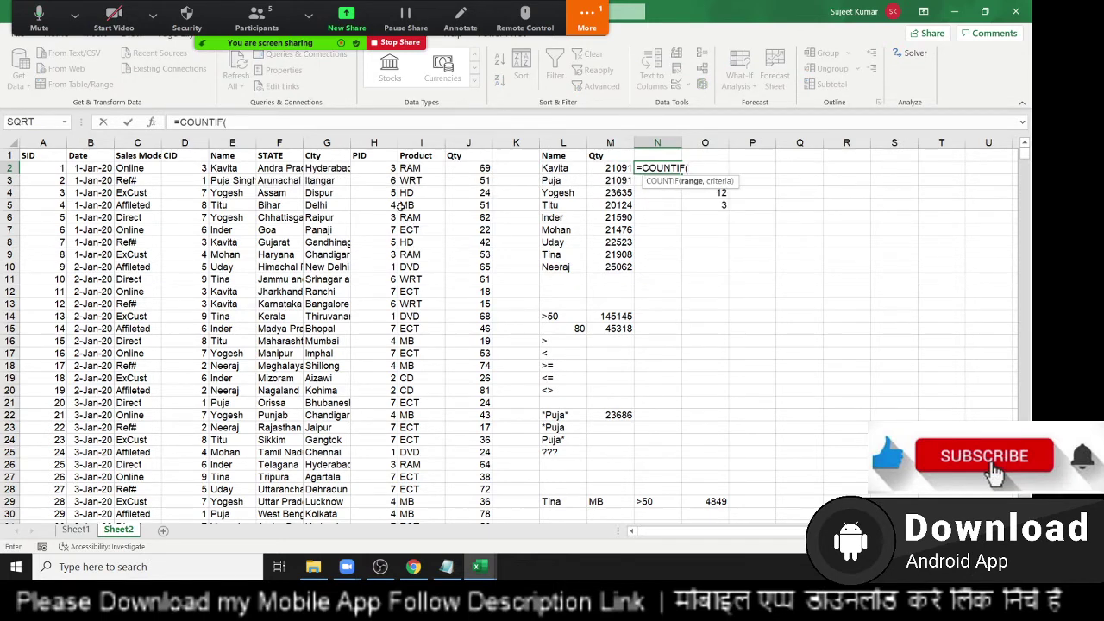
click(229, 143)
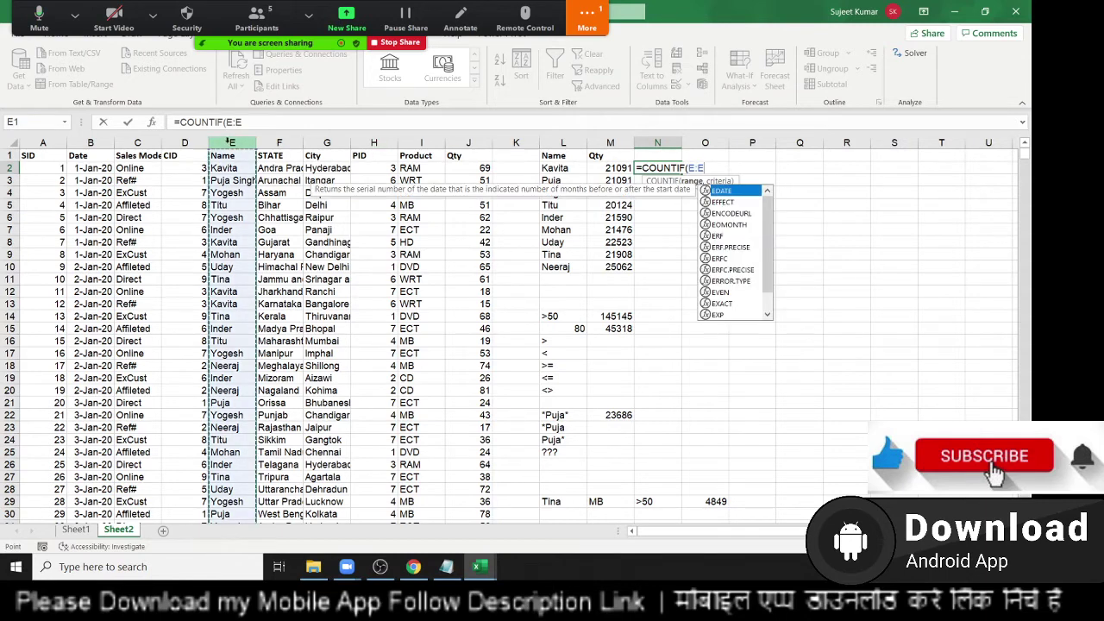
text(,)
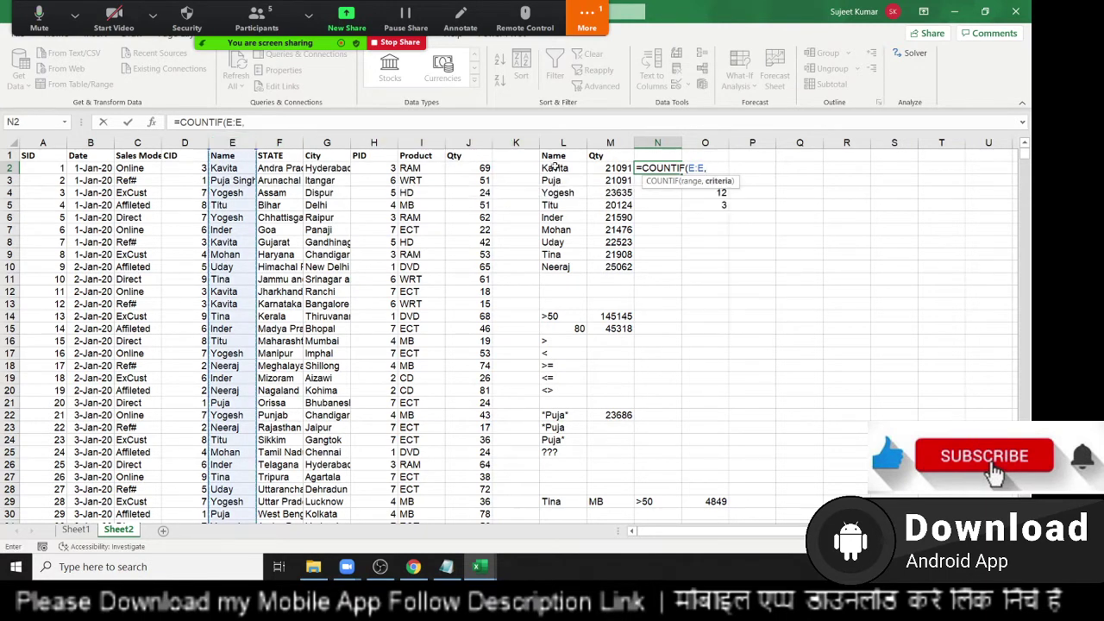
click(556, 168)
key(Return)
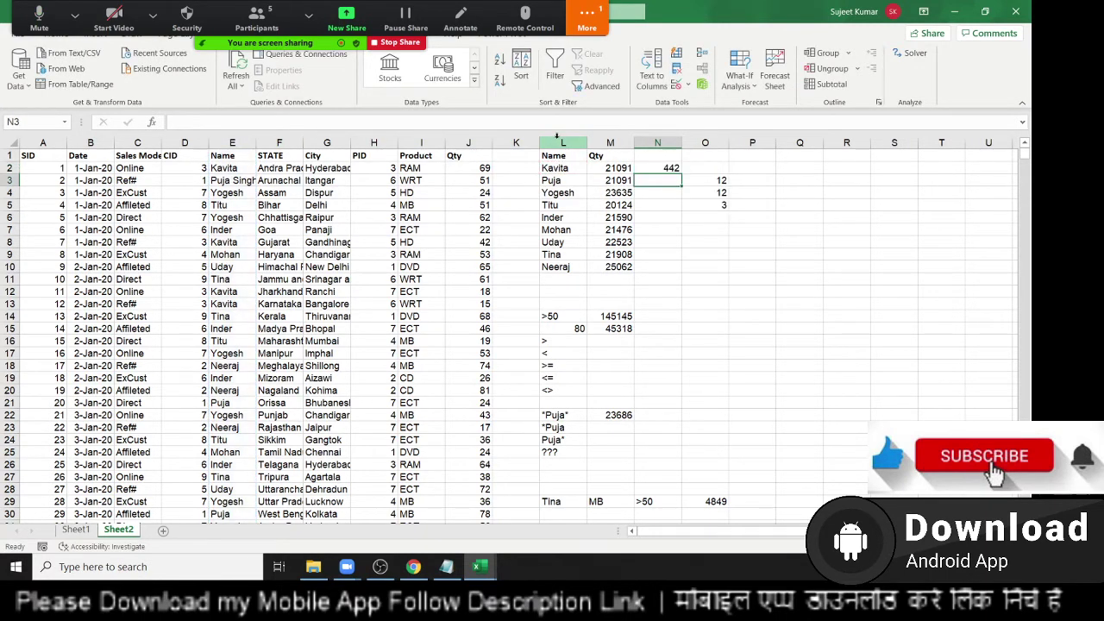
Step: Repeat the COUNTIF of column E against L2 in N3, also giving 442
text(=coun)
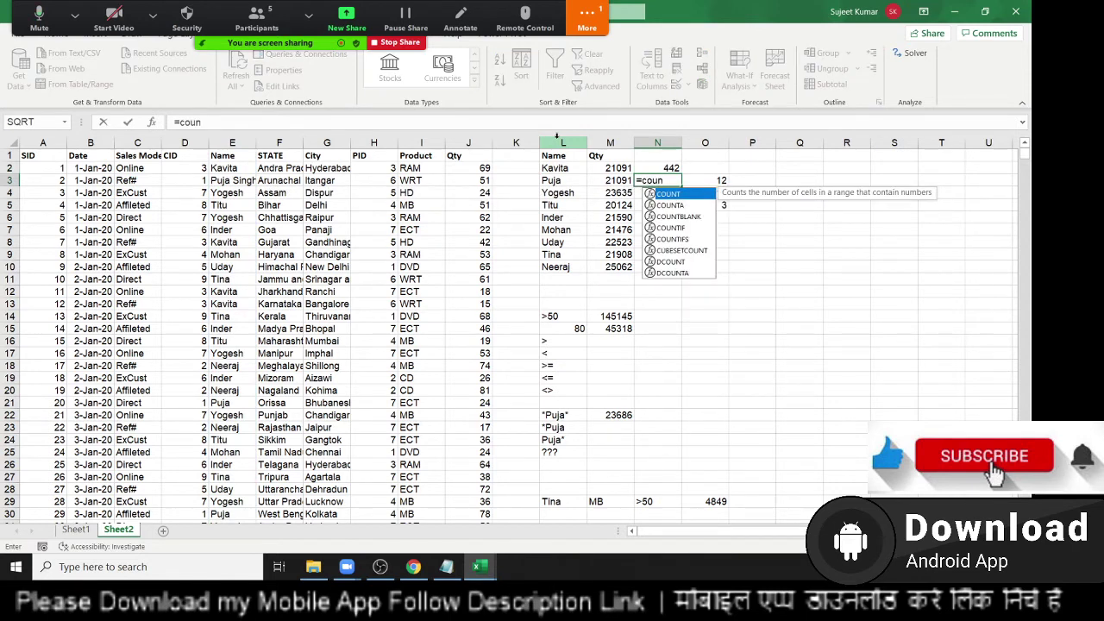
key(Down)
key(Down)
key(Down)
key(Tab)
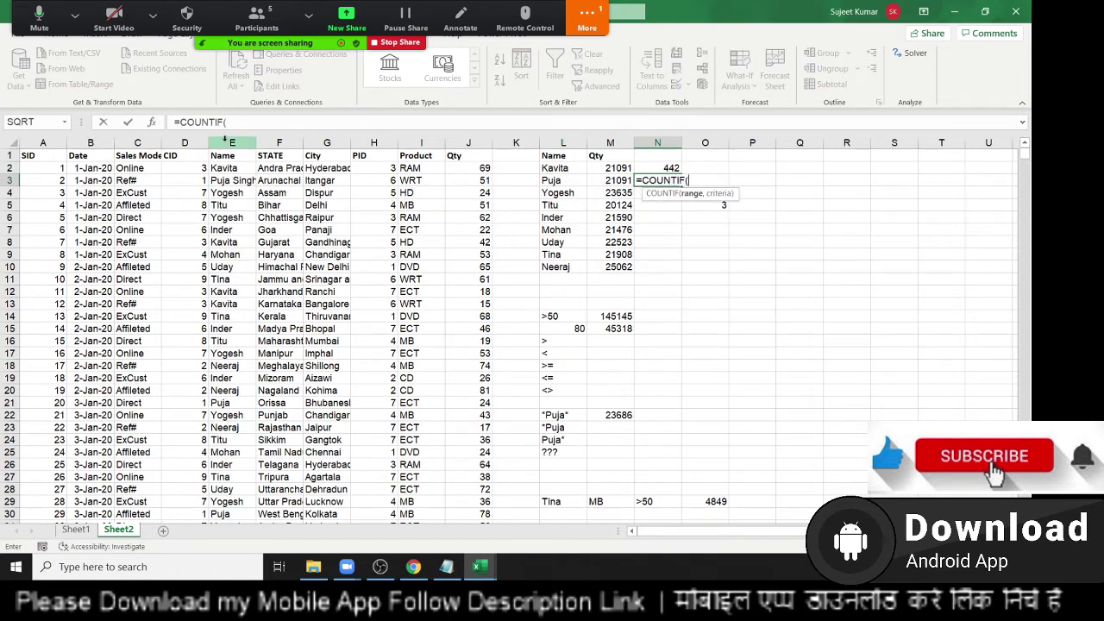
click(231, 142)
text(,)
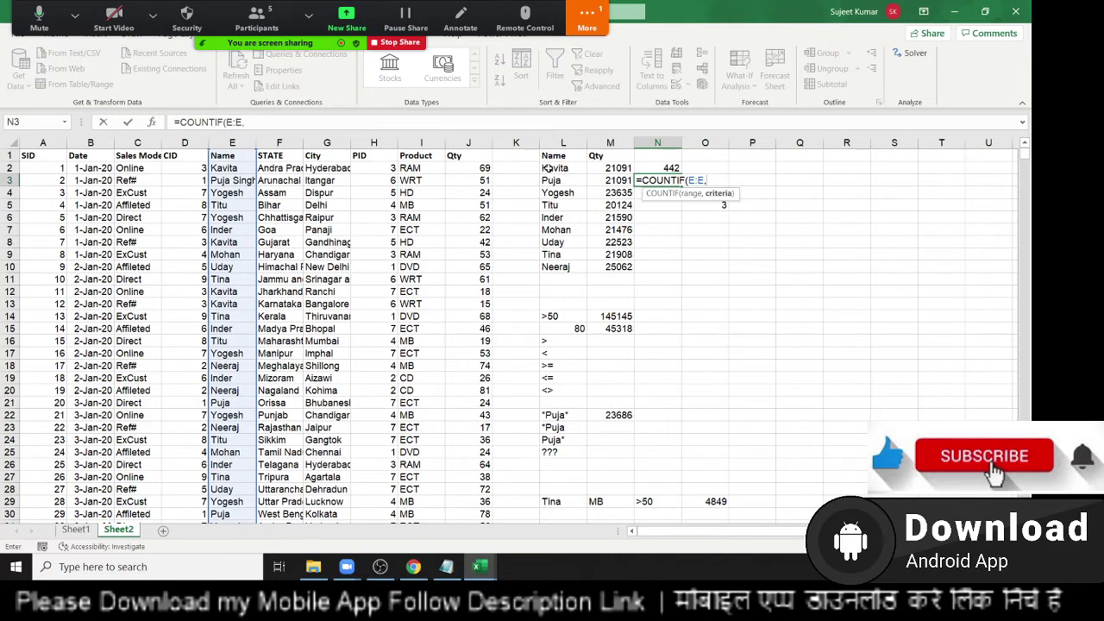
click(548, 168)
key(Return)
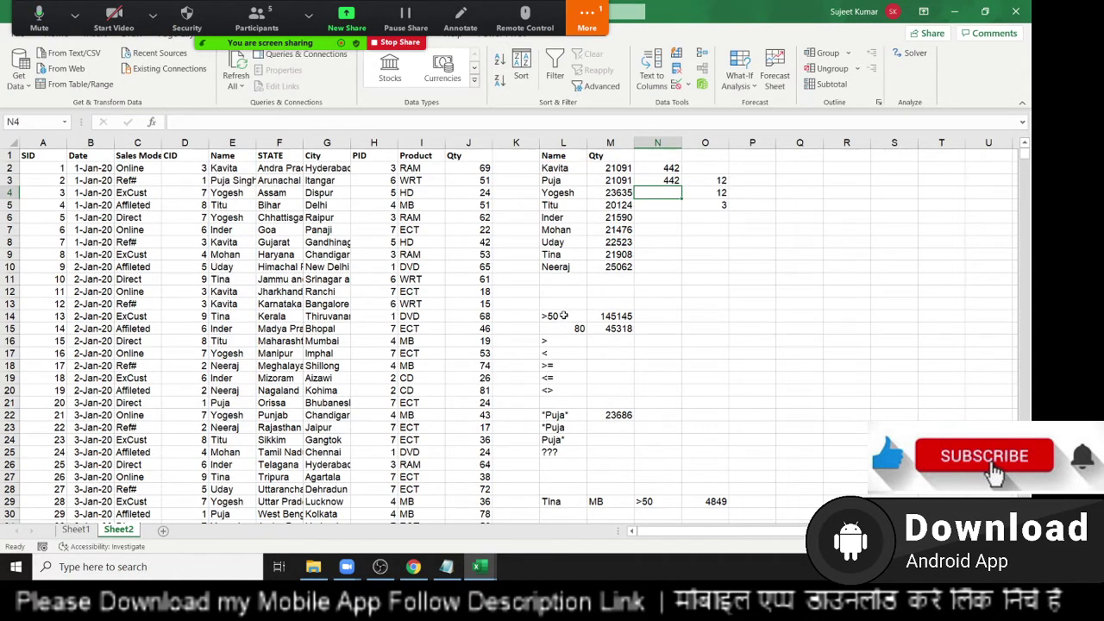
Step: Start a COUNTIFS in P29 with Name column E matching Tina in L29
mouse_move(563, 316)
mouse_down()
mouse_move(567, 522)
mouse_move(570, 429)
mouse_up()
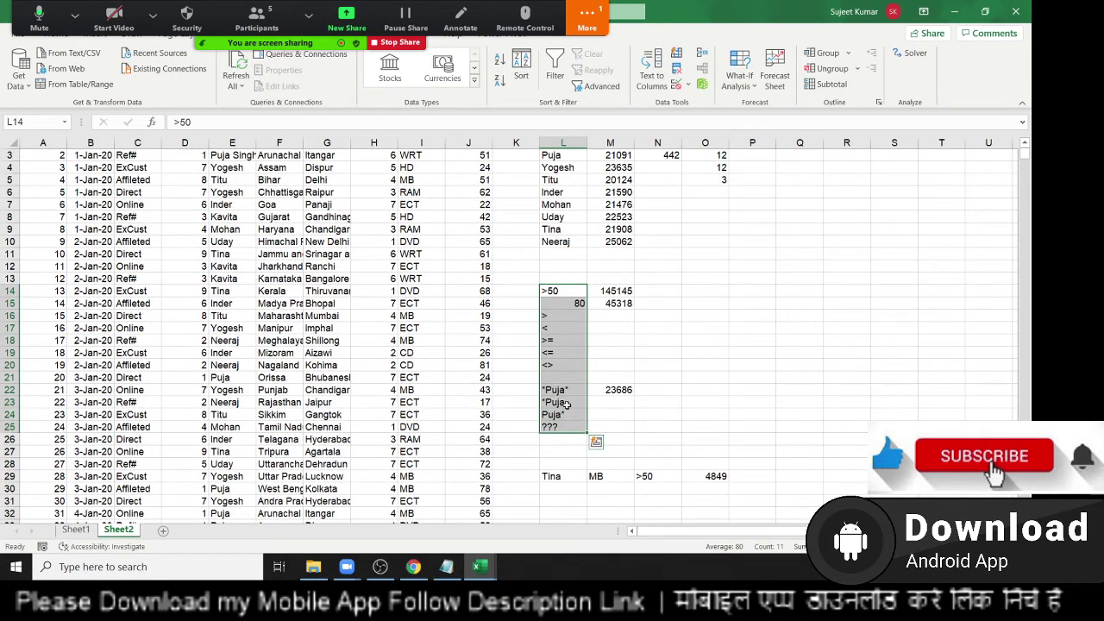
drag(550, 476, 655, 477)
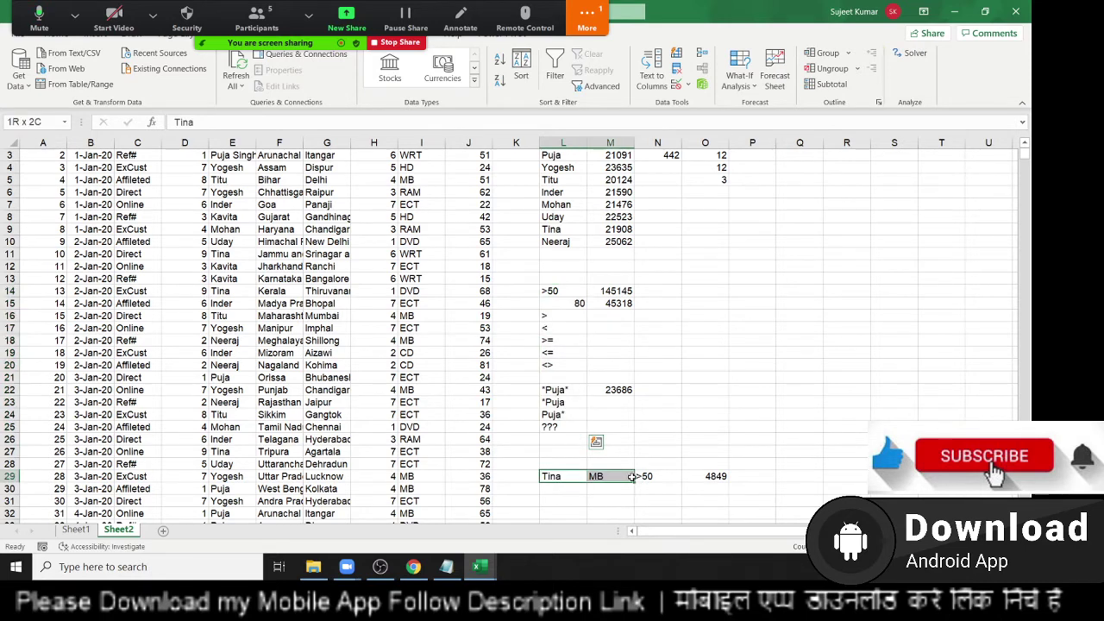
click(752, 476)
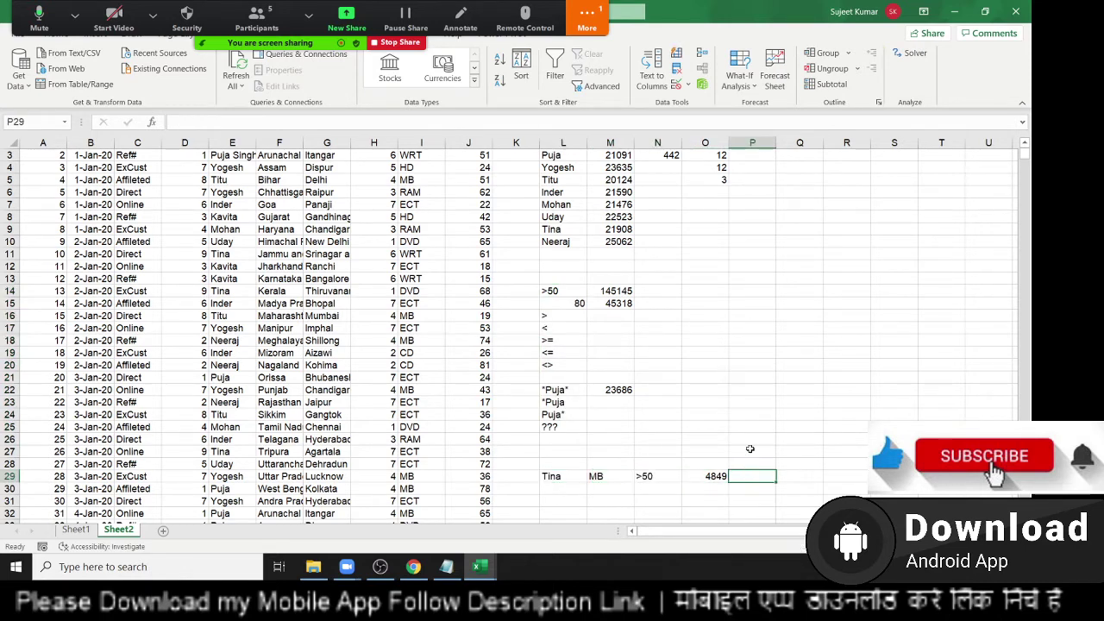
text(=coun)
key(Down)
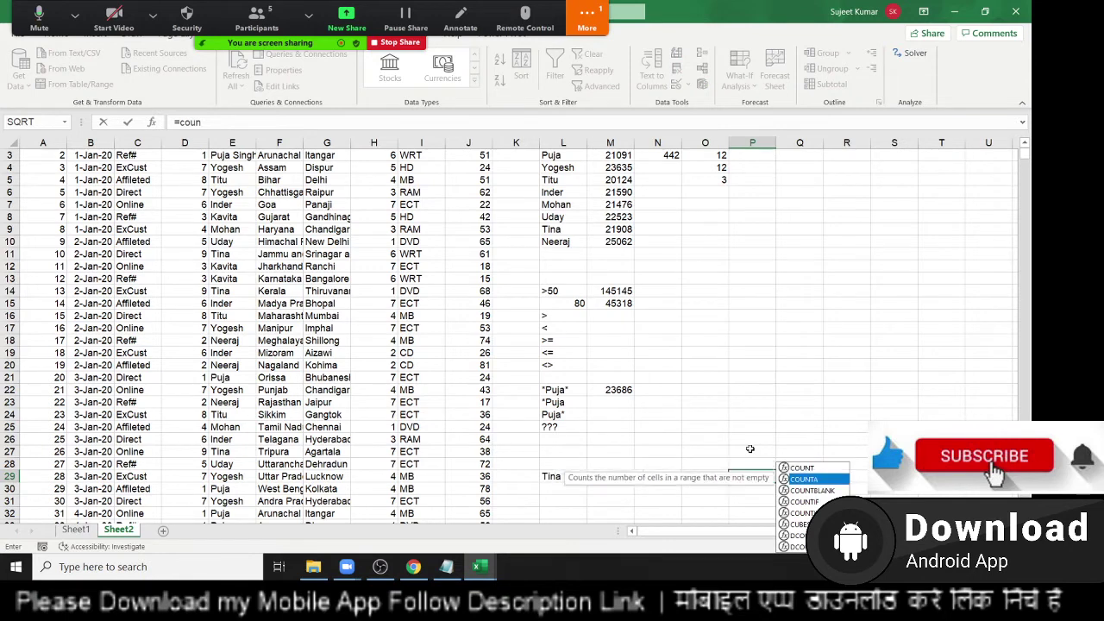
key(Down)
key(Down)
key(Down)
key(Tab)
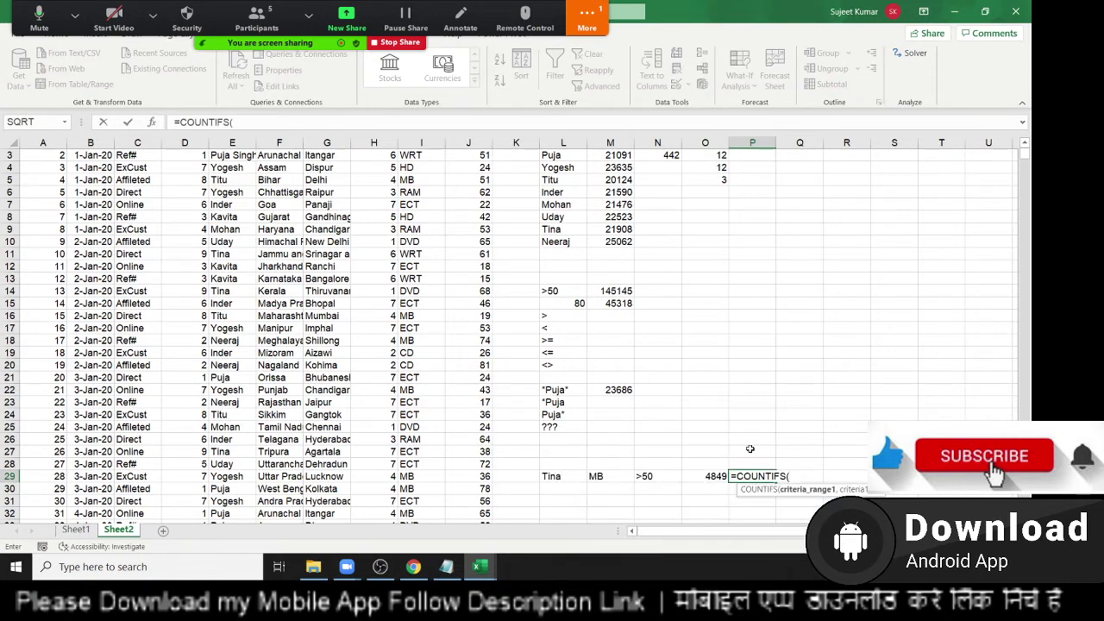
click(231, 142)
text(,)
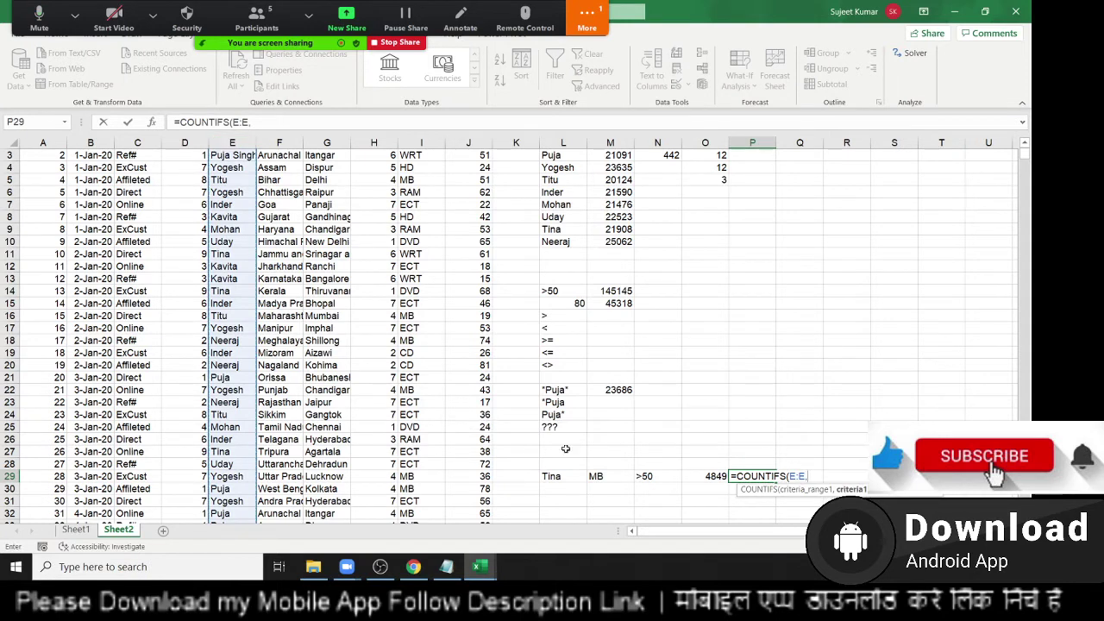
click(562, 477)
text(,)
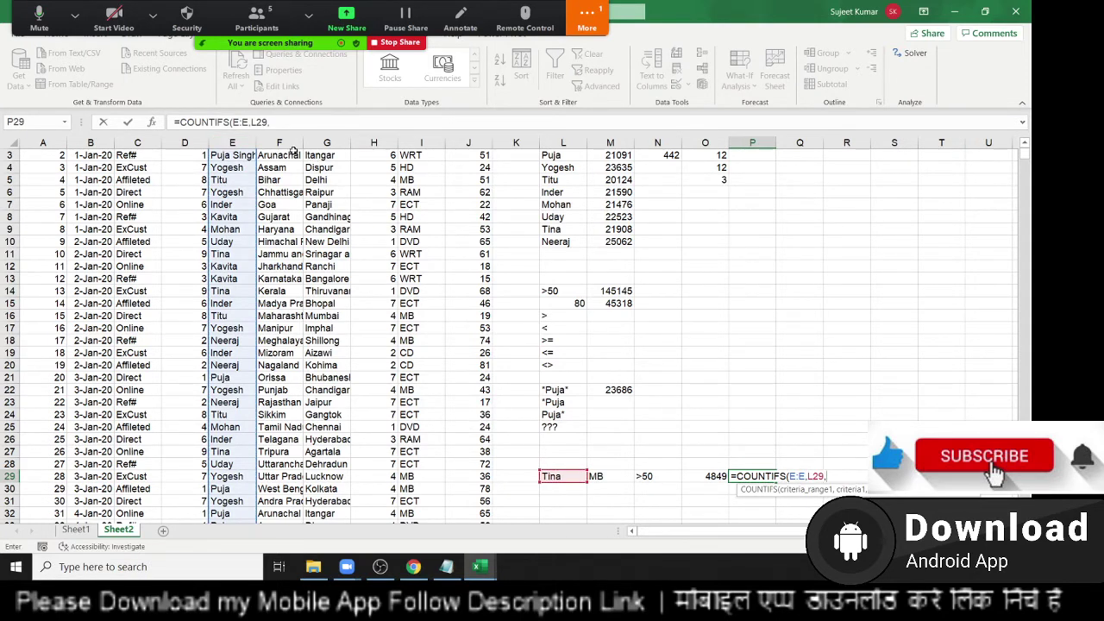
Step: Add Product column I matching M29 and Qty column J matching N29, giving 65
click(420, 143)
text(,)
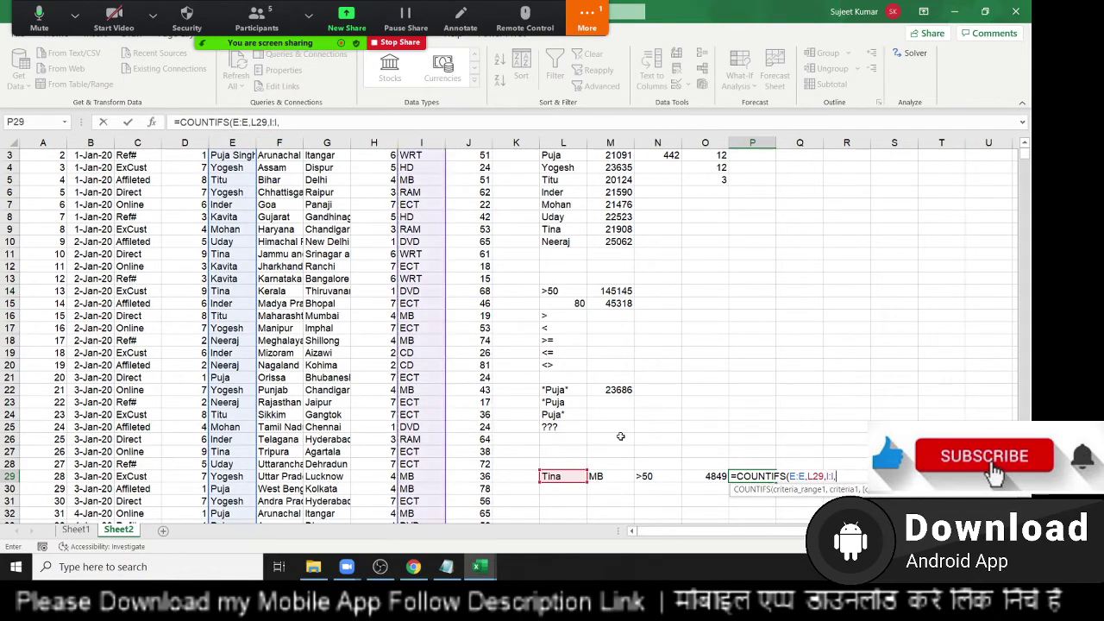
click(618, 477)
text(,)
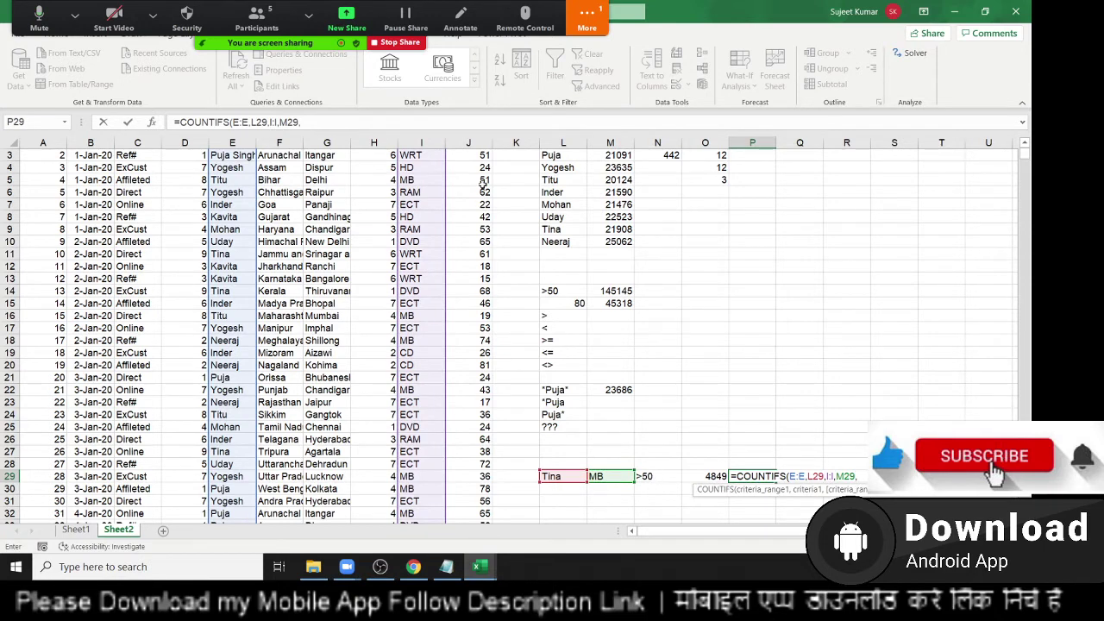
click(479, 145)
text(,)
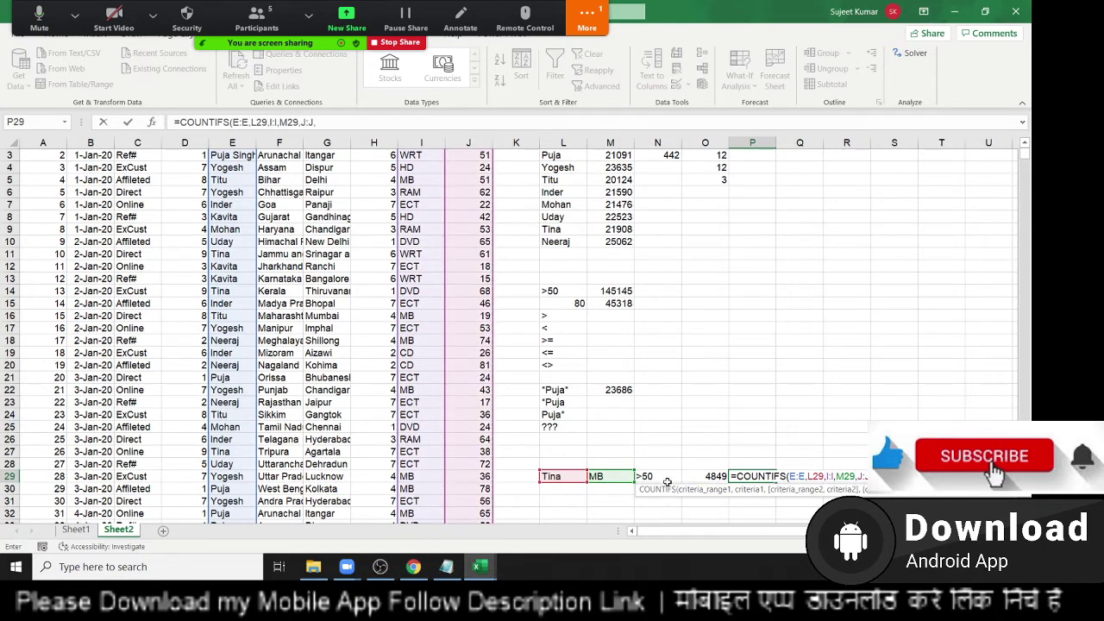
click(660, 477)
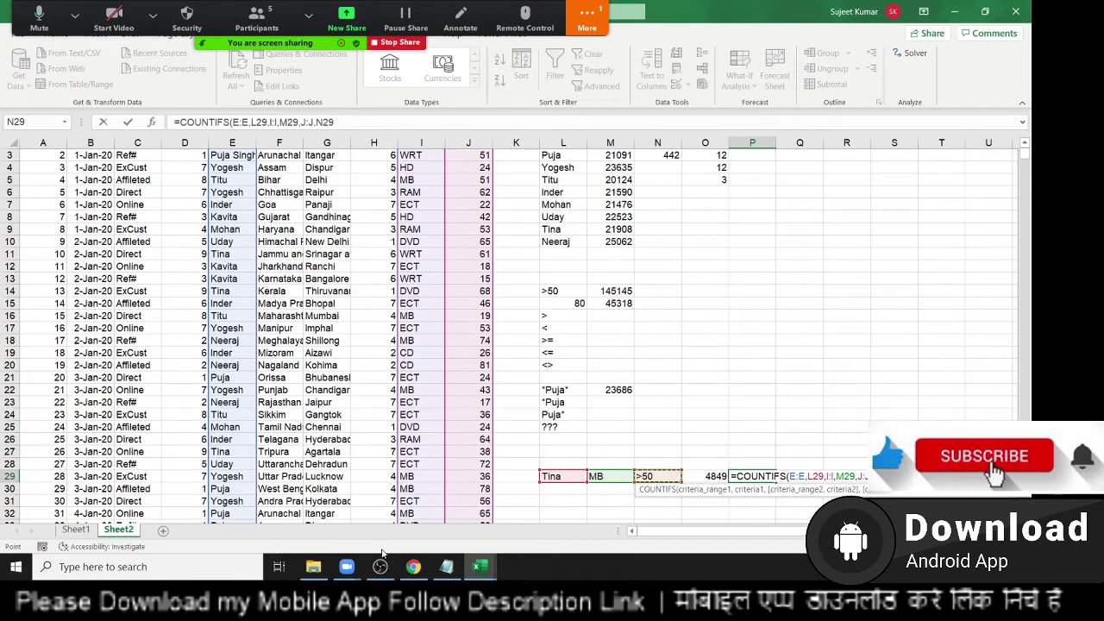
key(Return)
drag(746, 475, 538, 477)
scroll(744, 376, up, 1)
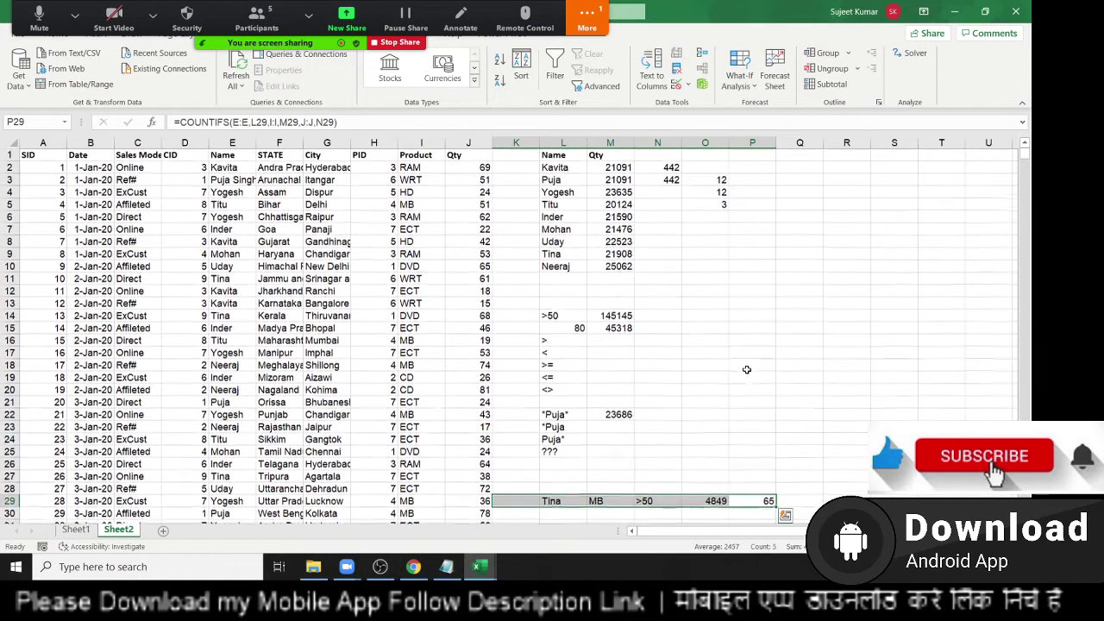
click(738, 216)
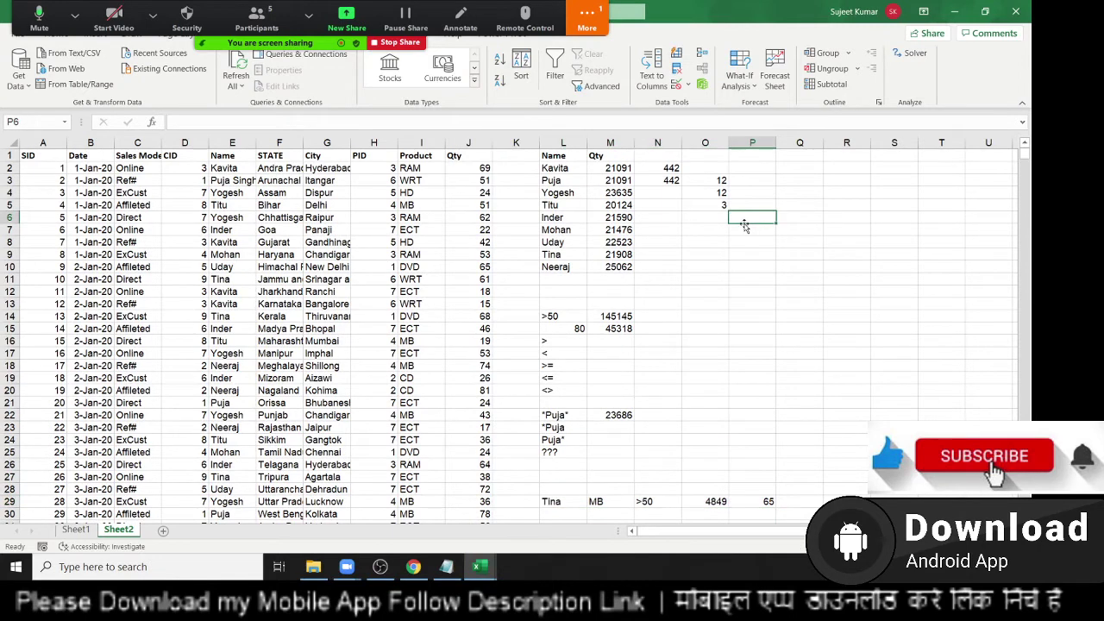
text(=av)
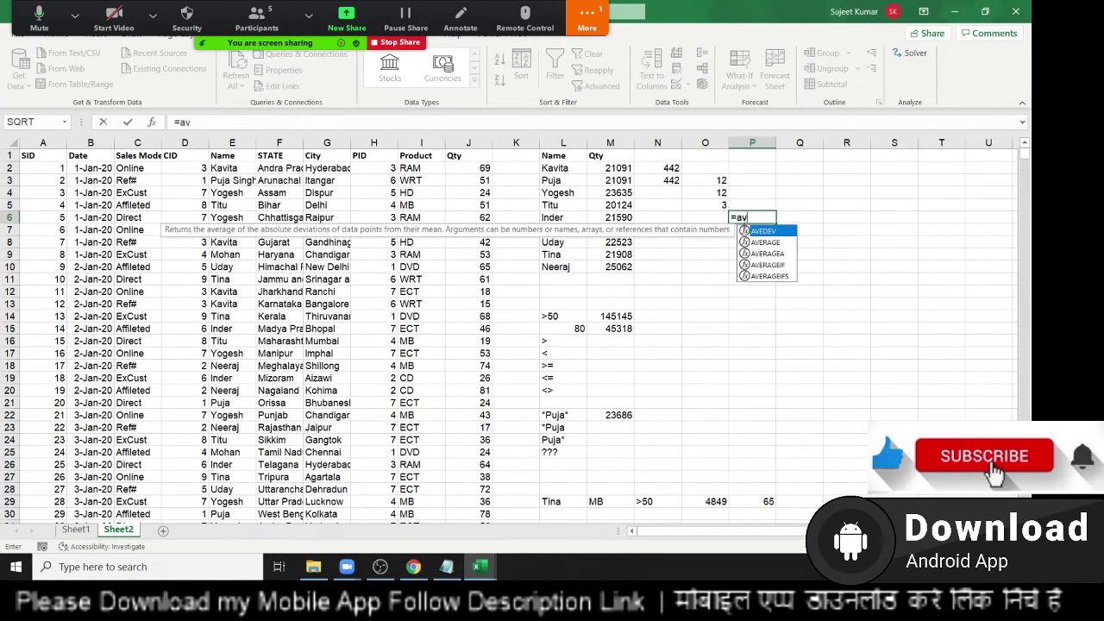
key(Down)
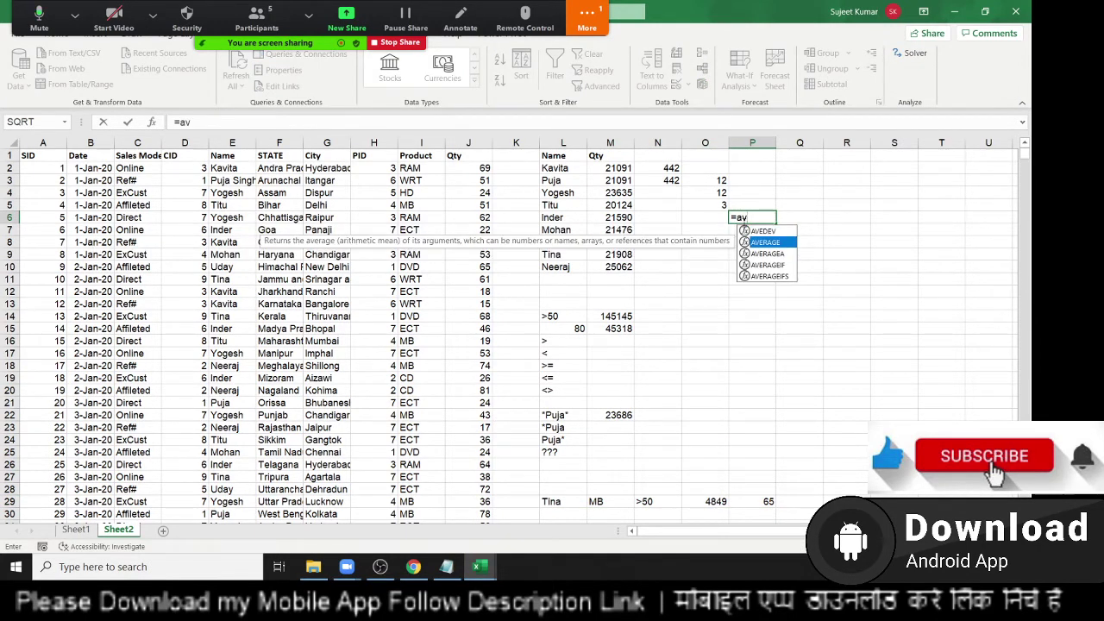
key(Tab)
drag(462, 181, 502, 304)
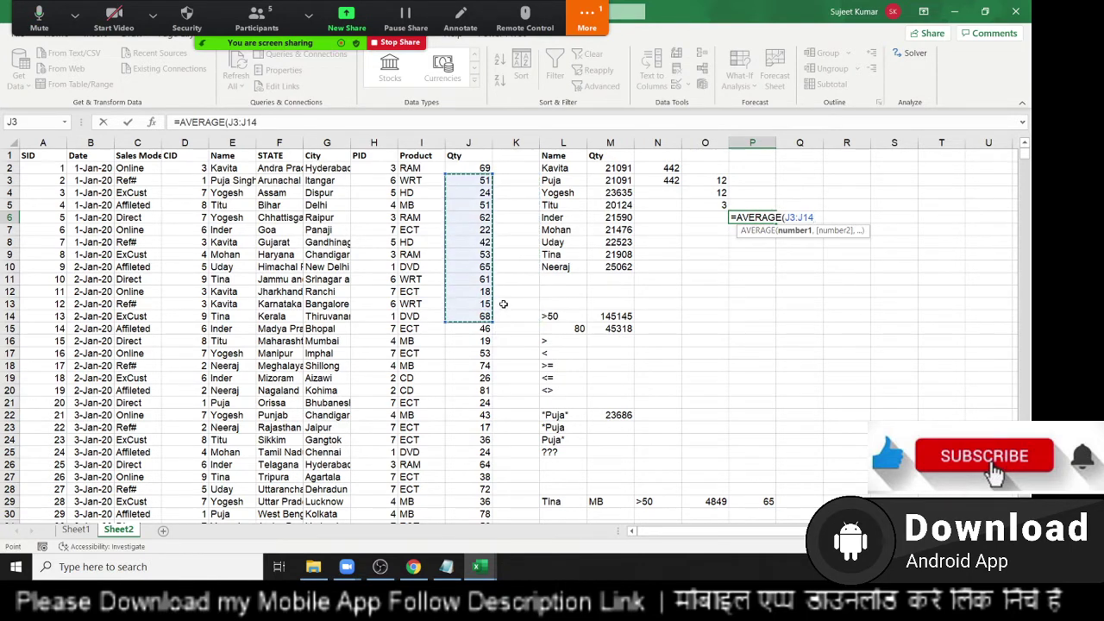
key(Return)
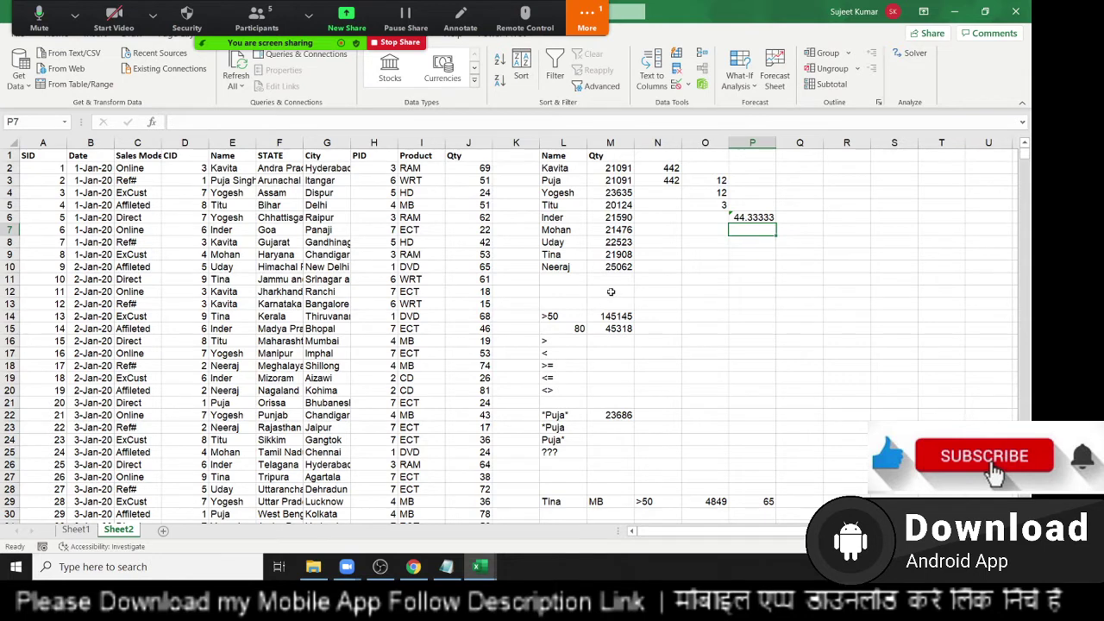
text(=a)
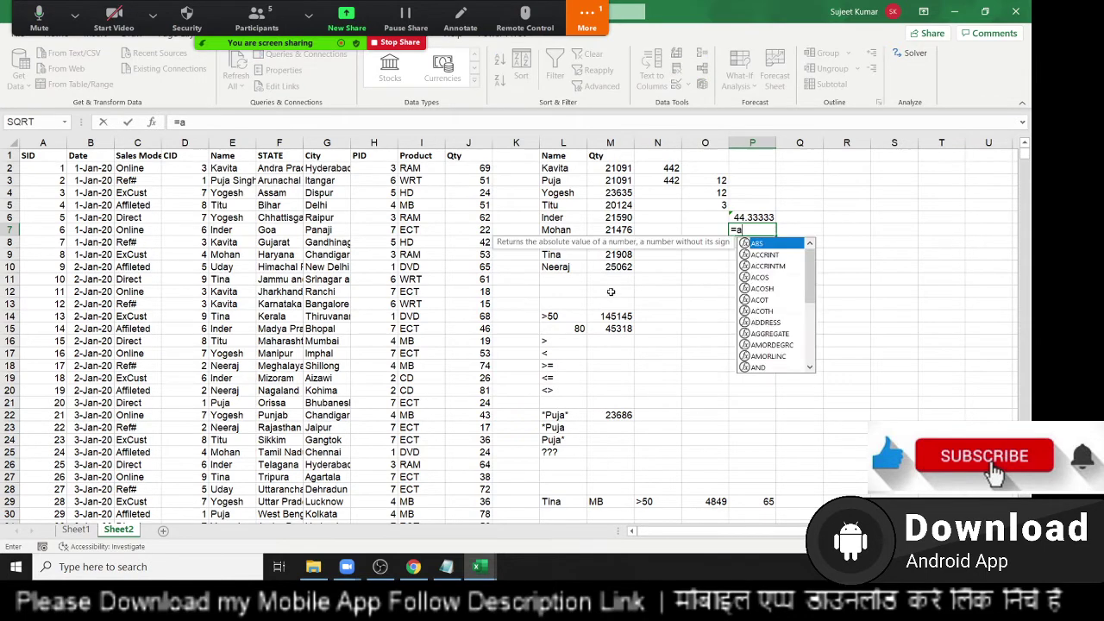
text(v)
key(Down)
key(Down)
key(Tab)
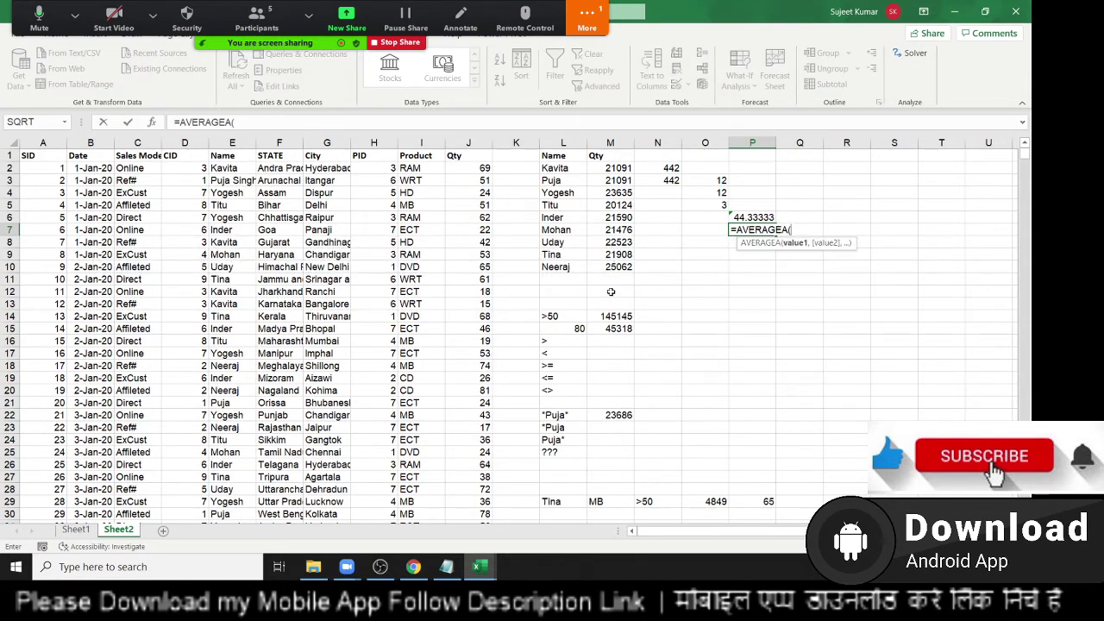
drag(472, 199, 472, 266)
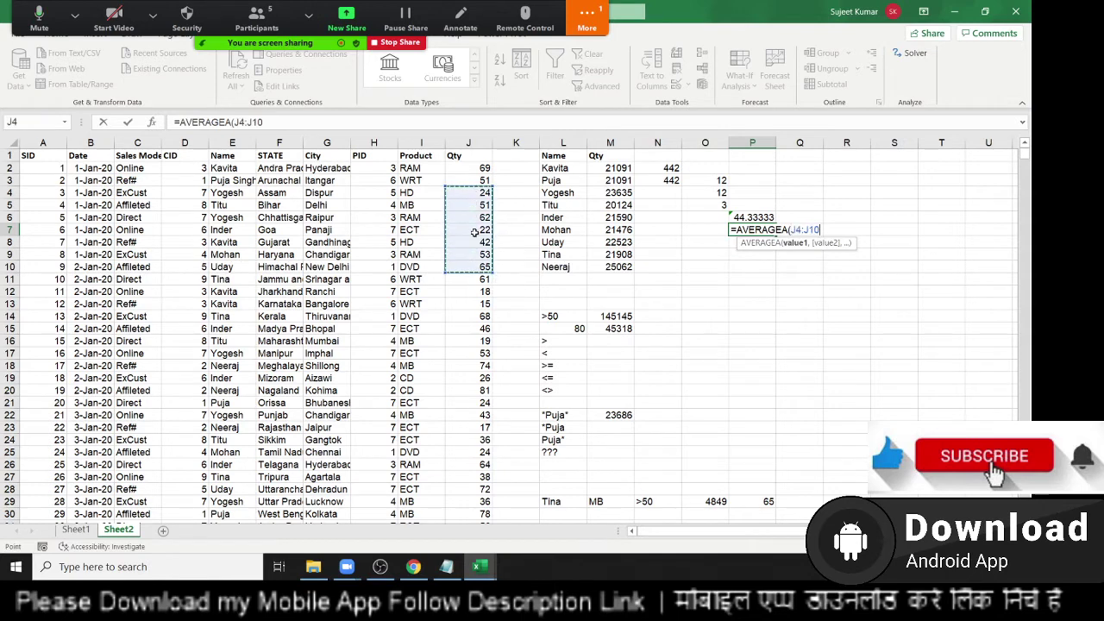
key(Return)
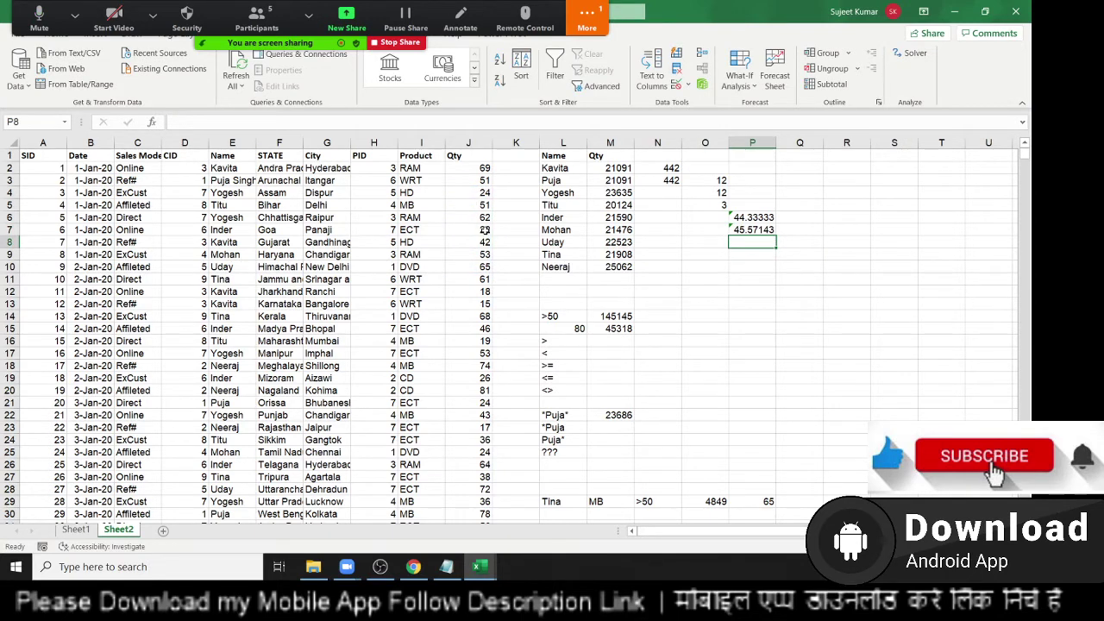
drag(752, 218, 751, 229)
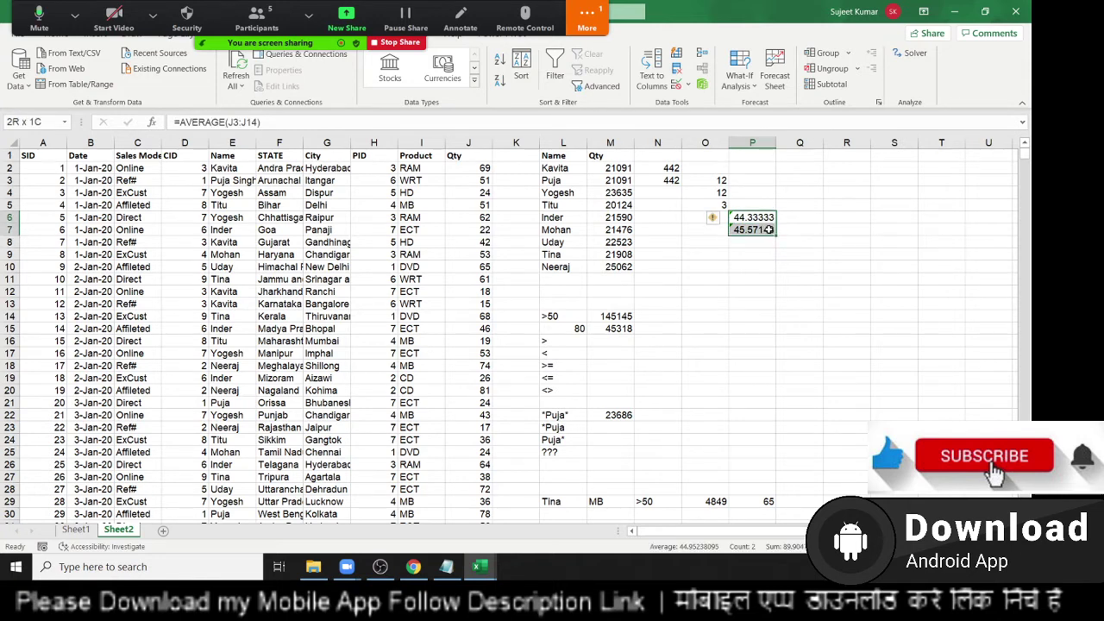
key(Delete)
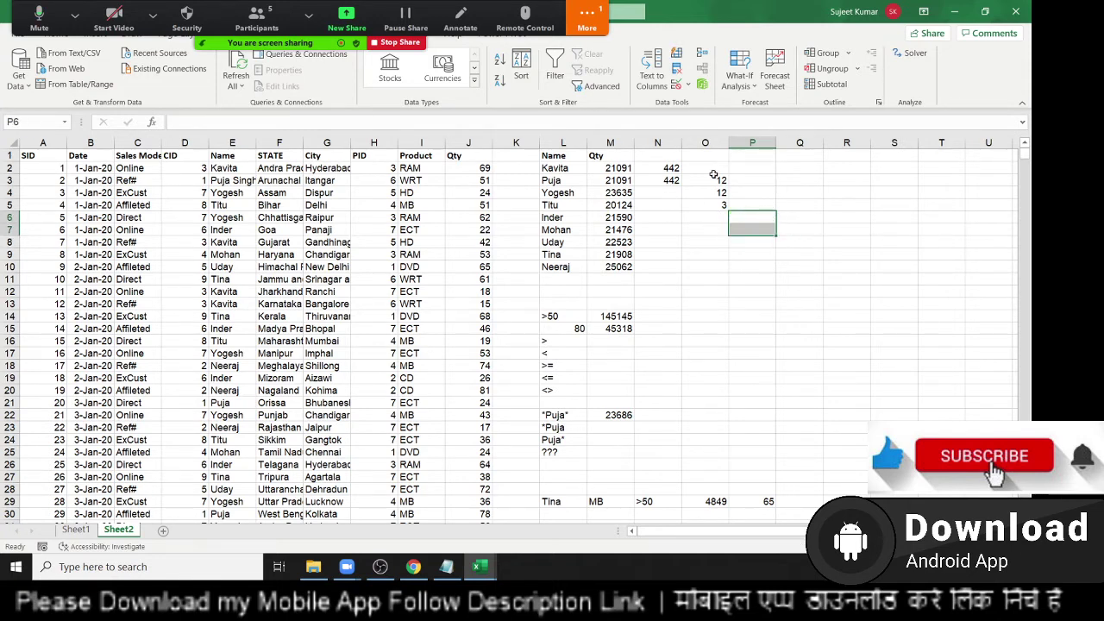
Step: Clear the old counts 12, 12 and 3 from column O
drag(714, 172, 759, 205)
key(Delete)
key(Up)
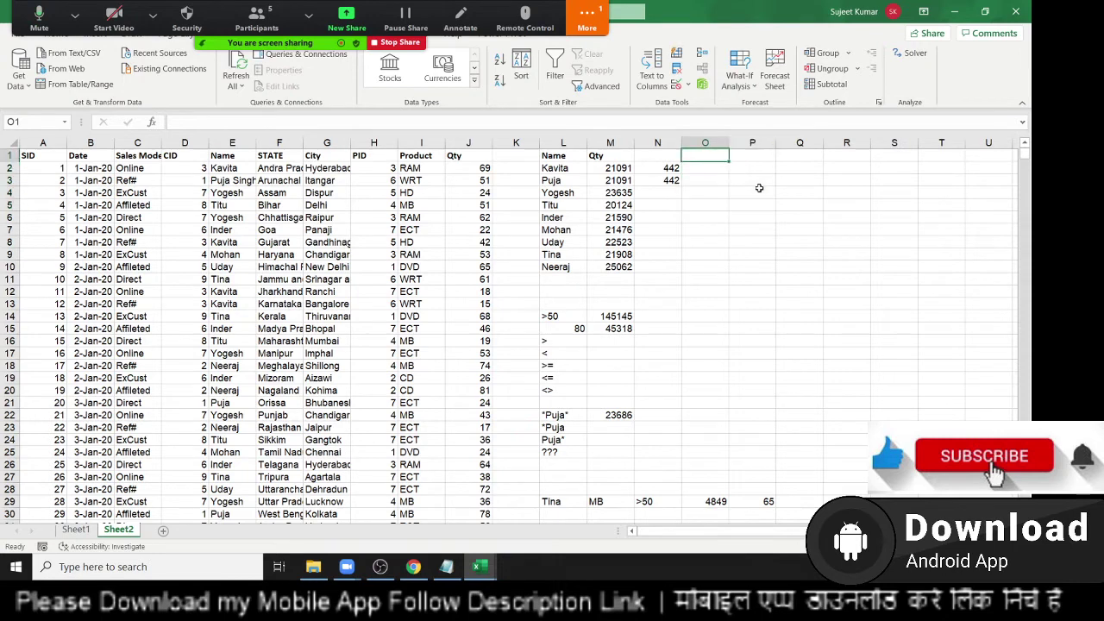
key(Down)
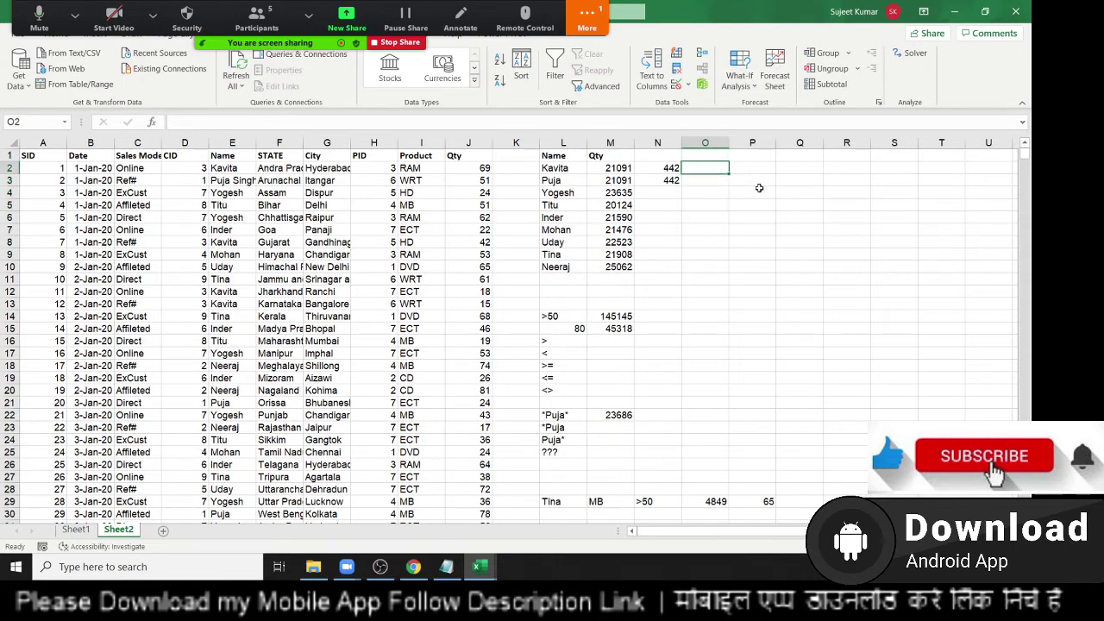
key(Left)
key(Left)
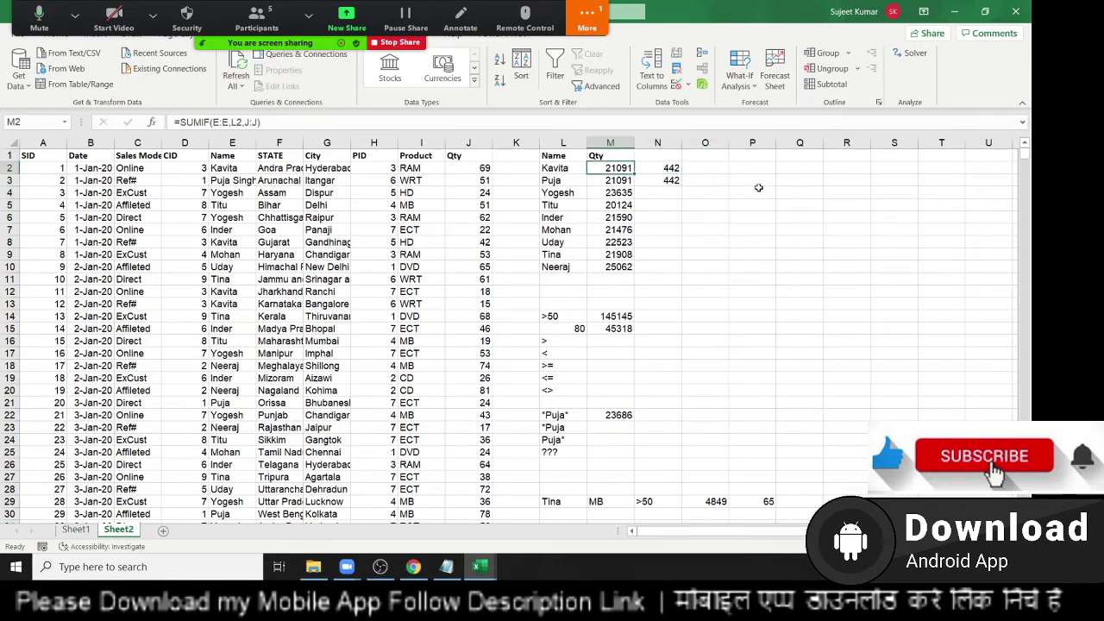
key(Right)
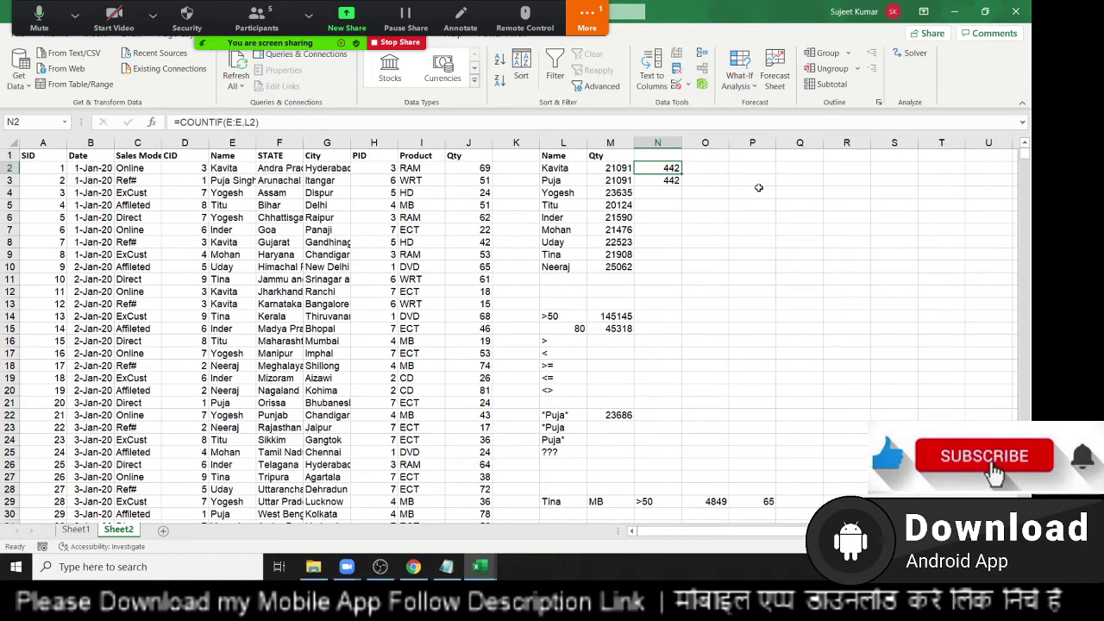
key(Right)
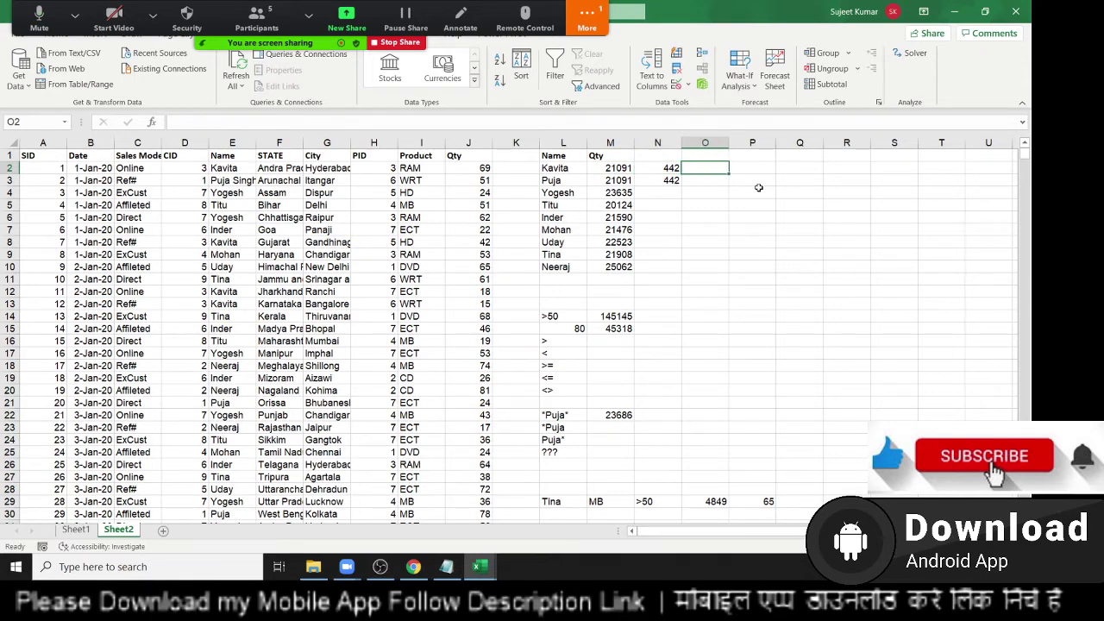
Step: Enter =AVERAGEIF(E:E,L2,J:J) in O2, giving 47.71719 for Kavita
text(=av)
key(Down)
key(Down)
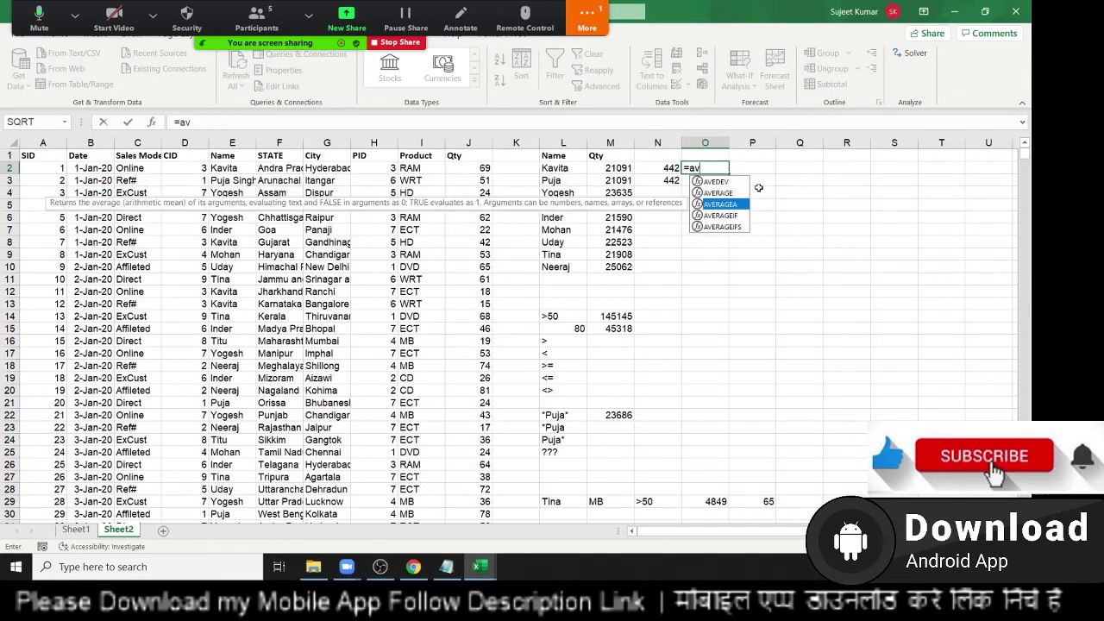
key(Down)
key(Tab)
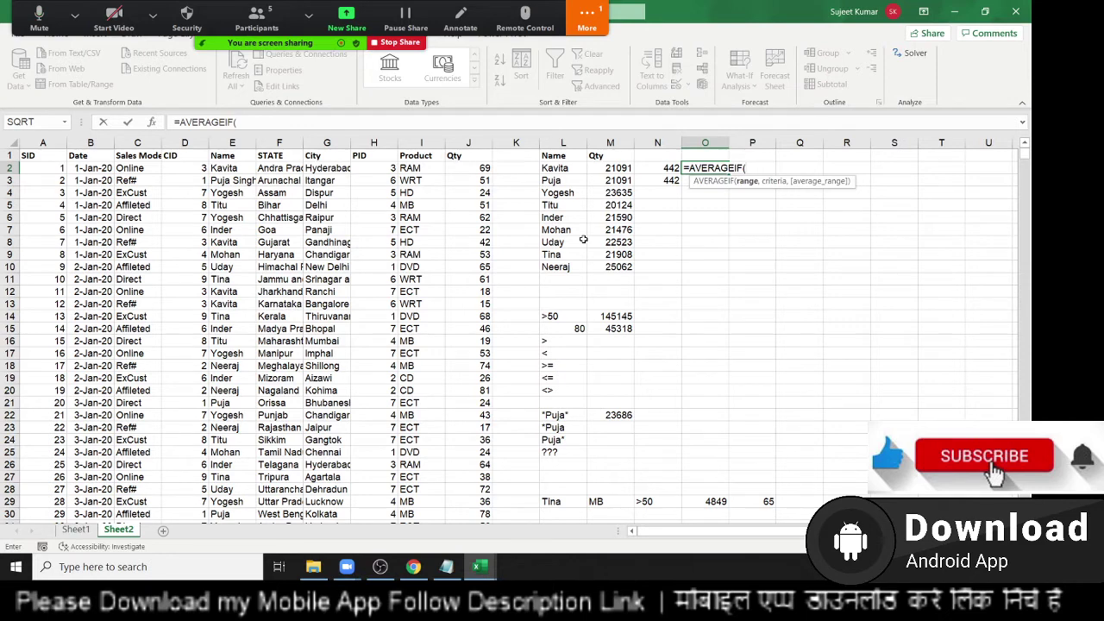
click(231, 142)
text(,)
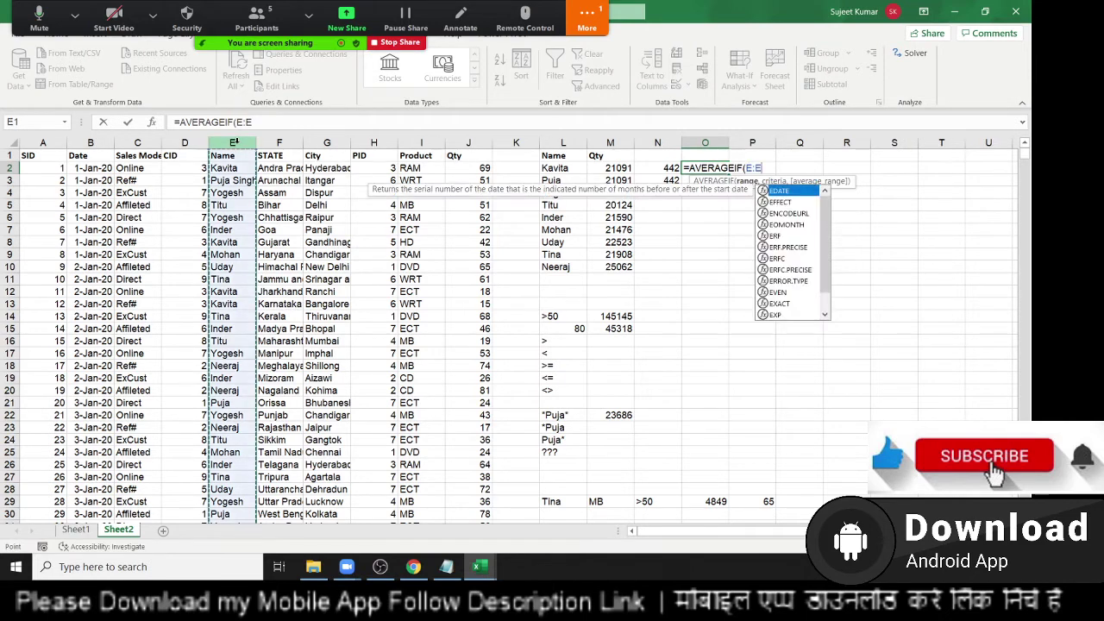
click(549, 169)
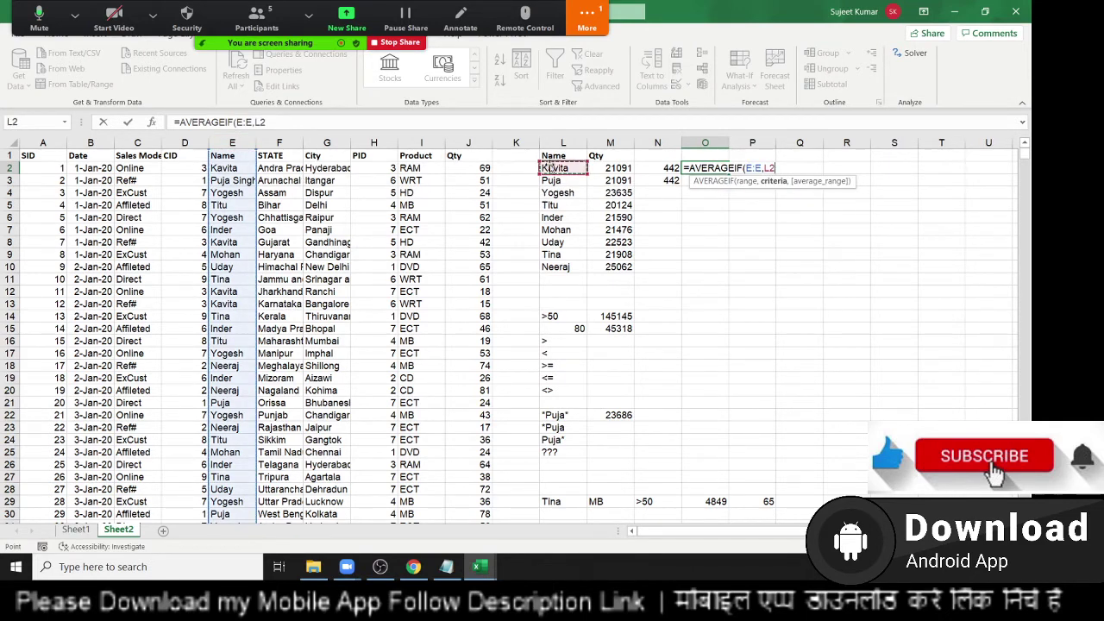
text(,)
click(471, 143)
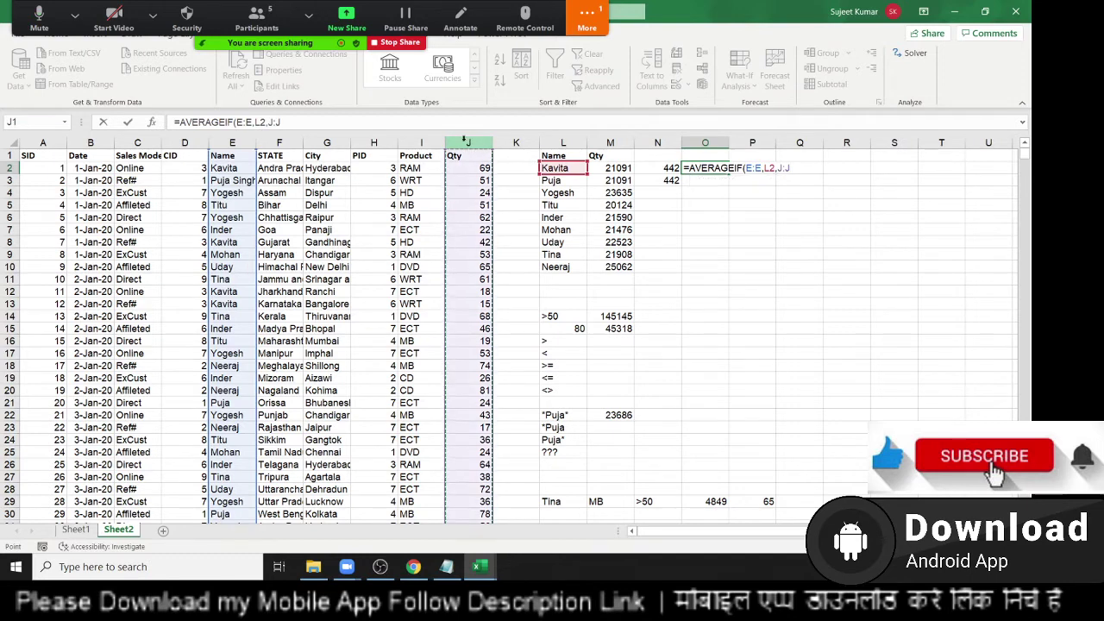
key(Return)
Step: Enter =AVERAGEIF(E:E,L3,J:J) in O3, giving 52.05947 for Puja
text(=)
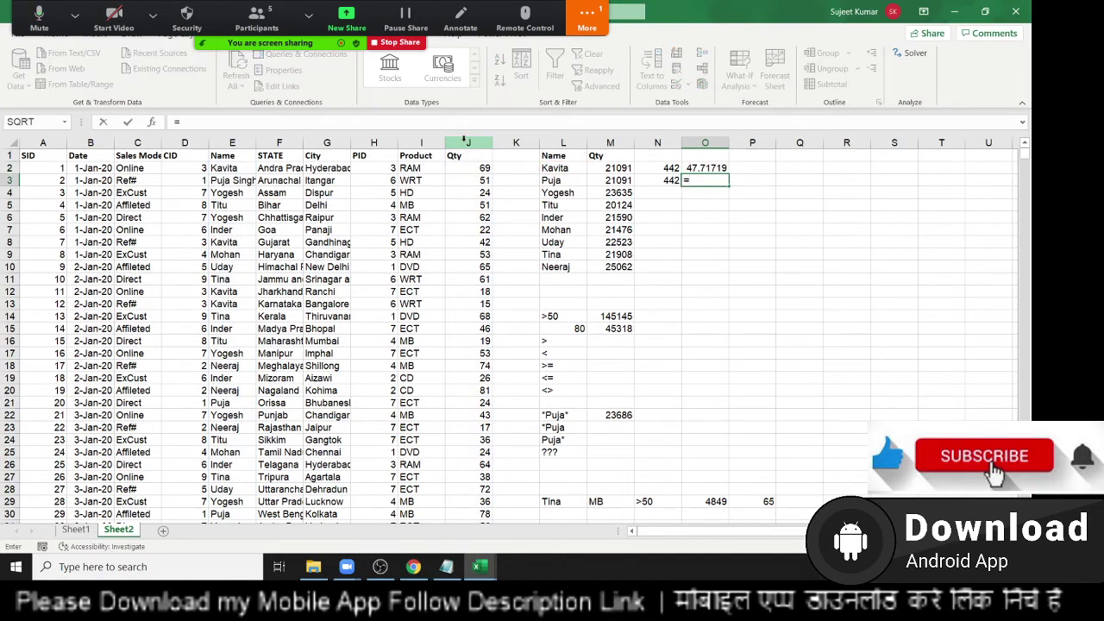
text(av)
key(Down)
key(Down)
key(Down)
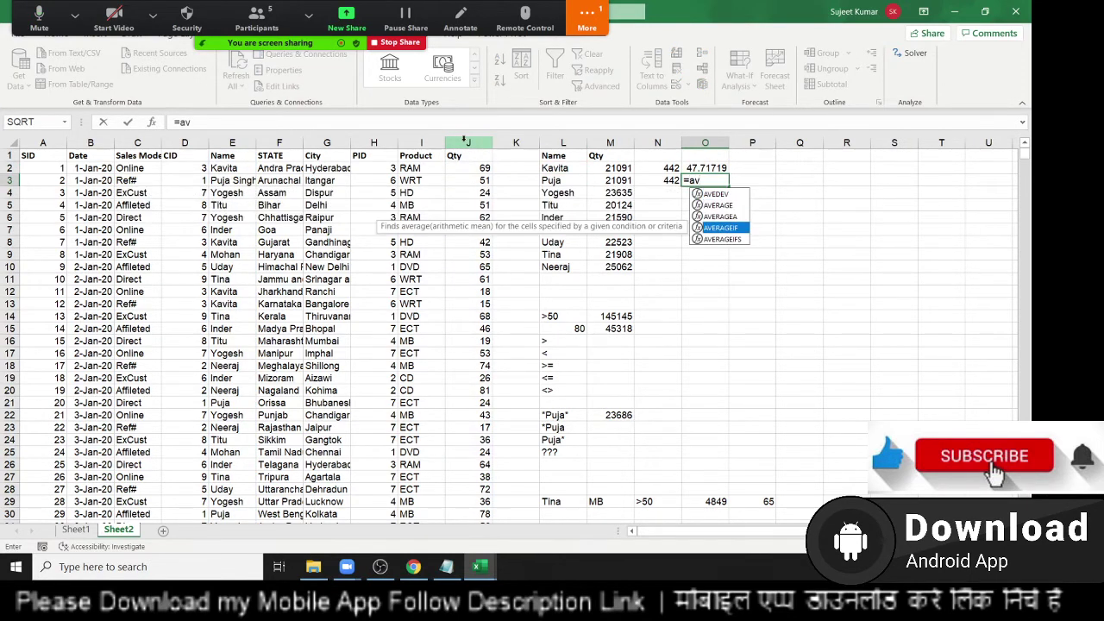
key(Tab)
click(468, 143)
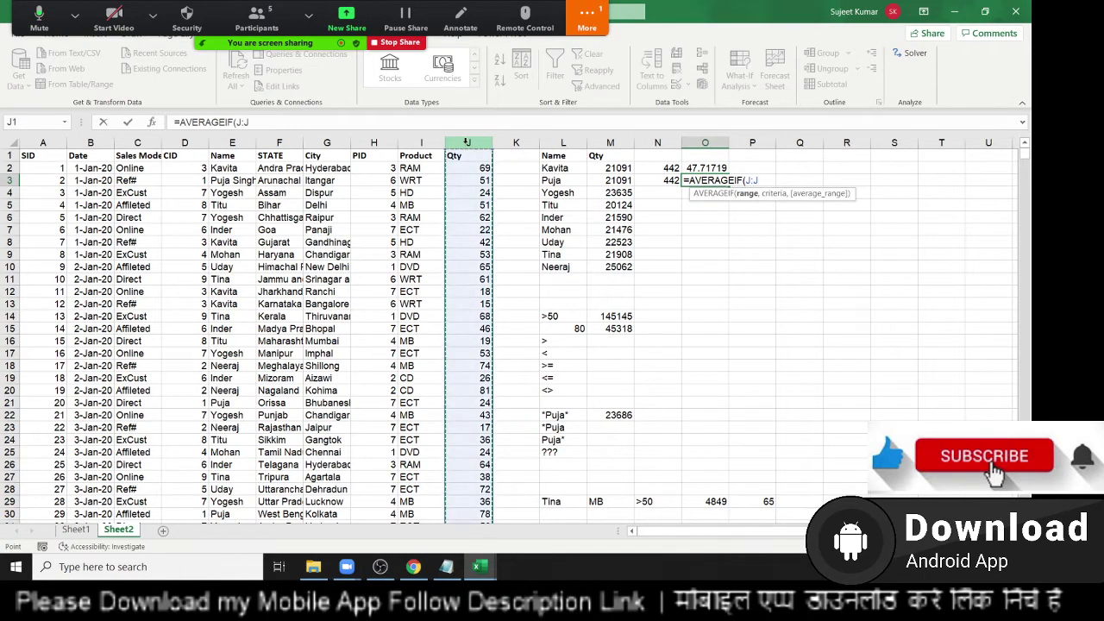
click(233, 142)
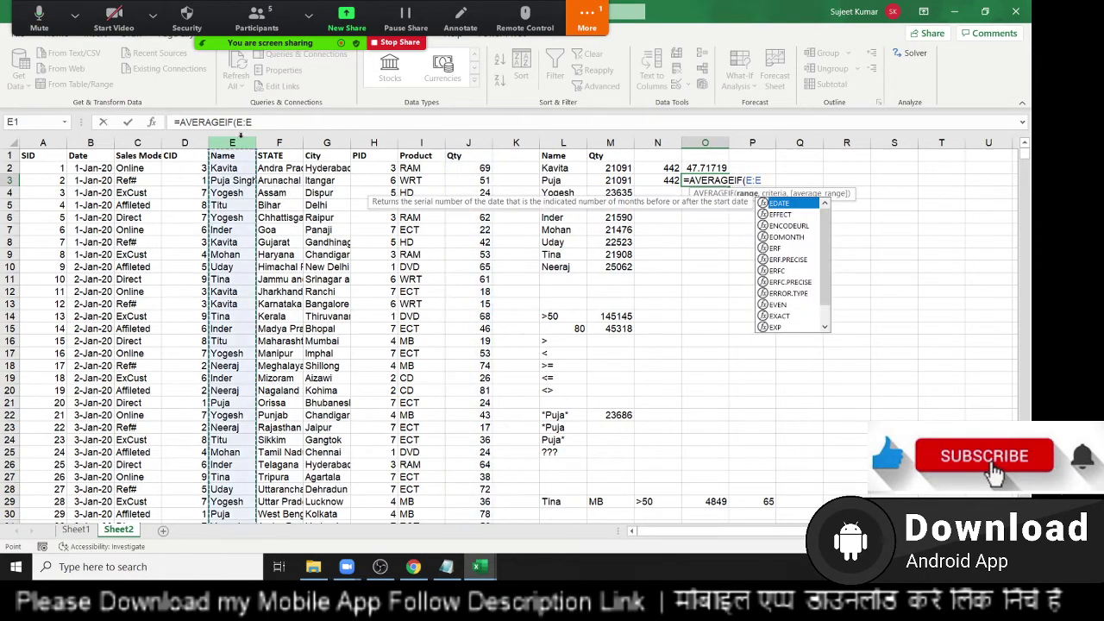
text(,)
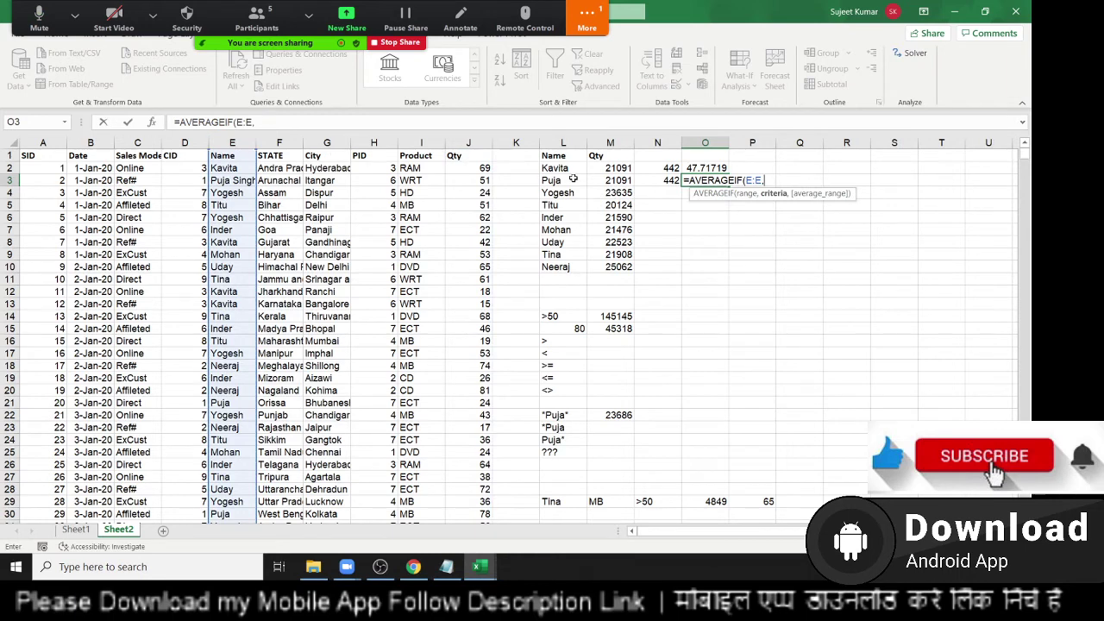
click(565, 179)
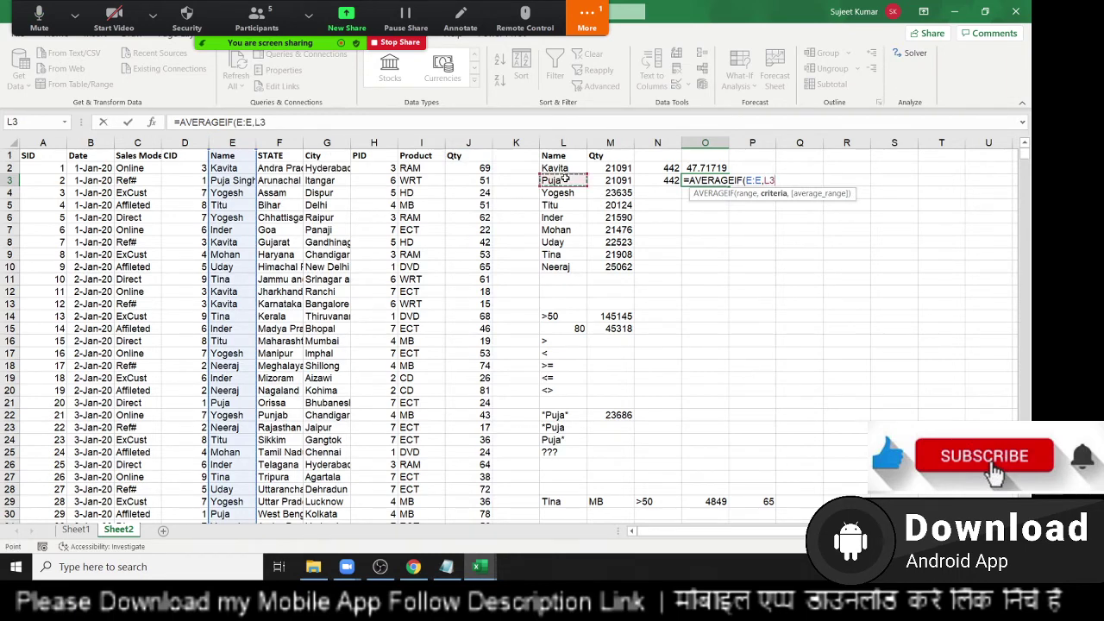
text(,)
click(470, 140)
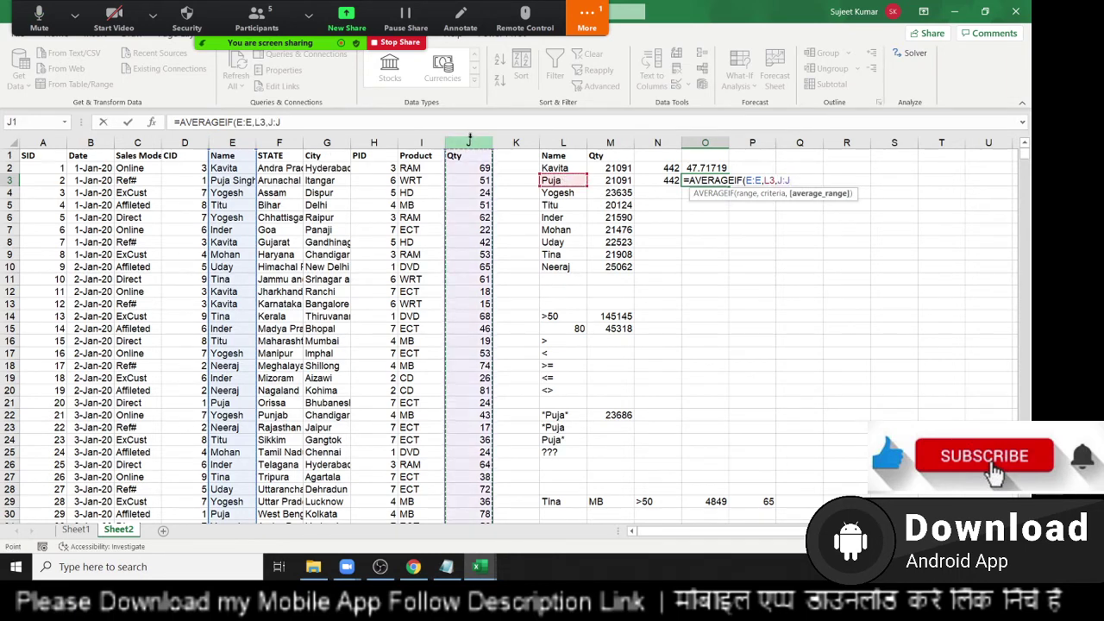
key(Return)
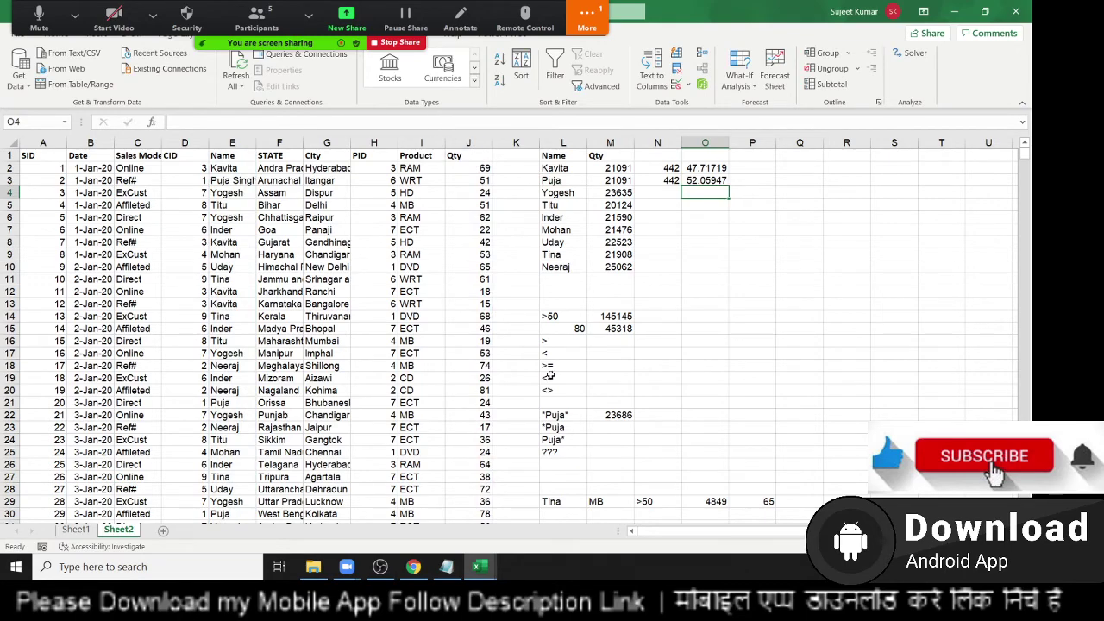
scroll(549, 376, down, 2)
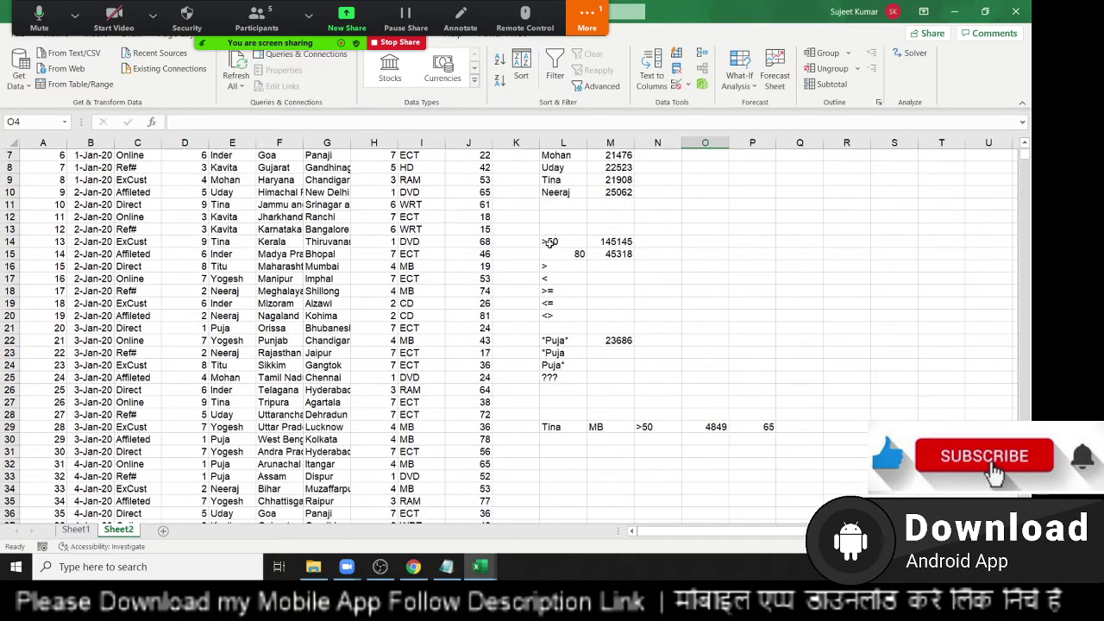
drag(549, 243, 630, 374)
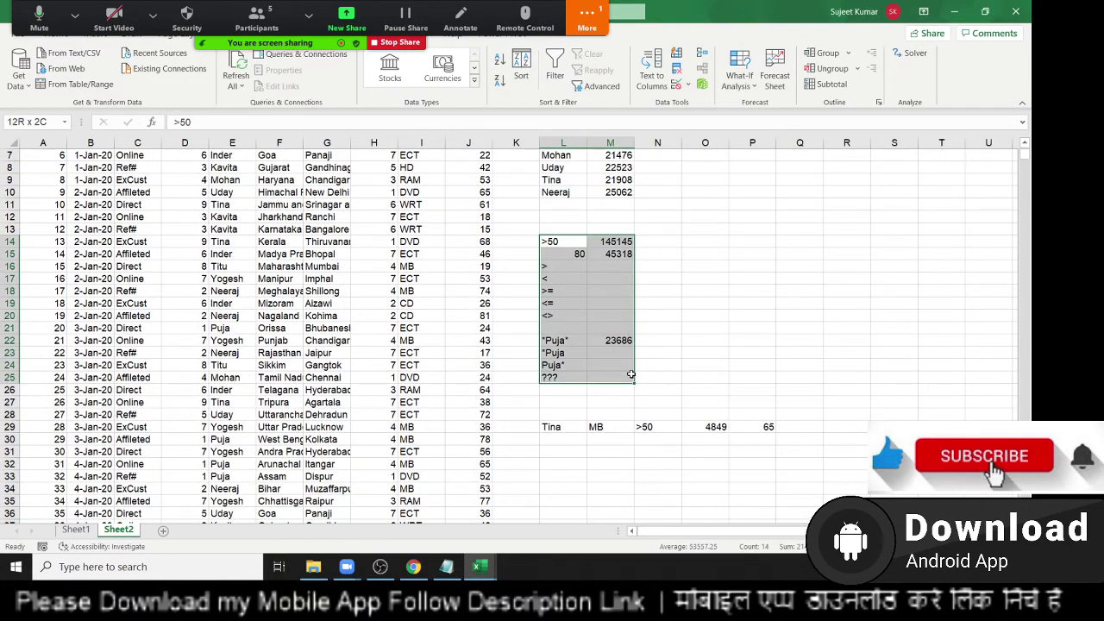
scroll(619, 371, down, 1)
click(577, 390)
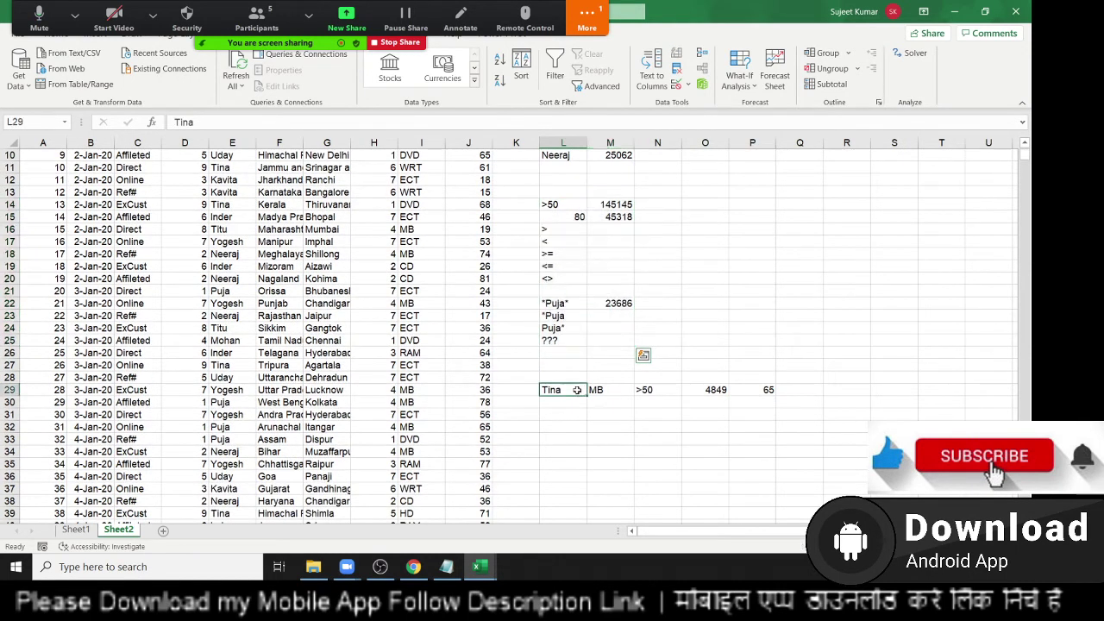
drag(577, 390, 660, 378)
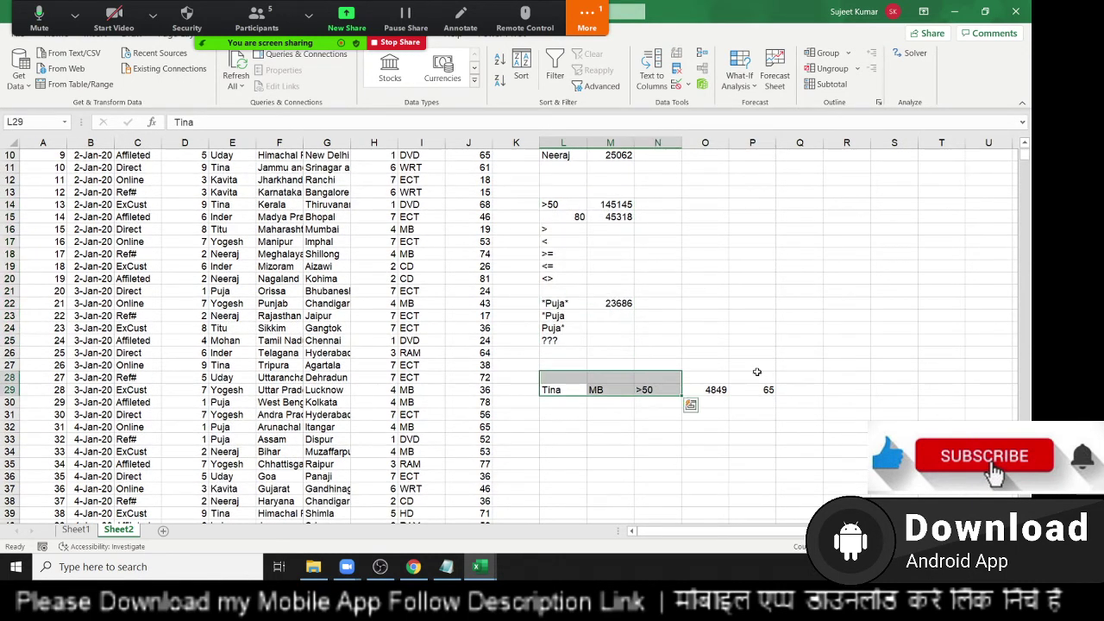
Step: Start an AVERAGEIFS in Q29 averaging Qty (column J) where the Name column matches L29
click(781, 388)
text(=a)
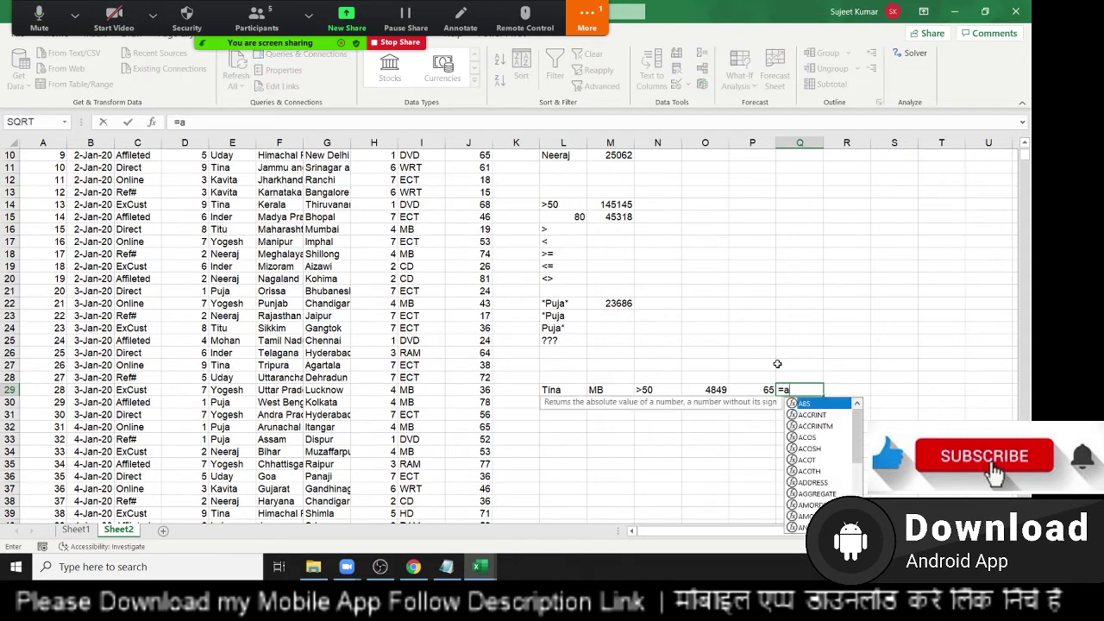
text(v)
key(Down)
key(Down)
key(Down)
key(Down)
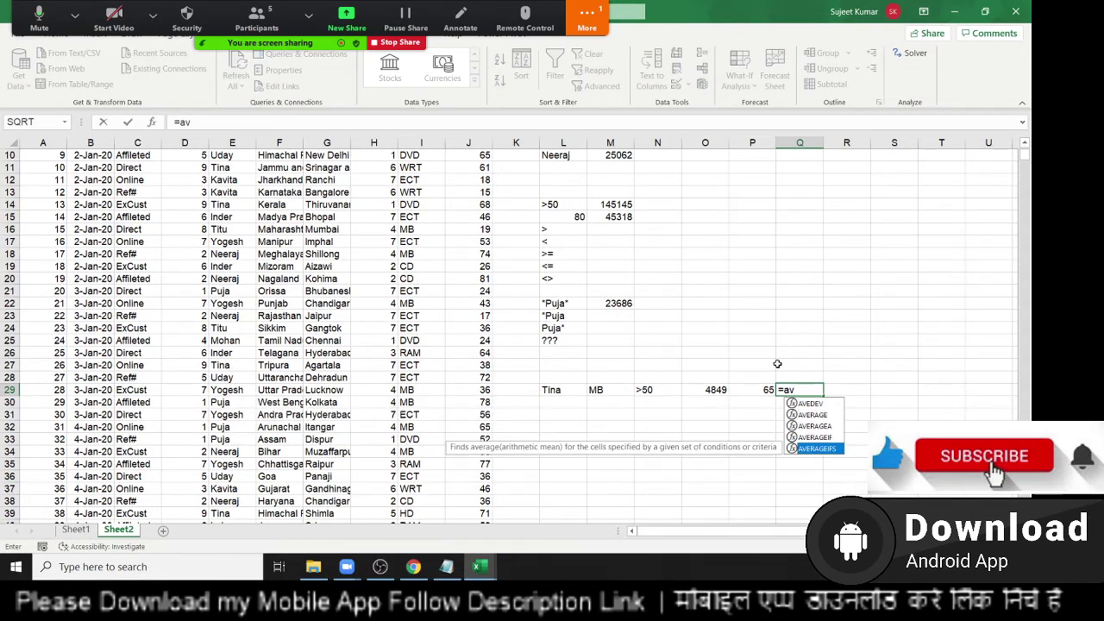
key(Tab)
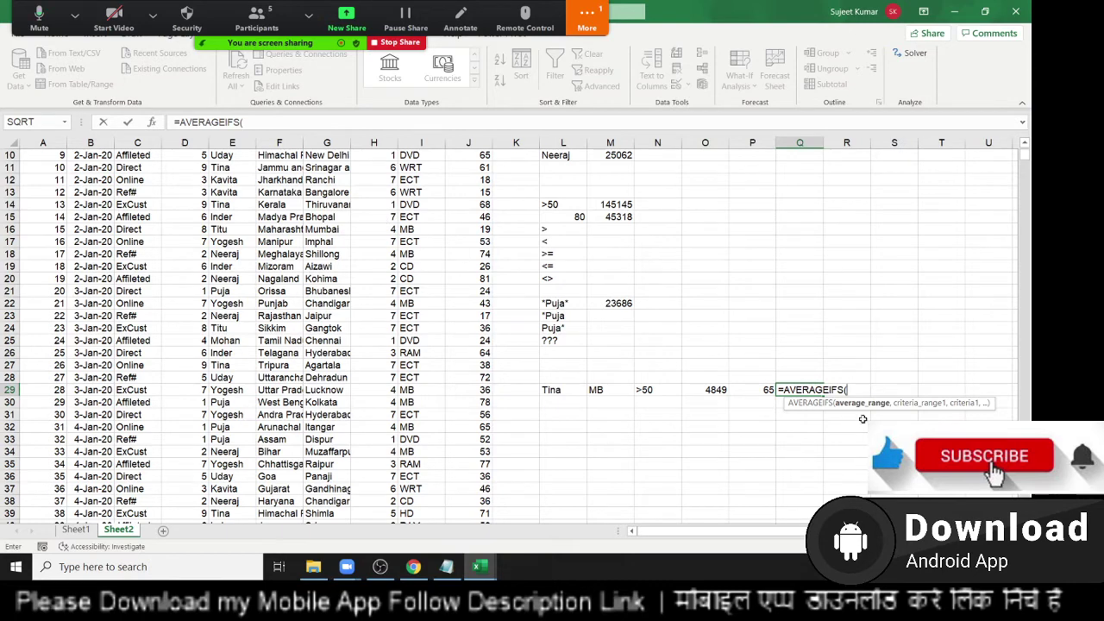
click(477, 144)
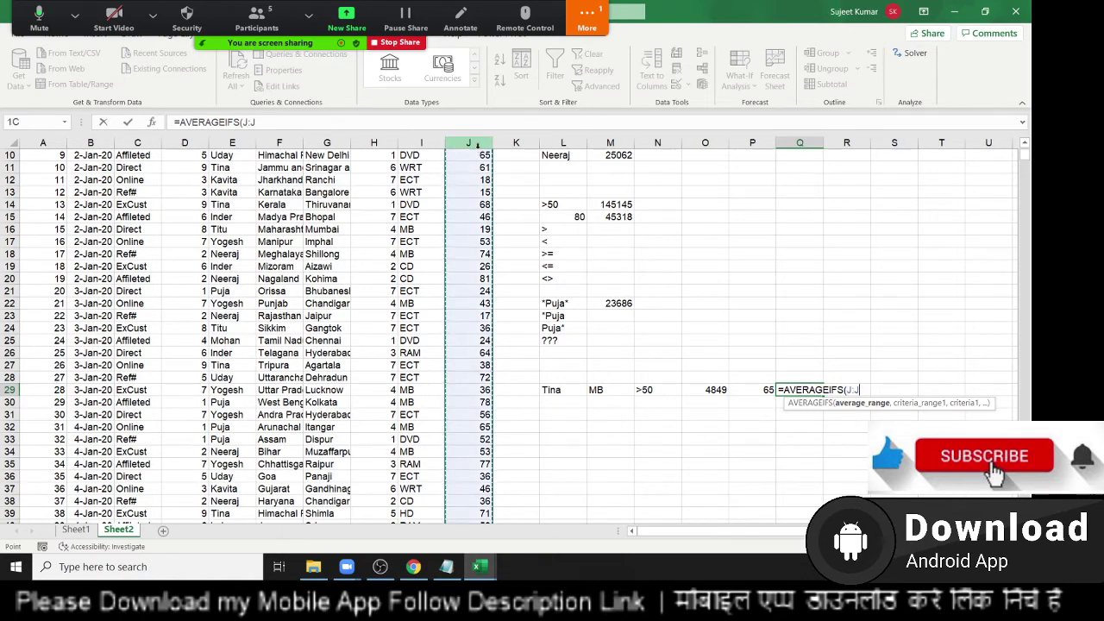
text(,)
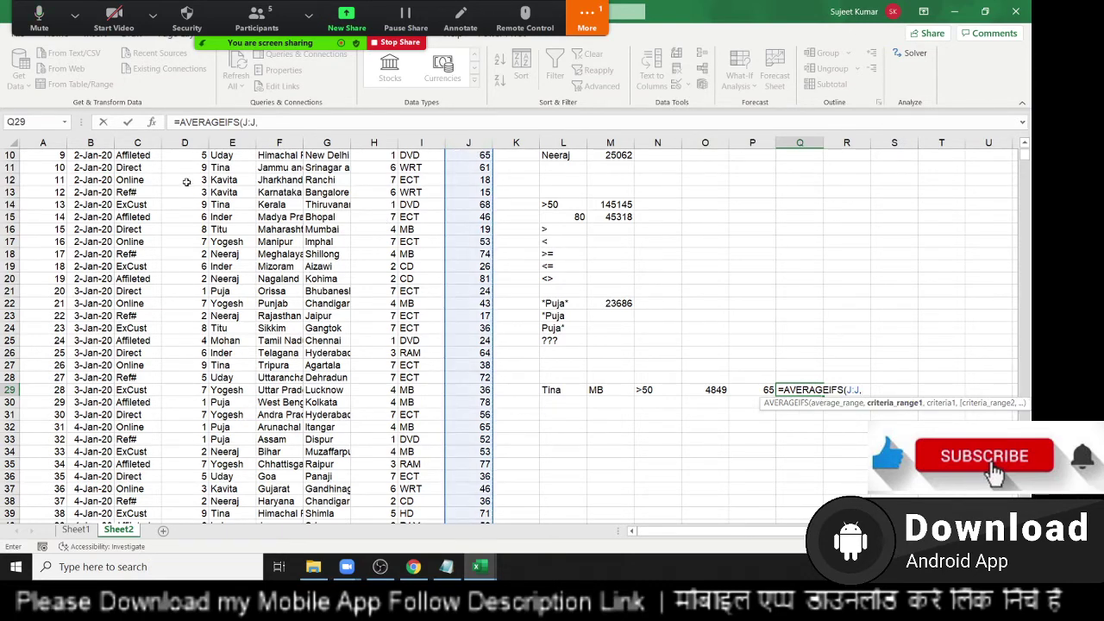
click(233, 144)
text(,)
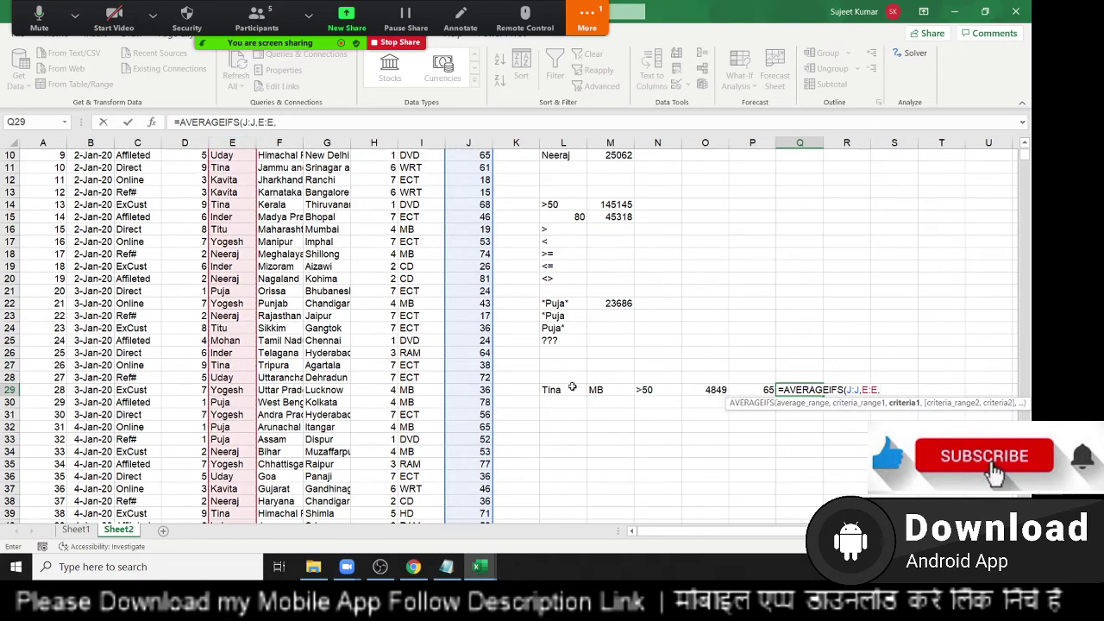
click(563, 390)
text(,)
Step: Add the Product = M29 (MB) and Qty >50 (N29) criteria, giving 74.6
click(279, 142)
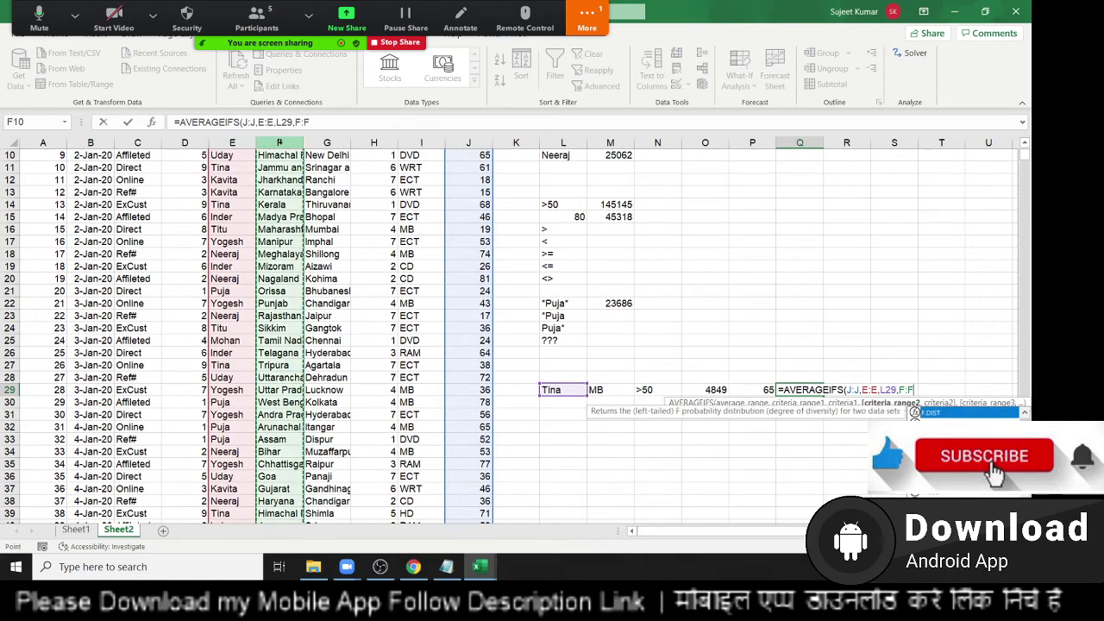
click(411, 142)
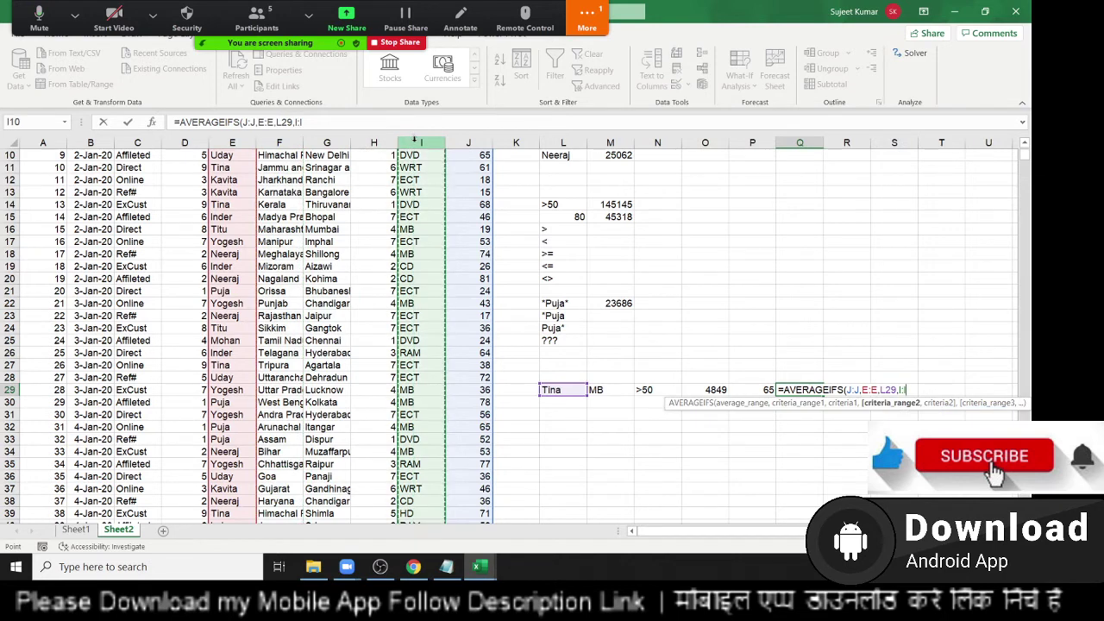
text(,)
click(608, 388)
text(,)
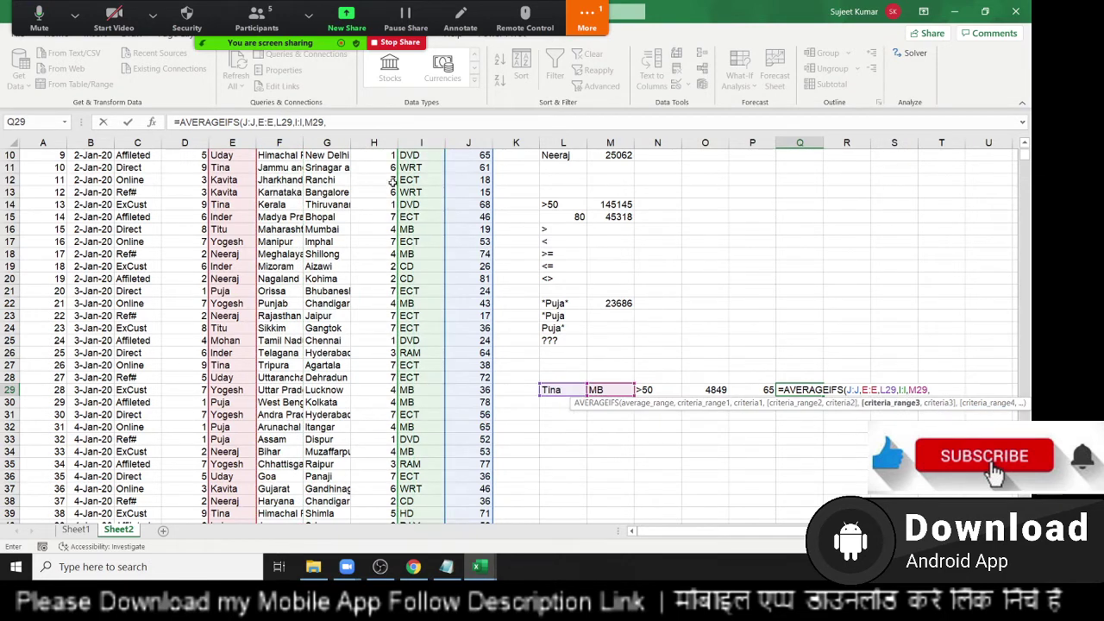
click(466, 143)
text(,)
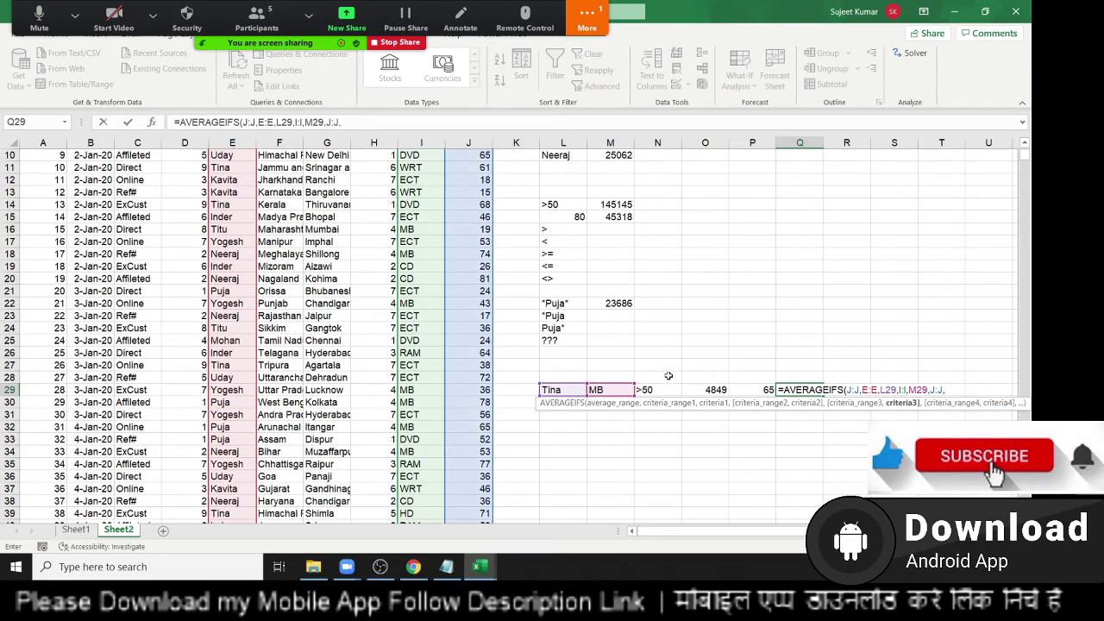
click(663, 389)
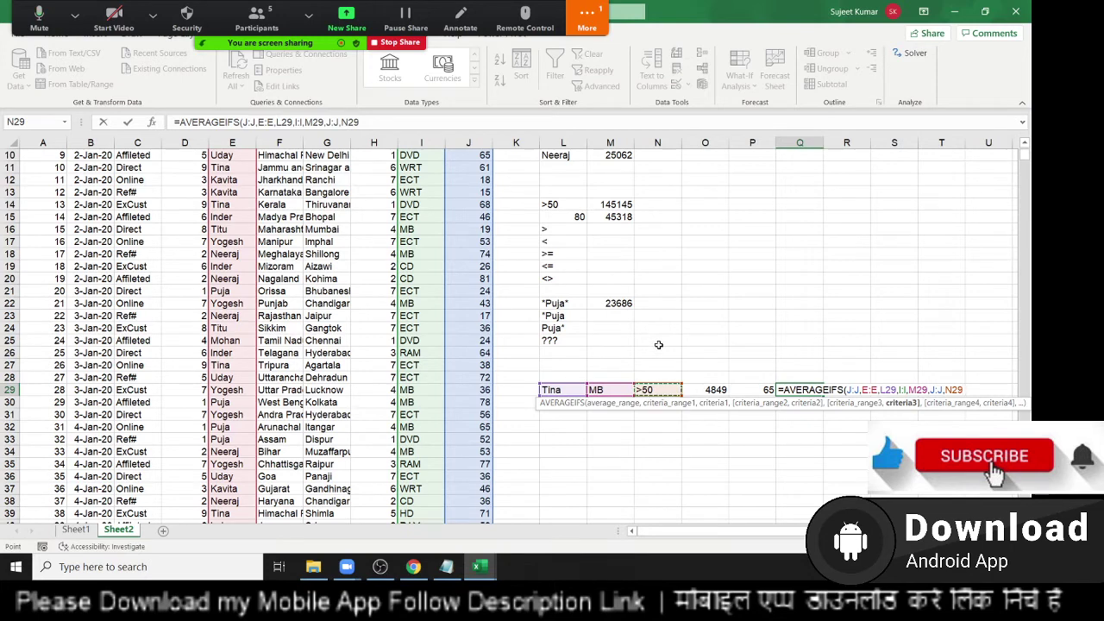
key(Return)
key(Up)
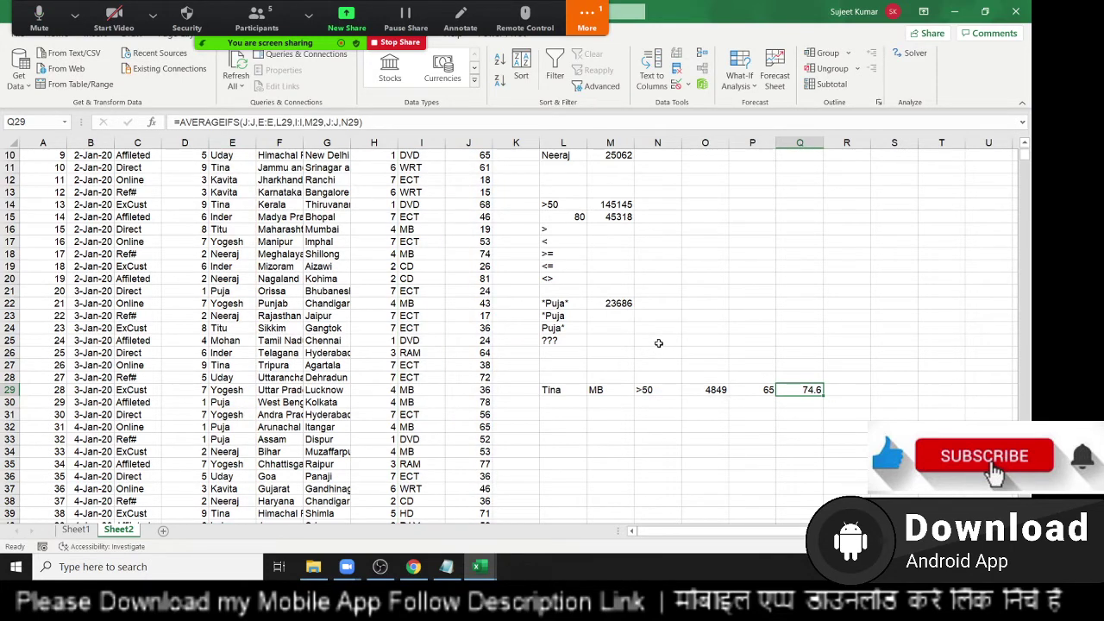
key(Up)
key(Up)
key(Up)
key(Up)
key(Up)
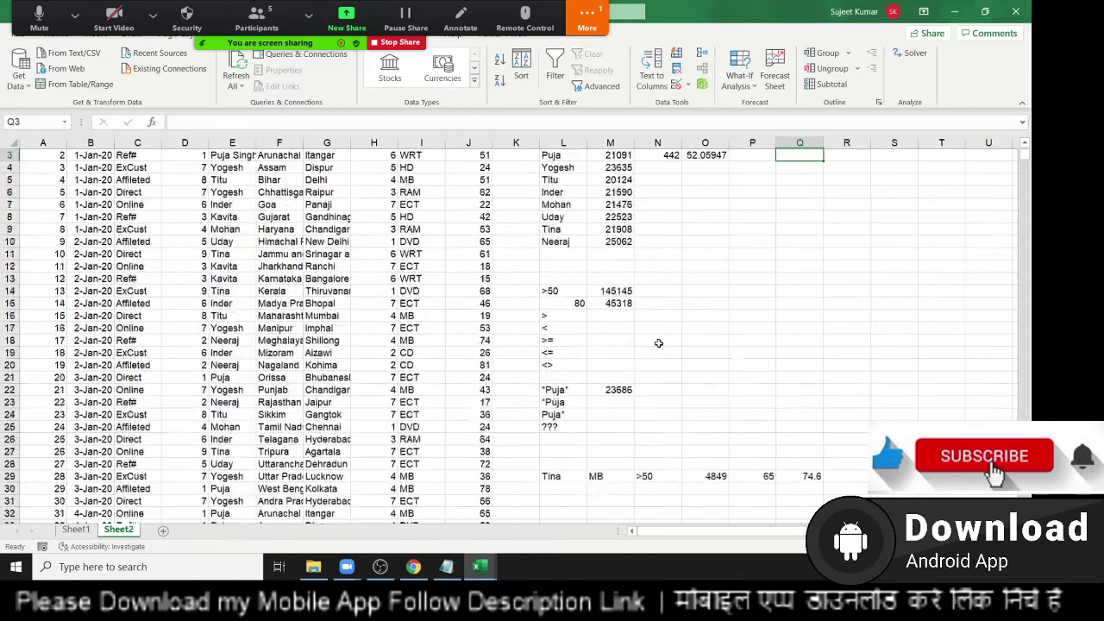
key(Up)
key(Up)
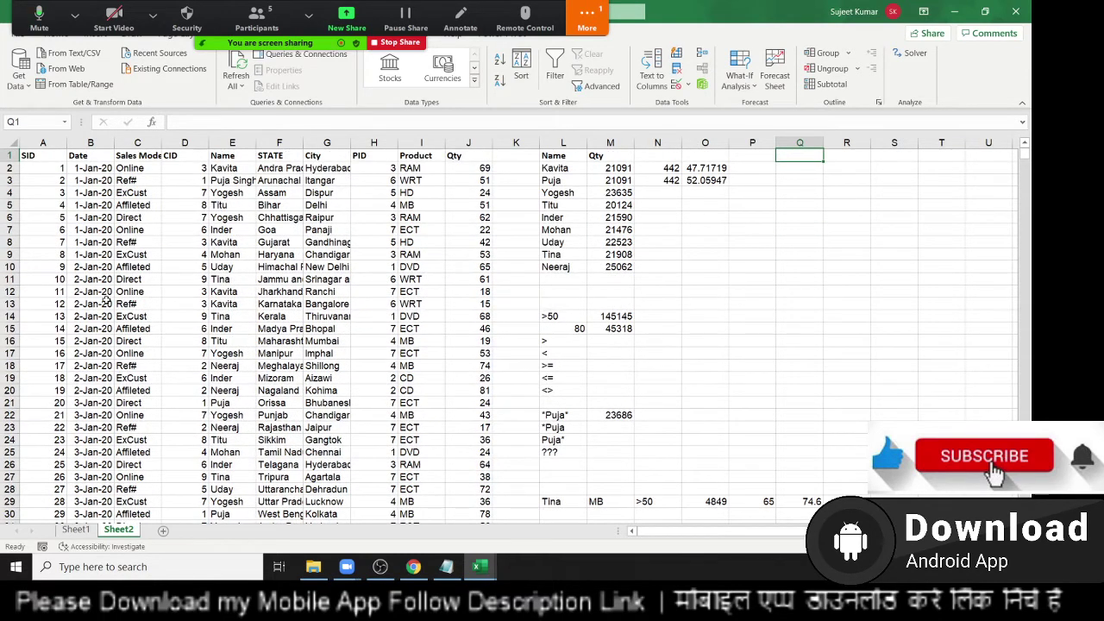
Step: After checking the dates in B13 and B9, enter the month label JAN in O8
click(105, 301)
click(92, 251)
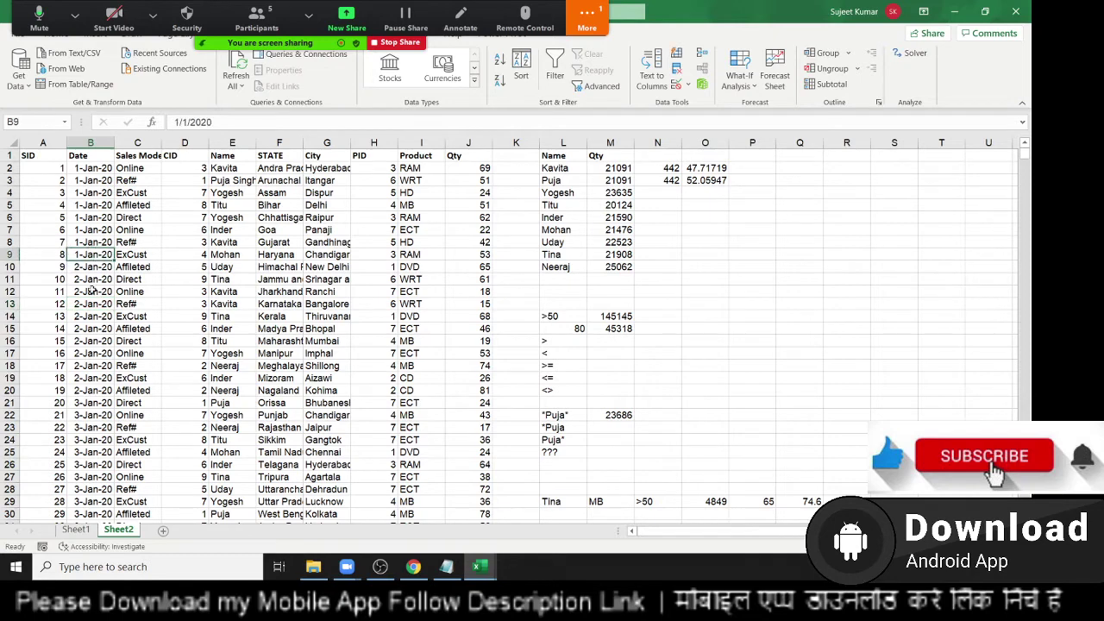
click(697, 241)
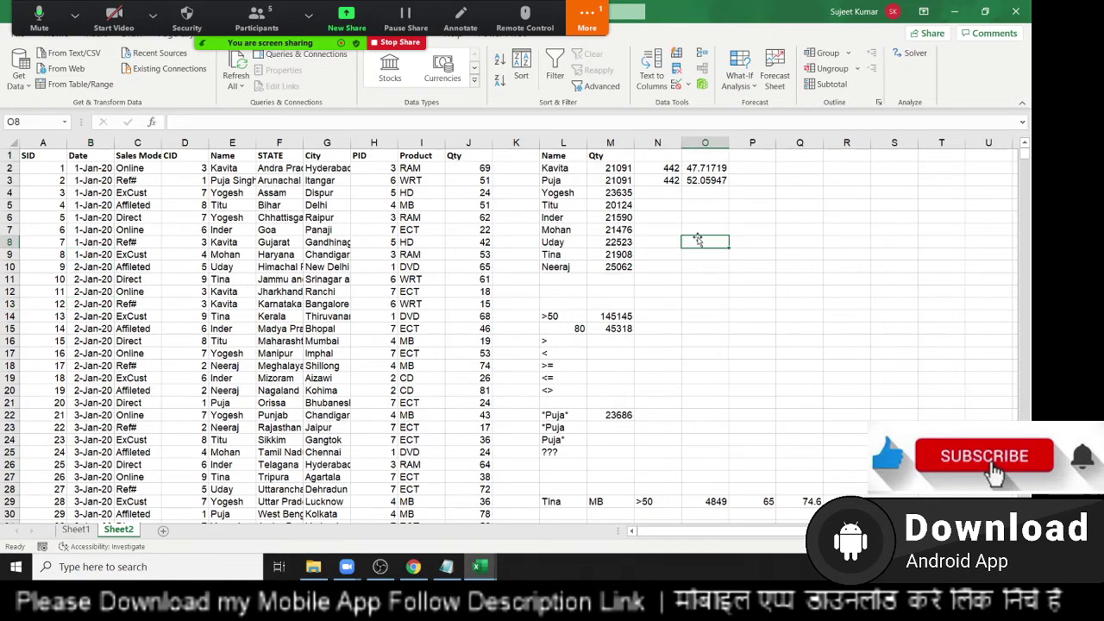
text(JNA)
key(BackSpace)
key(BackSpace)
text(AN)
key(Right)
Step: Add the headings Start in P7 and End in Q7
key(Up)
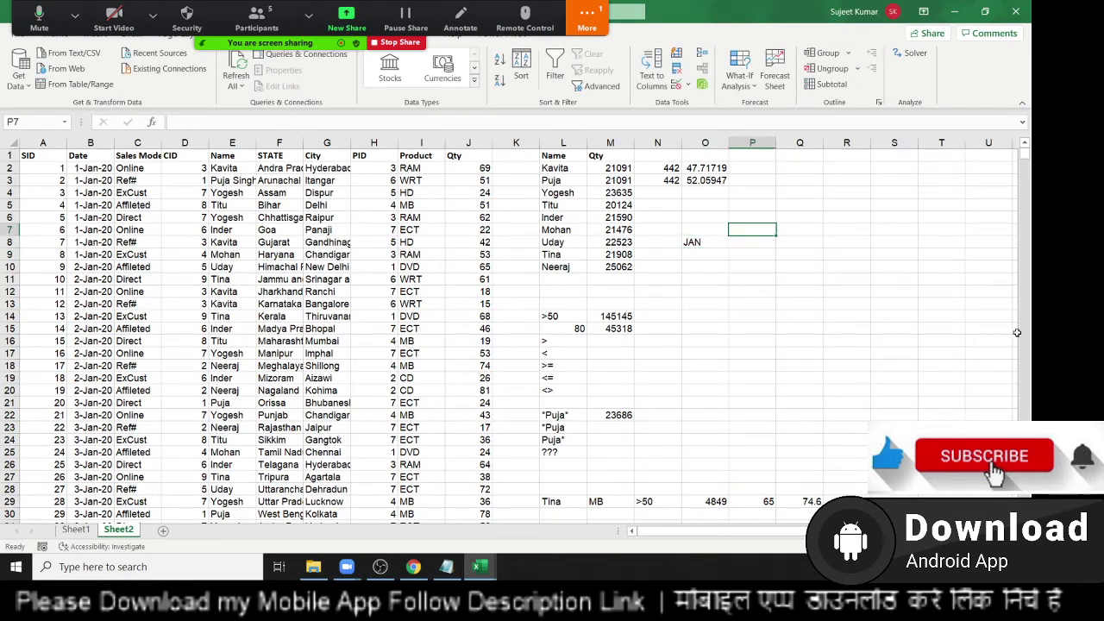
text(Start)
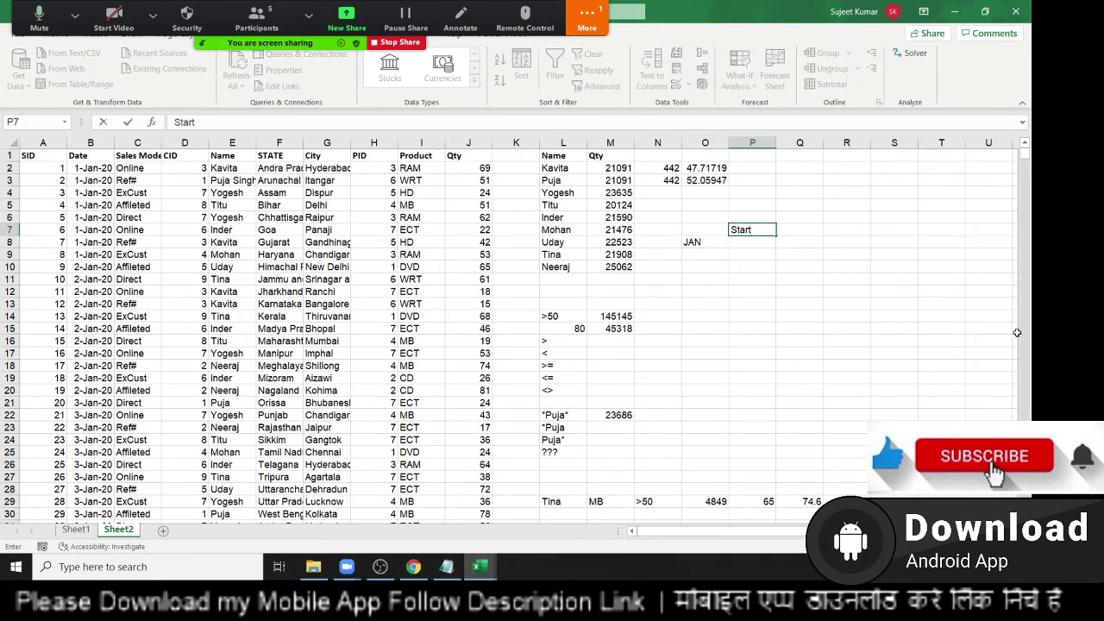
key(Tab)
text(E)
key(Return)
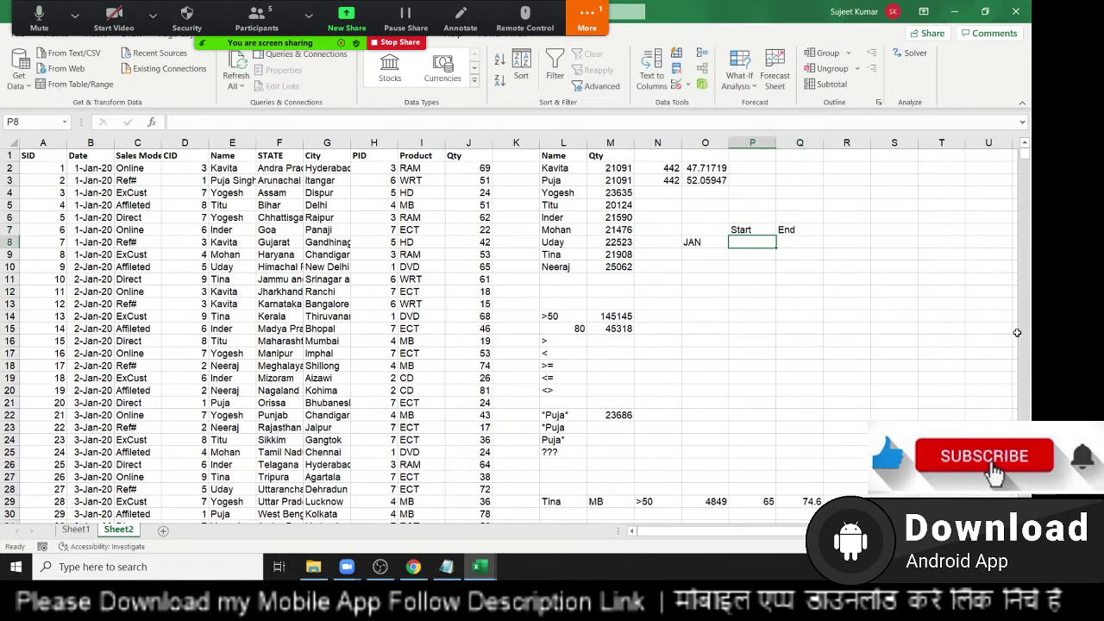
Step: Build the start-date formula ="1-"&O8&"-20" in P8
text(=")
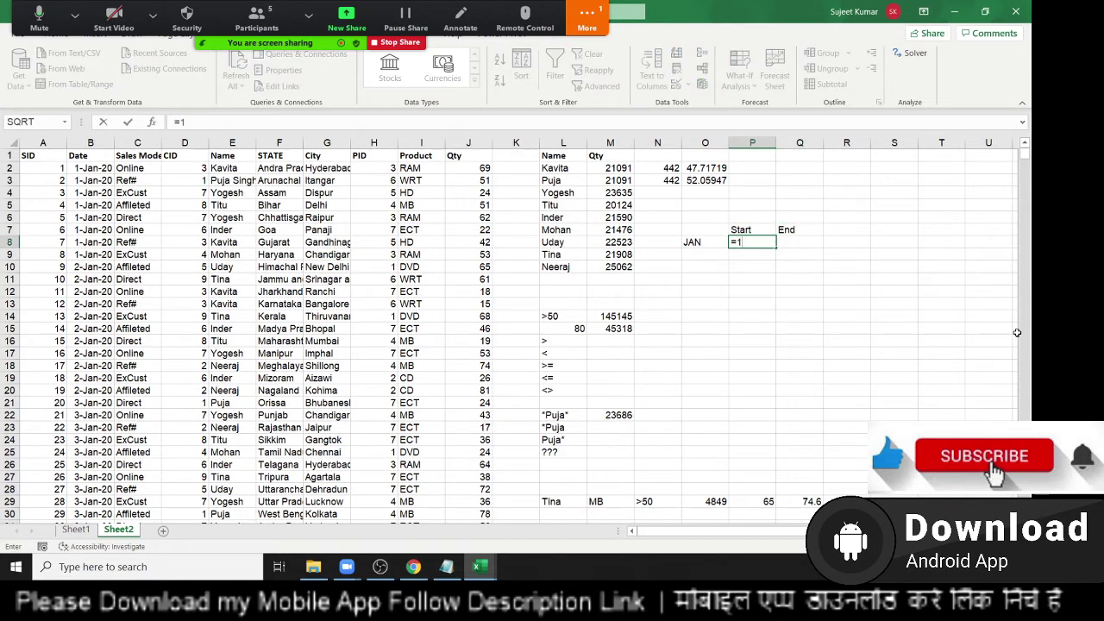
text(1-"&)
key(Left)
text(&)
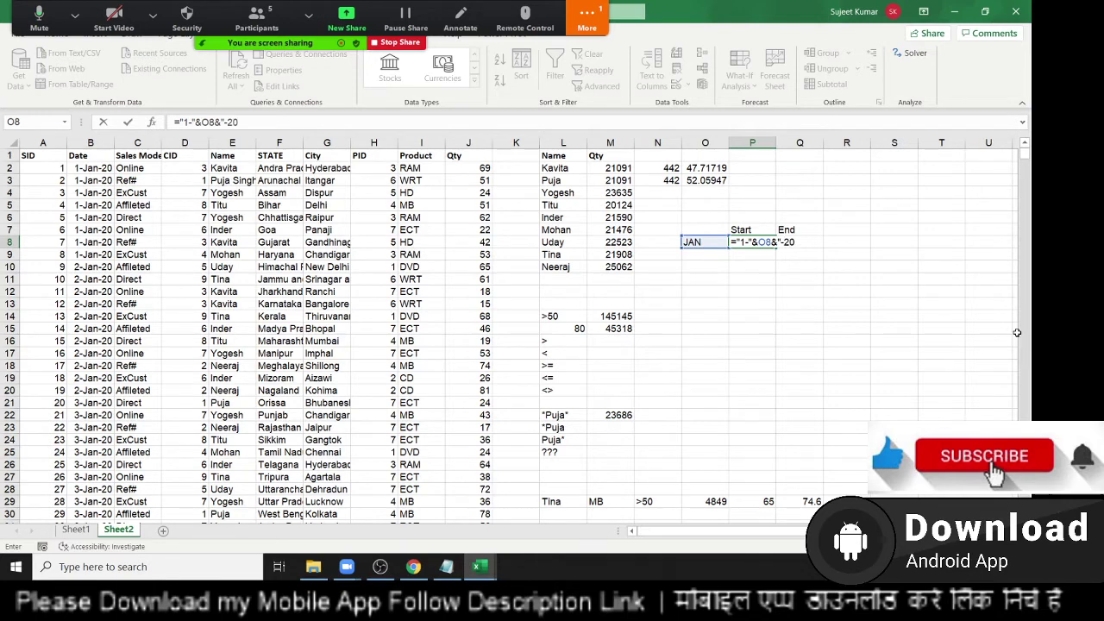
text(20")
Step: Enter the 1-JAN-2020 start date and =EOMONTH(P8,0) in Q8, formatted as date 31-Jan-20
key(ctrl+Return)
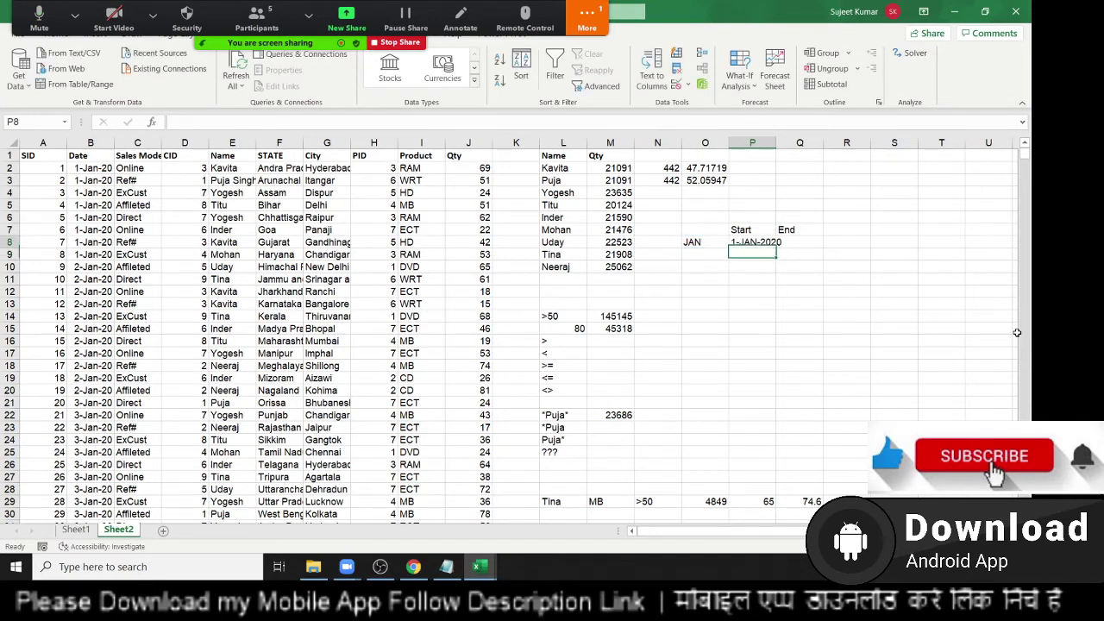
key(Right)
text(=EO)
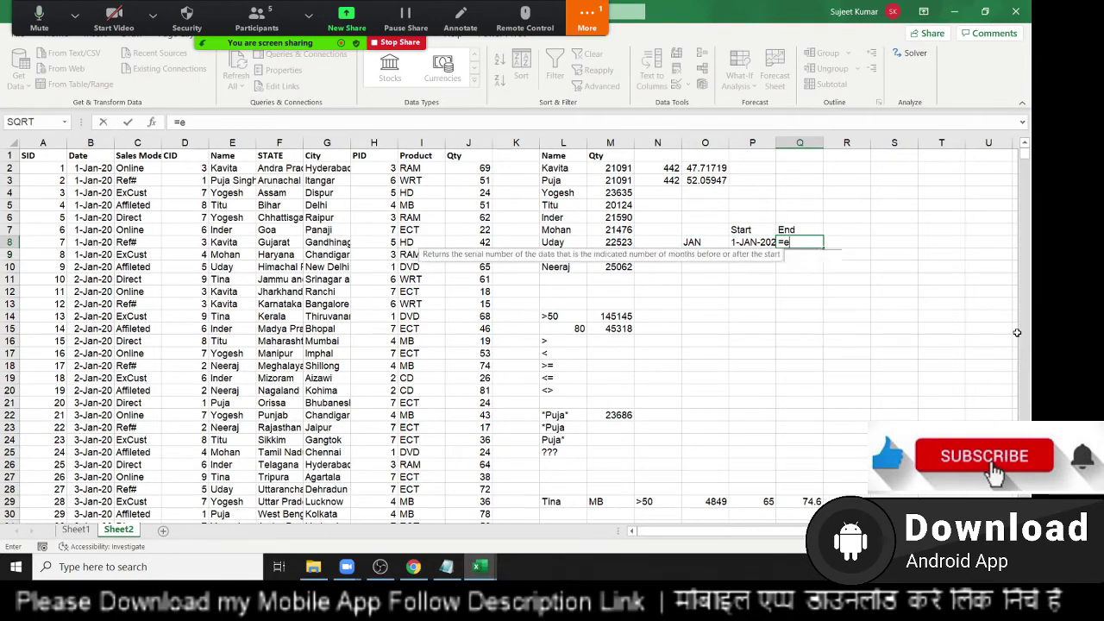
text(MONTH()
key(Left)
text(,)
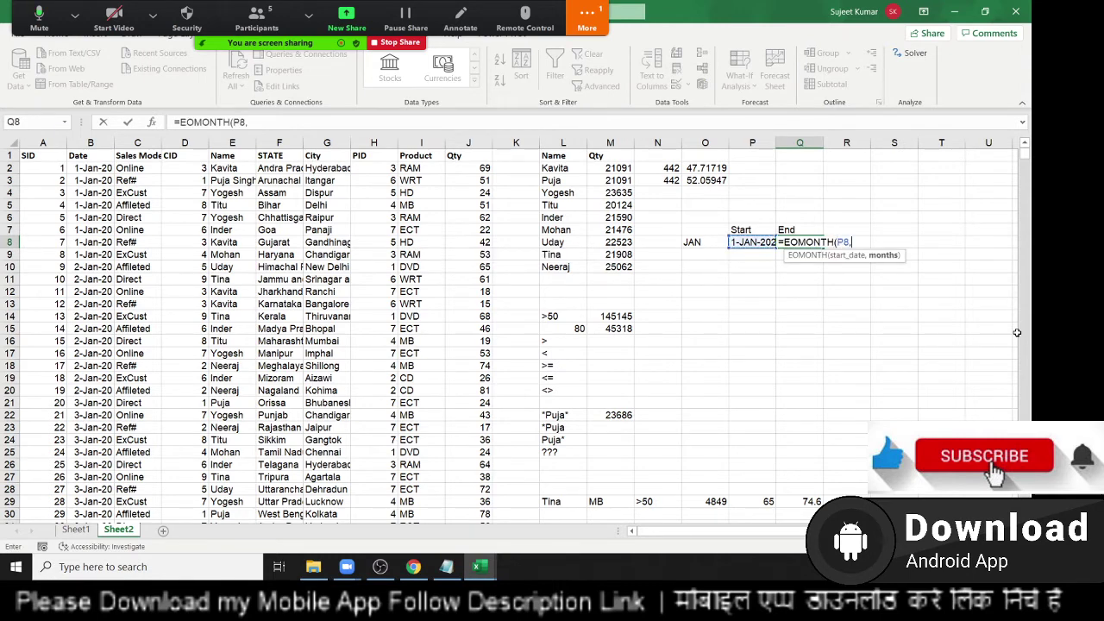
text(0)
key(ctrl+Return)
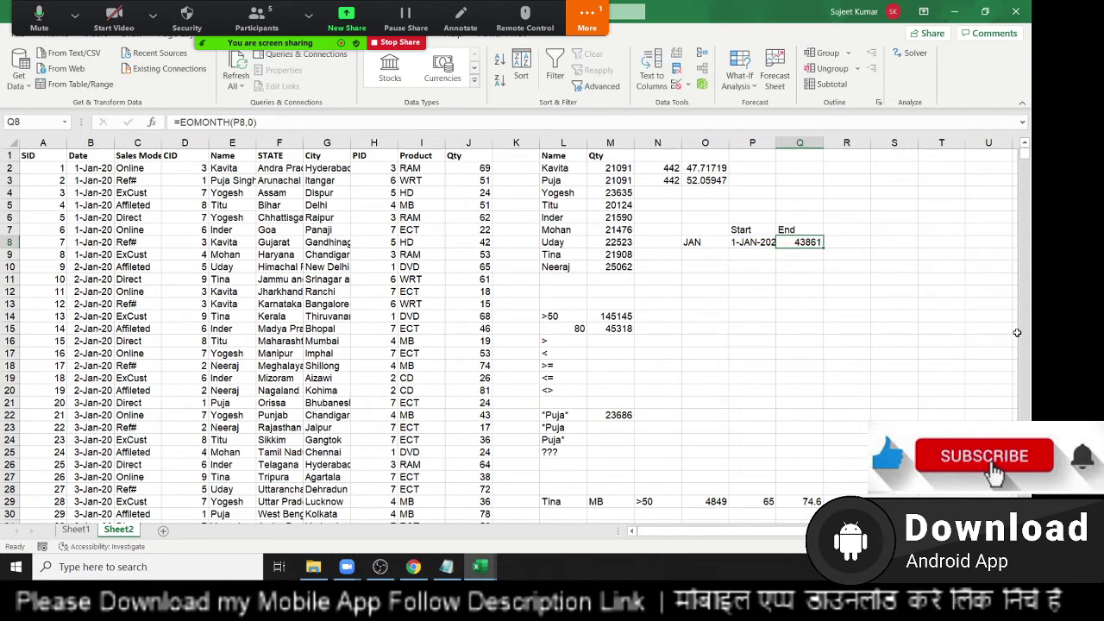
key(ctrl+shift+3)
key(Up)
key(Right)
key(Down)
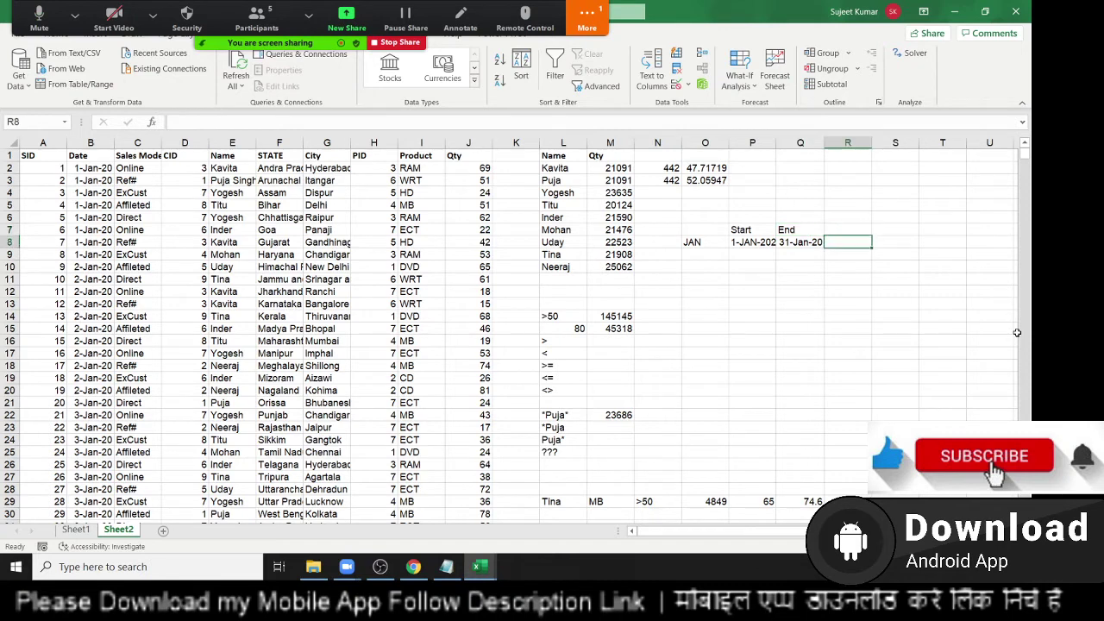
Step: In R8 begin =SUMIFS(J:J,B:B,">="&P8,B:B, summing Qty from the Start date onward
text(=sum)
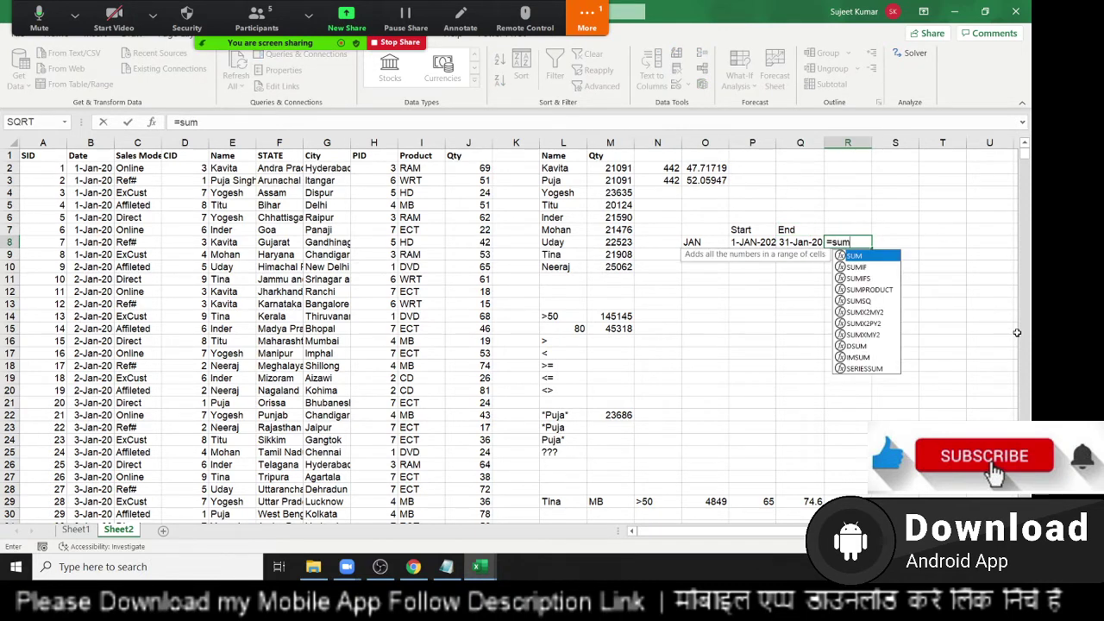
key(Down)
key(Tab)
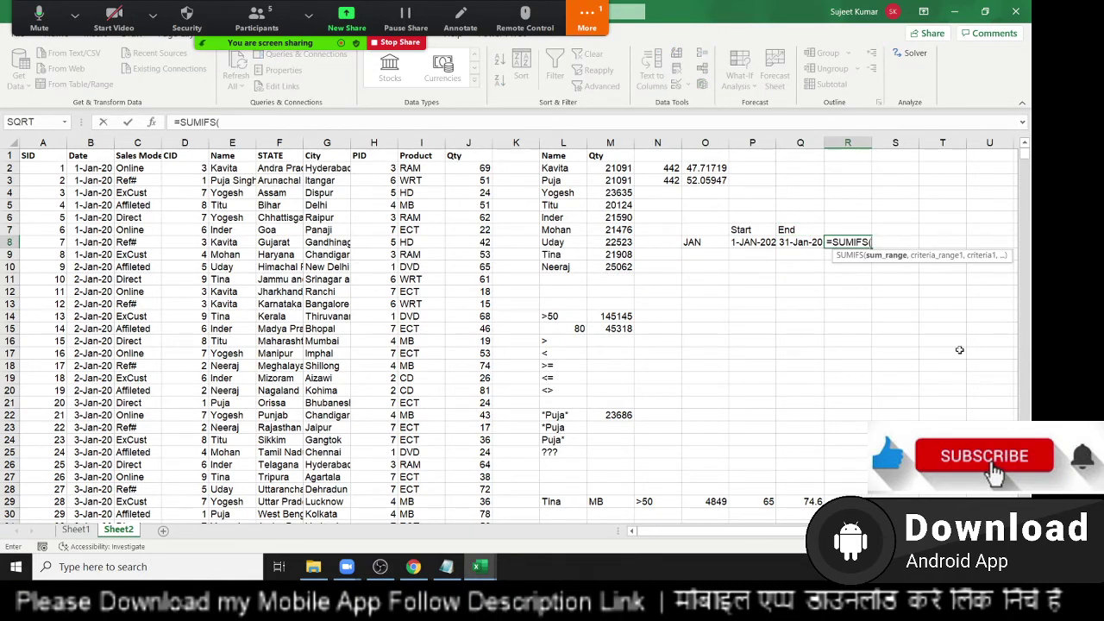
click(464, 143)
text(,)
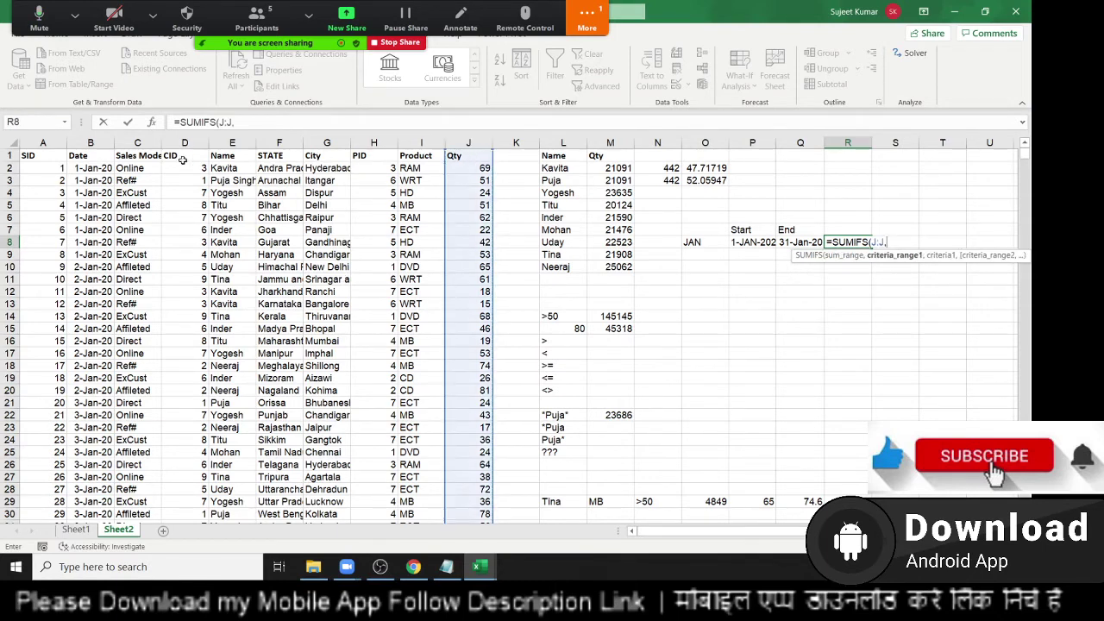
click(91, 142)
text(,">)
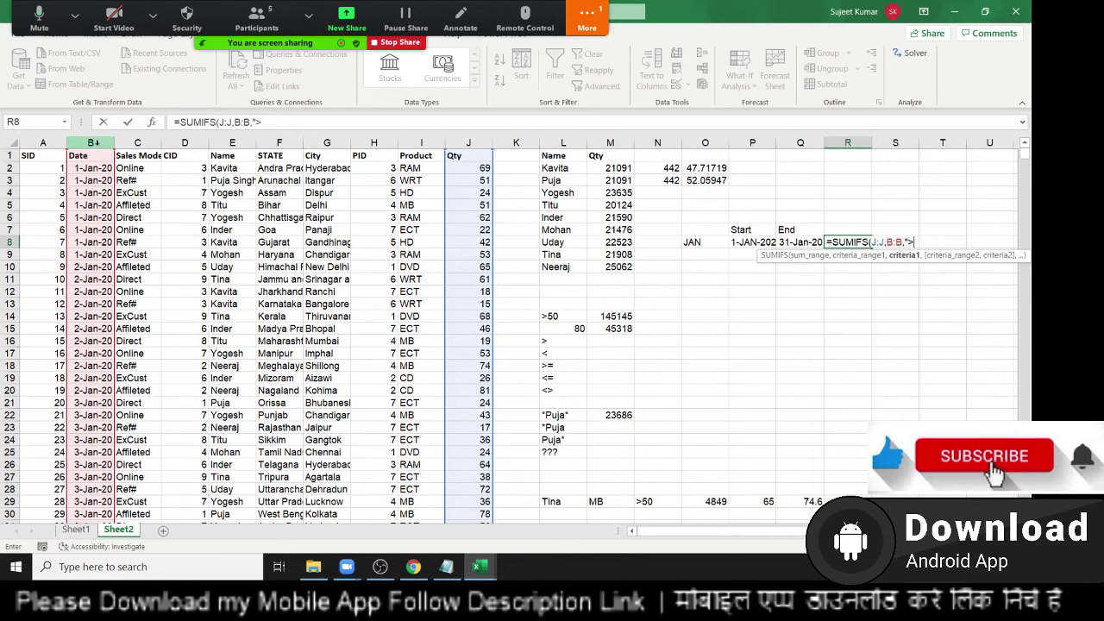
text("&)
click(734, 244)
text(,)
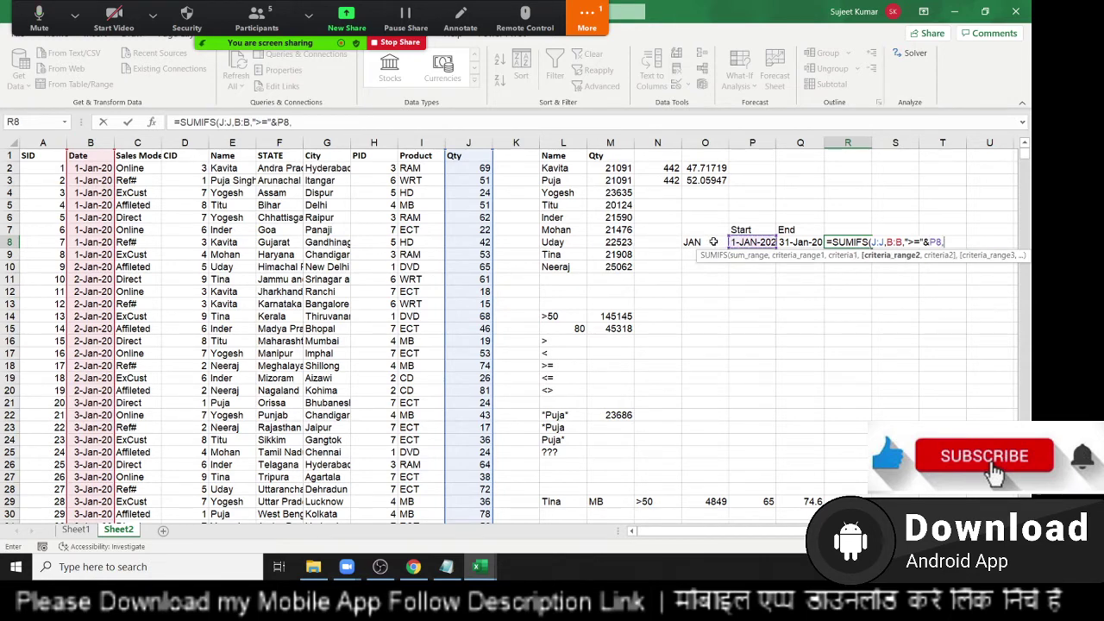
click(79, 143)
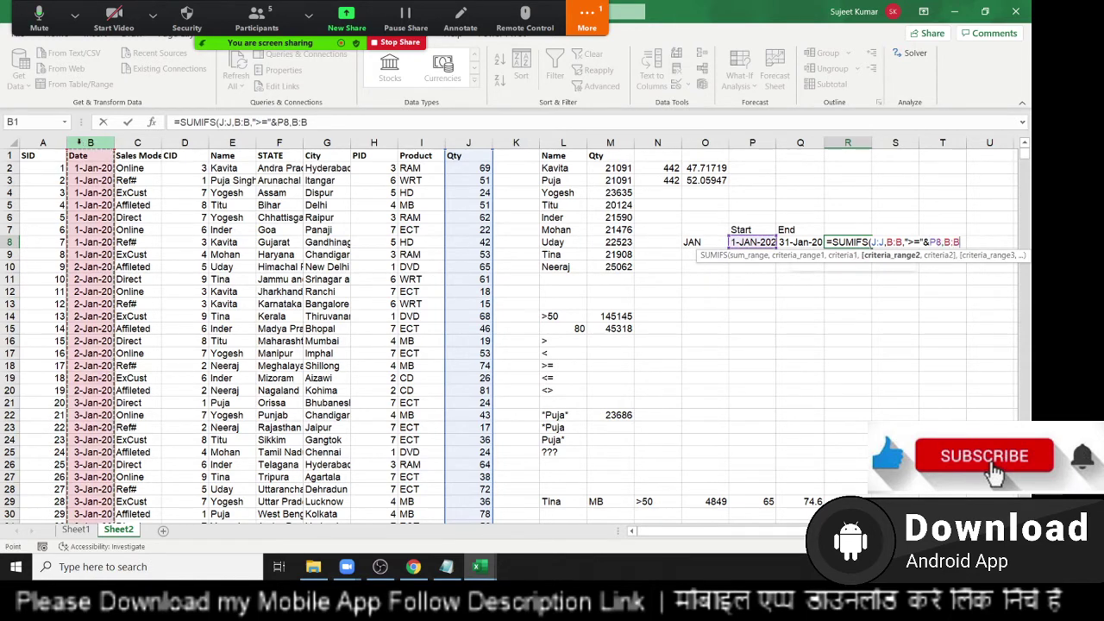
text(,"<="&)
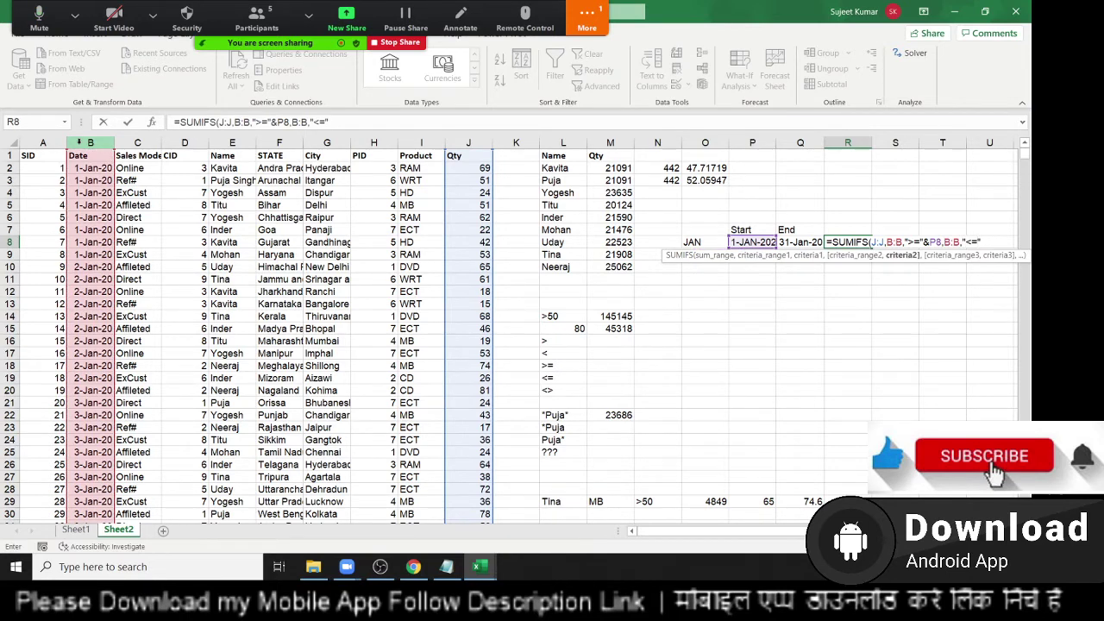
Step: Complete R8's SUMIFS with the Q8 end date as the upper bound (17059), then review it
text(&)
click(798, 242)
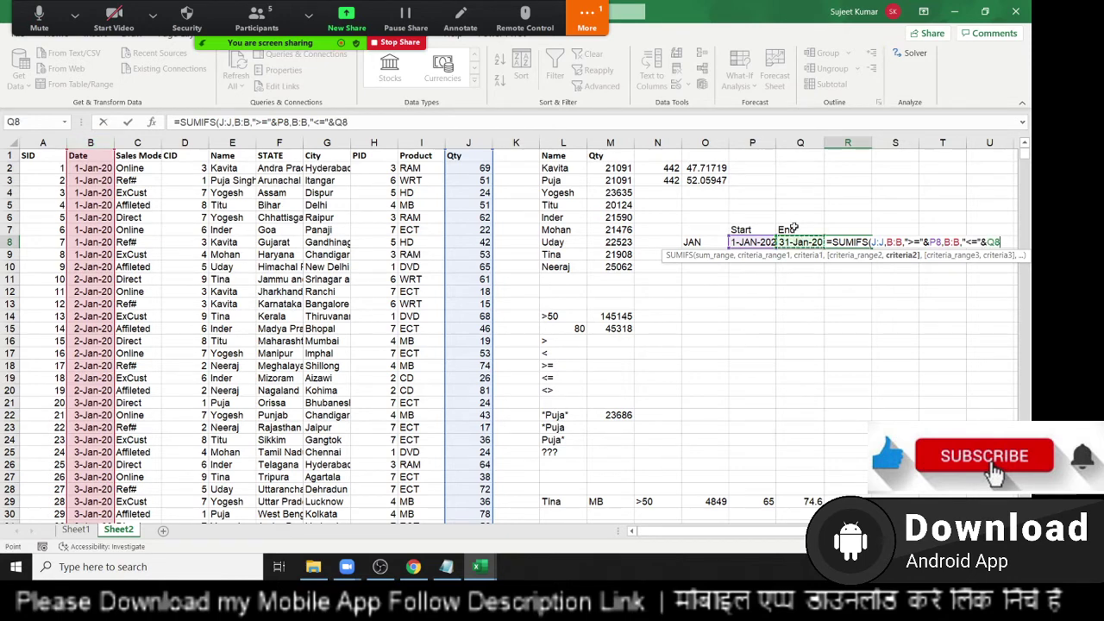
key(Return)
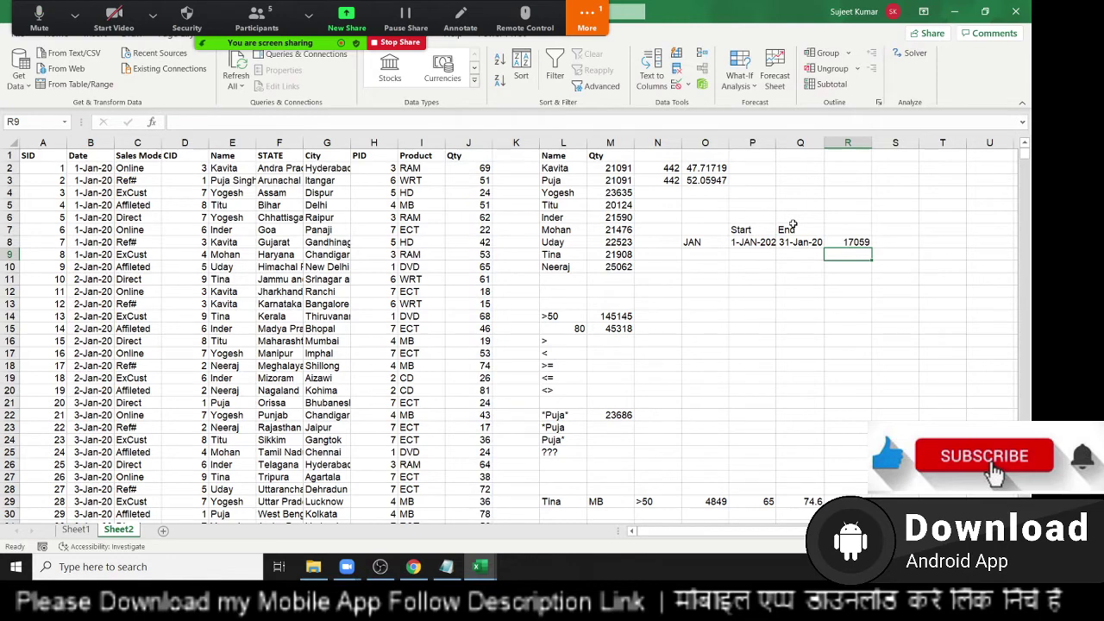
key(Up)
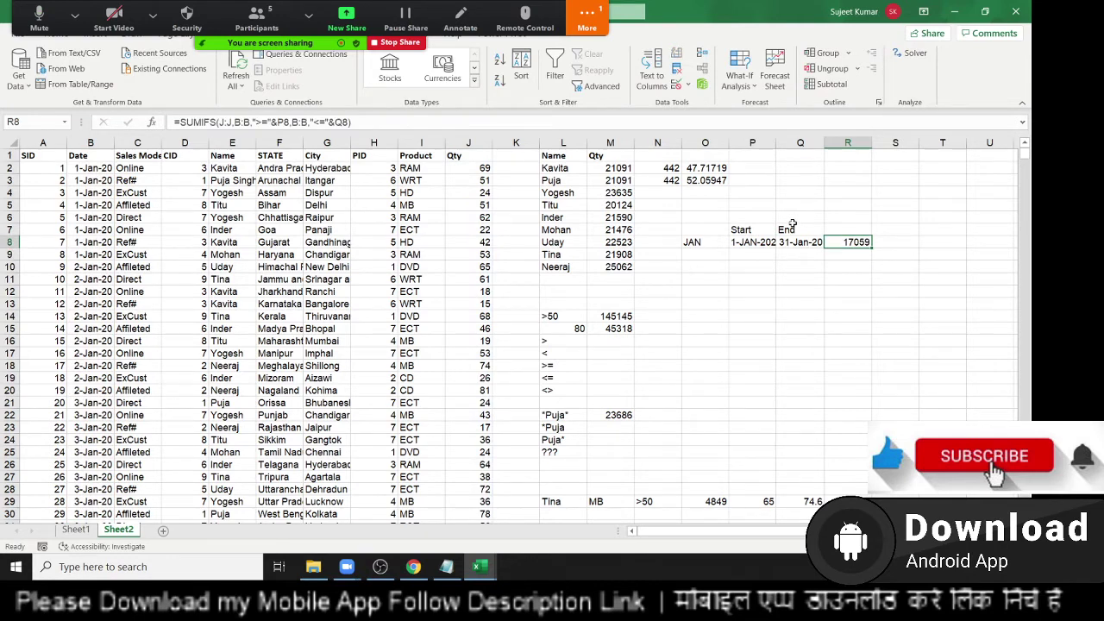
key(Left)
key(Right)
Step: Copy the Qty values from column J into column A of a new Sheet3
drag(472, 156, 485, 488)
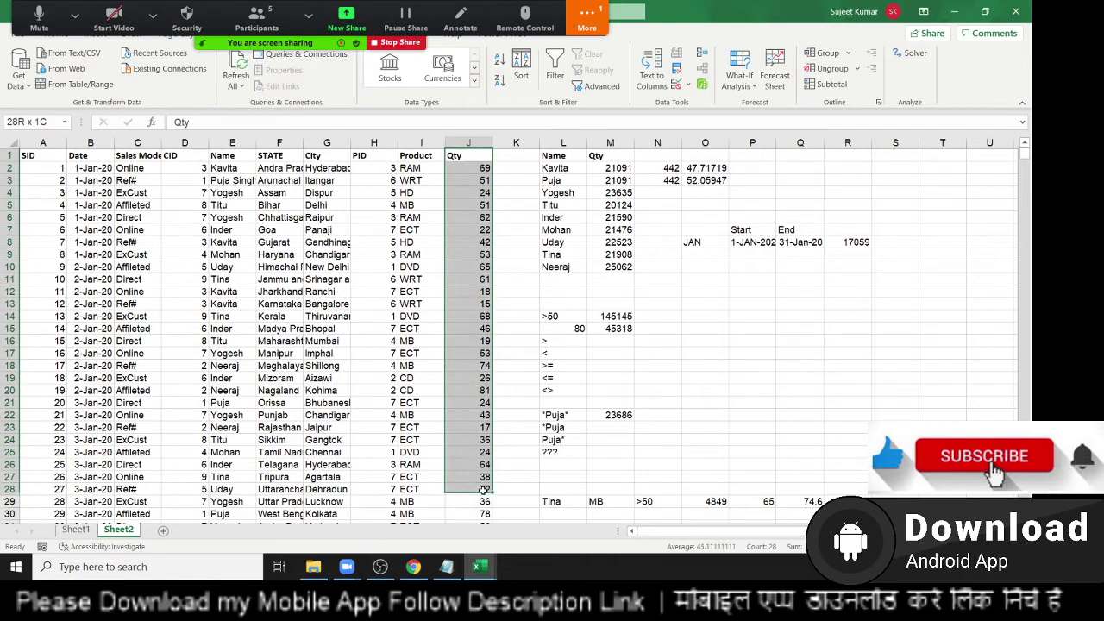
drag(485, 489, 480, 522)
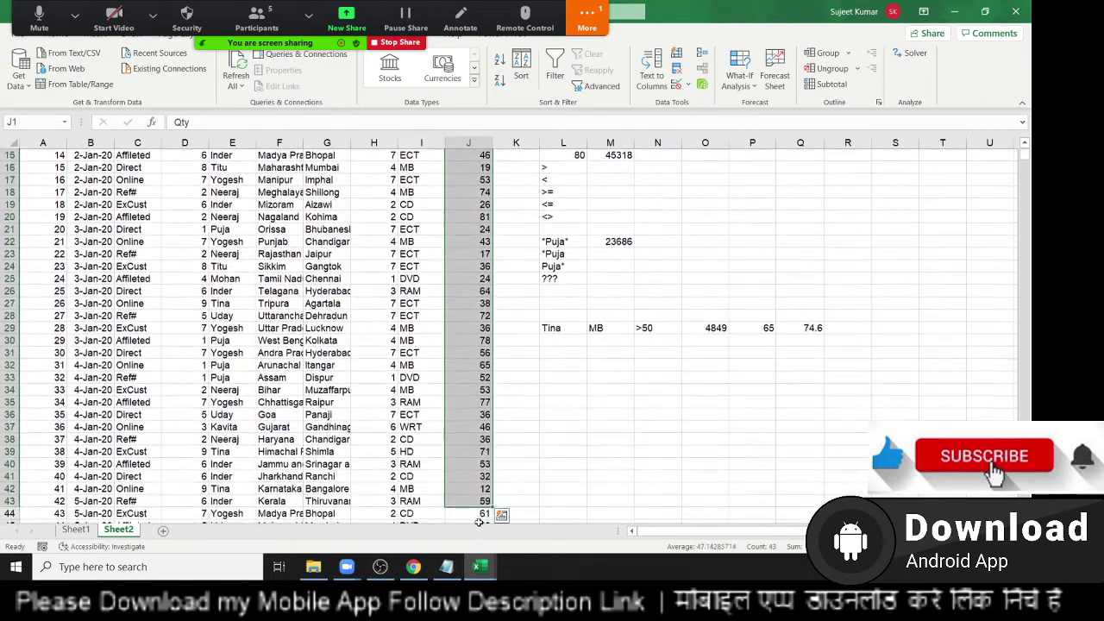
key(ctrl+c)
click(163, 530)
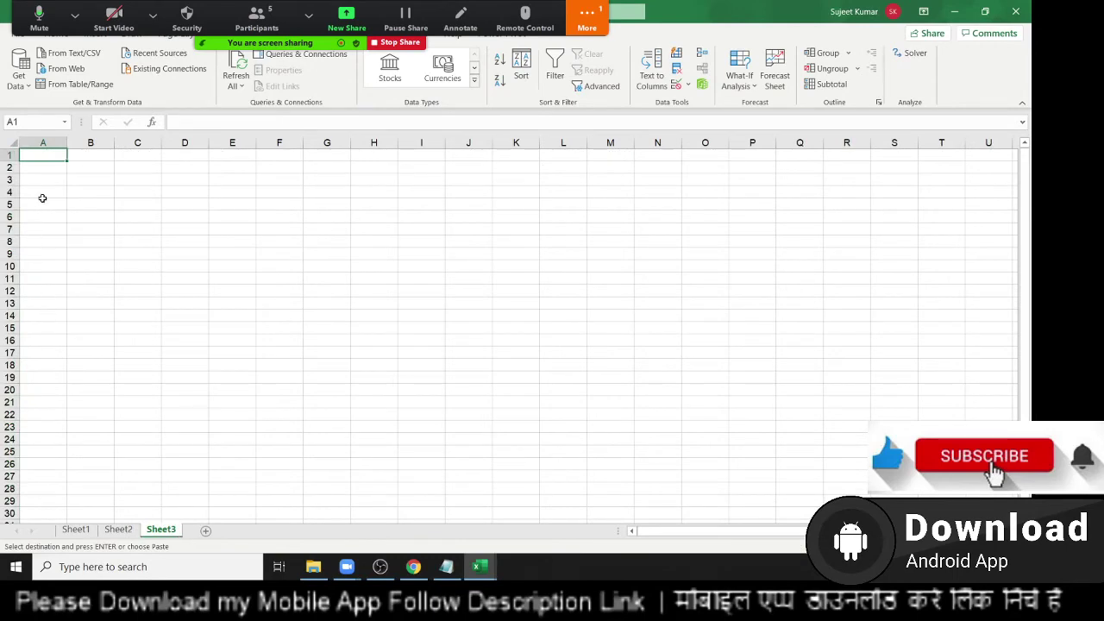
key(ctrl+v)
scroll(131, 268, down, 6)
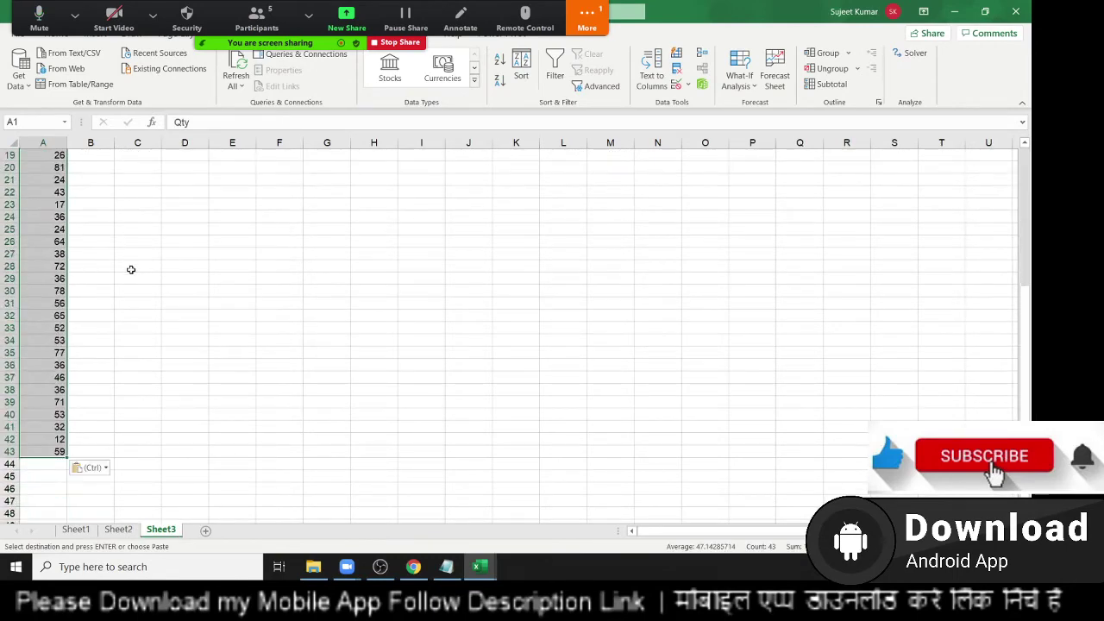
scroll(131, 268, up, 6)
Step: Enter =MAX(A:A) in C5 to get the maximum Qty, 81
click(157, 205)
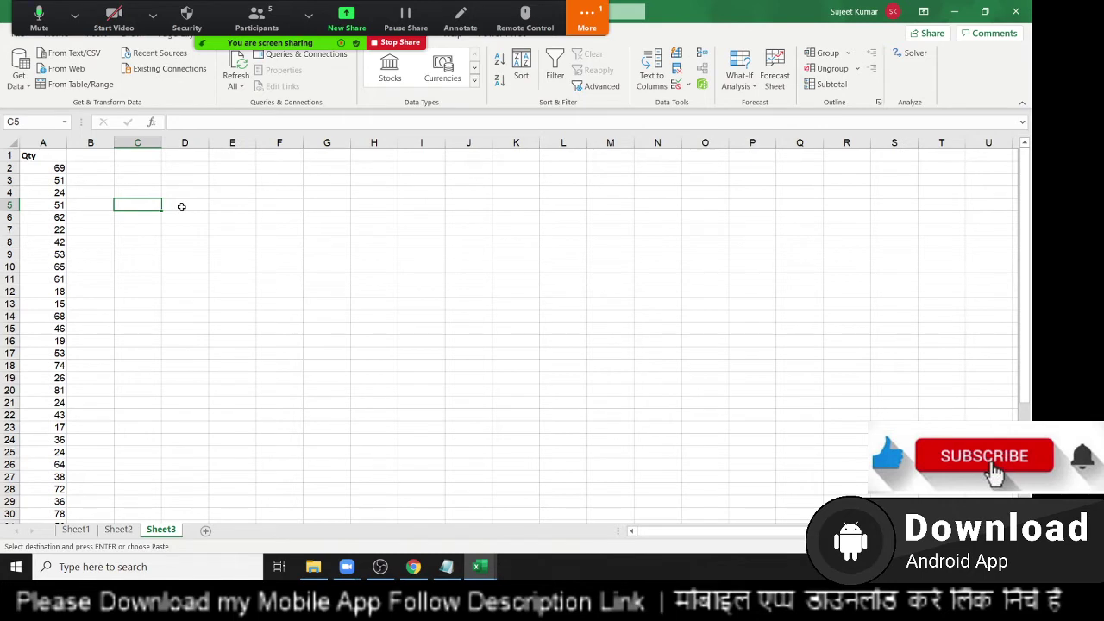
text(=max)
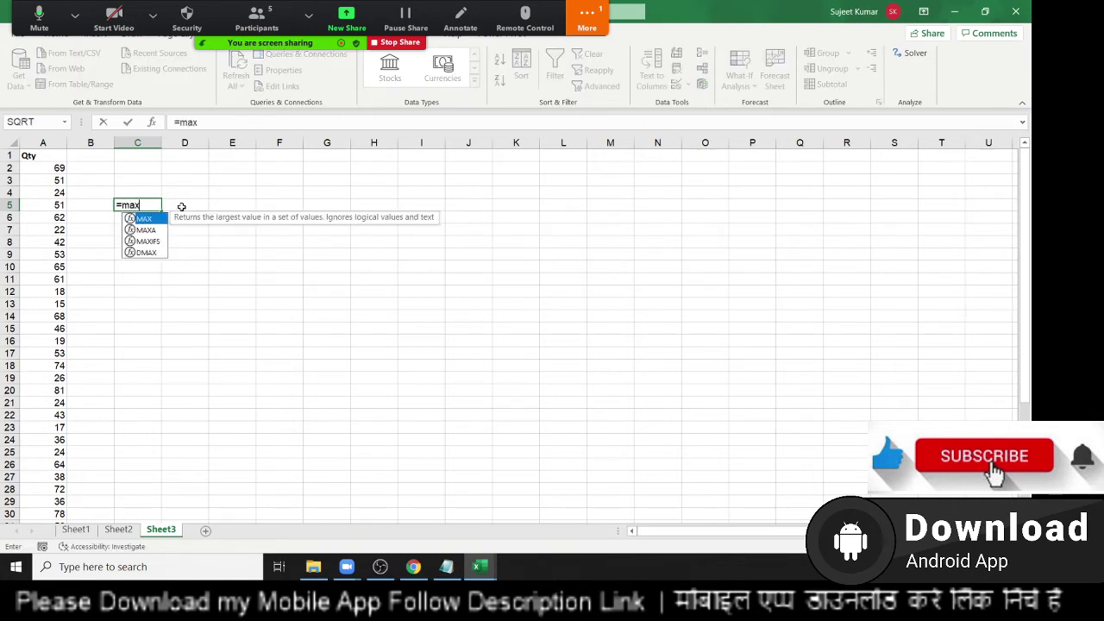
key(Down)
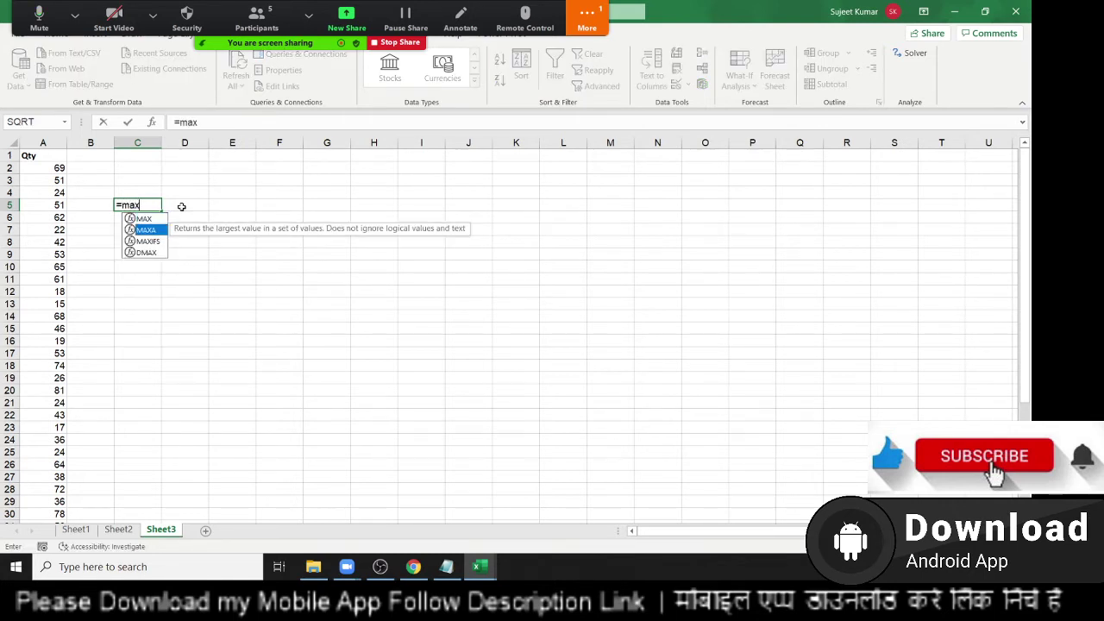
key(Up)
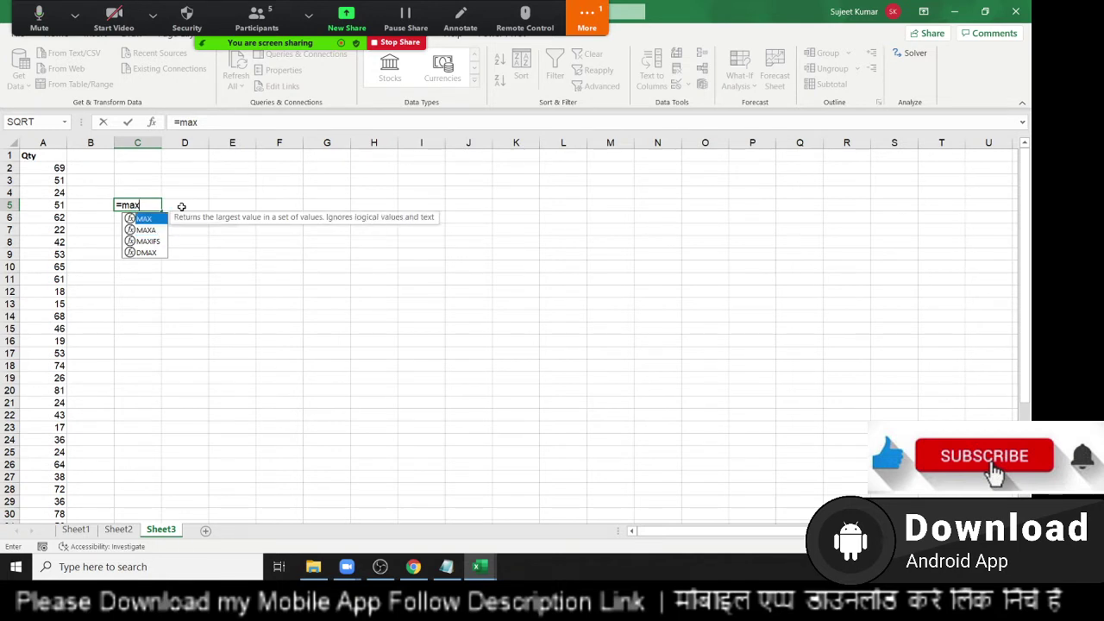
key(Tab)
key(Left)
key(Left)
key(ctrl+space)
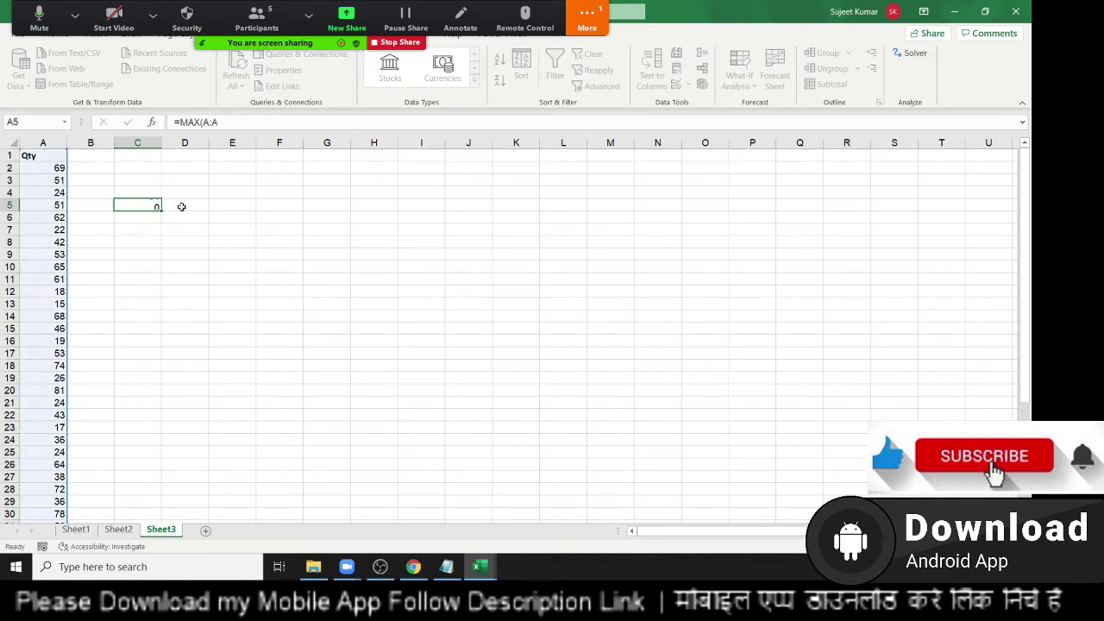
key(Return)
Step: Enter =MIN(A:A) in C6 for the minimum Qty, 12, and return to Sheet2
text(=min)
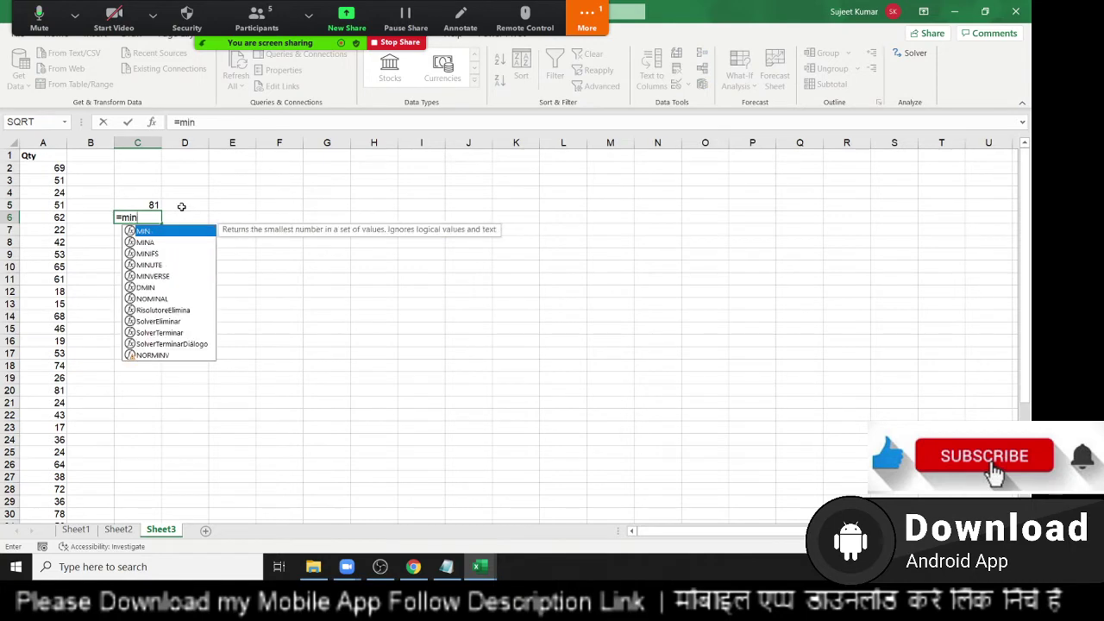
key(Tab)
key(Left)
key(Left)
key(ctrl+space)
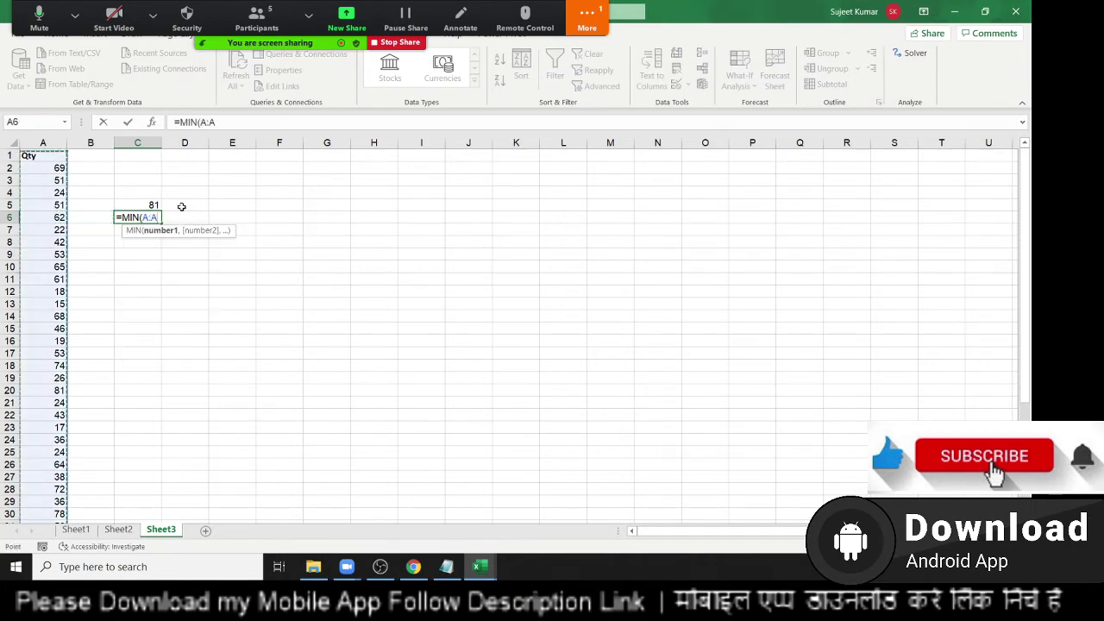
key(Return)
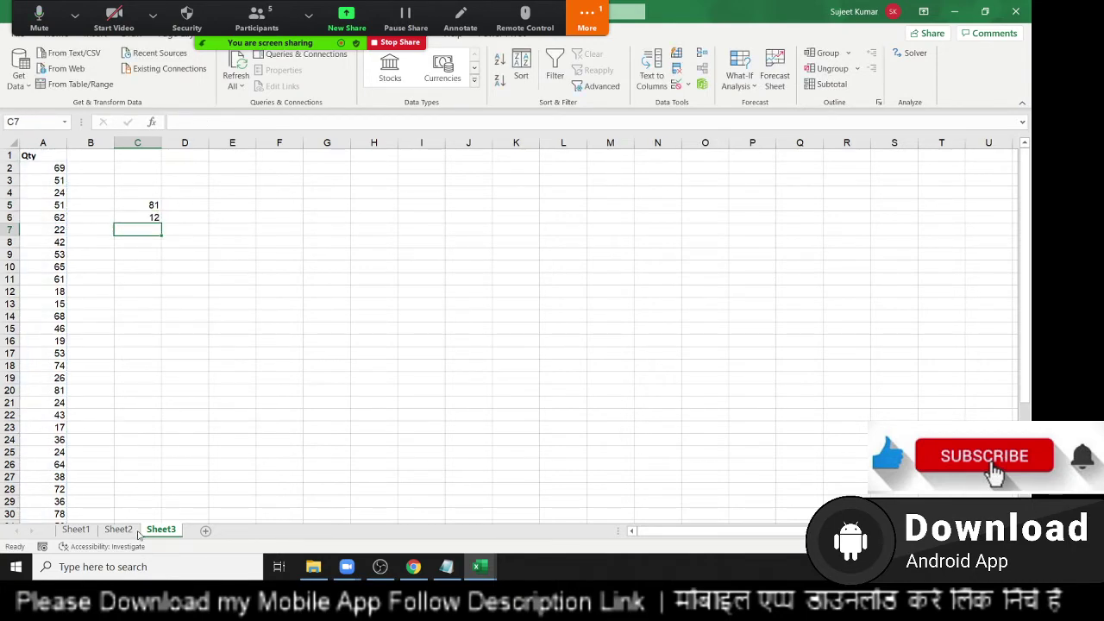
click(135, 530)
Step: Review the SUMIF formula in M2, then insert and remove a blank row above the data
scroll(634, 293, up, 1)
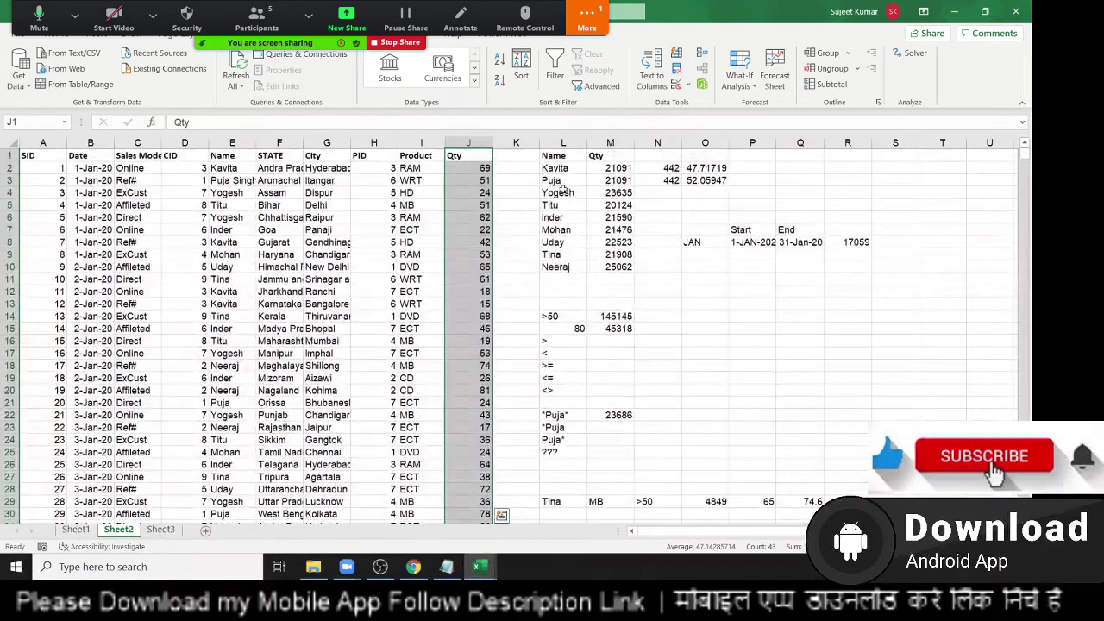
click(599, 167)
click(753, 169)
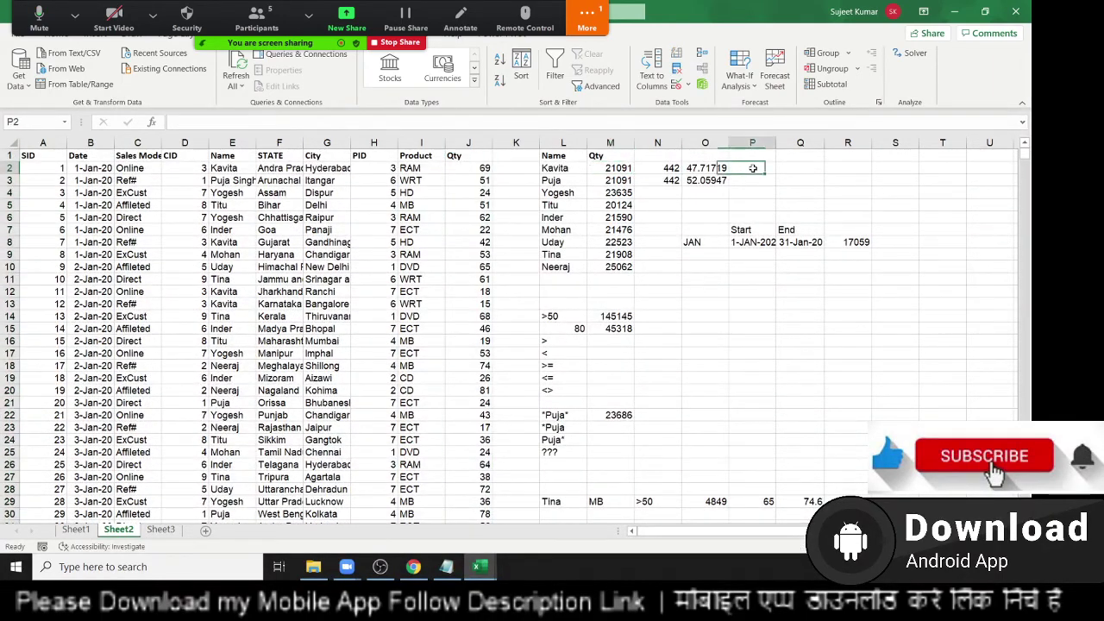
click(562, 157)
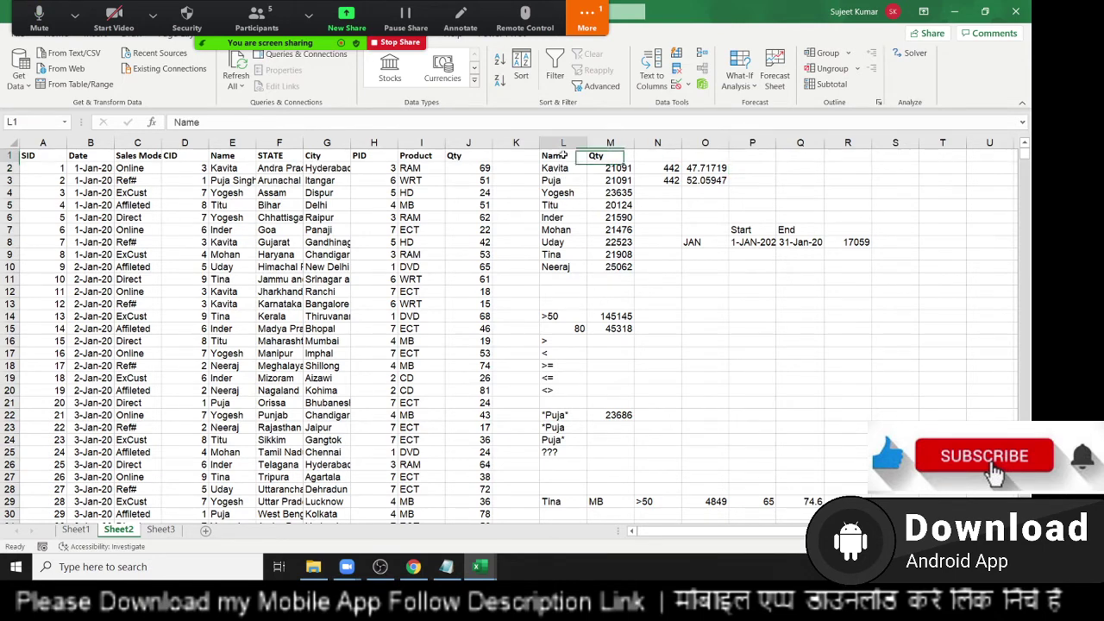
key(shift+space)
key(ctrl+shift+plus)
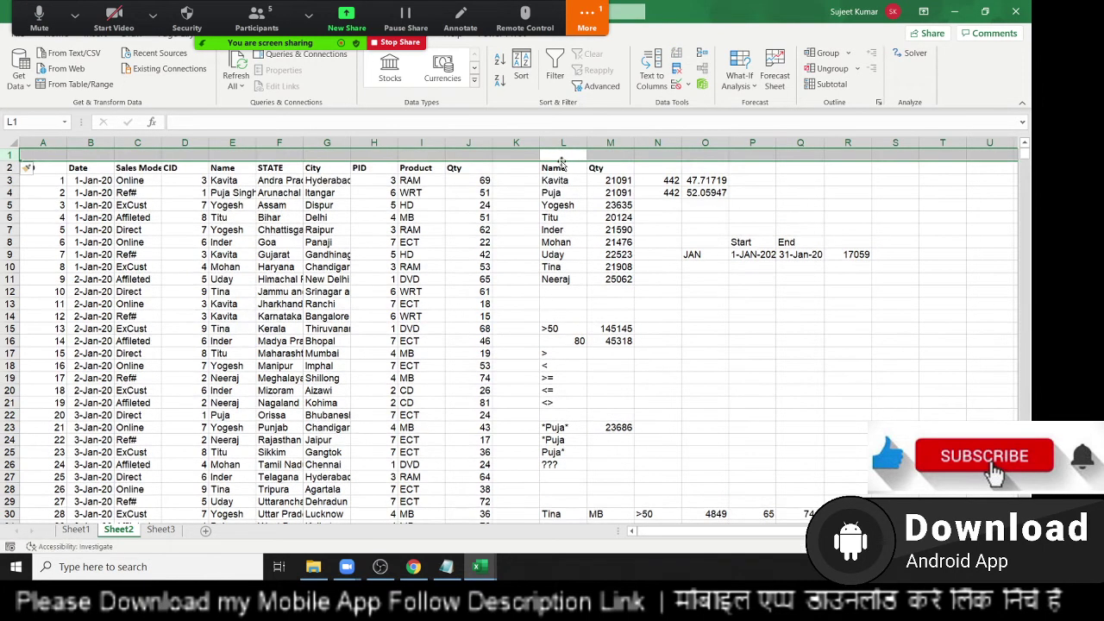
key(ctrl+minus)
Step: Insert a blank column at N beside the name list
click(565, 168)
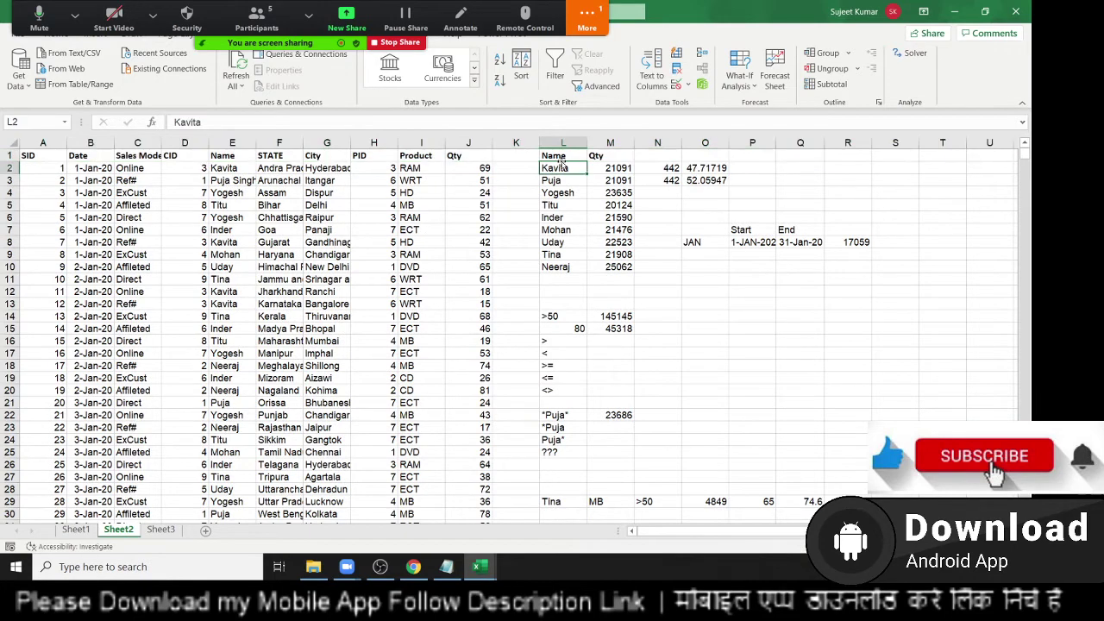
click(564, 156)
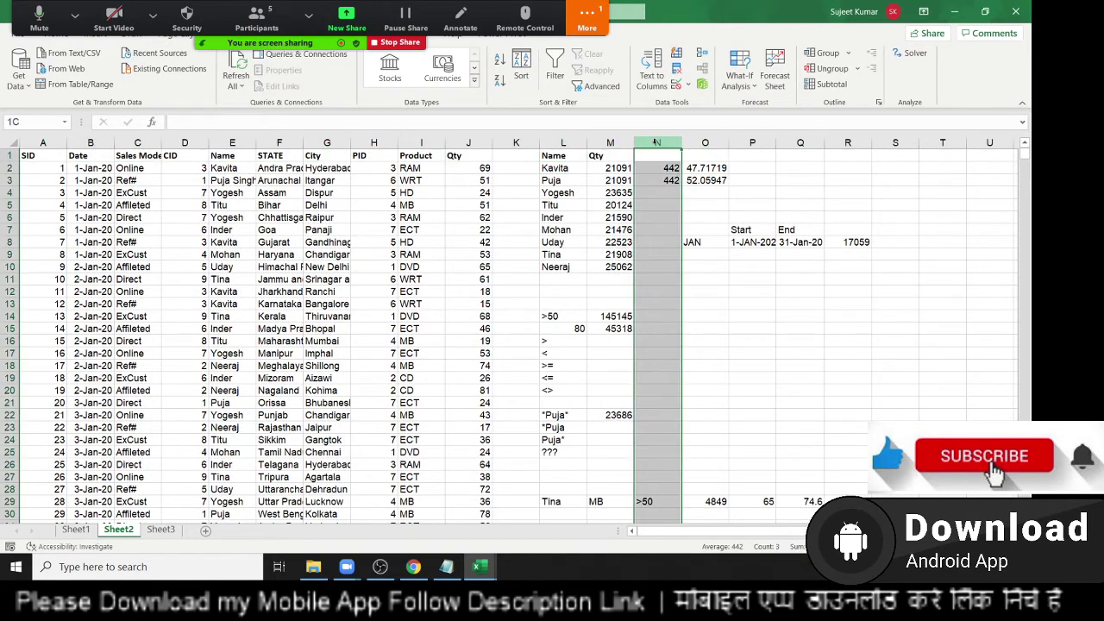
click(671, 139)
key(ctrl+shift+plus)
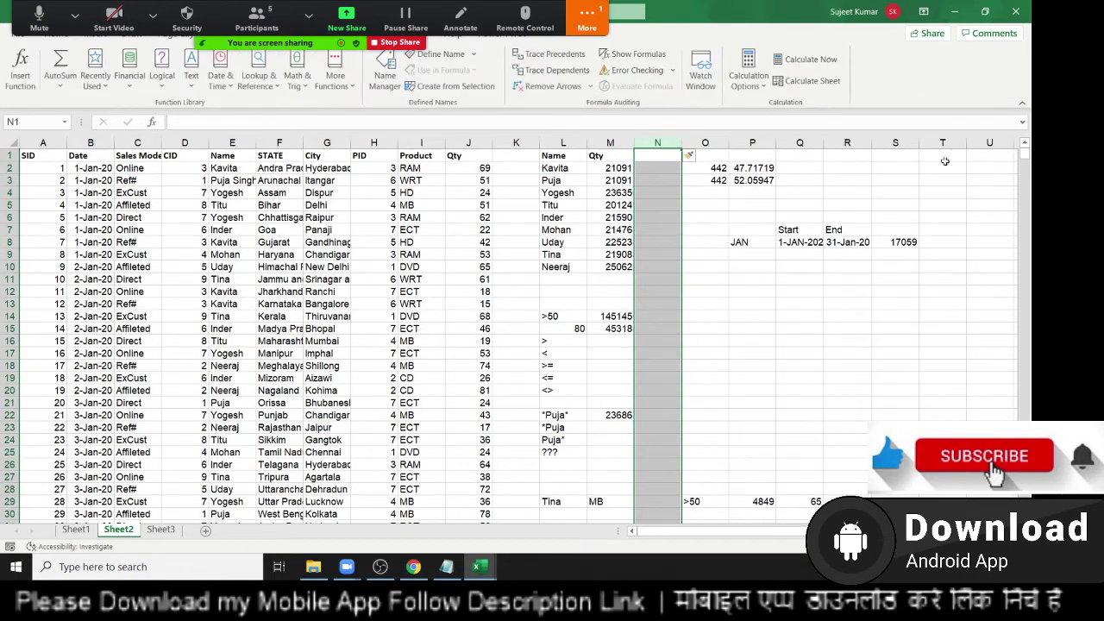
Step: Enter =MAXIFS(J:J,E:E,L2) in N2, returning 90 as Kavita's highest Qty
click(646, 171)
text(=)
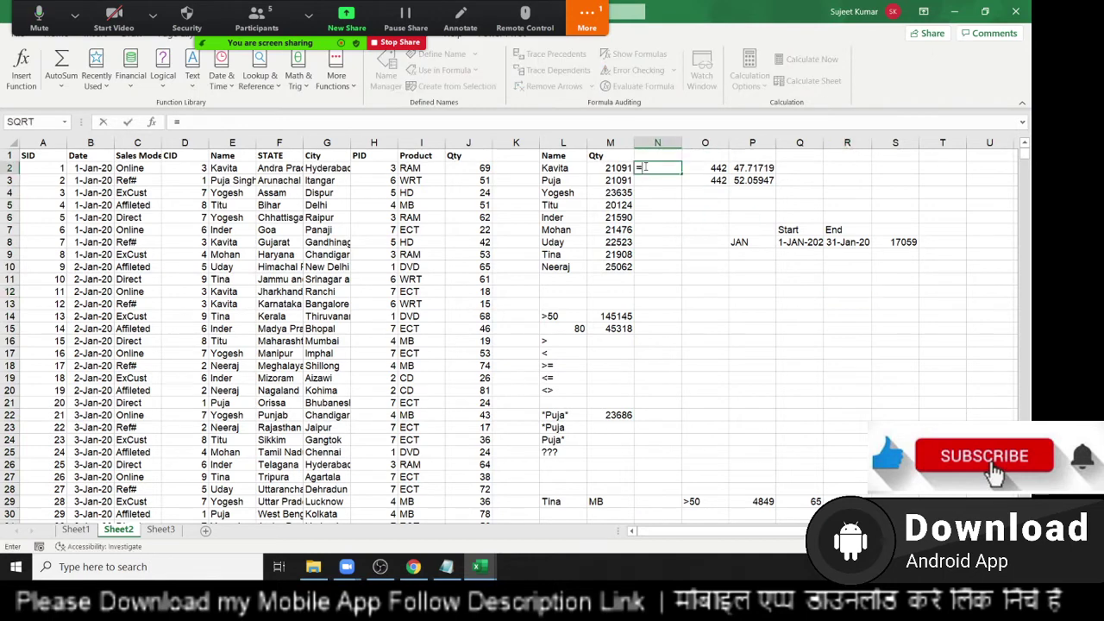
text(ma)
key(Down)
key(Down)
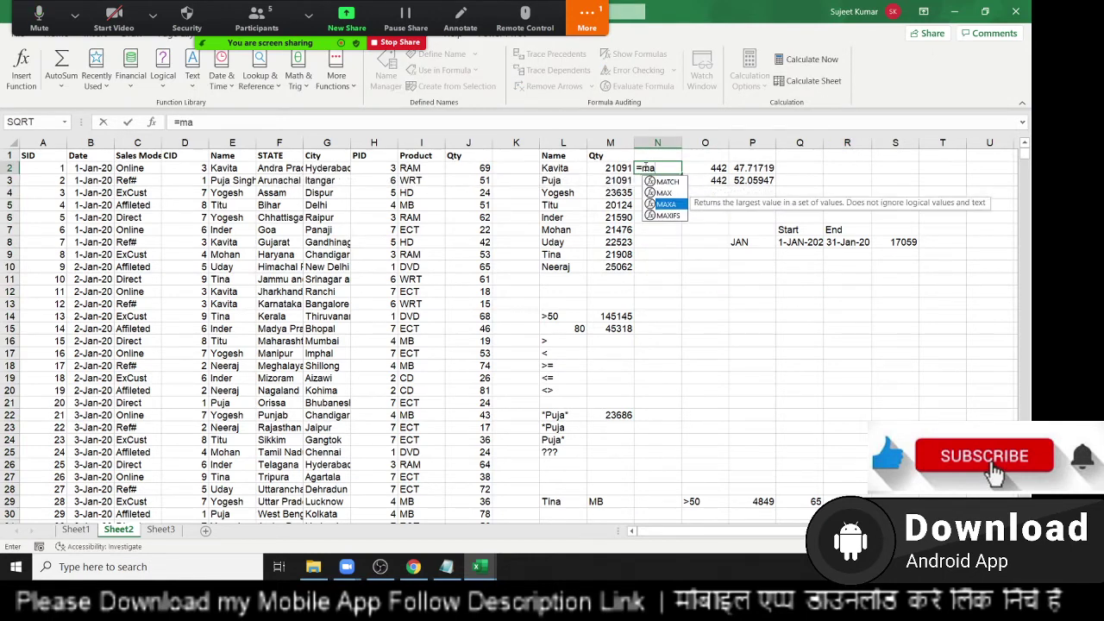
key(Down)
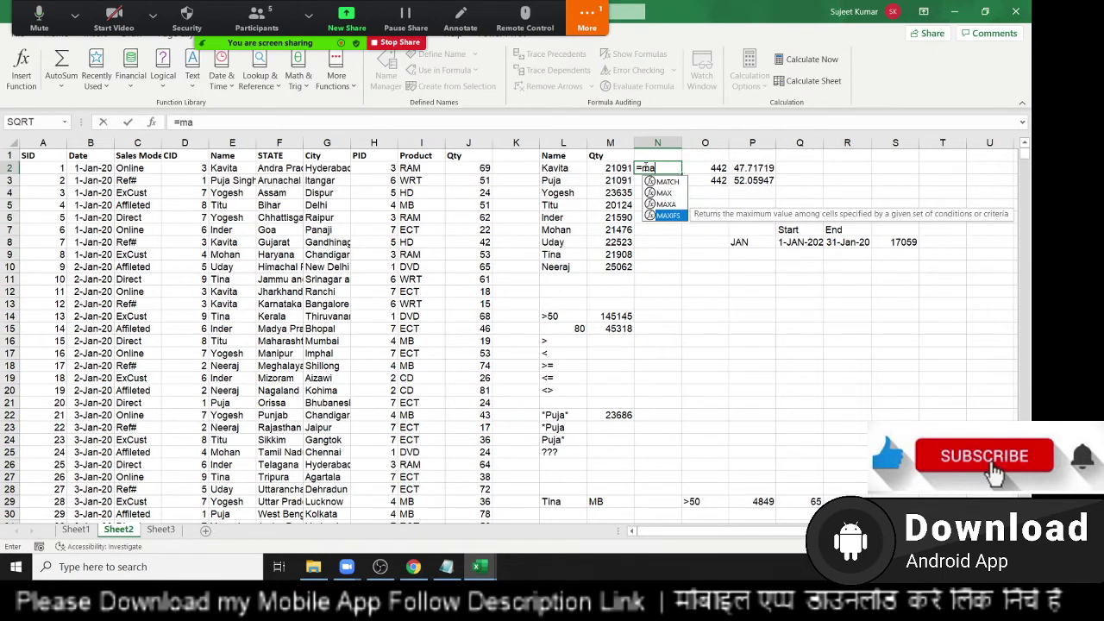
key(Tab)
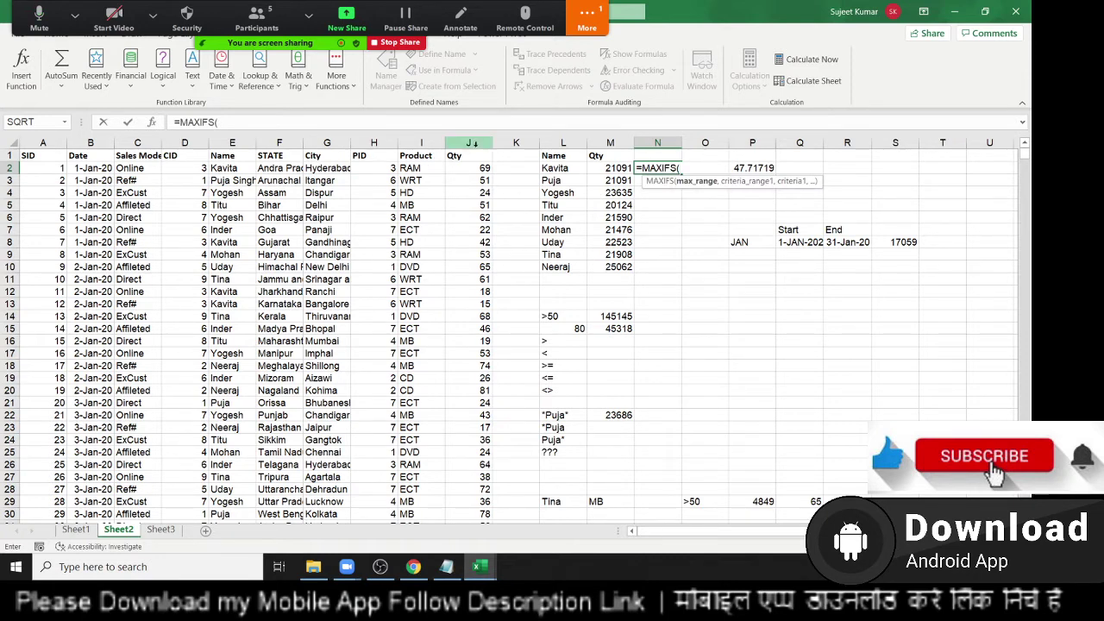
click(471, 143)
text(,)
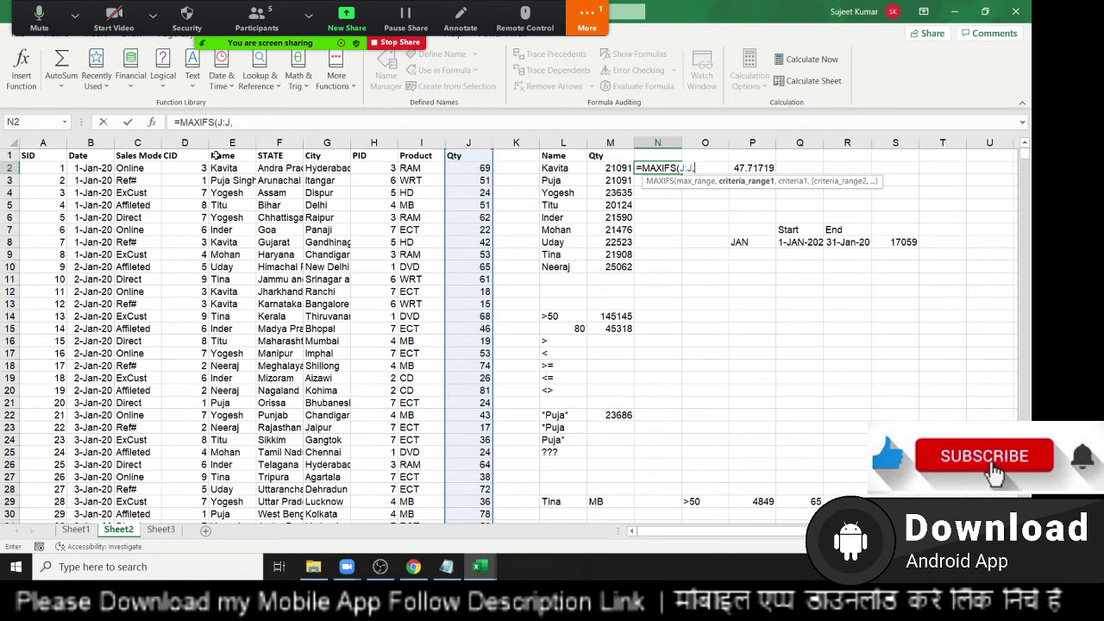
click(219, 143)
click(220, 143)
text(,)
click(553, 168)
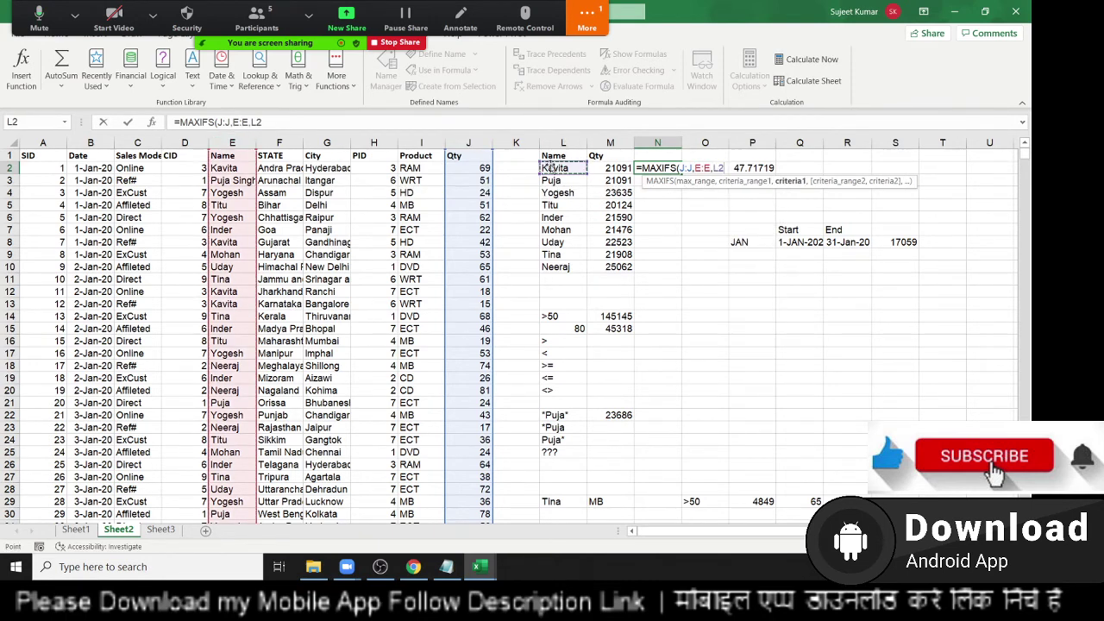
key(ctrl+Return)
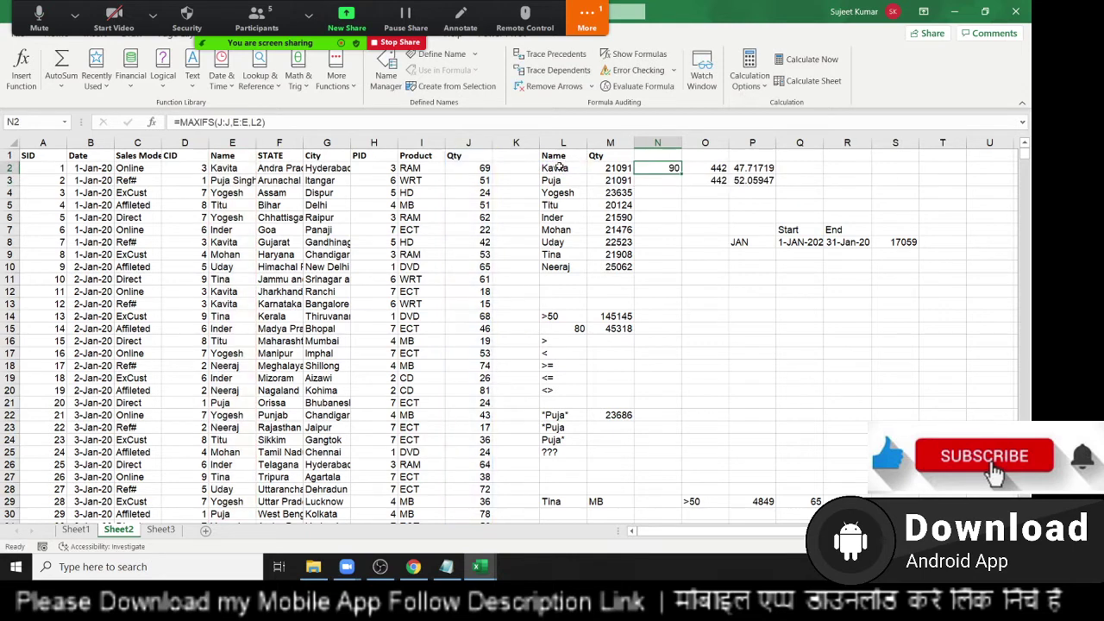
Step: Enter =MAXIFS(J:J,E:E,L3) in N3 for Puja's highest Qty
key(Down)
text(=m)
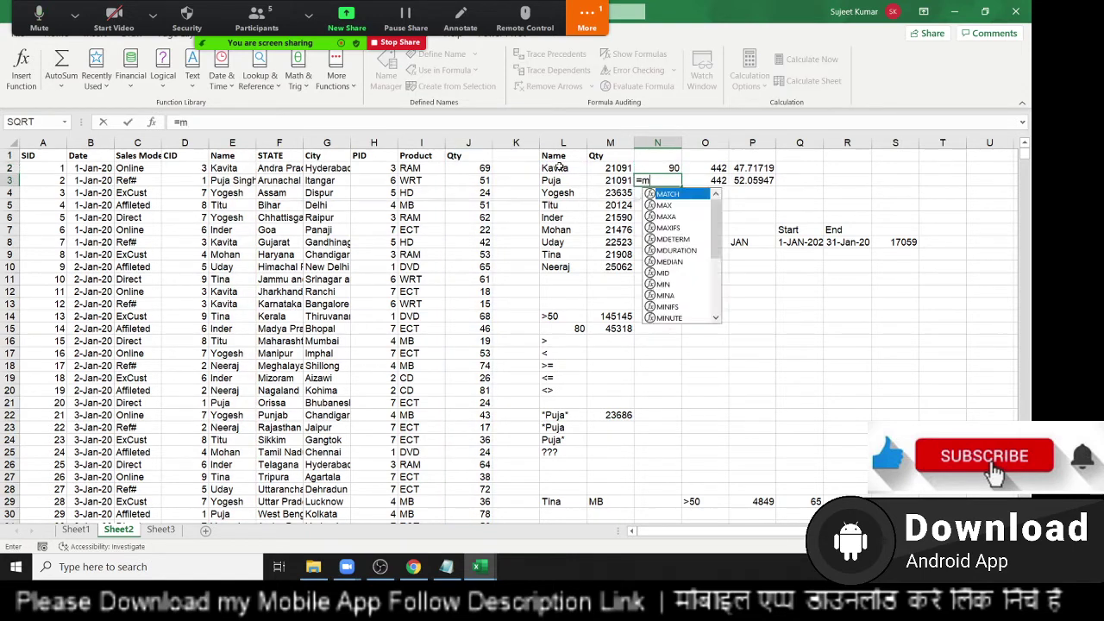
text(ax)
key(Down)
key(Down)
key(Tab)
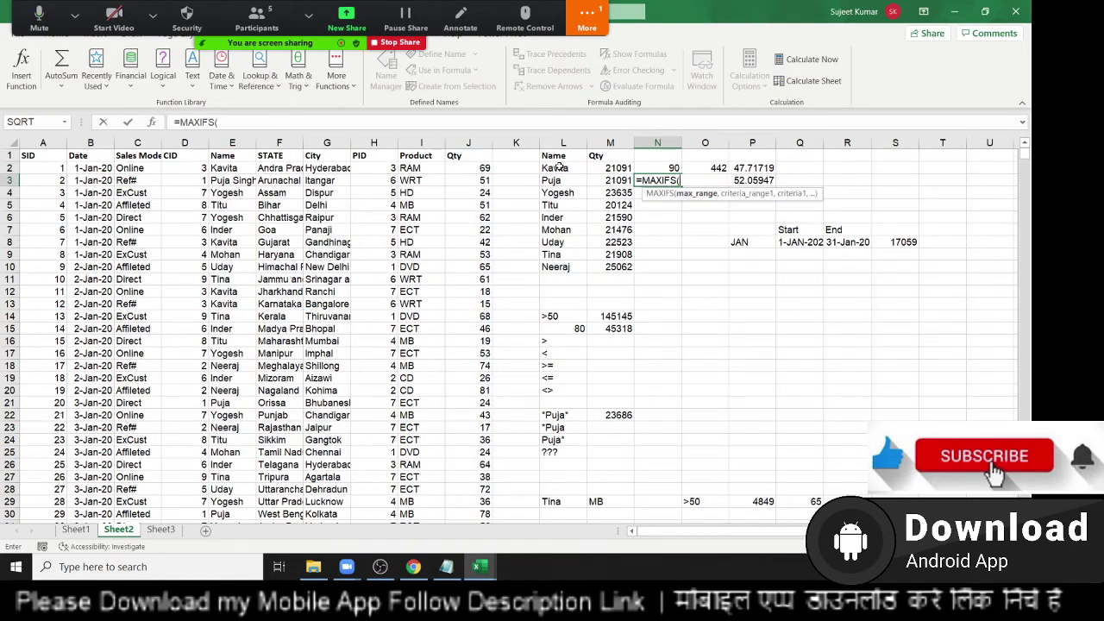
click(469, 143)
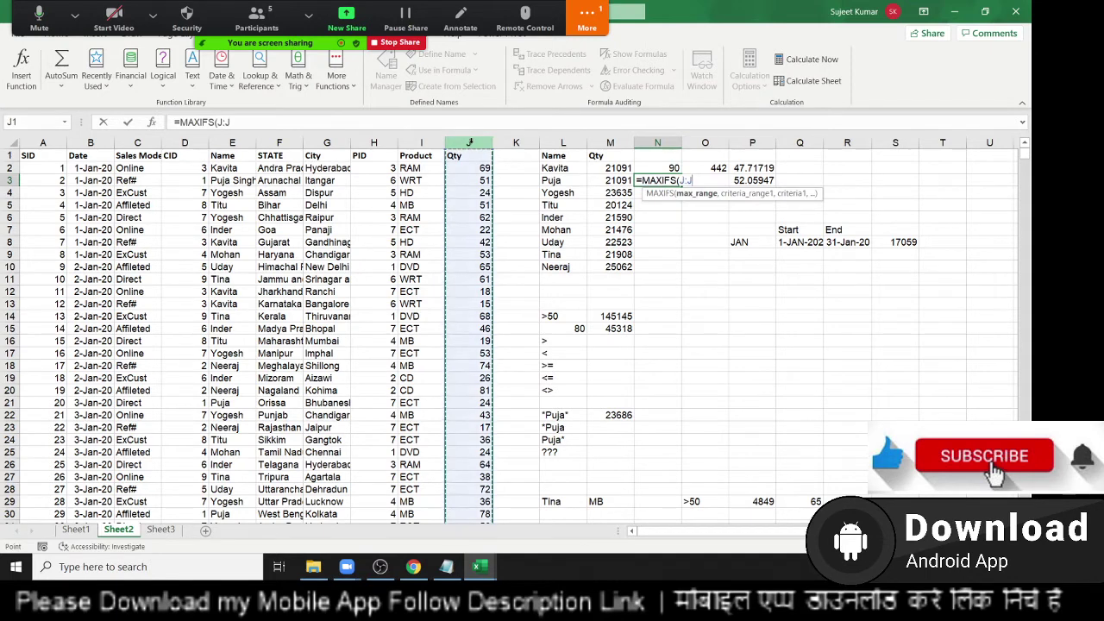
text(,)
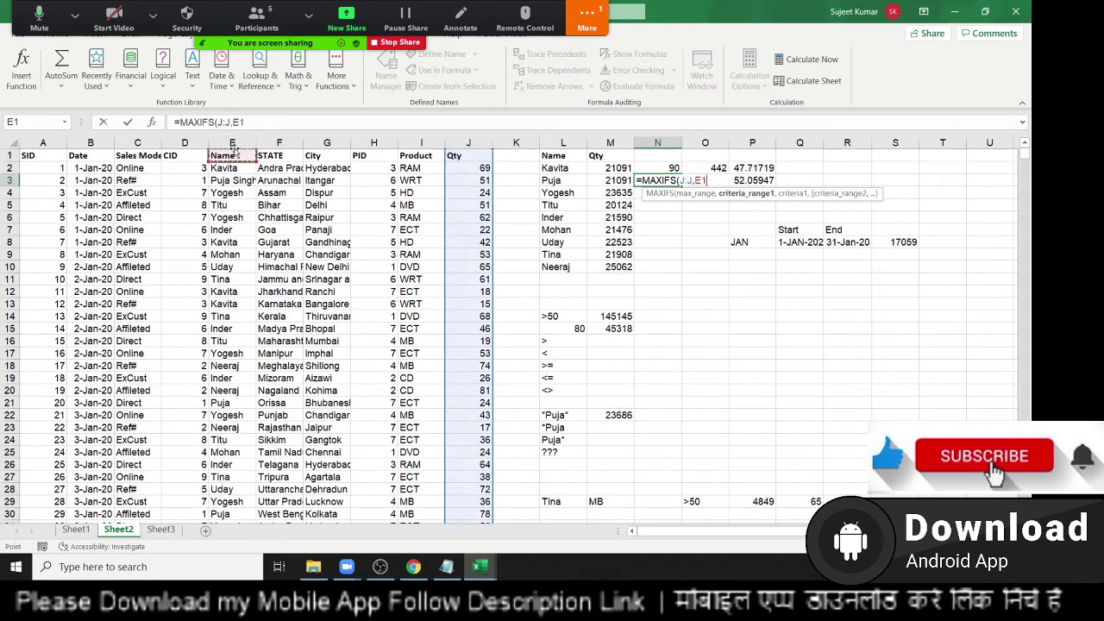
click(231, 143)
text(,)
click(561, 175)
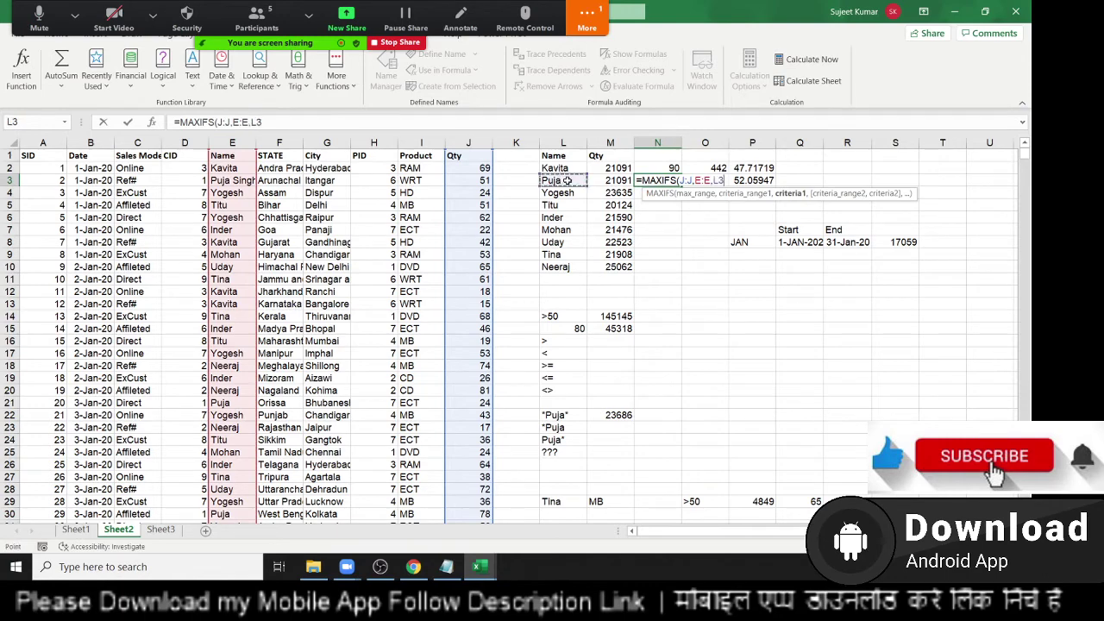
key(Return)
scroll(874, 399, down, 4)
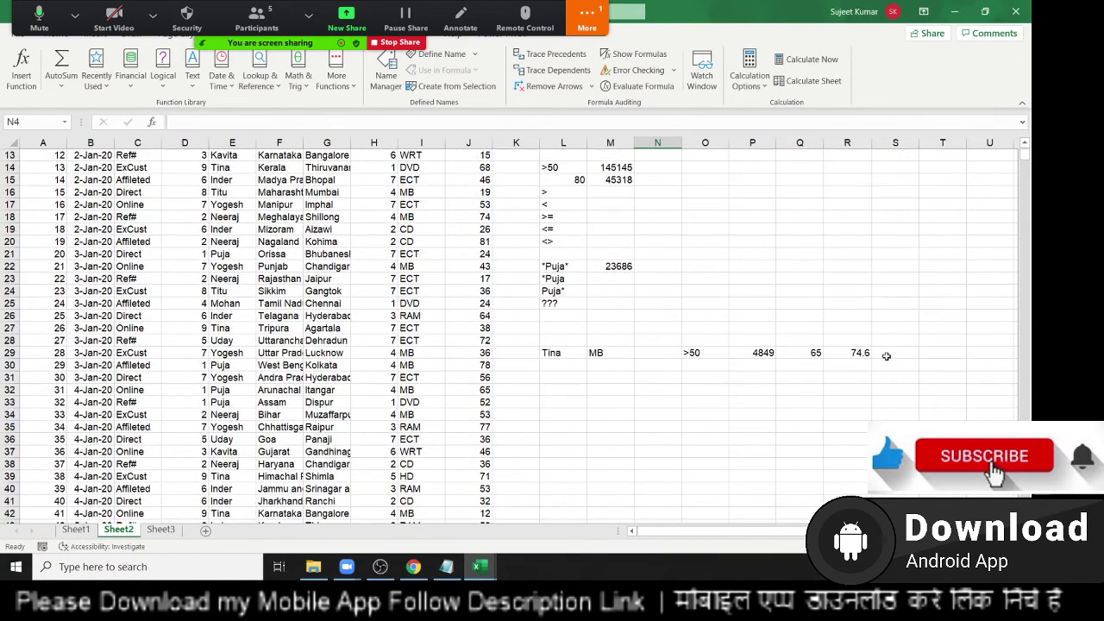
Step: Start a MAXIFS in O32 with Qty column J as max range and Name column E as first criteria range
click(658, 356)
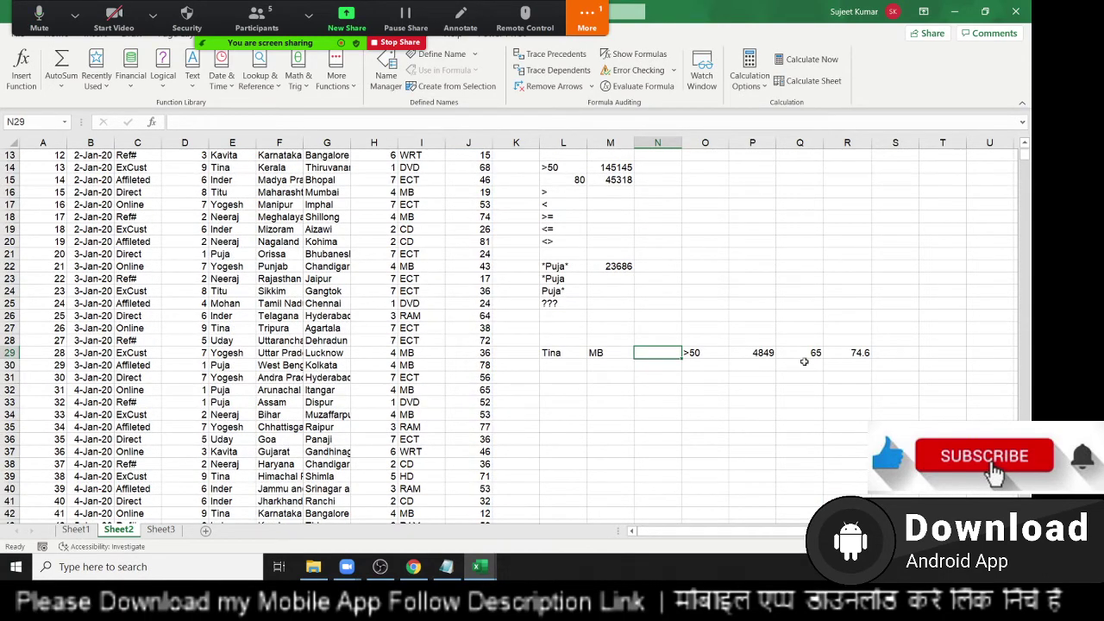
click(690, 388)
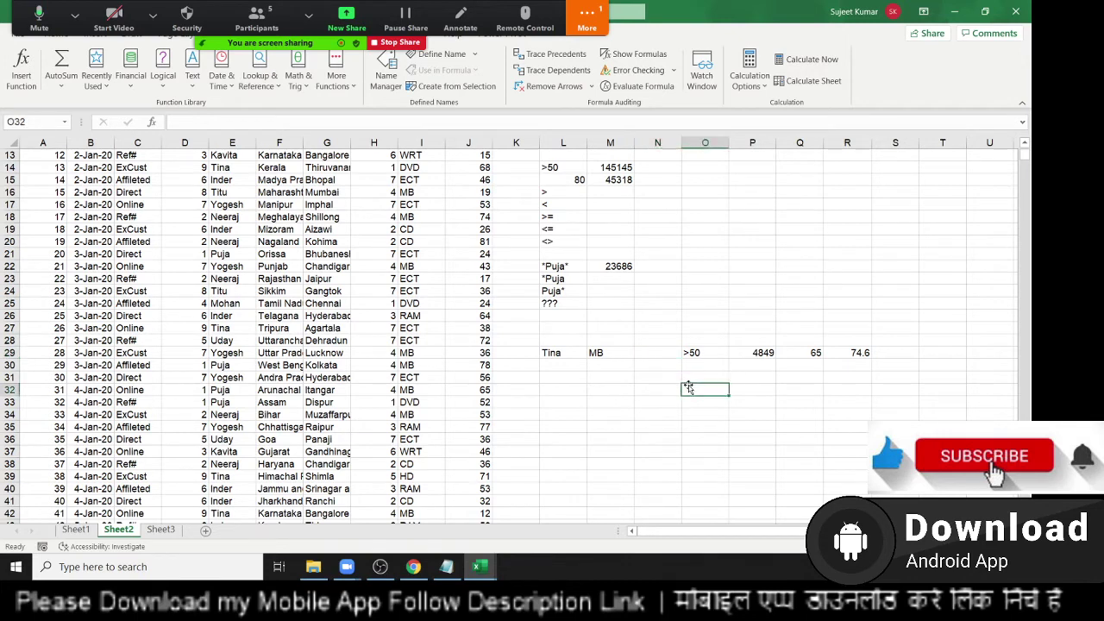
text(=ma)
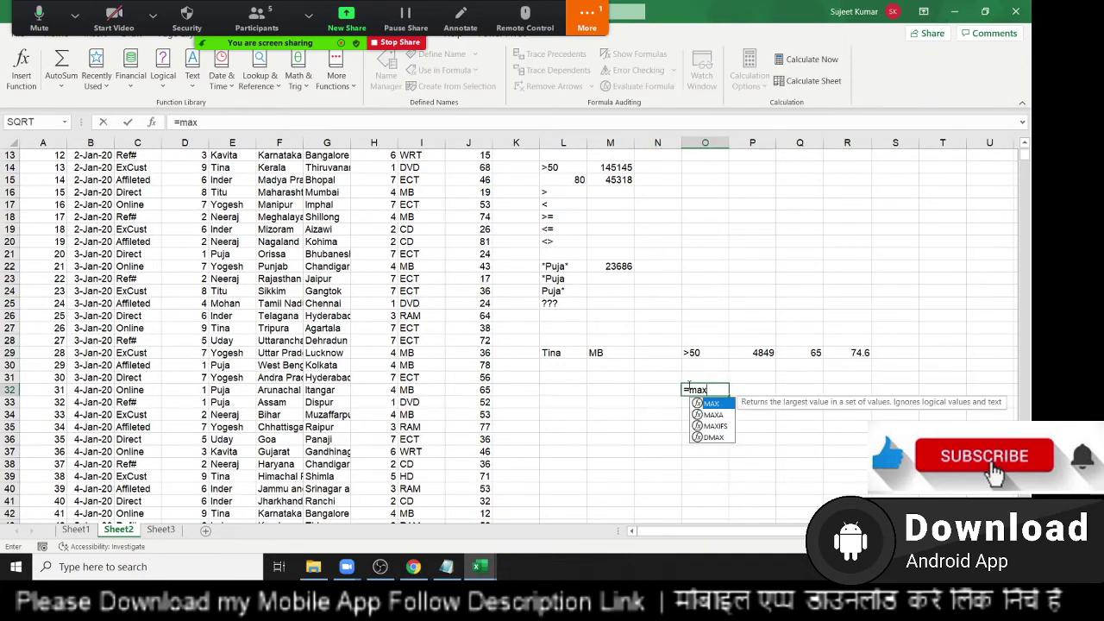
text(x)
key(Down)
key(Down)
key(Tab)
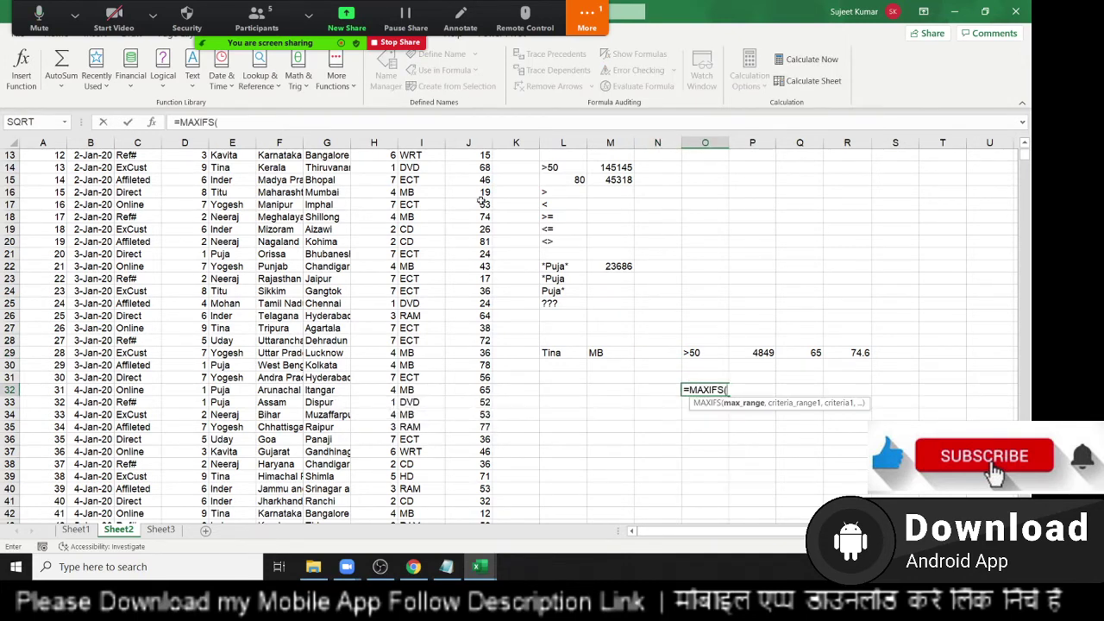
click(463, 142)
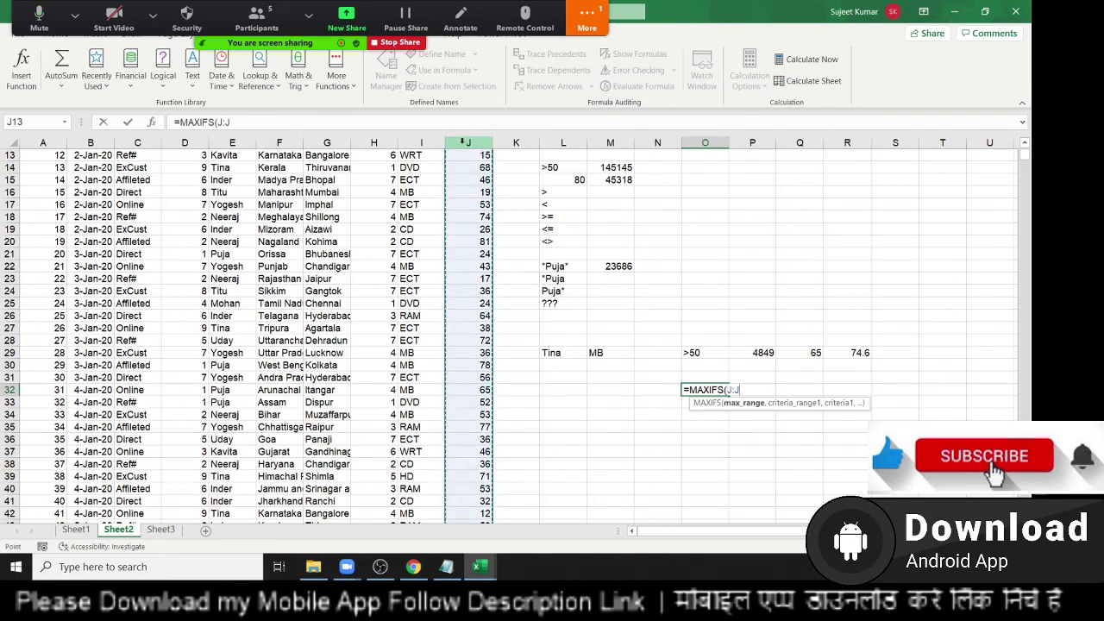
text(,)
click(232, 143)
text(,)
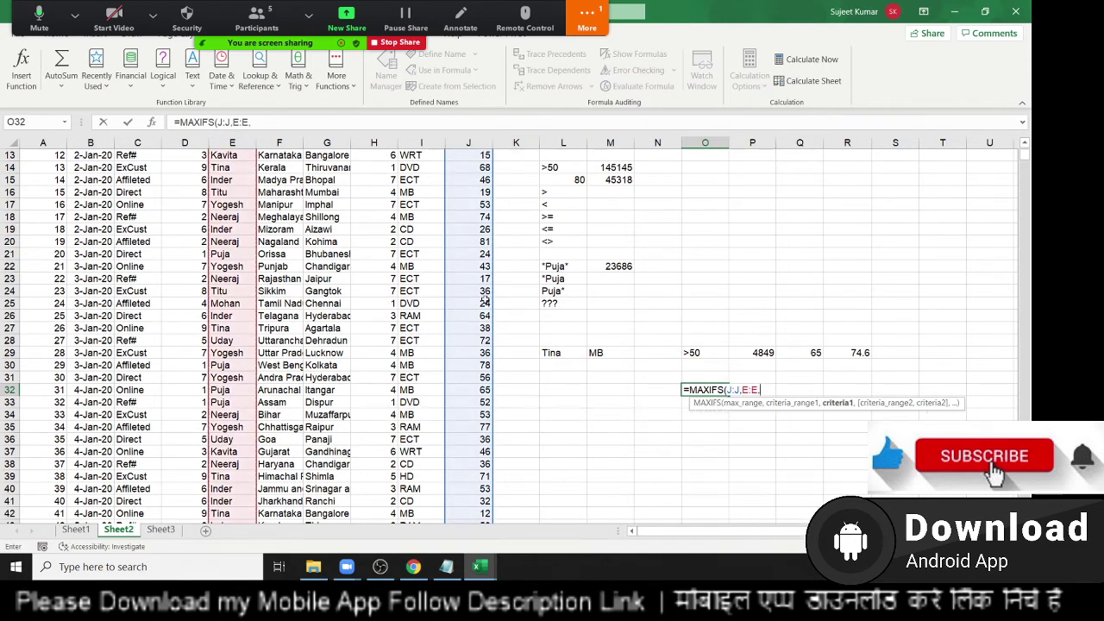
Step: Add criteria Tina (L29), product MB (I:I, M29) and Qty >50 (J:J, O29), returning 89
click(556, 353)
text(,)
click(421, 142)
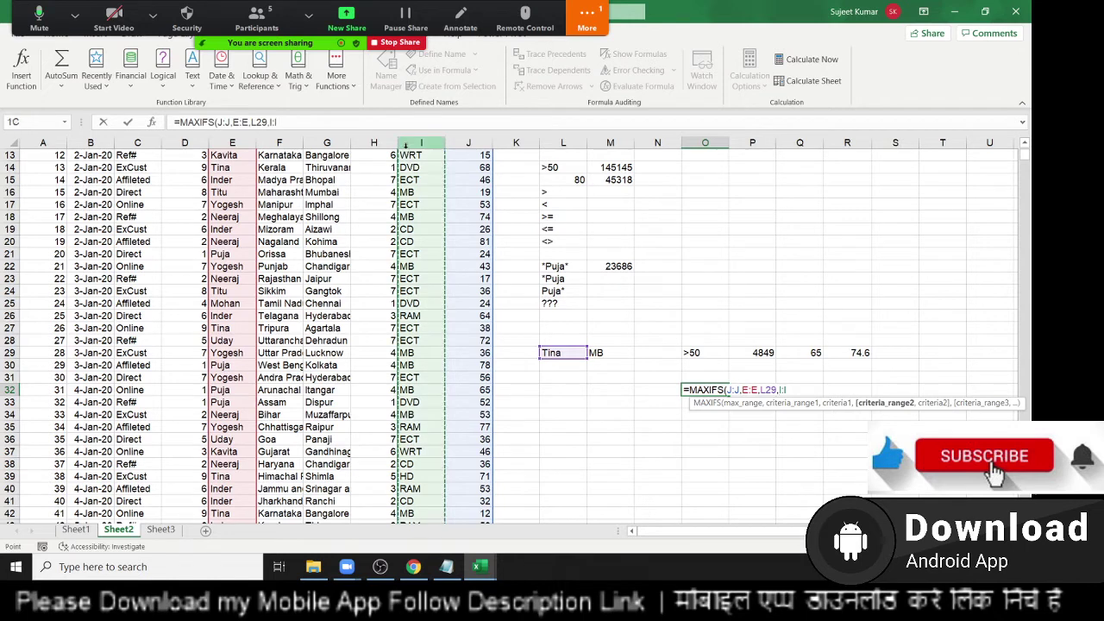
text(,)
click(600, 352)
text(,)
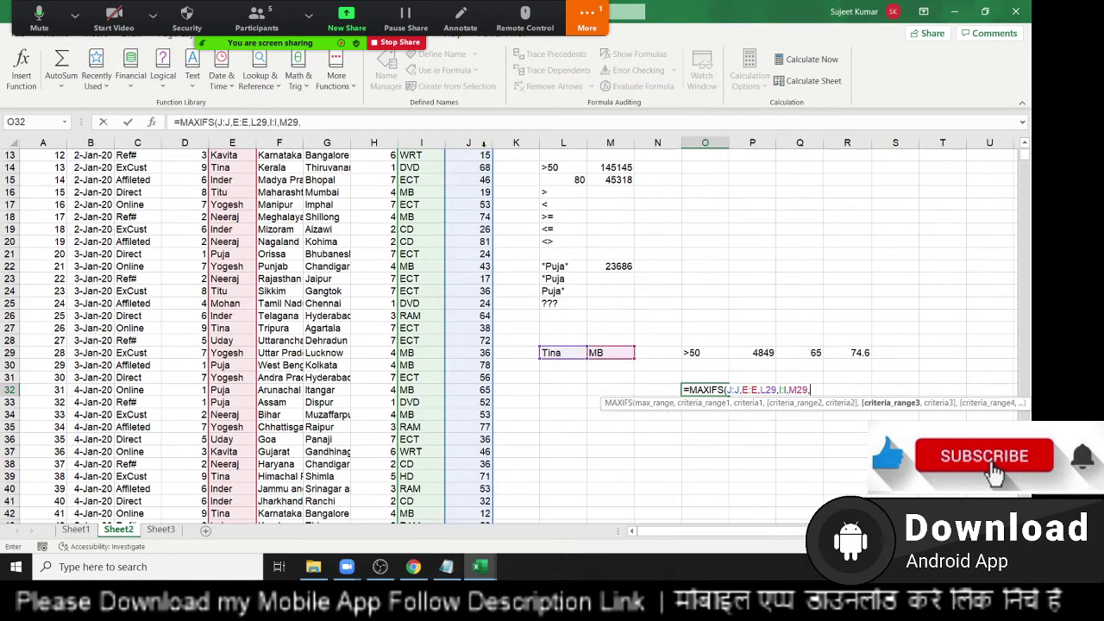
click(469, 142)
text(,)
click(693, 353)
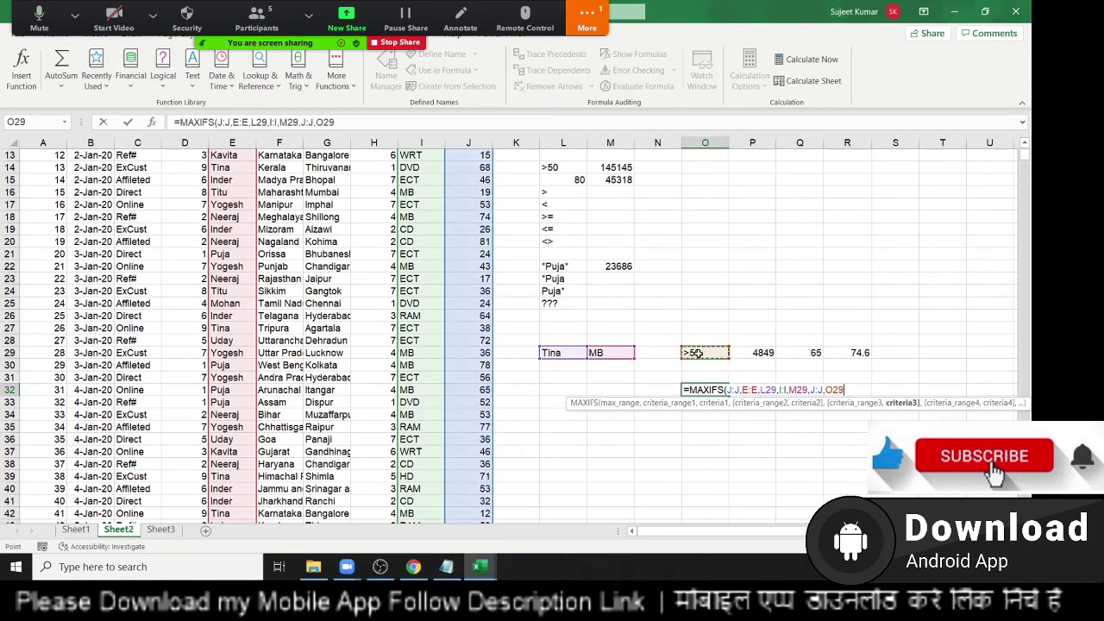
key(Return)
key(Up)
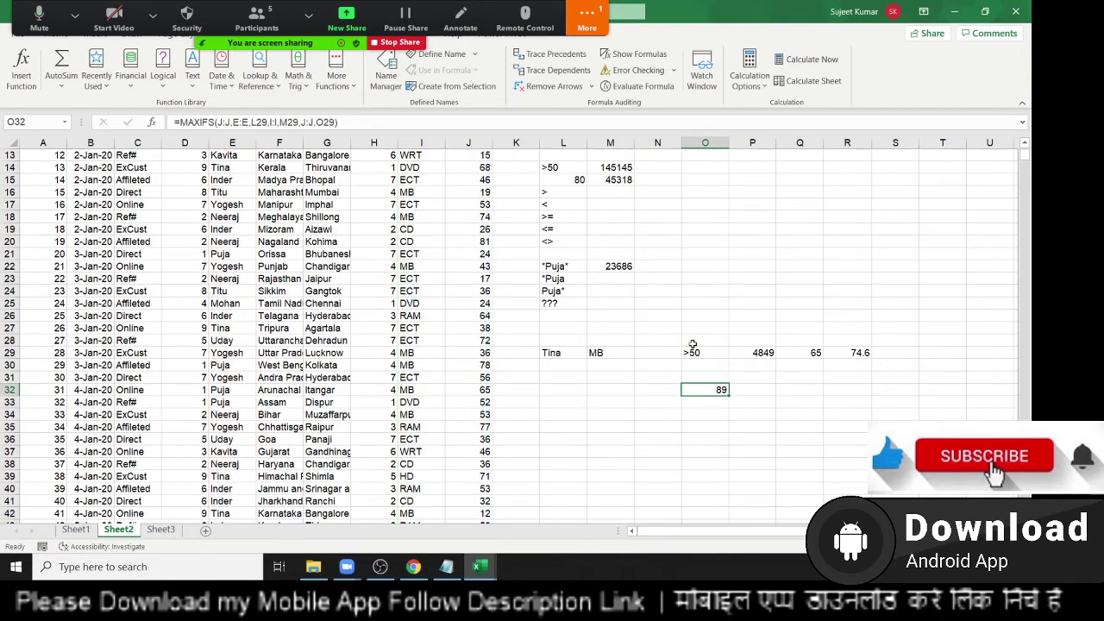
key(Right)
Step: Start a MINIFS in P32 over Qty column J with Name column E as first criteria range
text(=)
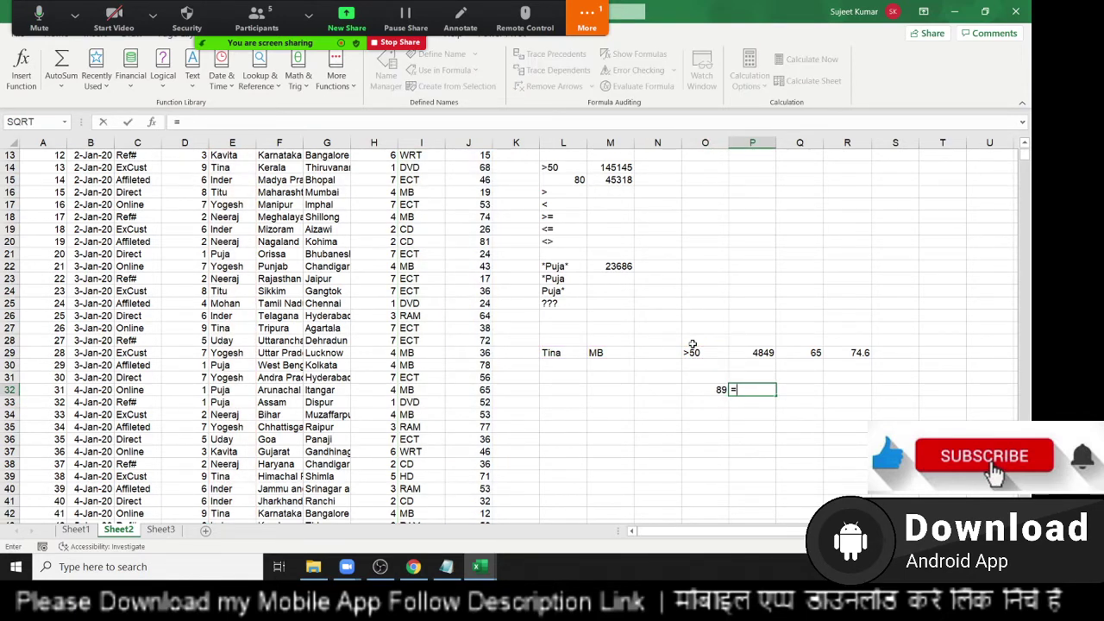
text(min)
key(Down)
key(Down)
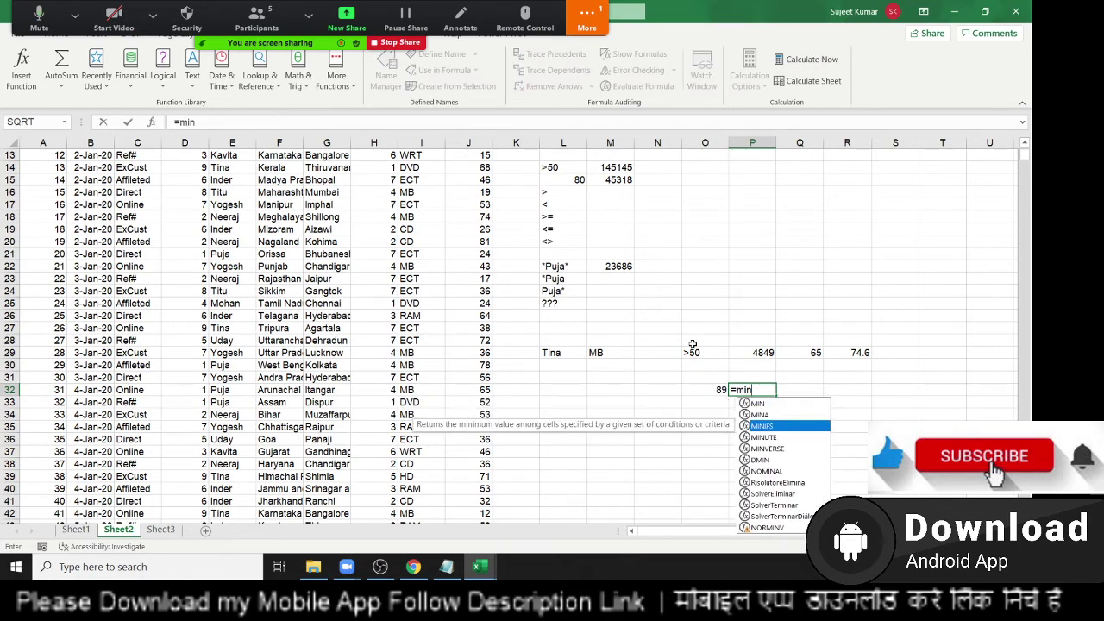
key(Tab)
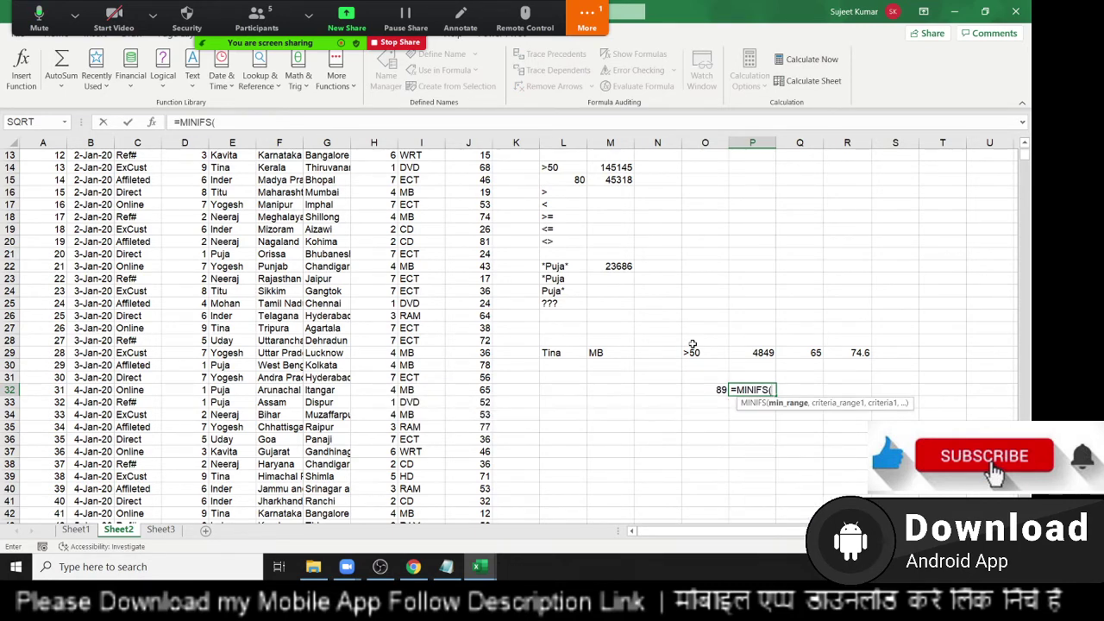
click(470, 139)
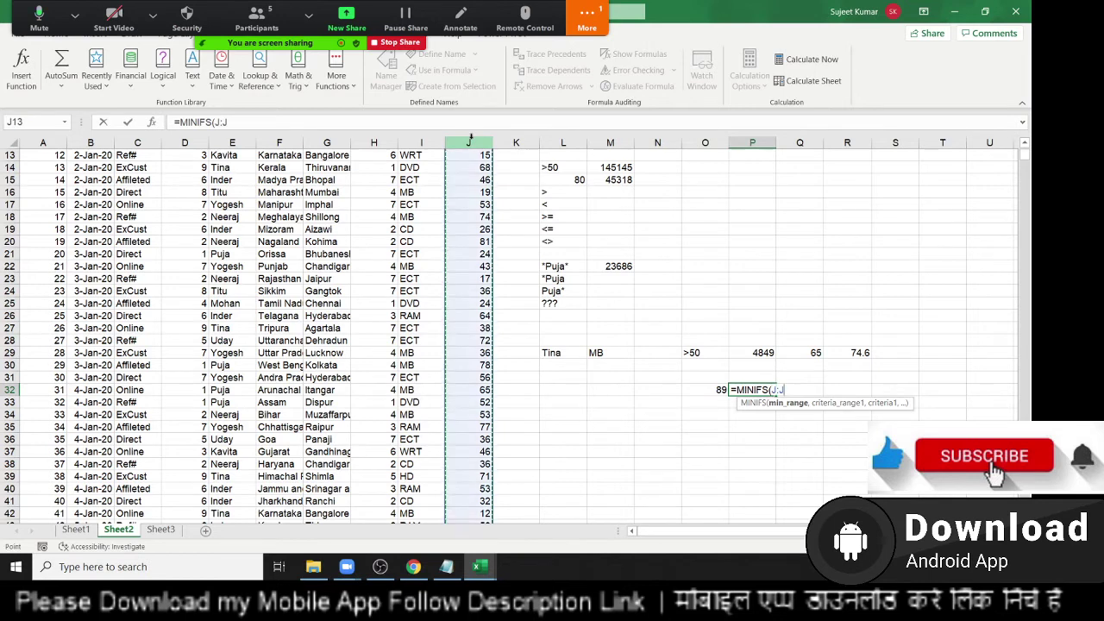
text(,)
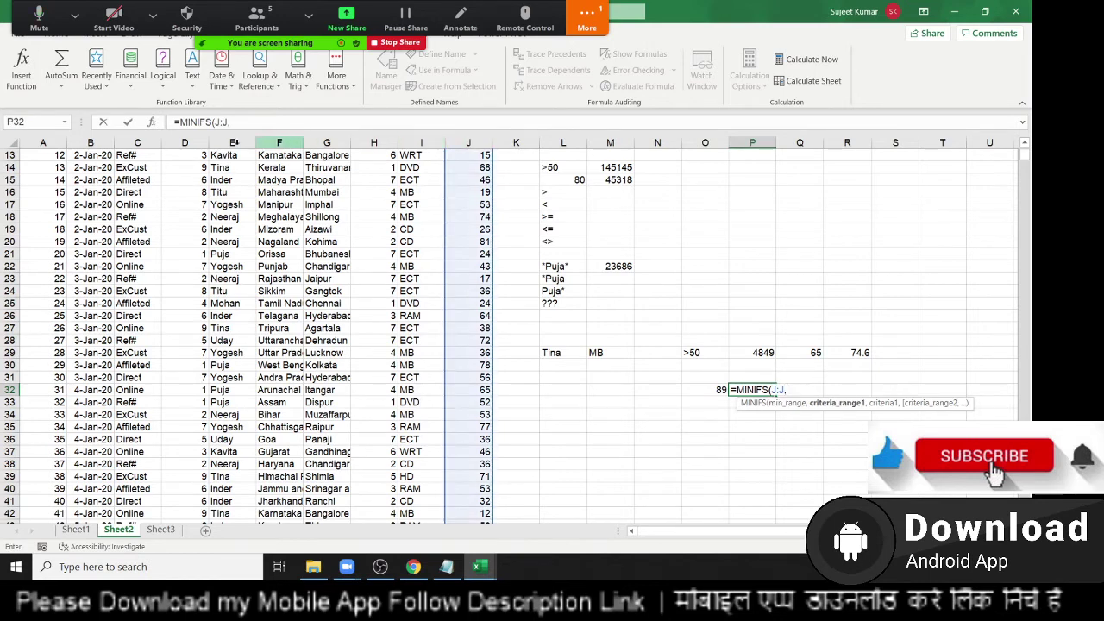
click(232, 142)
text(,)
Step: Add criteria Tina (L29), MB (M29) and Qty >50 (O29) for 61, then go to Sheet3
click(561, 352)
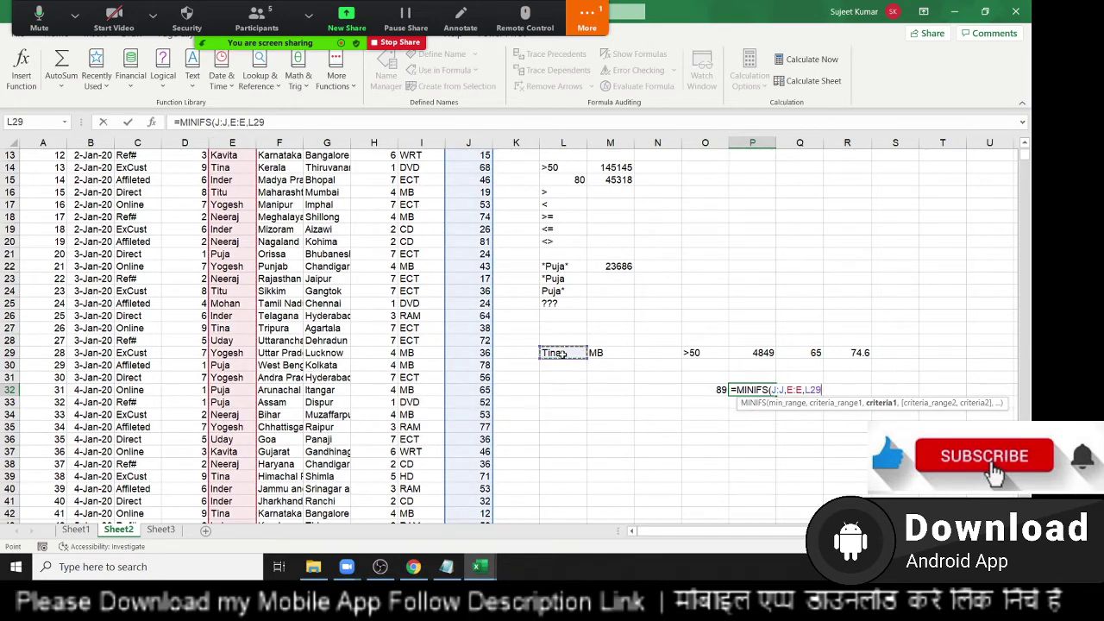
text(,)
click(406, 140)
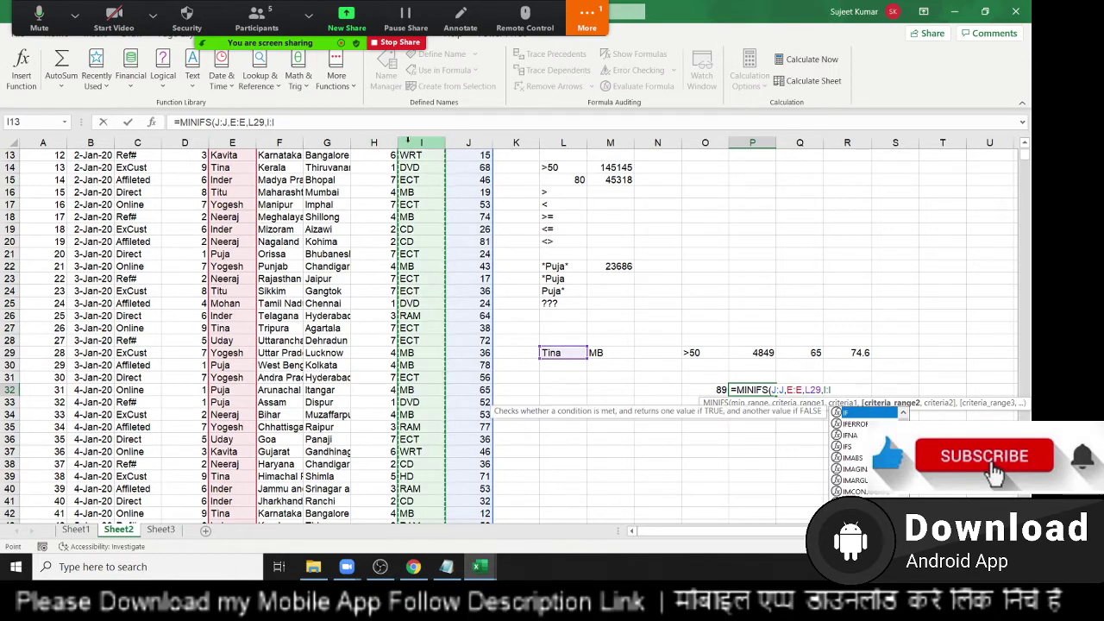
text(,)
click(610, 352)
text(,)
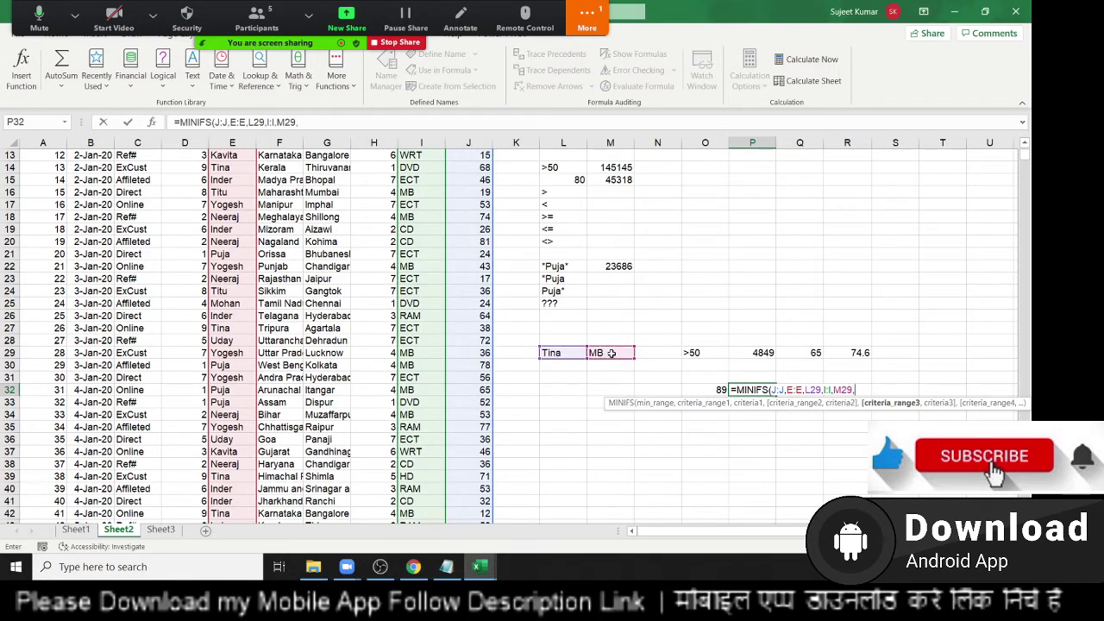
click(469, 140)
text(,)
click(705, 349)
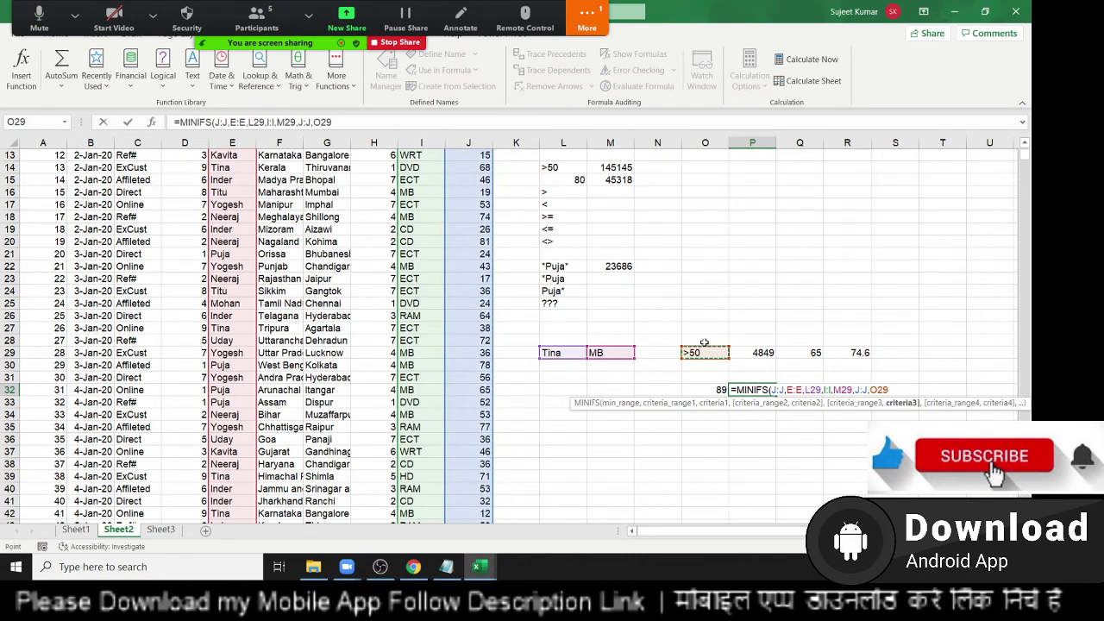
key(Return)
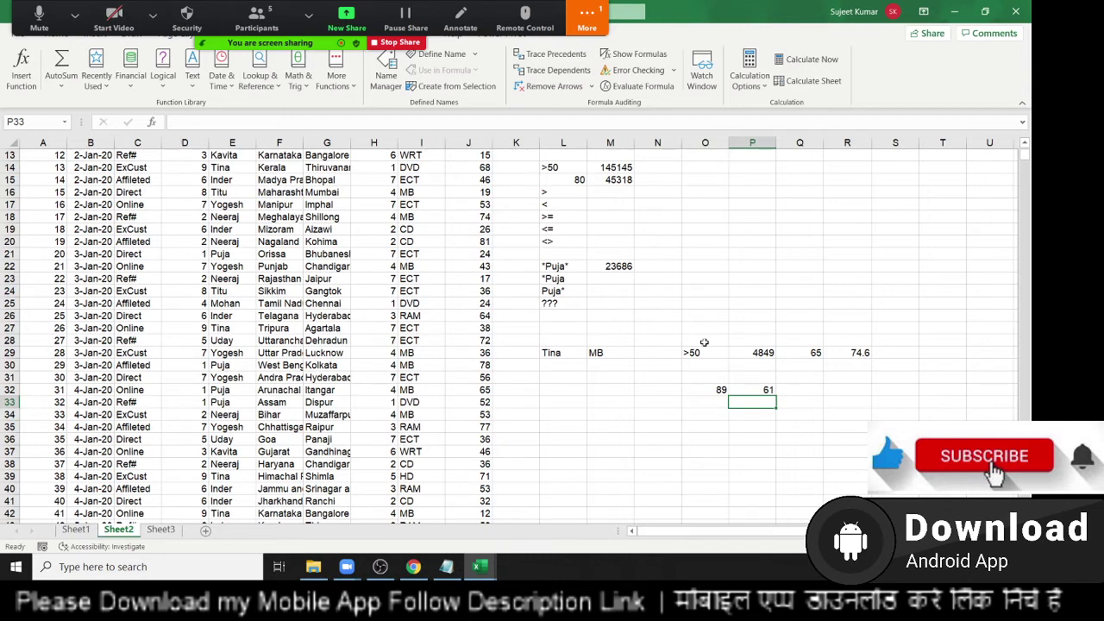
click(161, 530)
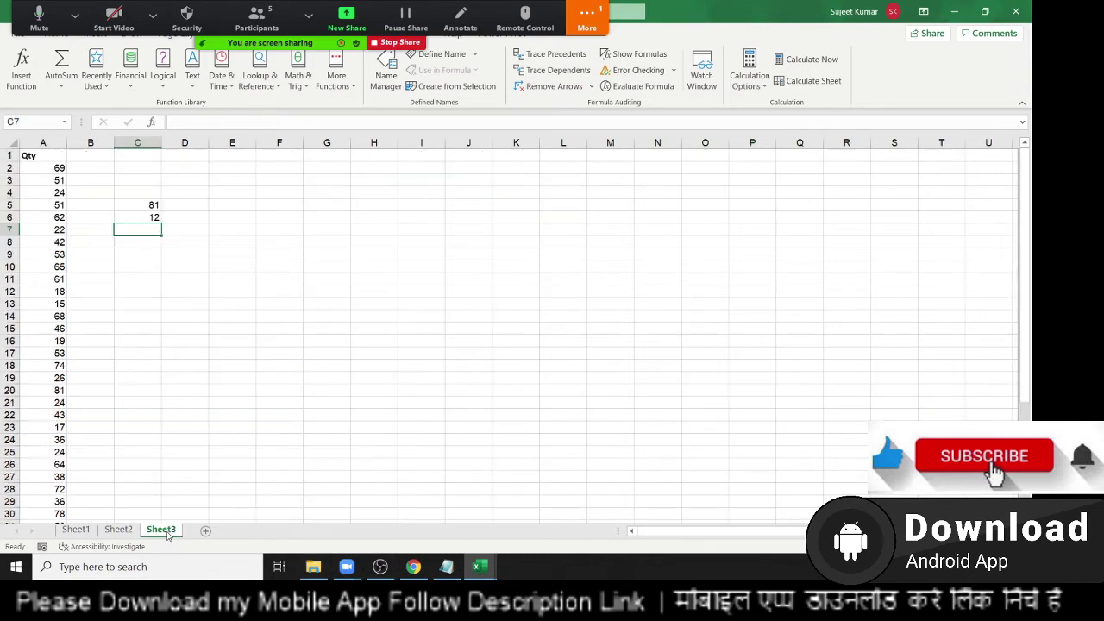
Step: Add a Top heading in D10 with ranks 1, 2, 3 in D11:D13
click(184, 266)
text(Top)
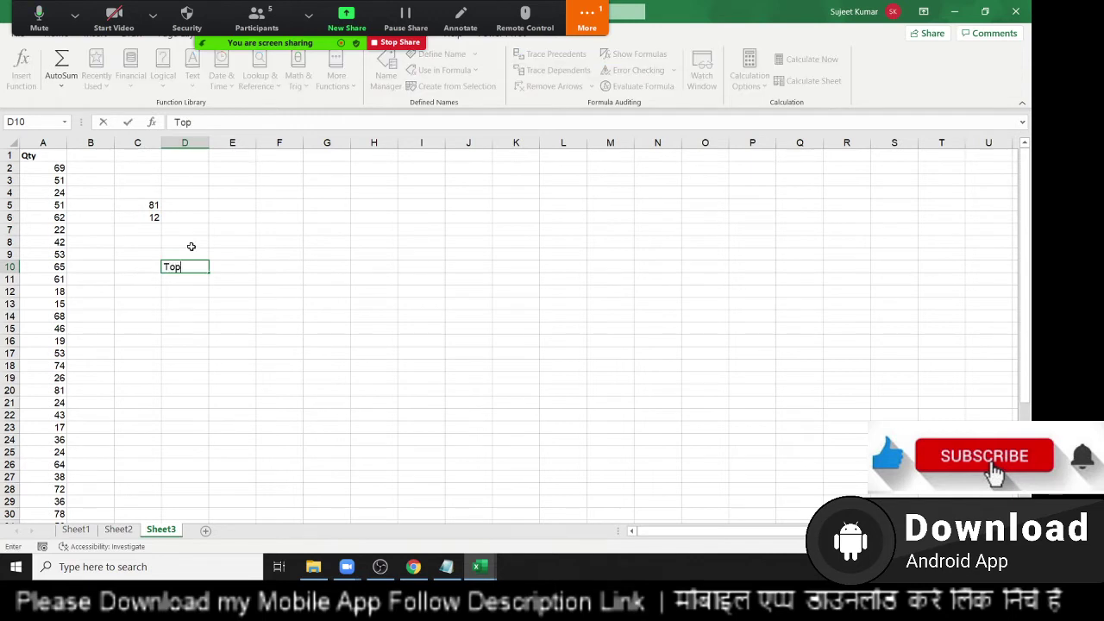
key(Return)
text(1)
key(Return)
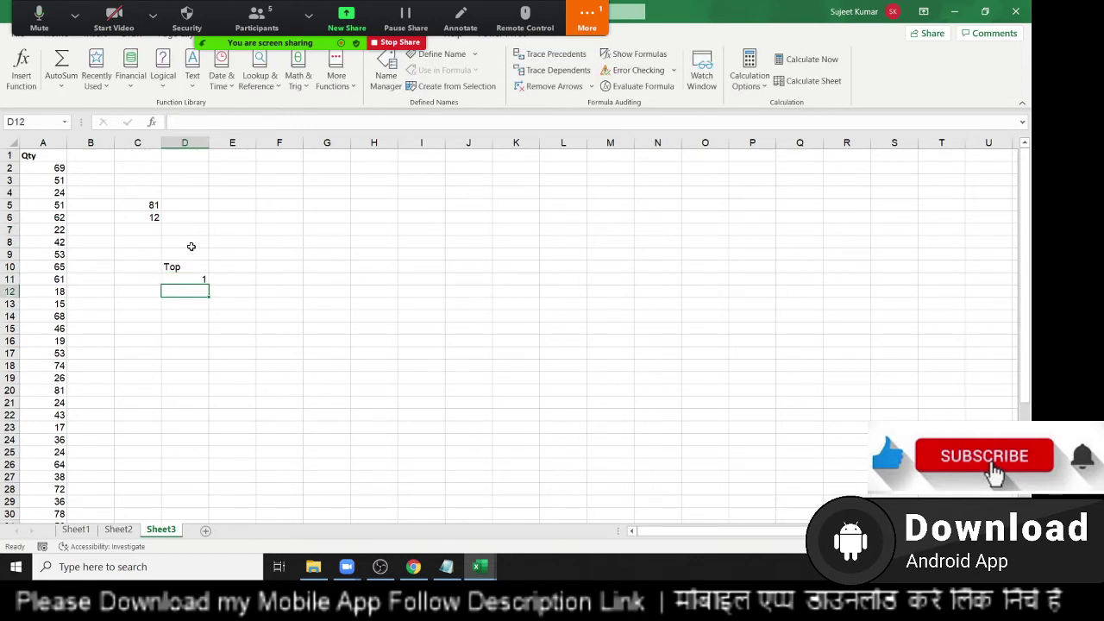
text(2)
key(Return)
text(3)
key(Return)
Step: Clear the stray 1 below the rank list, keeping rank 3 in D13
text(1)
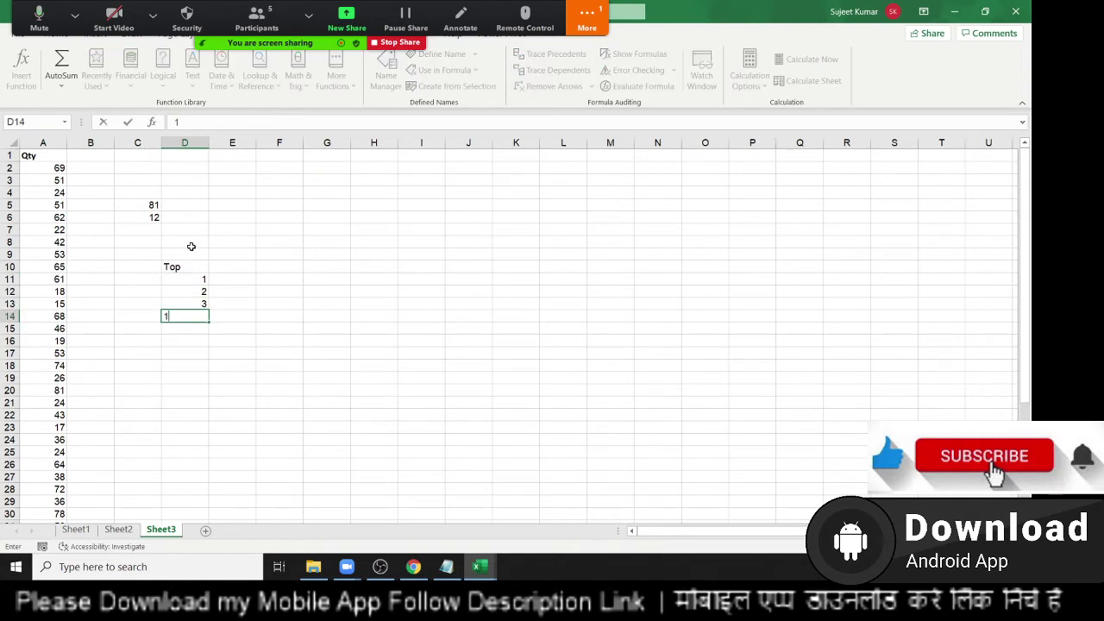
key(Up)
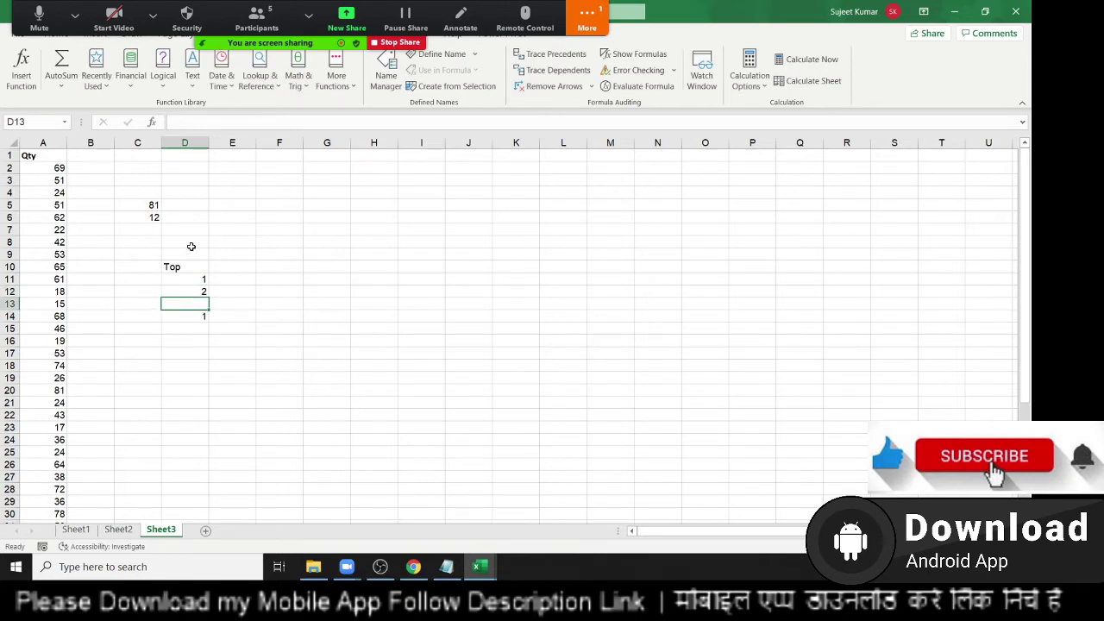
text(3)
key(Return)
key(Down)
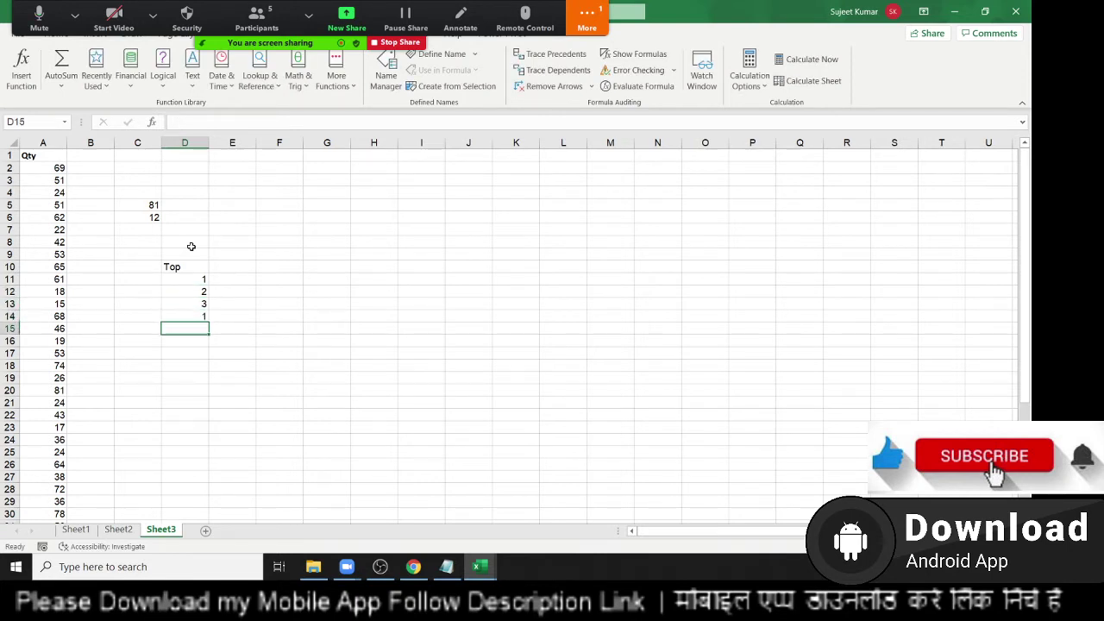
key(Up)
key(Delete)
Step: Add a Bottom heading in F10
key(Up)
key(Up)
key(Up)
key(Up)
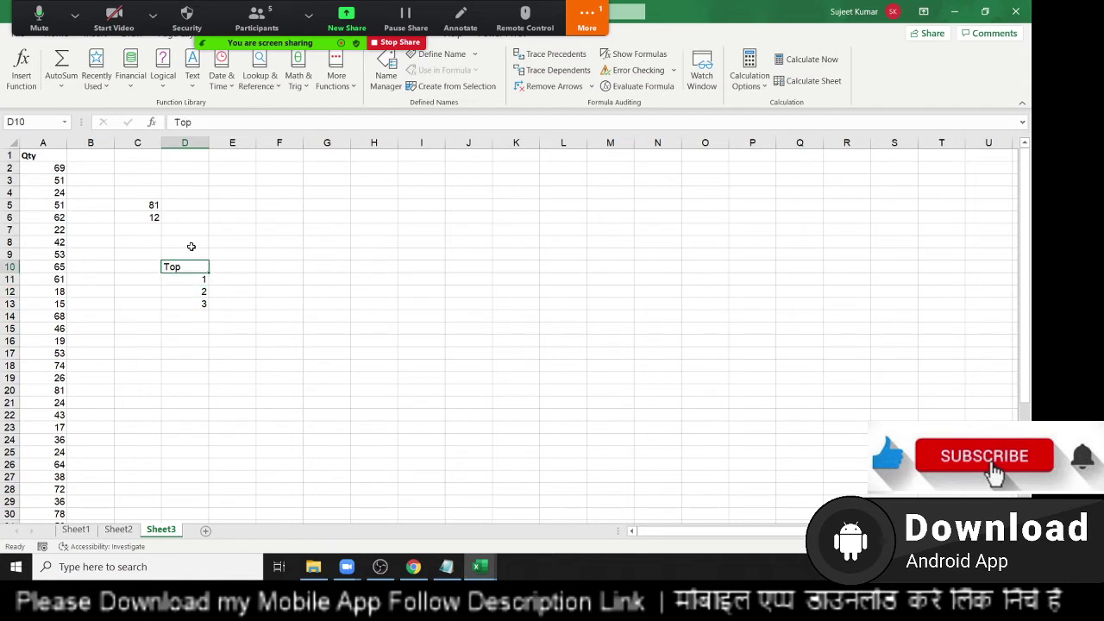
key(Right)
key(Right)
text(Bo)
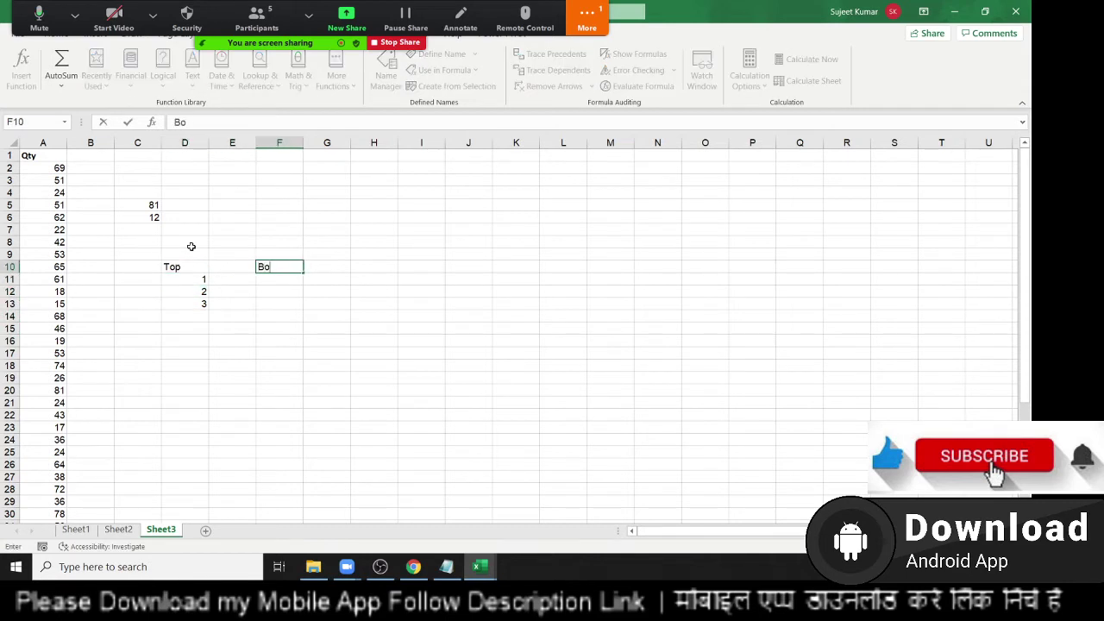
key(Return)
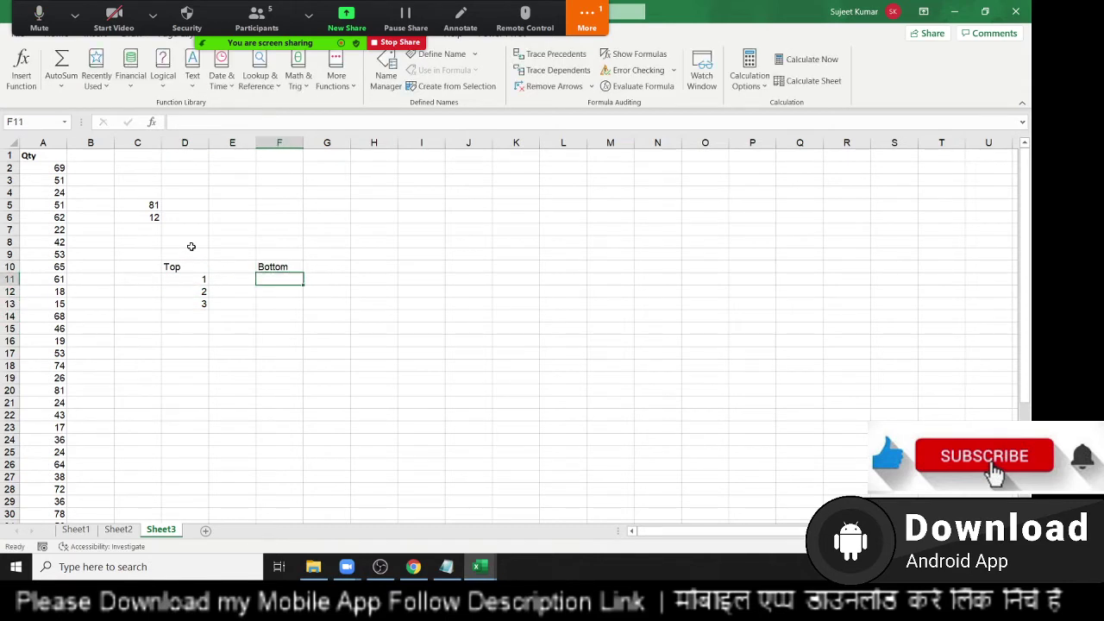
Step: Enter =LARGE(A:A,D11) in E11 to return the largest Qty, 81
key(Left)
text(=)
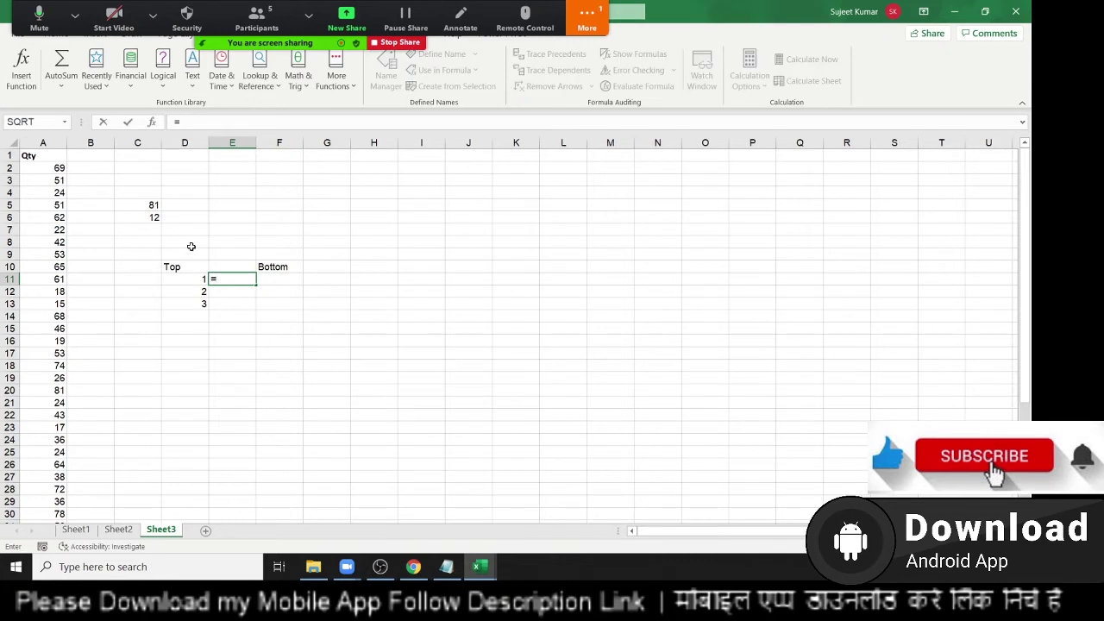
text(sm)
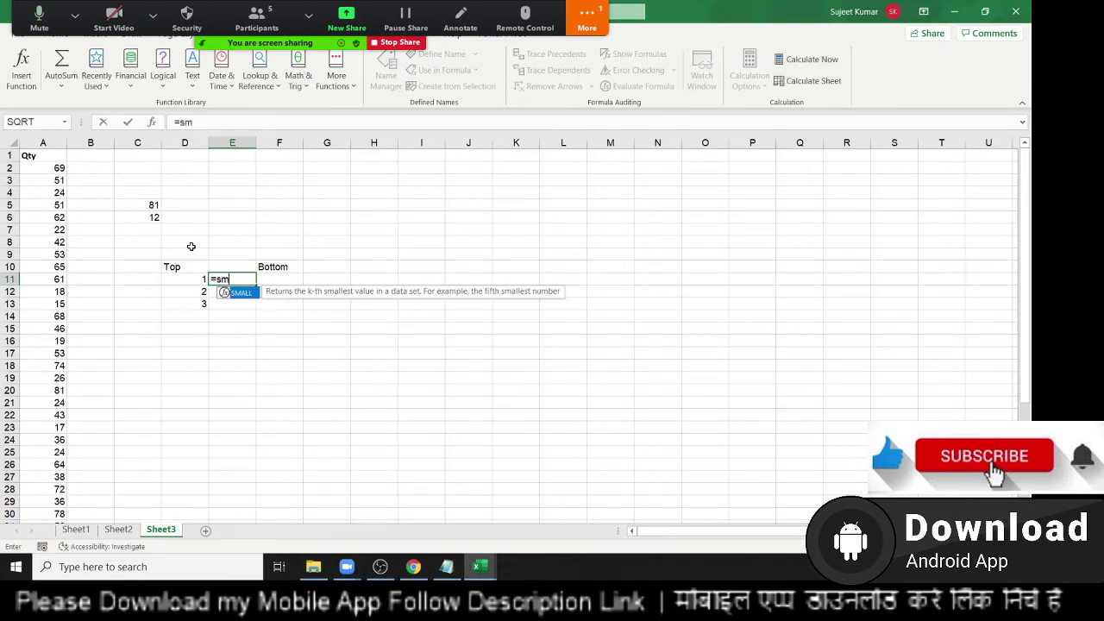
key(BackSpace)
key(BackSpace)
text(la)
key(Tab)
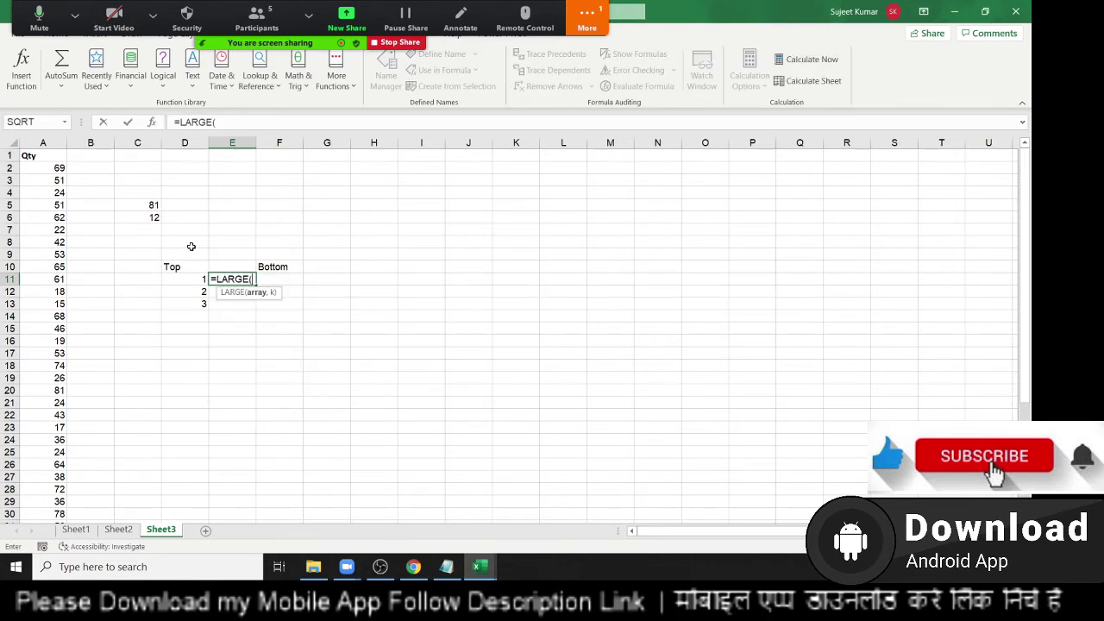
click(59, 144)
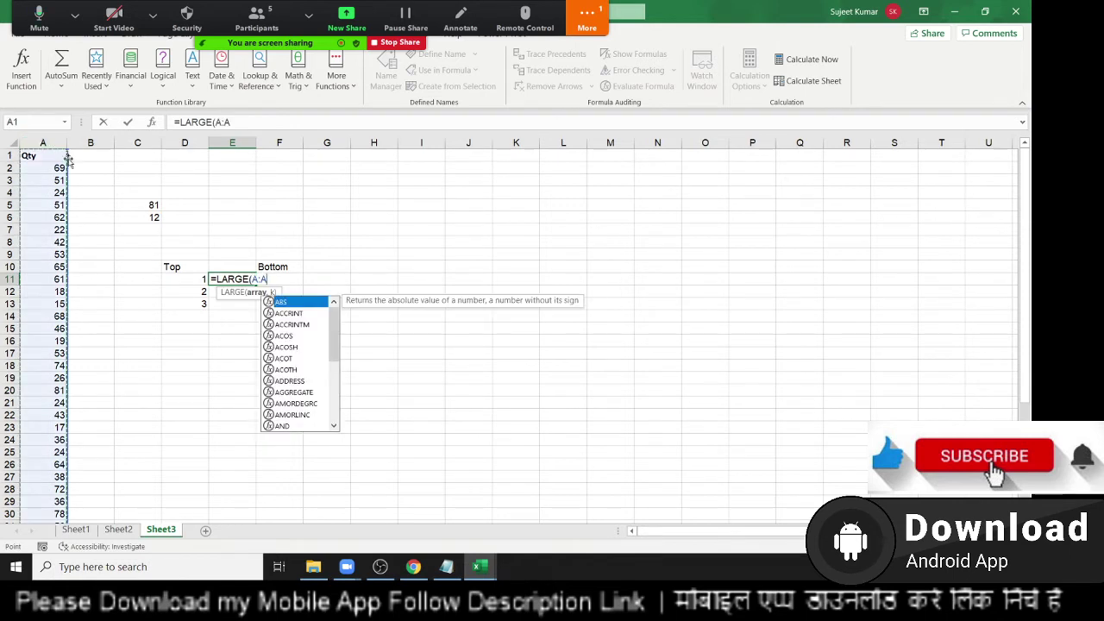
text(,)
click(200, 280)
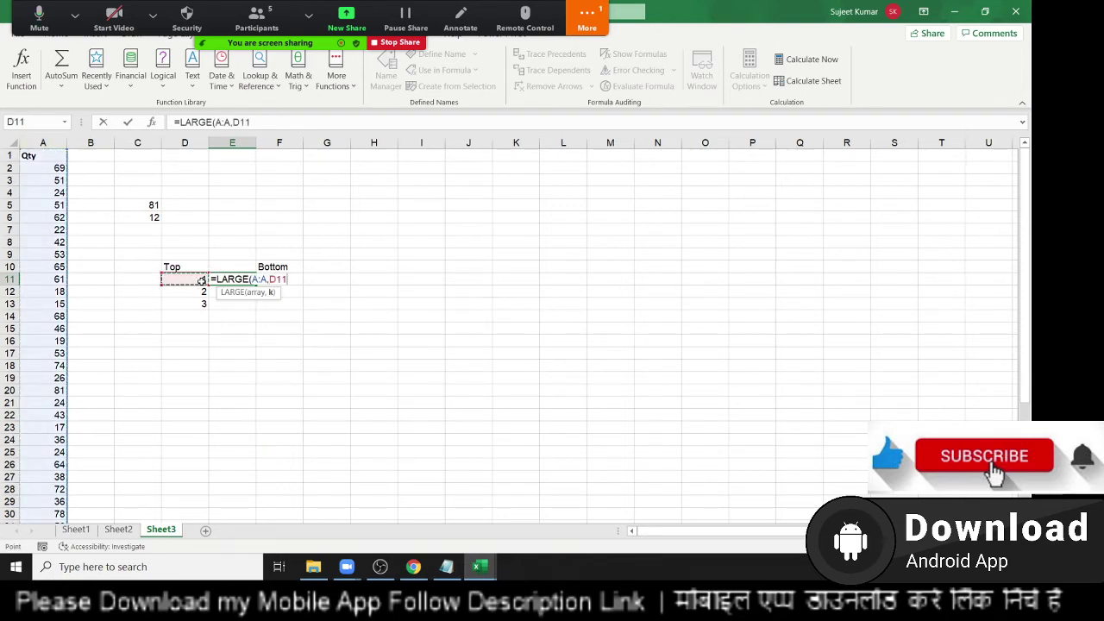
key(Return)
Step: Fill the LARGE formula down to E13 (81, 78, 77), then test with 81 in A11 and undo
key(Up)
key(shift+Down)
key(shift+Down)
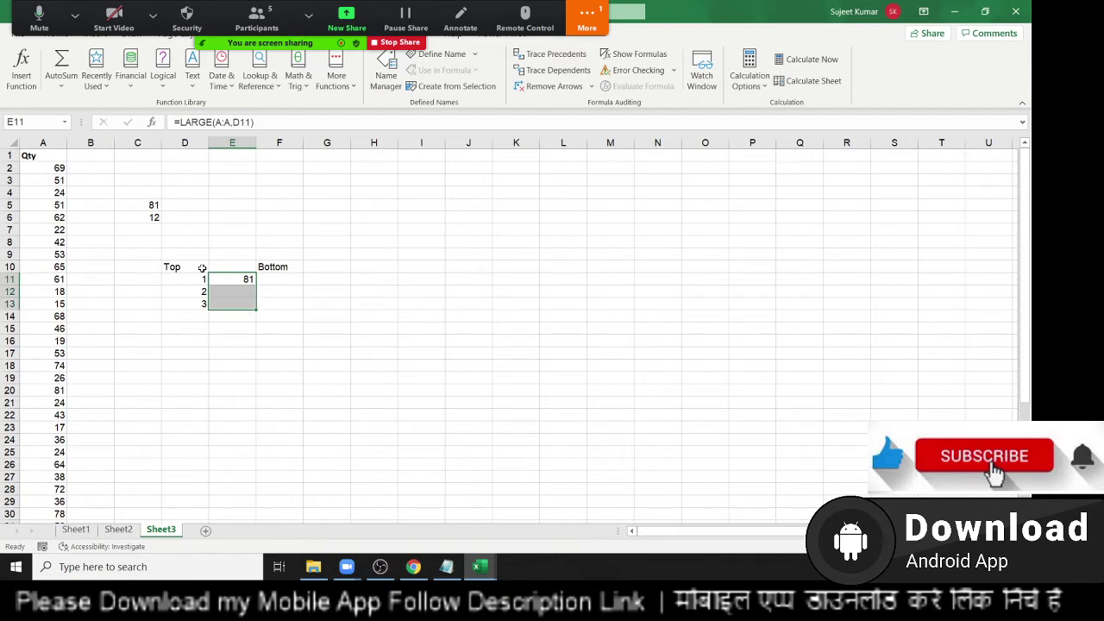
key(ctrl+d)
key(Left)
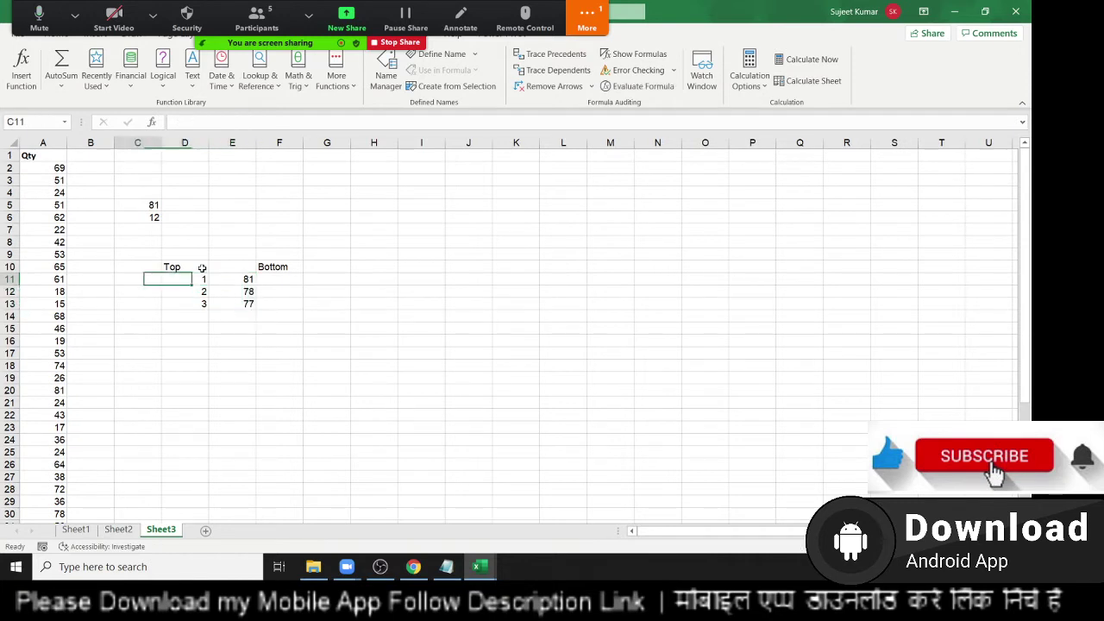
key(Left)
key(Left)
key(Left)
text(81)
key(Return)
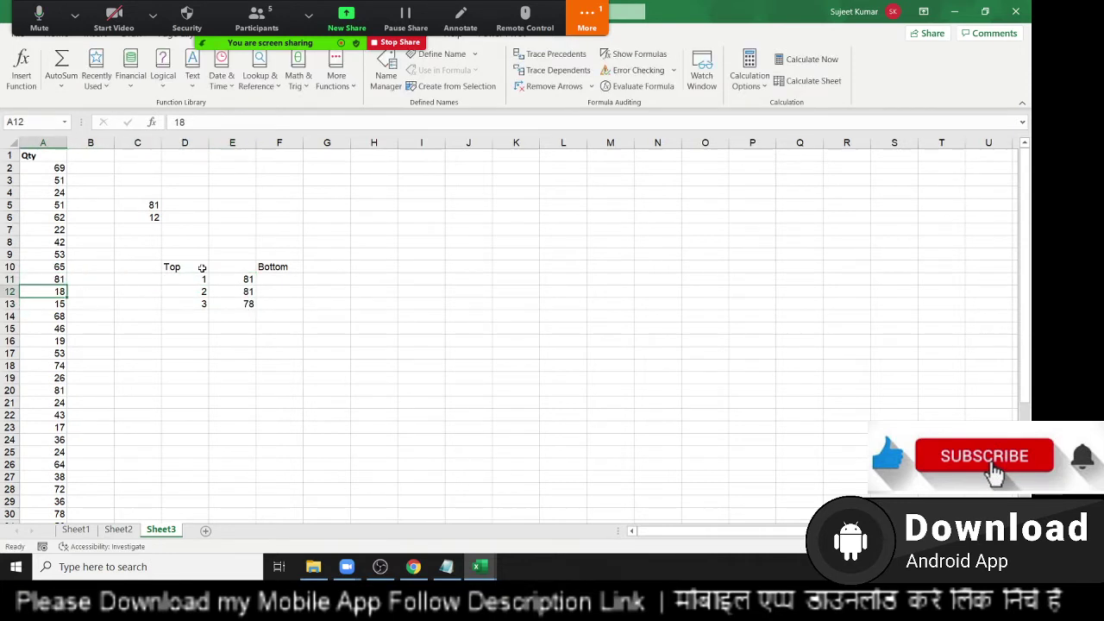
key(ctrl+z)
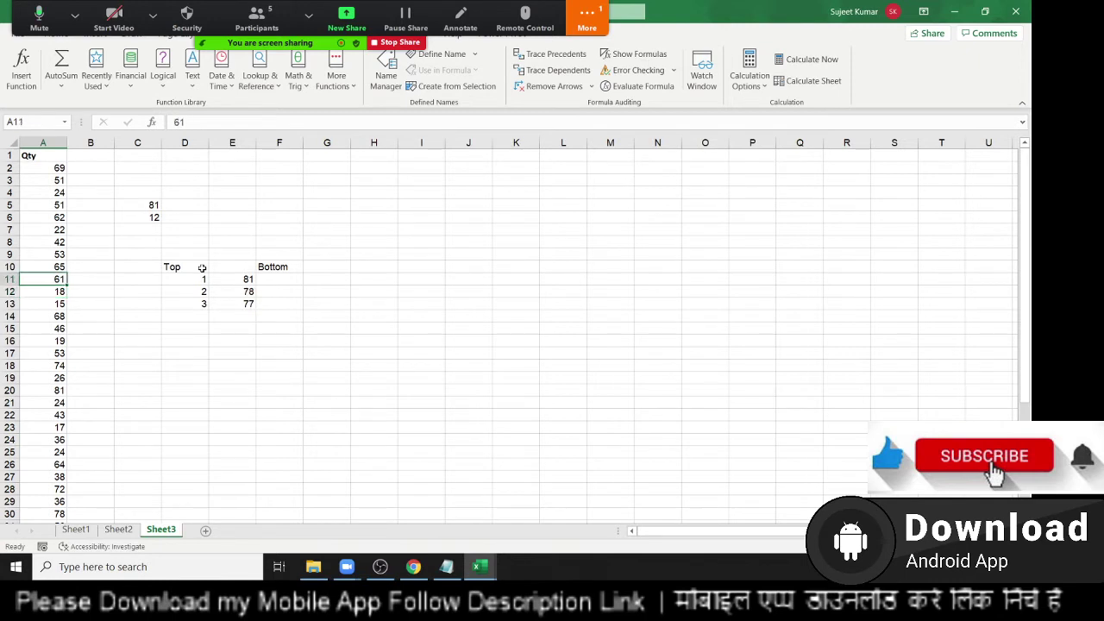
key(Right)
key(Right)
key(Right)
key(Right)
key(Right)
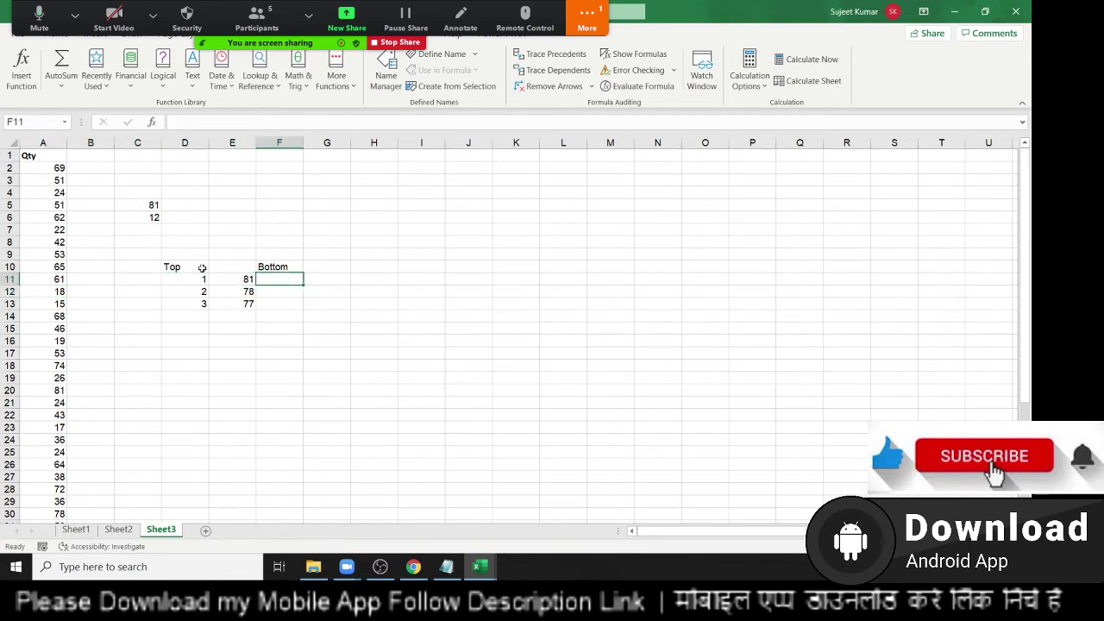
Step: Enter =SMALL(A:A,D11) in F11 to return the smallest Qty value
text(=smal)
key(Tab)
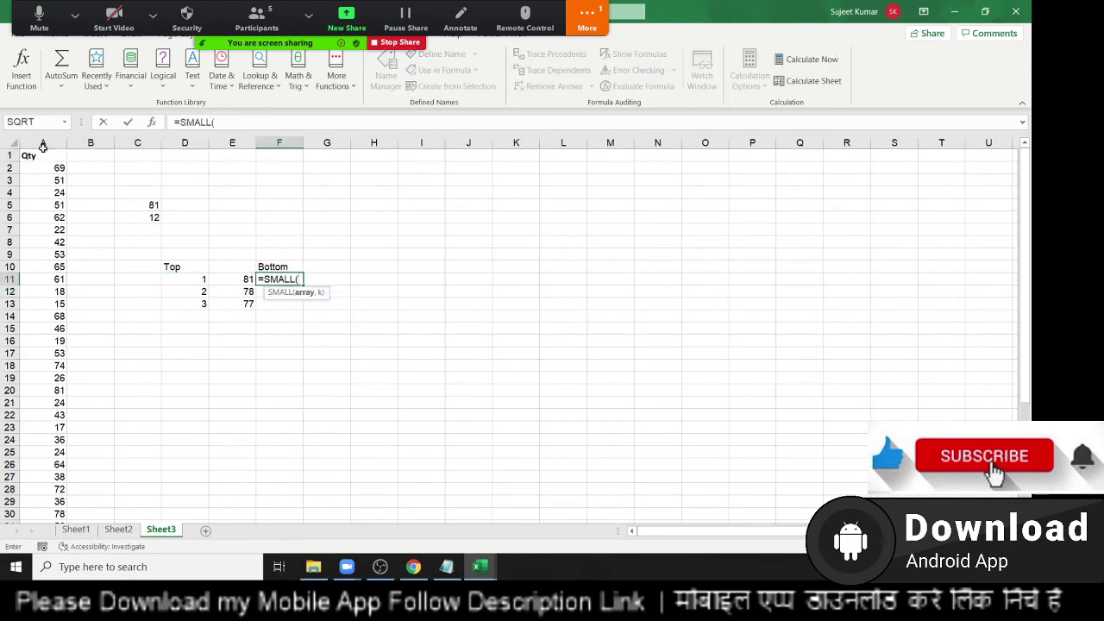
click(42, 148)
text(,)
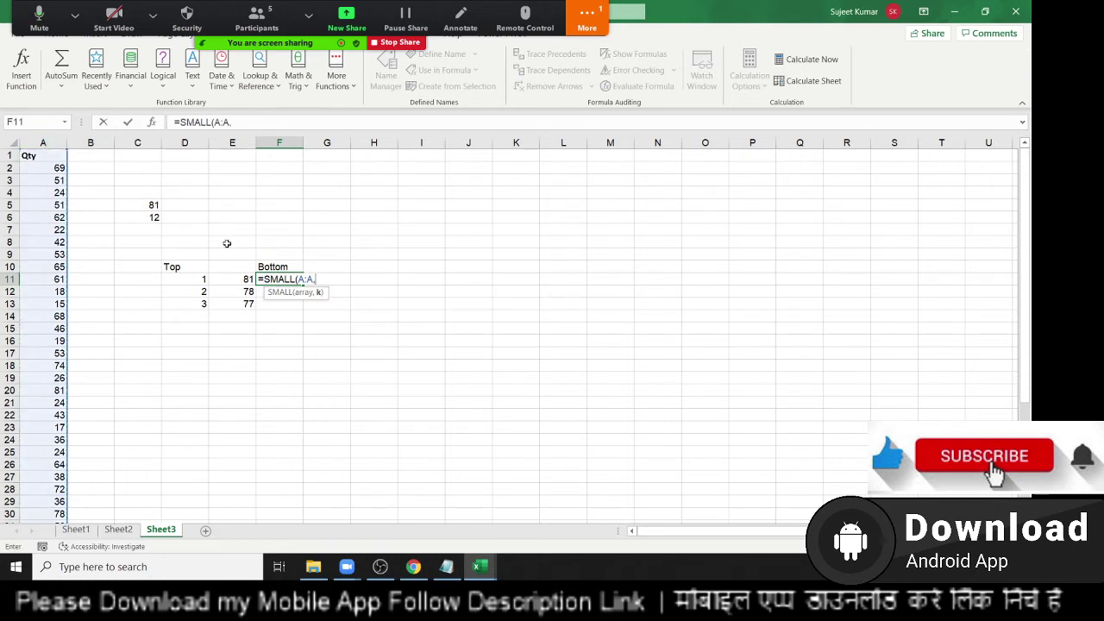
click(207, 291)
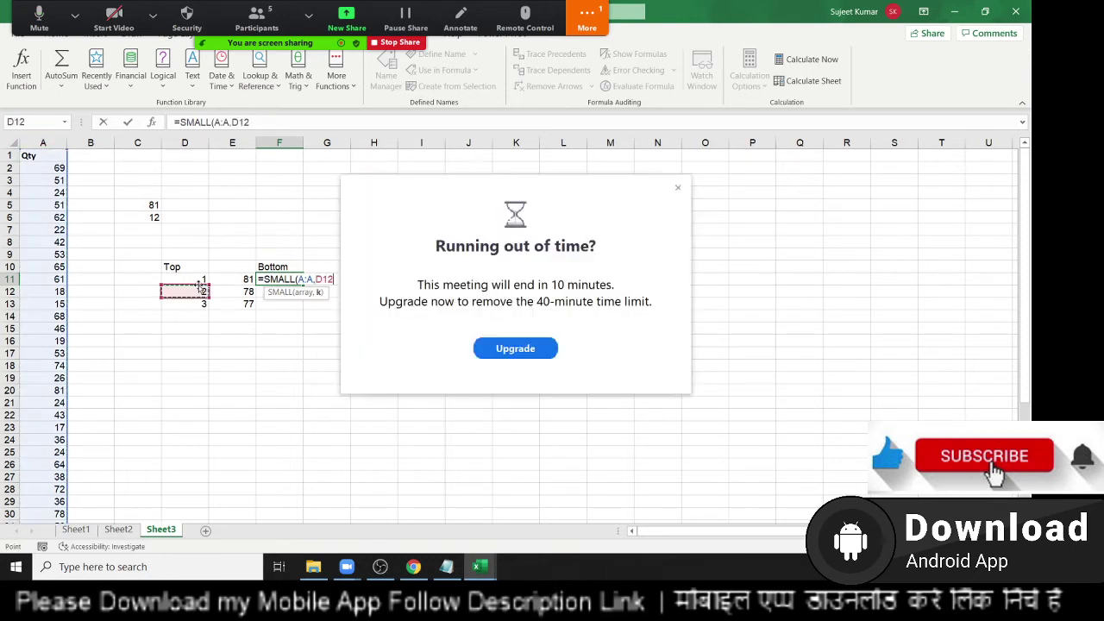
click(168, 281)
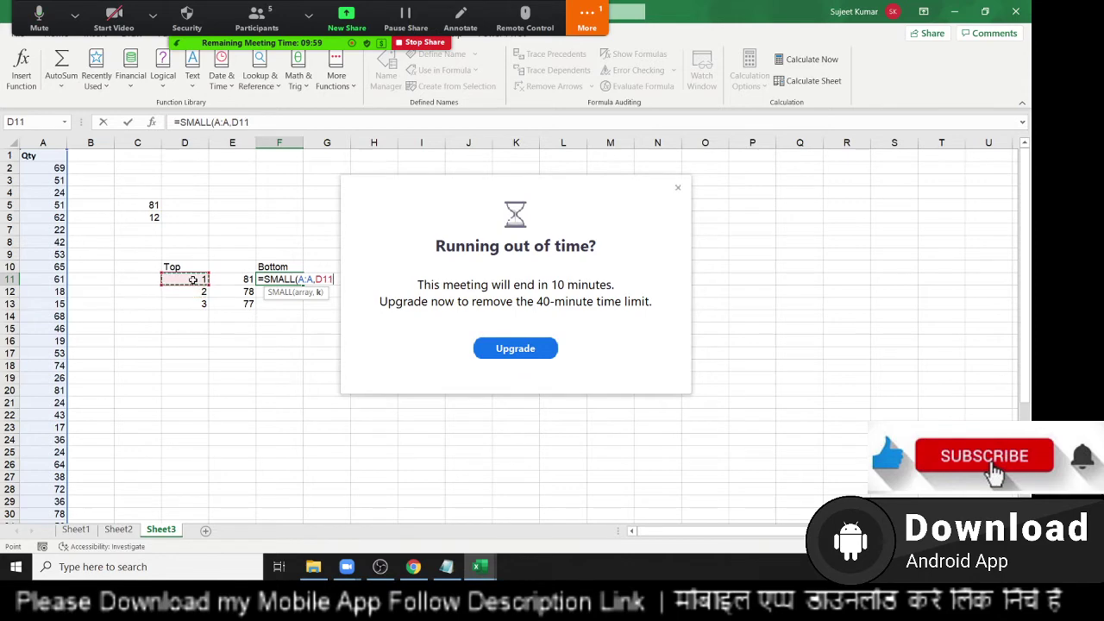
text())
key(Return)
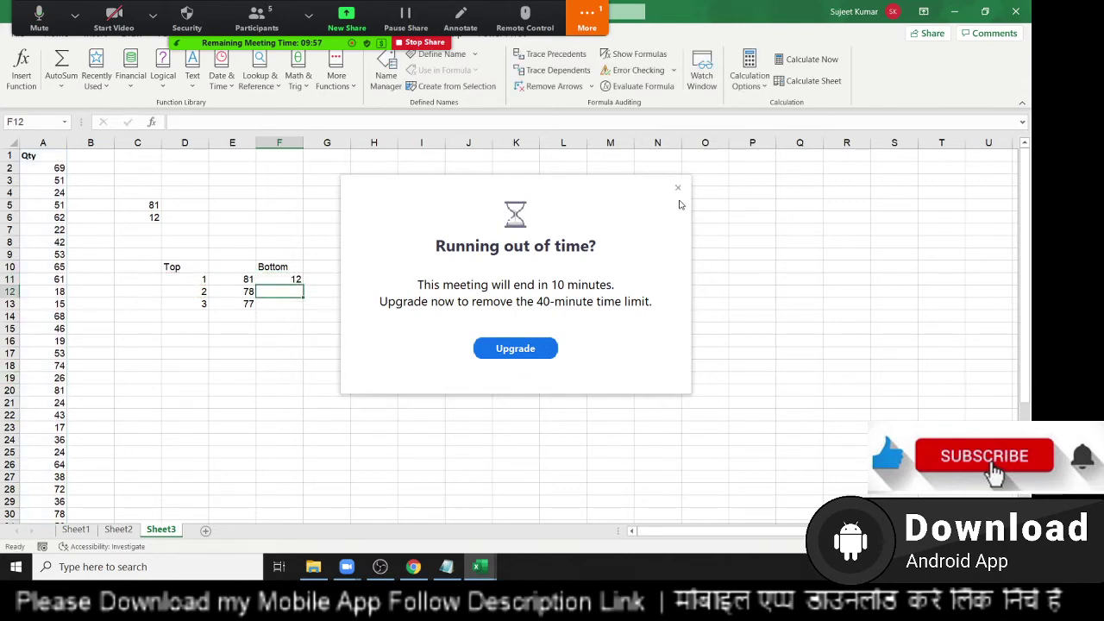
Step: Fill the SMALL formula down to F13, giving 12, 15 and 17
click(677, 188)
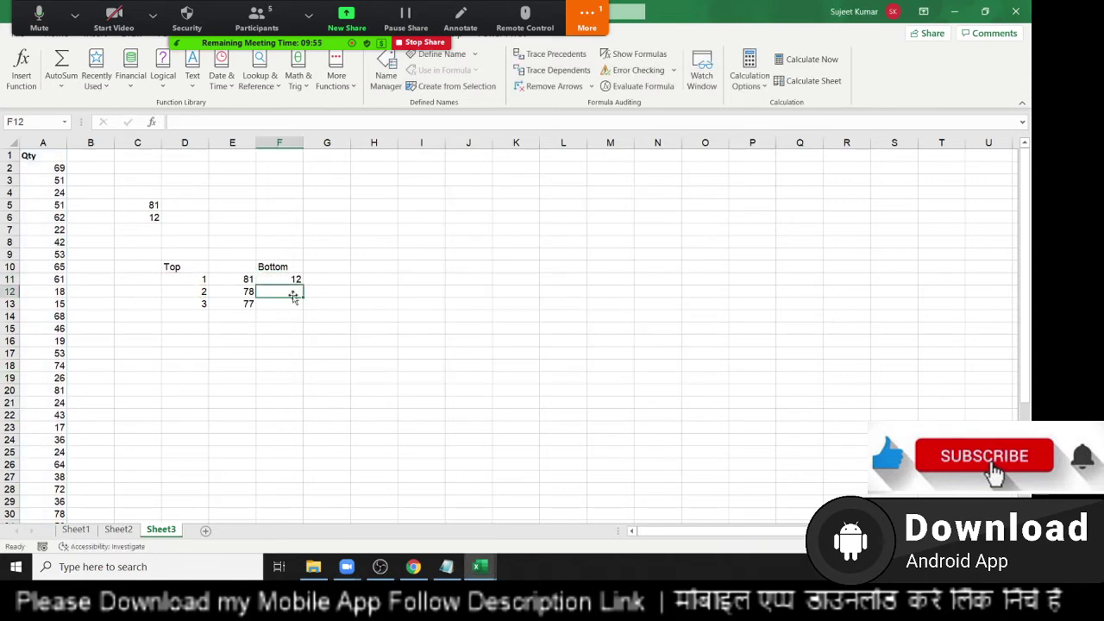
click(297, 284)
drag(301, 284, 301, 307)
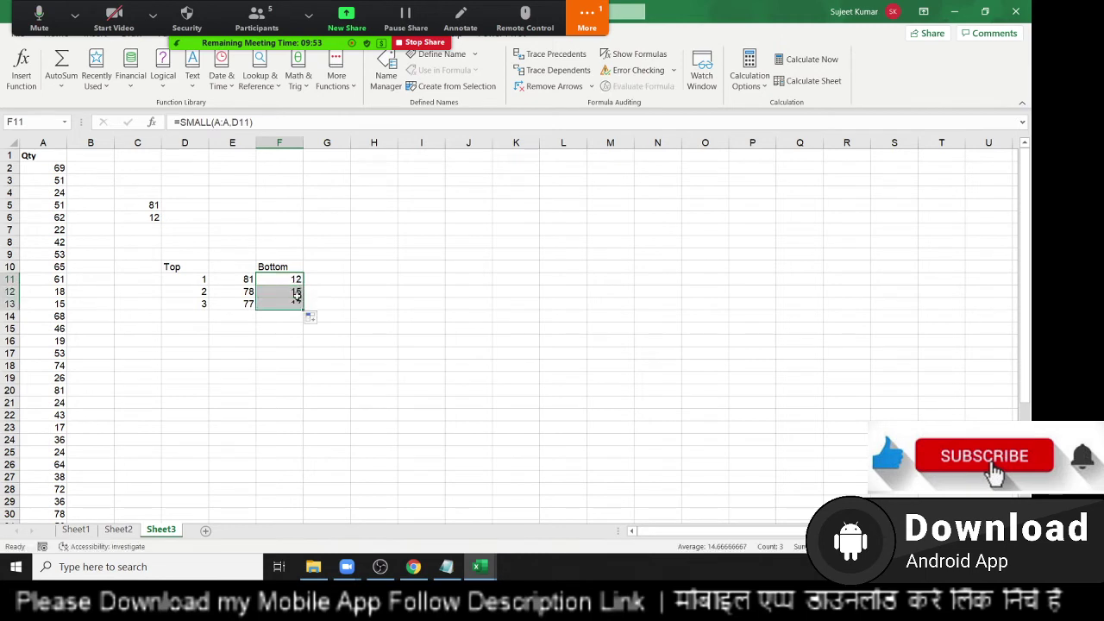
click(285, 295)
key(Up)
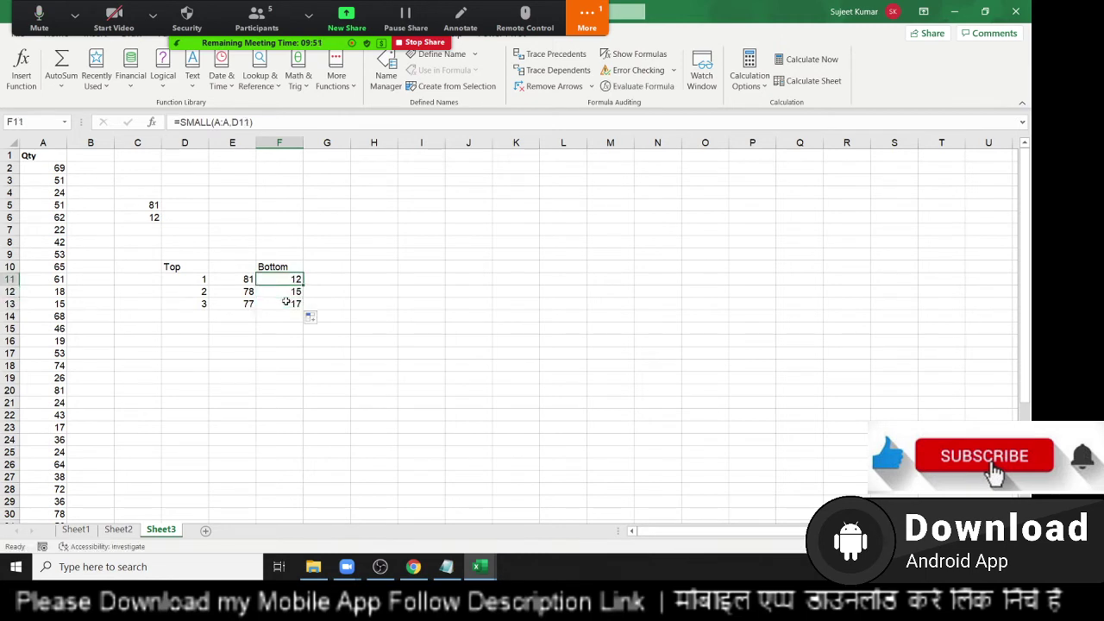
key(Down)
key(Down)
key(Up)
key(Up)
Step: Enter the lookup value 68 in E18
click(227, 363)
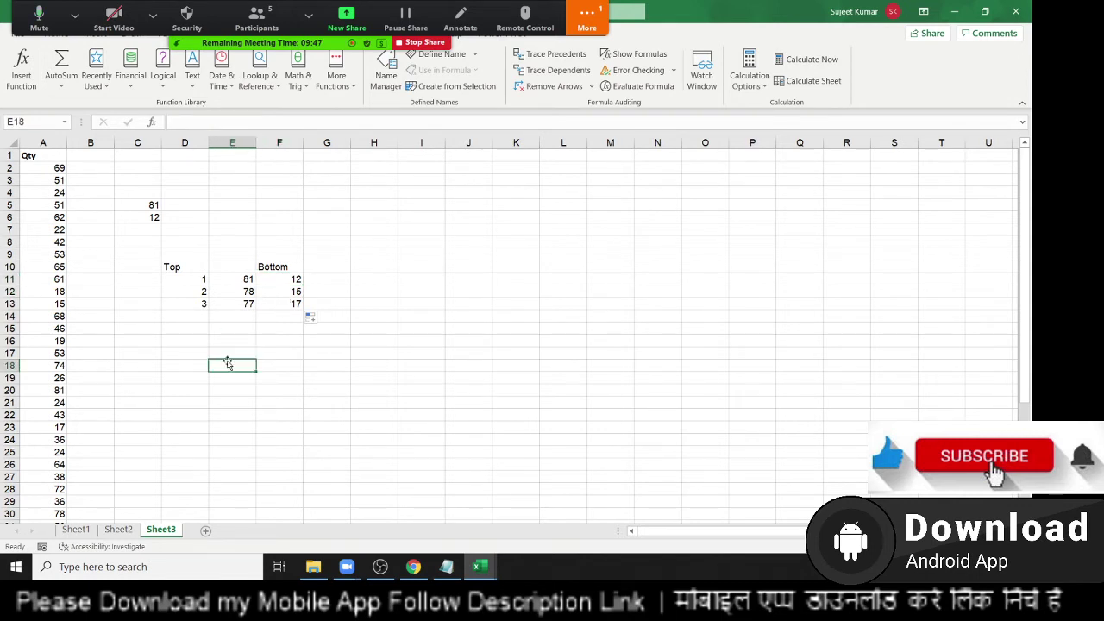
text(68)
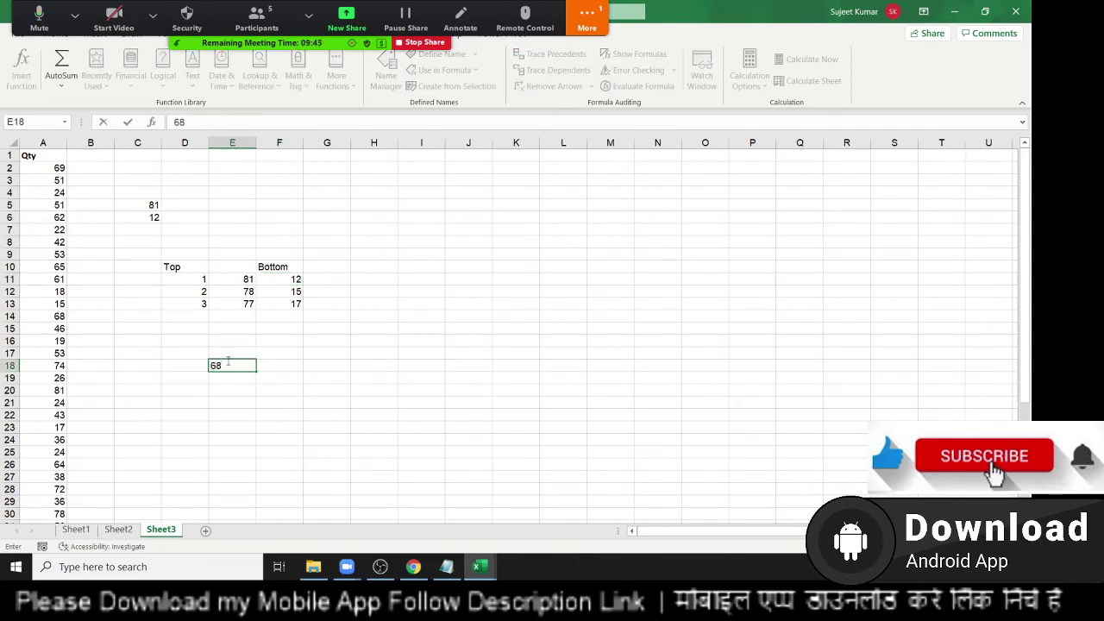
key(Tab)
drag(181, 304, 185, 282)
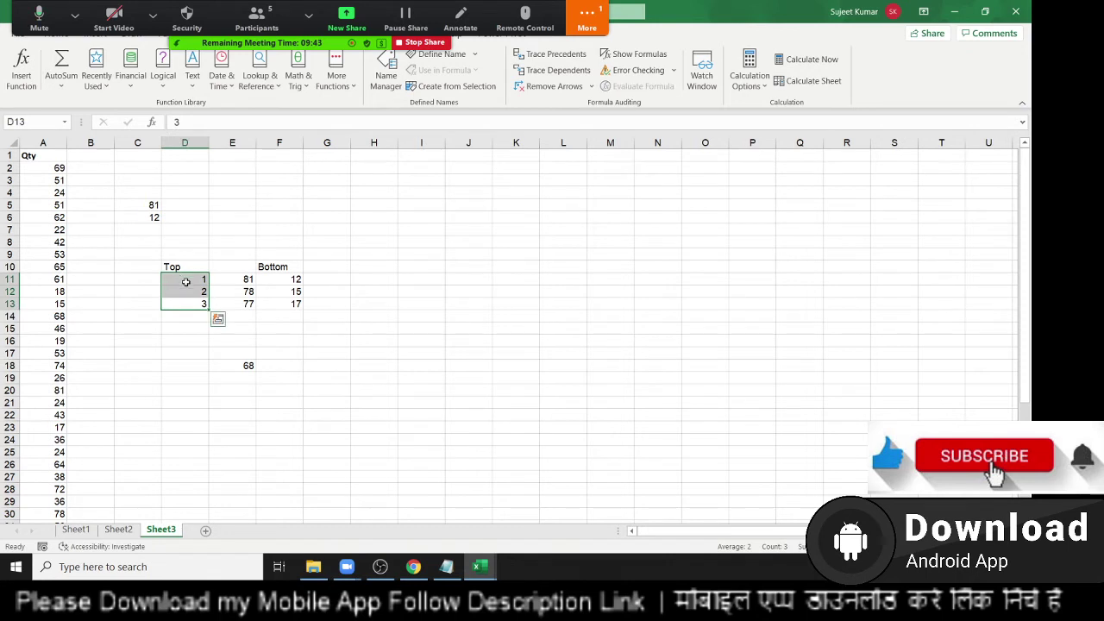
Step: Enter a RANK formula in F18 ranking 68 from E18 within the Qty column
click(275, 365)
text(=ra)
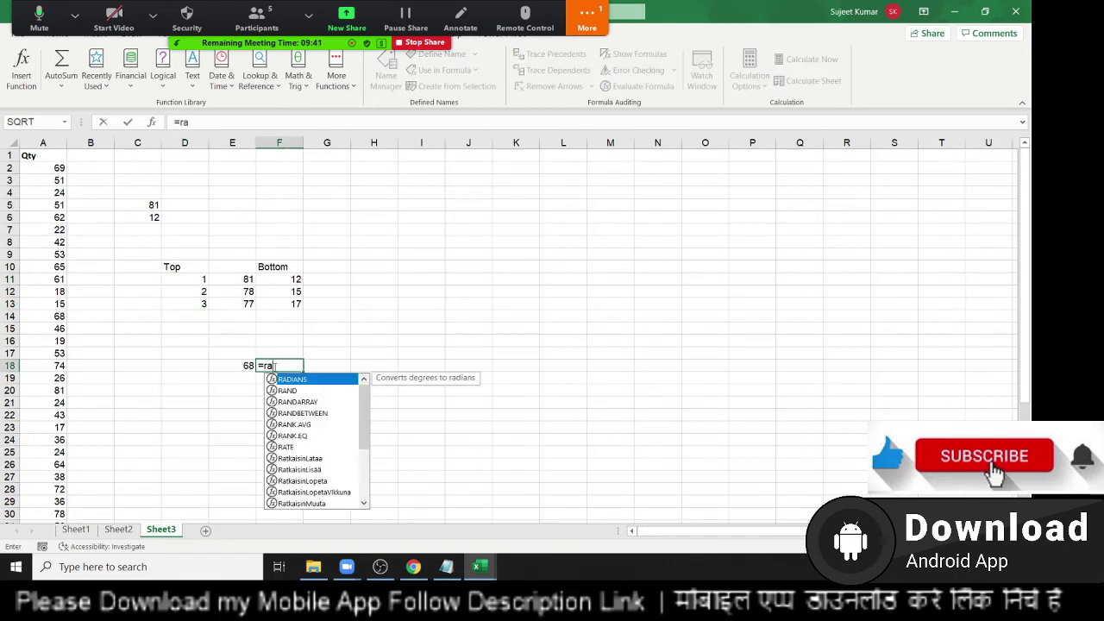
text(nk)
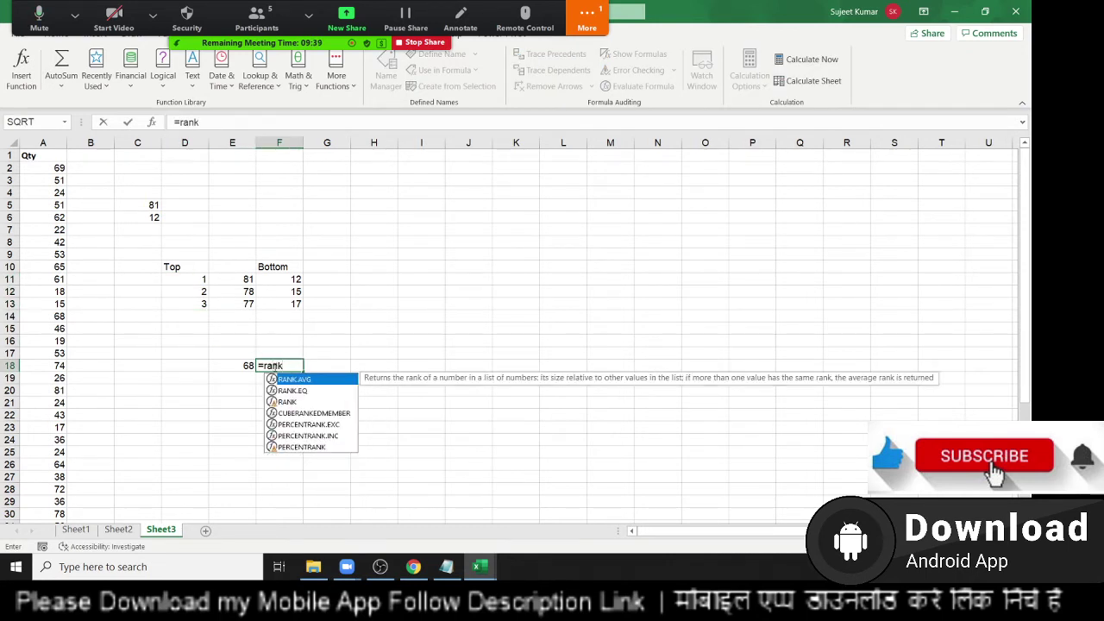
key(Down)
key(Down)
key(Tab)
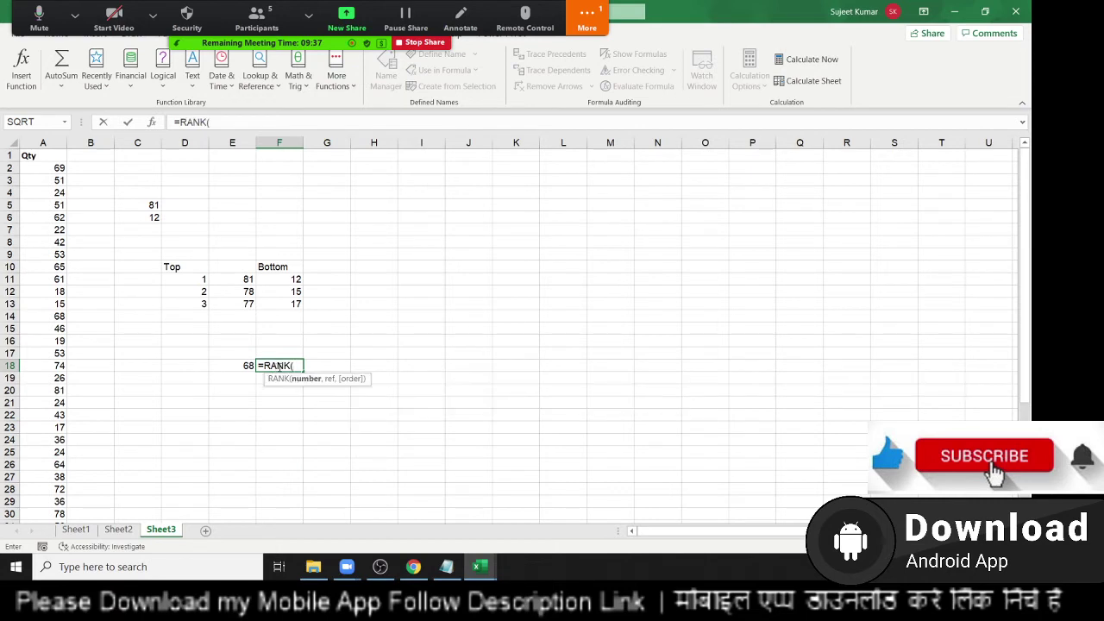
click(247, 365)
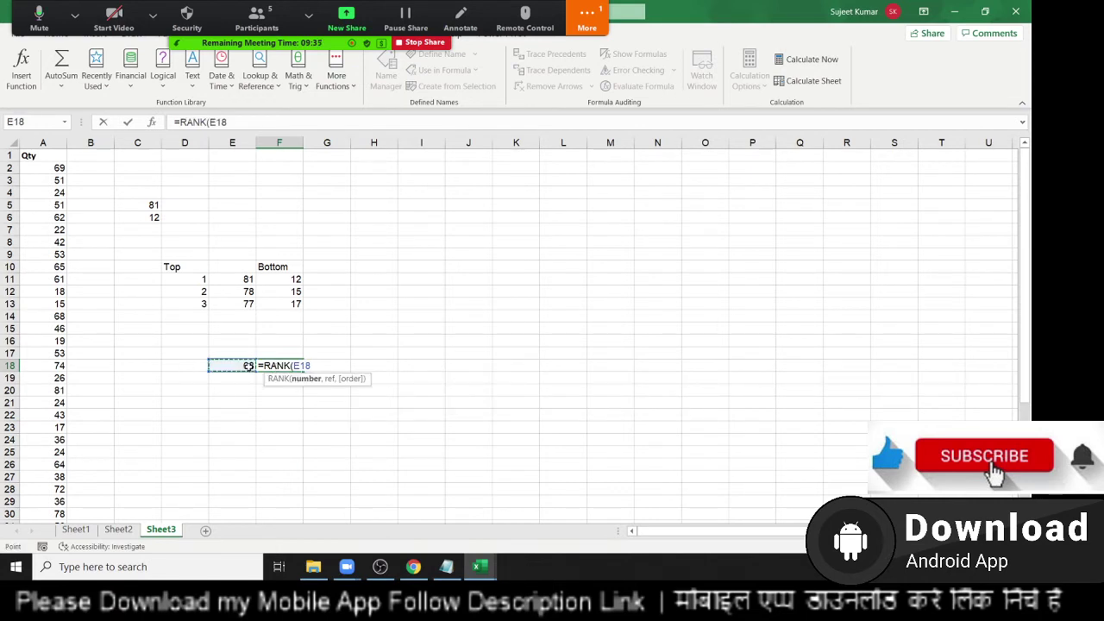
text(,)
click(53, 135)
text(,0)
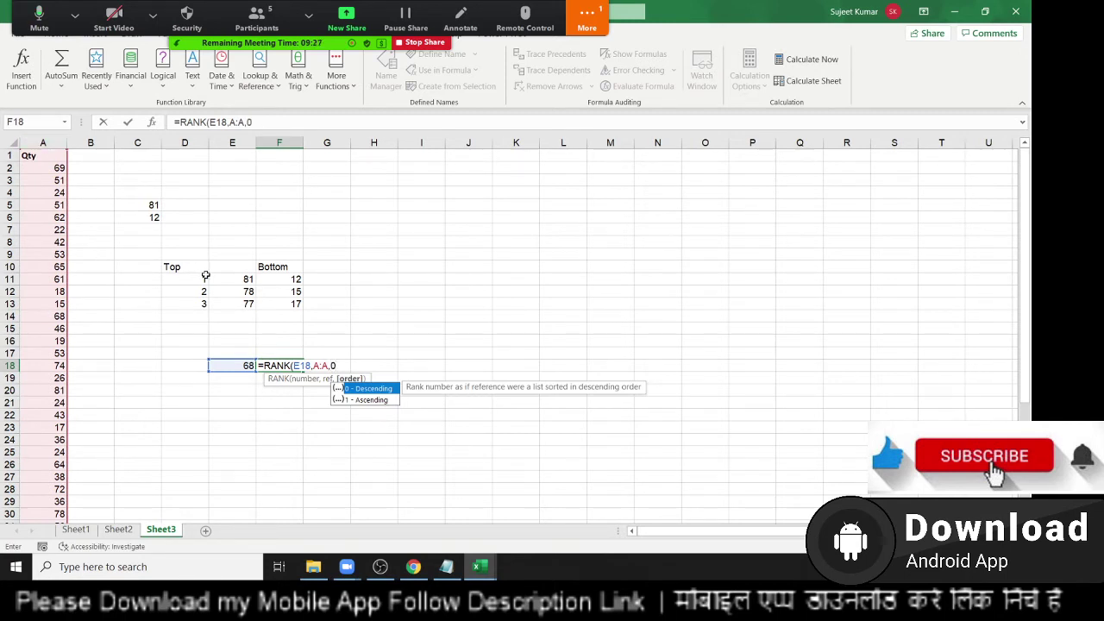
key(Return)
key(Up)
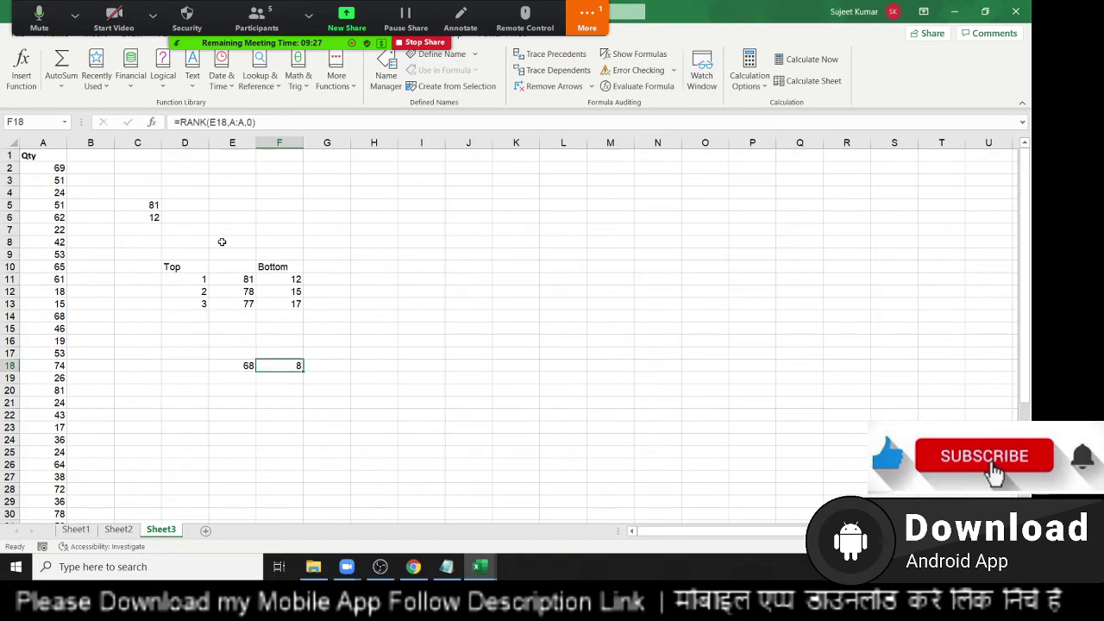
Step: Test the rank cell D13 with 8, then undo the change
click(202, 304)
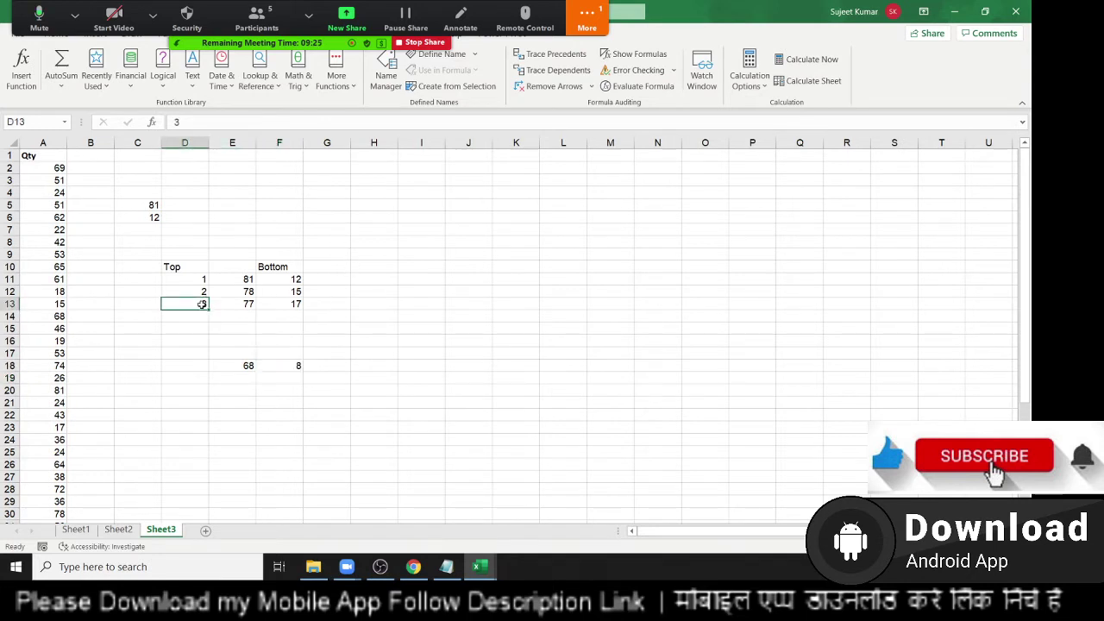
text(8)
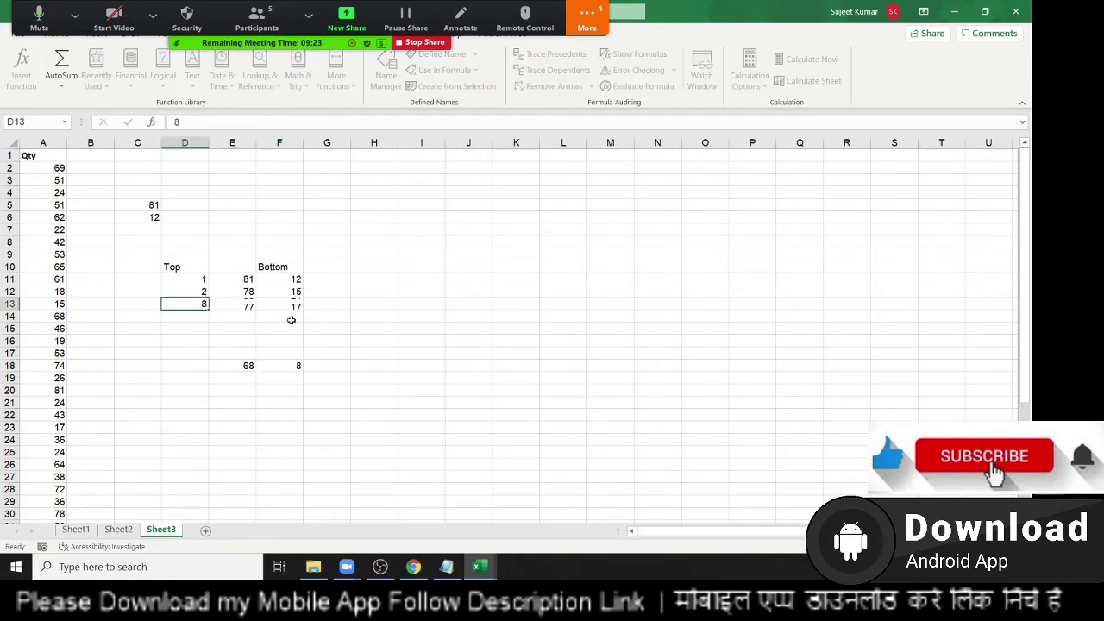
key(Return)
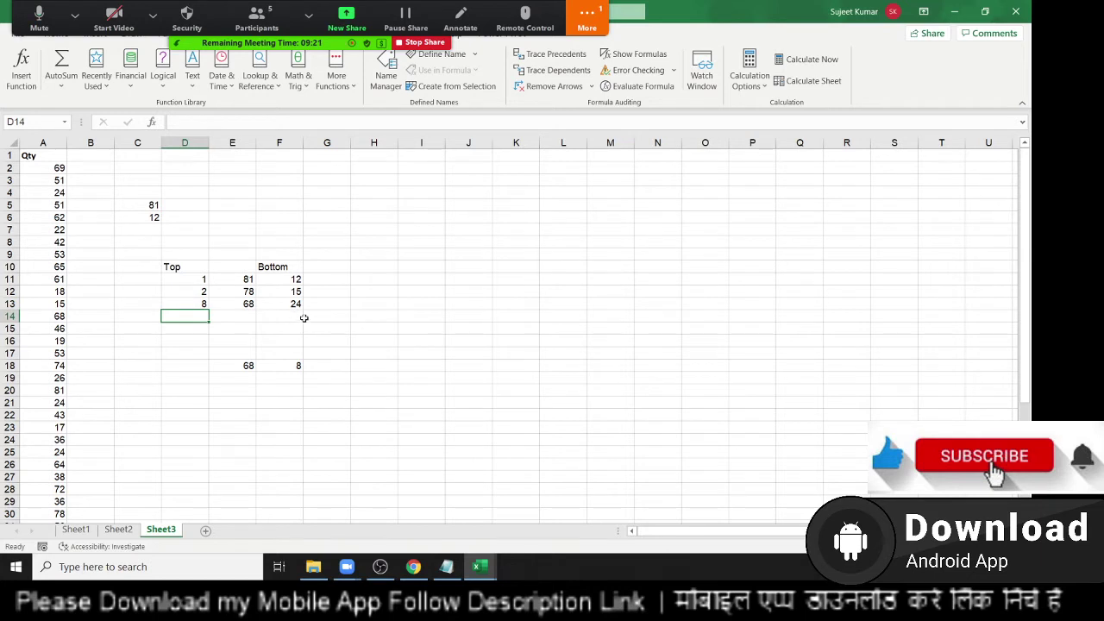
key(ctrl+z)
Step: Change F18's RANK order argument to 1 for ascending ranking, returning 35
double_click(294, 366)
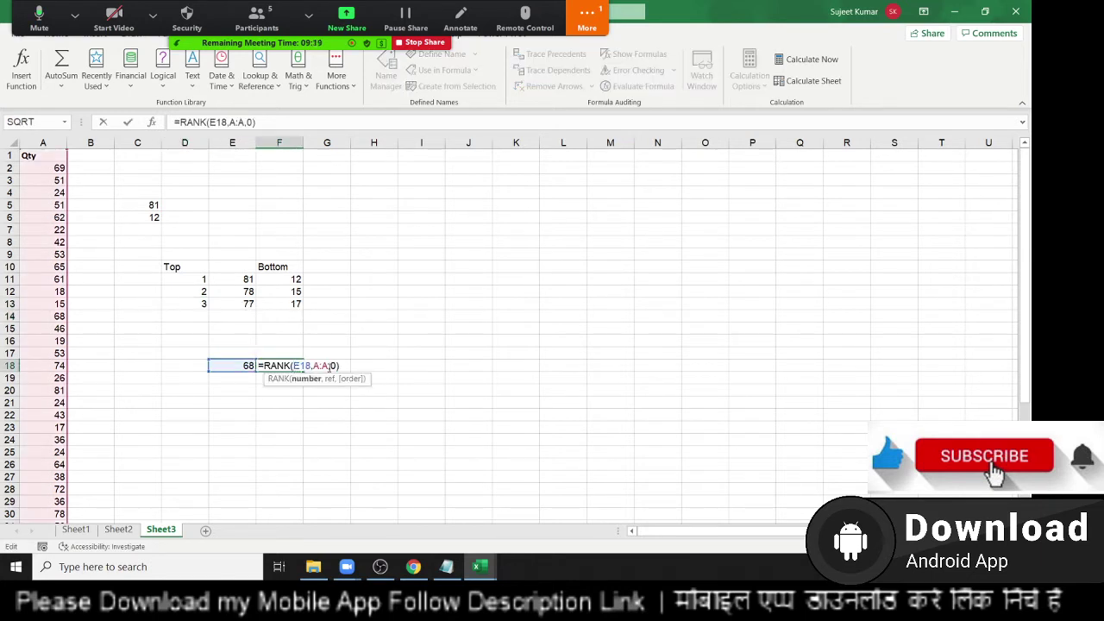
click(330, 366)
key(Delete)
text(1)
key(Return)
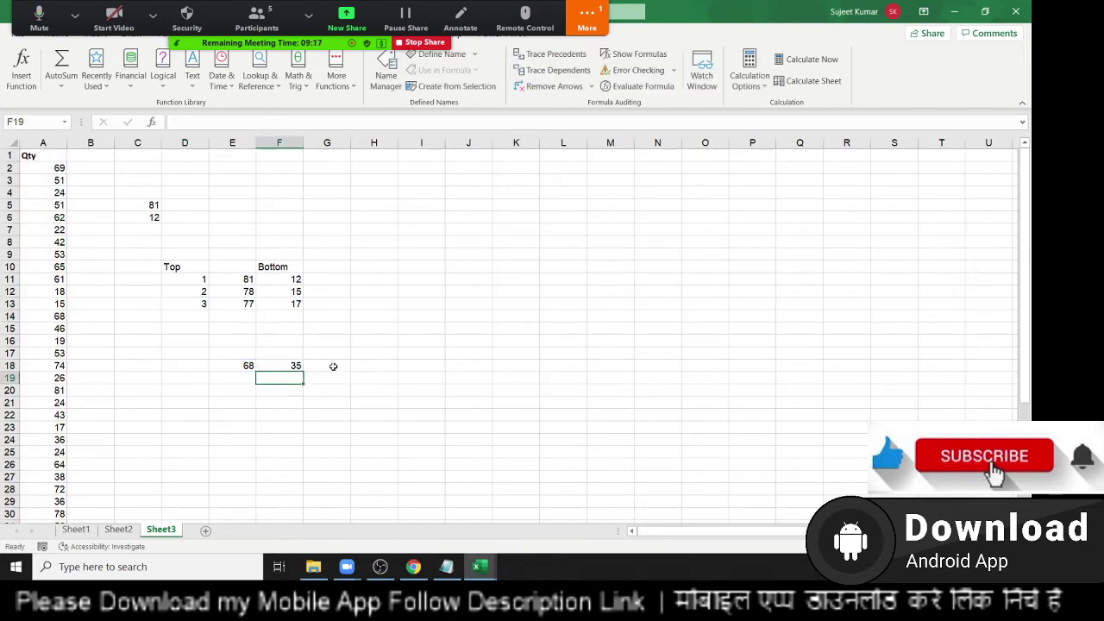
click(290, 365)
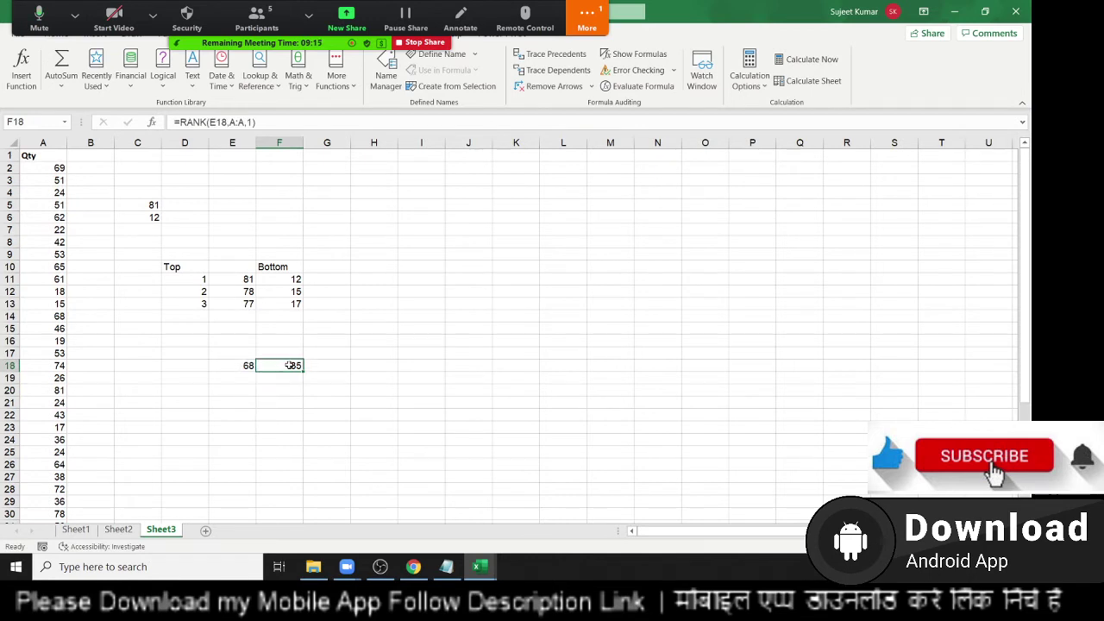
Step: Try 35 as the position in D13 and check F13, then undo to restore 3
click(203, 305)
text(35)
key(Return)
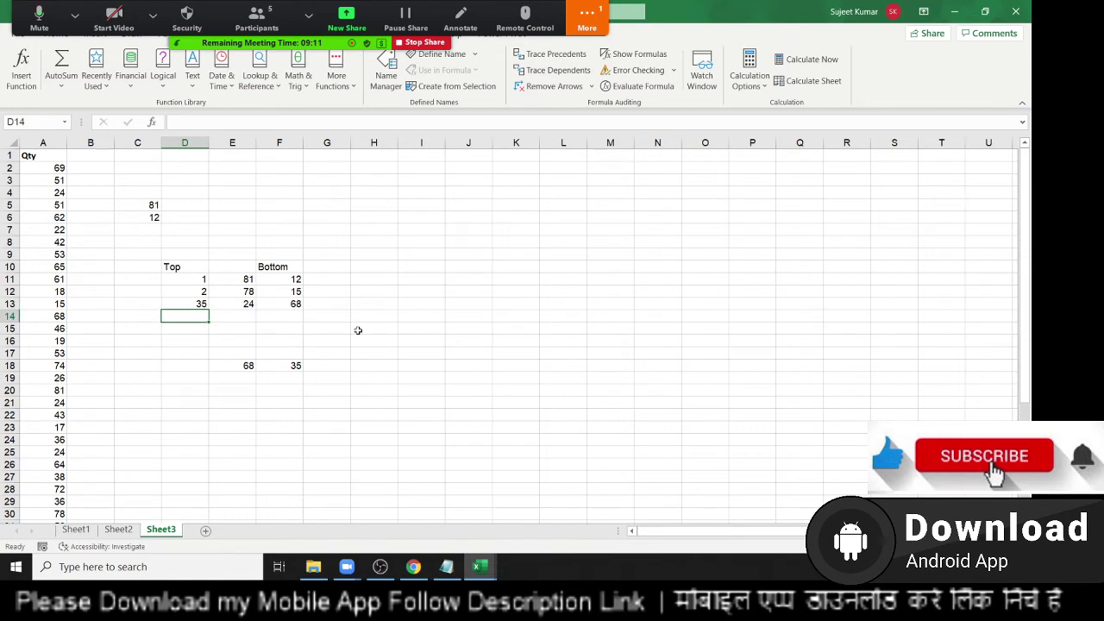
click(294, 304)
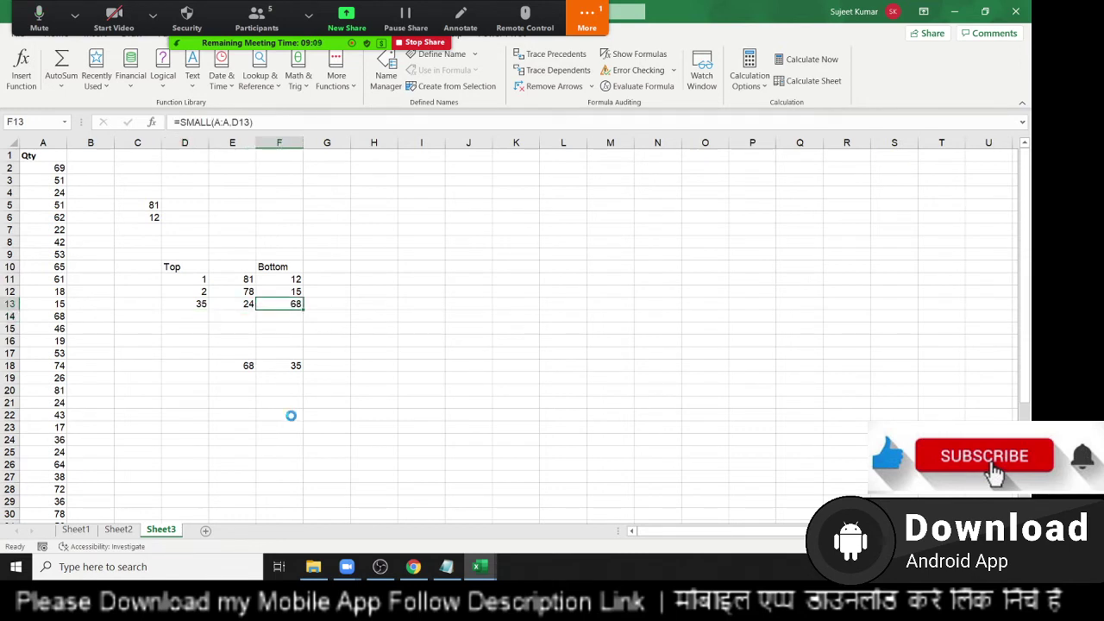
key(ctrl+z)
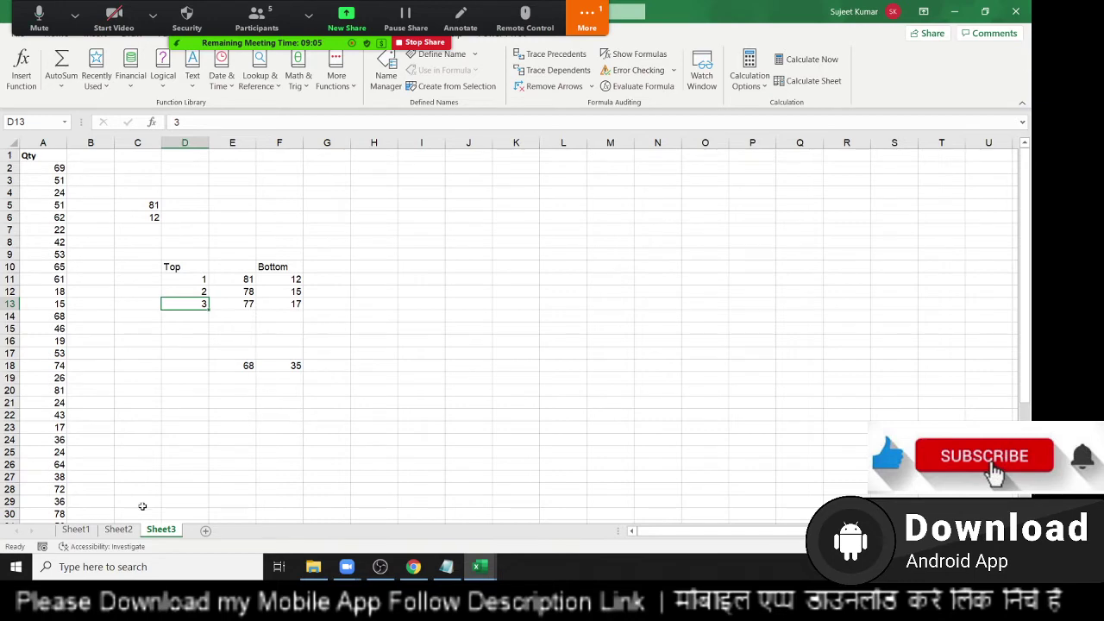
Step: Switch to Sheet2 and inspect the COUNTIF formula in O2
click(118, 529)
scroll(440, 400, up, 5)
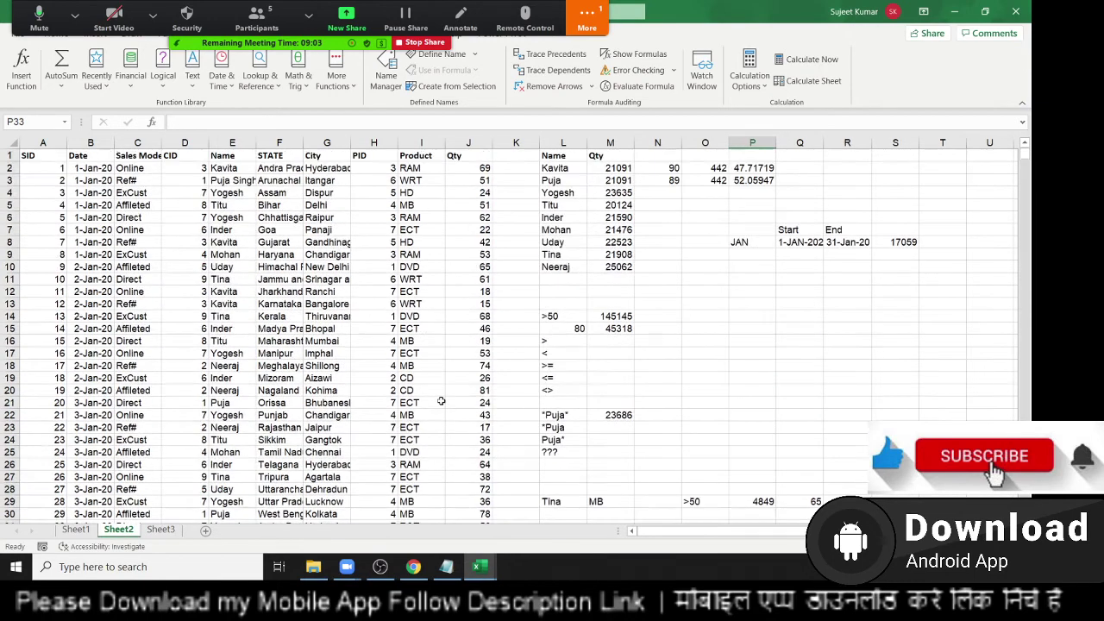
click(617, 247)
click(702, 213)
click(694, 167)
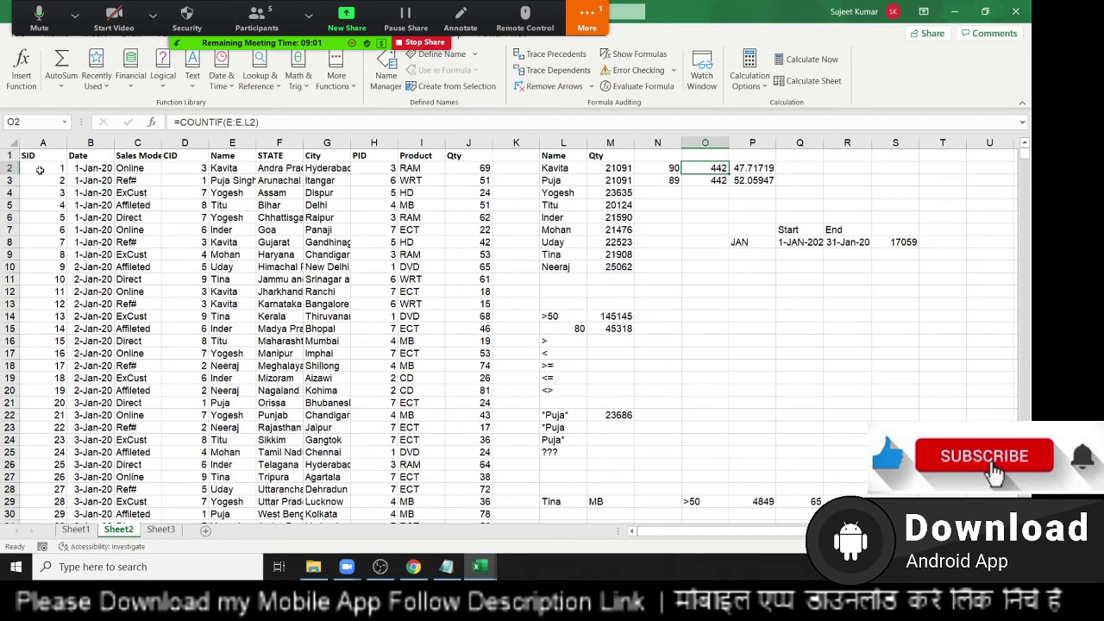
Step: Copy the sales data A1:J385 and paste it into a new Sheet4
mouse_move(39, 158)
mouse_down()
mouse_move(466, 579)
mouse_move(474, 395)
mouse_move(456, 216)
mouse_up()
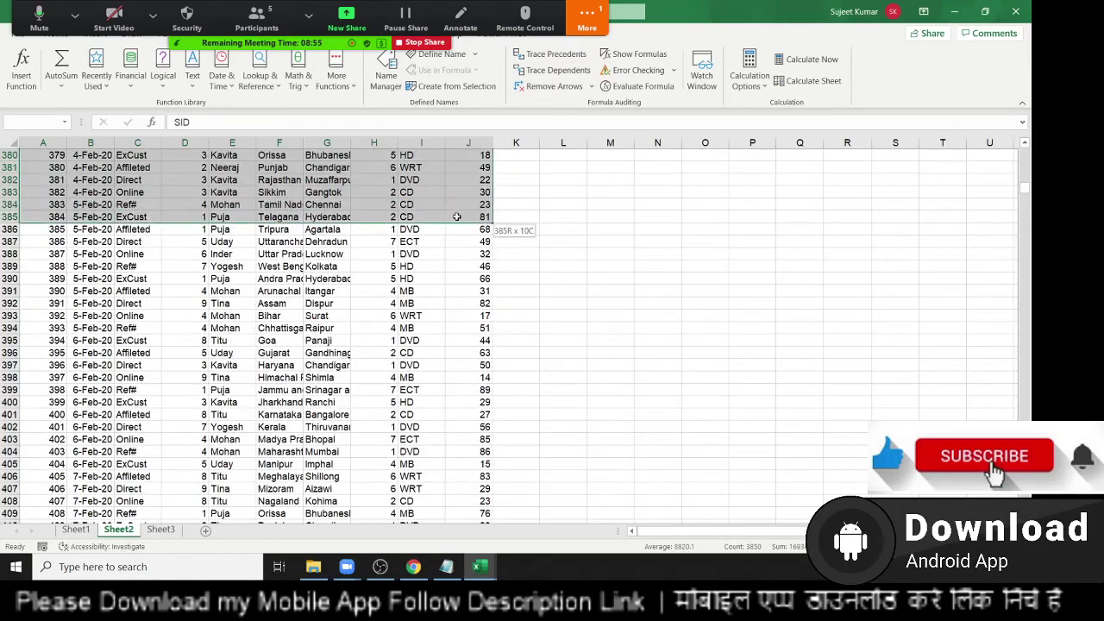
key(ctrl+c)
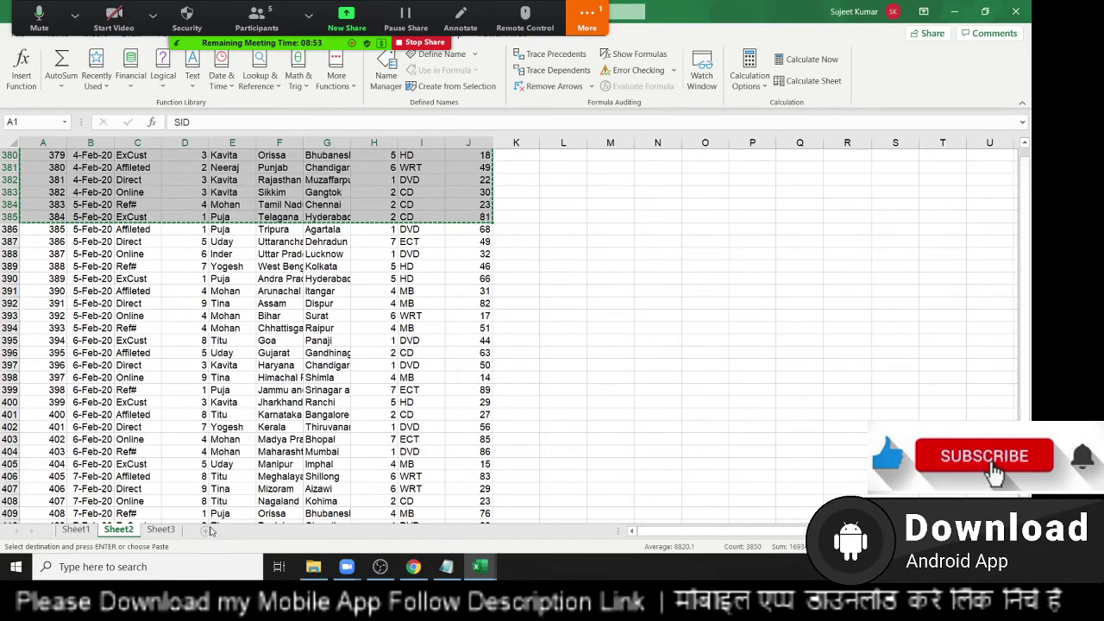
click(207, 530)
key(ctrl+v)
click(468, 287)
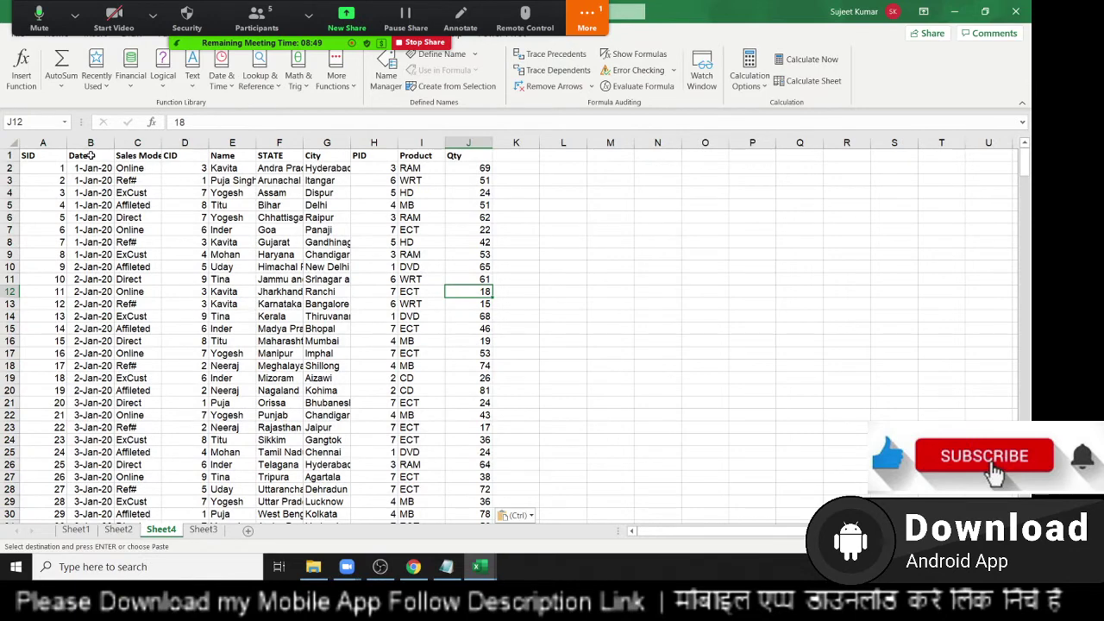
Step: Copy the Sales Mode, Name, Product and Qty headers to N3:Q3
click(234, 155)
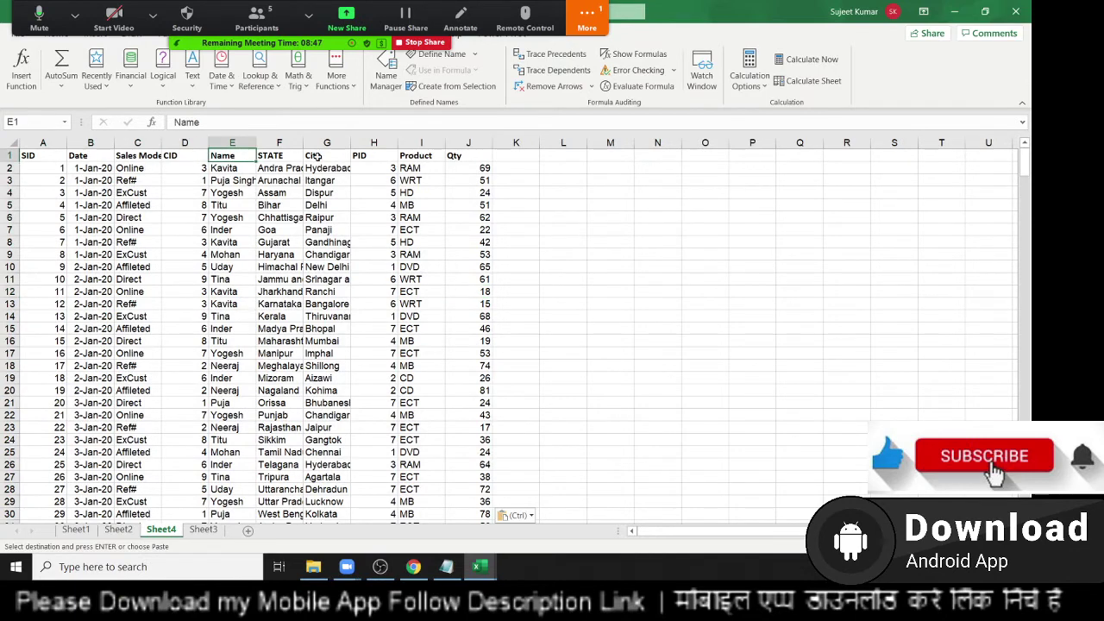
ctrl+click(417, 155)
ctrl+click(453, 155)
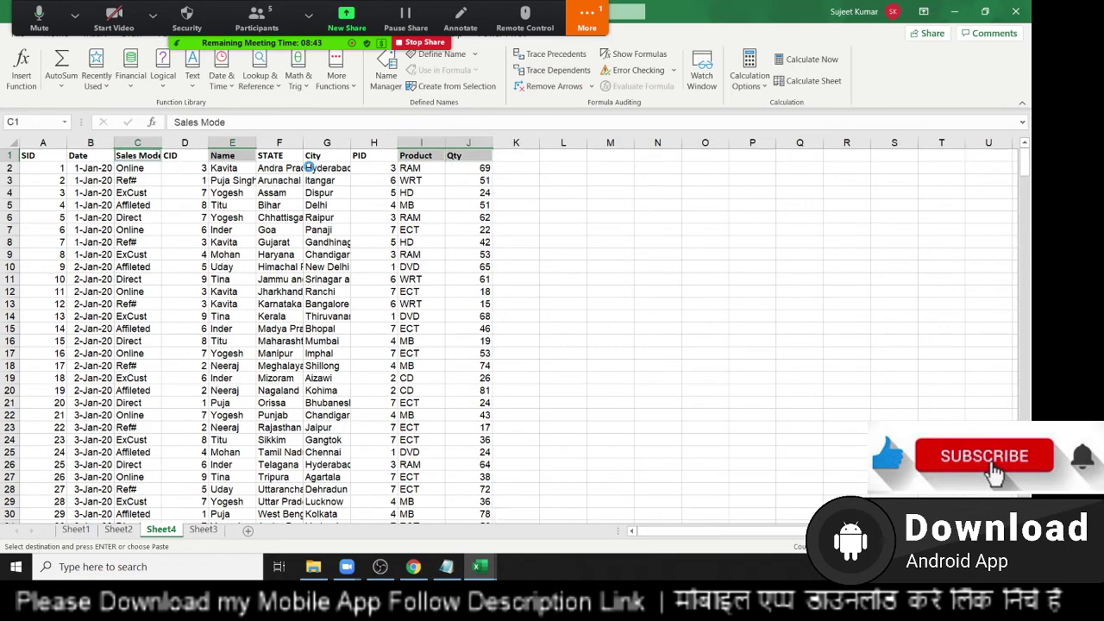
click(651, 180)
key(ctrl+v)
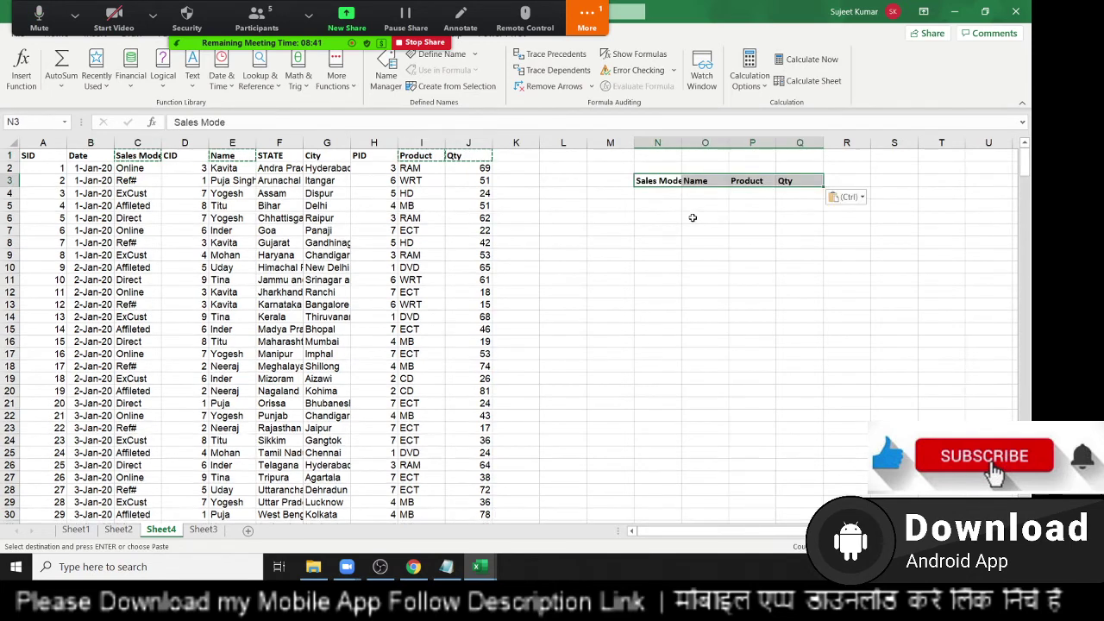
Step: Enter the first criterion: Online in N4 and >50 in Q4
click(662, 204)
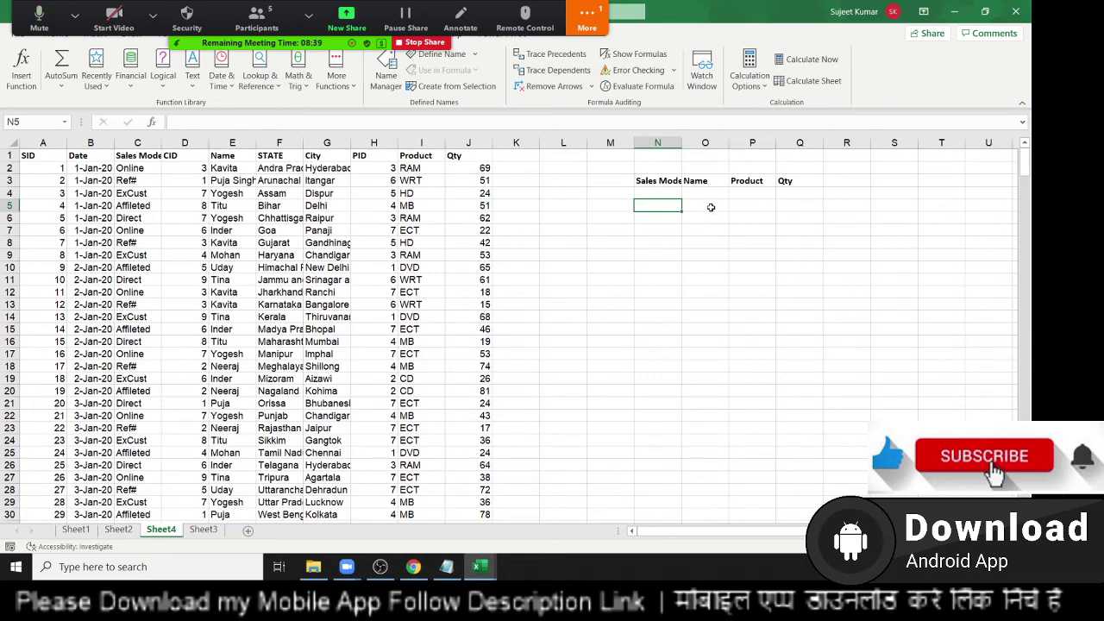
key(Up)
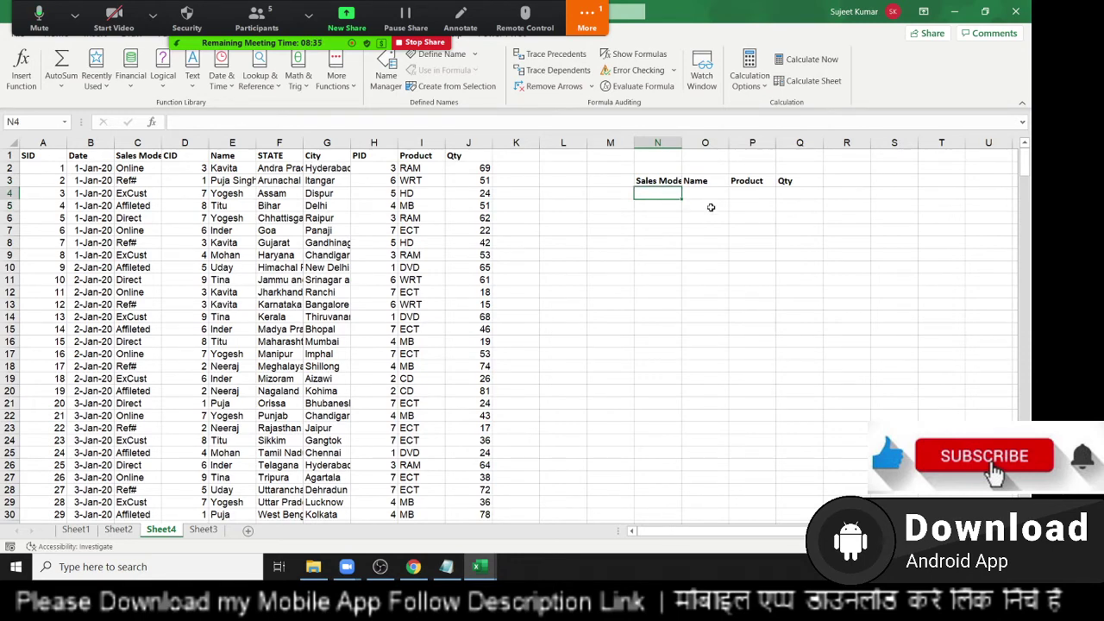
text(On)
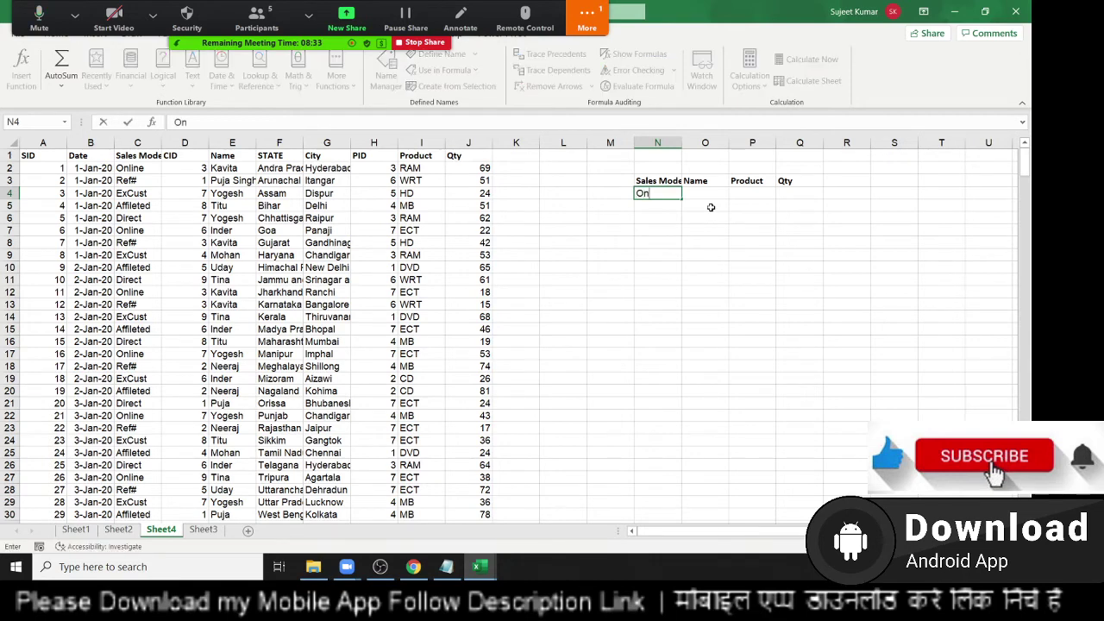
text(line)
key(Tab)
key(Tab)
key(Tab)
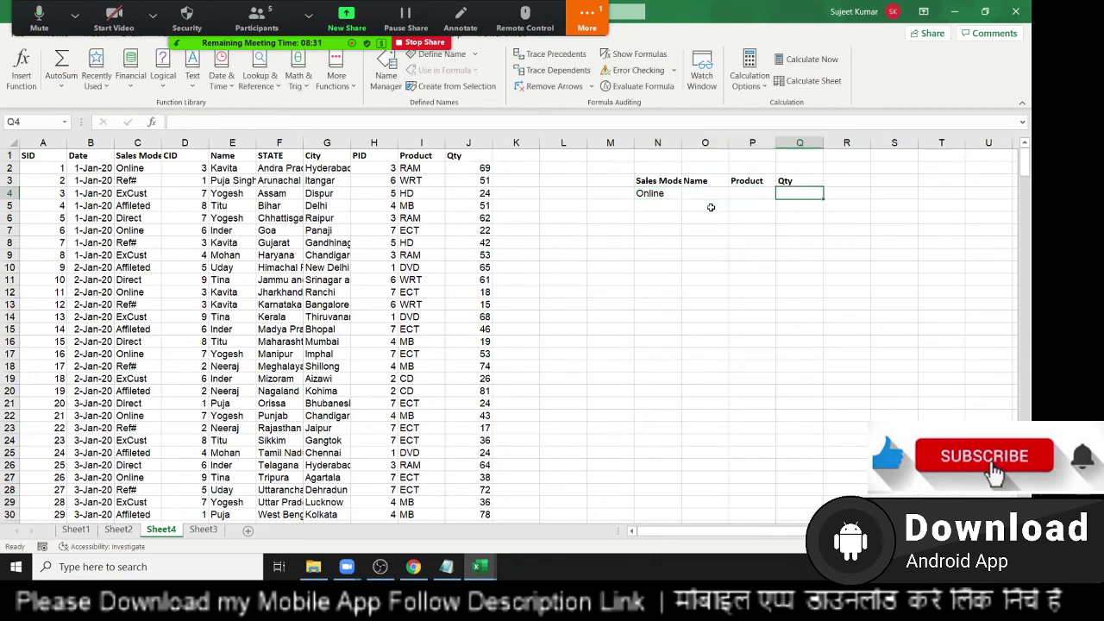
text(>50)
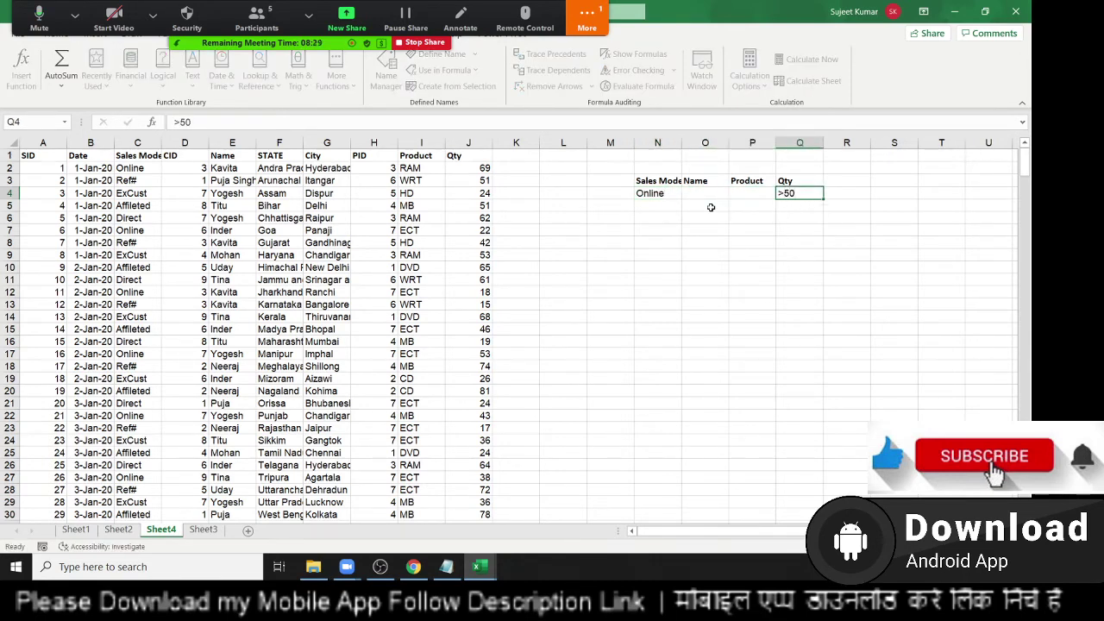
key(Return)
Step: Enter a salesperson's name in O6 and CD in P6 as the second criterion
key(Left)
key(Left)
key(Down)
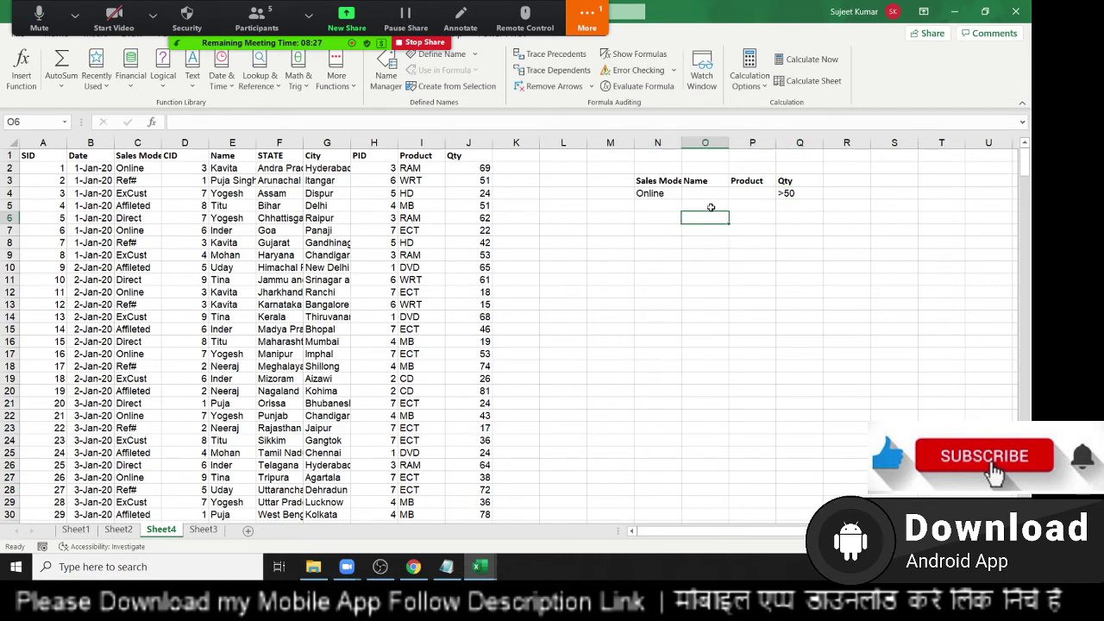
text(Puja)
key(Tab)
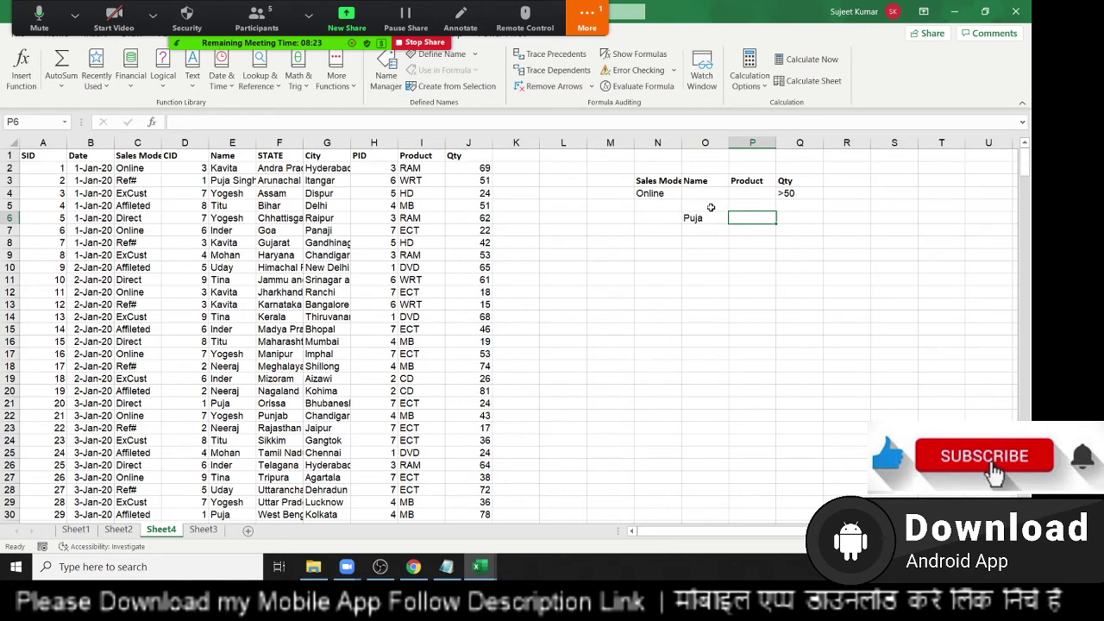
text(CD)
key(Return)
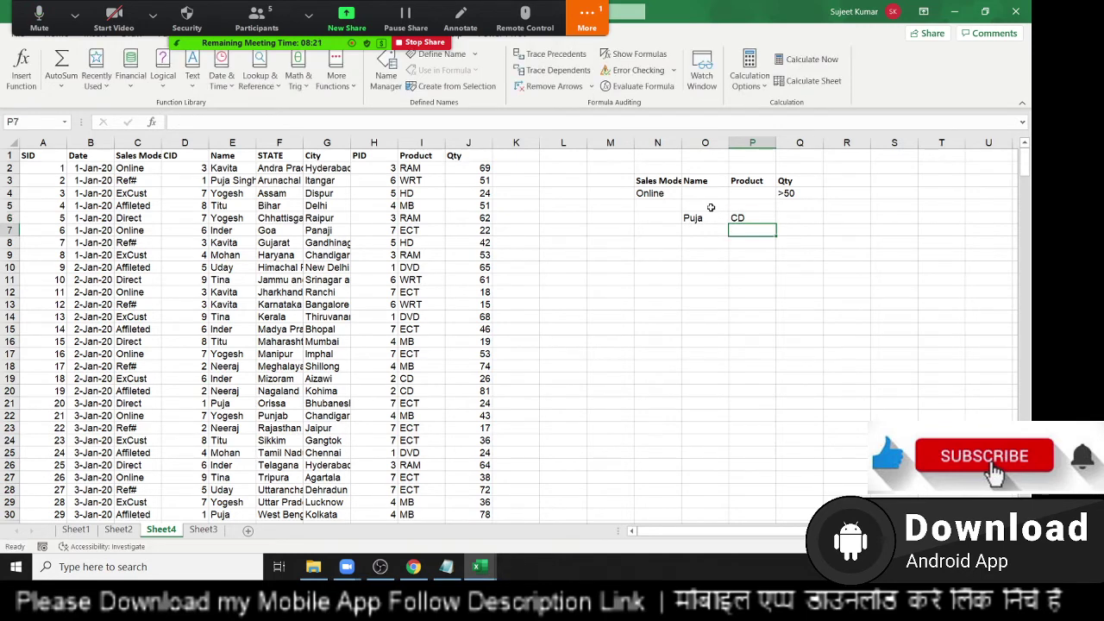
Step: Enter the third criterion: Ref# in N7, RAM in P7 and <50 in Q7
key(Left)
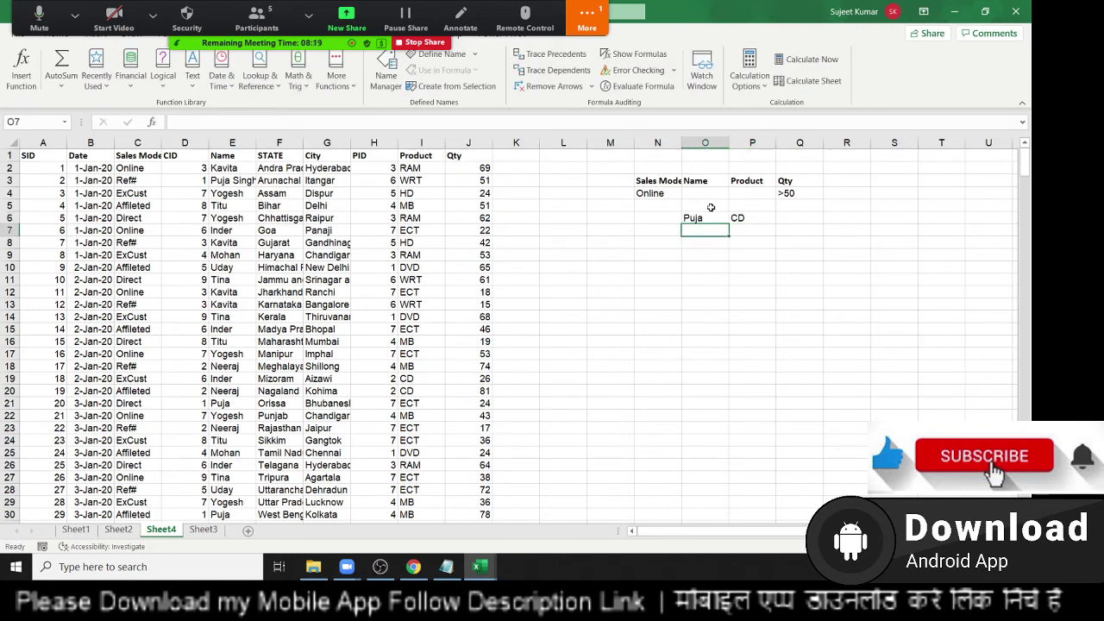
key(Right)
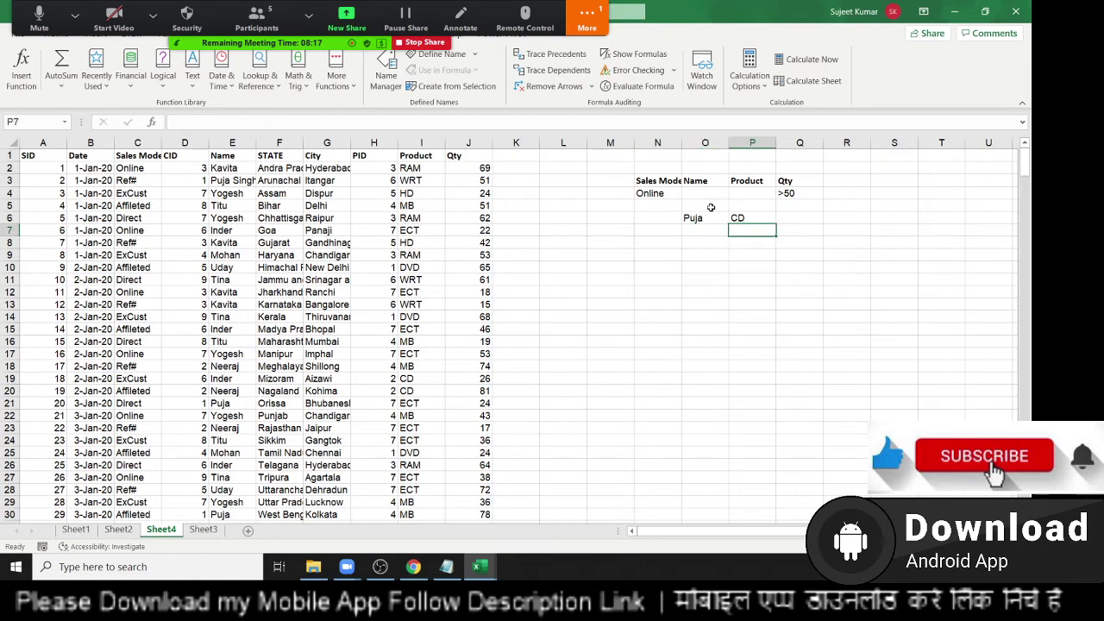
key(Right)
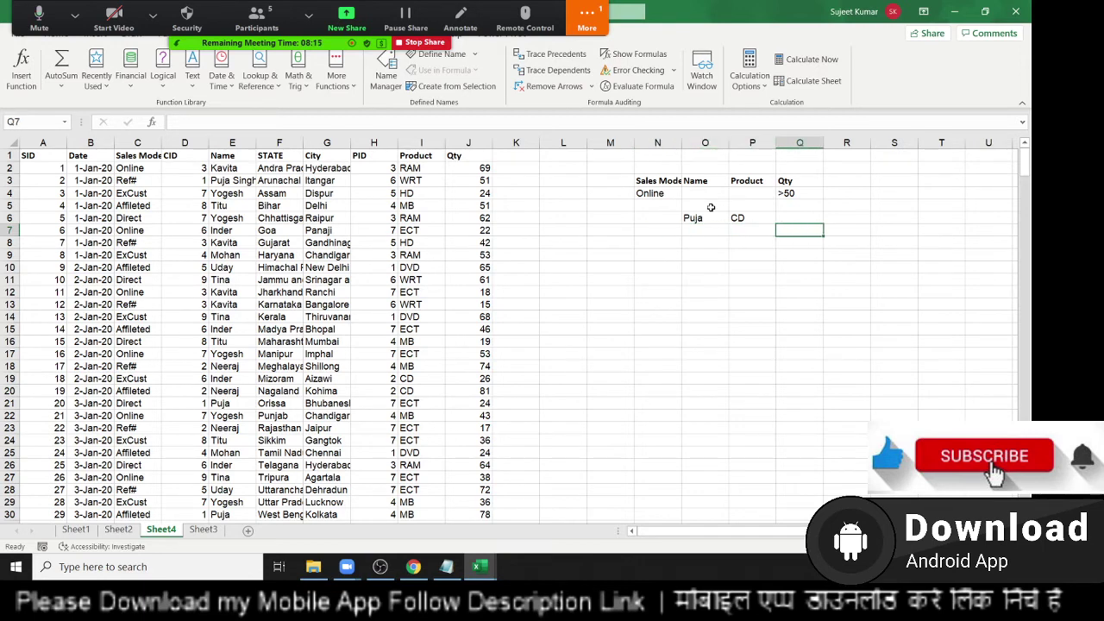
key(Left)
key(Left)
key(Left)
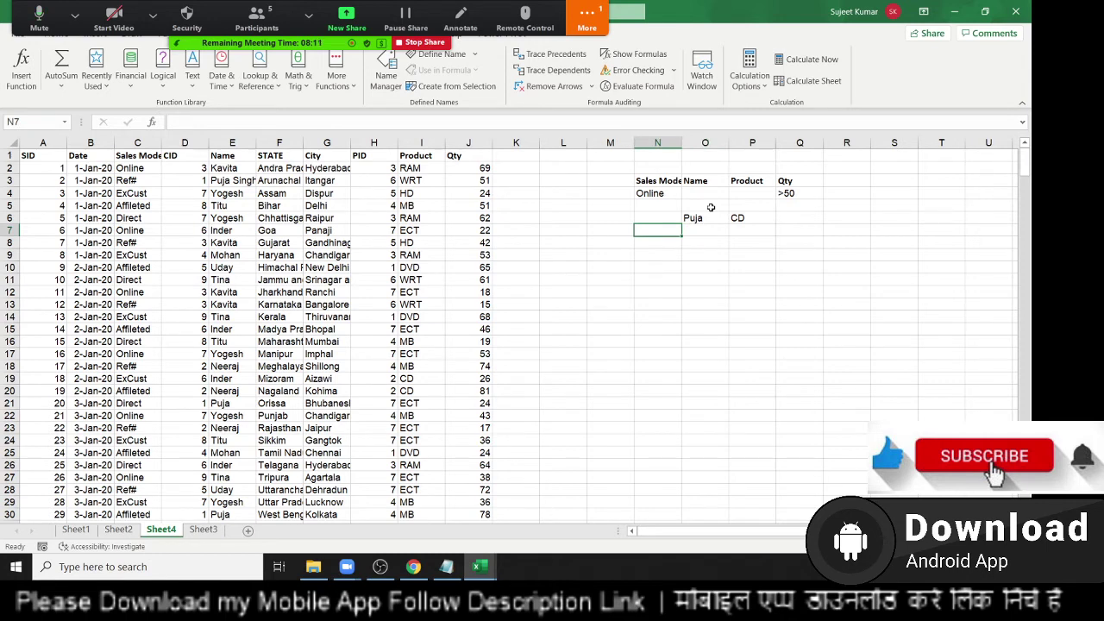
text(Ref#)
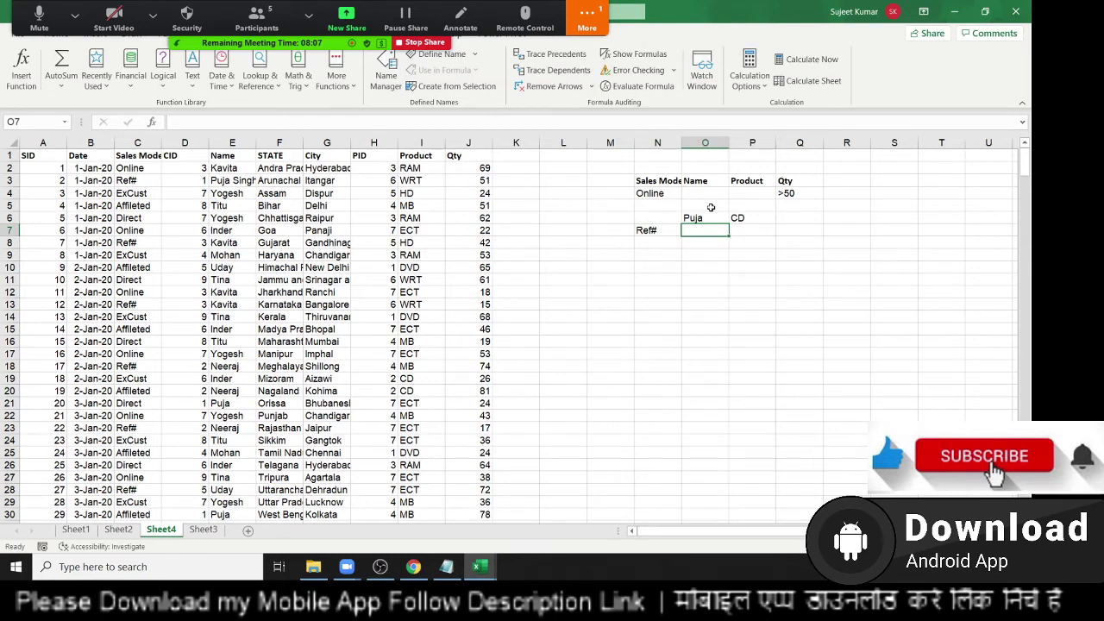
key(Right)
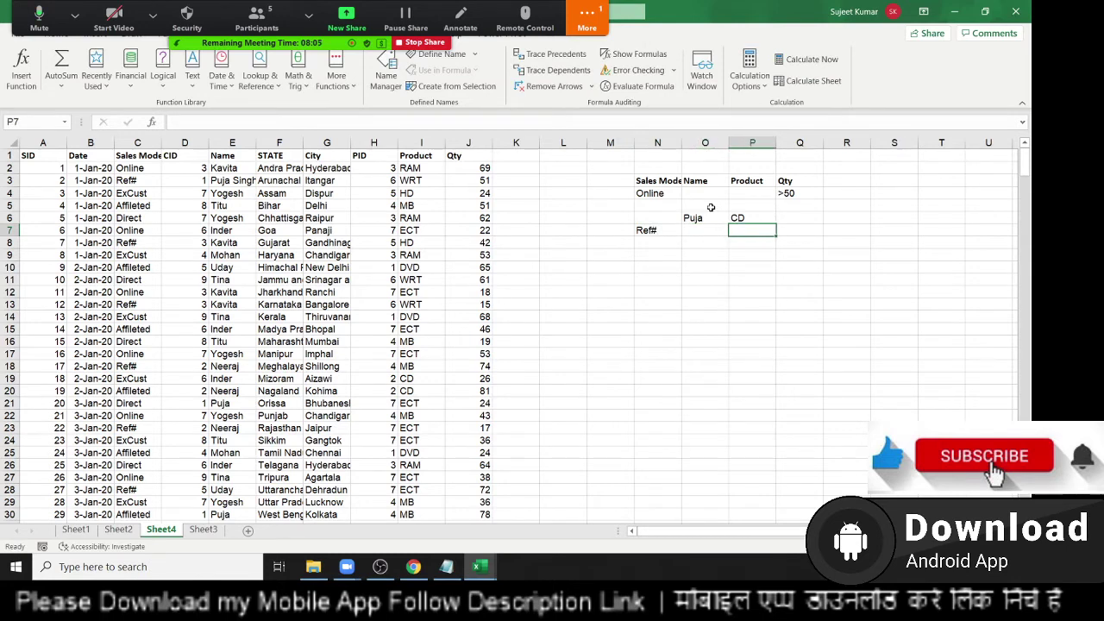
text(RAM)
key(Right)
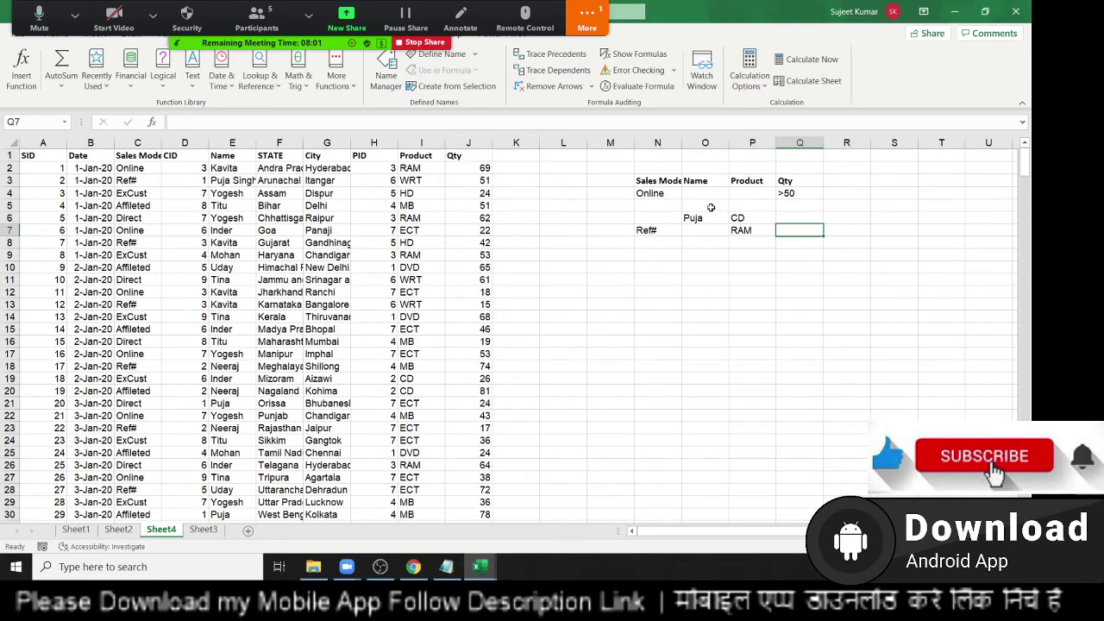
text(<50)
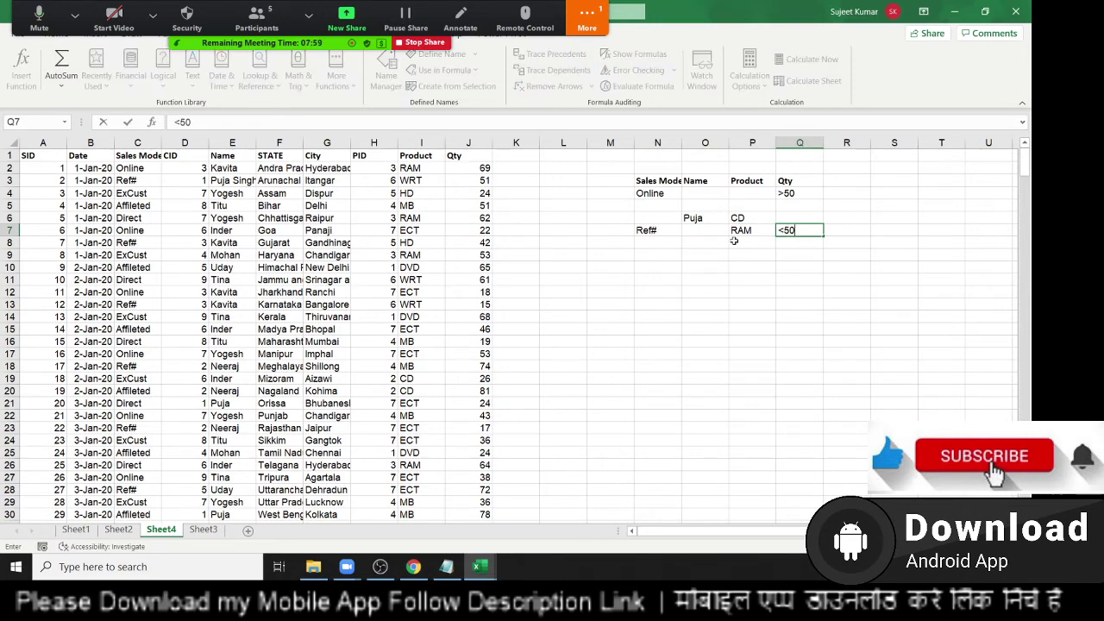
click(733, 278)
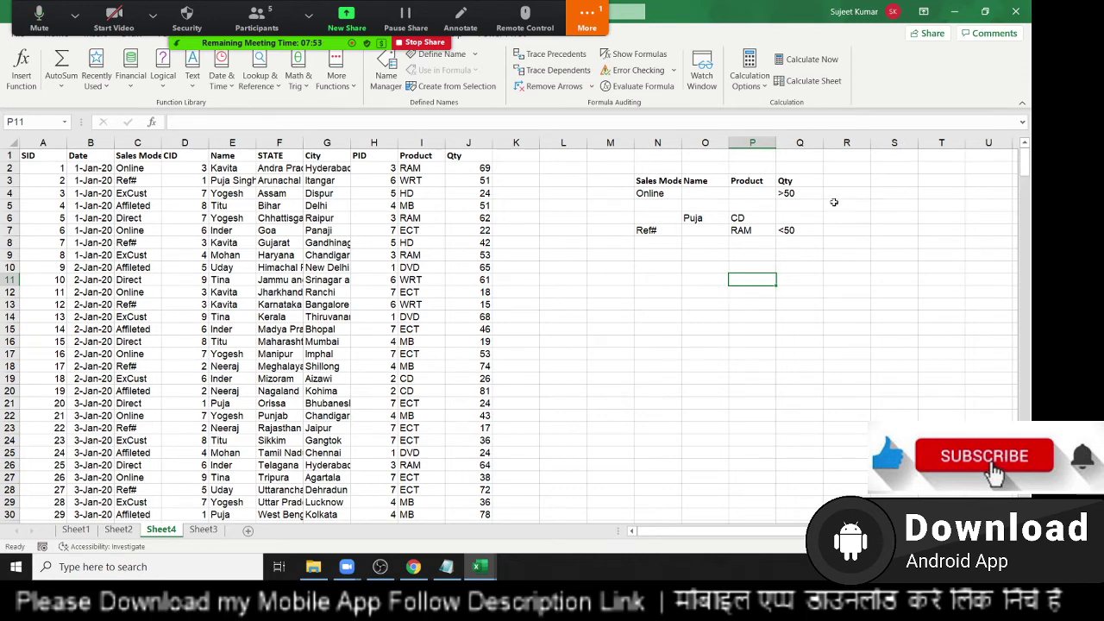
drag(834, 195, 838, 232)
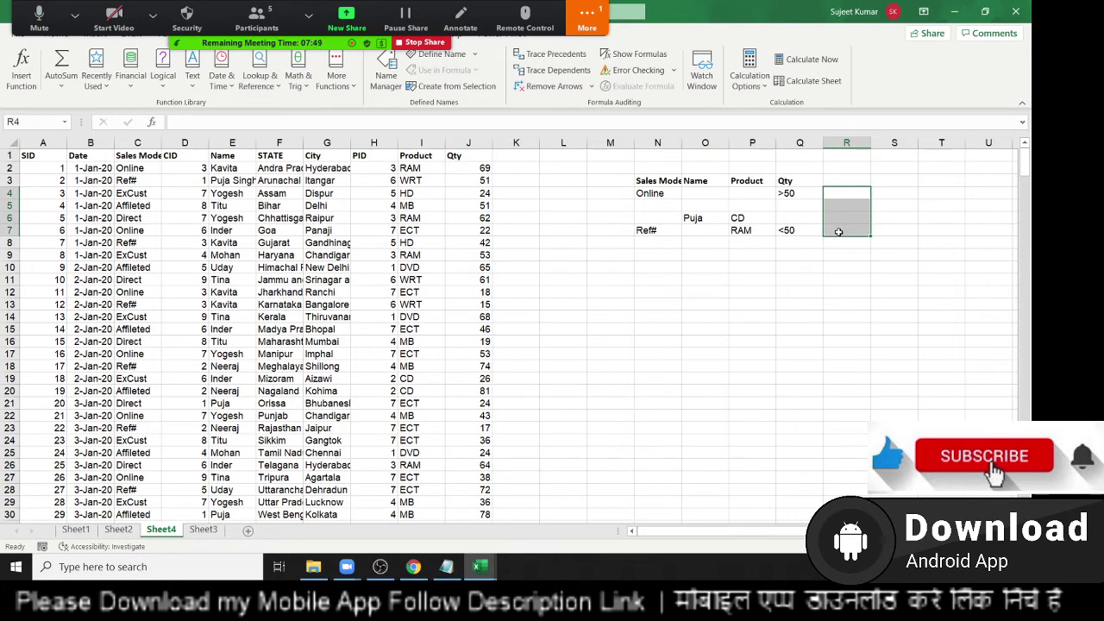
click(667, 287)
Step: Start a DSUM formula in N12 with the database range A1:J385
text(=)
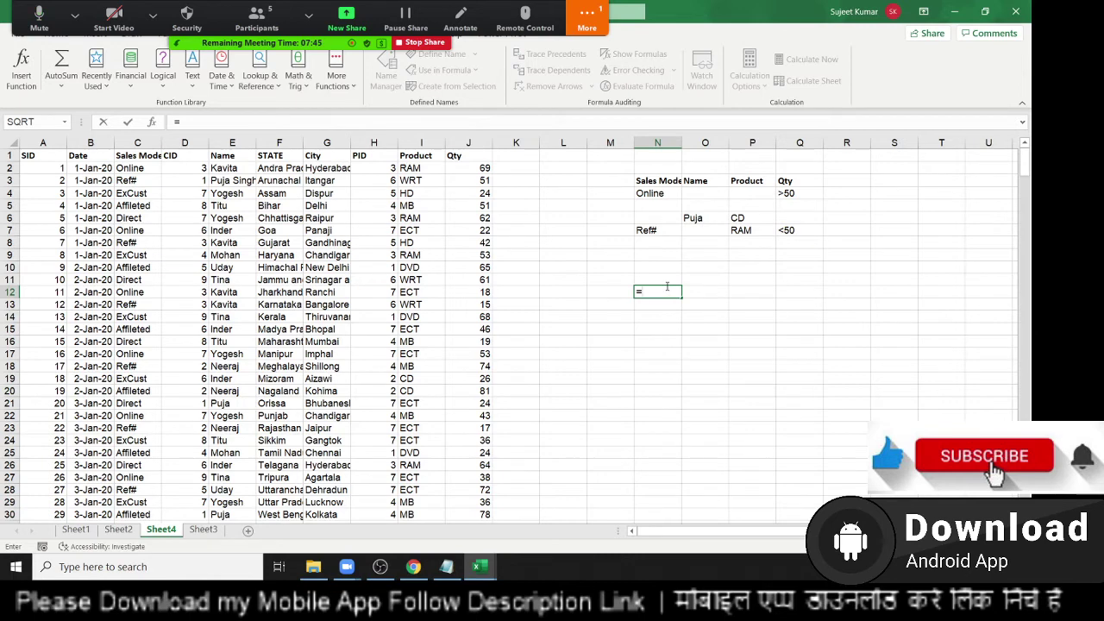
text(dsum)
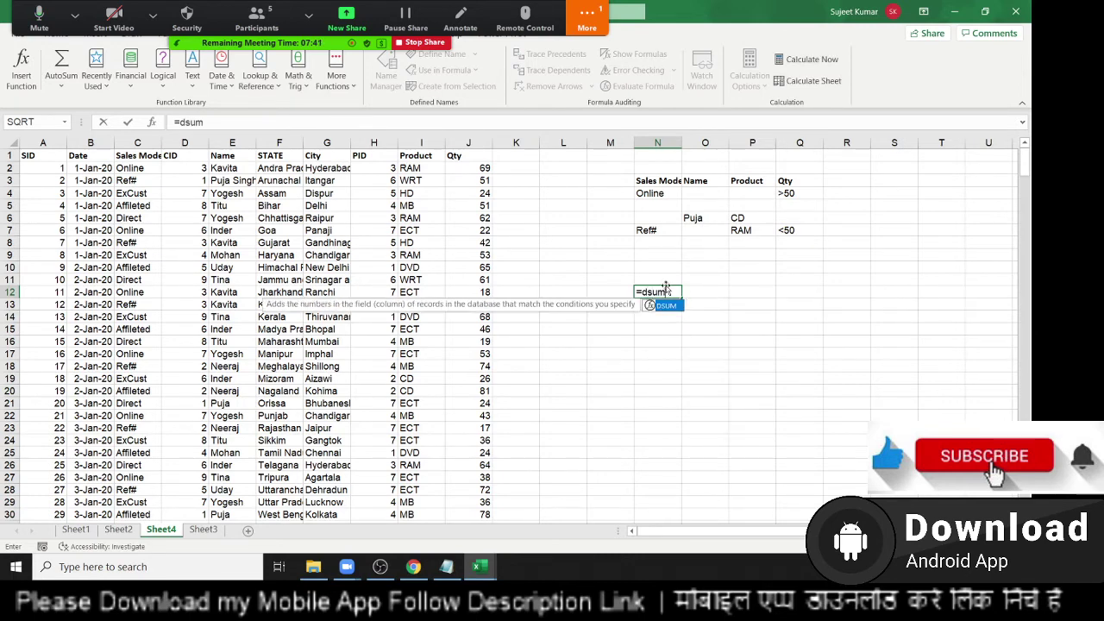
key(Tab)
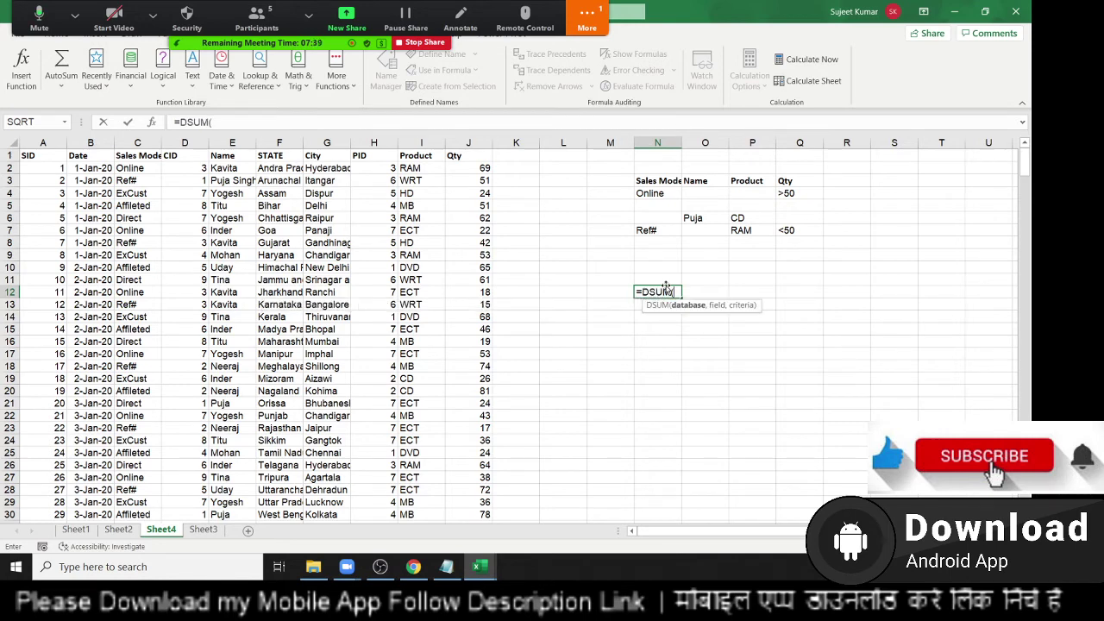
key(Left)
key(Left)
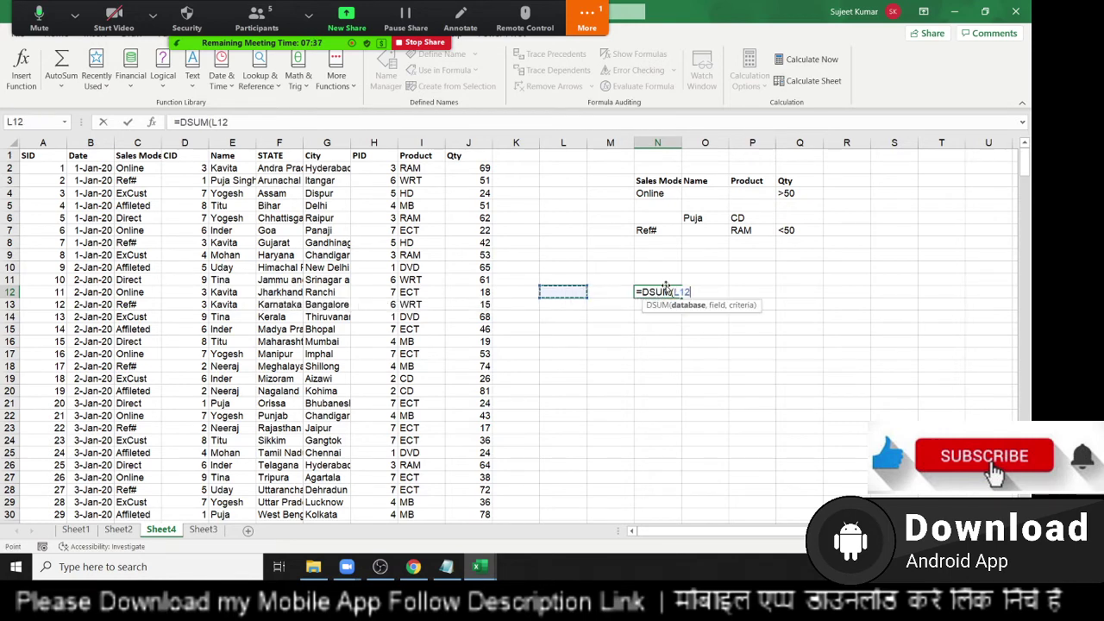
key(Left)
key(Left)
key(Left)
key(ctrl+Up)
key(ctrl+Left)
key(Left)
key(ctrl+shift+Right)
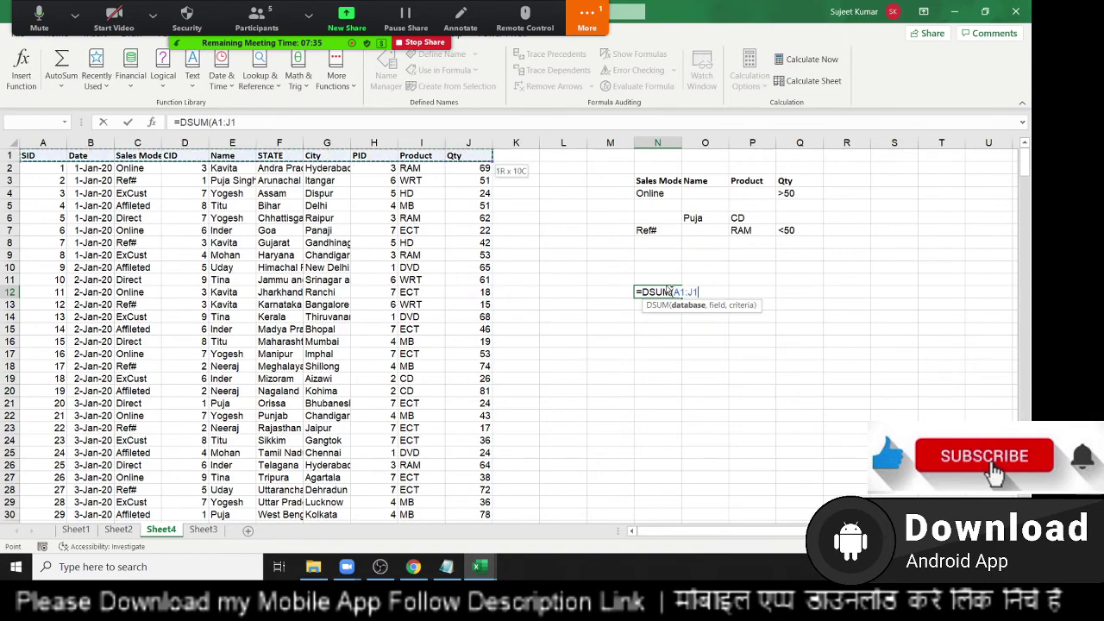
key(ctrl+shift+Down)
Step: Complete DSUM with field J1 and criteria N3:Q7, returning 19547
text(,)
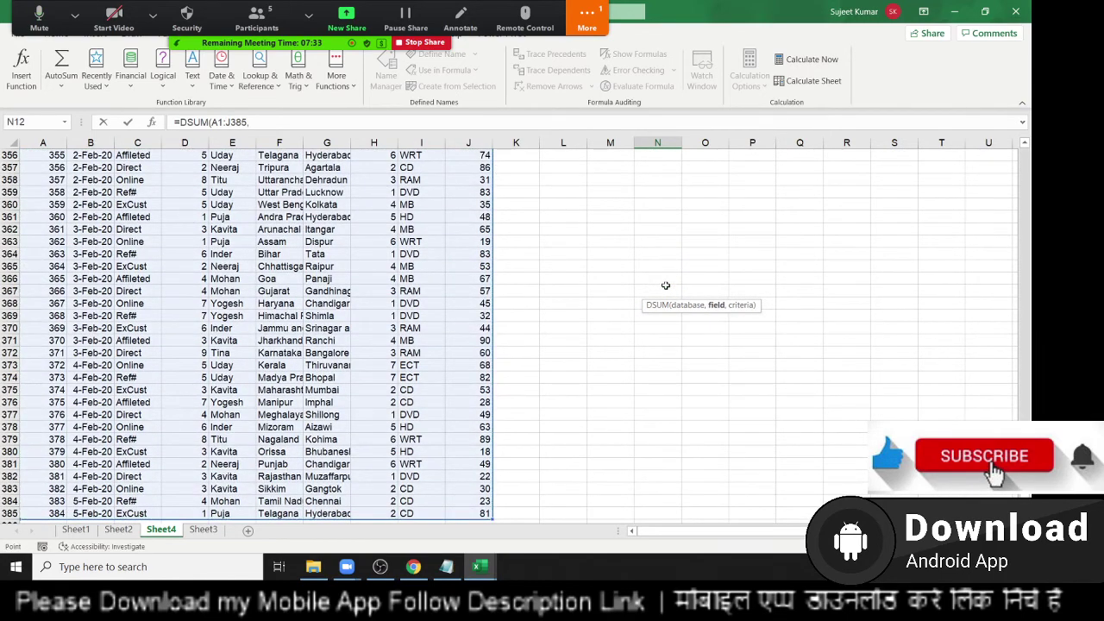
key(Up)
key(Up)
key(Up)
key(Up)
key(Up)
key(Up)
key(Up)
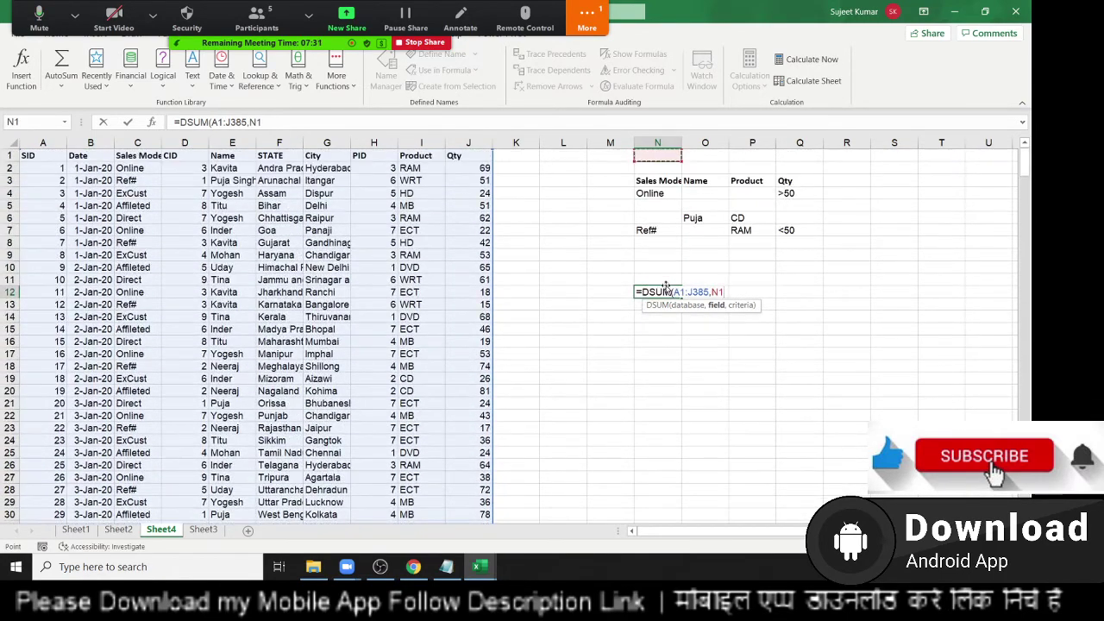
key(Left)
key(Left)
key(Left)
key(Left)
key(Left)
key(Right)
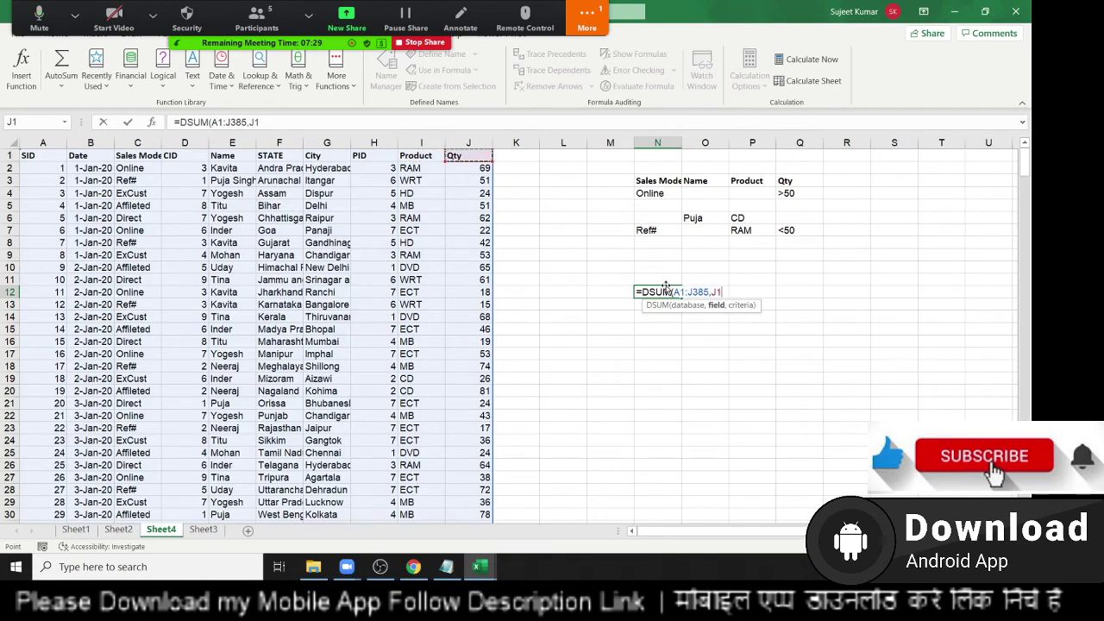
text(,)
key(Up)
key(Up)
key(Up)
key(Up)
key(Up)
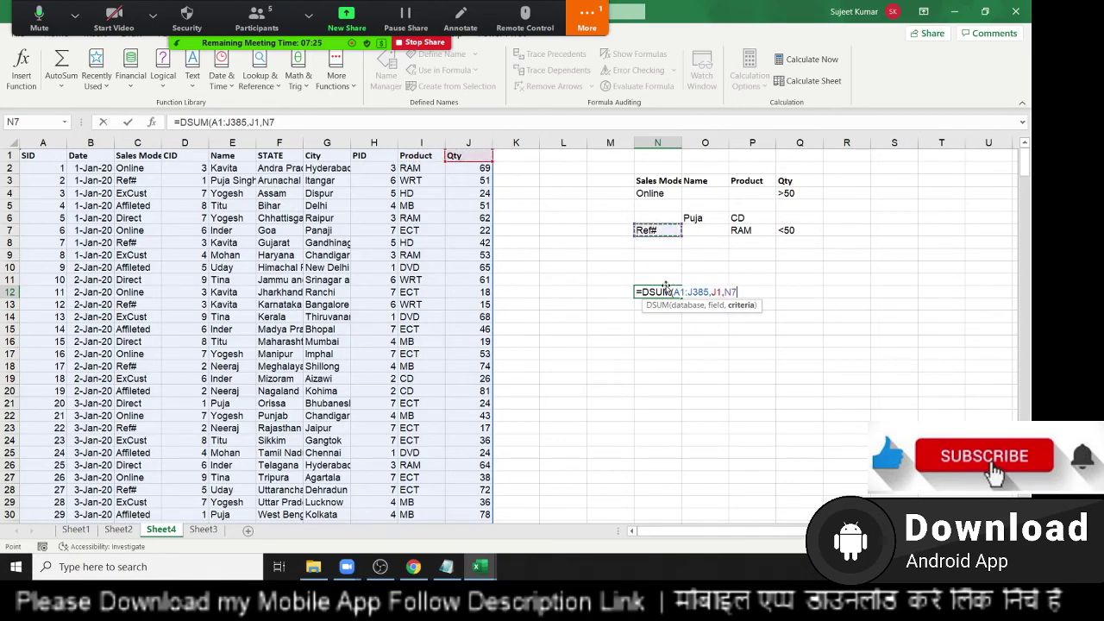
key(Up)
key(Up)
key(Up)
key(Up)
key(shift+Down)
key(shift+Right)
key(shift+Right)
key(shift+Right)
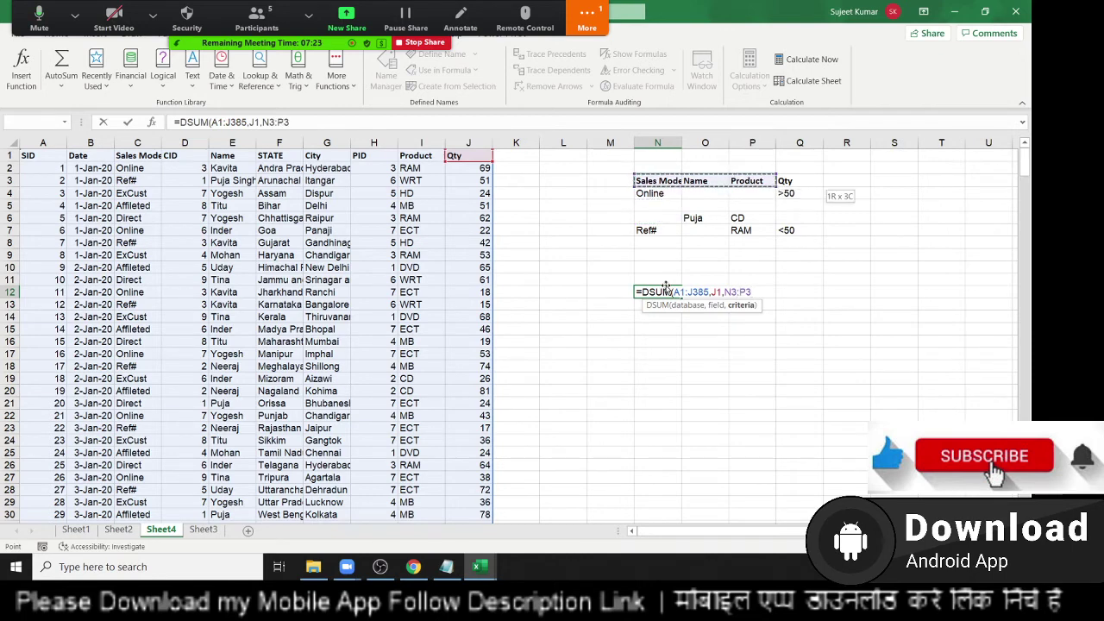
key(shift+Down)
key(shift+Down)
key(shift+Down)
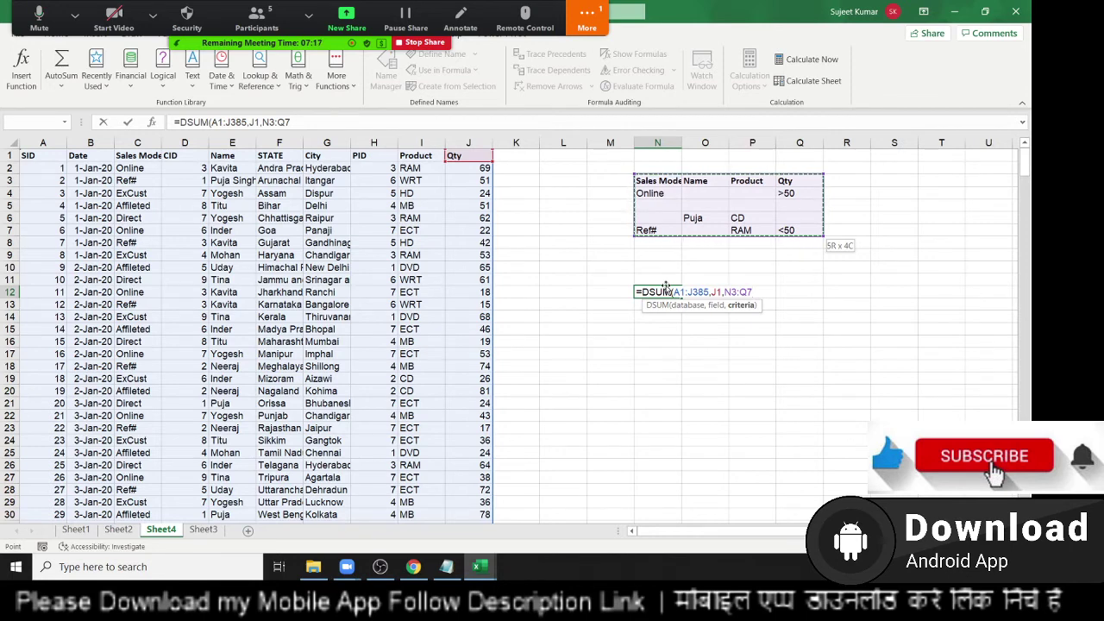
key(Return)
click(665, 290)
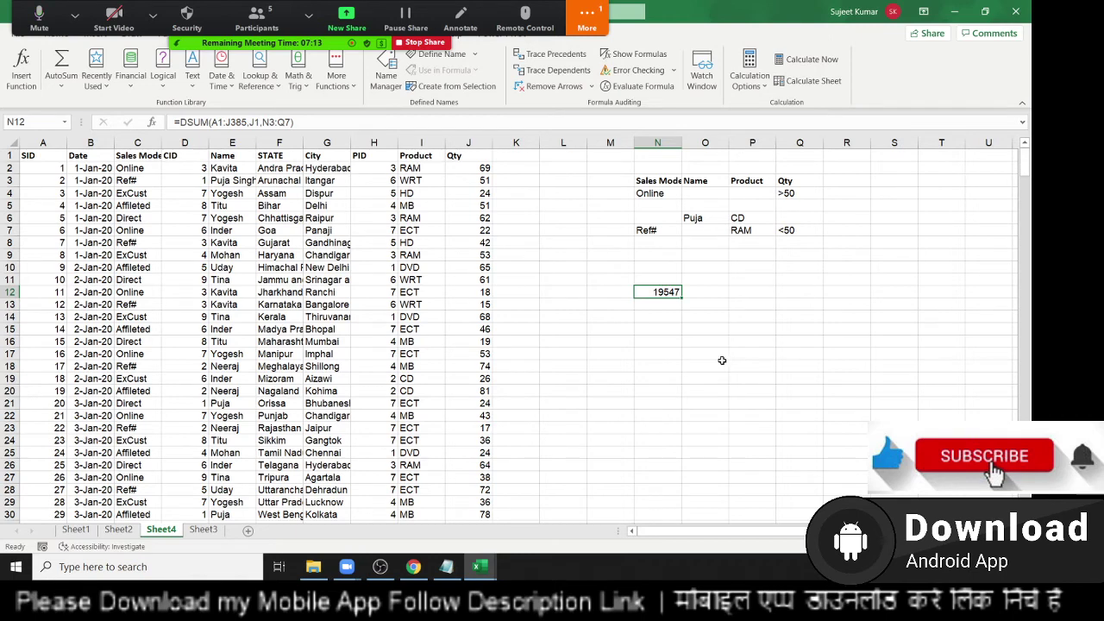
click(699, 293)
Step: Start a DCOUNT formula in O12 over the database range A1:J385
text(=dc)
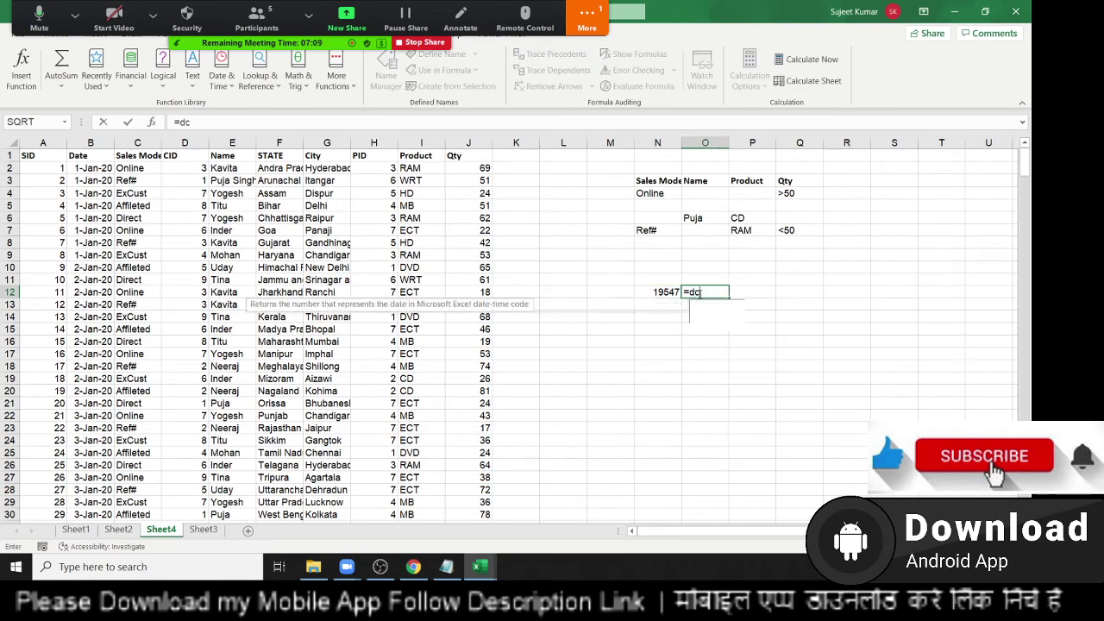
text(ou)
key(Tab)
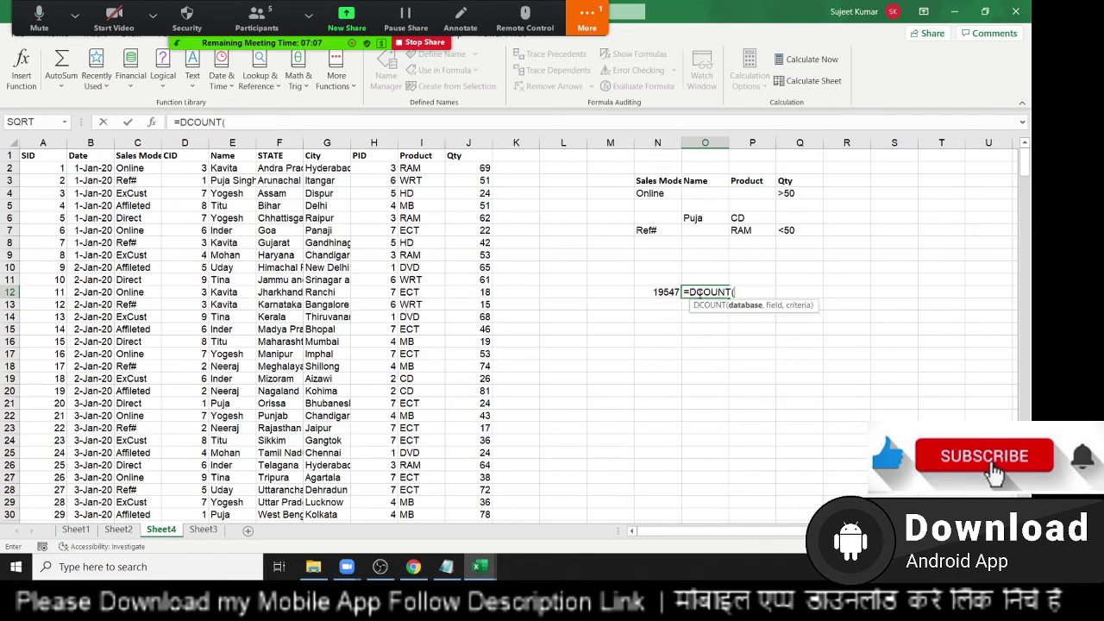
key(Left)
key(Left)
key(Left)
key(Left)
key(ctrl+Up)
key(ctrl+Left)
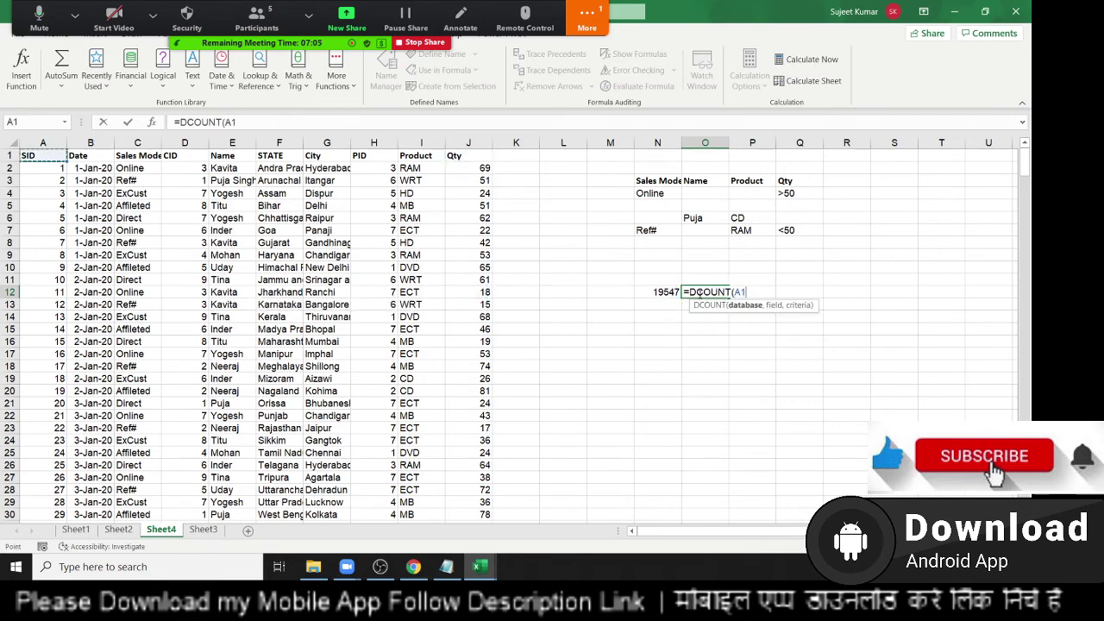
key(ctrl+shift+Right)
key(ctrl+shift+Down)
Step: Finish DCOUNT with field J1 and the criteria block, returning 384
text(:J385,)
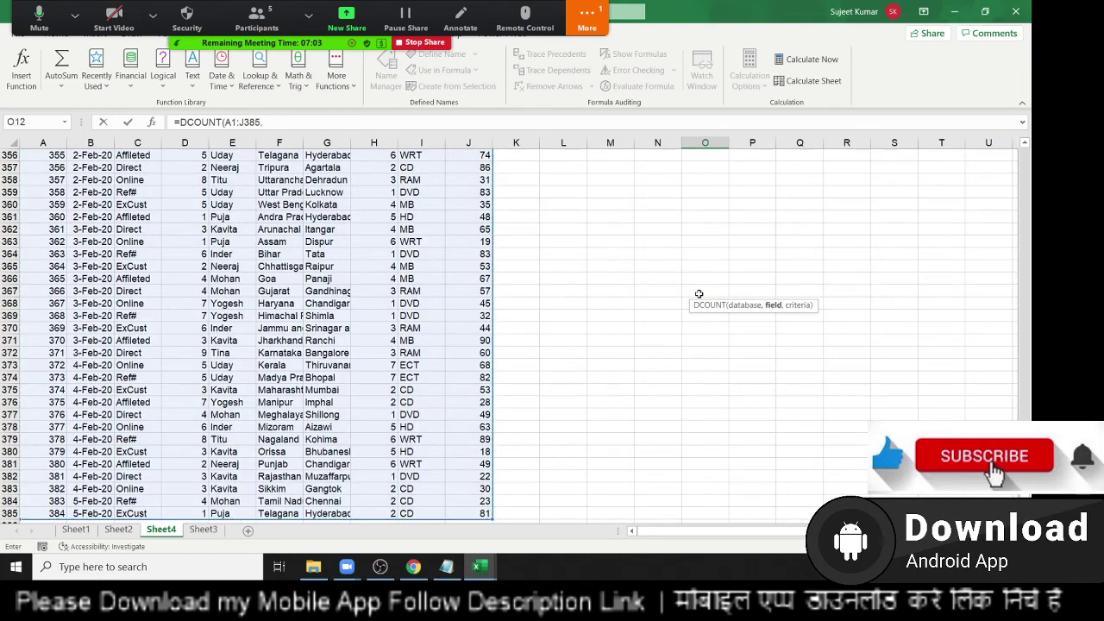
key(Left)
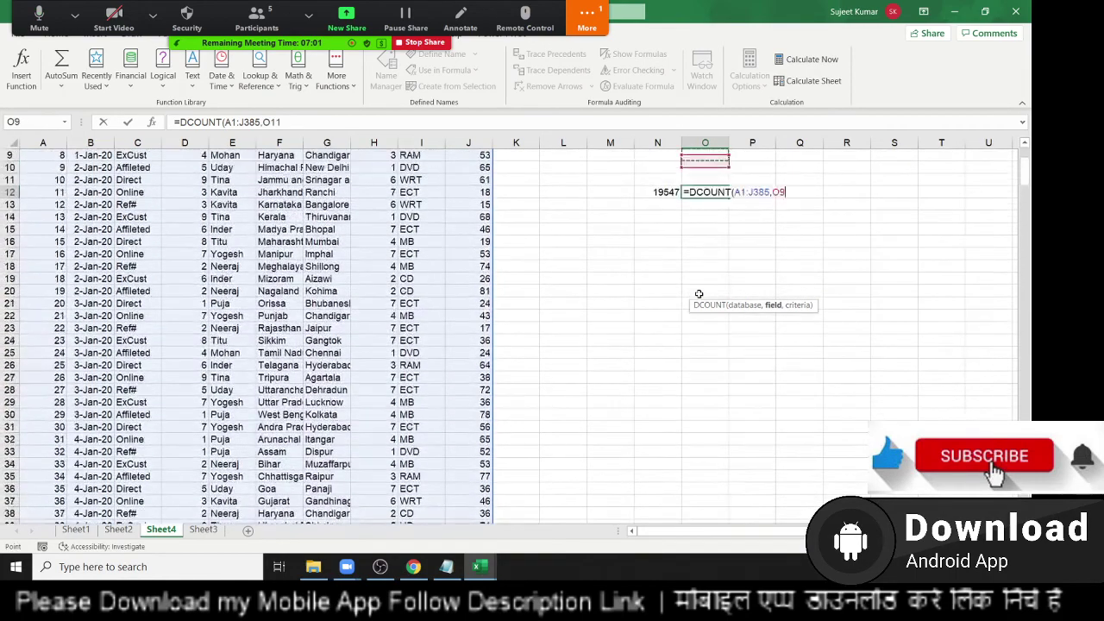
key(ctrl+Up)
key(ctrl+Up)
key(ctrl+Up)
key(Left)
key(Left)
key(Left)
key(Left)
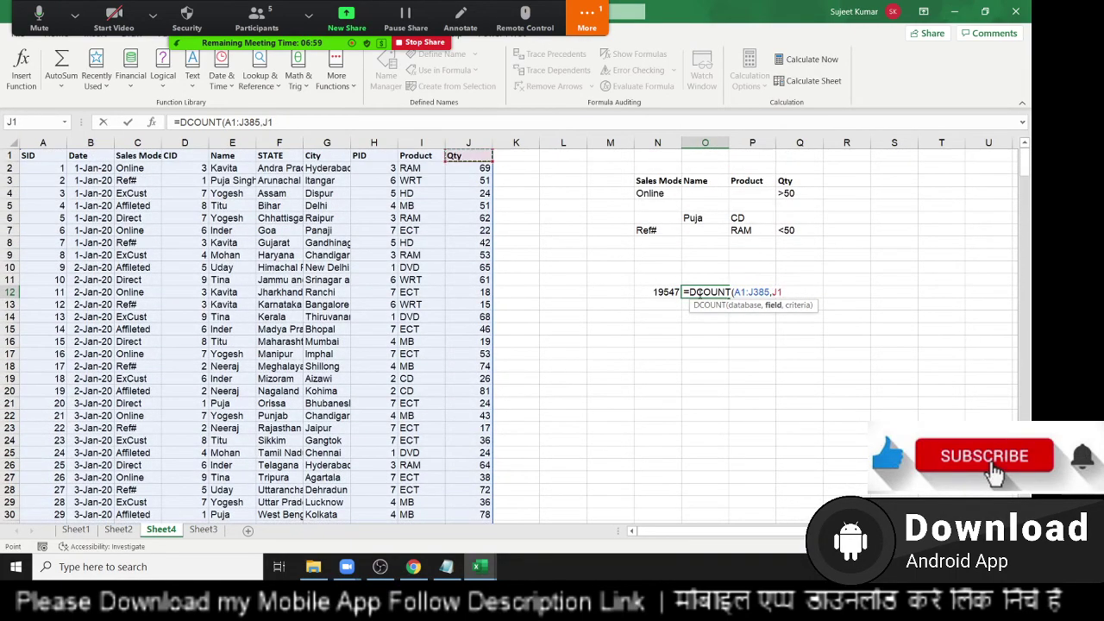
text(,)
key(Up)
key(Up)
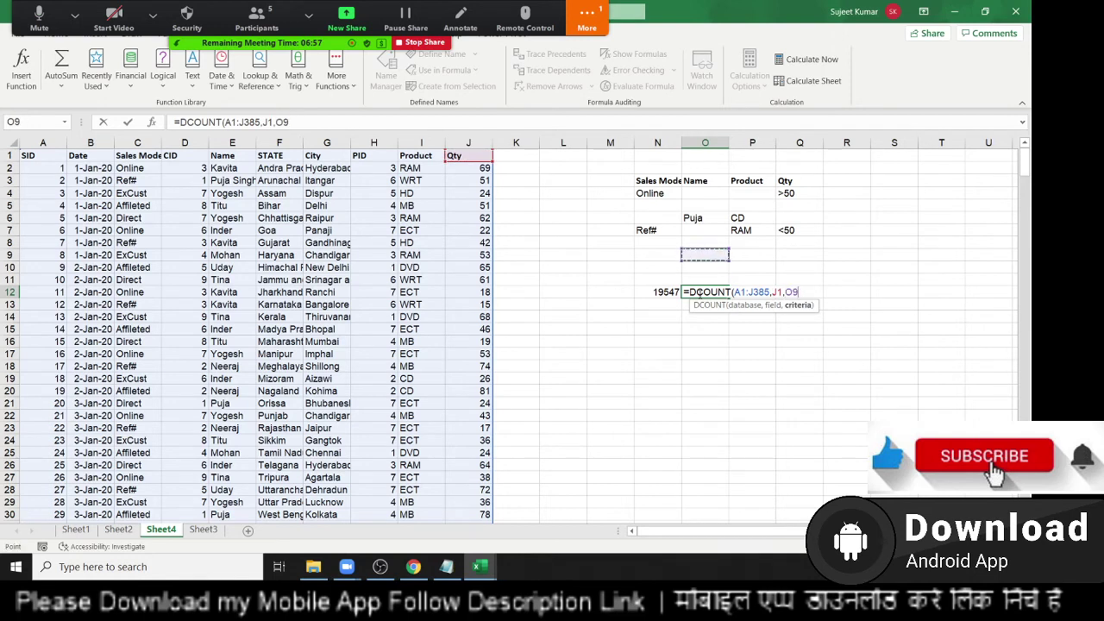
key(Up)
key(Up)
key(Up)
key(Up)
key(Up)
key(Up)
key(Left)
key(shift+Right)
key(shift+Right)
key(shift+Right)
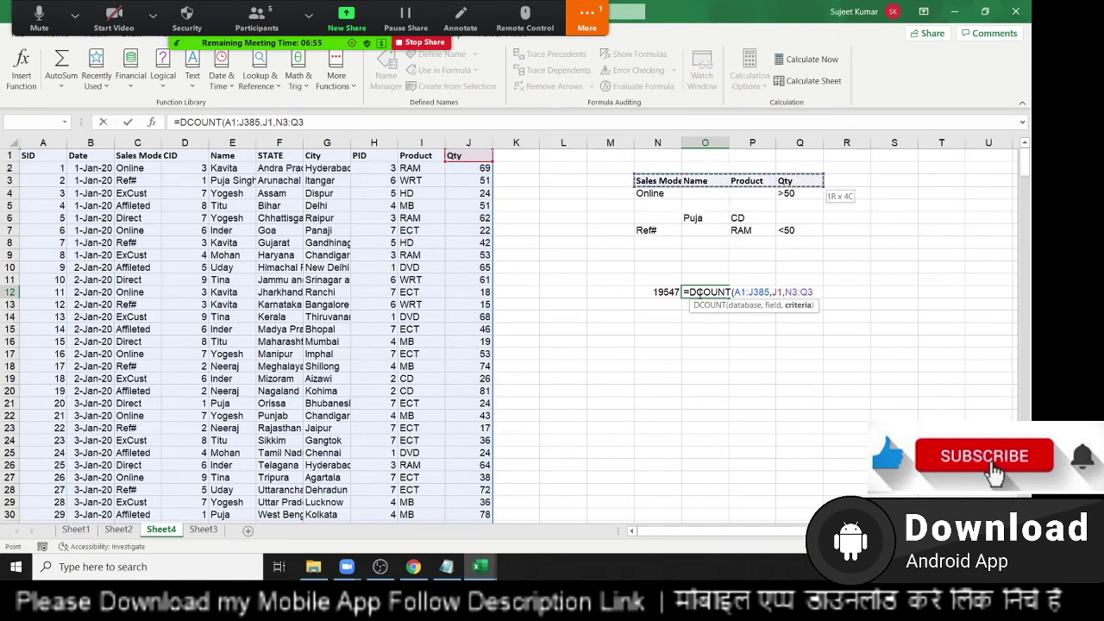
key(shift+Down)
key(shift+Down)
key(shift+Down)
key(shift+Down)
key(Return)
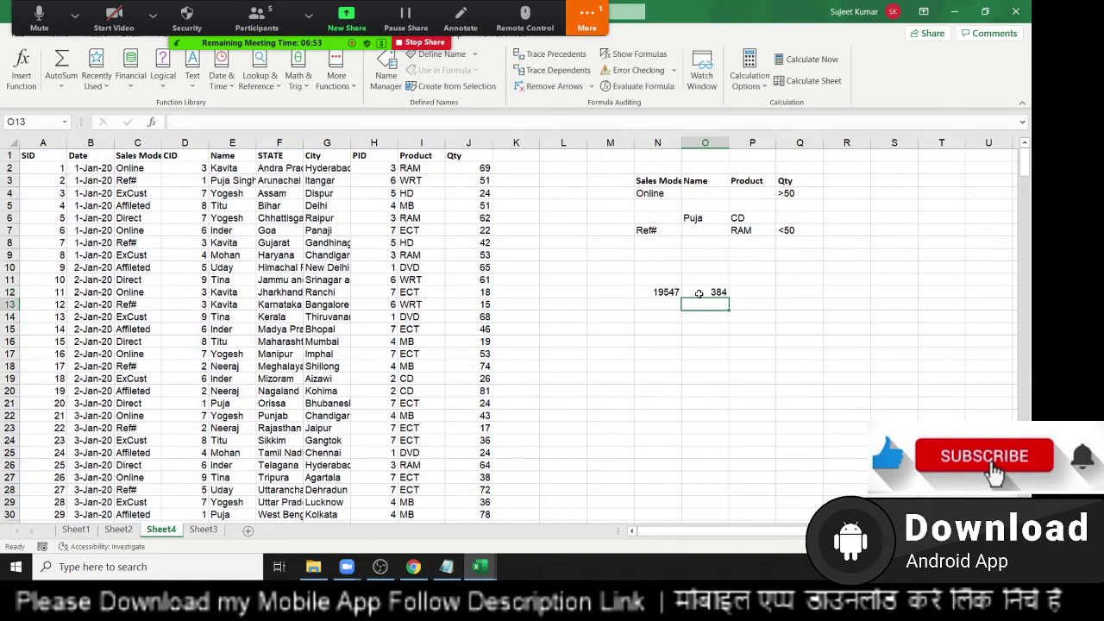
text(=d)
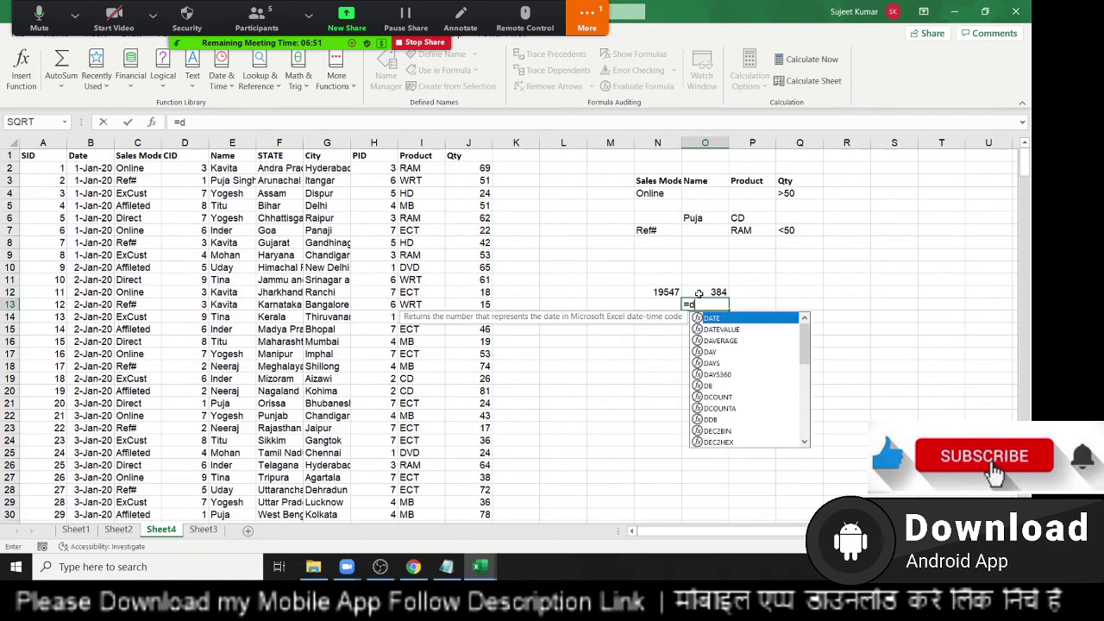
text(c)
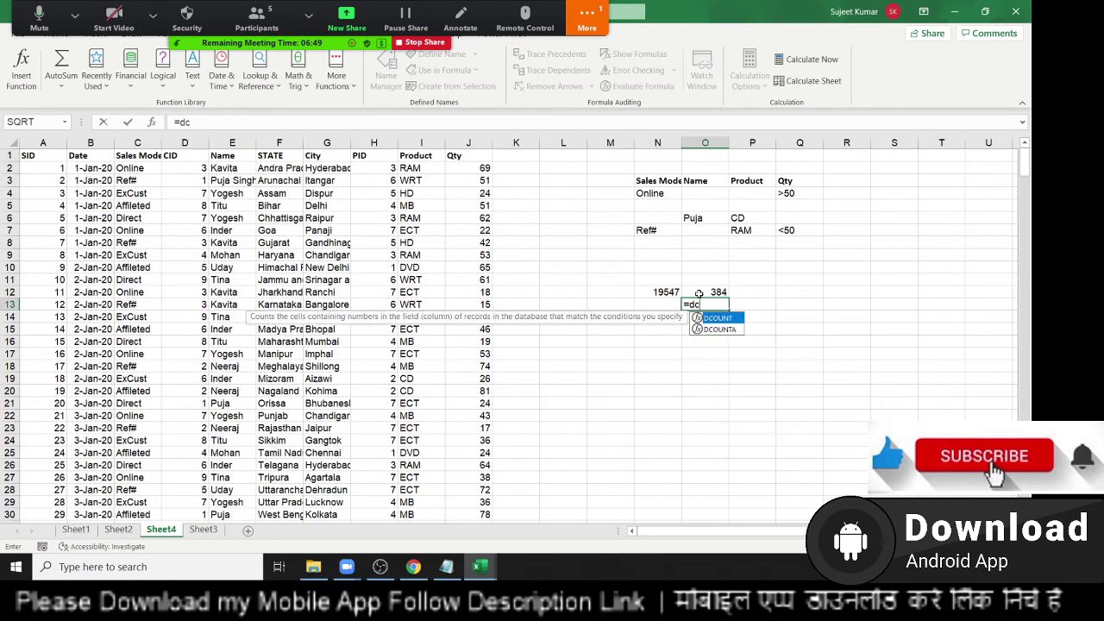
key(BackSpace)
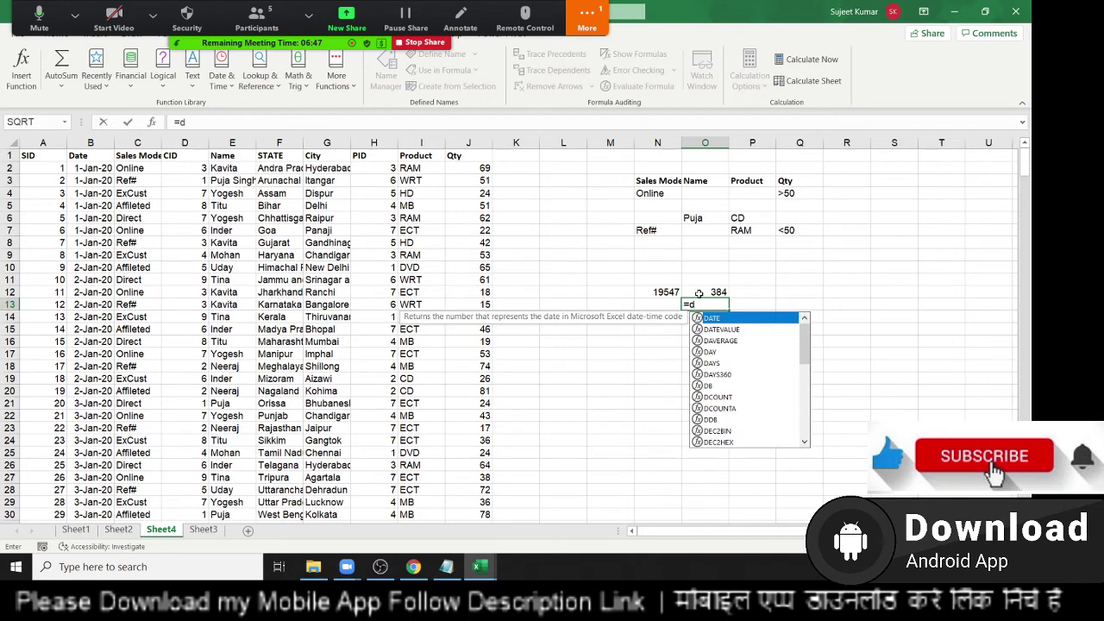
text(m)
key(BackSpace)
text(a)
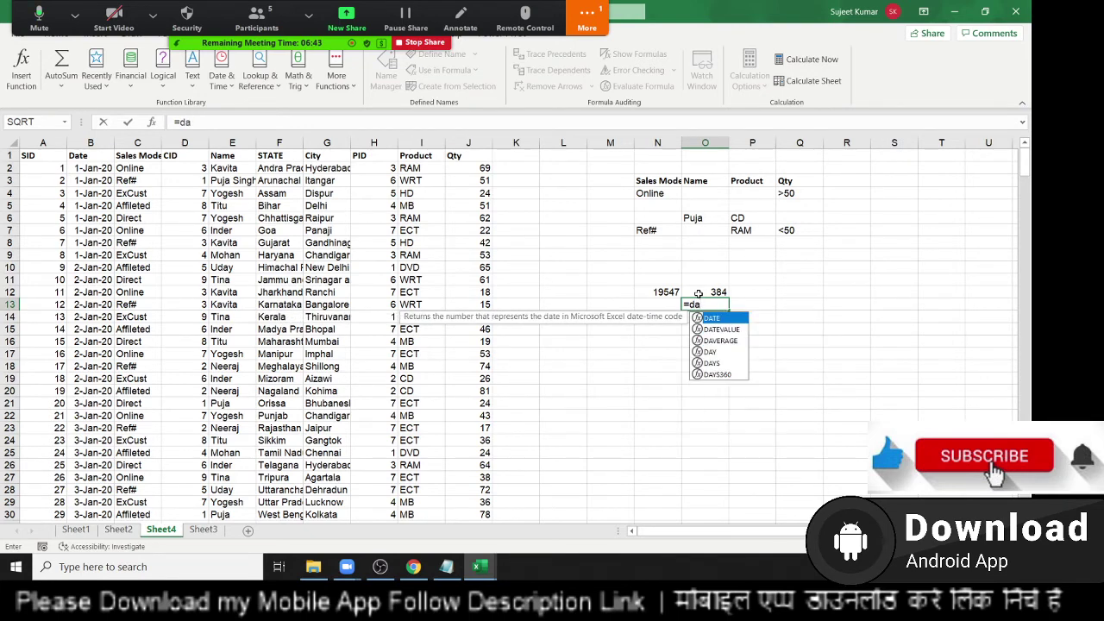
text(v)
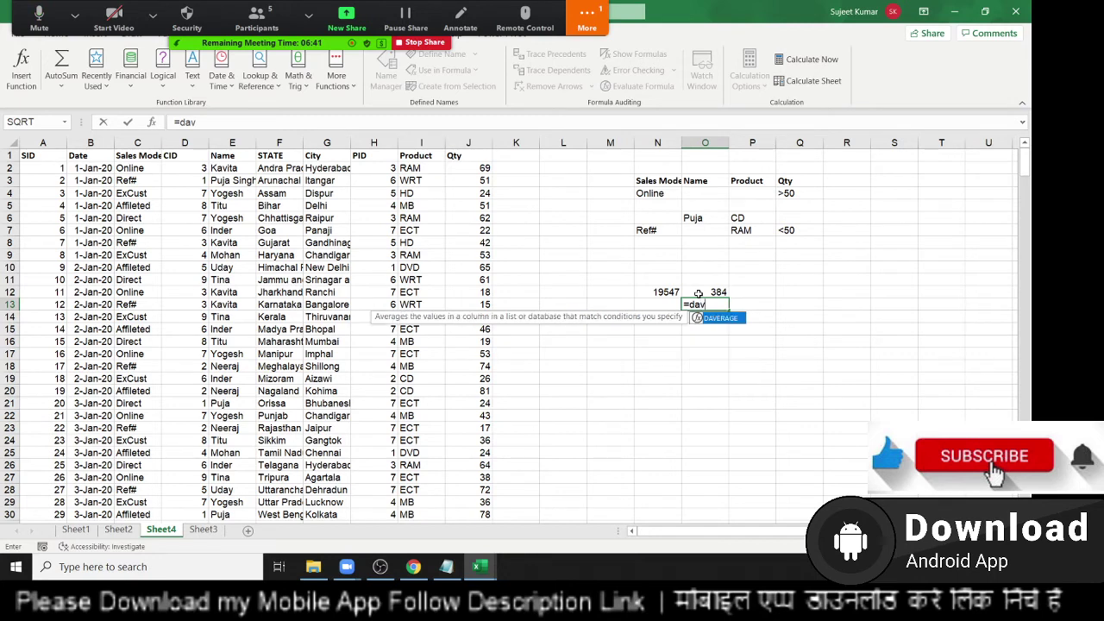
key(BackSpace)
key(BackSpace)
key(BackSpace)
key(BackSpace)
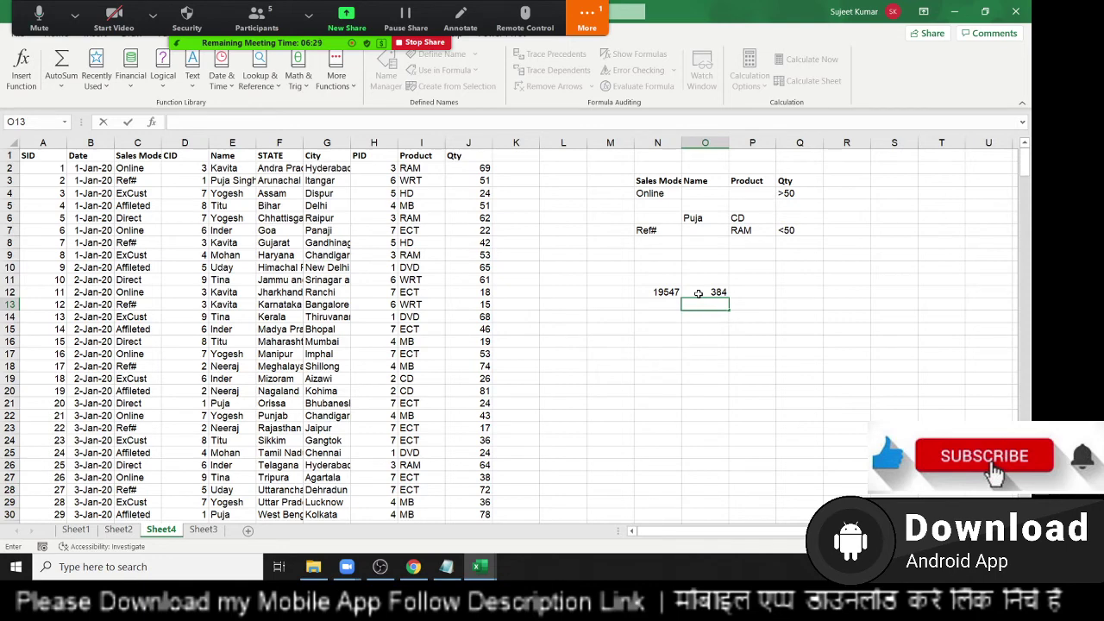
click(497, 343)
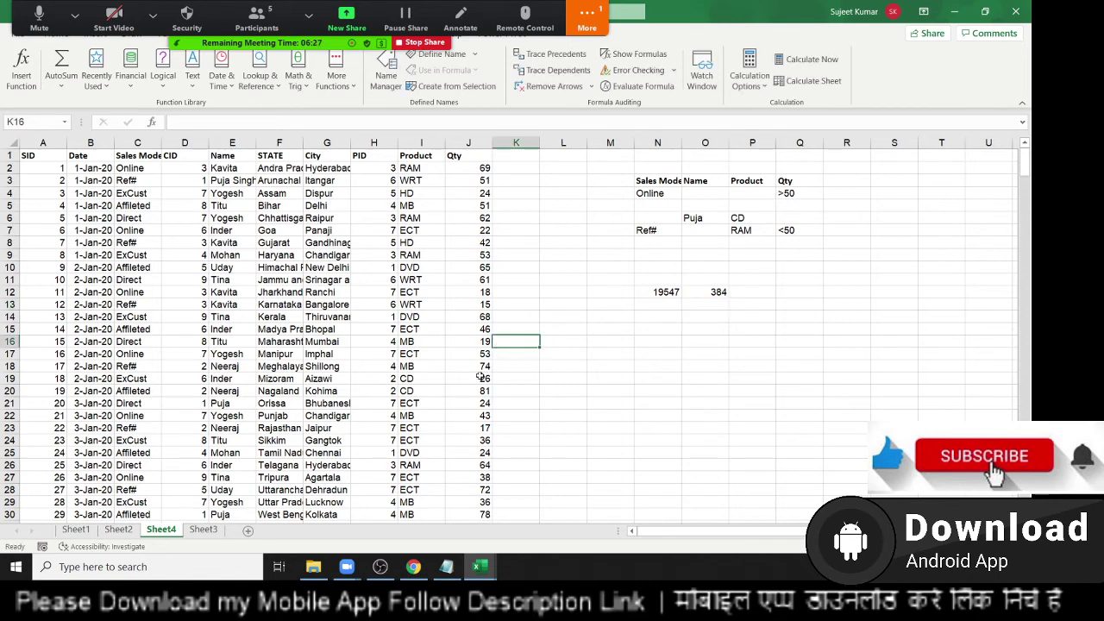
click(214, 534)
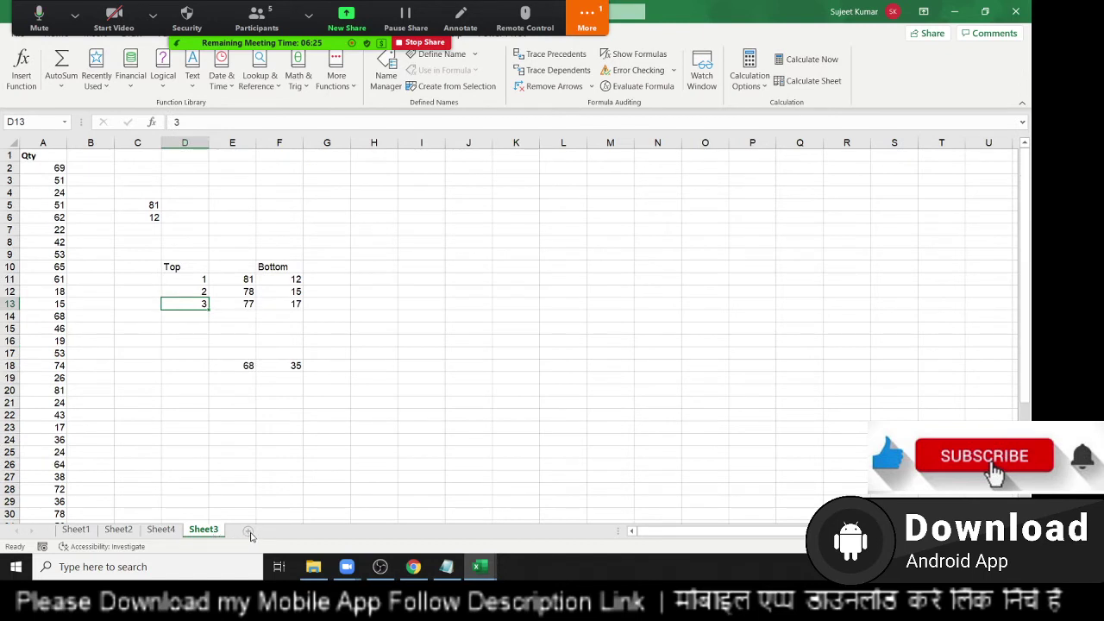
click(449, 263)
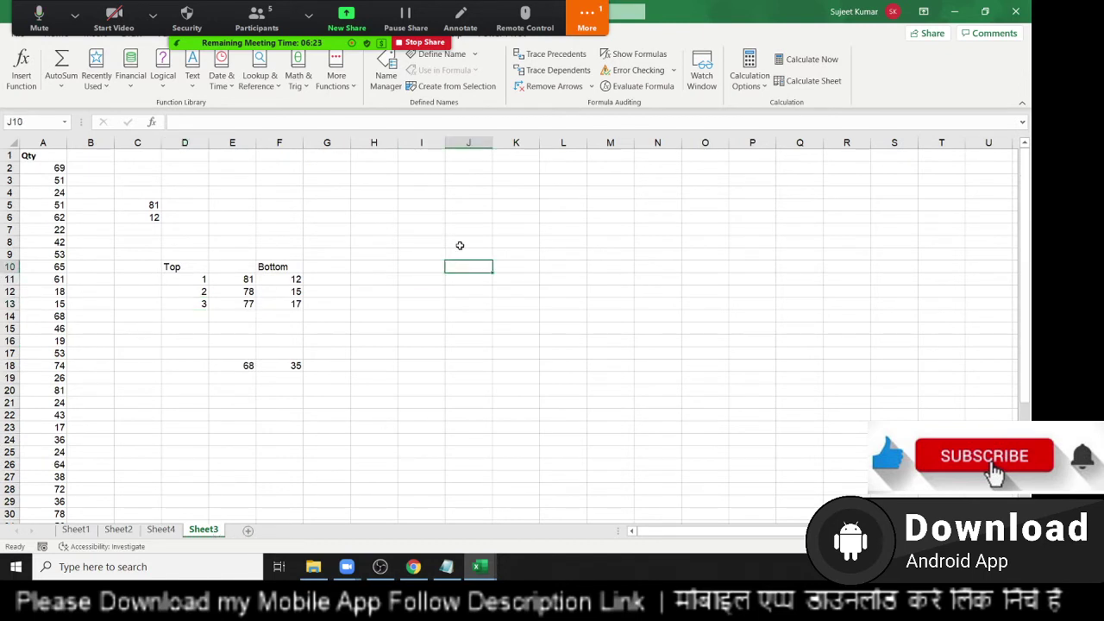
click(459, 241)
click(470, 219)
click(482, 203)
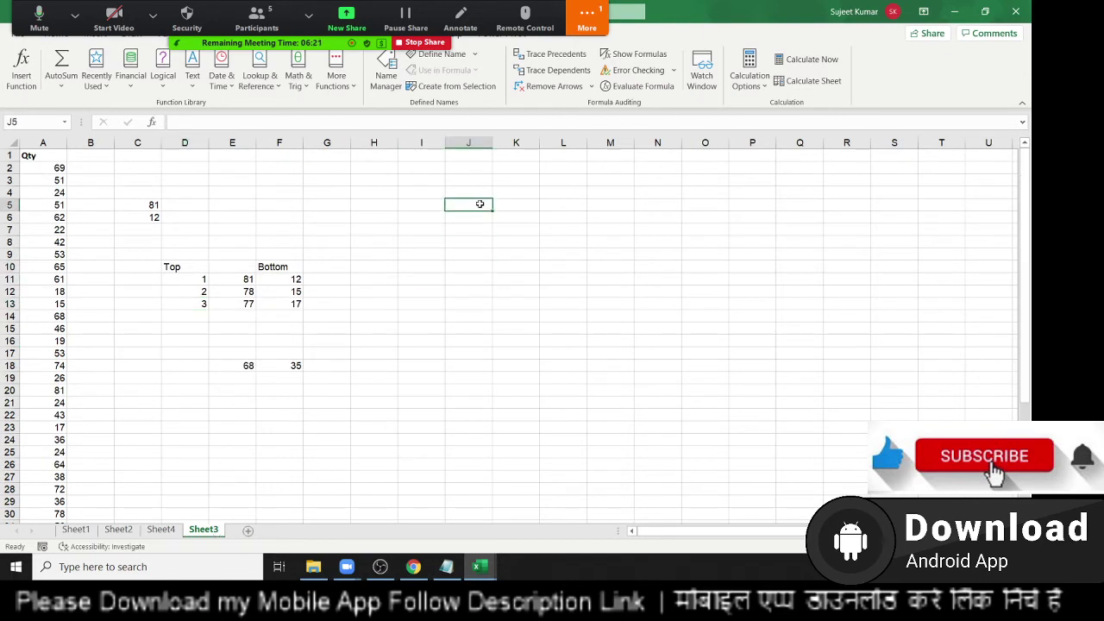
text(=ce)
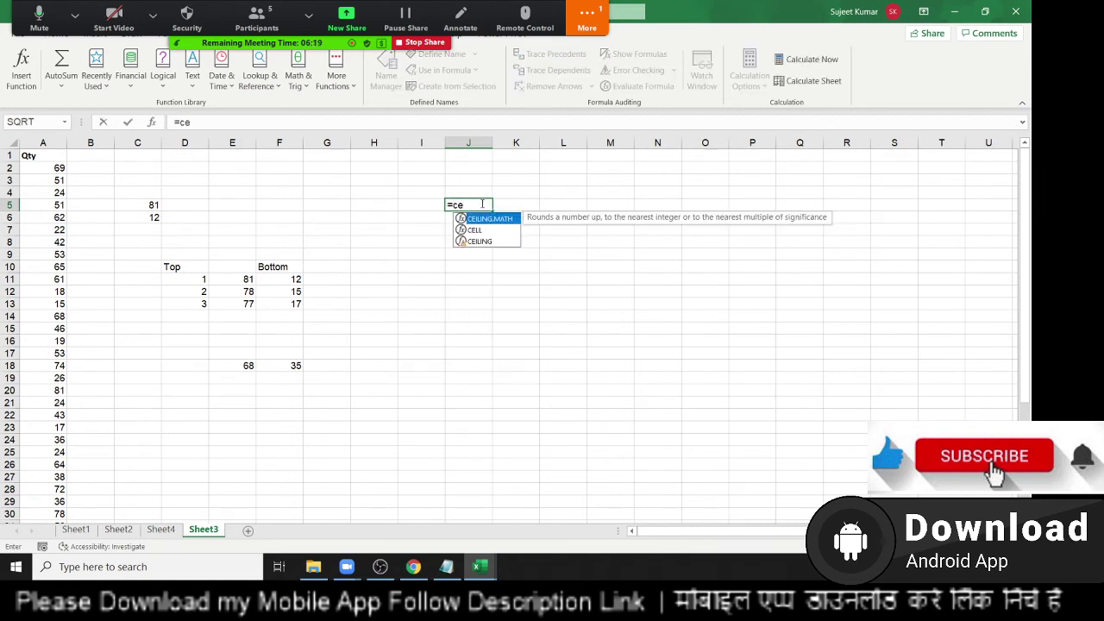
key(BackSpace)
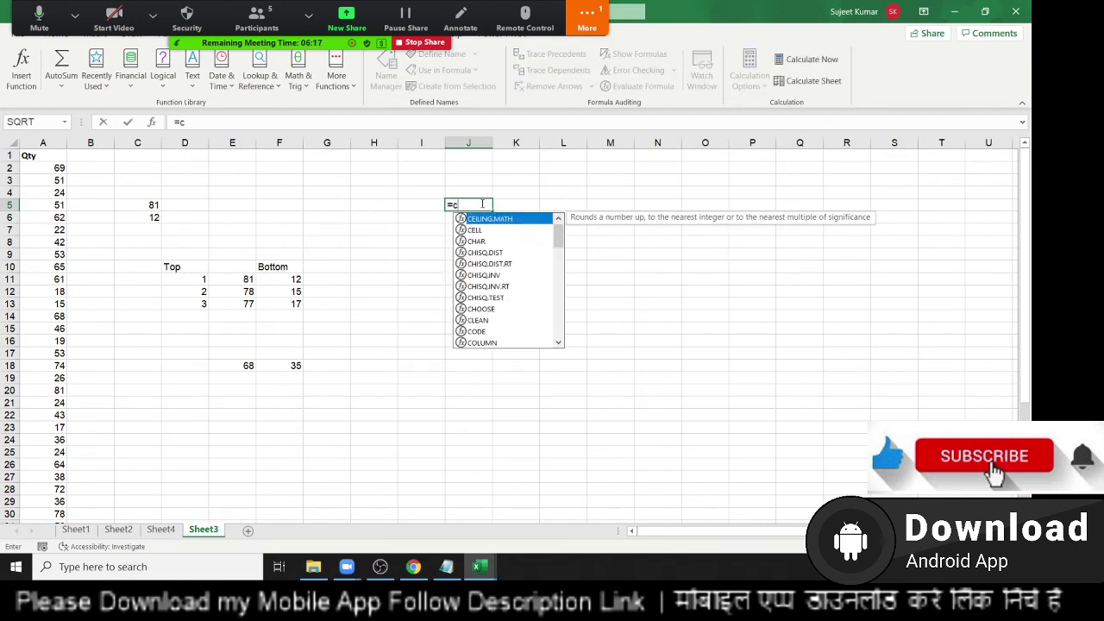
key(BackSpace)
key(BackSpace)
key(Escape)
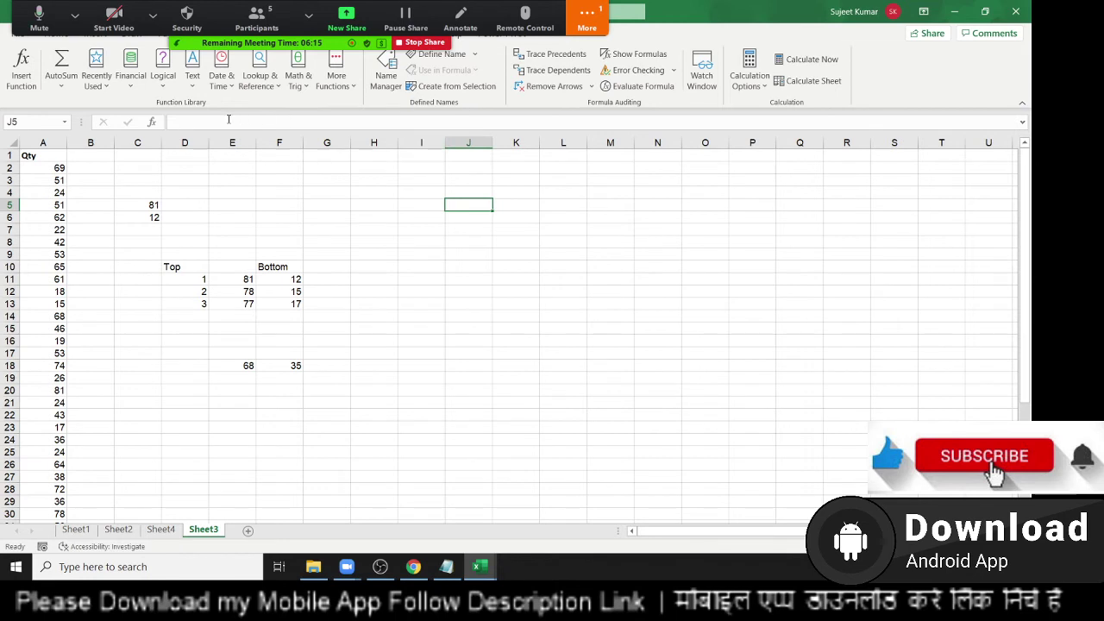
click(152, 122)
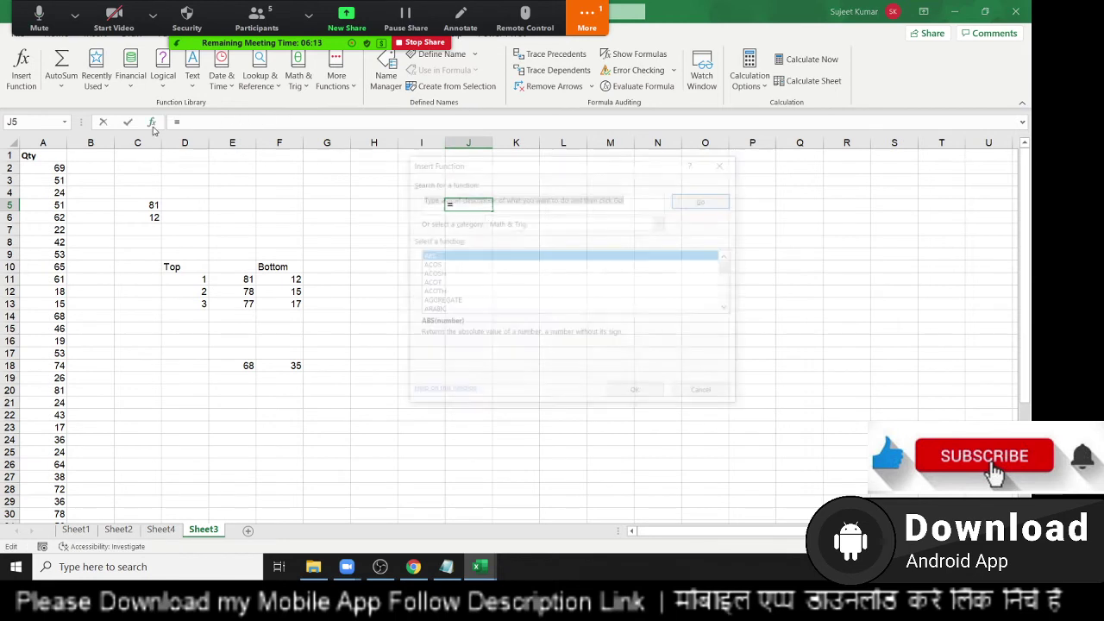
click(493, 226)
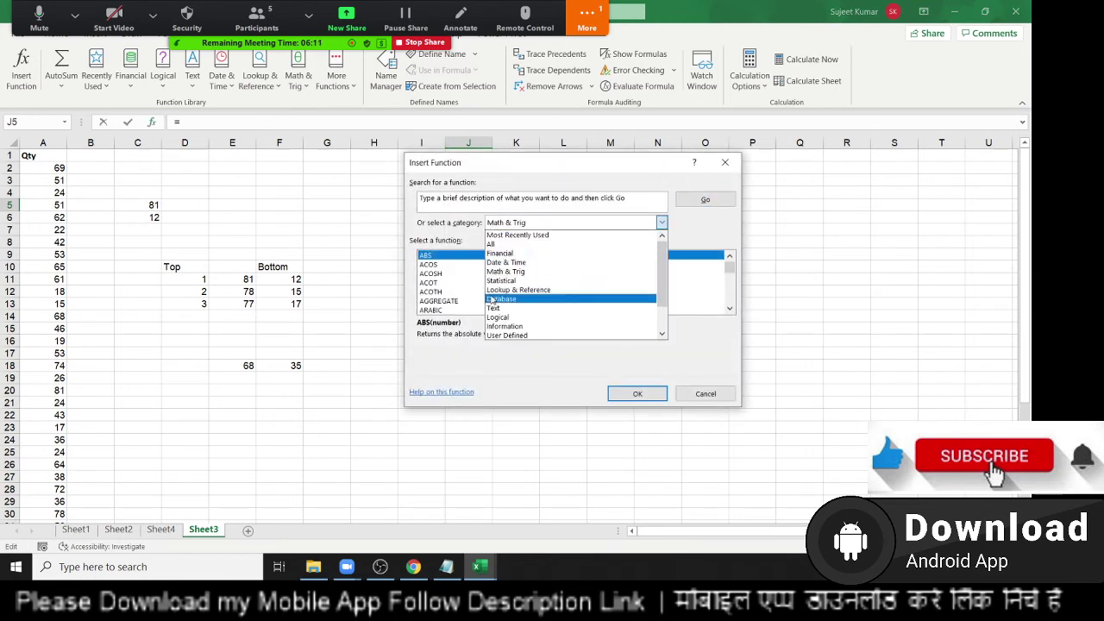
click(529, 328)
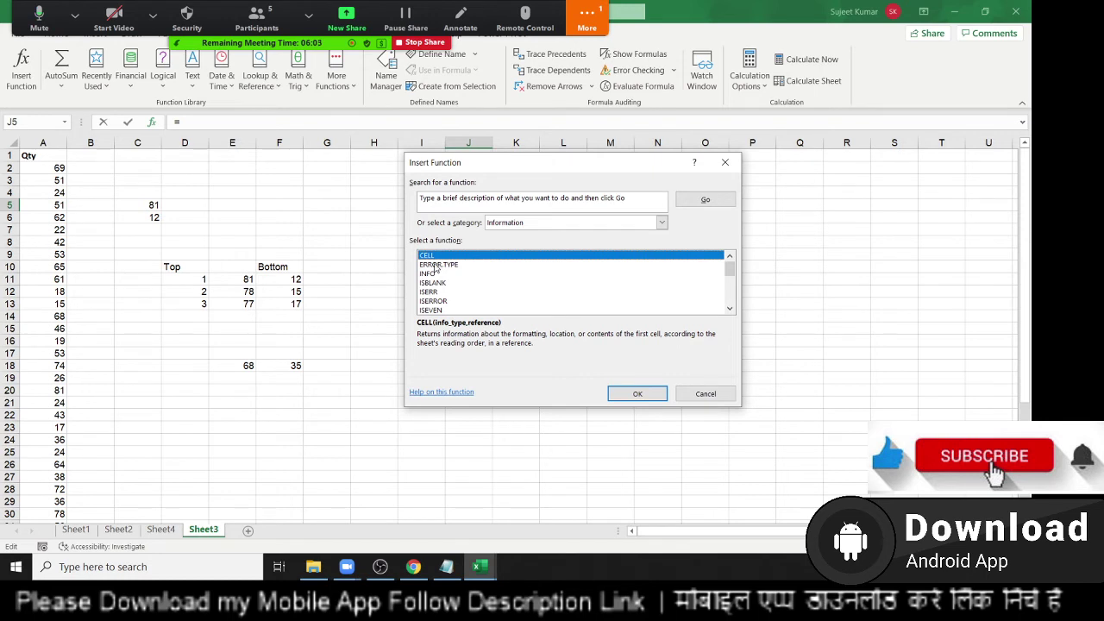
key(Escape)
click(484, 573)
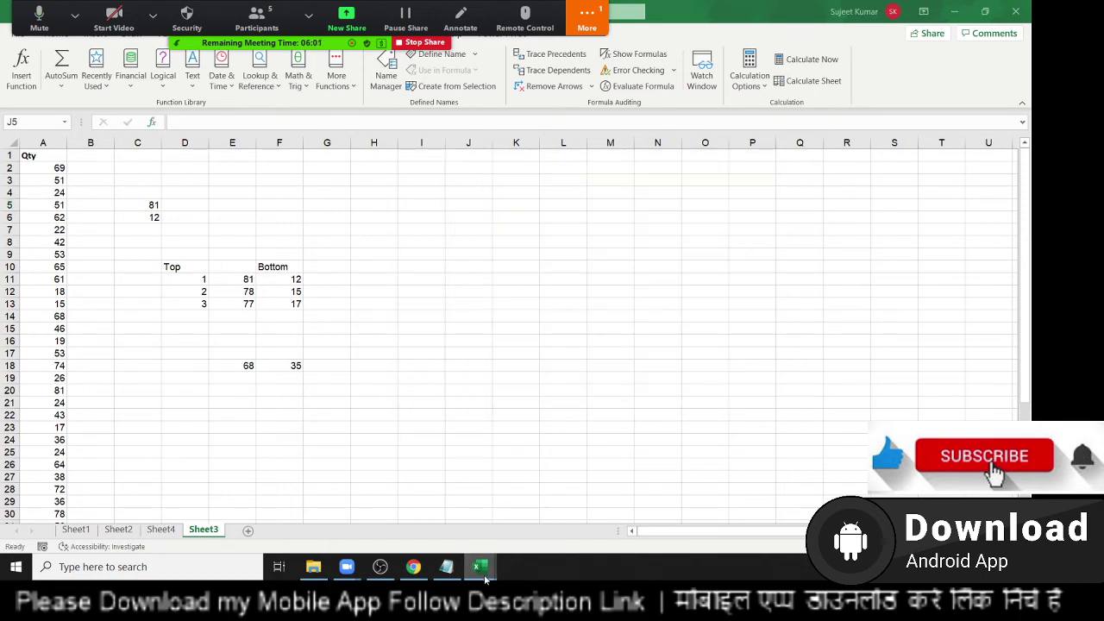
Step: Add a new sheet to the DataP workbook and name it JAN
click(517, 517)
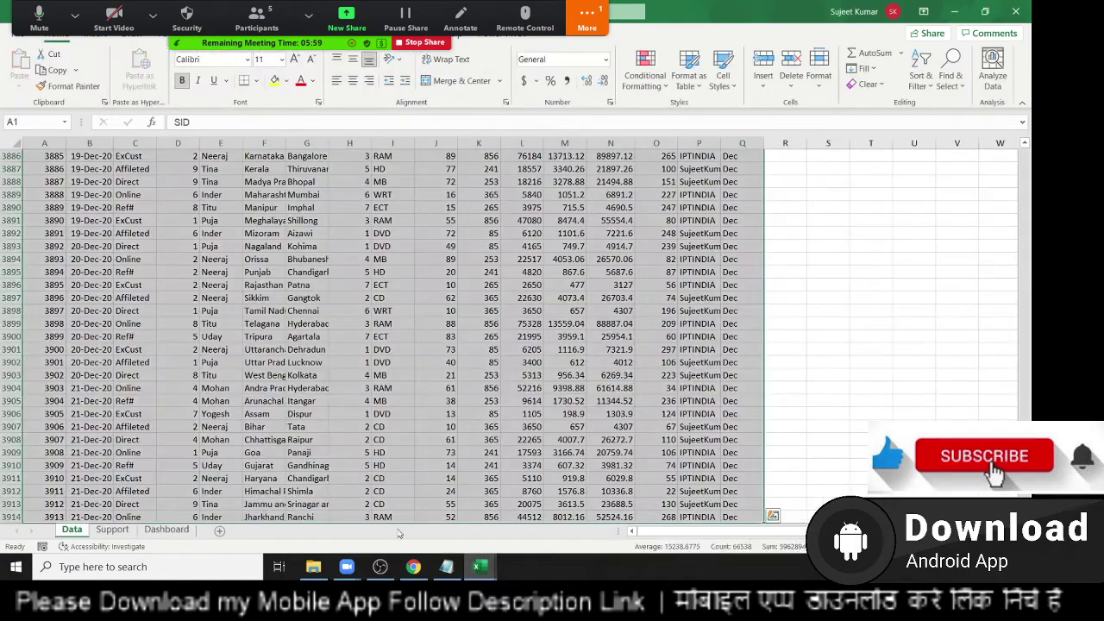
click(167, 530)
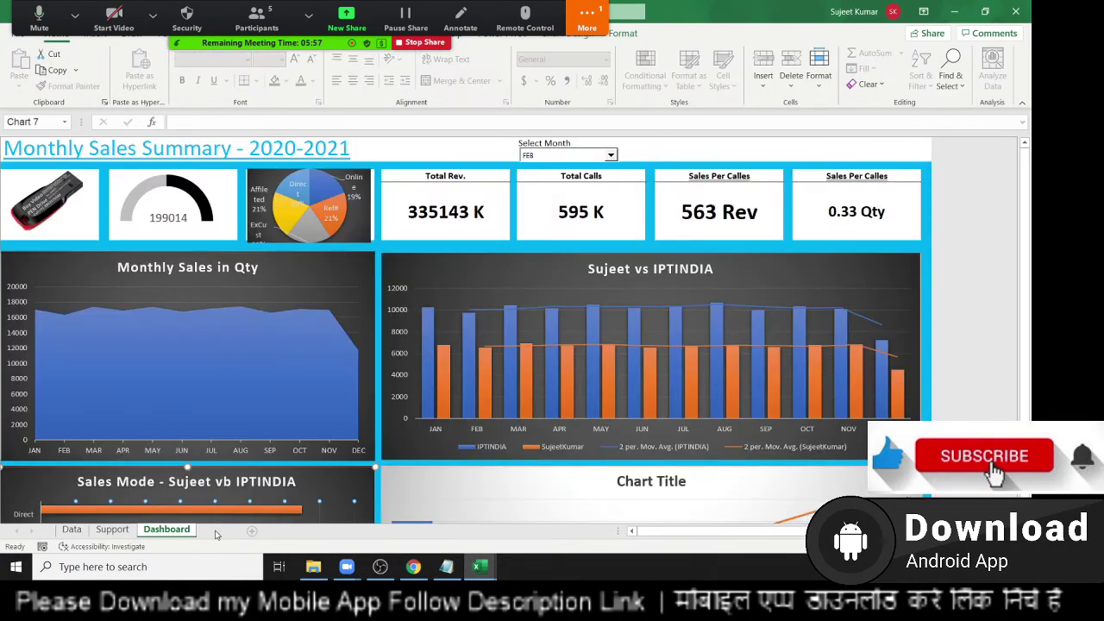
click(219, 532)
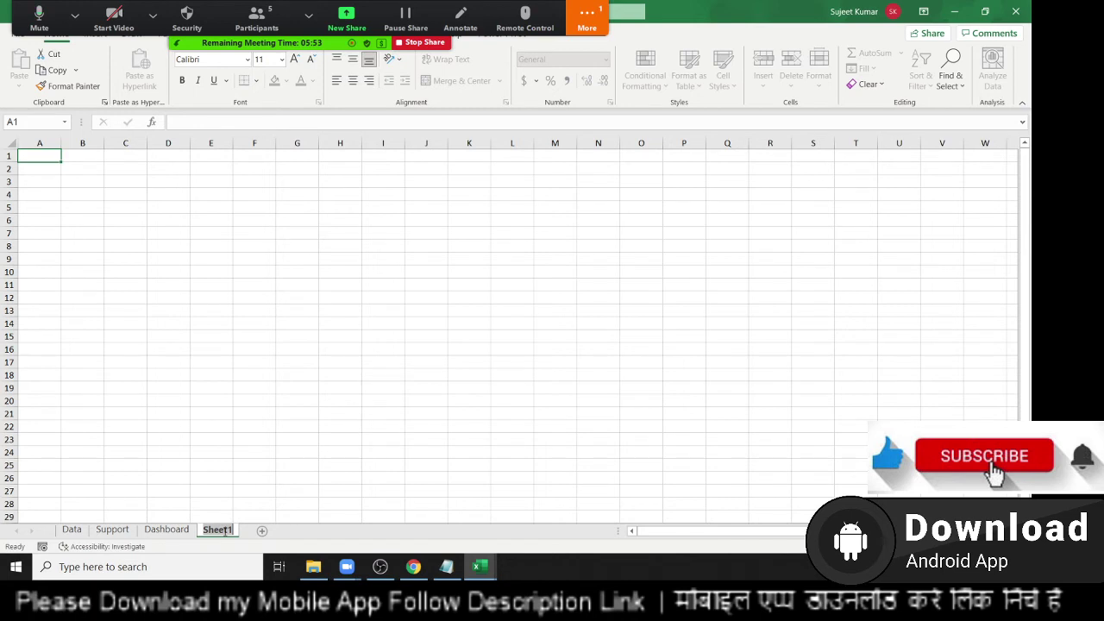
text(JAN)
click(207, 336)
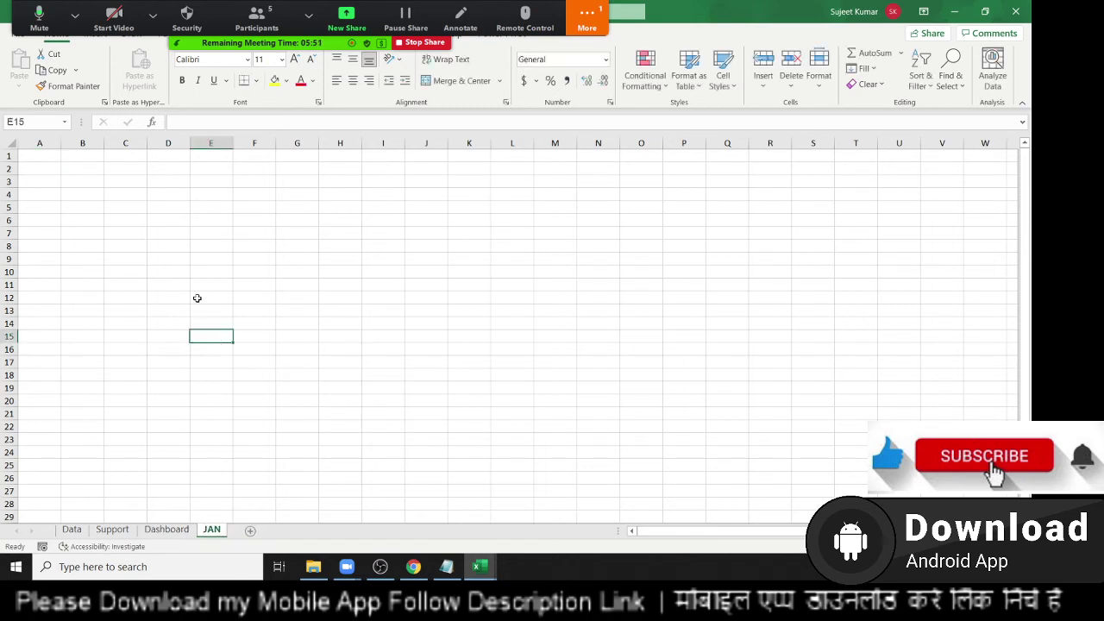
scroll(158, 228, up, 3)
scroll(161, 220, up, 3)
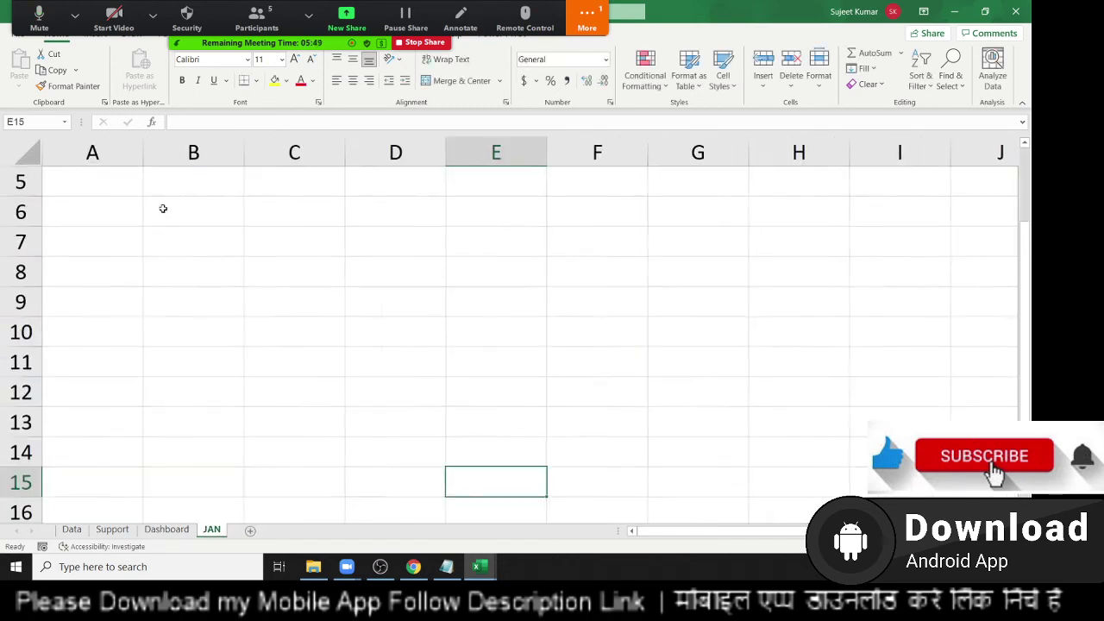
Step: Enter =CELL("filename") in B6 to show the full path ending [DataP.xlsm]JAN
click(163, 208)
text(=cel)
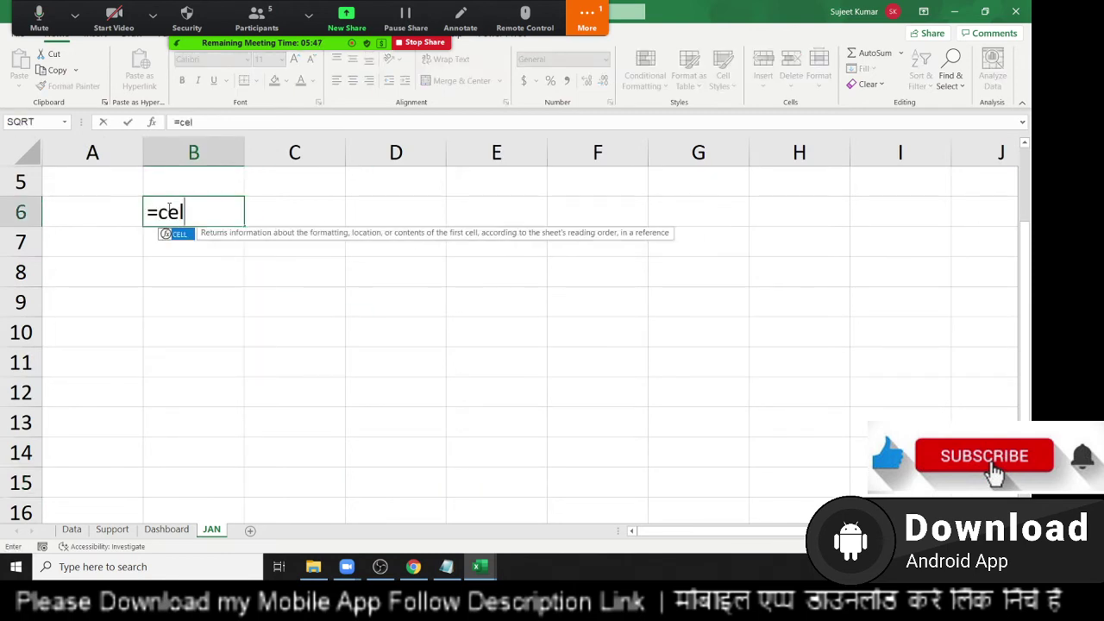
key(Tab)
key(Down)
key(Down)
key(Down)
key(Down)
key(Down)
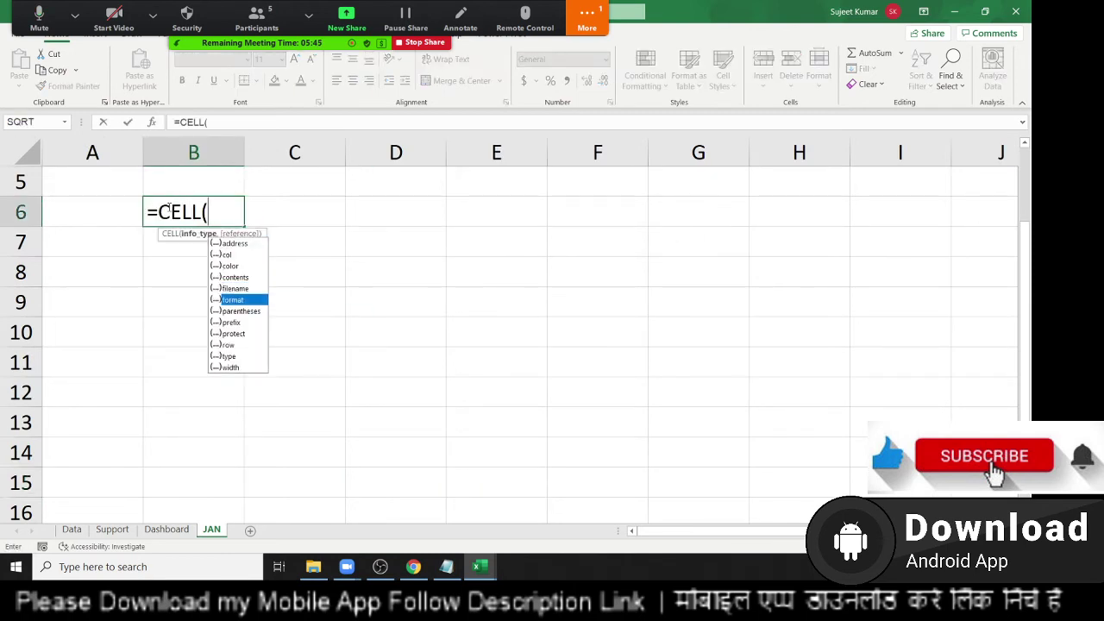
key(Up)
key(Up)
key(Down)
key(Tab)
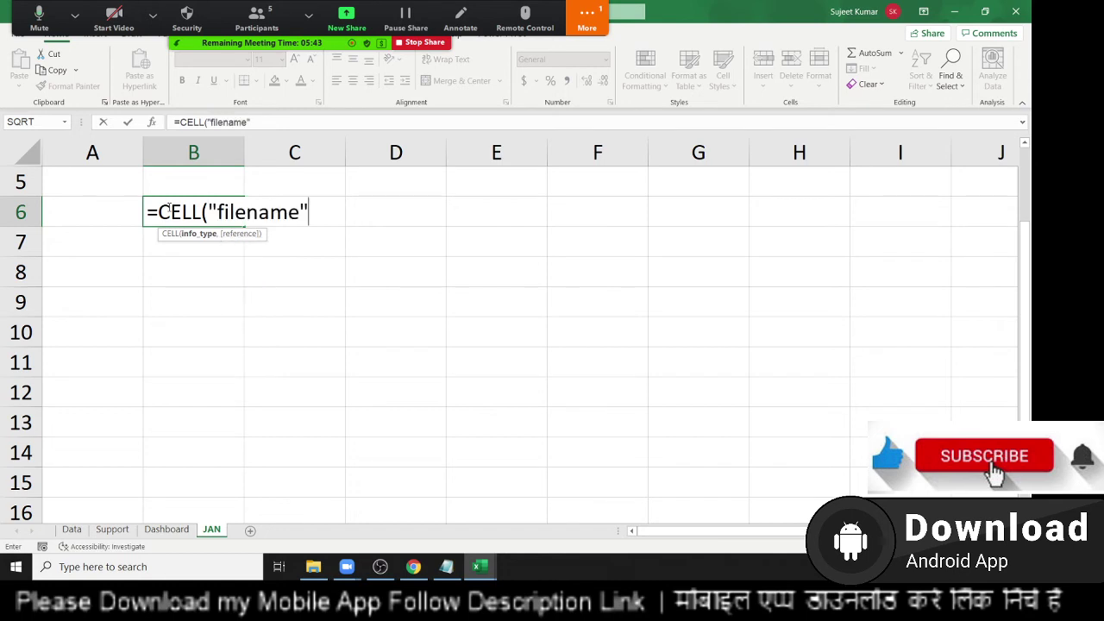
text())
key(Return)
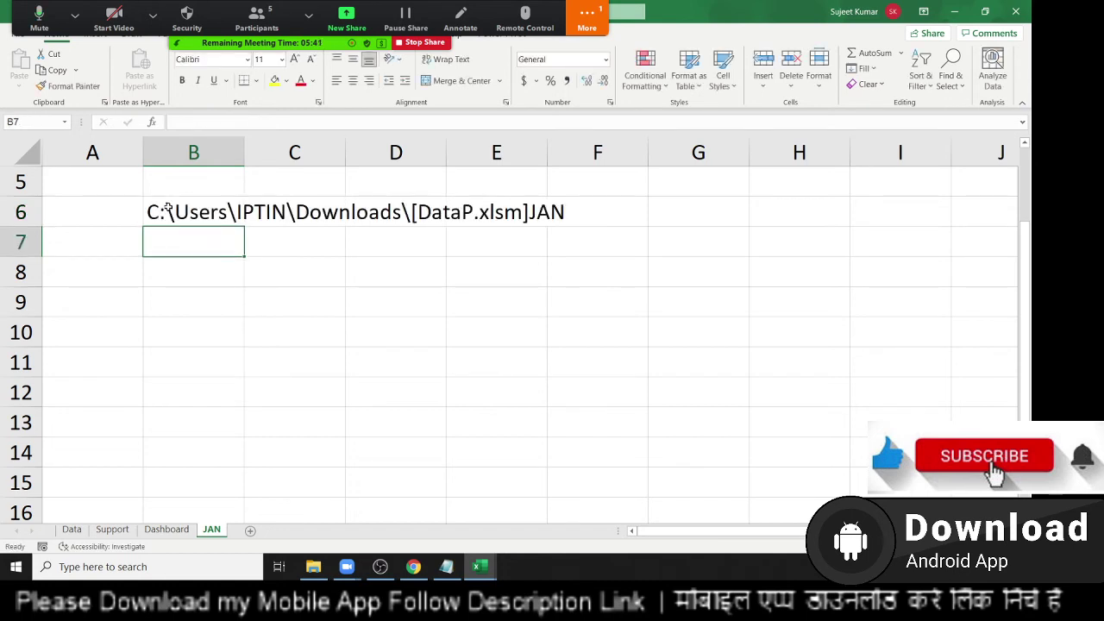
click(168, 208)
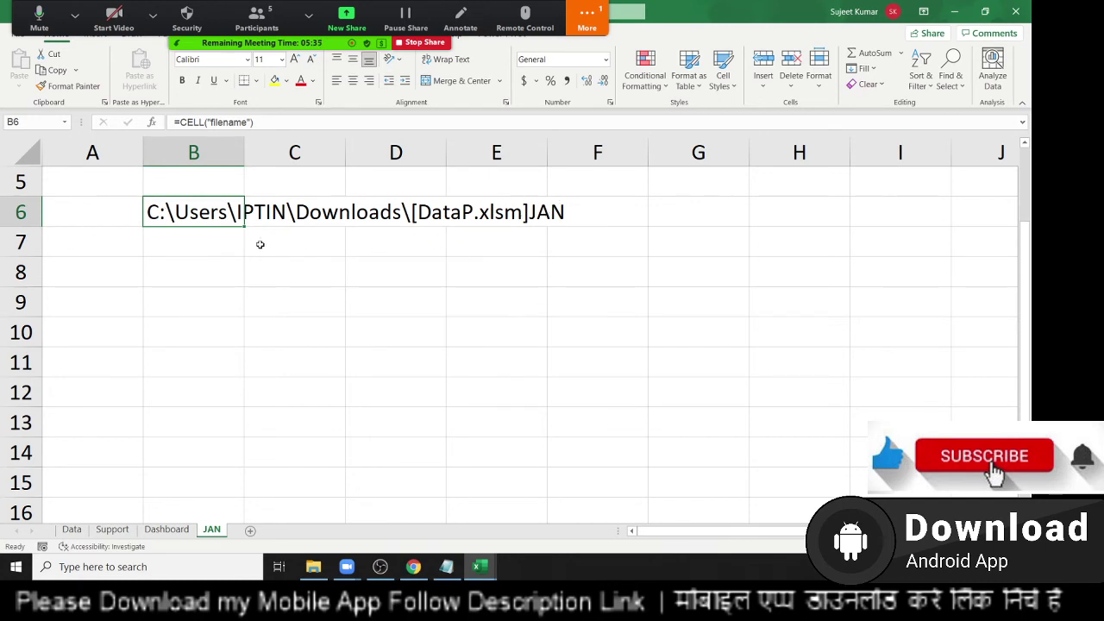
click(226, 244)
text(=)
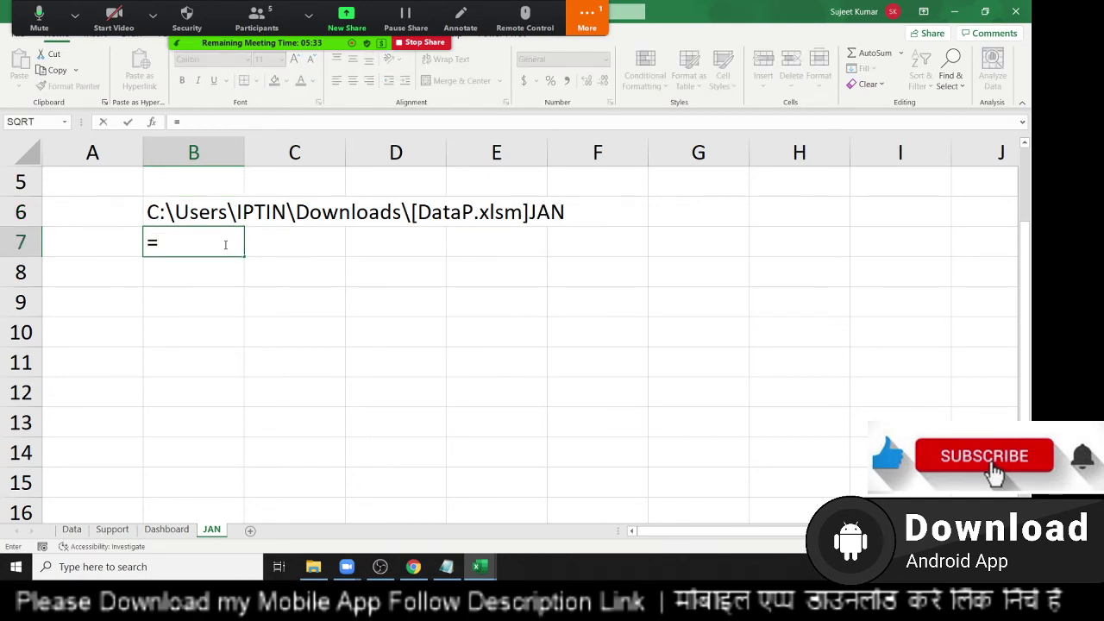
text(fin)
Step: Enter =FIND("]",B6,1) in B7, returning 37 as the closing bracket's position
key(Tab)
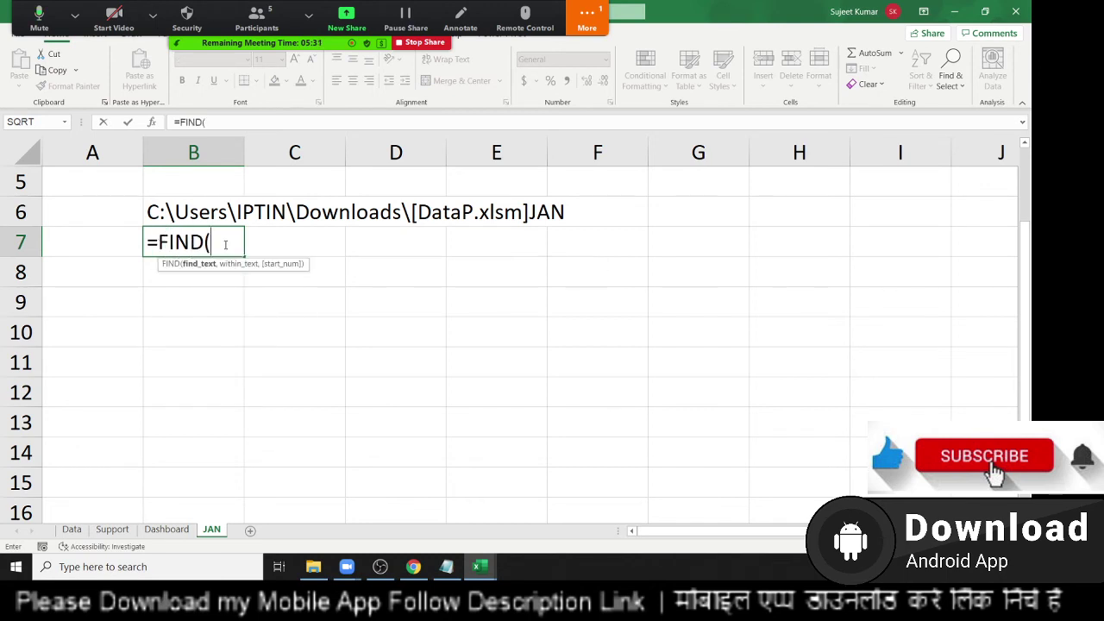
text("])
text(",)
key(Up)
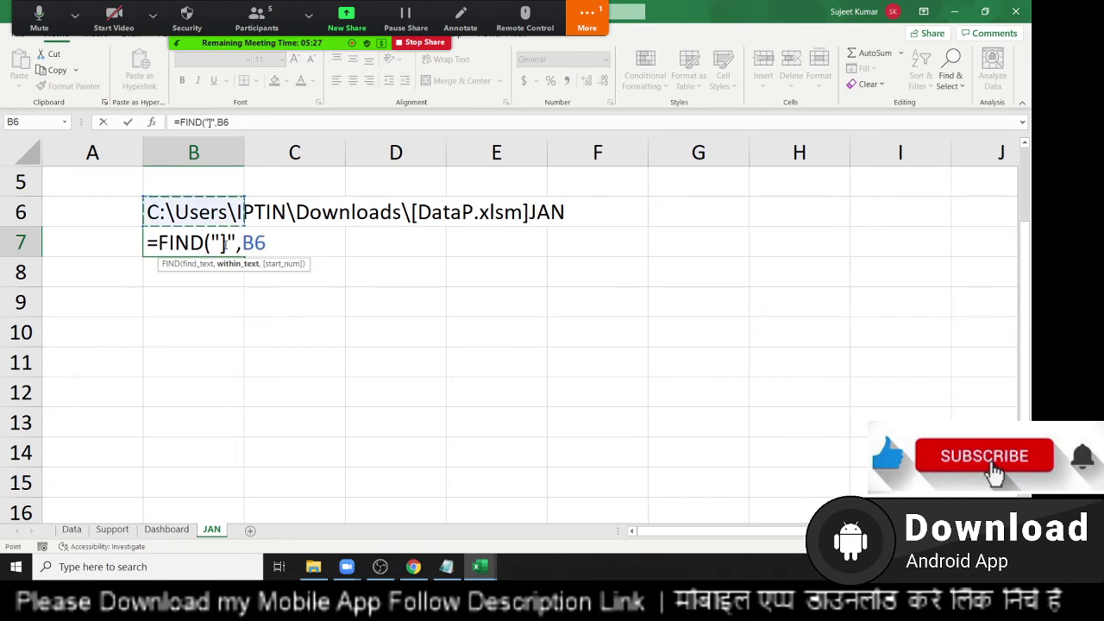
text(,)
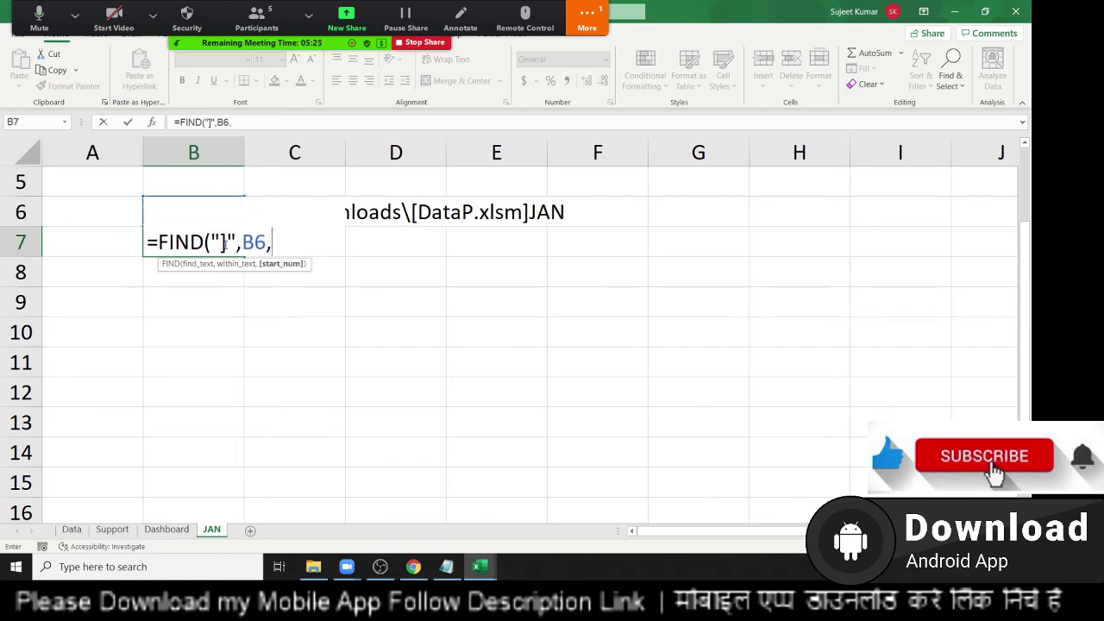
text(1)
key(Return)
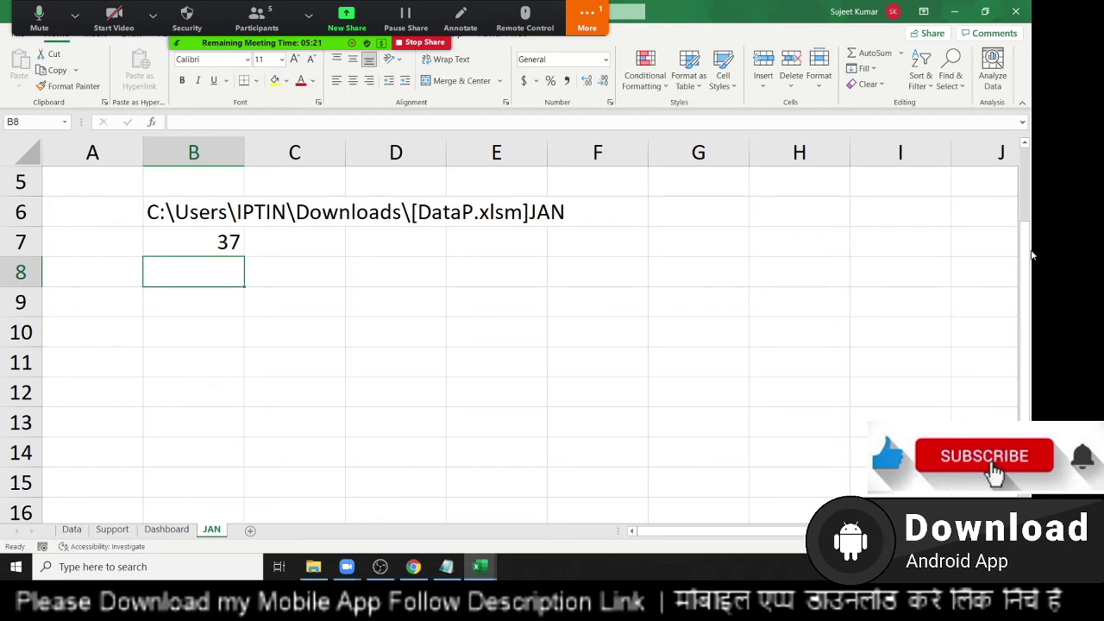
text(=)
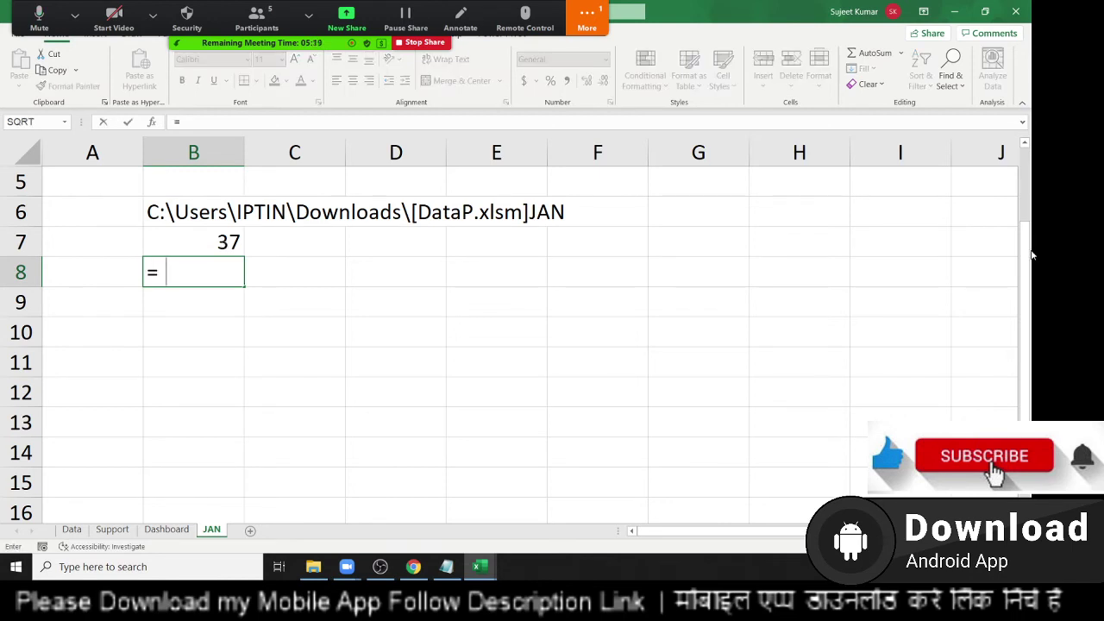
text(ri)
Step: Enter =RIGHT(B6,LEN(B6)-B7) in B8 so it returns the sheet name JAN
key(Tab)
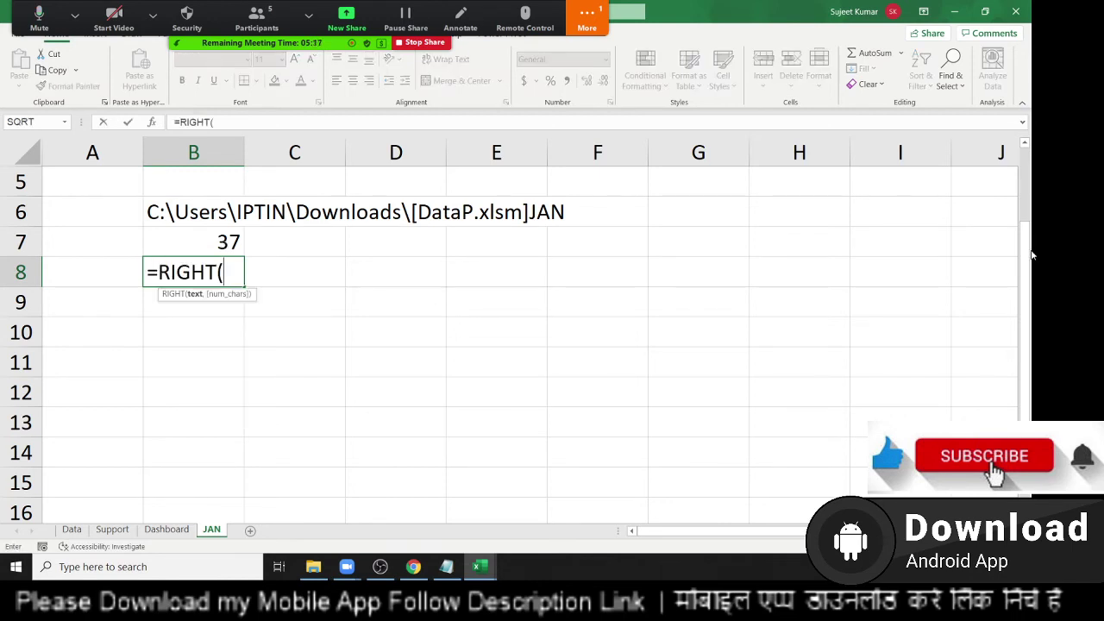
key(Up)
key(Up)
text(,)
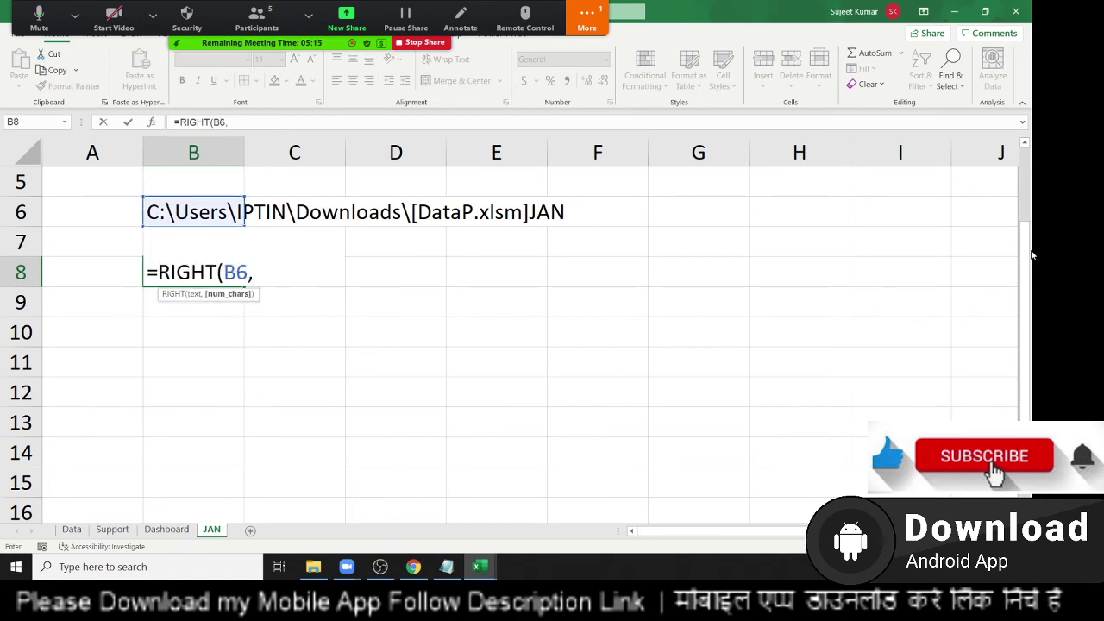
text(;em)
key(BackSpace)
key(BackSpace)
key(BackSpace)
text(len)
key(Tab)
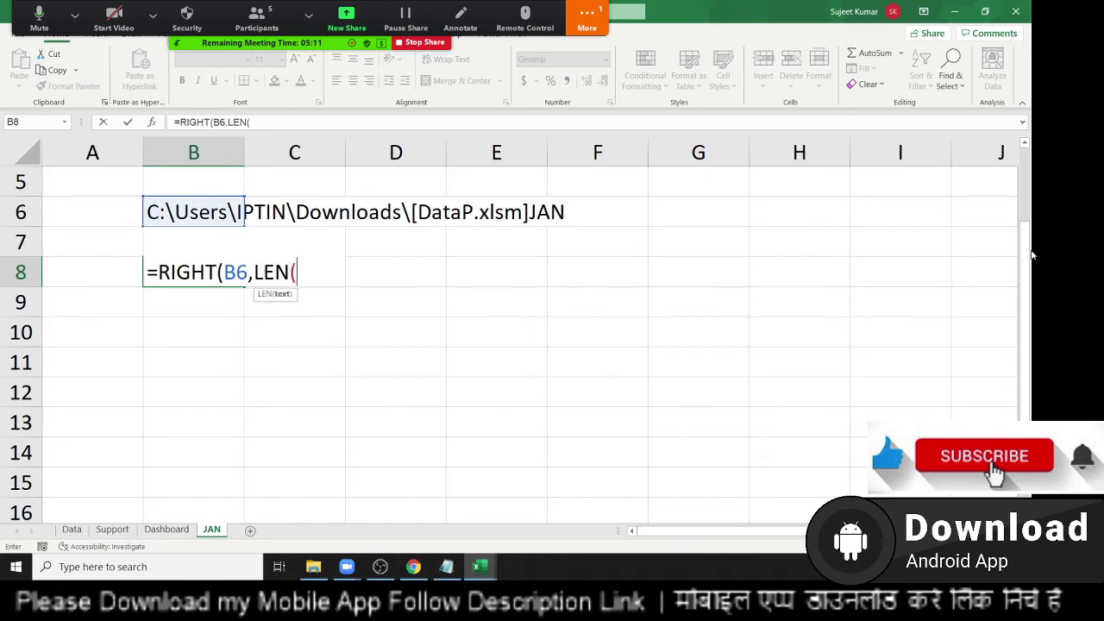
key(Up)
key(Up)
text())
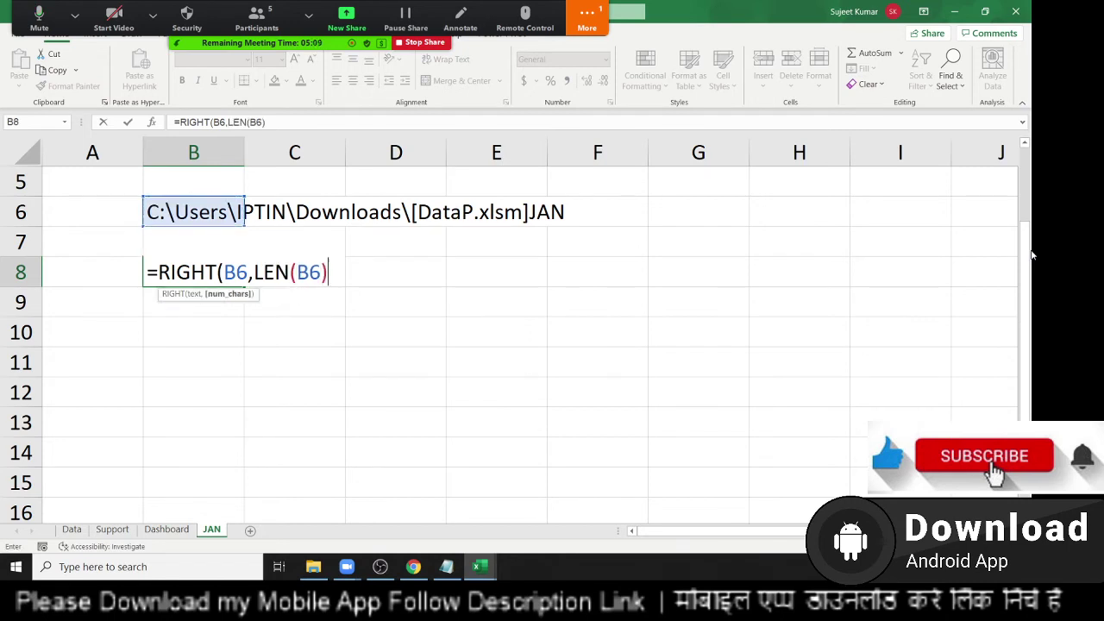
text(-)
key(Up)
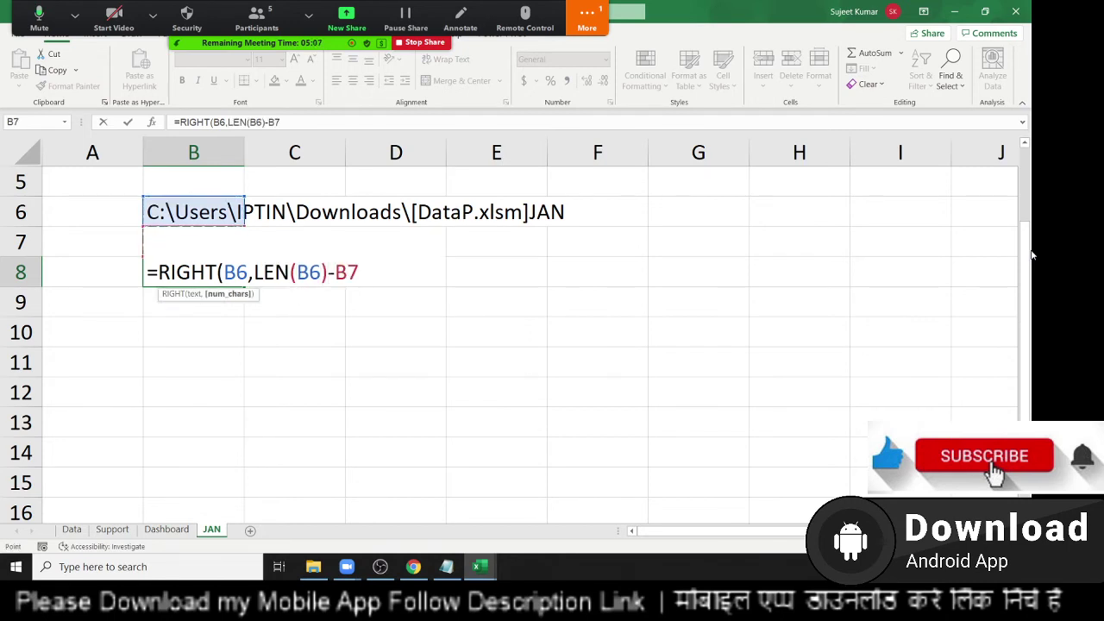
key(Return)
key(Return)
key(Up)
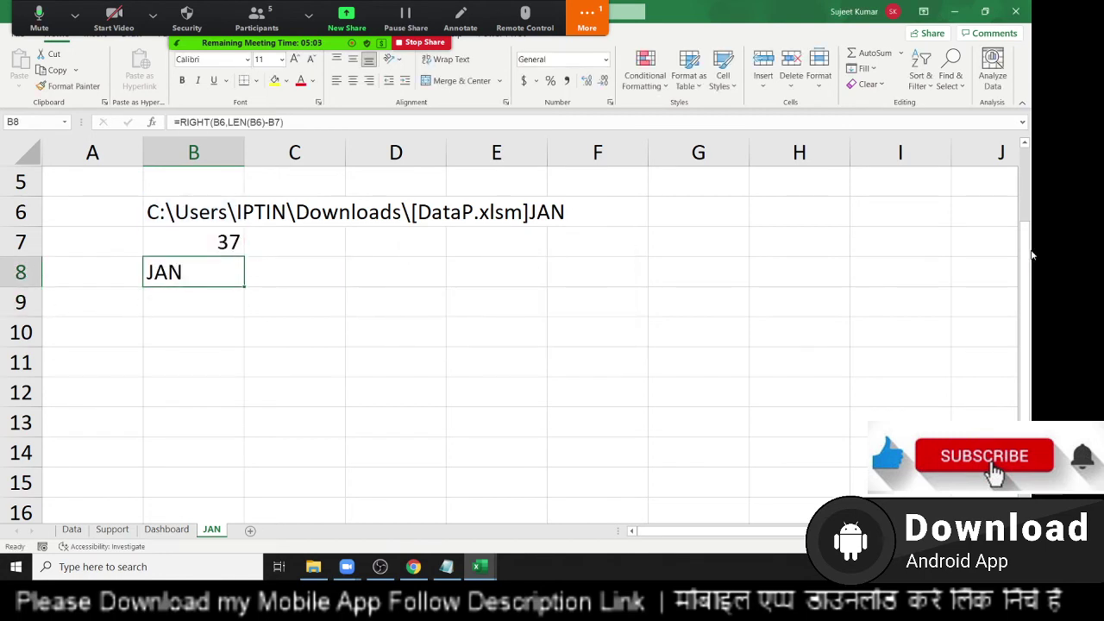
key(Right)
key(Right)
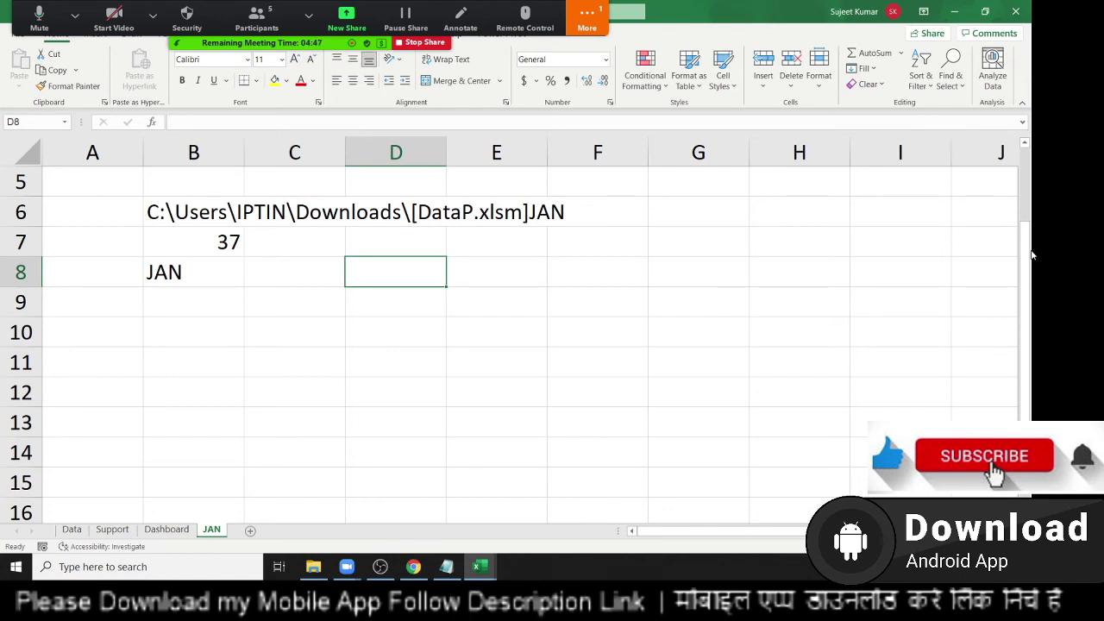
Step: Review the CELL formula in B6 and recommit =FIND("]",B6,1) in B7
key(Left)
key(Left)
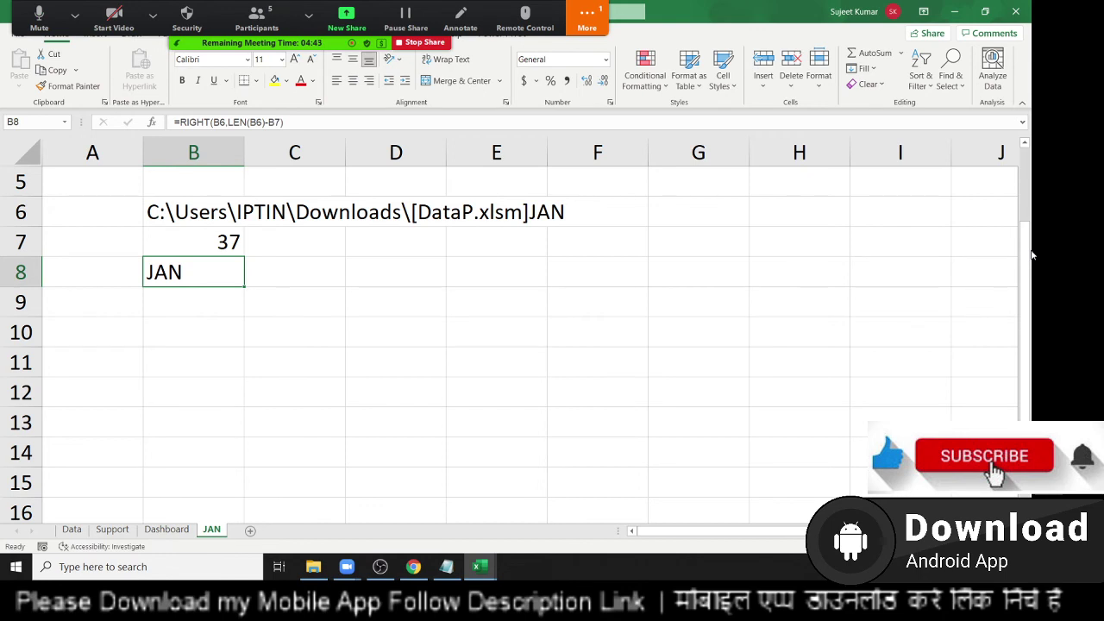
key(Up)
key(Up)
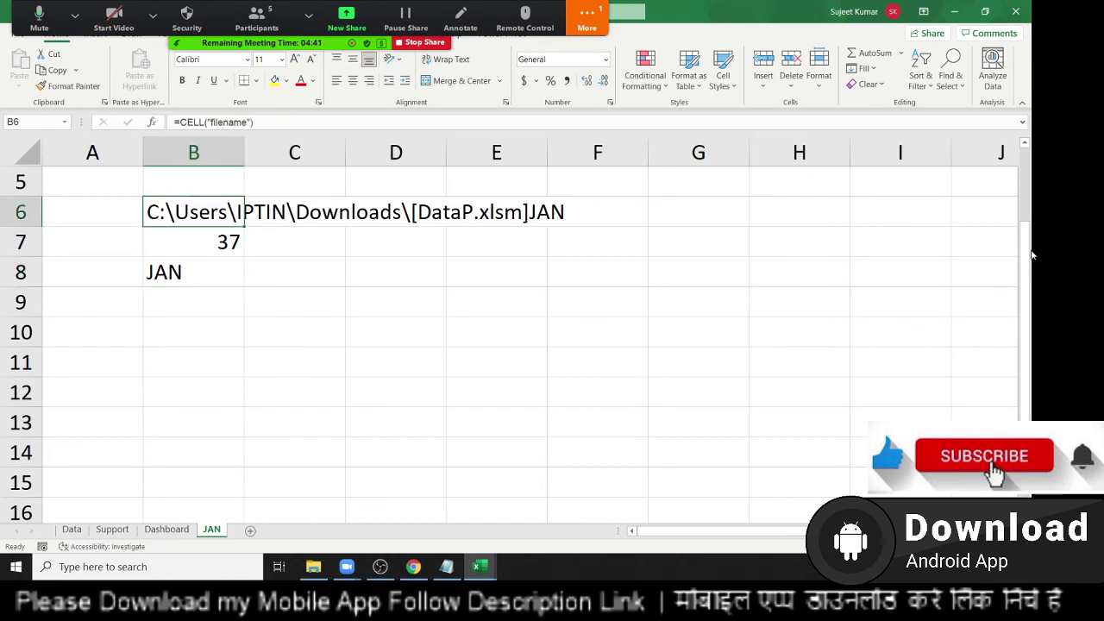
key(F2)
key(Left)
key(Left)
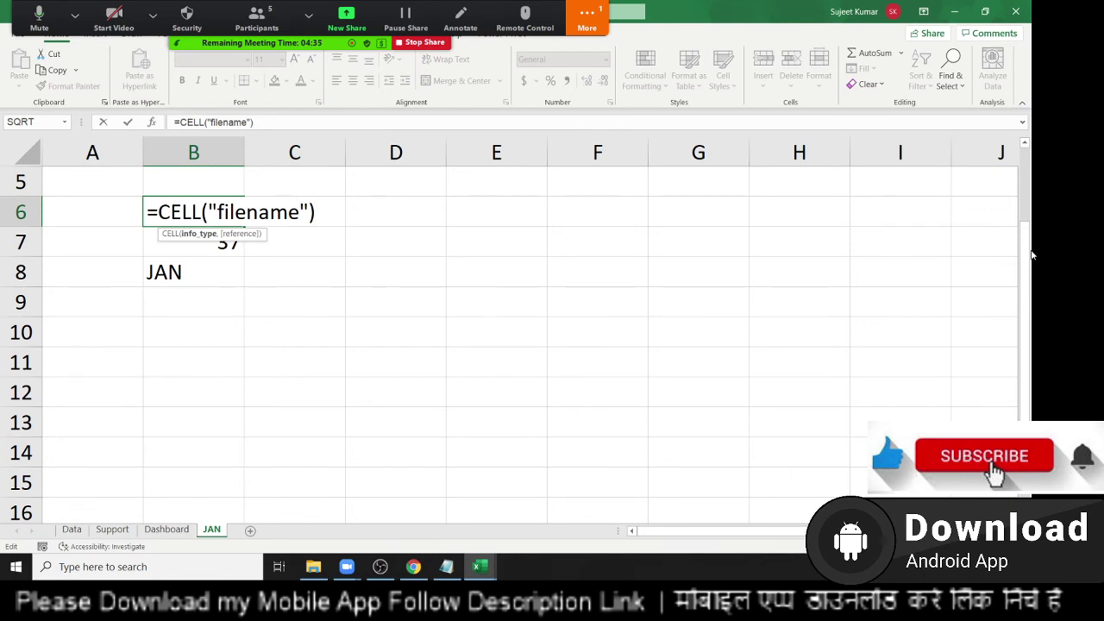
key(Return)
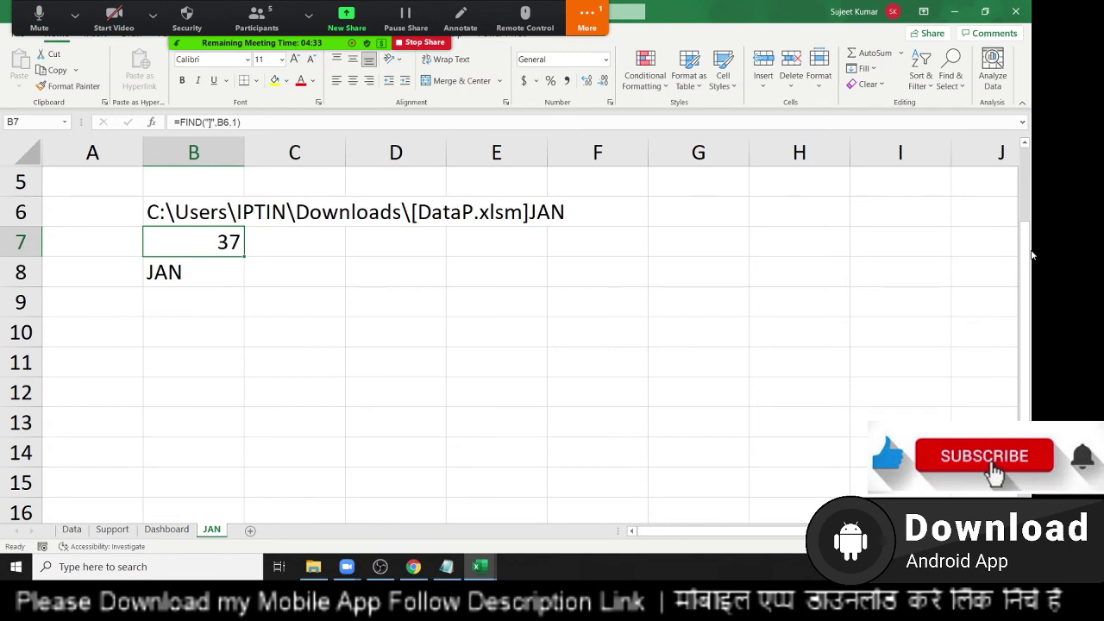
key(F2)
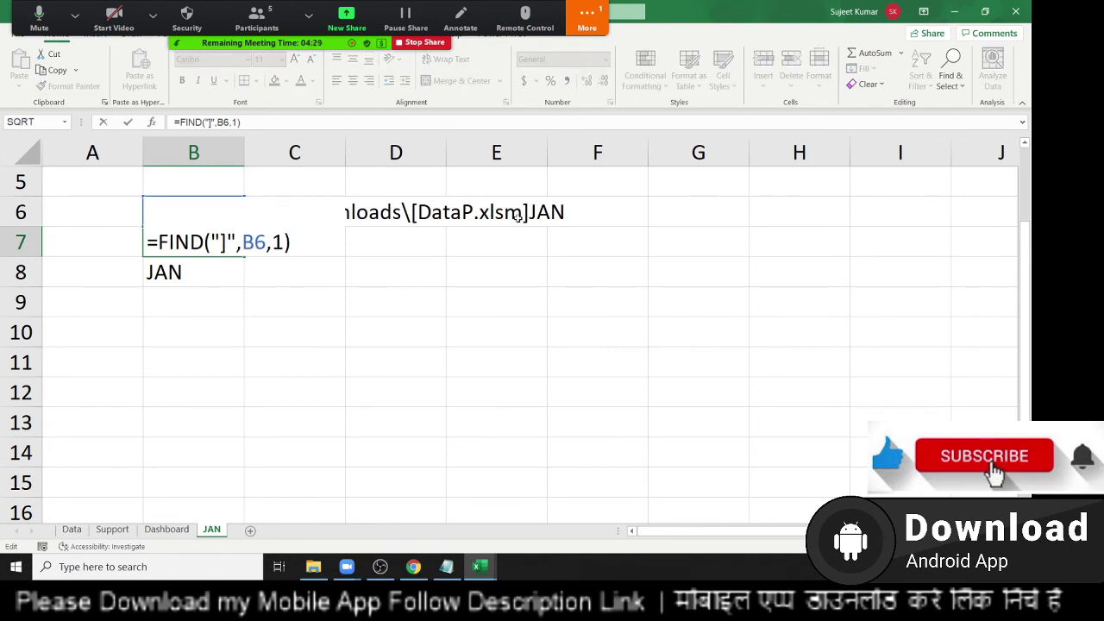
key(Return)
Step: Review =RIGHT(B6,LEN(B6)-B7) in B8 and confirm it still returns JAN
key(Up)
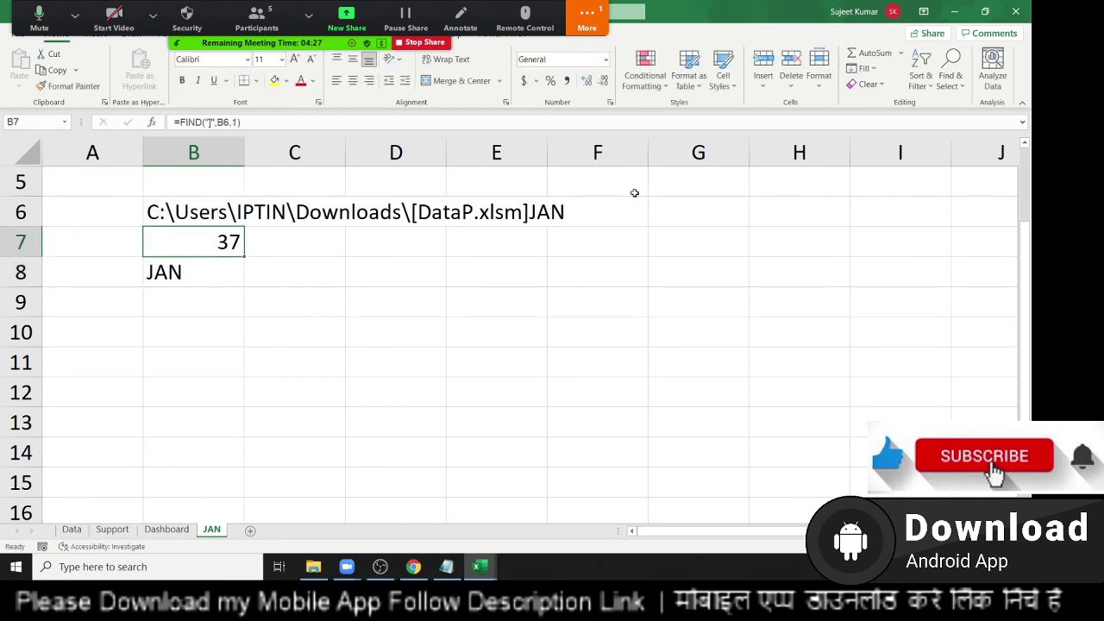
key(Down)
key(F2)
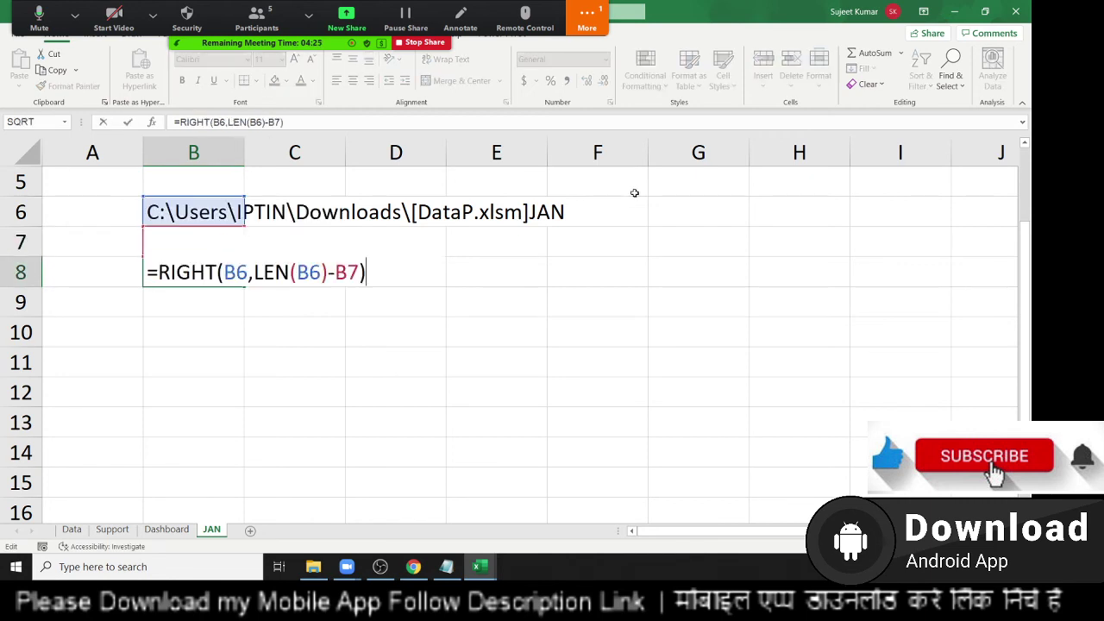
key(Left)
key(Left)
key(Left)
key(Left)
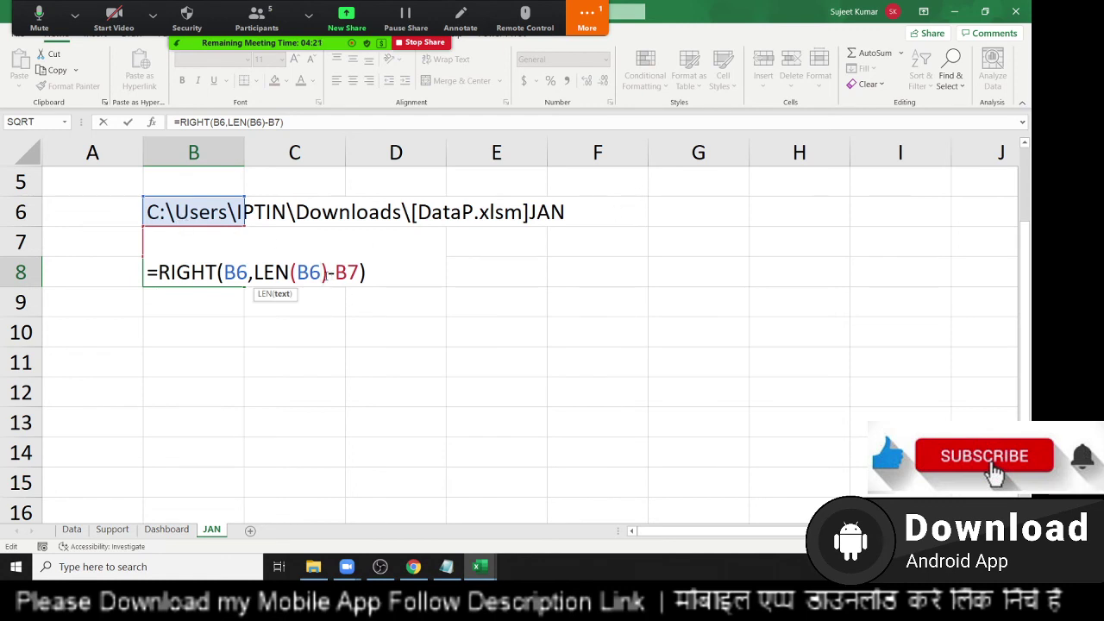
key(shift+Left)
key(shift+Left)
key(shift+Left)
key(shift+Left)
key(shift+Left)
key(shift+Left)
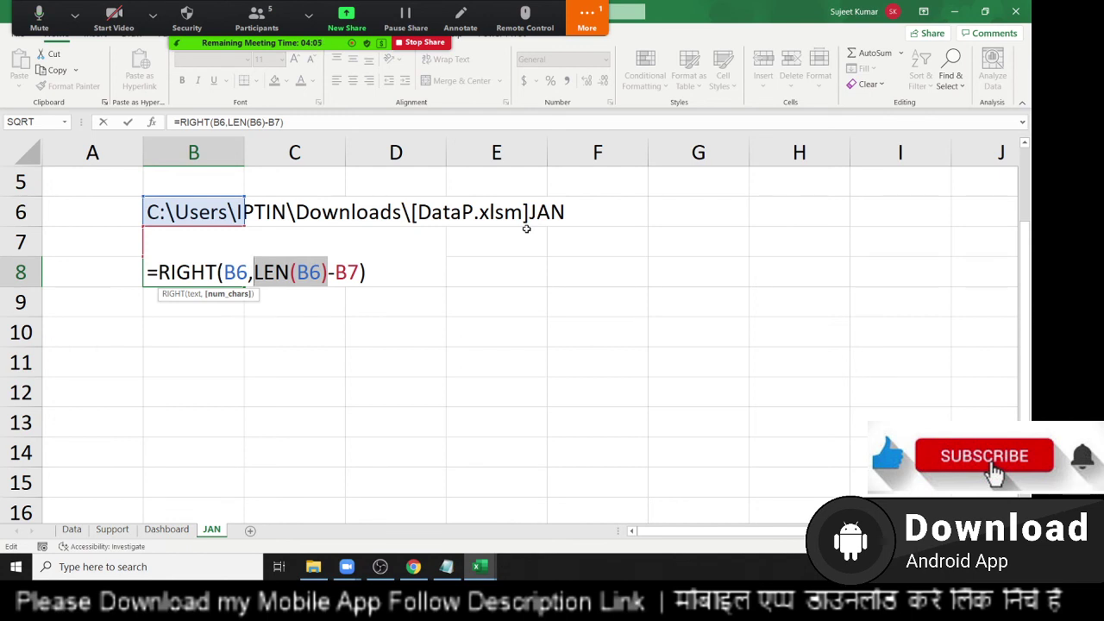
key(Return)
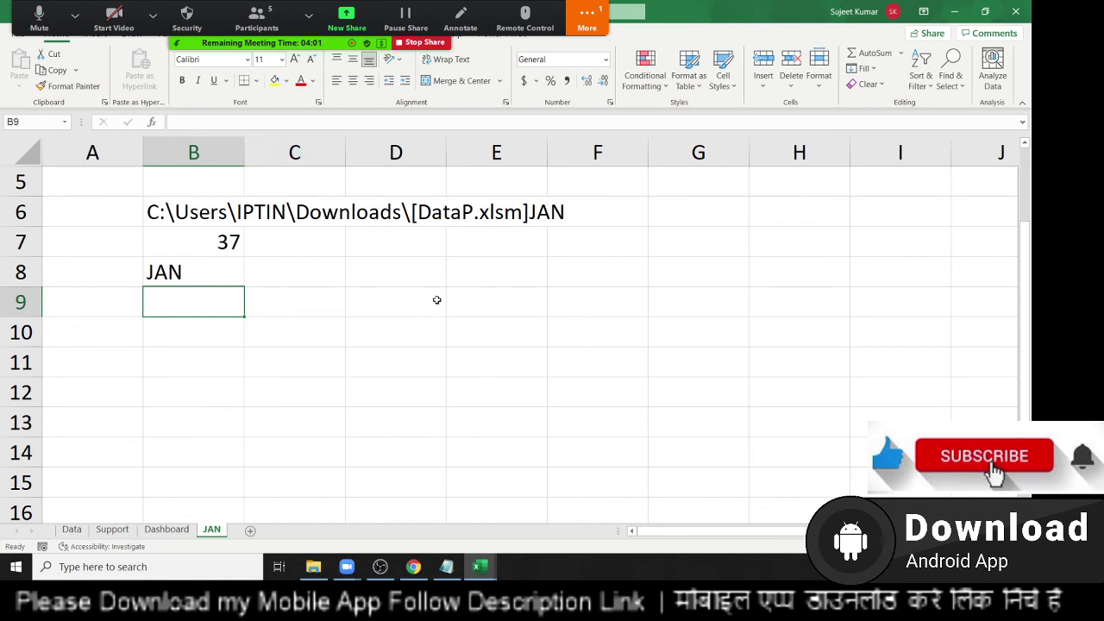
click(436, 301)
click(159, 123)
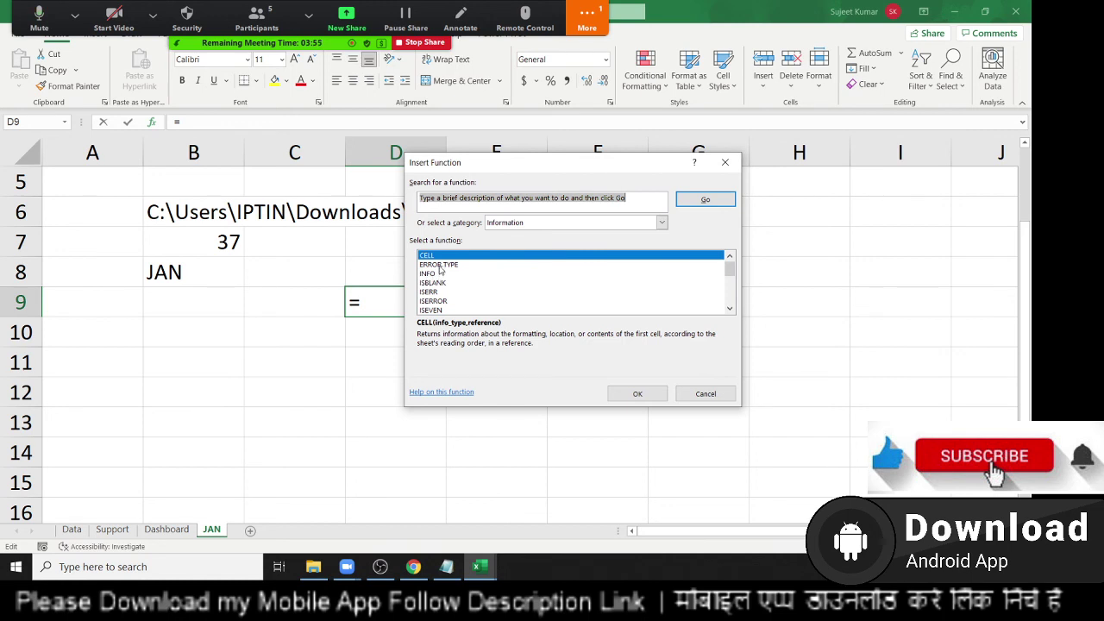
click(439, 265)
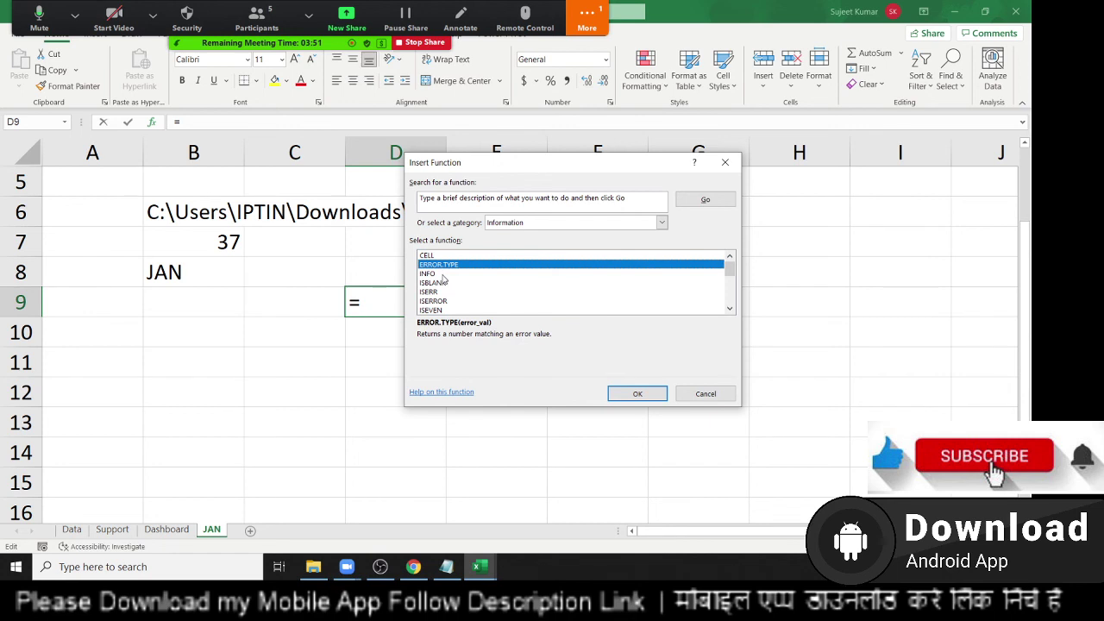
click(443, 275)
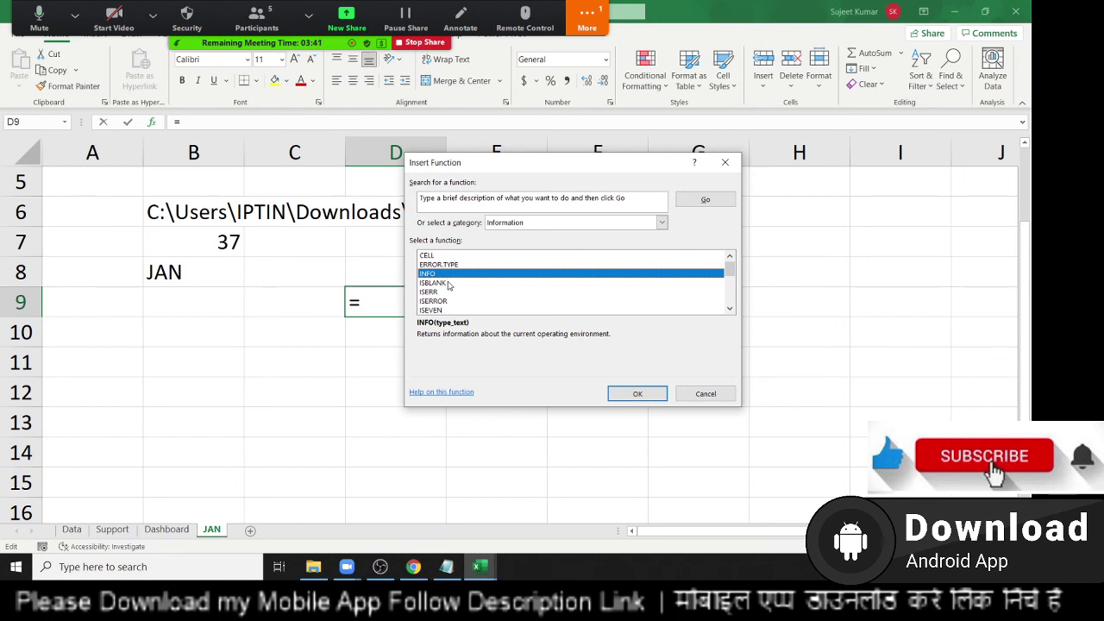
click(447, 284)
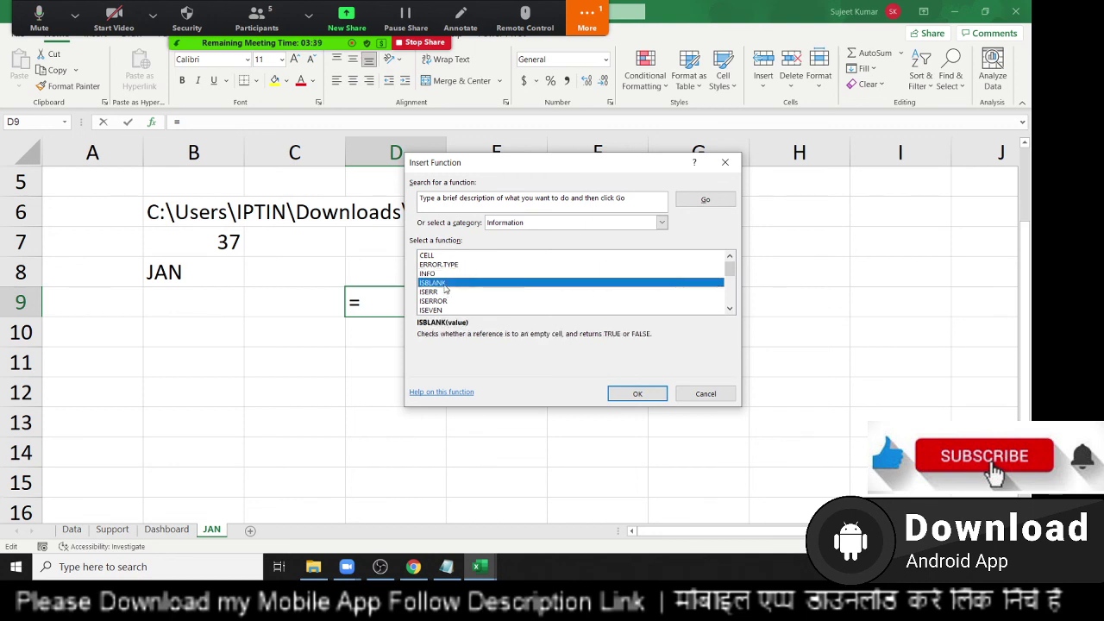
scroll(446, 289, down, 3)
scroll(446, 289, up, 1)
scroll(446, 289, up, 1)
scroll(446, 289, up, 1)
click(440, 292)
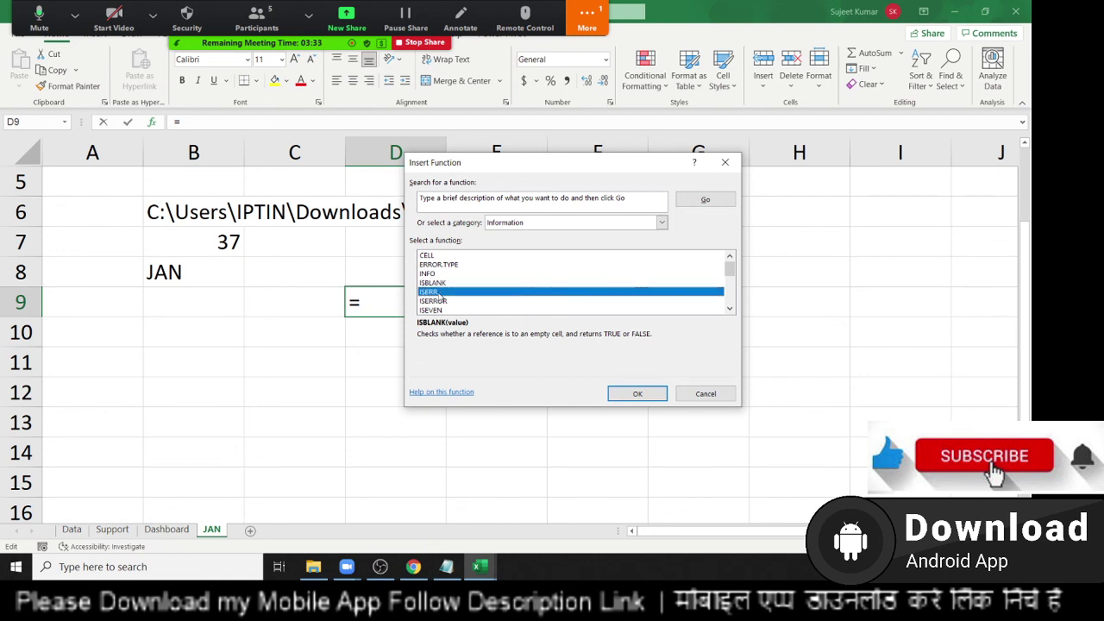
click(440, 301)
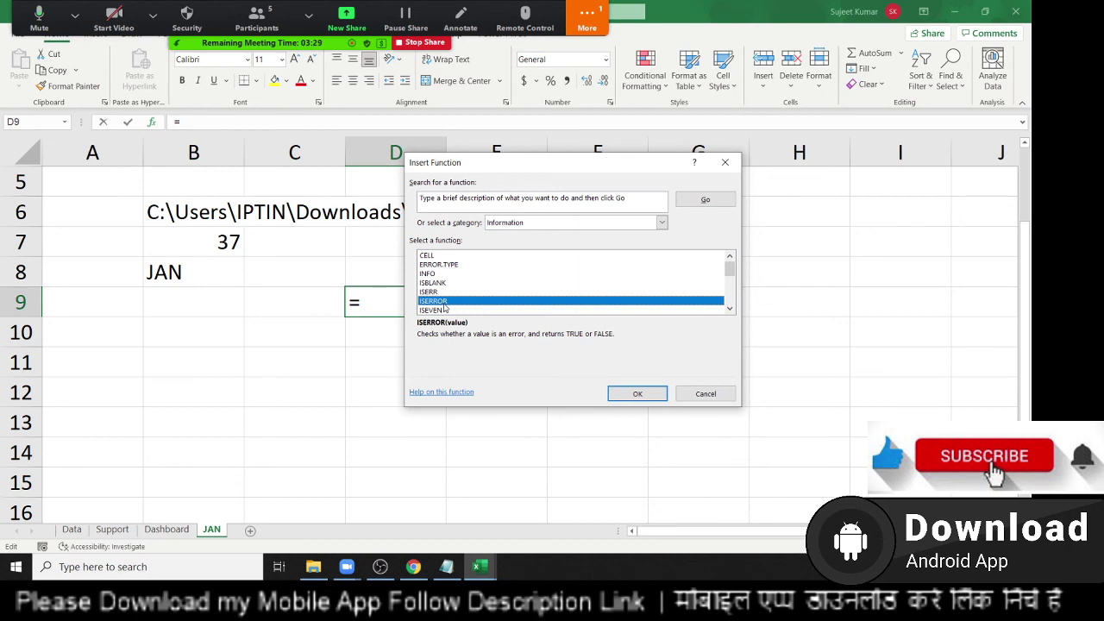
scroll(445, 306, down, 1)
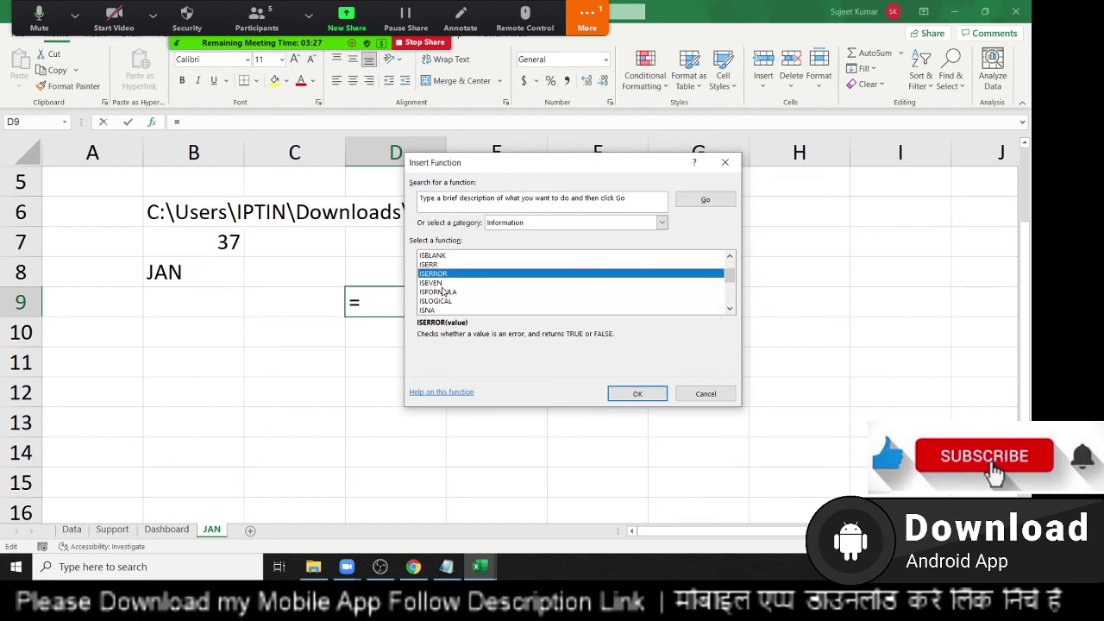
click(440, 285)
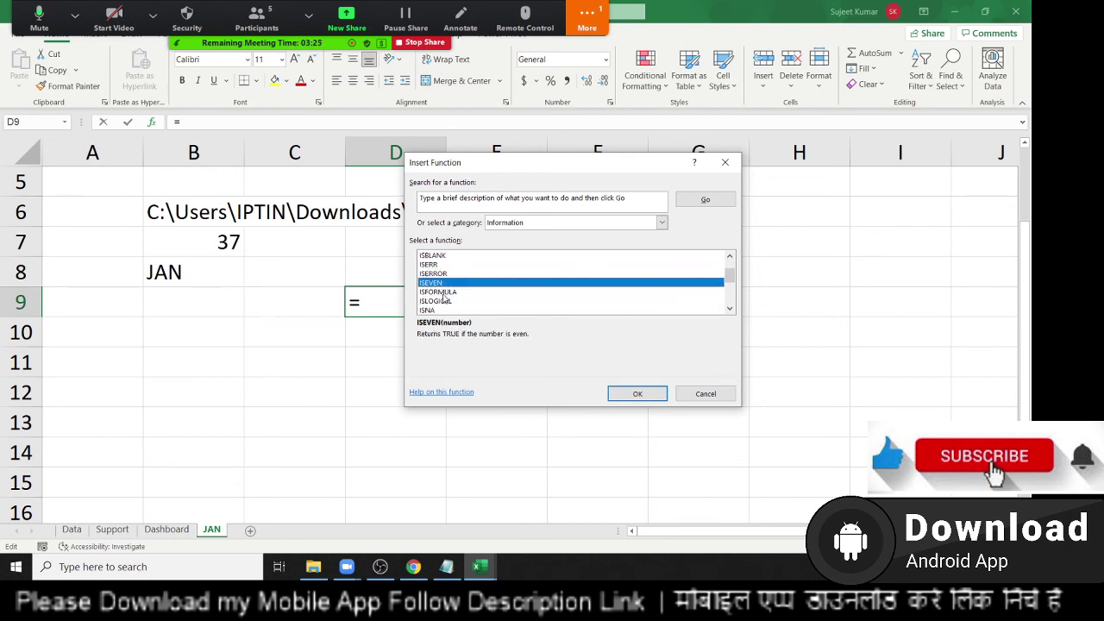
click(444, 294)
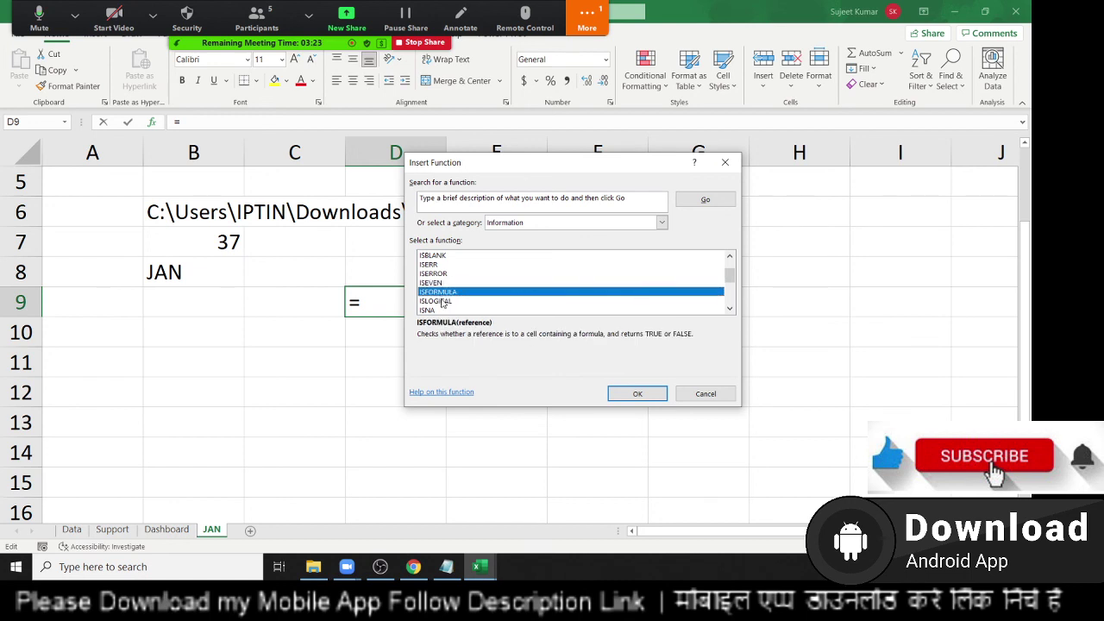
click(444, 302)
scroll(443, 304, down, 1)
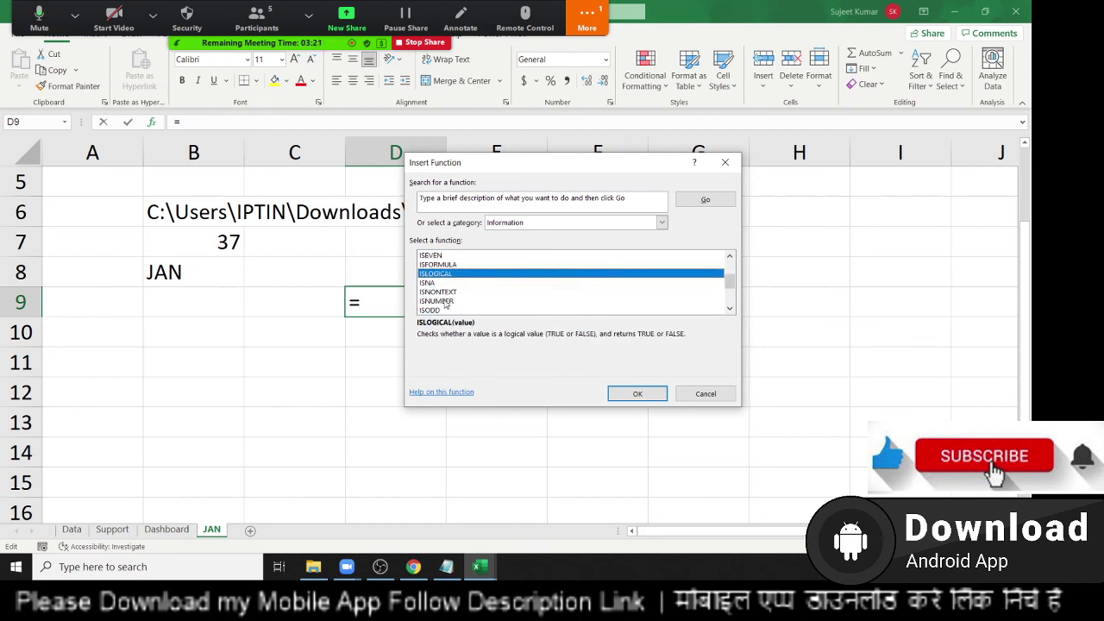
click(438, 283)
click(440, 293)
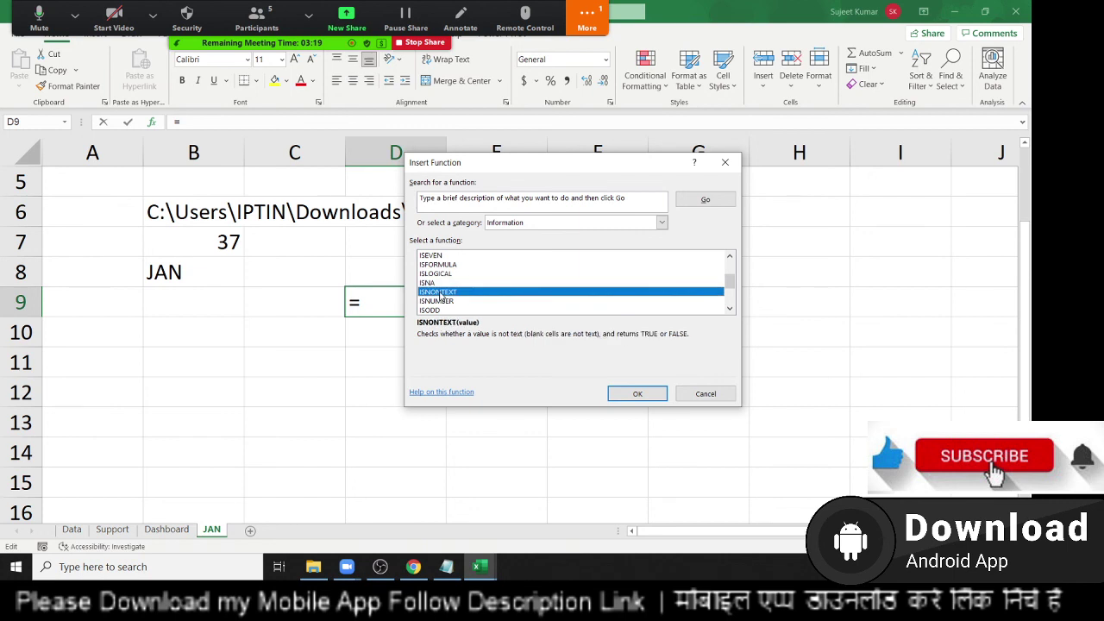
click(441, 301)
scroll(442, 303, down, 1)
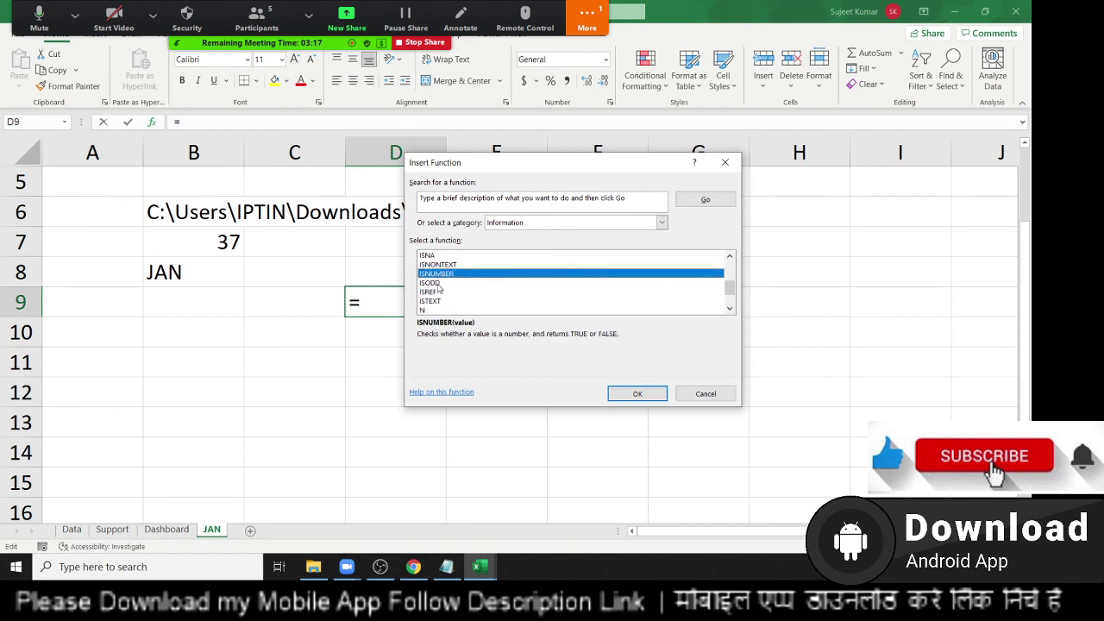
click(438, 284)
click(440, 292)
click(440, 301)
scroll(440, 304, down, 1)
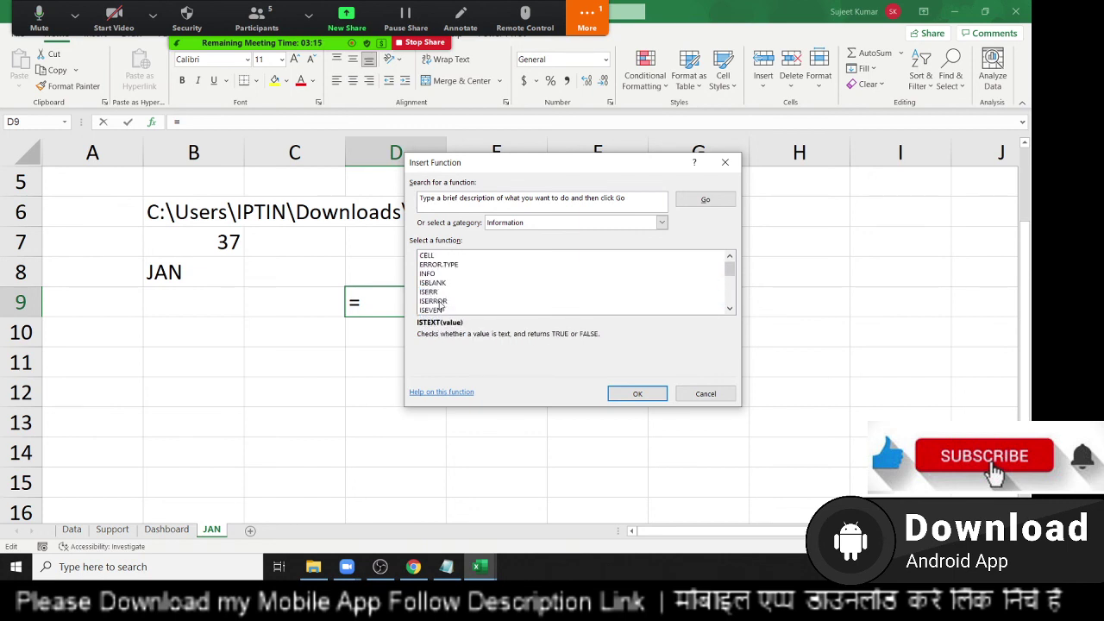
scroll(441, 303, down, 1)
scroll(440, 303, up, 5)
scroll(442, 304, down, 1)
scroll(443, 301, down, 3)
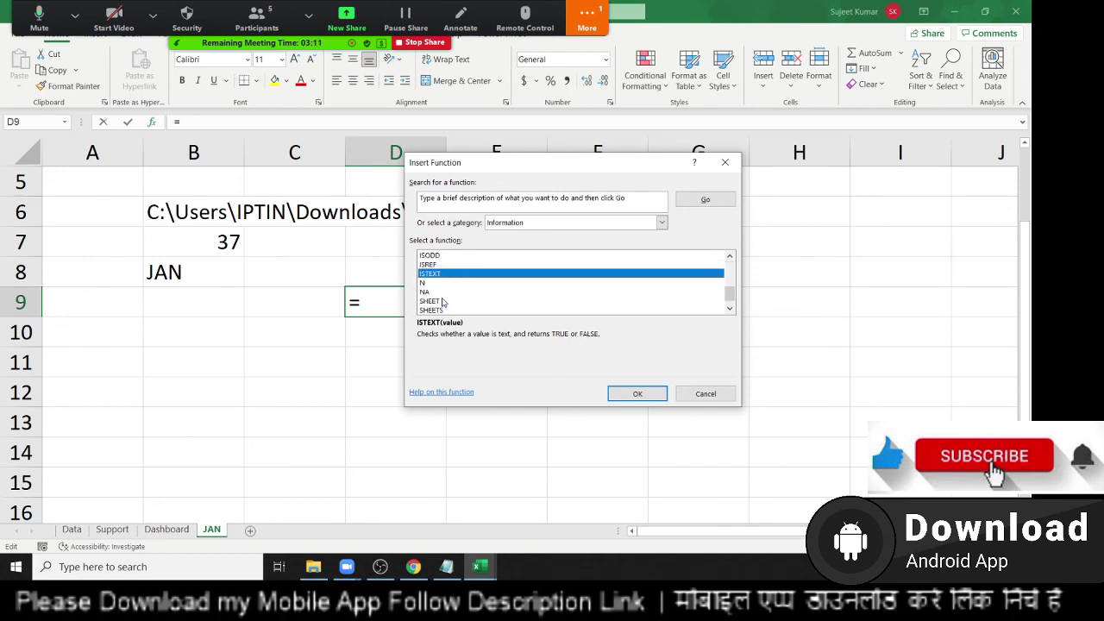
scroll(444, 302, up, 1)
scroll(446, 301, up, 1)
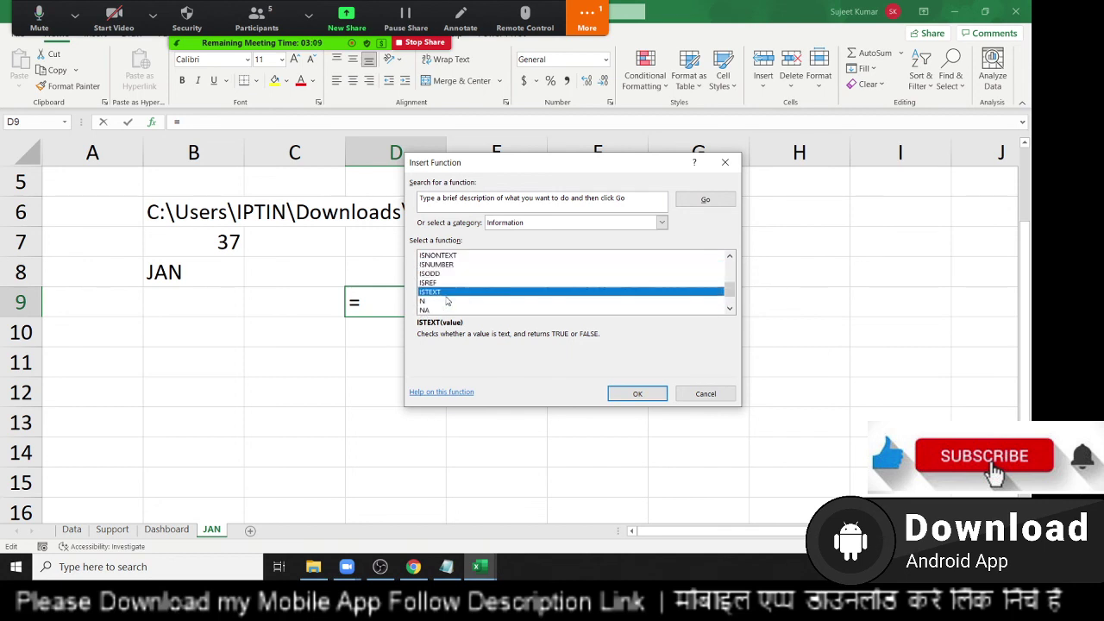
scroll(446, 299, up, 3)
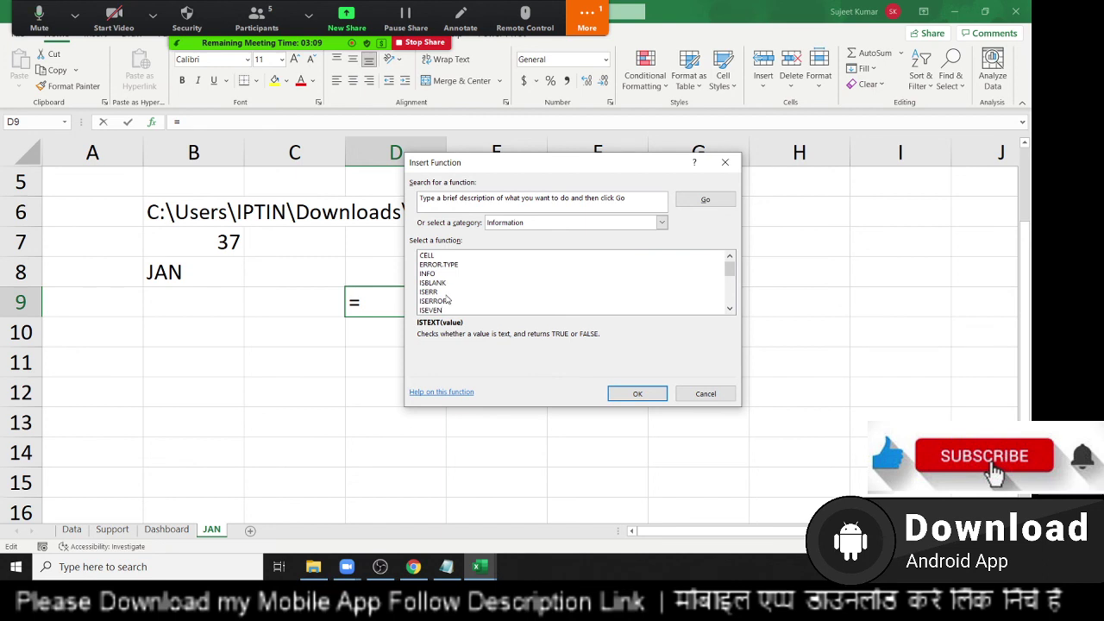
click(706, 395)
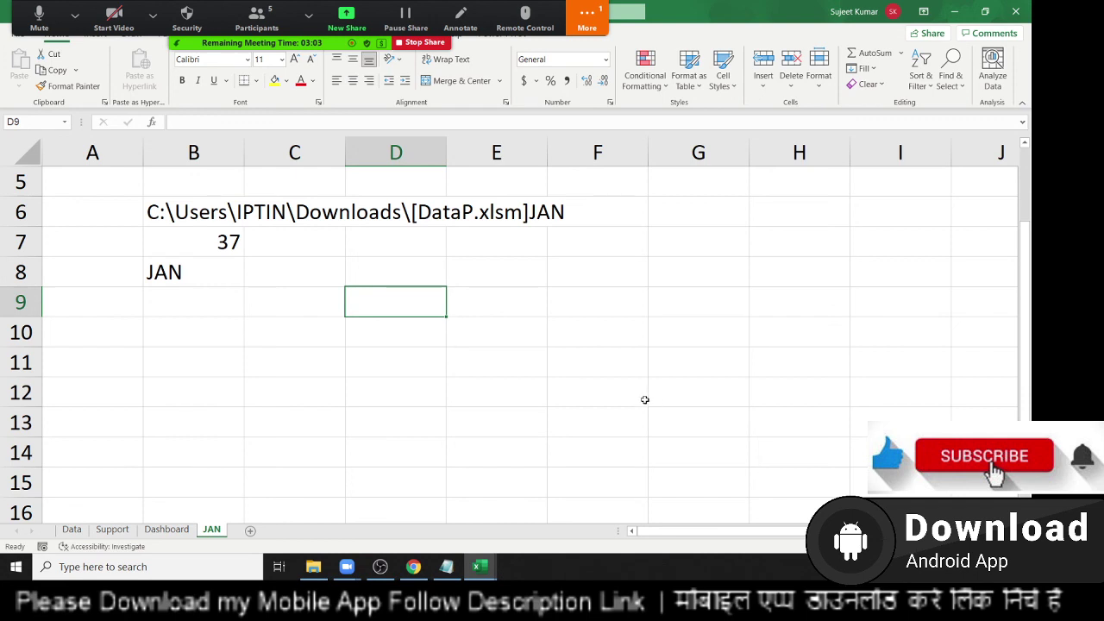
click(478, 370)
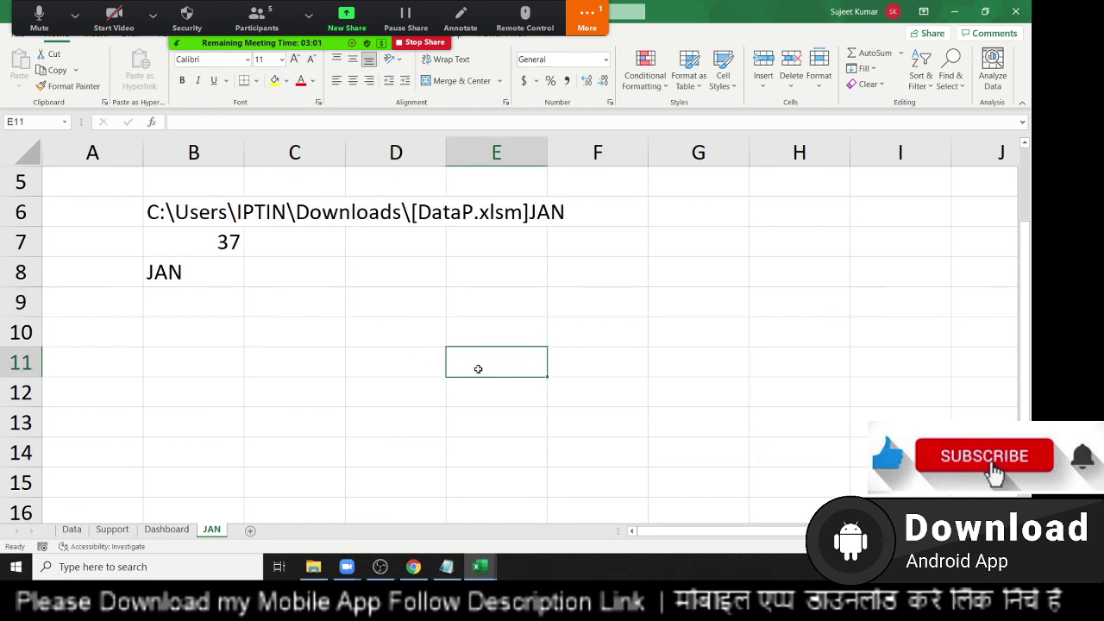
scroll(479, 370, up, 2)
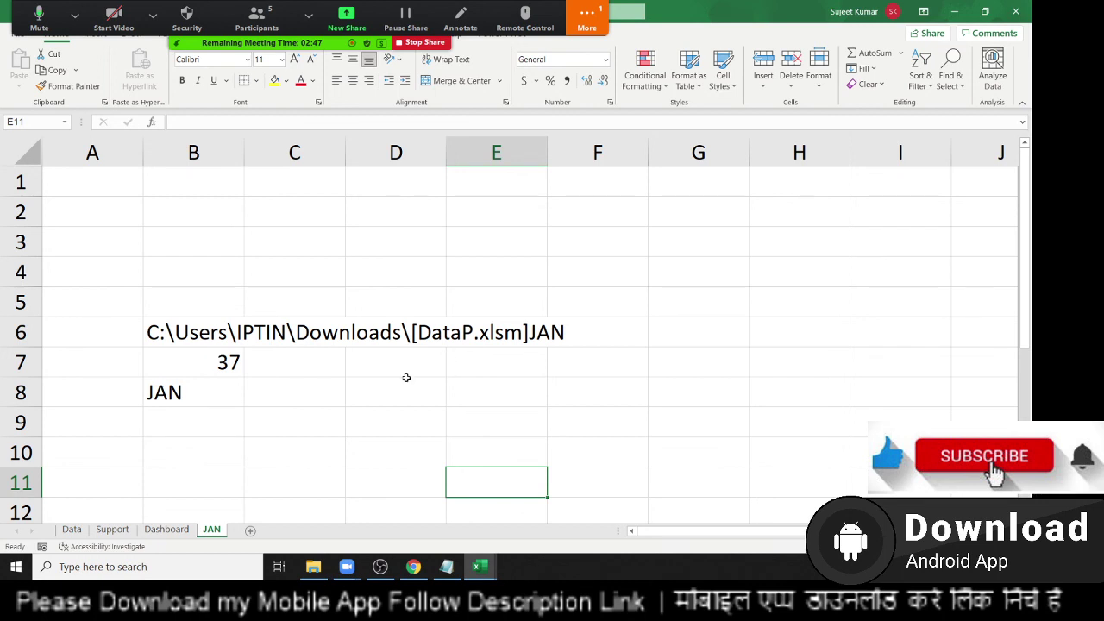
click(198, 479)
drag(198, 479, 200, 328)
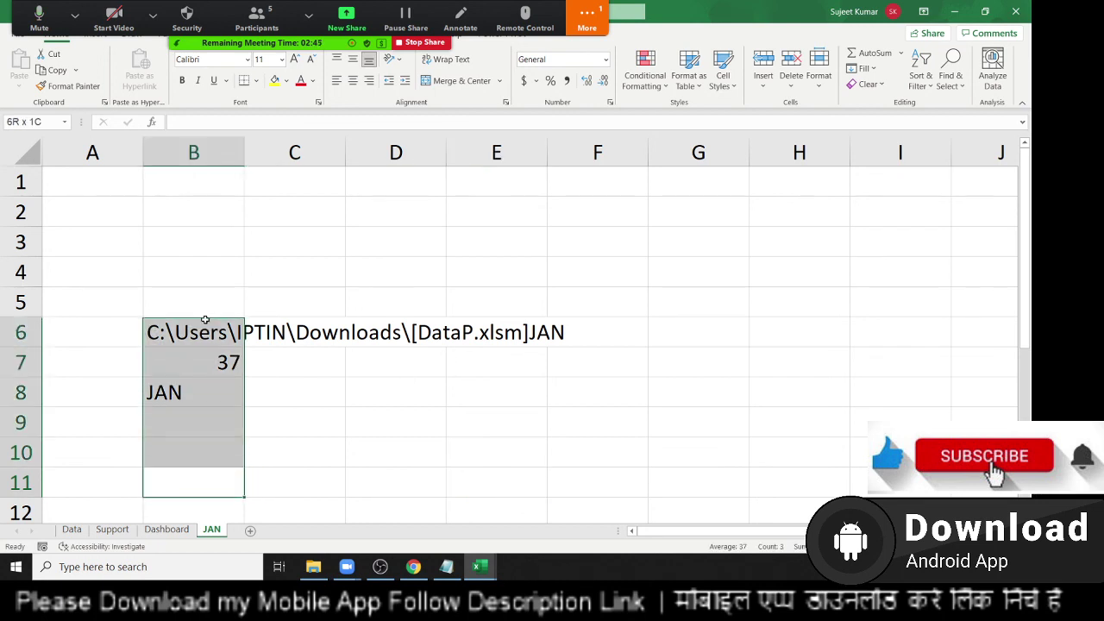
click(356, 366)
drag(207, 410, 226, 342)
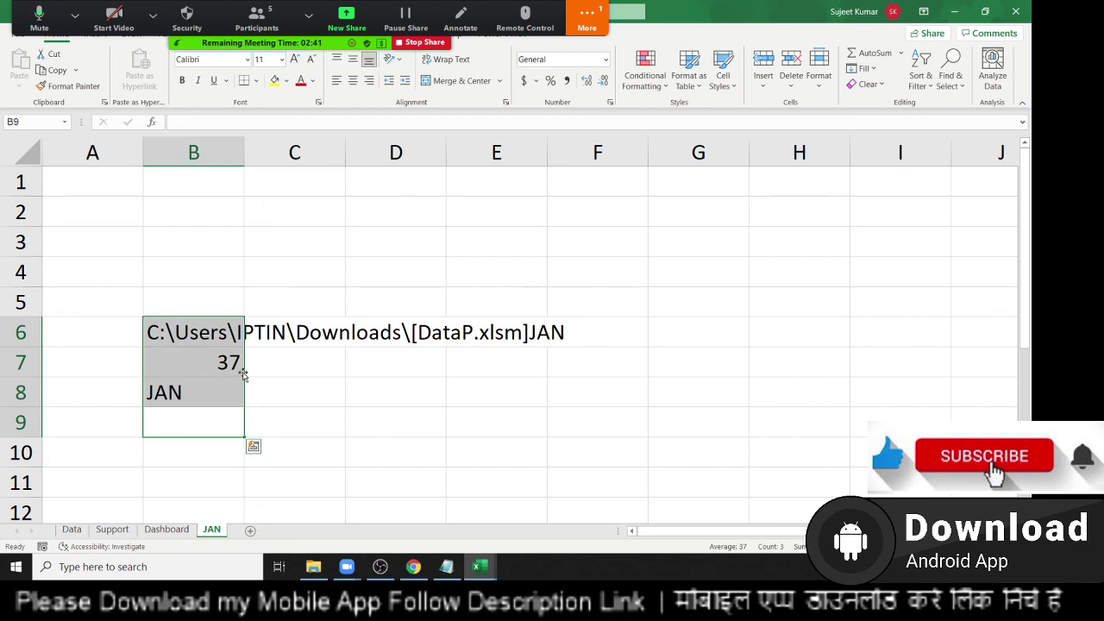
click(302, 375)
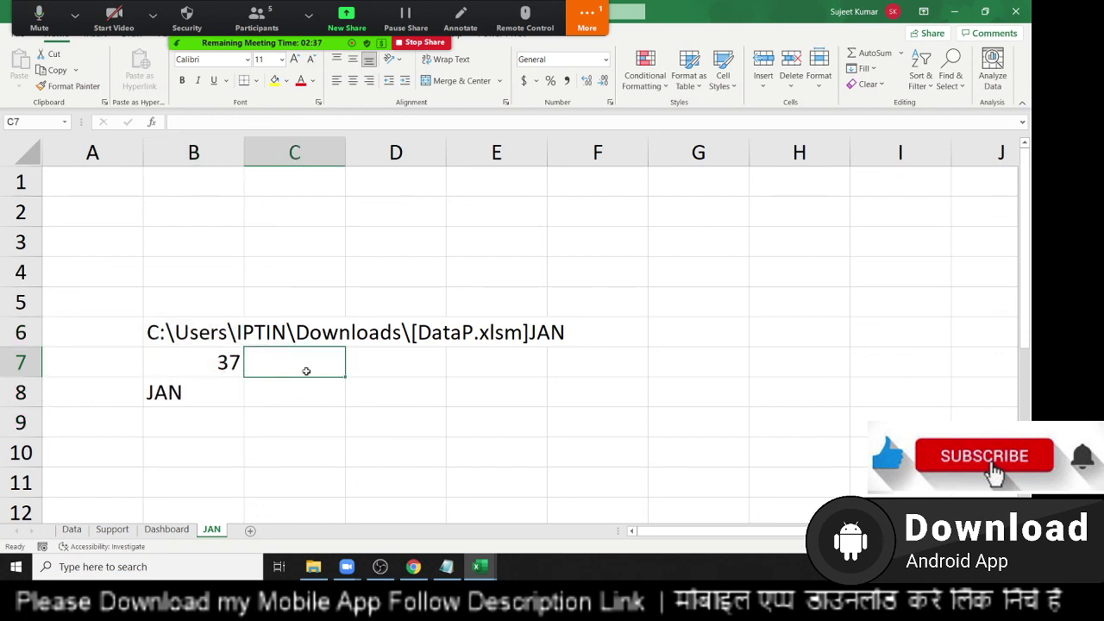